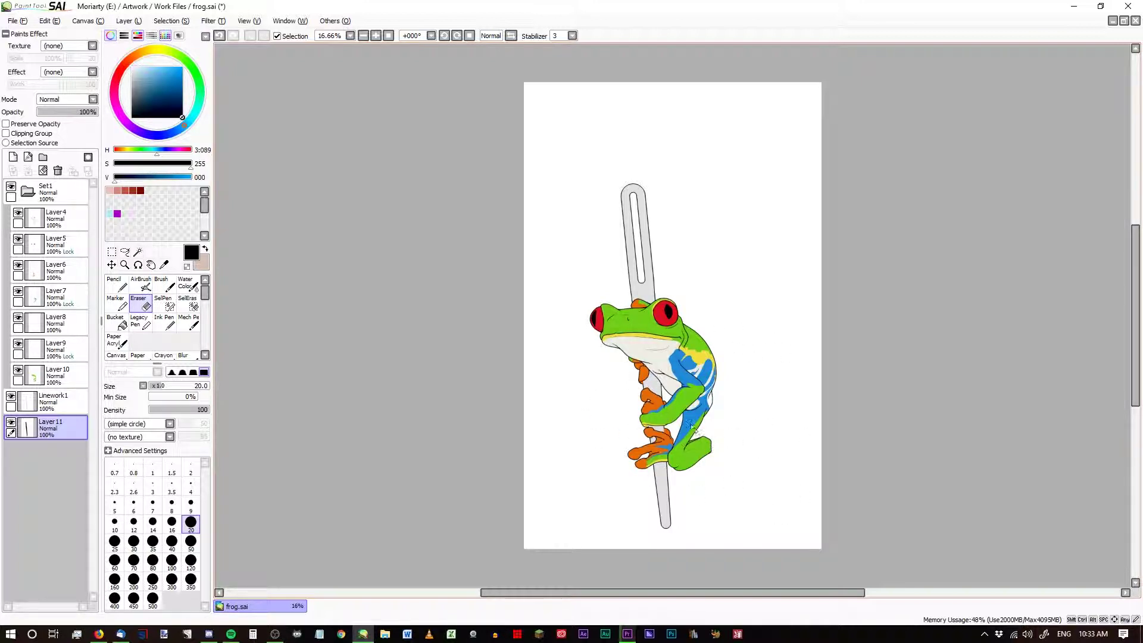
Toggle Layer4's visibility to compare the frog with and without its black outlines.
scroll(667, 413, up, 1)
scroll(719, 480, up, 1)
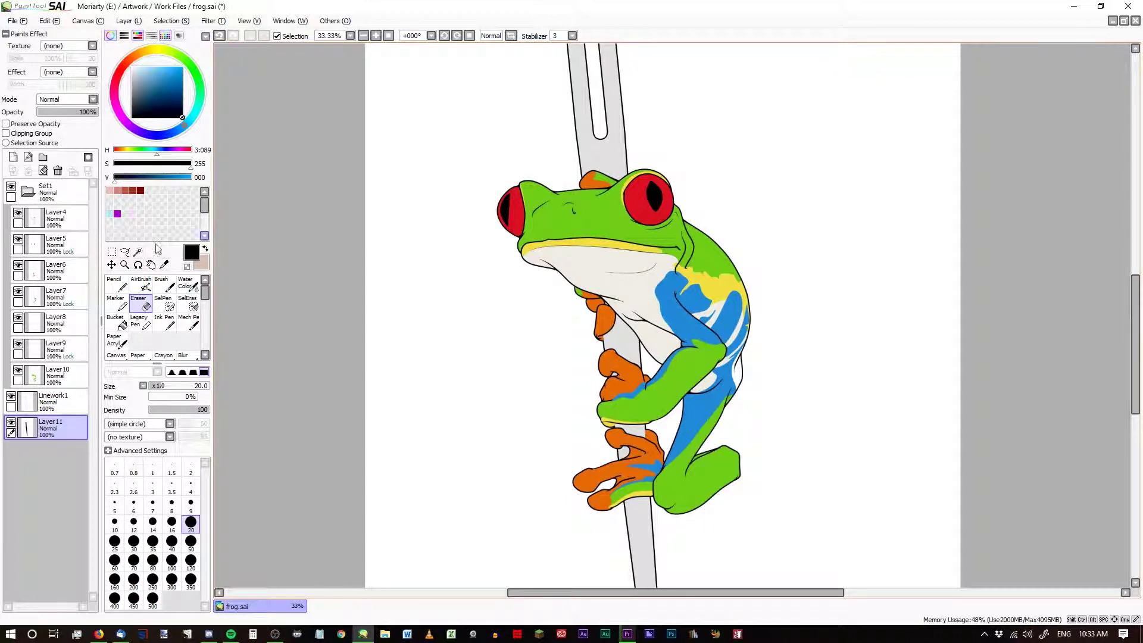
click(17, 222)
click(18, 216)
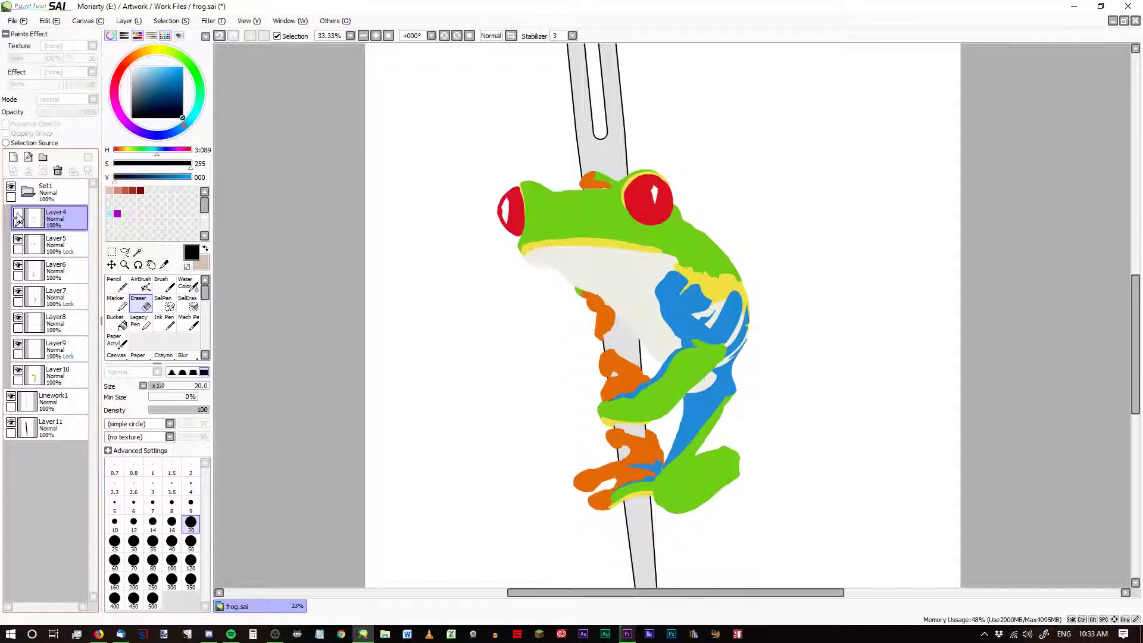
click(18, 215)
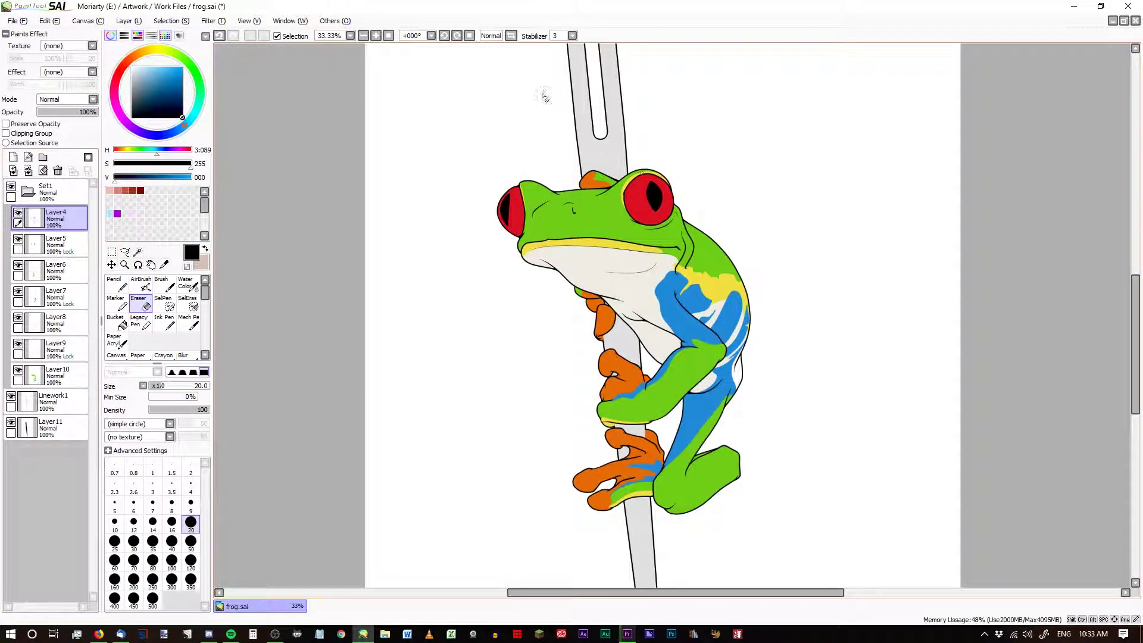
Examine where the frog's orange toes overlap the gray pole's outline.
scroll(589, 351, up, 3)
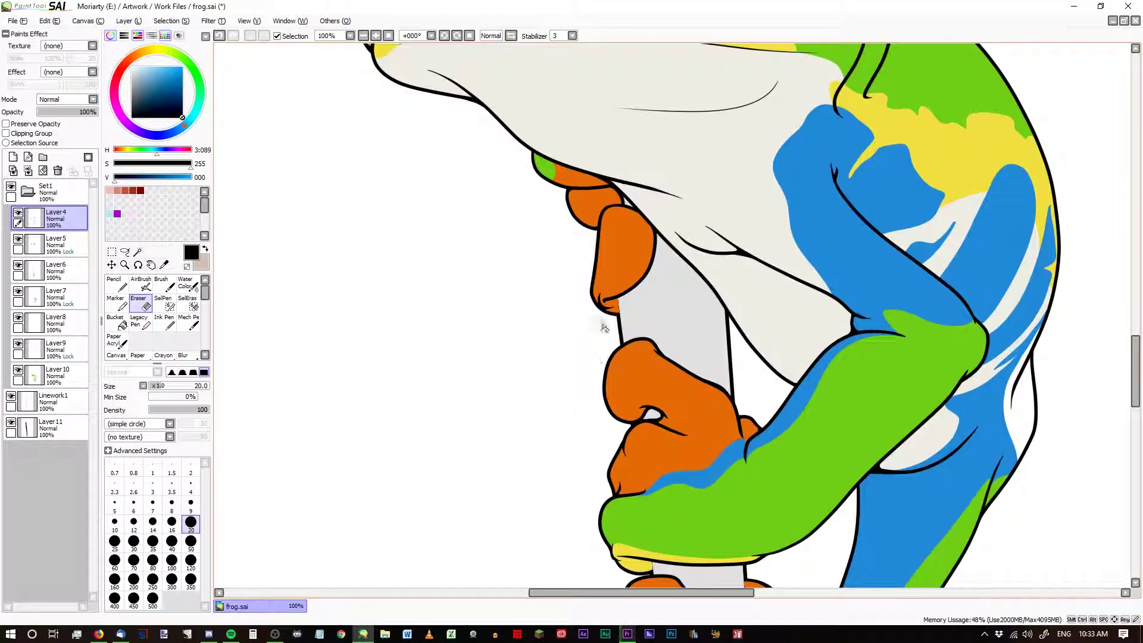
scroll(615, 309, up, 3)
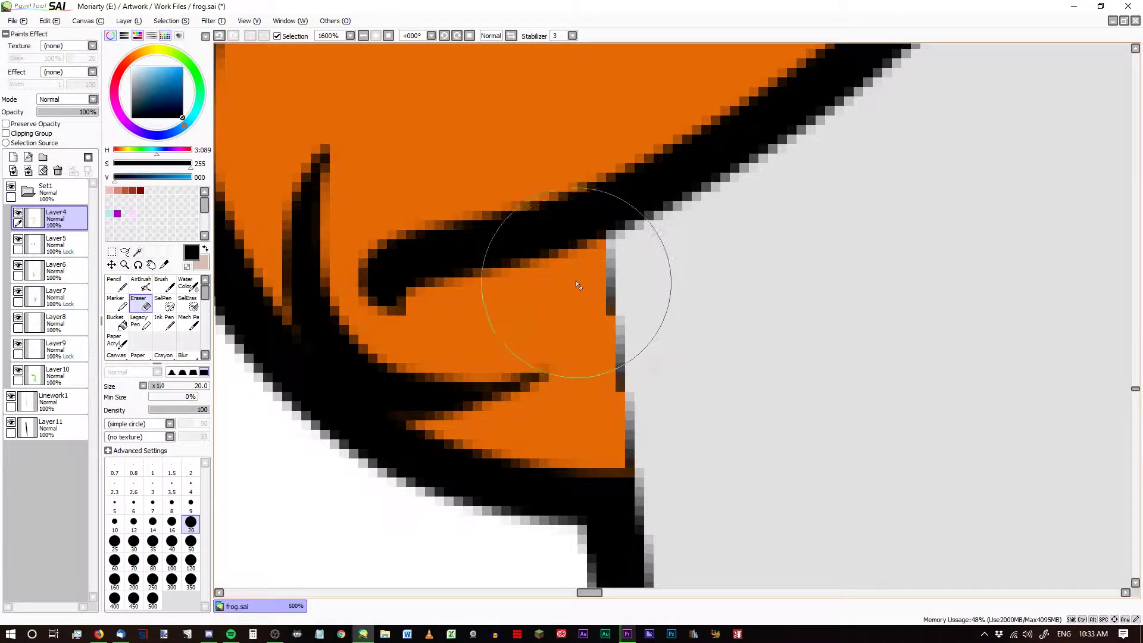
scroll(565, 280, down, 6)
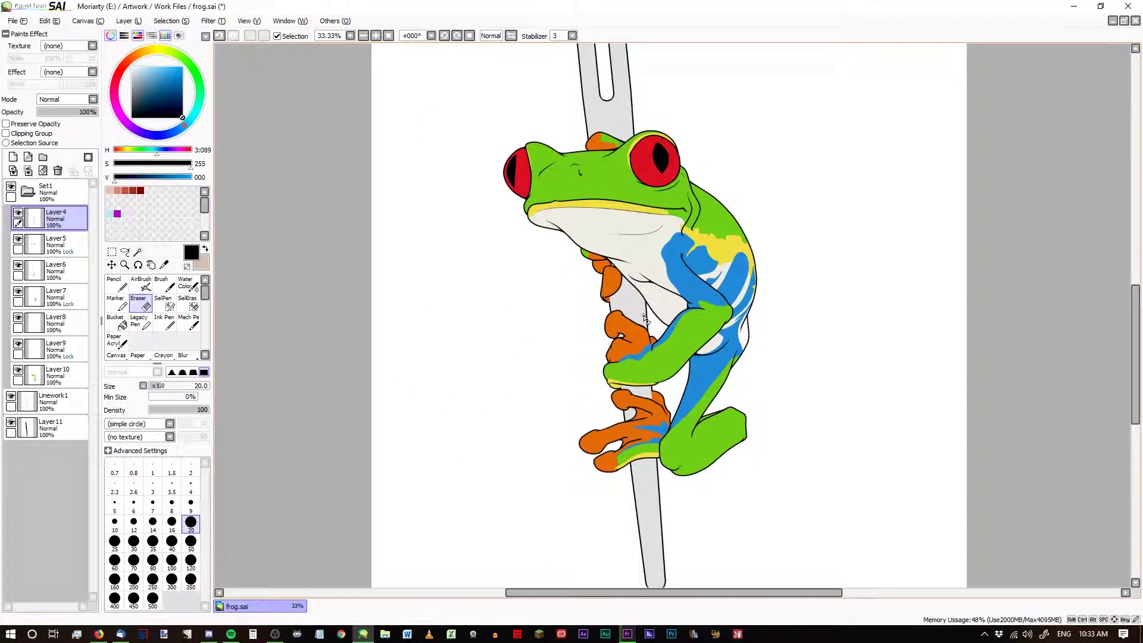
scroll(639, 316, up, 6)
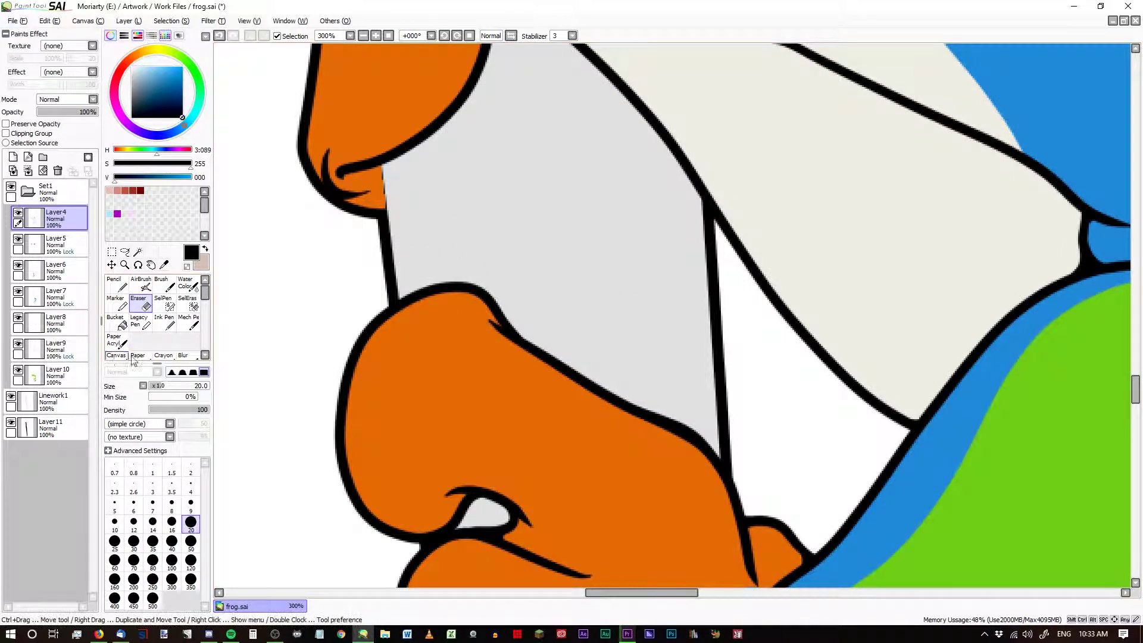
scroll(357, 309, down, 3)
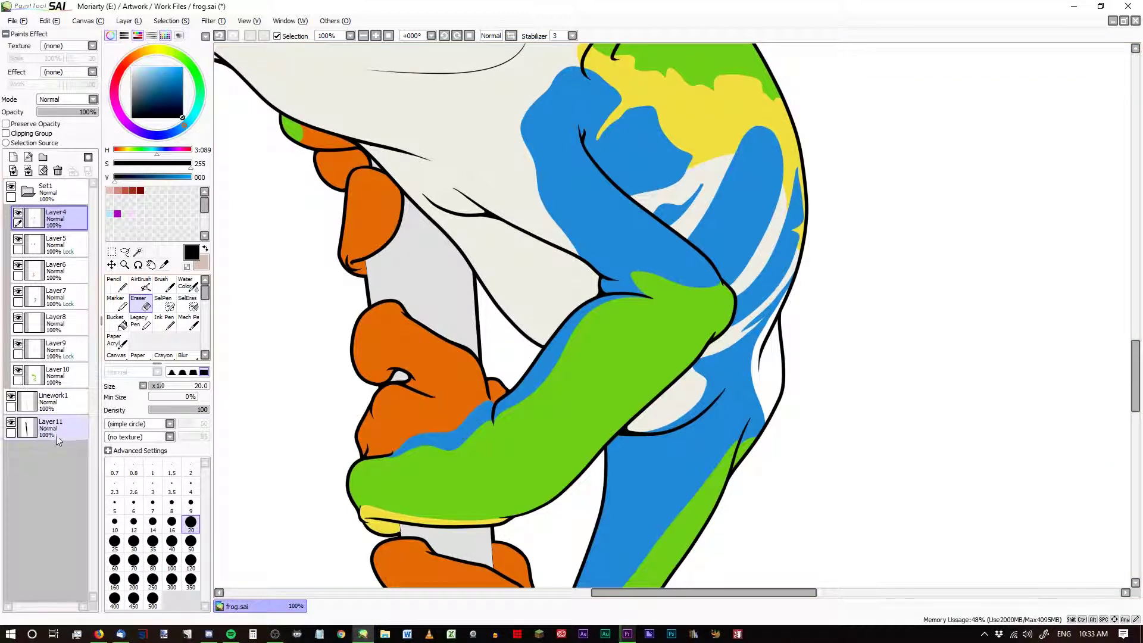
scroll(453, 301, down, 3)
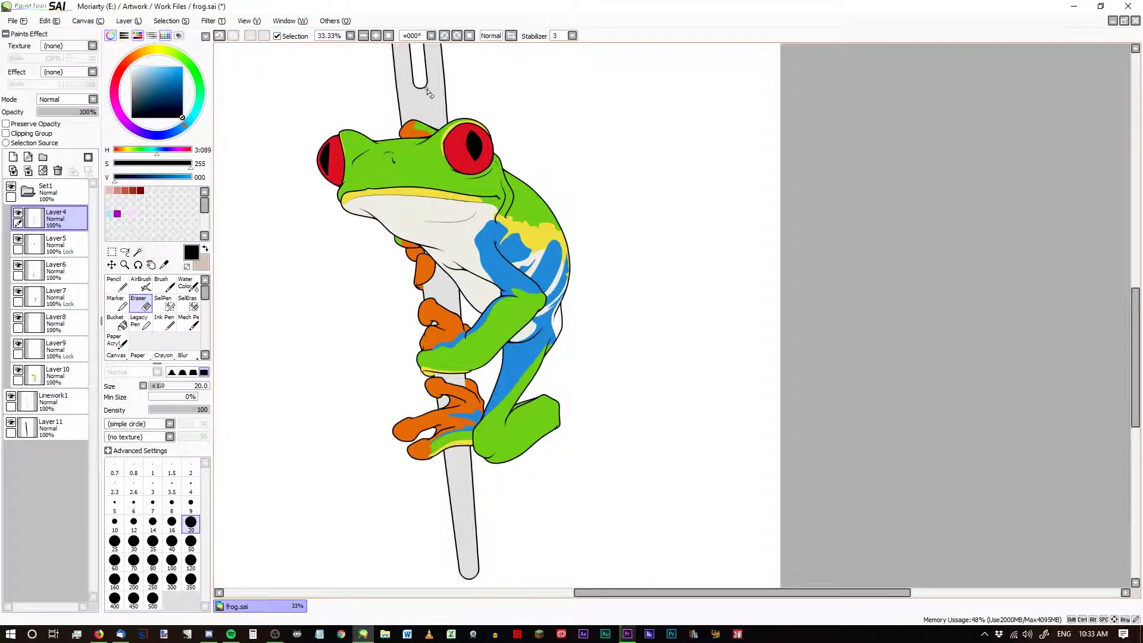
scroll(421, 231, up, 8)
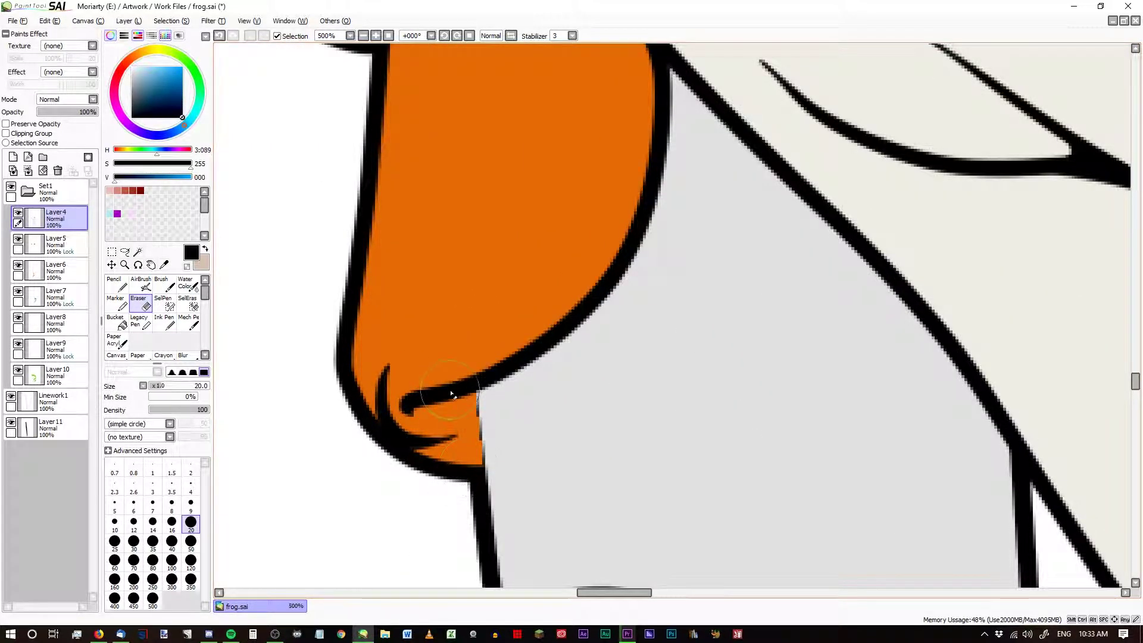
Select the pole's area on Layer11 with the Magic Wand by color difference, and make Layer6 active with the Eraser.
click(54, 427)
click(138, 251)
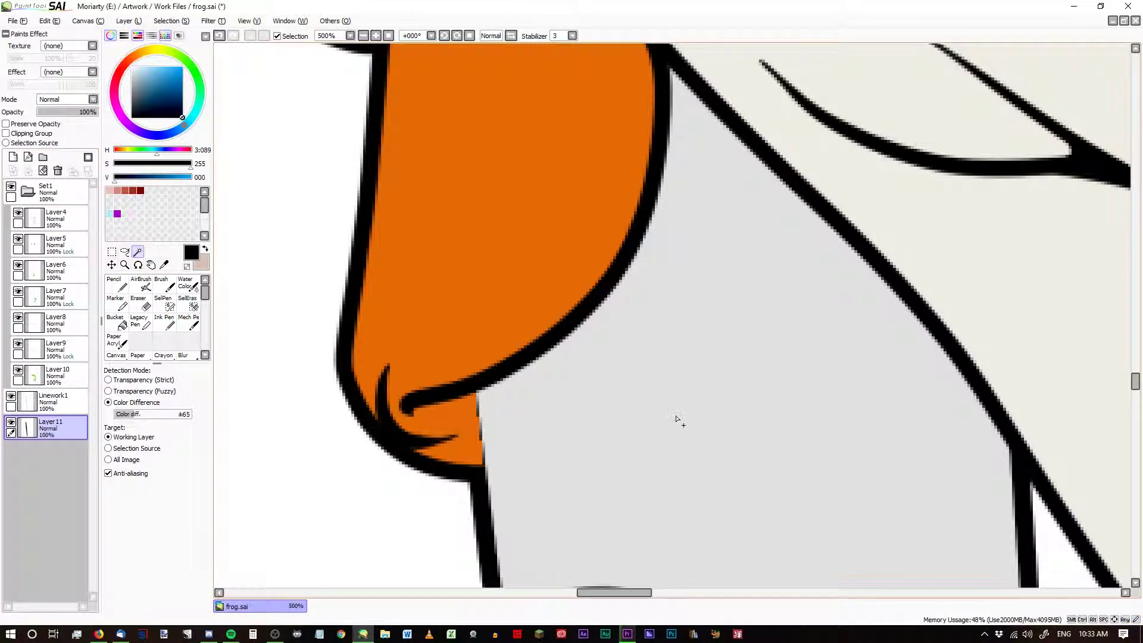
click(674, 416)
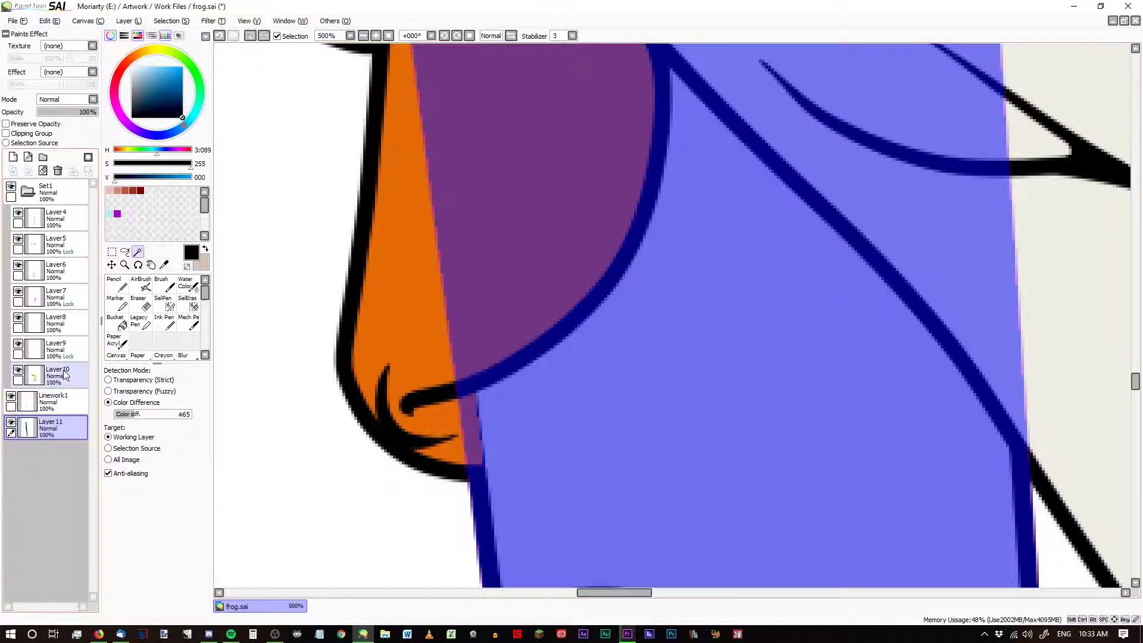
click(55, 244)
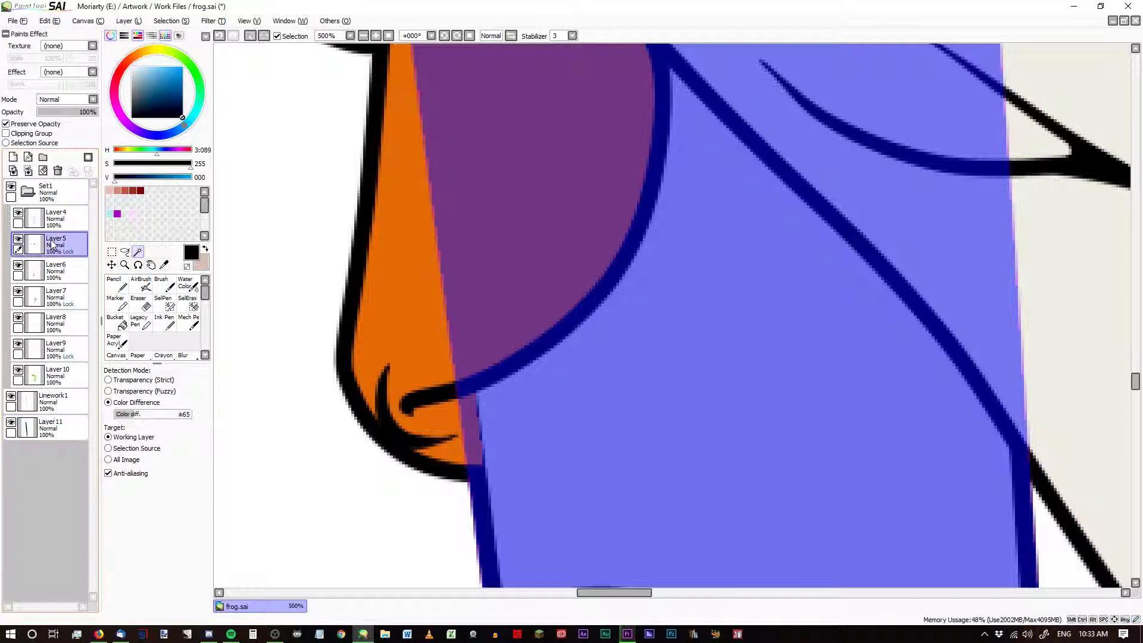
click(145, 304)
click(56, 271)
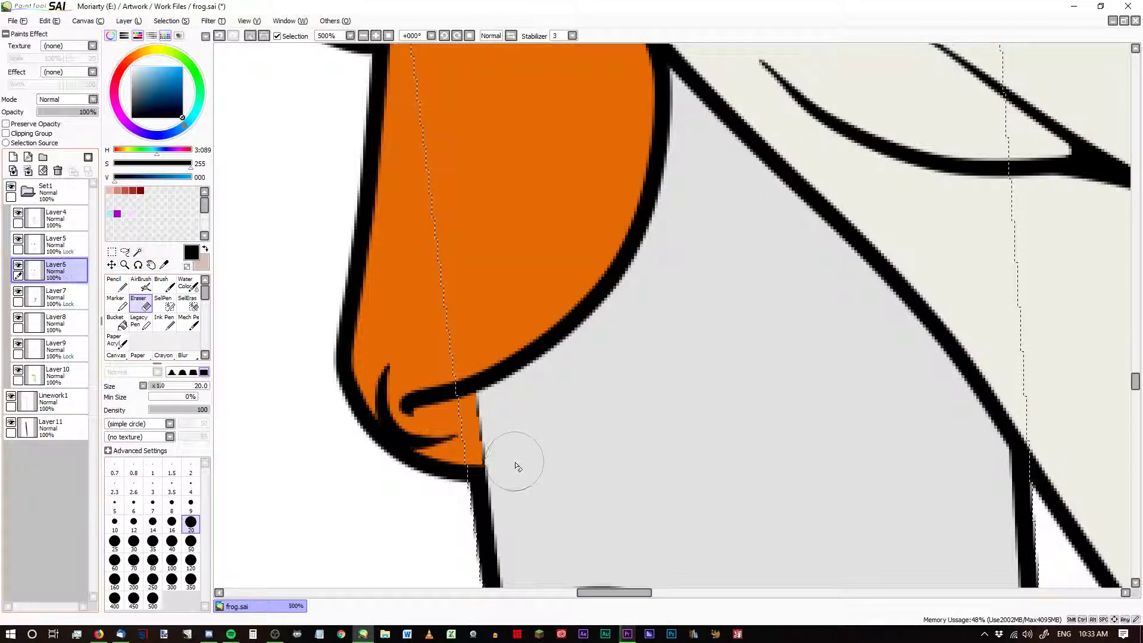
Try to erase the orange toe color overlapping the pole on Layer6, and undo the stroke.
mouse_move(465, 376)
mouse_down()
mouse_move(470, 433)
mouse_move(452, 423)
mouse_move(450, 457)
mouse_move(462, 464)
mouse_up()
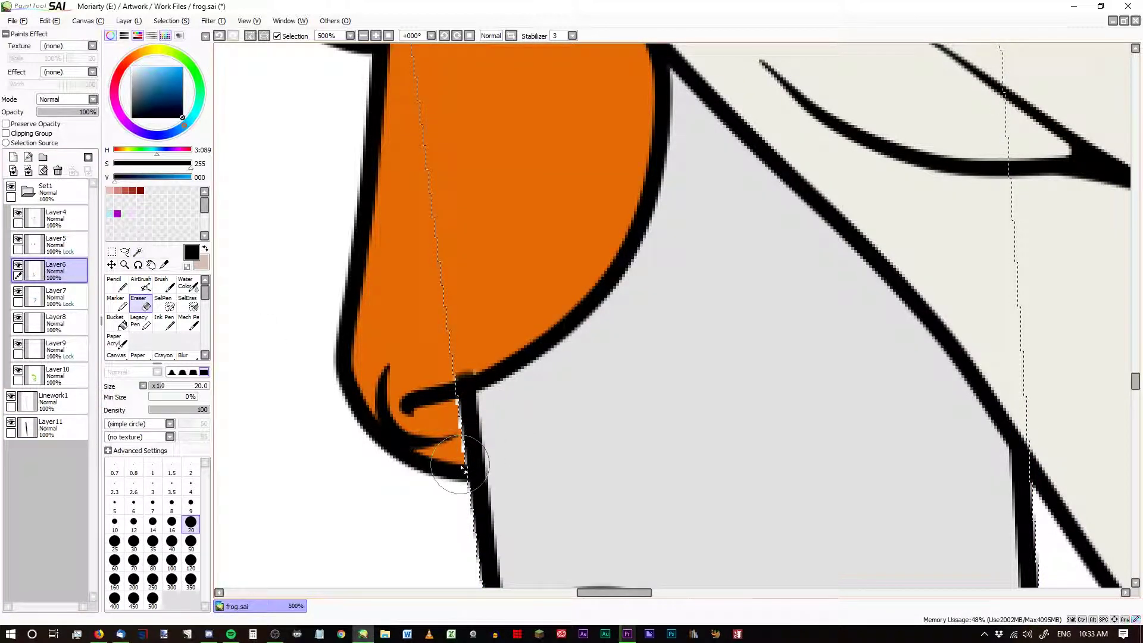
key(ctrl)
key(ctrl+z)
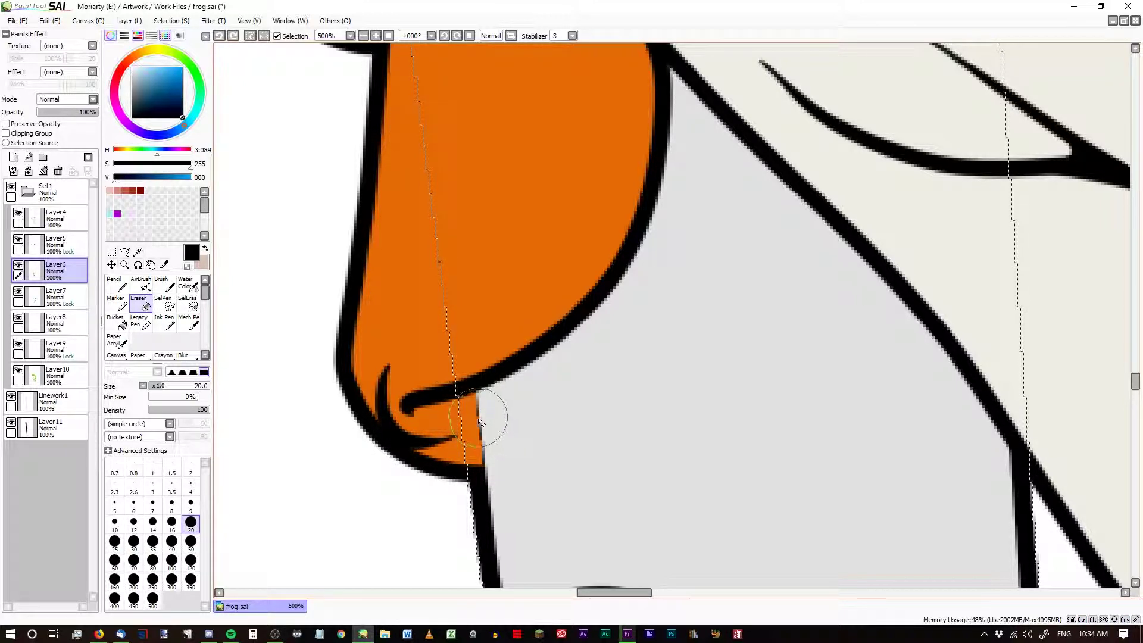
Use Invert and Increment to pull the selection edge inside the pole's outline, and erase the toe's orange overlap on Layer6.
click(186, 21)
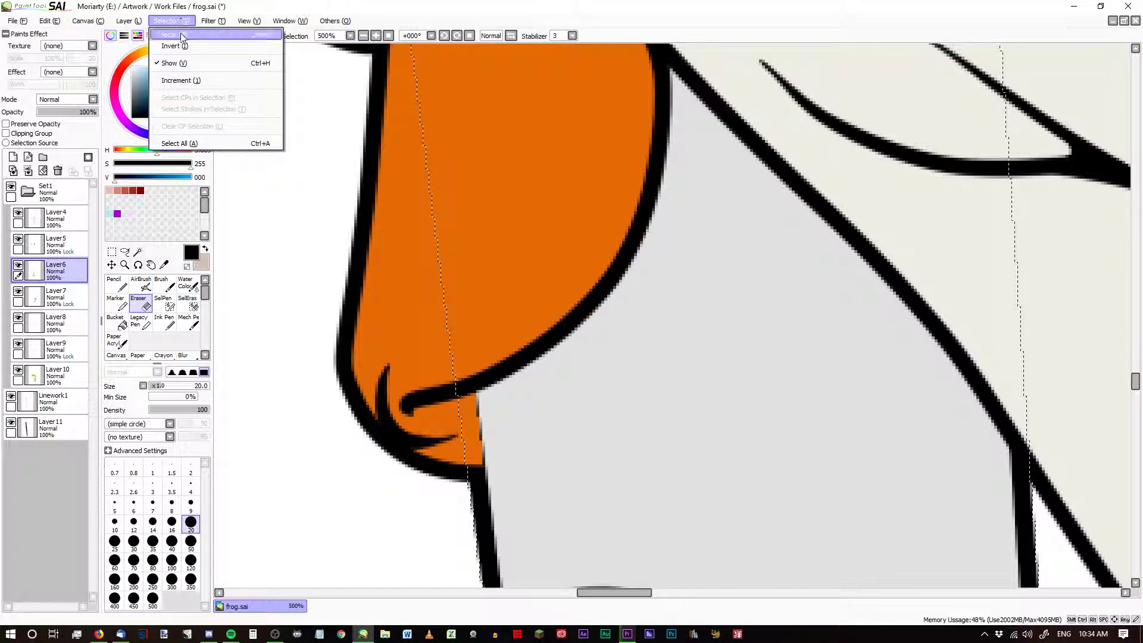
click(183, 47)
click(171, 21)
click(184, 79)
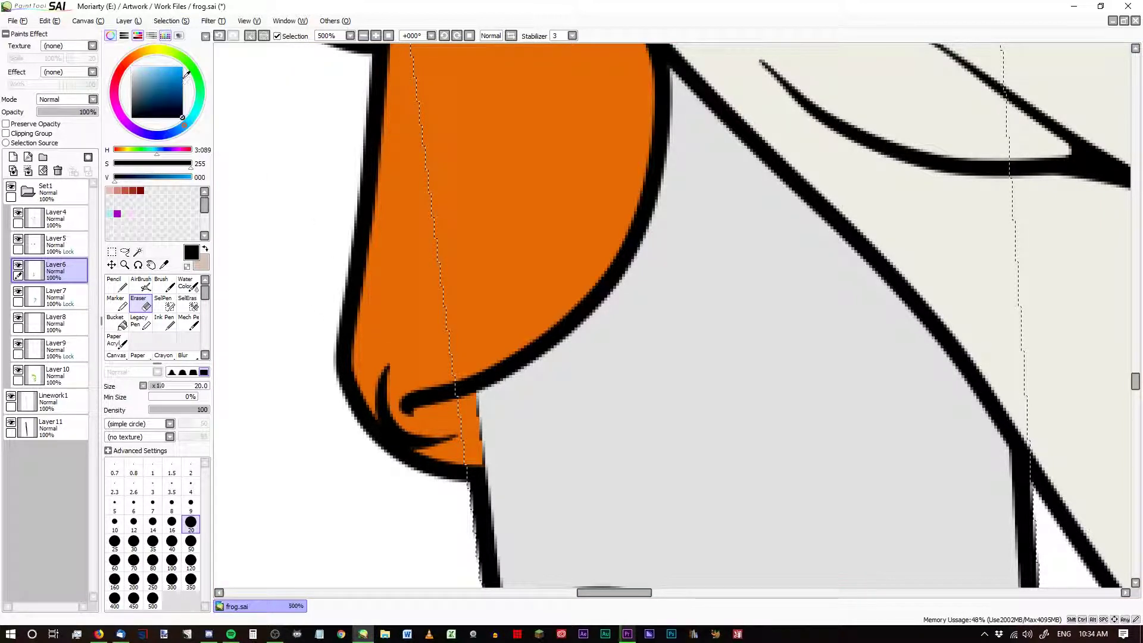
click(172, 24)
click(179, 81)
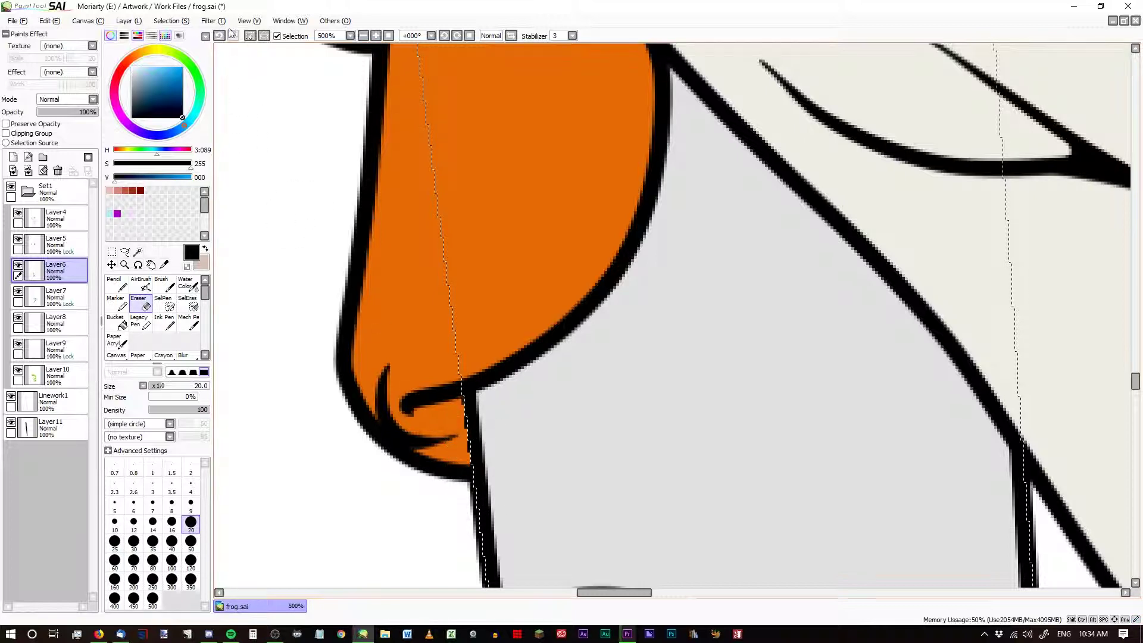
Clear the selection to inspect the toe's edge against the pole outline, and undo the deselection.
click(251, 37)
scroll(505, 503, up, 3)
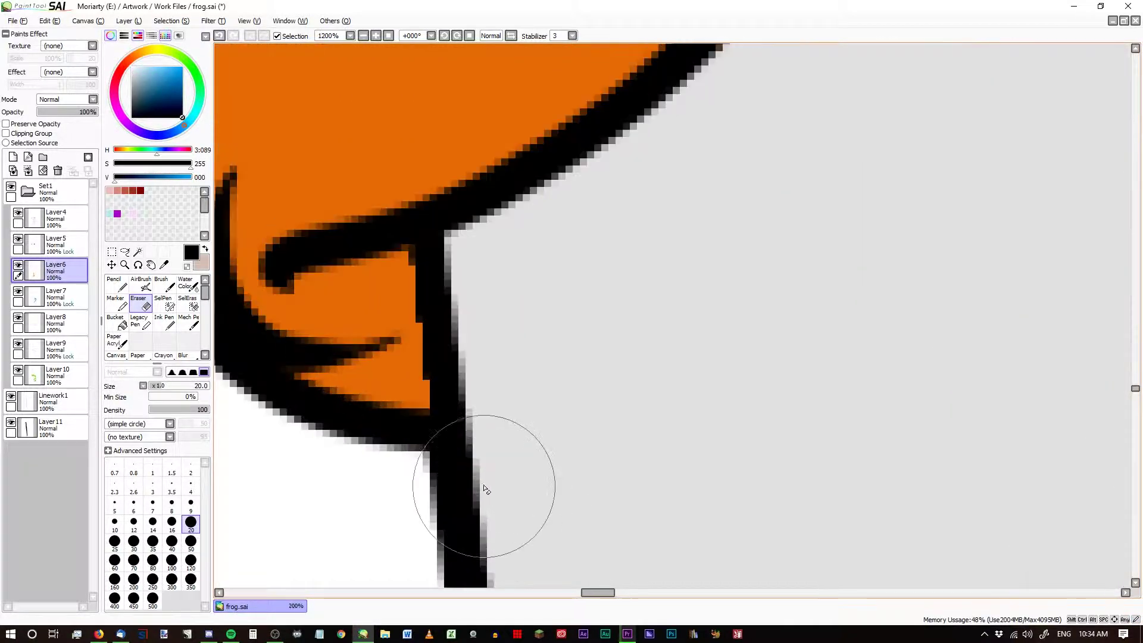
scroll(449, 348, down, 8)
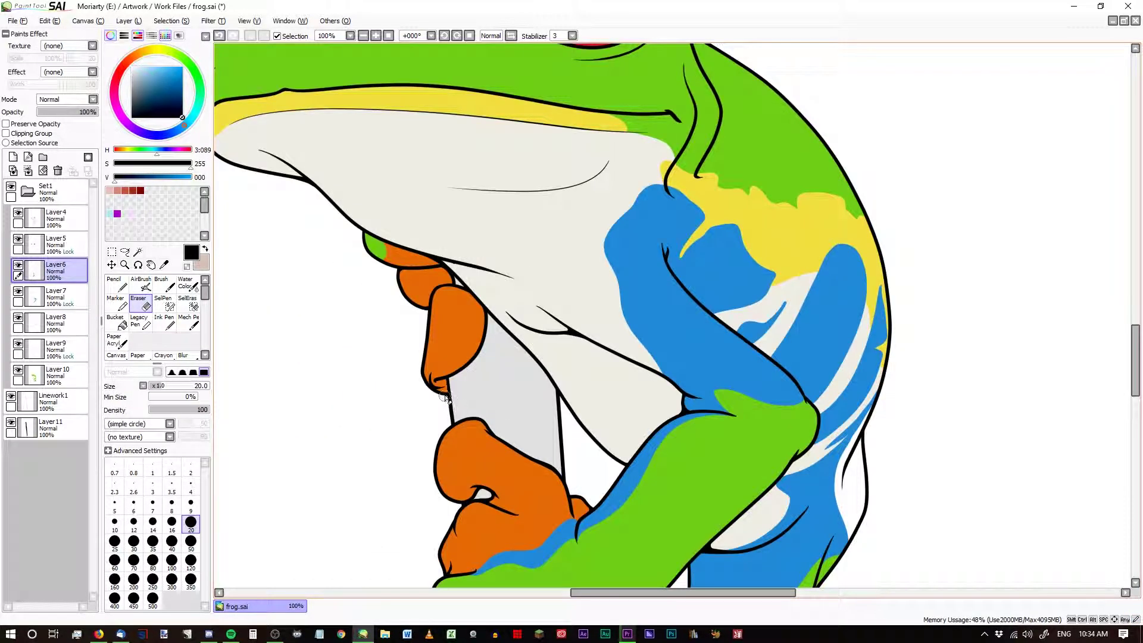
scroll(447, 384, up, 2)
key(ctrl+z)
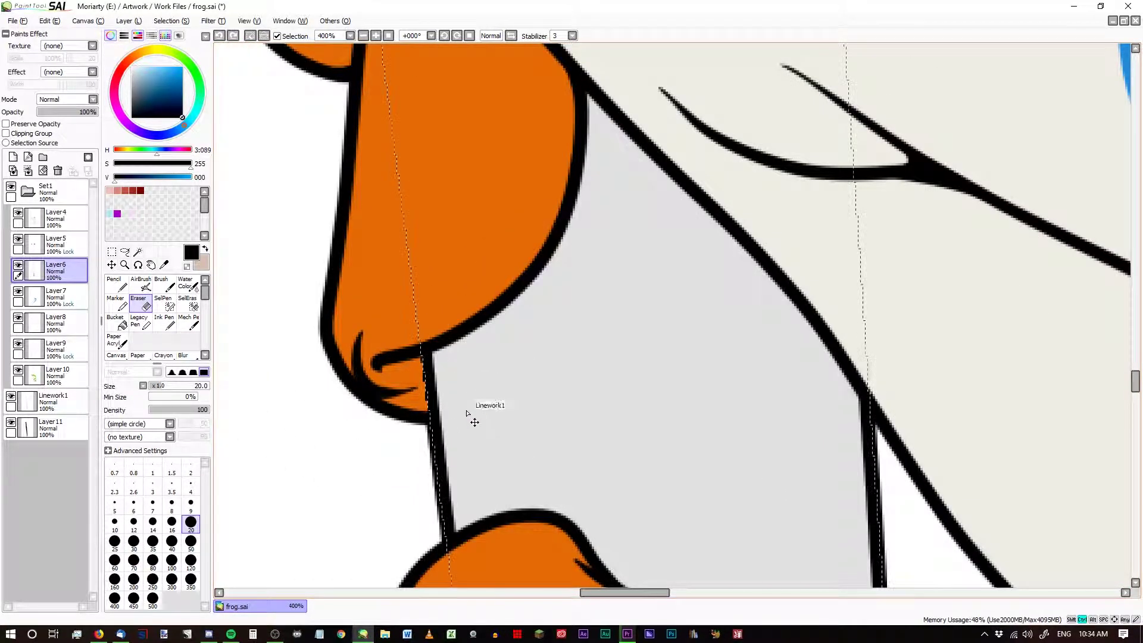
Erase the orange overlapping the pole's outline at the lower foot on Layer6, within the selection.
scroll(477, 366, down, 3)
scroll(547, 449, down, 2)
scroll(541, 416, up, 8)
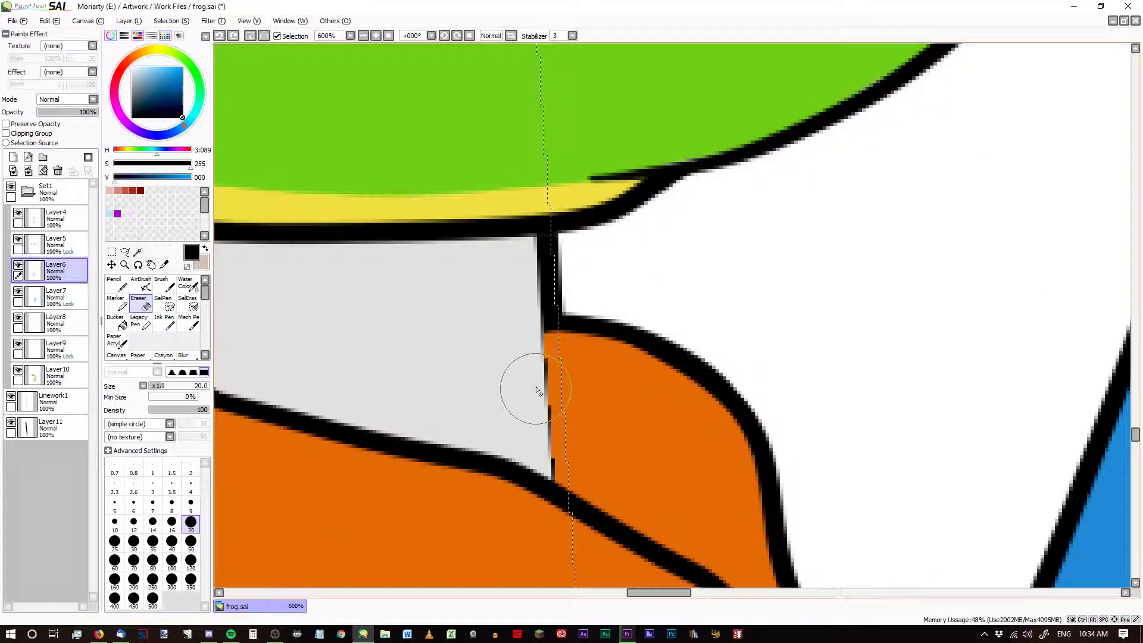
mouse_move(536, 390)
mouse_down()
mouse_move(538, 358)
mouse_move(553, 347)
mouse_move(575, 454)
mouse_up()
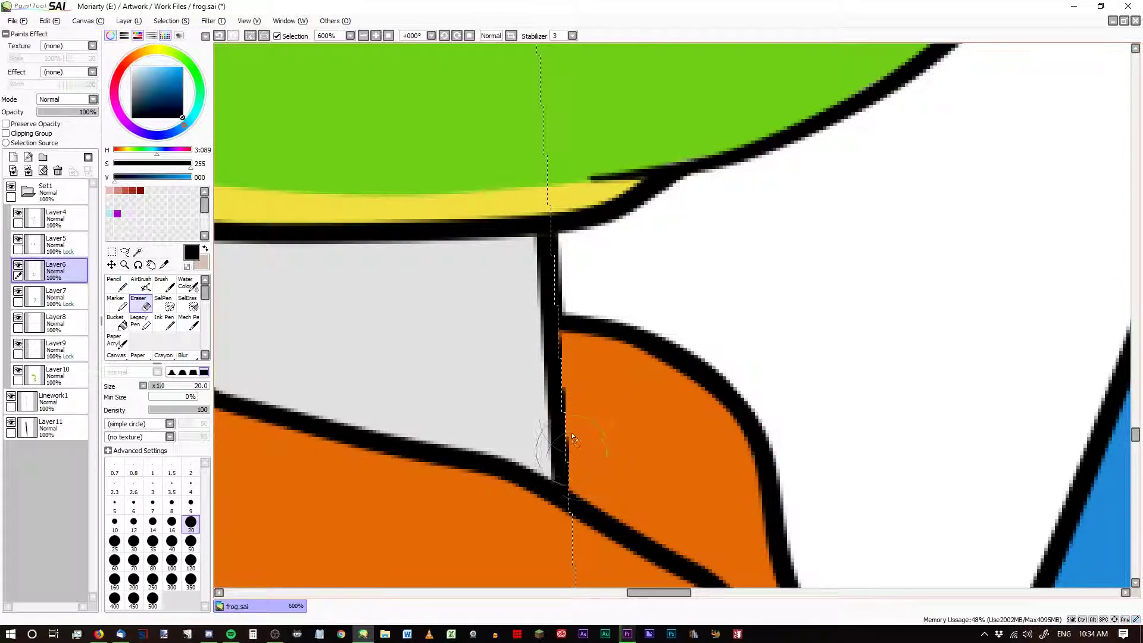
Erase the yellow overlapping the pole's outline below the green forearm on Layer8.
scroll(581, 458, down, 3)
scroll(429, 350, up, 3)
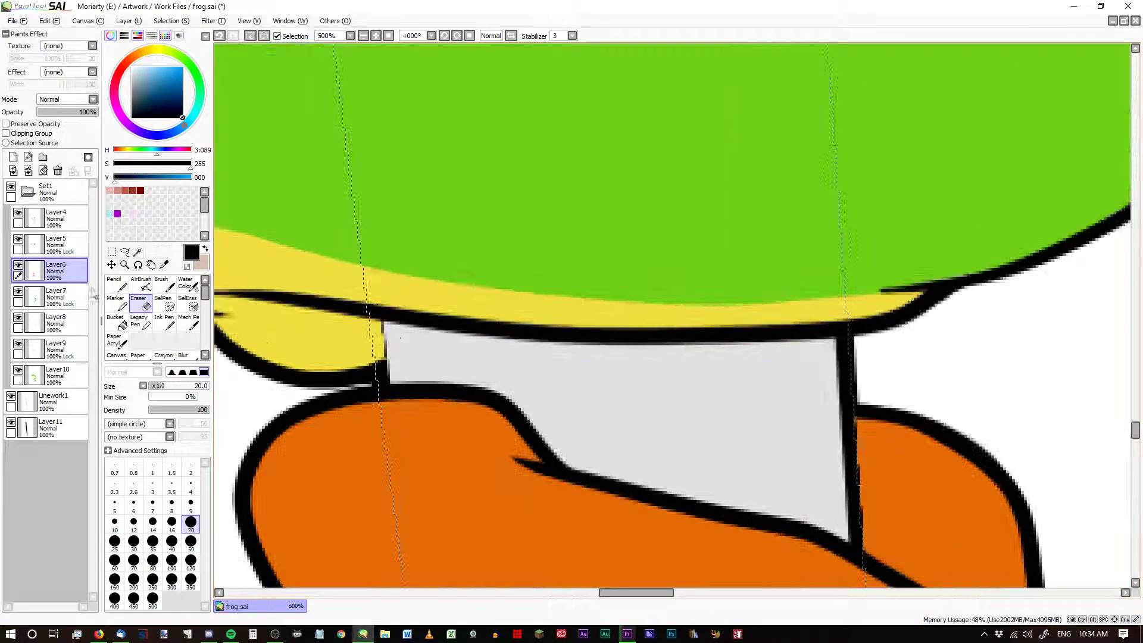
click(60, 323)
drag(341, 340, 379, 350)
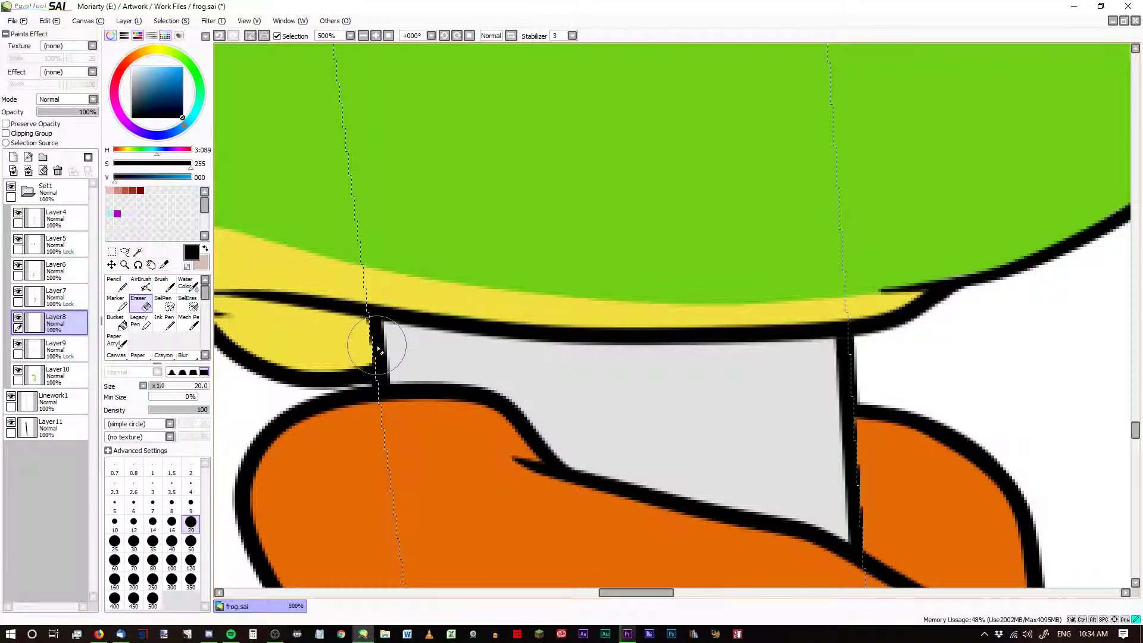
Clear the selection, merge Linework1 down into Layer11 and place the merged layer in Set1 directly below Layer4.
scroll(466, 344, down, 7)
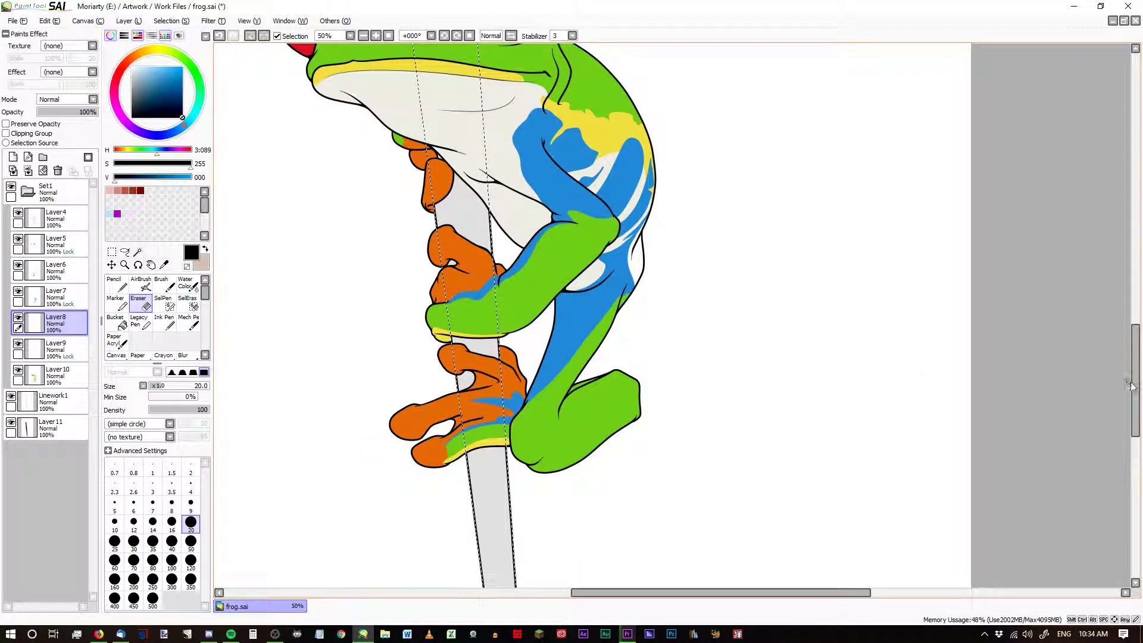
drag(1136, 383, 1127, 327)
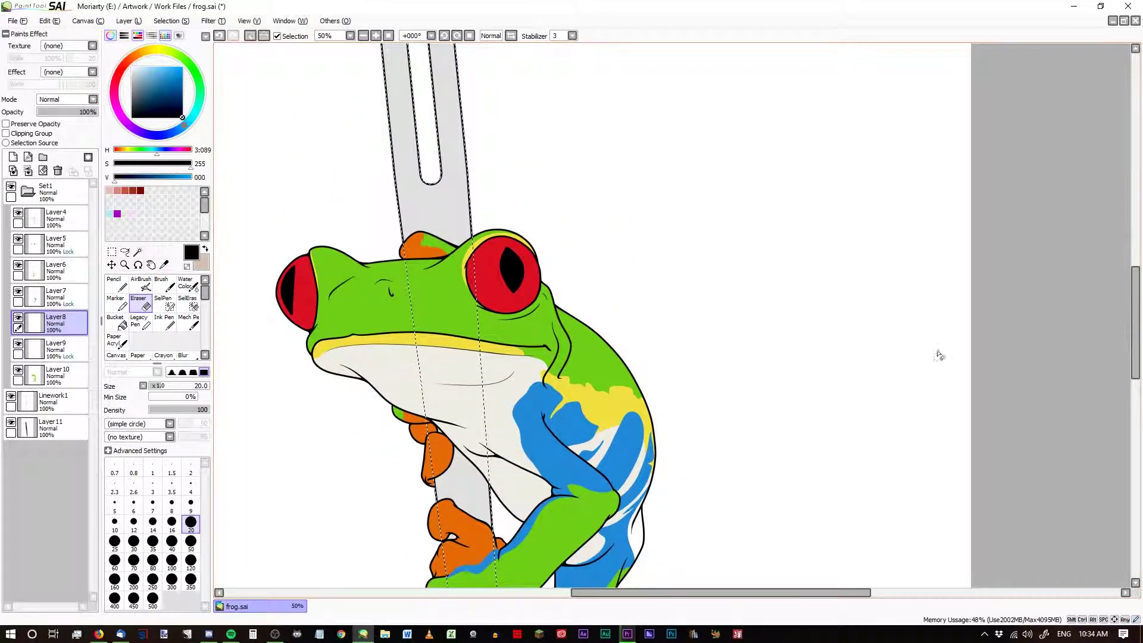
click(58, 402)
click(250, 36)
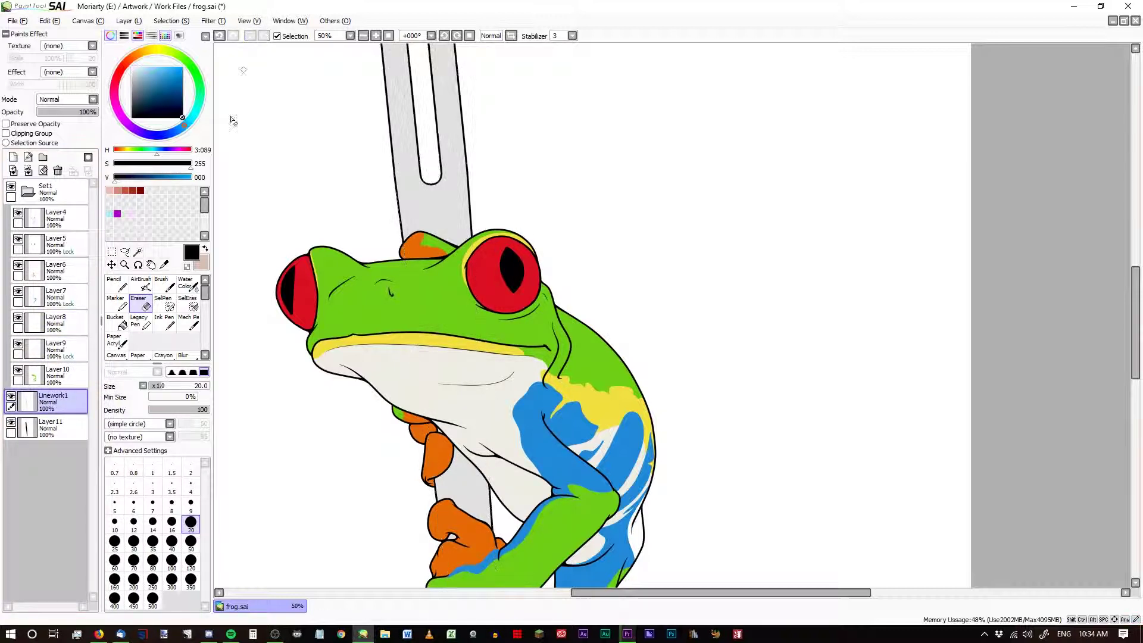
click(27, 171)
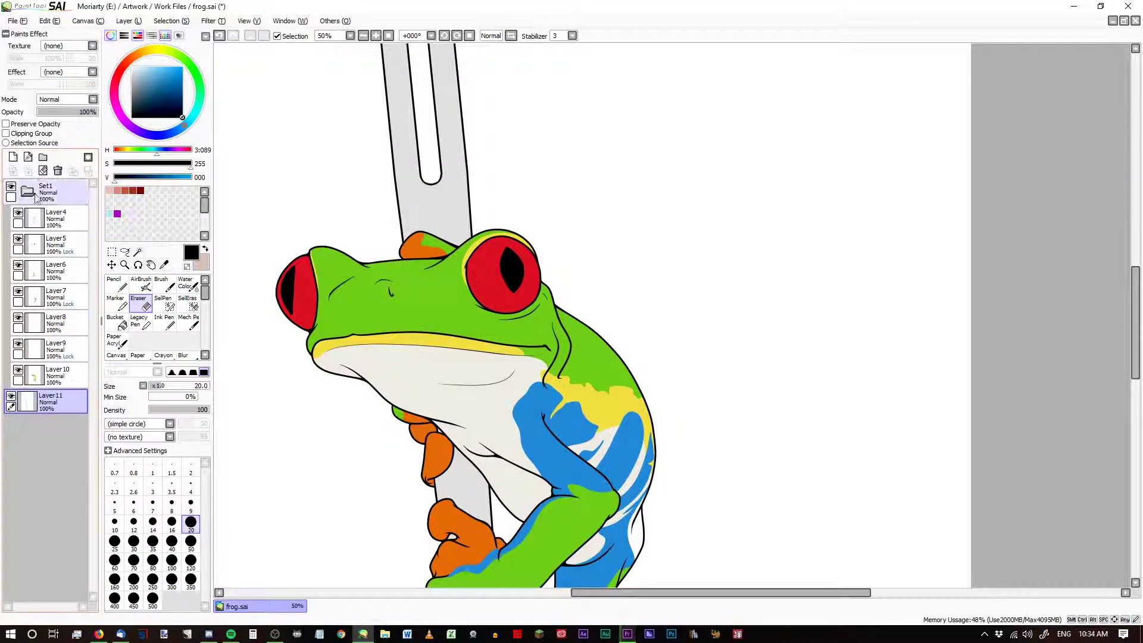
mouse_move(57, 400)
mouse_down()
mouse_move(43, 213)
mouse_move(62, 256)
mouse_up()
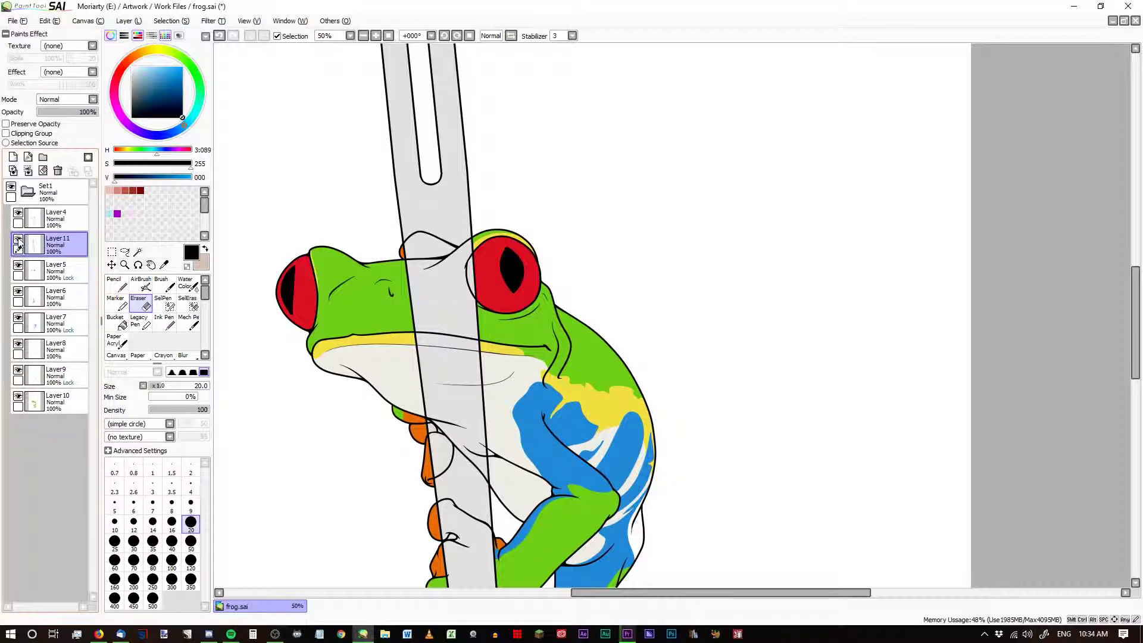
Toggle Layer11's visibility to compare the drawing with and without the pole.
click(18, 241)
click(18, 241)
click(18, 241)
click(19, 241)
click(18, 241)
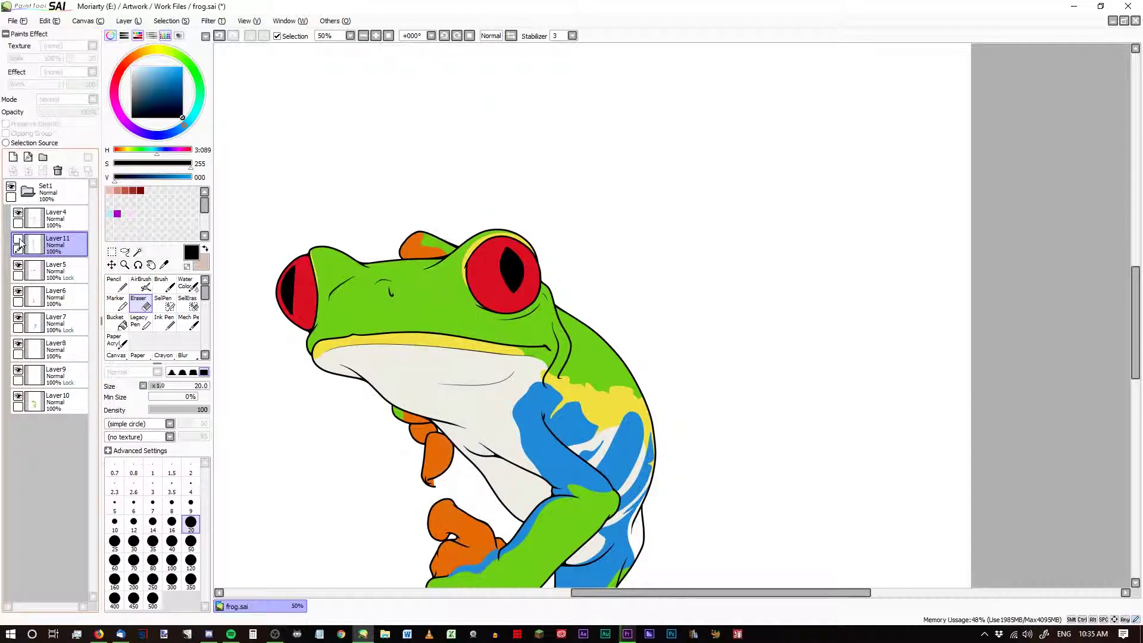
click(18, 241)
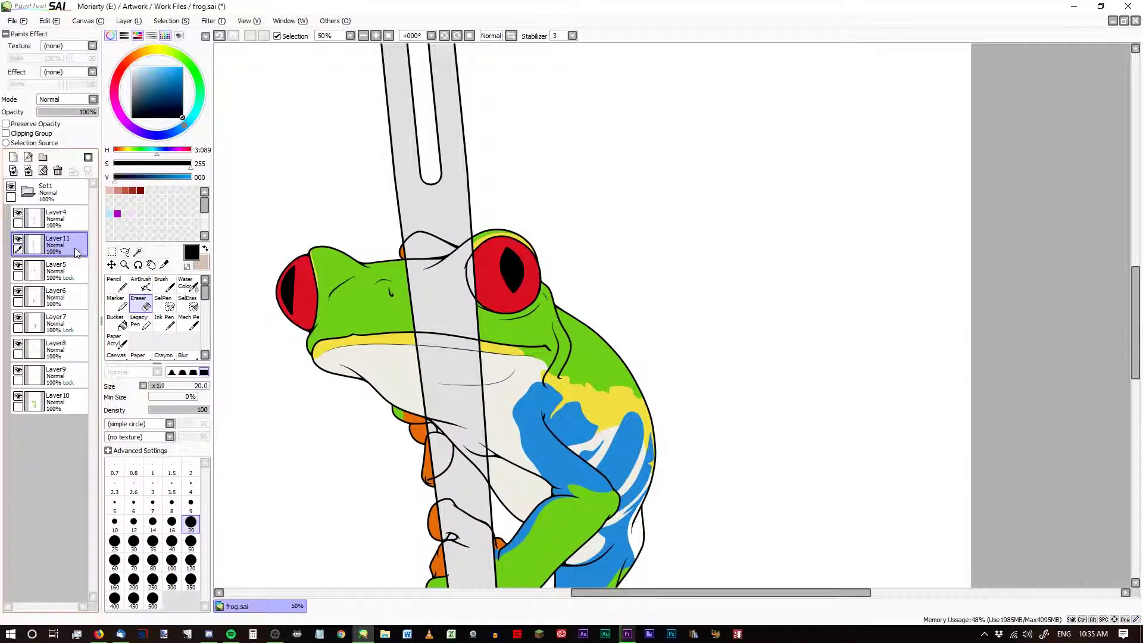
click(137, 21)
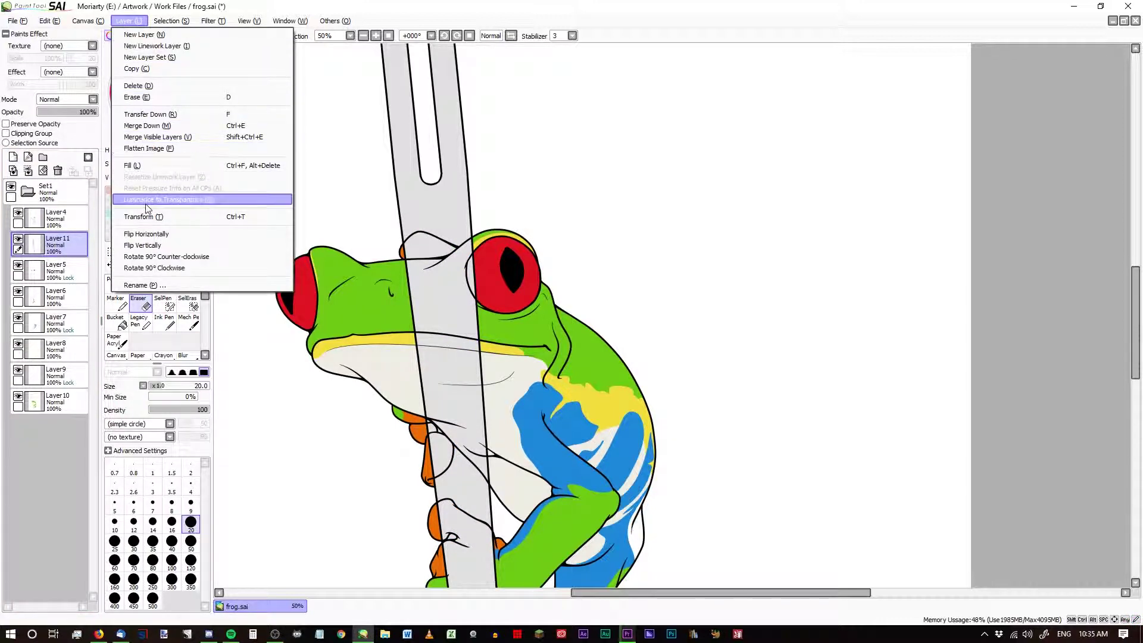
click(56, 241)
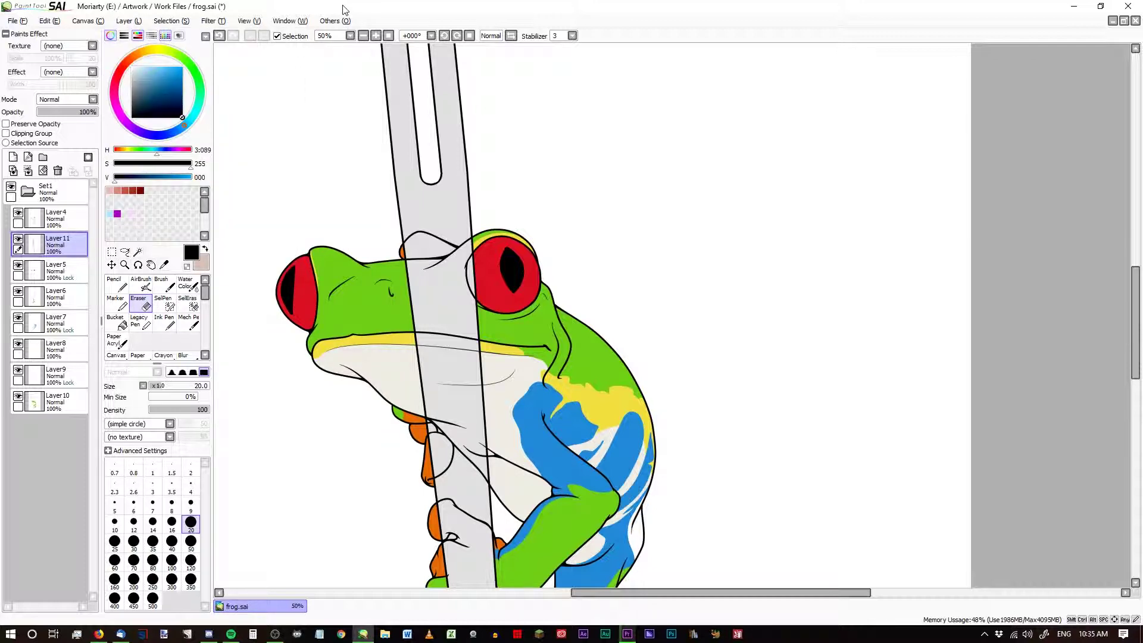
Undo the layer move and merge, and fill the pole's grey on Linework1 with white, with Preserve Opacity on.
drag(57, 244, 58, 412)
key(ctrl+z)
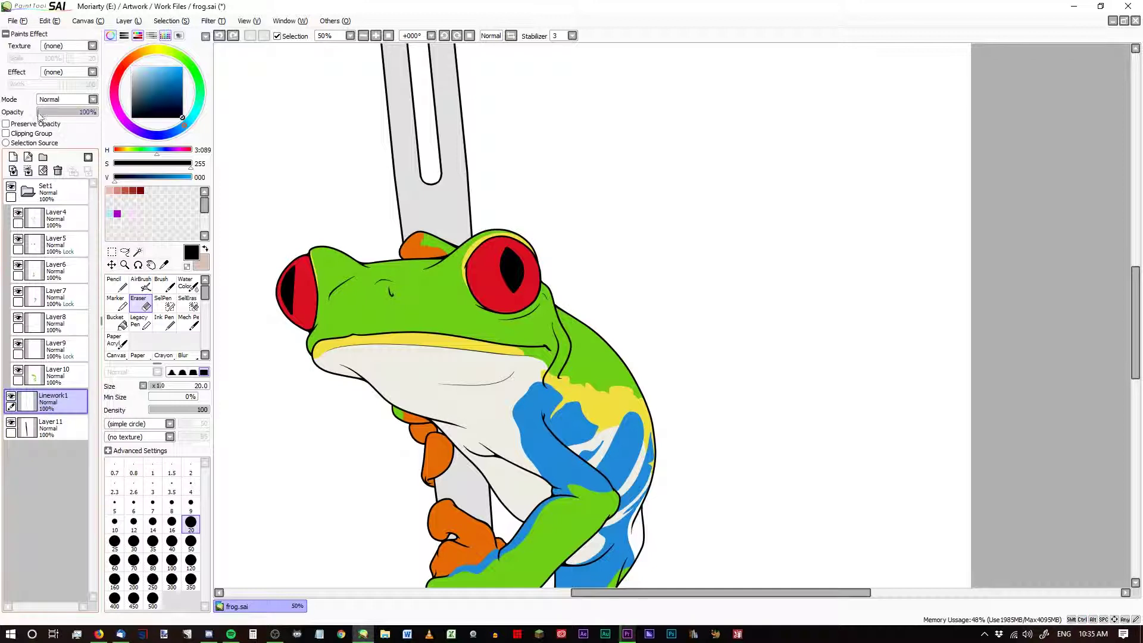
click(35, 124)
click(132, 66)
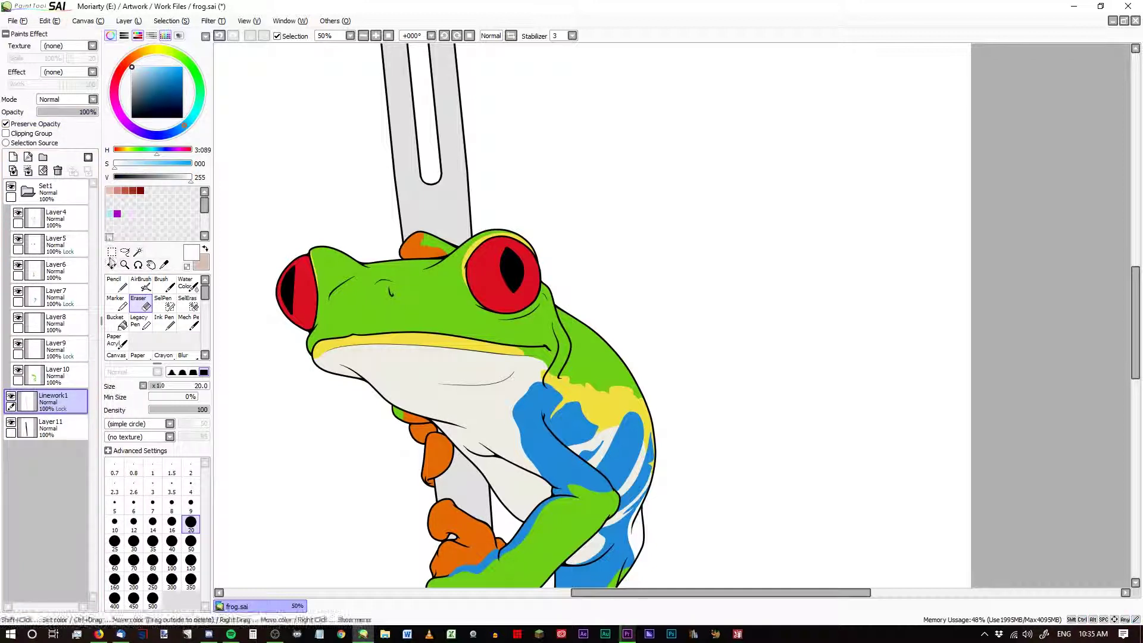
click(119, 324)
scroll(416, 161, up, 3)
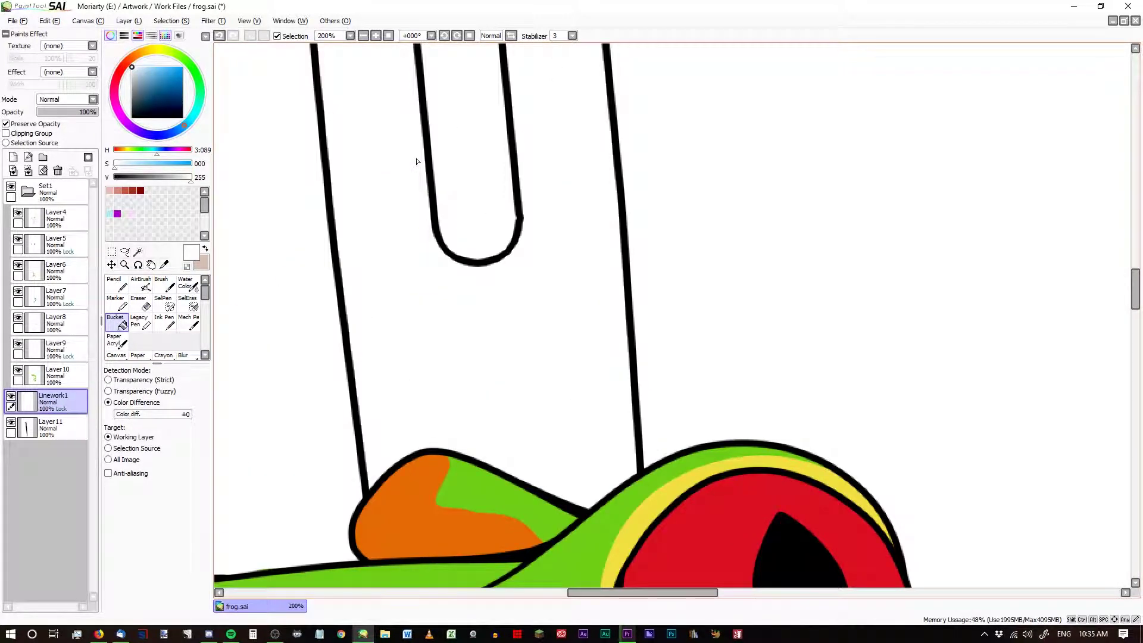
Merge the white-filled Linework1 down into Layer11 and place the merged layer in Set1 directly below Layer4.
click(28, 171)
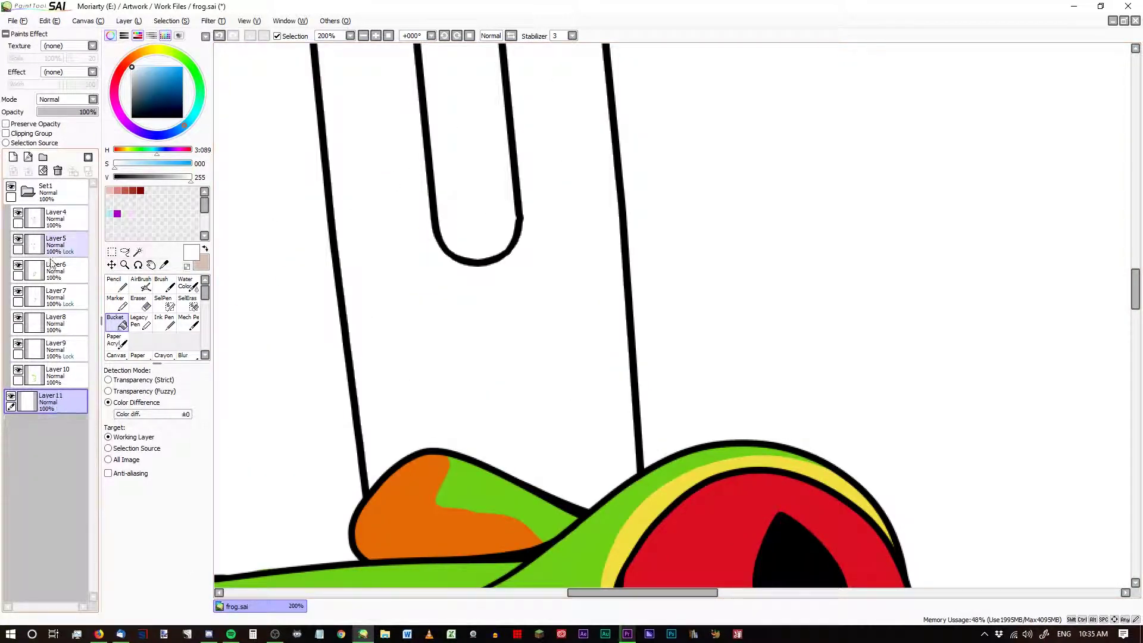
drag(50, 402, 61, 232)
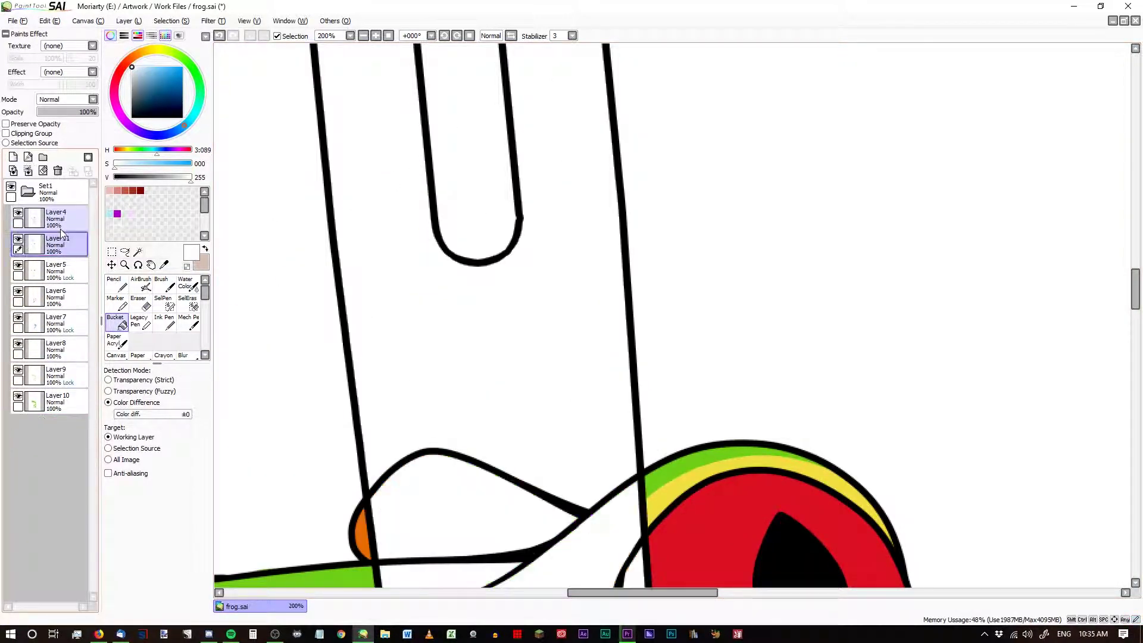
Convert Layer11's luminance to transparency so only the pole's black lines are kept.
scroll(449, 306, down, 5)
scroll(455, 351, up, 2)
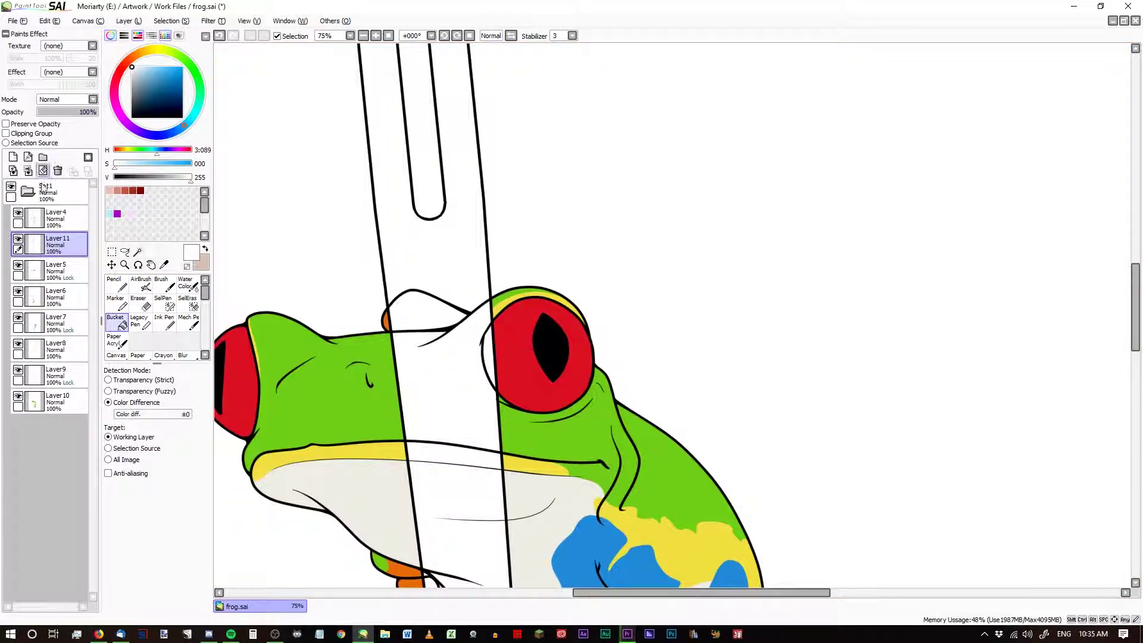
click(126, 21)
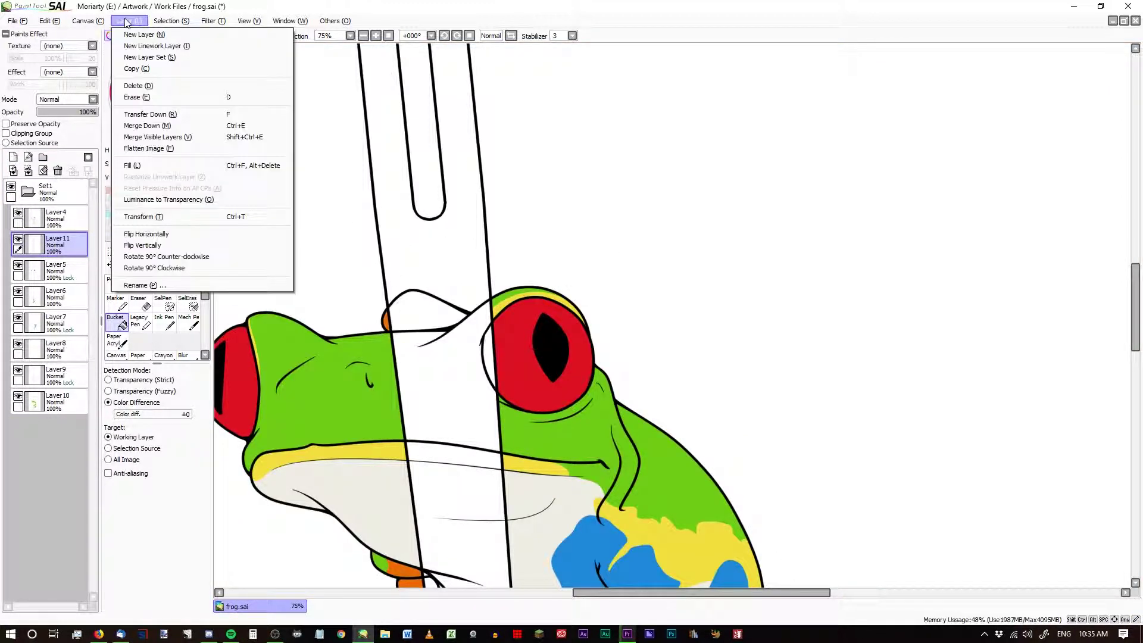
click(205, 200)
With the size 20 Eraser, remove Layer11's pole lines over the orange and green shape behind the head and above the front eye.
scroll(480, 280, up, 3)
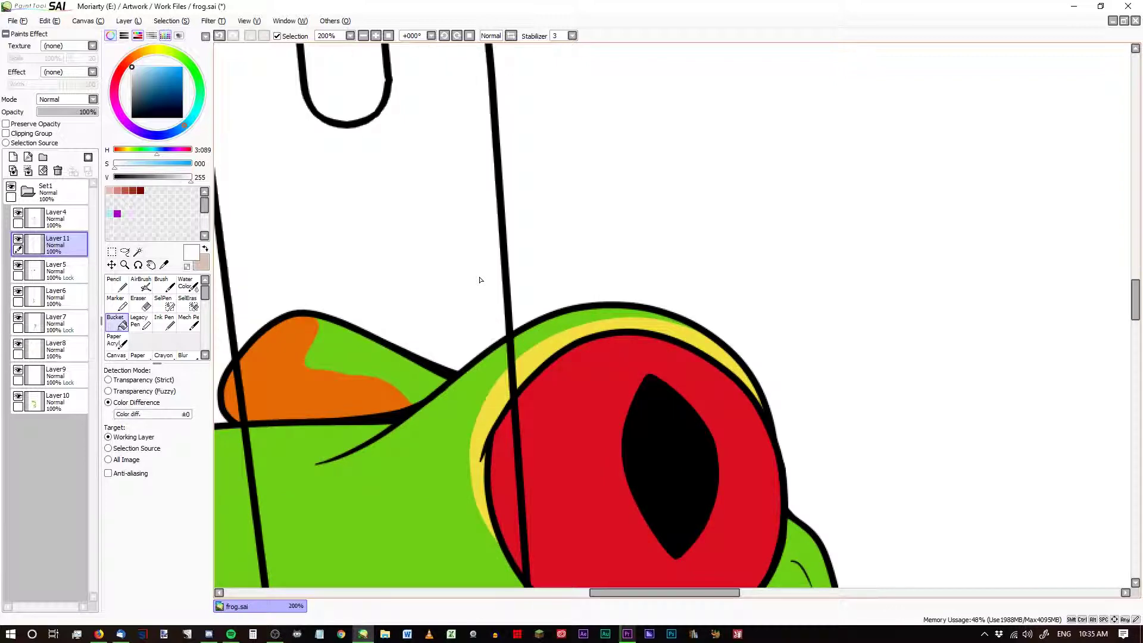
scroll(480, 280, down, 2)
scroll(432, 298, up, 2)
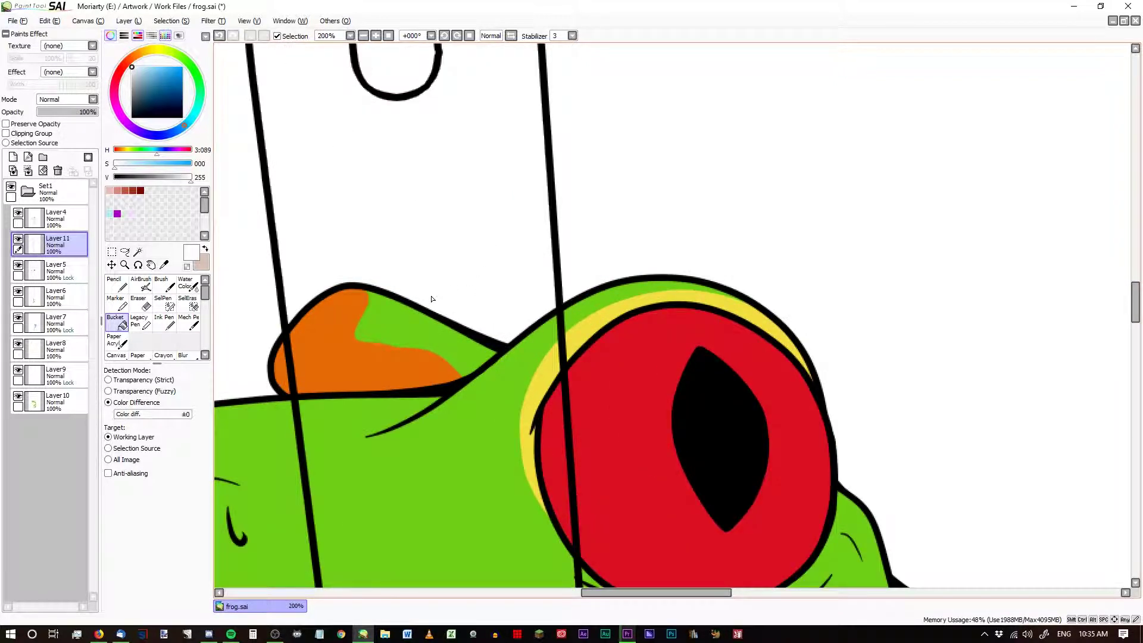
key(e)
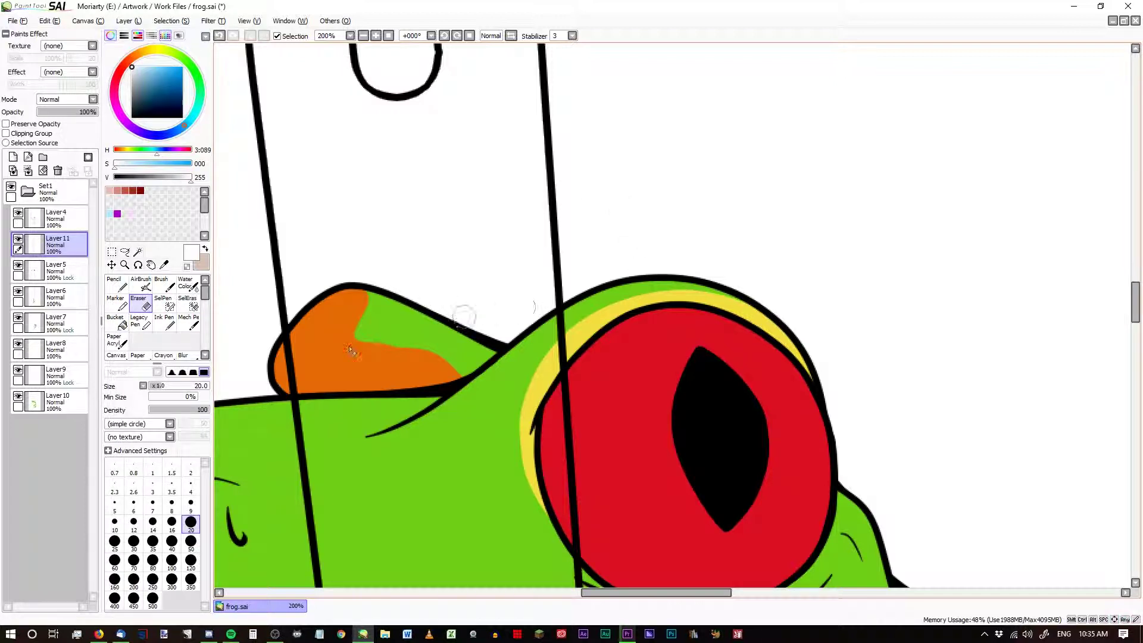
drag(288, 355, 298, 426)
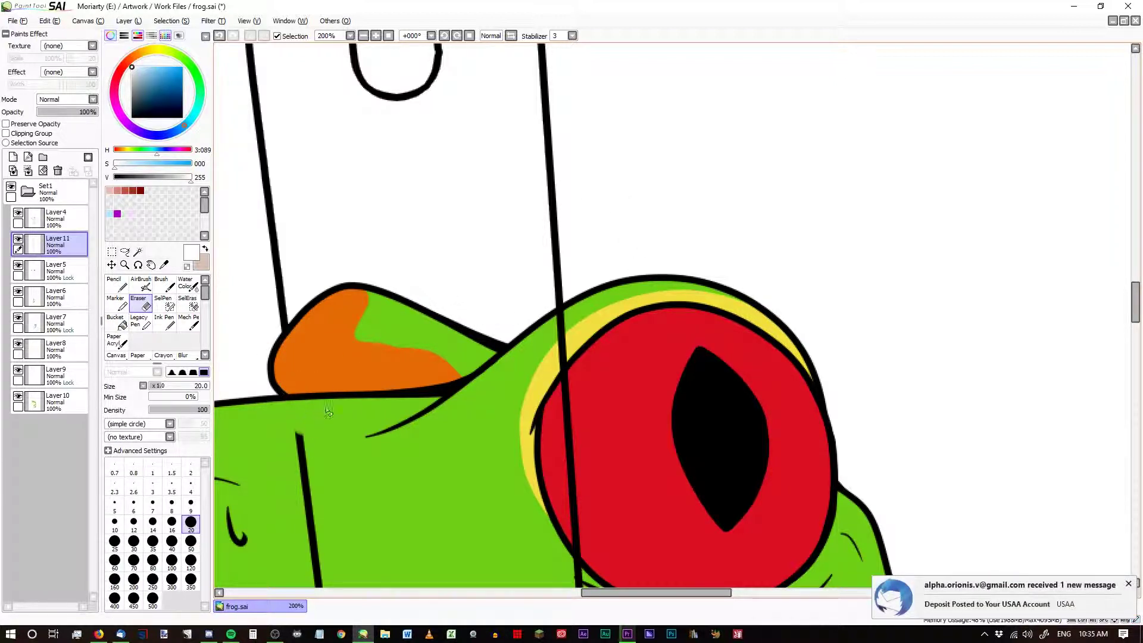
click(1127, 584)
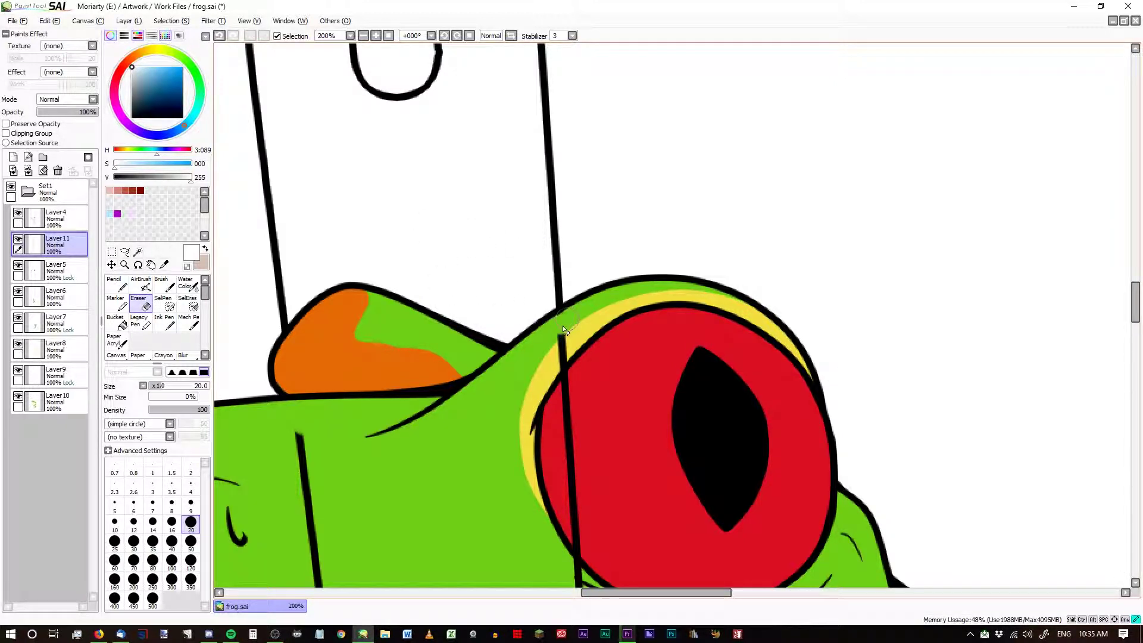
drag(561, 335, 548, 344)
Set the Eraser size to 50 and erase both pole lines across the frog's head, front eye and pale throat.
scroll(516, 287, down, 3)
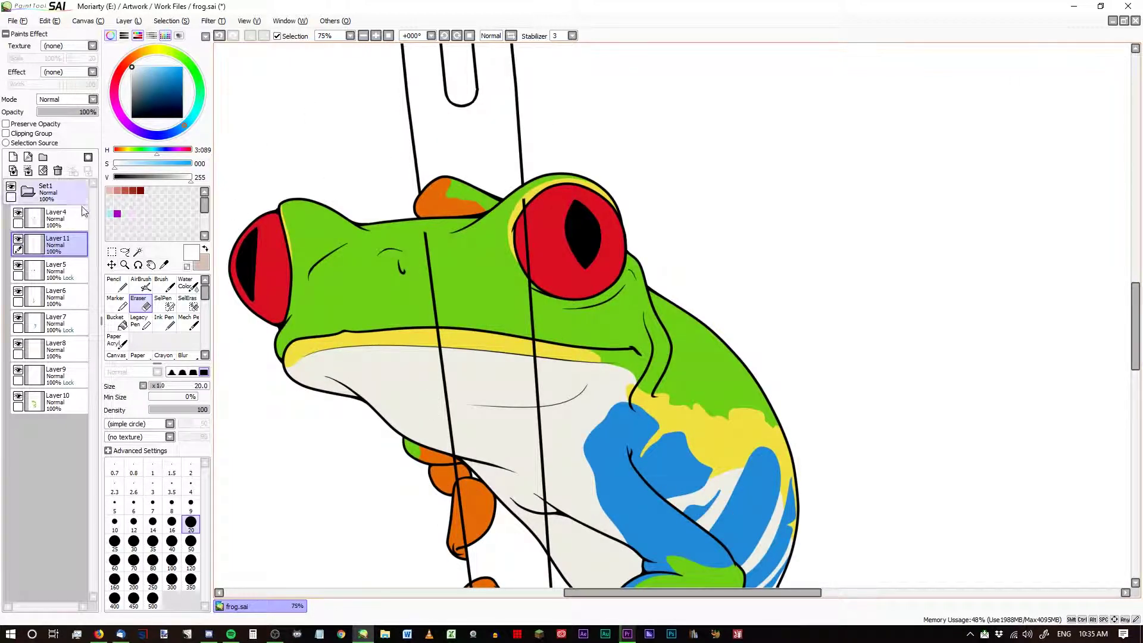
click(194, 544)
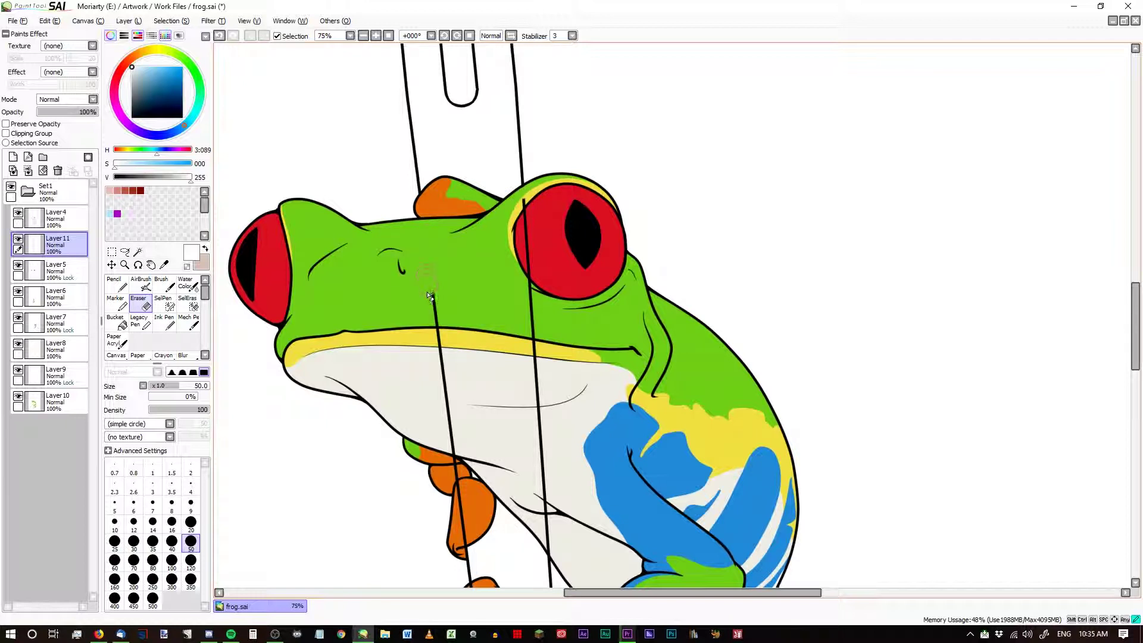
mouse_move(430, 360)
mouse_down()
mouse_move(441, 351)
mouse_move(457, 502)
mouse_up()
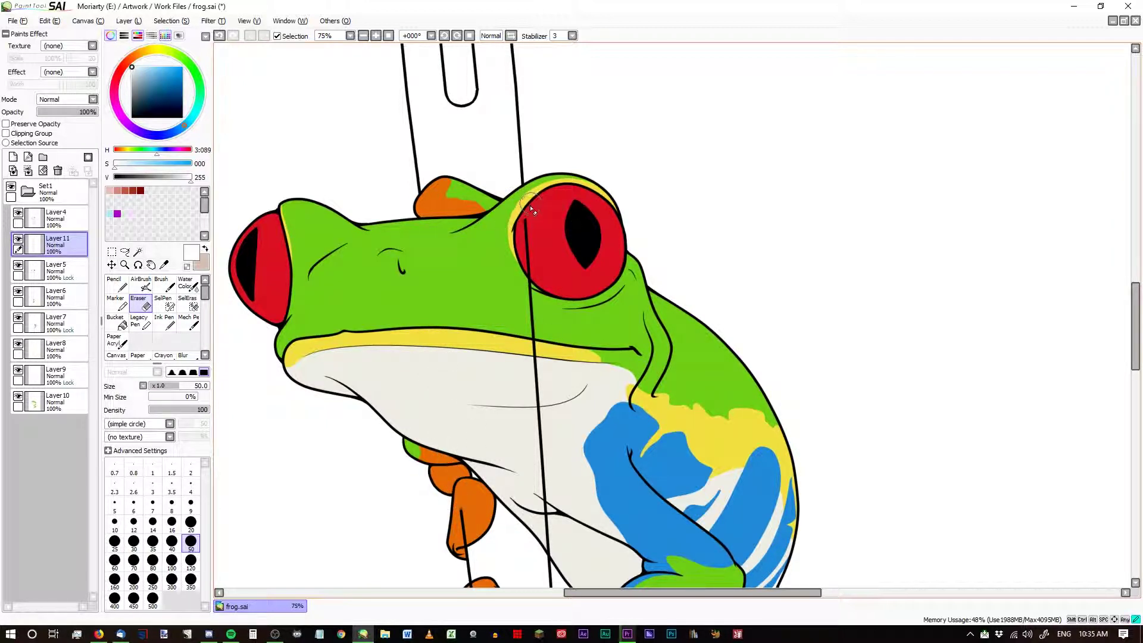
drag(528, 320, 550, 535)
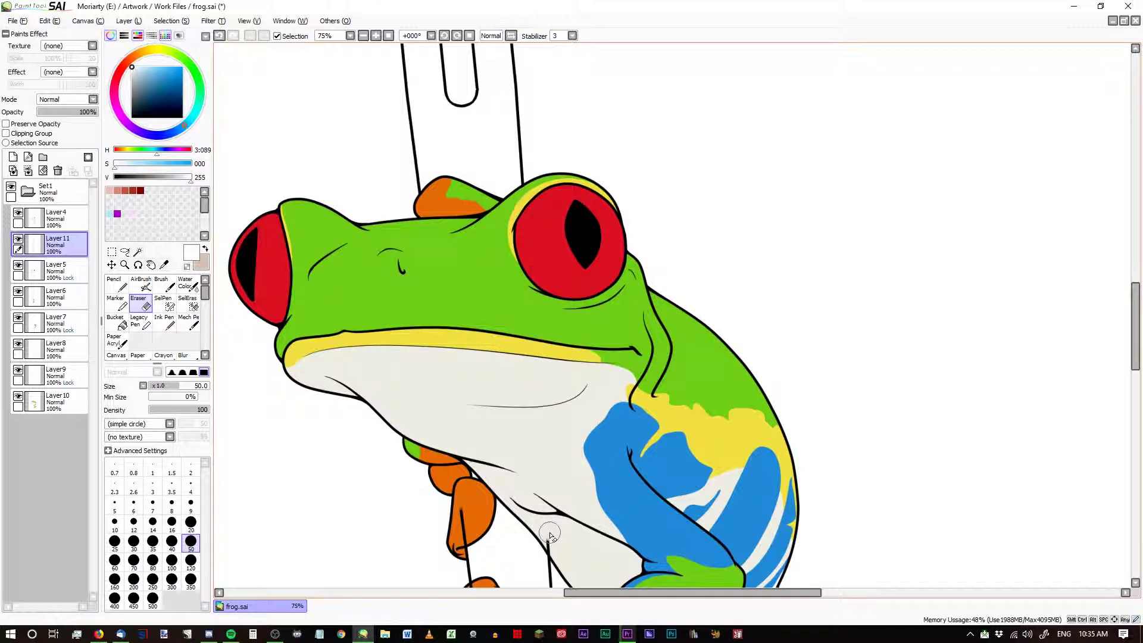
Erase the remaining pole lines over the orange toe below the chin and along the pale belly.
scroll(487, 522, down, 4)
scroll(439, 401, up, 8)
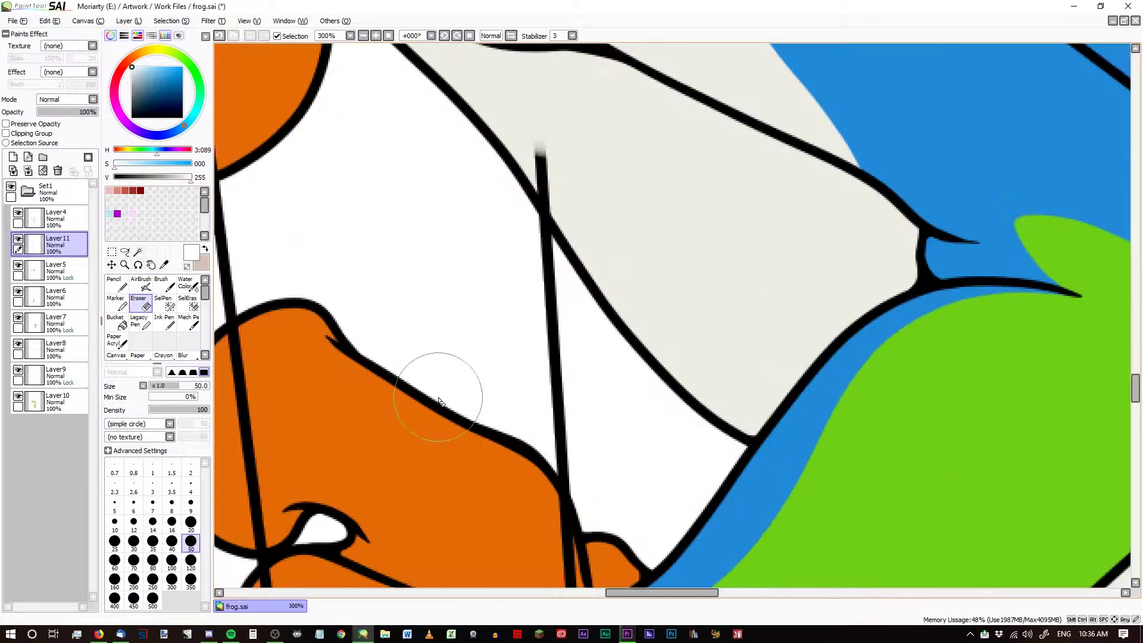
scroll(438, 399, down, 5)
scroll(304, 123, up, 4)
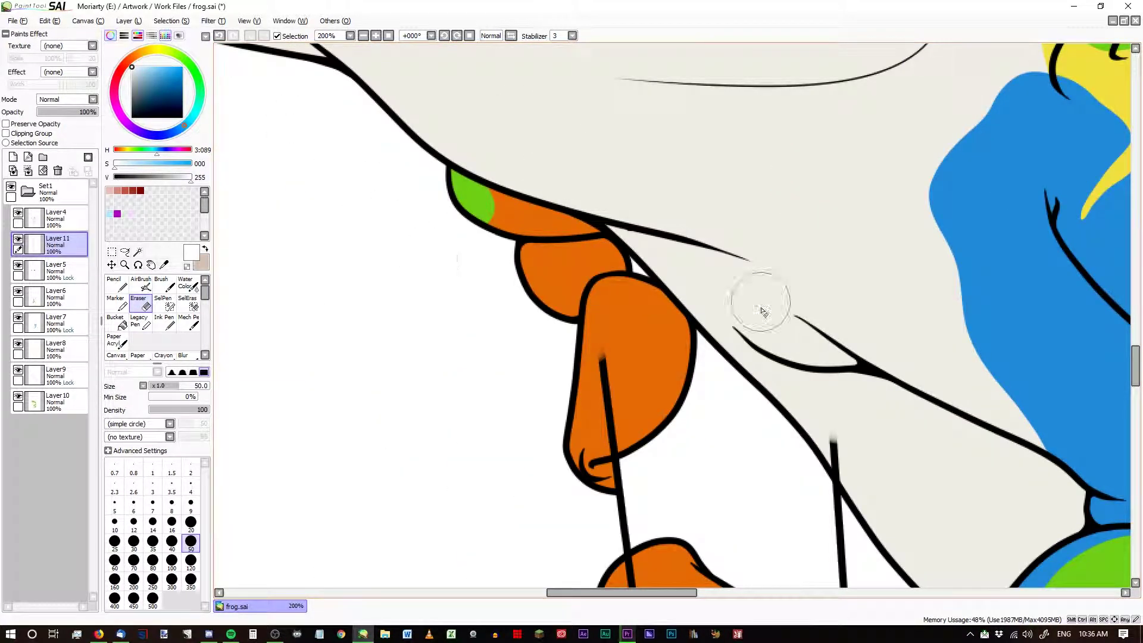
drag(601, 360, 613, 422)
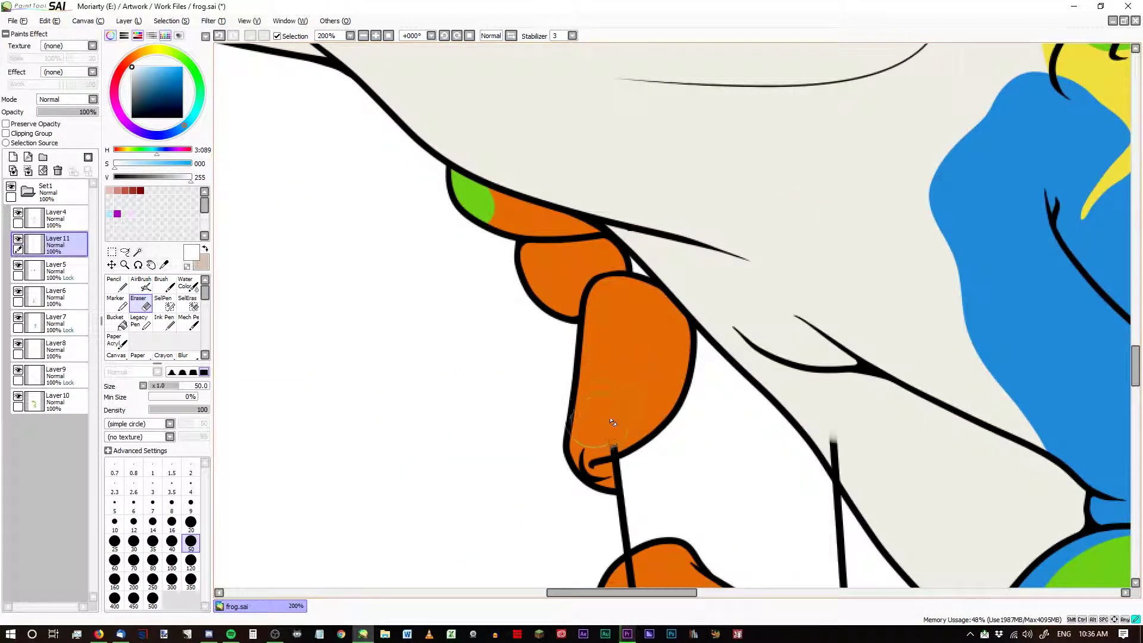
mouse_move(867, 416)
mouse_down()
mouse_move(843, 432)
mouse_move(867, 473)
mouse_up()
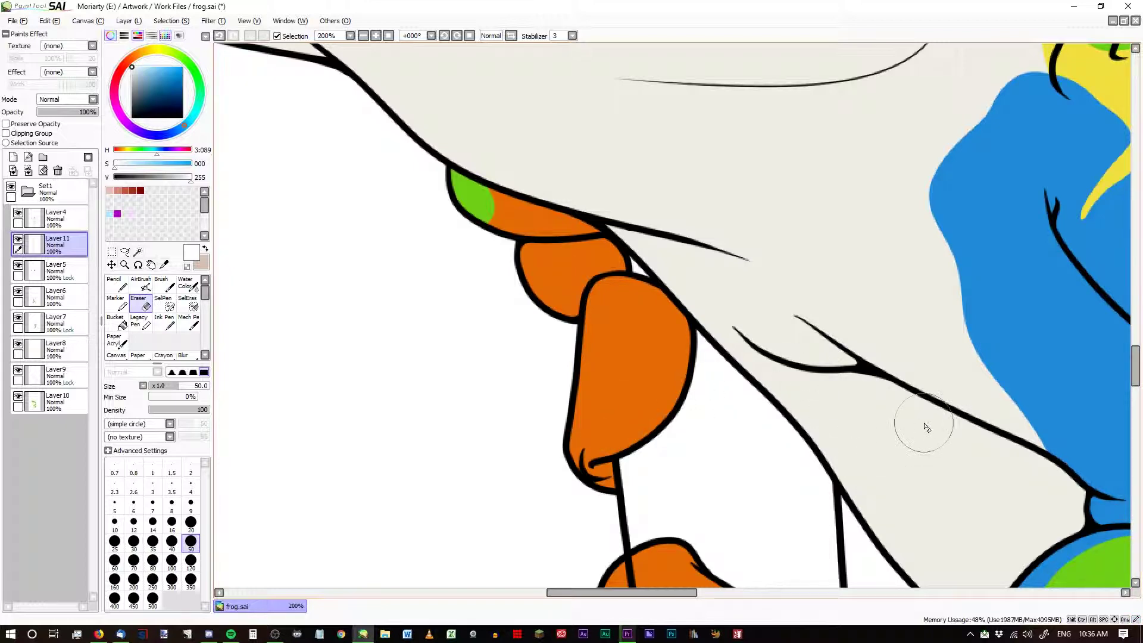
Erase both pole lines where they cross the orange front foot and the blue and green forearm.
drag(1137, 366, 1137, 392)
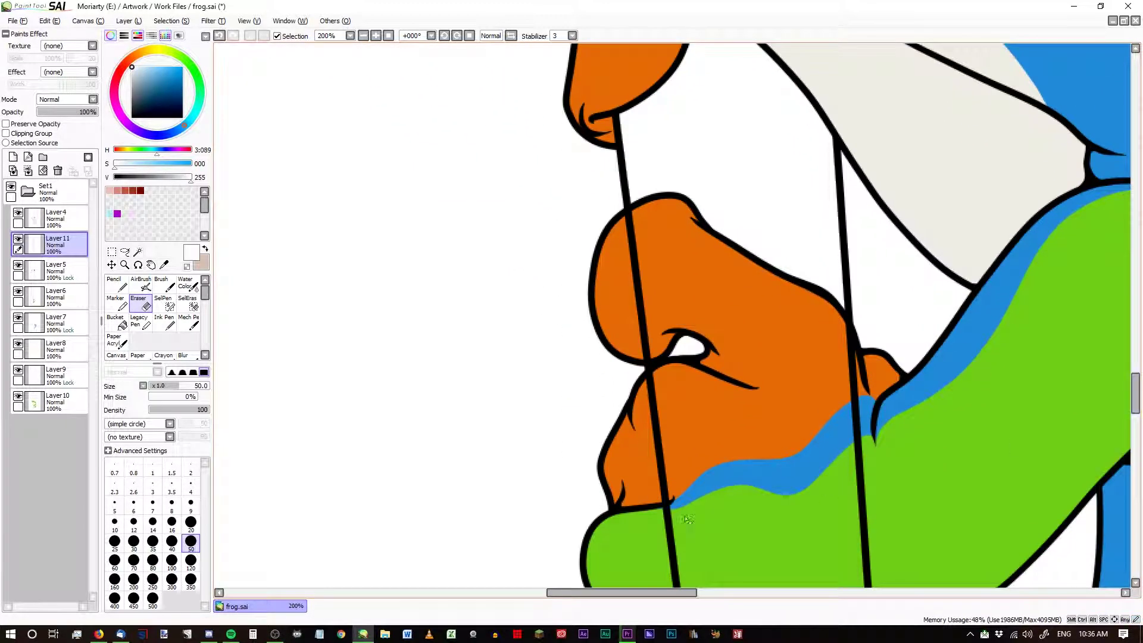
drag(591, 597, 635, 597)
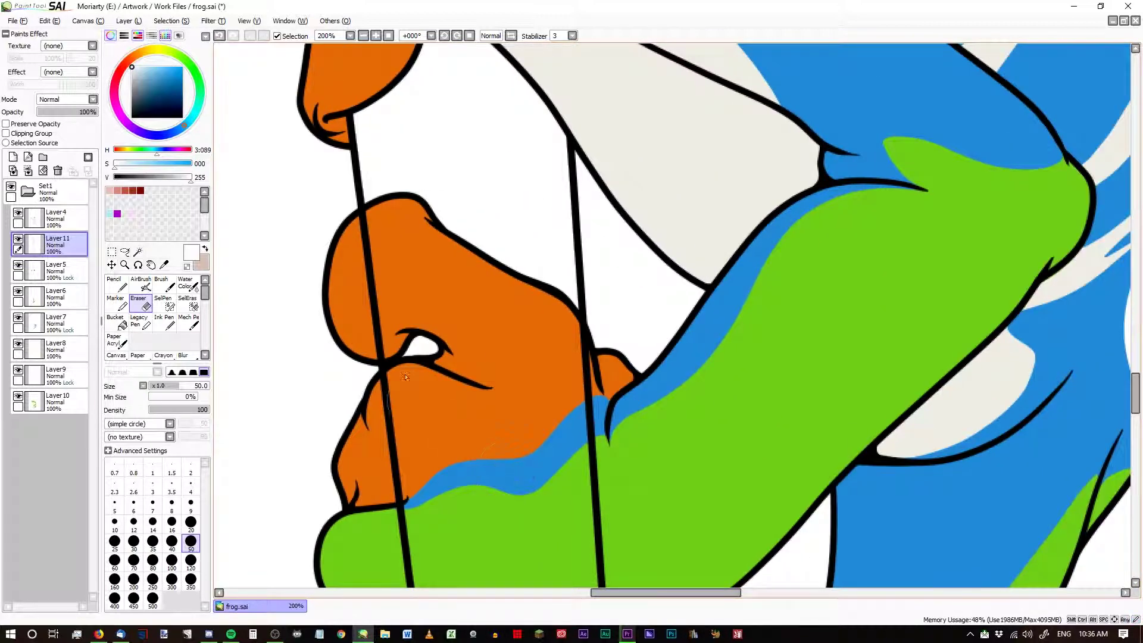
drag(376, 242, 384, 400)
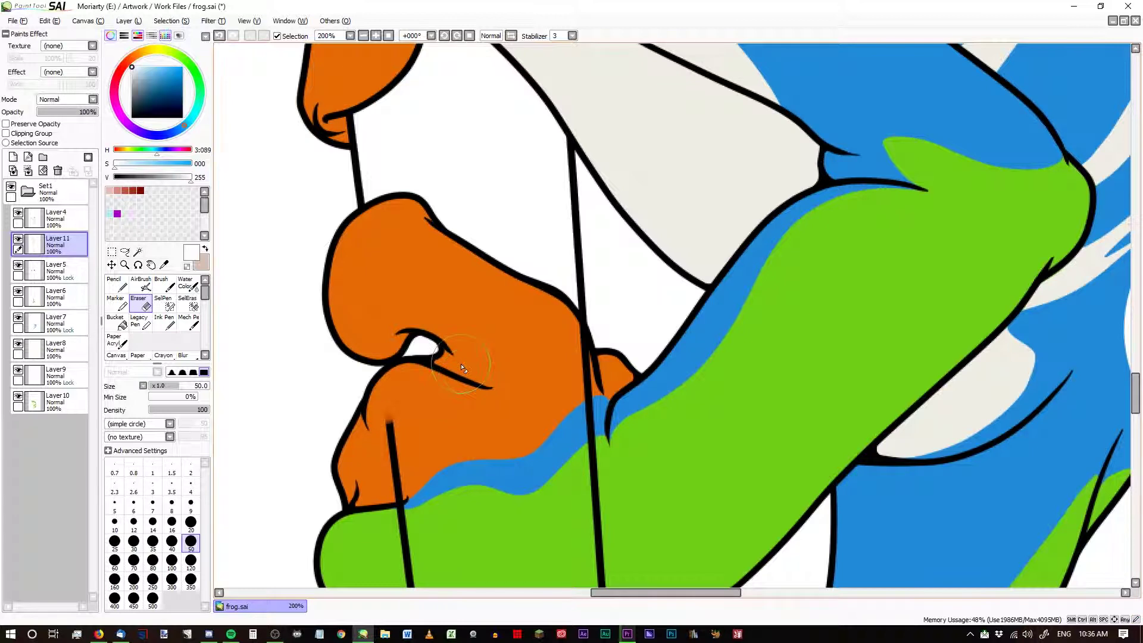
key(ctrl+z)
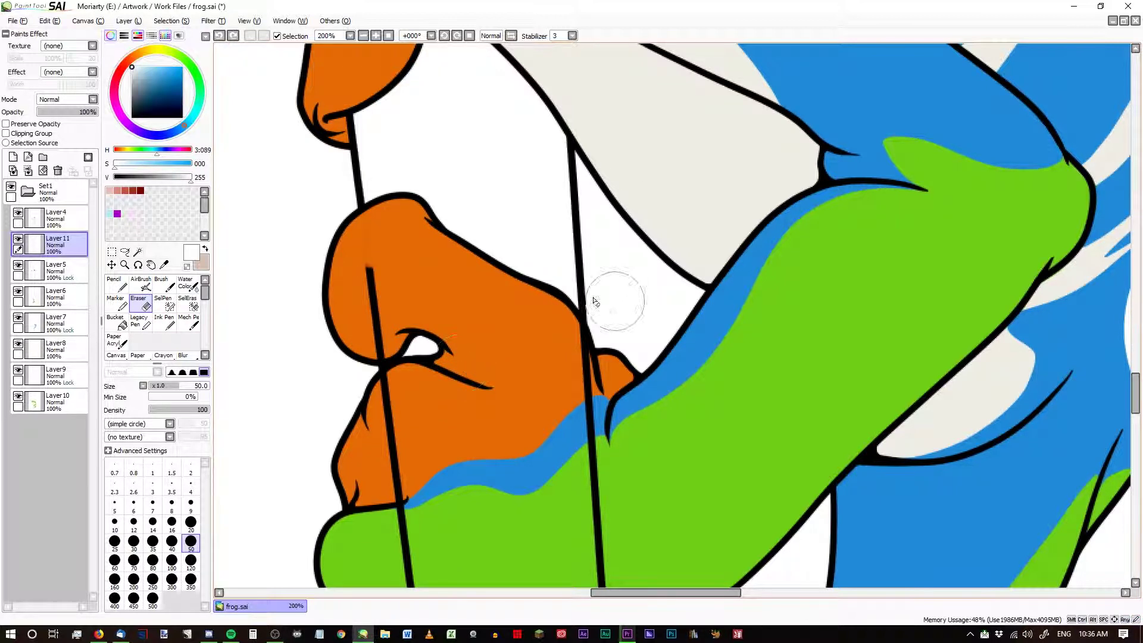
mouse_move(349, 319)
mouse_down()
mouse_move(395, 337)
mouse_move(375, 336)
mouse_move(365, 275)
mouse_up()
mouse_move(385, 396)
mouse_down()
mouse_move(378, 387)
mouse_move(390, 419)
mouse_move(394, 392)
mouse_move(398, 412)
mouse_up()
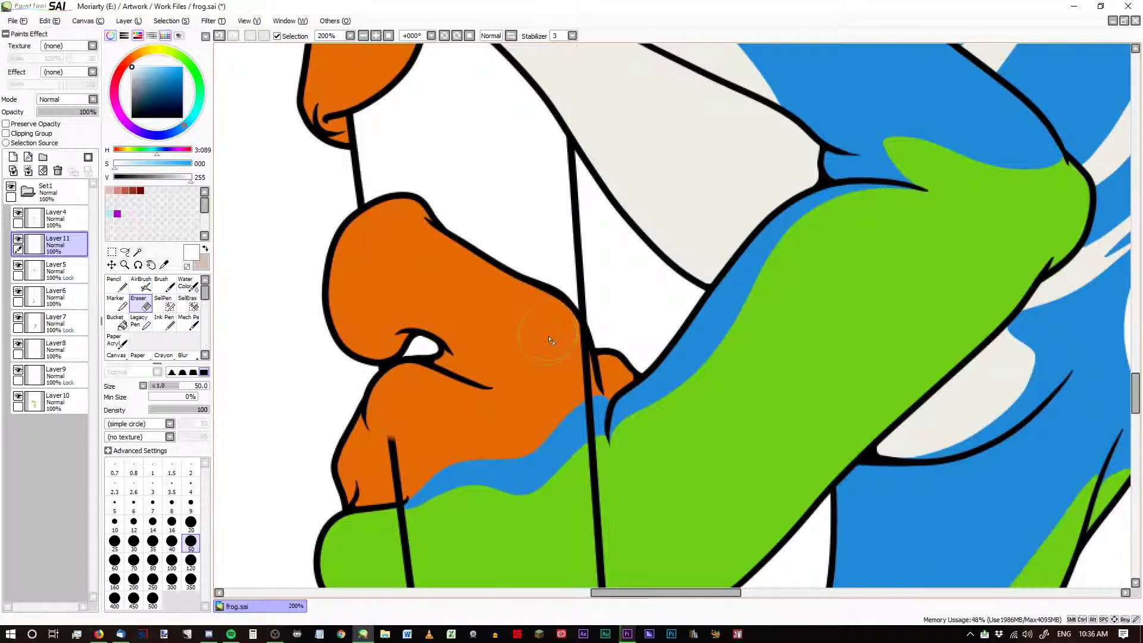
mouse_move(593, 388)
mouse_down()
mouse_move(581, 463)
mouse_move(606, 509)
mouse_up()
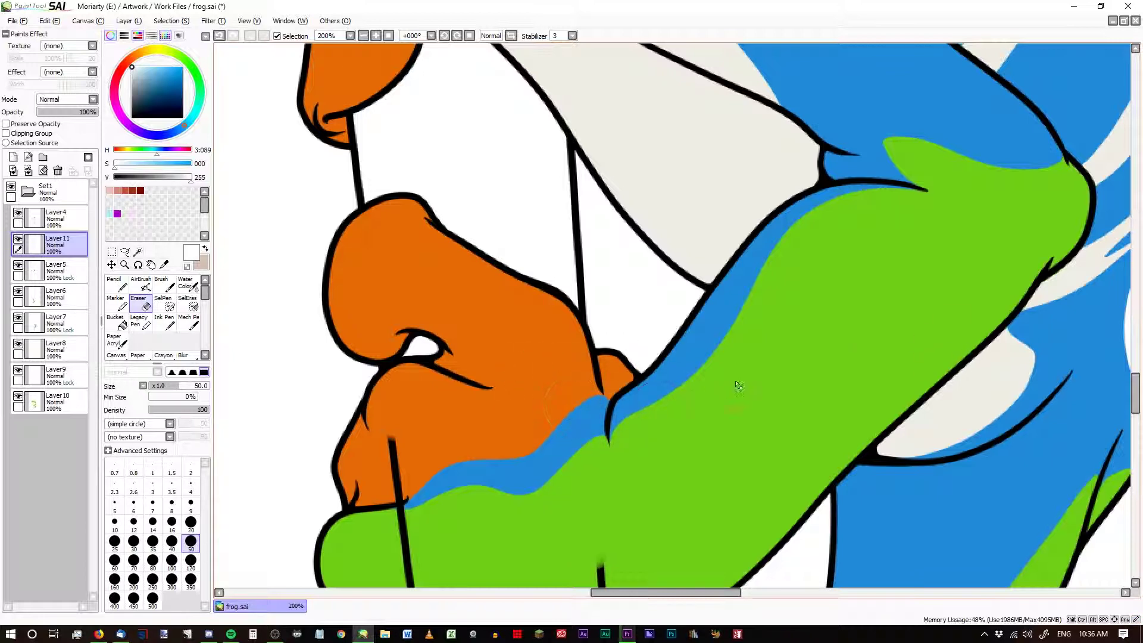
drag(387, 441, 410, 568)
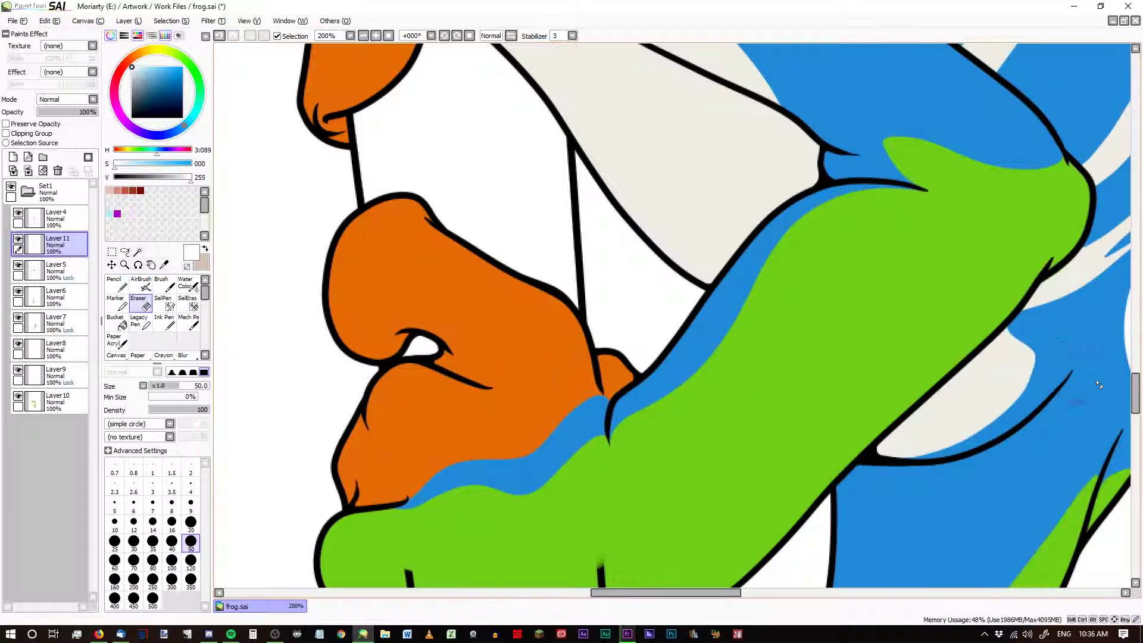
Erase the leftover pole line ends over the forearm's green and yellow underside.
drag(1136, 397, 1136, 436)
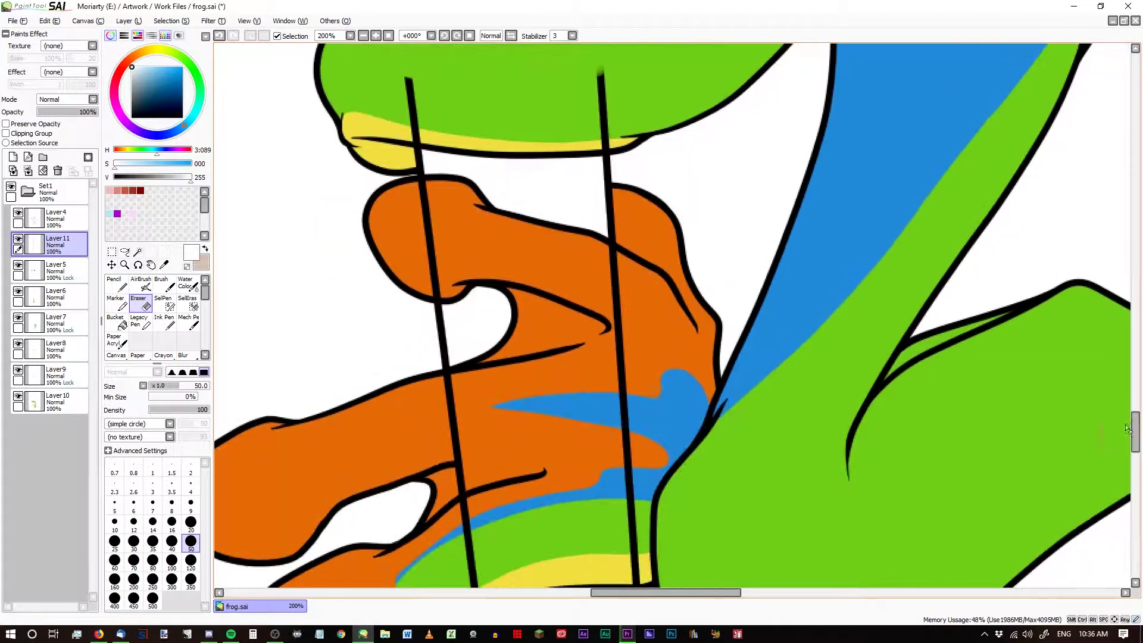
drag(419, 100, 428, 149)
drag(600, 80, 602, 121)
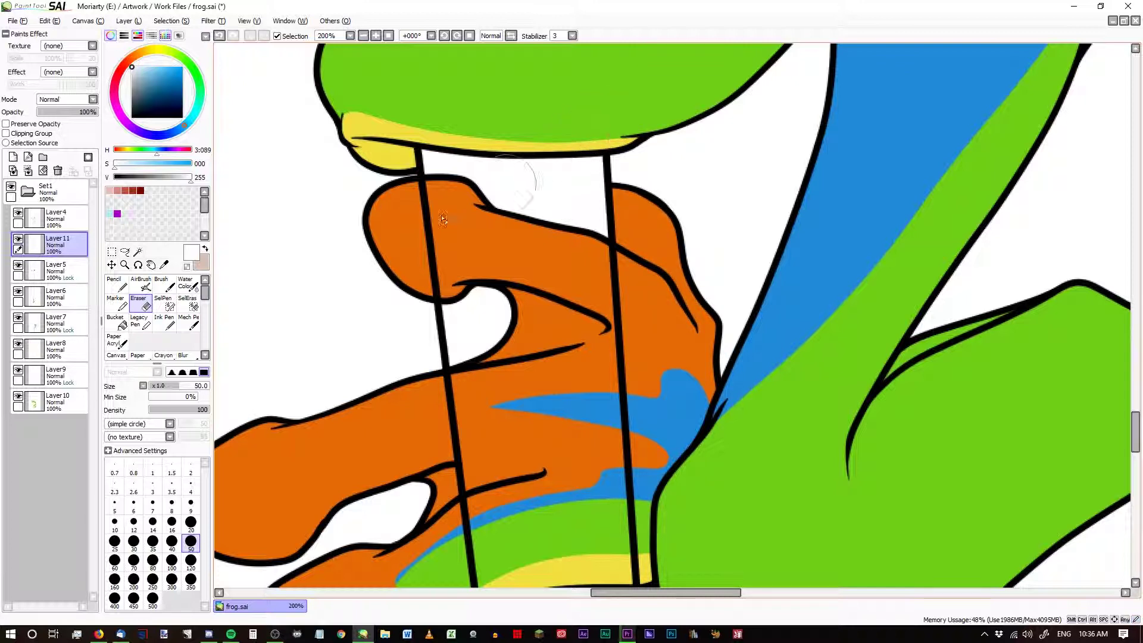
Erase the pole lines crossing the upper toes and blue patch of the lower orange foot, keeping them in the gaps.
drag(420, 209, 443, 274)
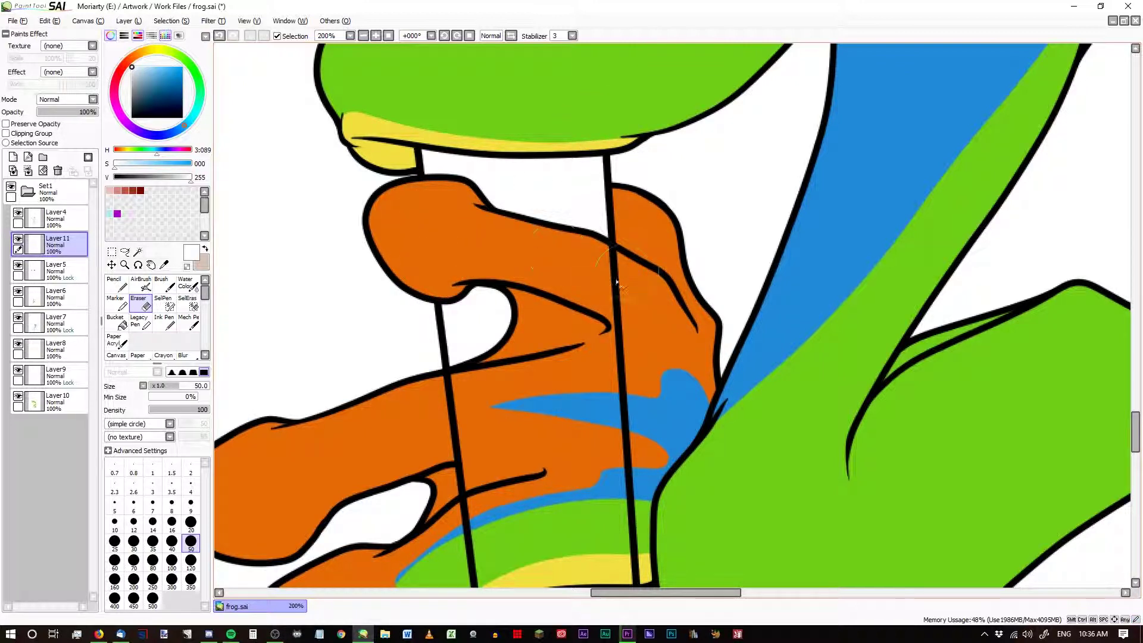
drag(589, 271, 605, 282)
mouse_move(440, 435)
mouse_down()
mouse_move(450, 396)
mouse_move(449, 410)
mouse_up()
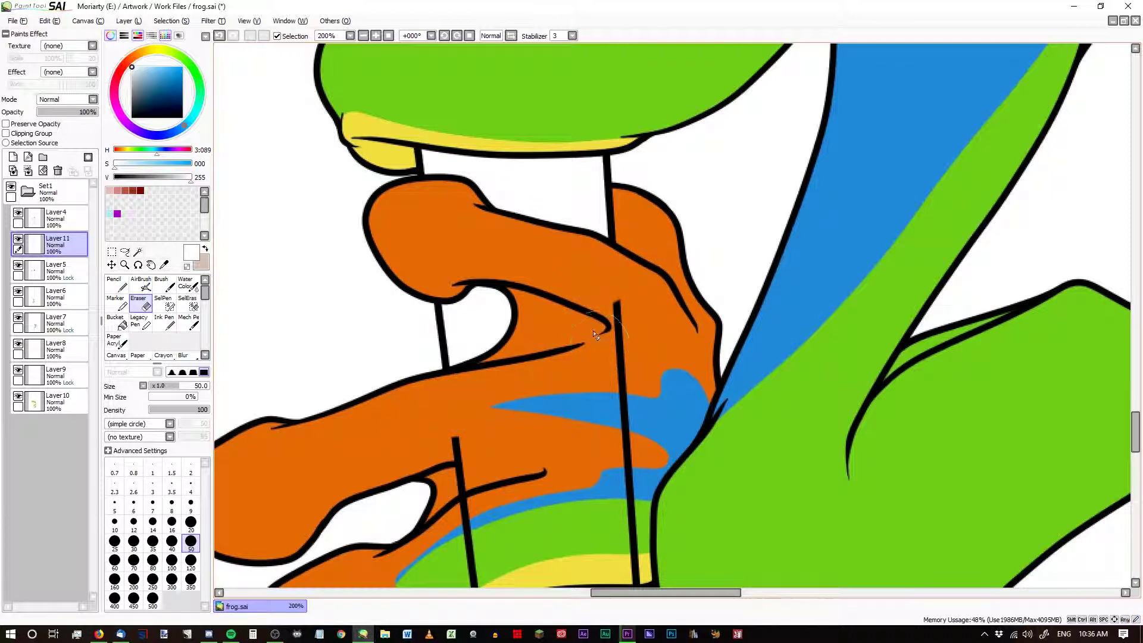
drag(616, 301, 629, 491)
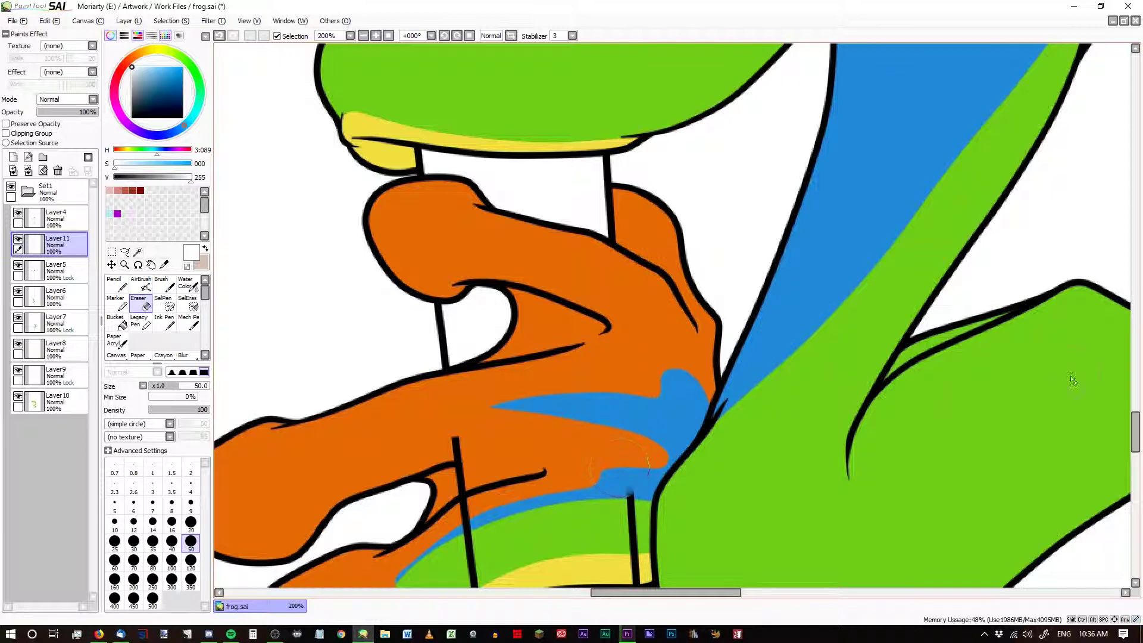
Erase the remaining pole lines across the lower foot's bottom toe and its blue, green and yellow bands.
drag(1134, 433, 1135, 451)
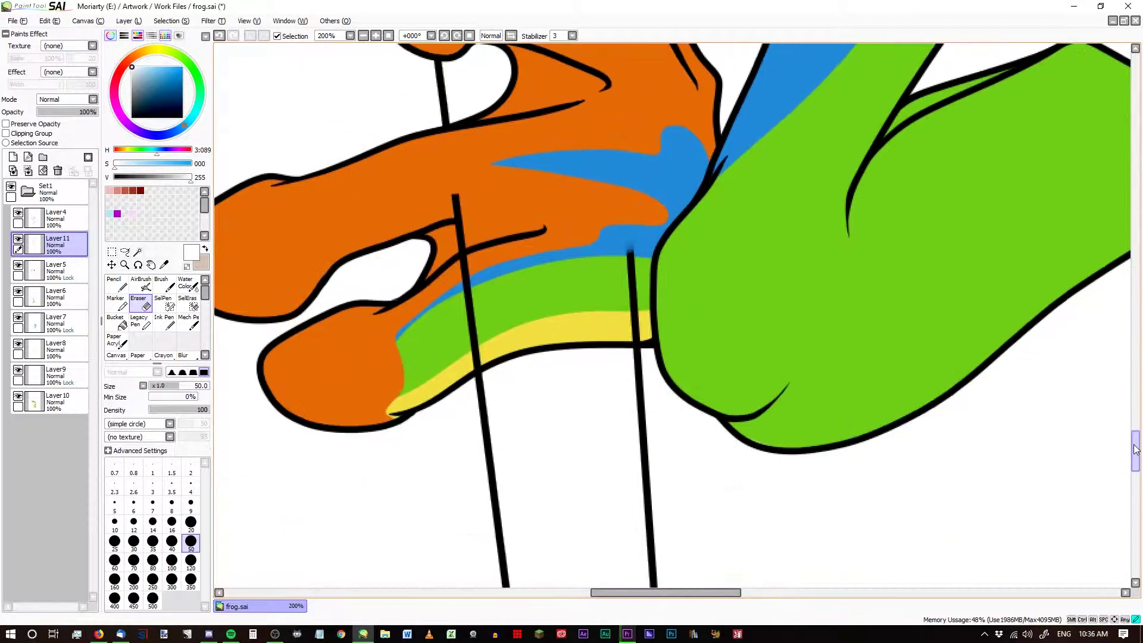
drag(629, 250, 638, 344)
mouse_move(473, 193)
mouse_down()
mouse_move(473, 360)
mouse_move(459, 353)
mouse_up()
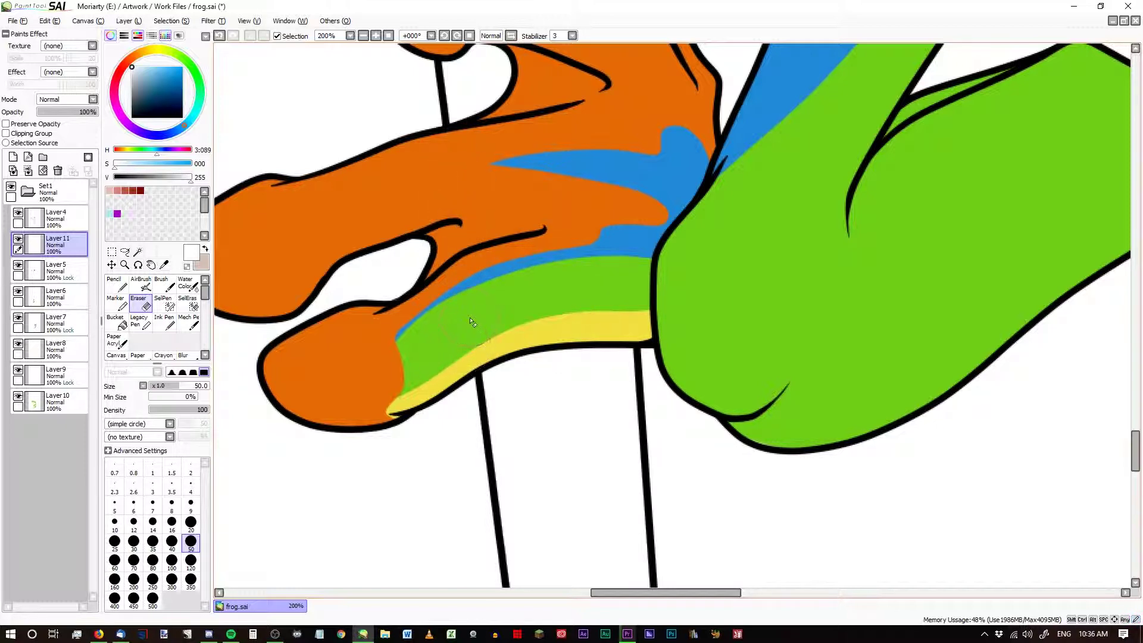
scroll(470, 321, down, 6)
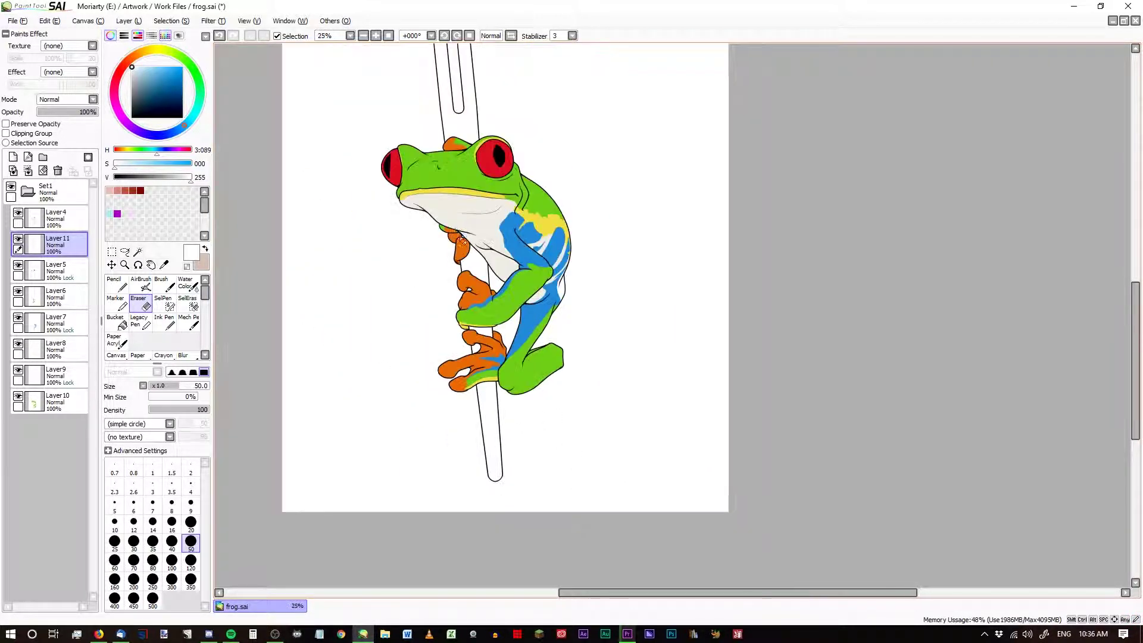
Hide the colour layers Layer5 through Layer10 so only the frog and pole line art is displayed.
scroll(468, 128, up, 1)
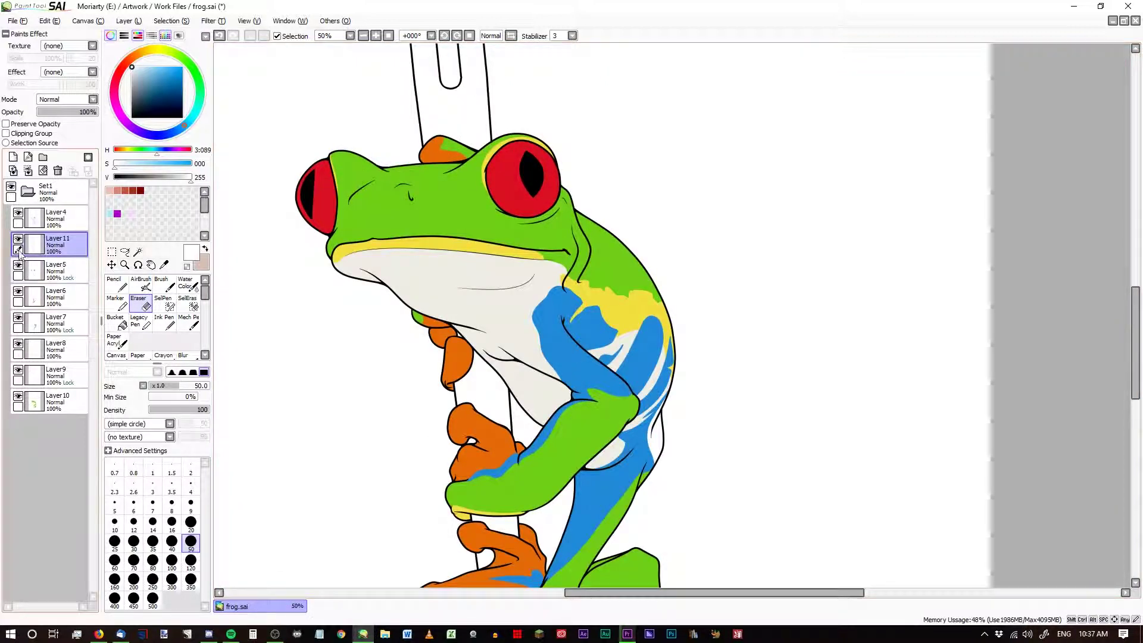
drag(18, 266, 20, 393)
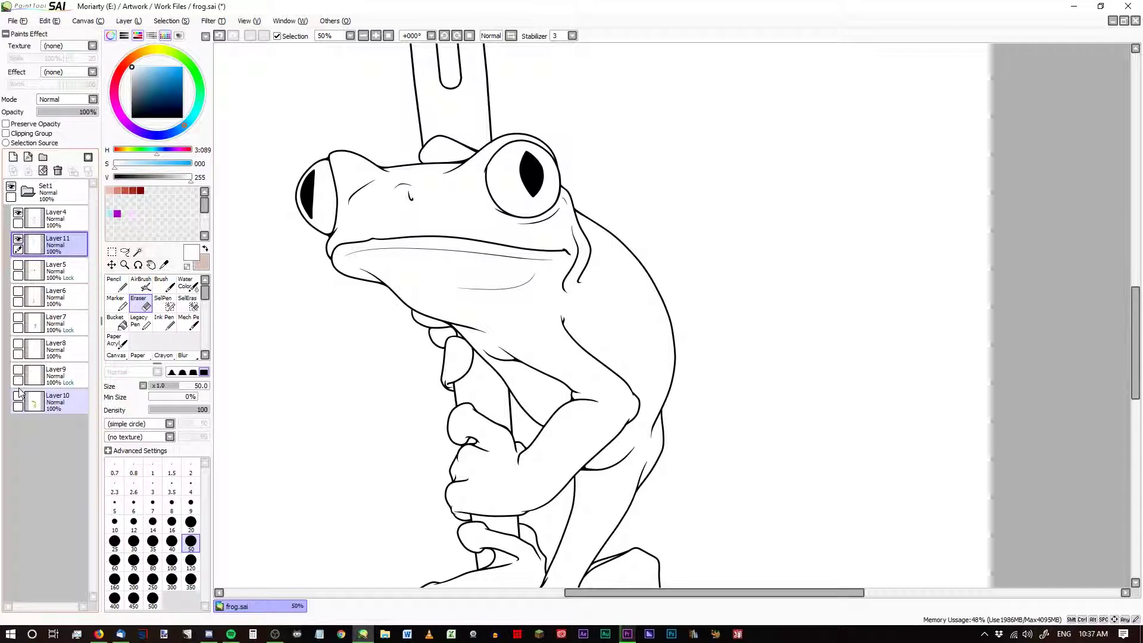
scroll(303, 330, down, 1)
scroll(417, 345, down, 1)
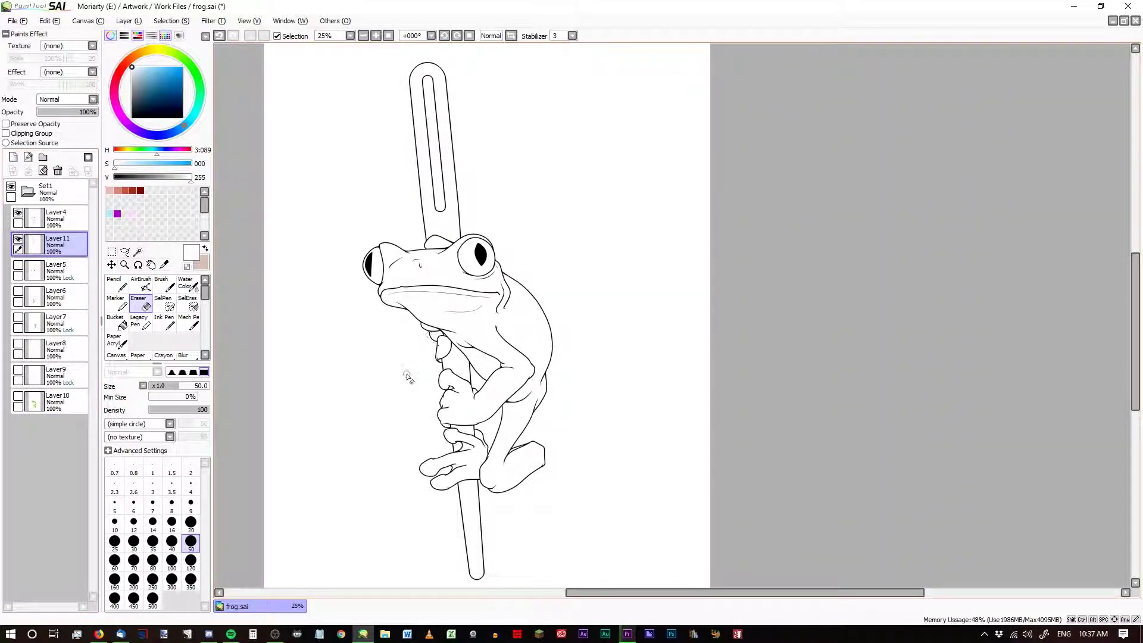
scroll(407, 376, up, 1)
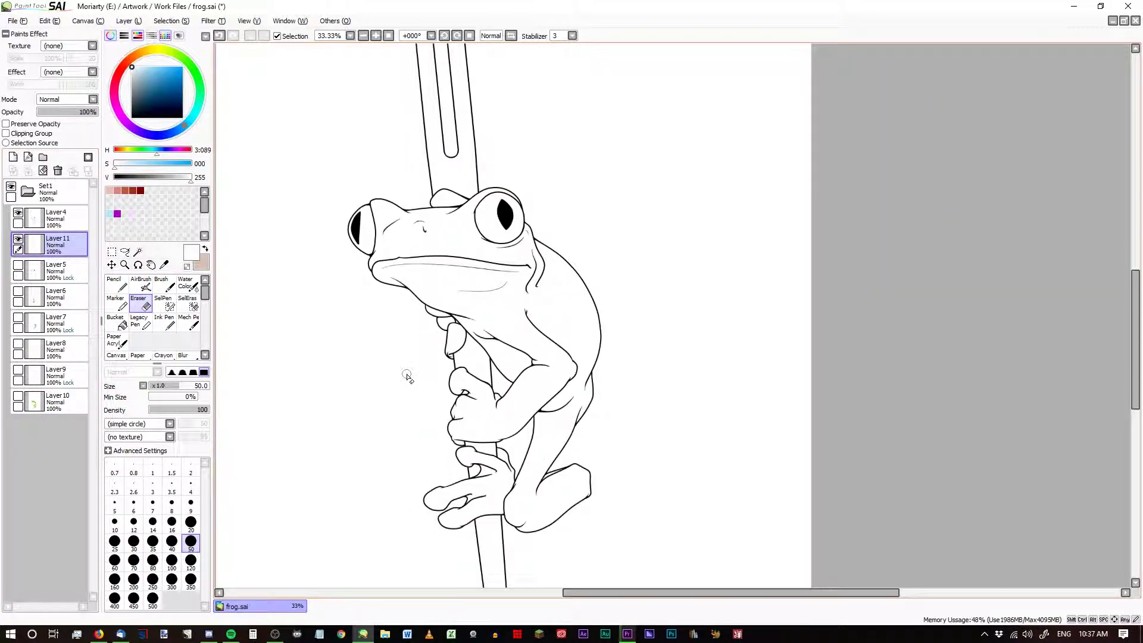
Merge Layer4 down into Layer11 and toggle the merged layer's visibility to check the combined line art.
click(60, 219)
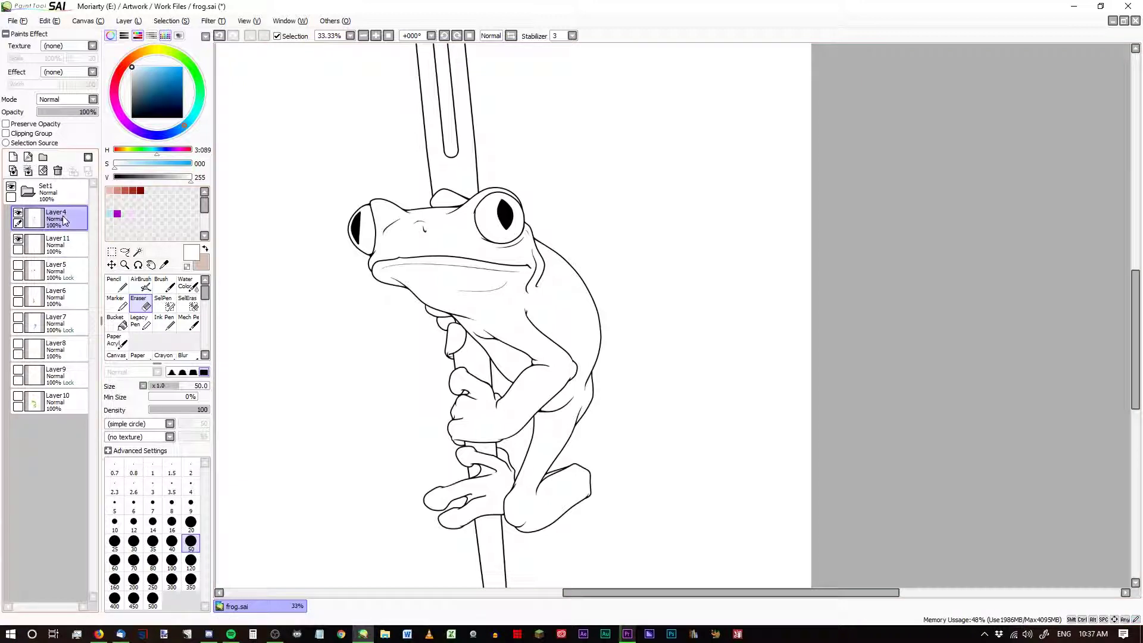
click(28, 171)
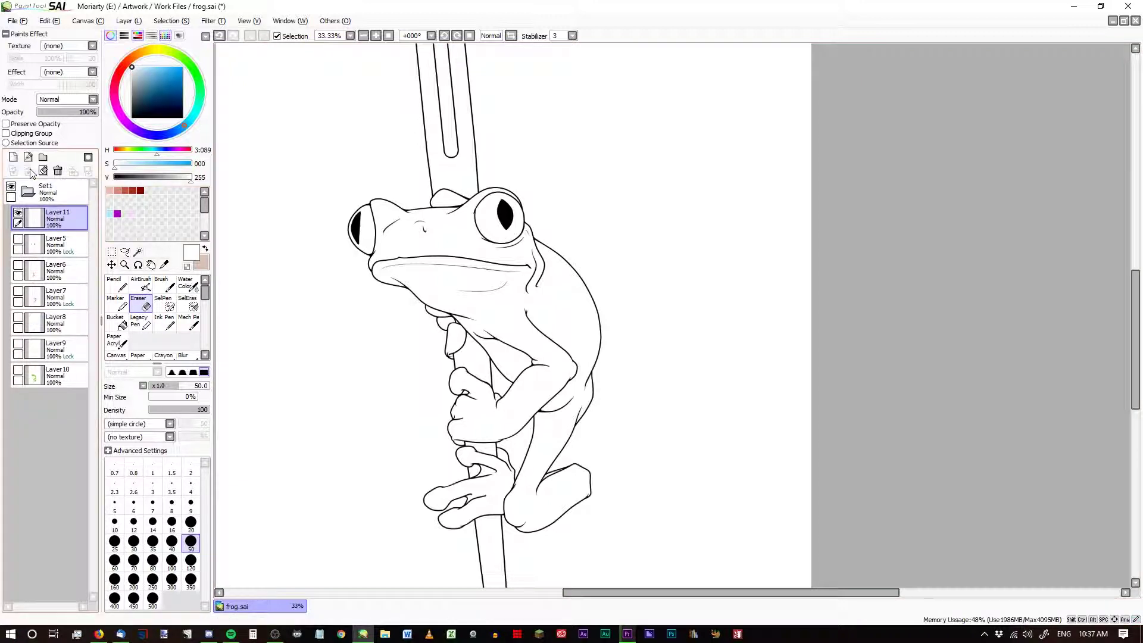
click(18, 213)
click(17, 213)
click(17, 213)
click(18, 213)
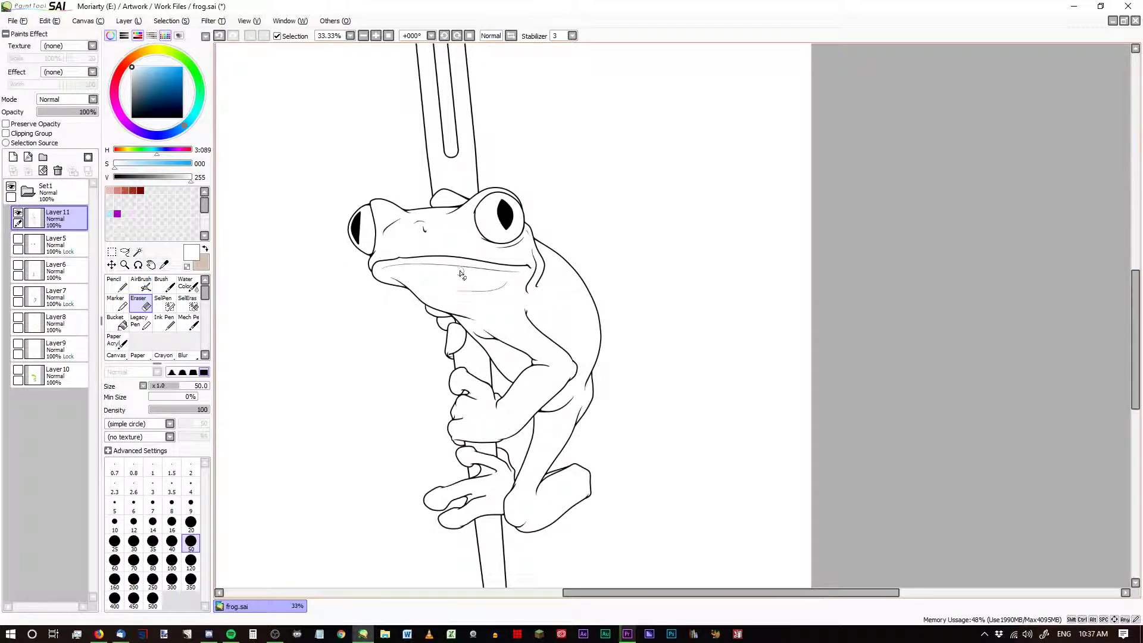
Select the empty background around the frog and pole with the Magic Wand and invert the selection.
scroll(438, 298, up, 1)
scroll(446, 305, down, 1)
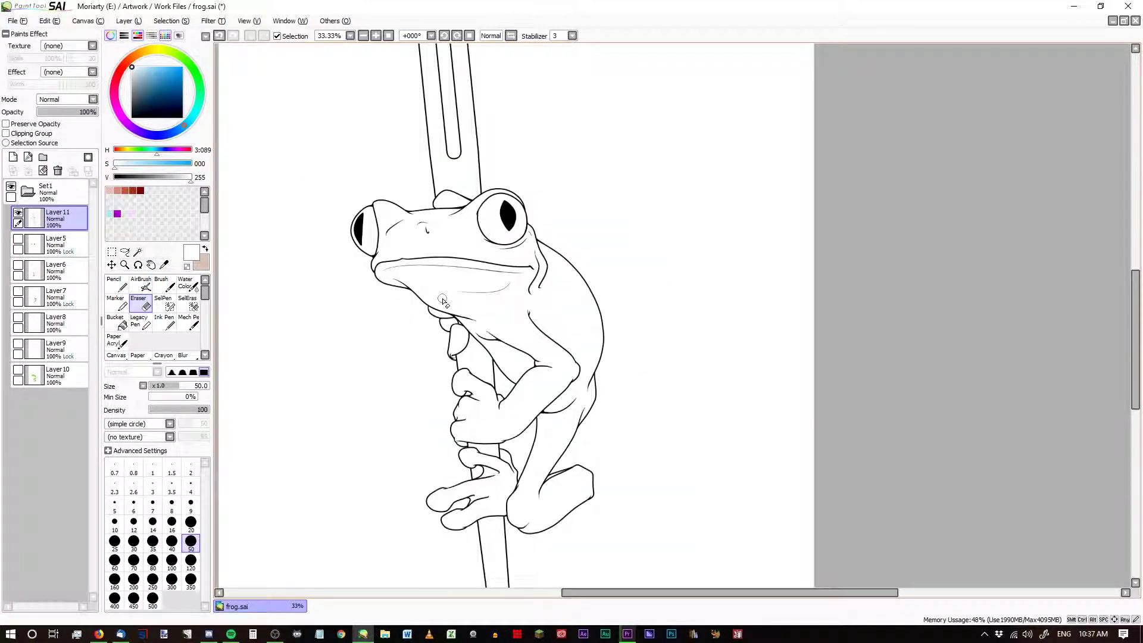
click(137, 251)
click(350, 162)
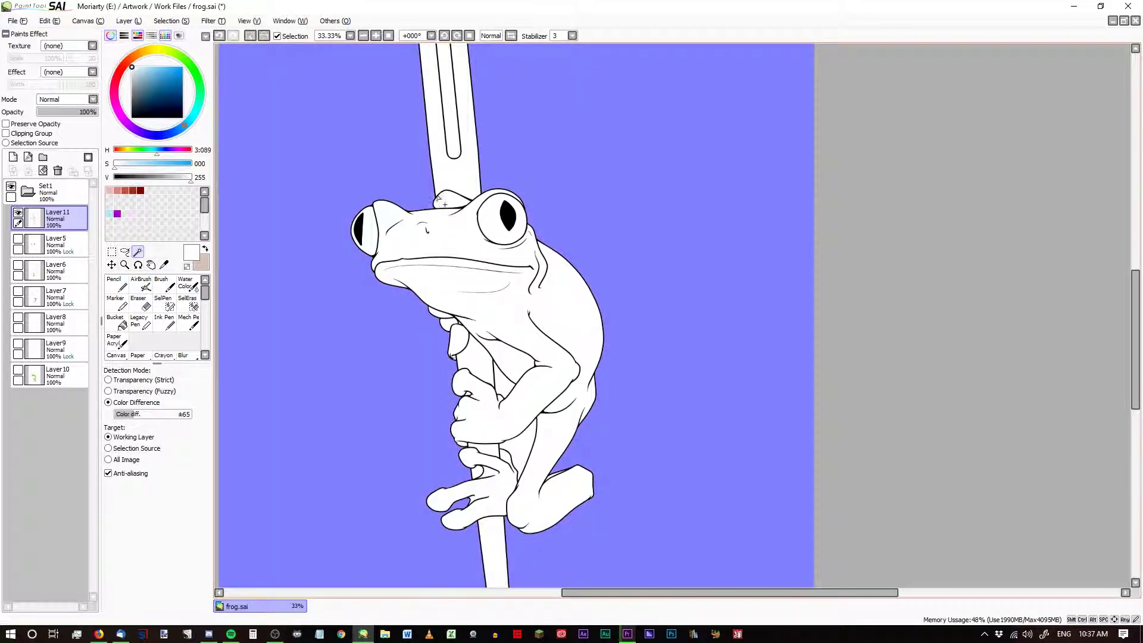
scroll(438, 196, down, 2)
scroll(403, 125, up, 3)
click(162, 21)
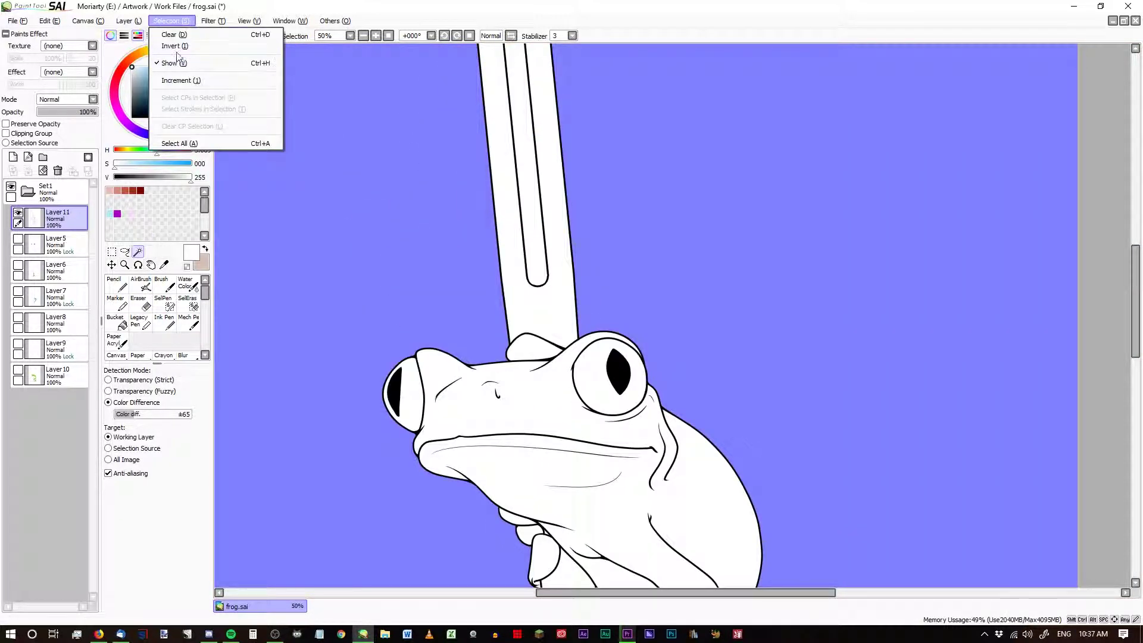
click(173, 46)
Grow the frog-and-pole selection by incrementing it six times, checking the margin outside the outlines.
click(180, 22)
click(188, 80)
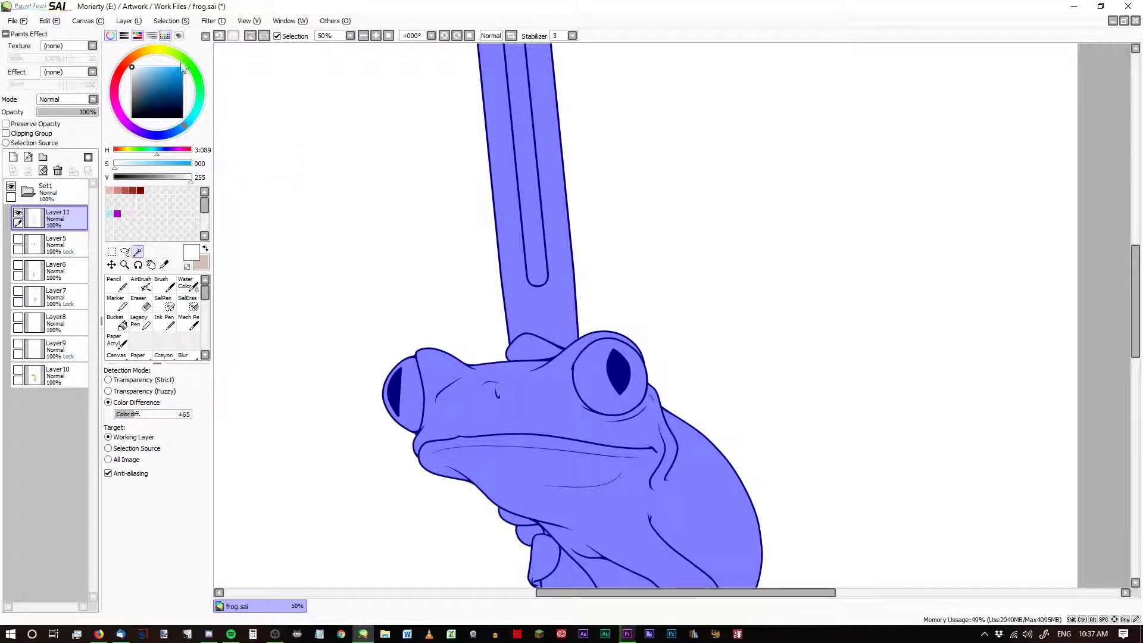
click(171, 21)
click(185, 80)
click(169, 21)
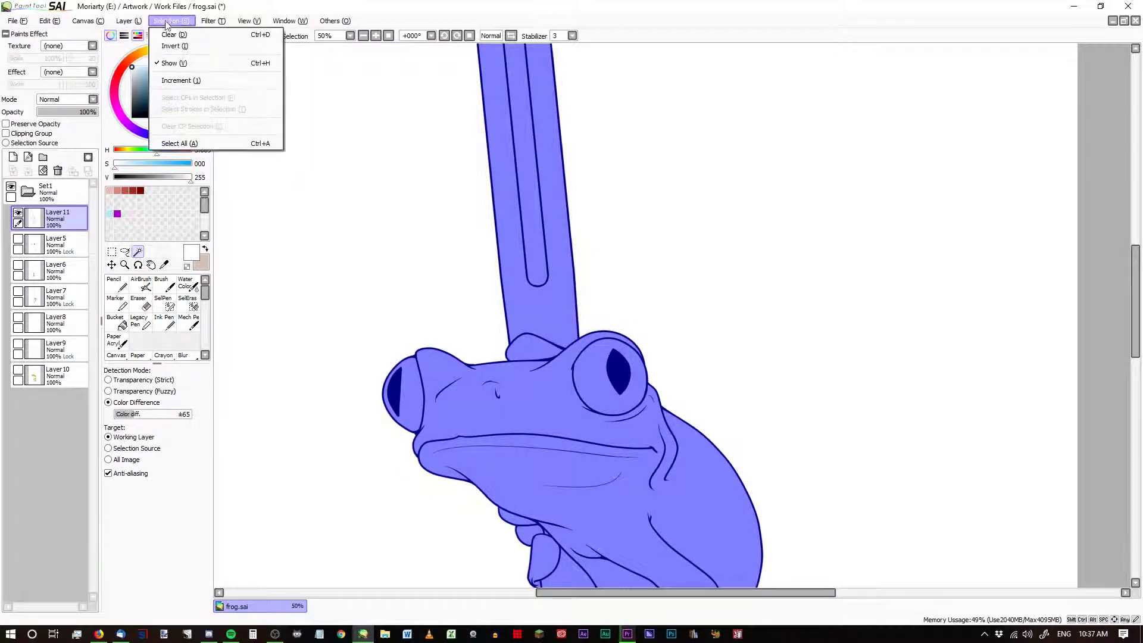
click(169, 77)
click(161, 21)
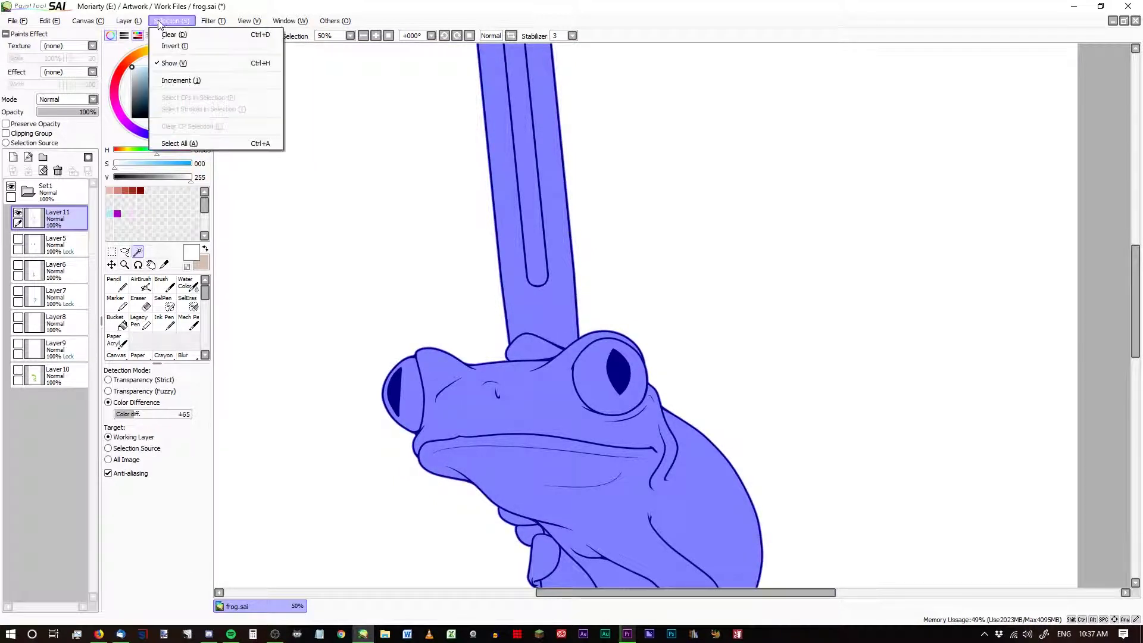
click(167, 80)
click(166, 21)
click(173, 80)
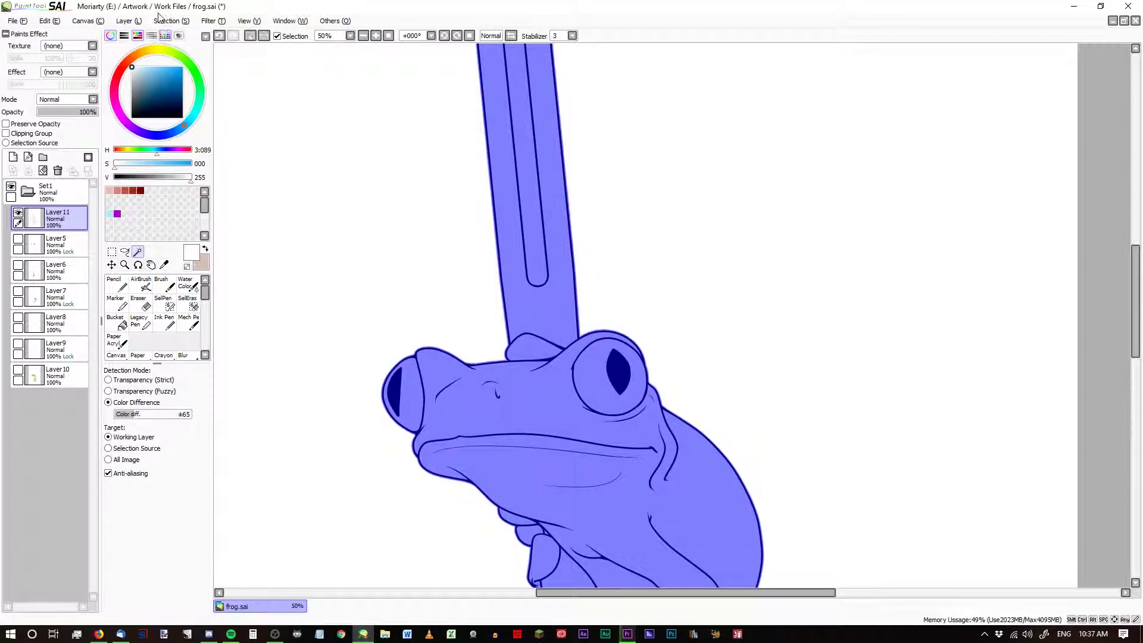
click(169, 21)
click(171, 79)
scroll(413, 341, up, 4)
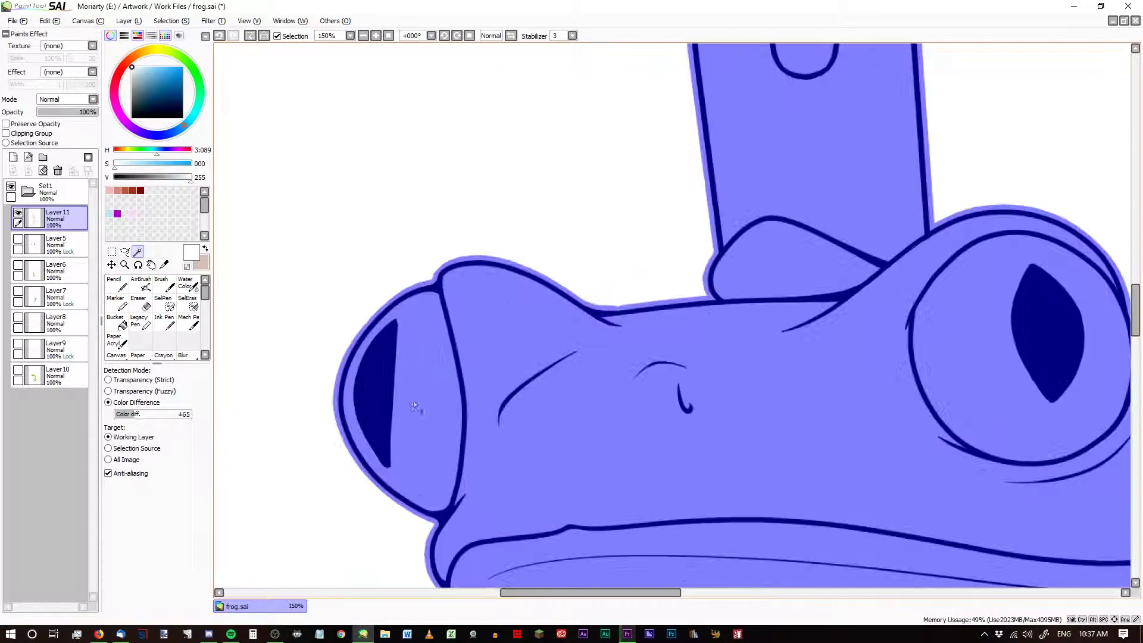
scroll(342, 384, down, 6)
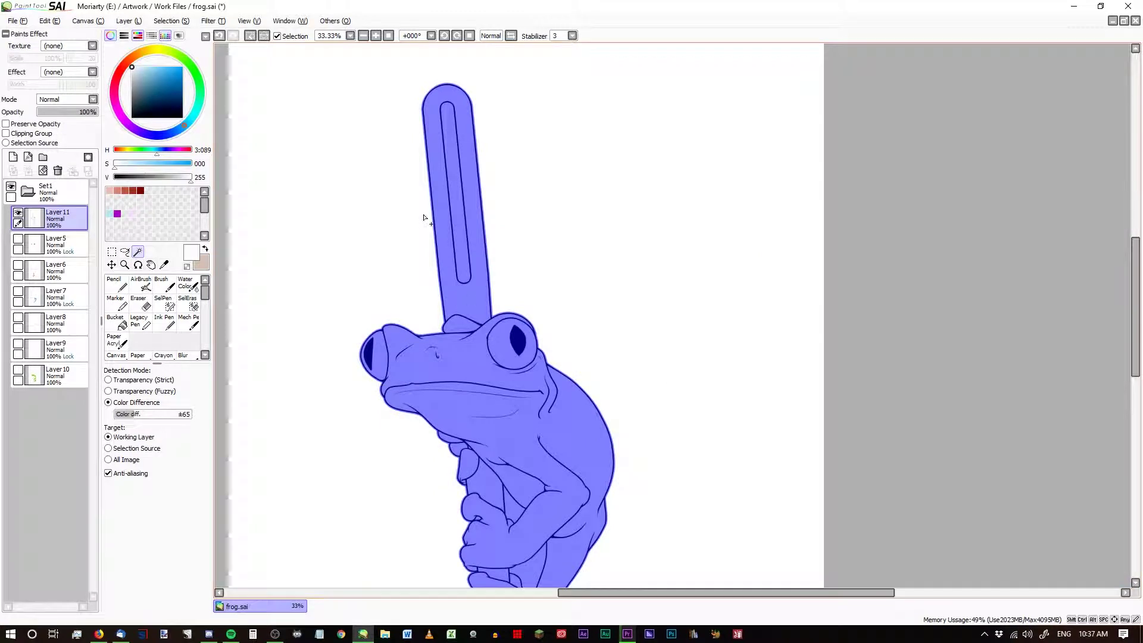
scroll(656, 337, up, 5)
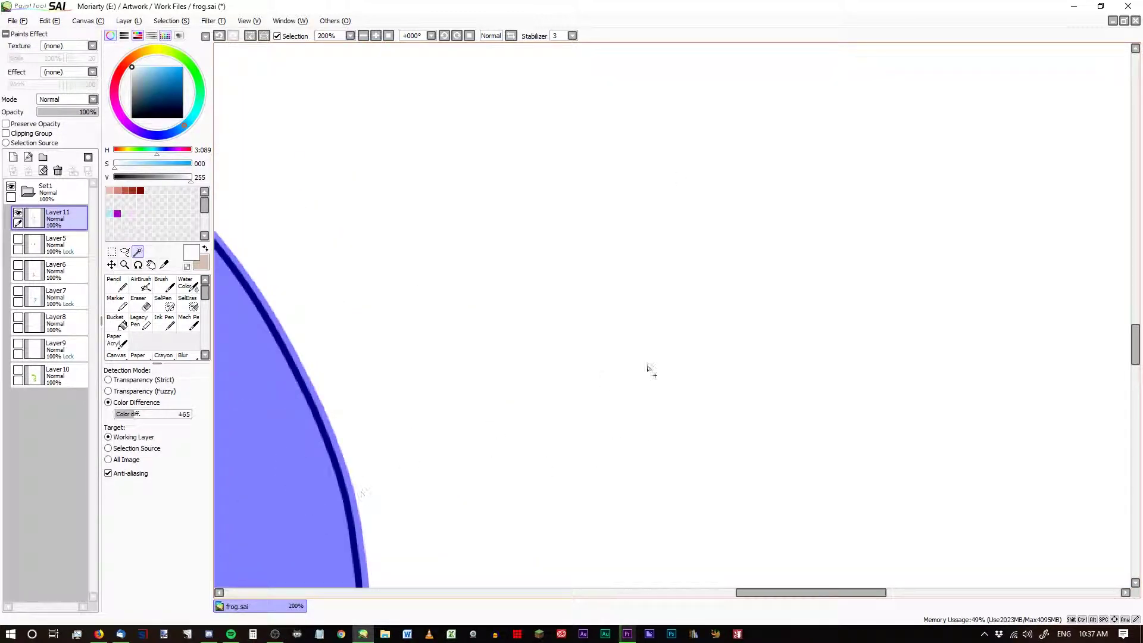
scroll(648, 369, down, 5)
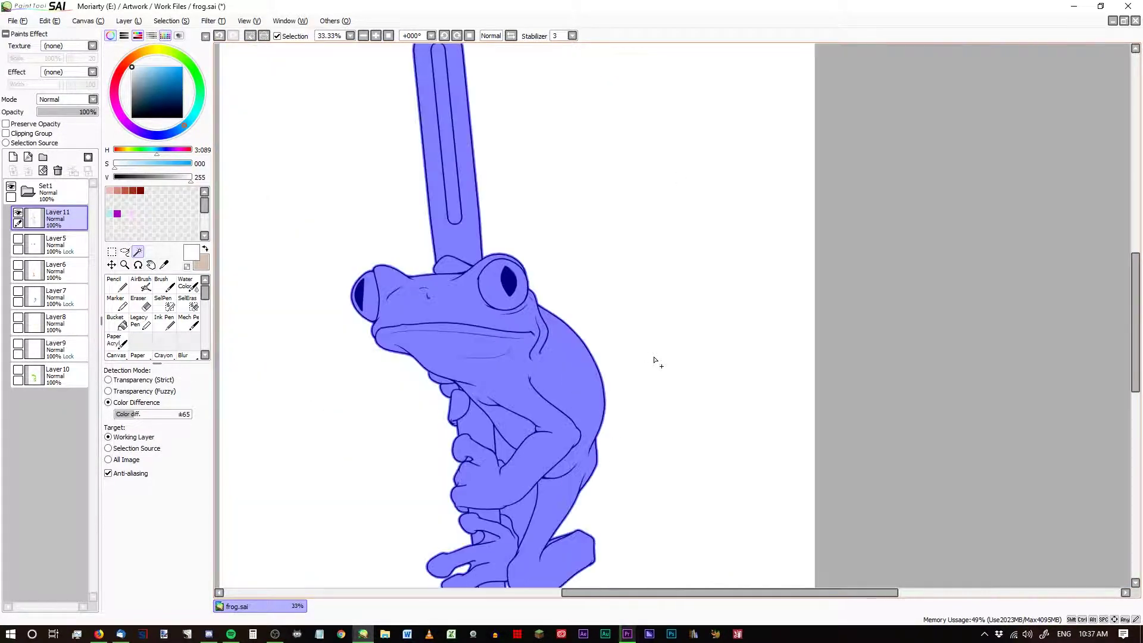
Crop the canvas to the selection, clear the selection, and inspect the margins around the drawing.
click(84, 21)
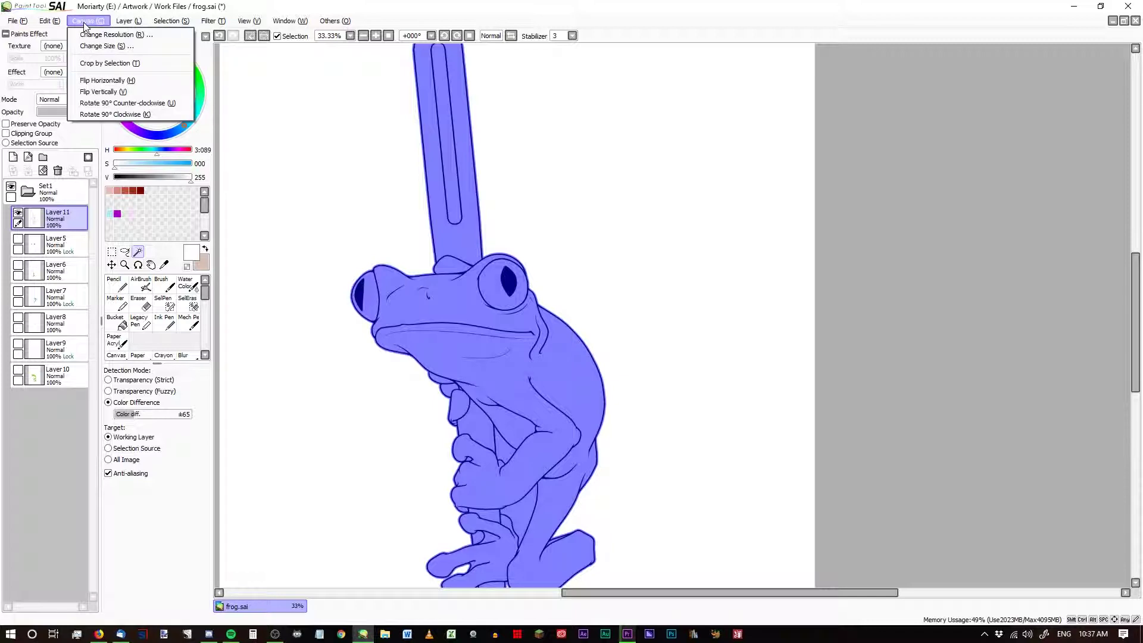
click(229, 96)
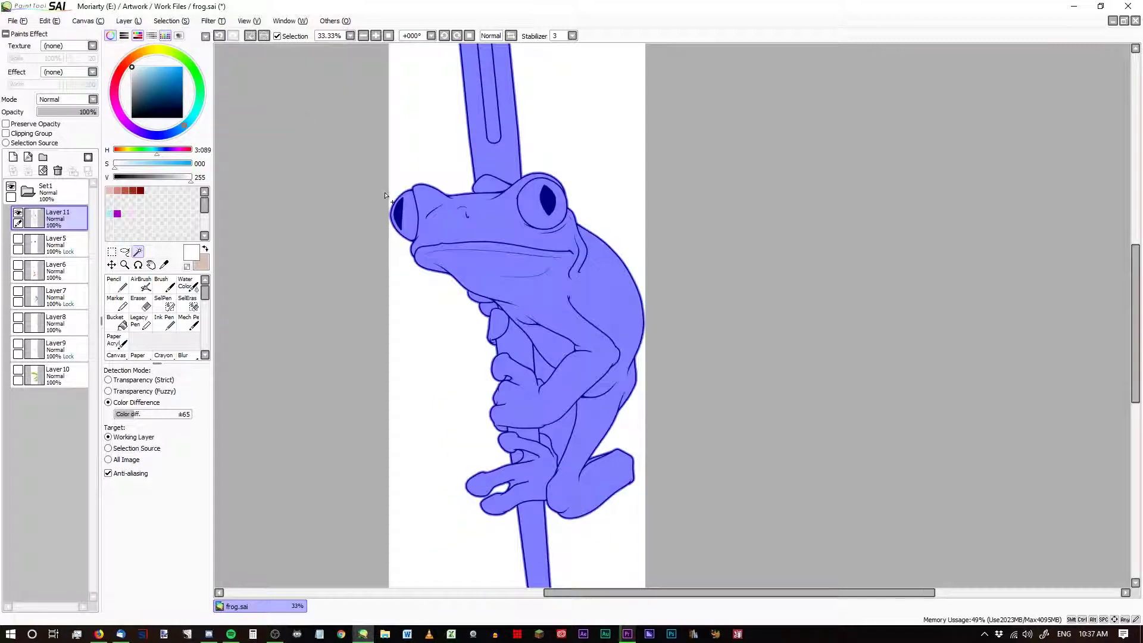
click(249, 36)
scroll(435, 206, up, 6)
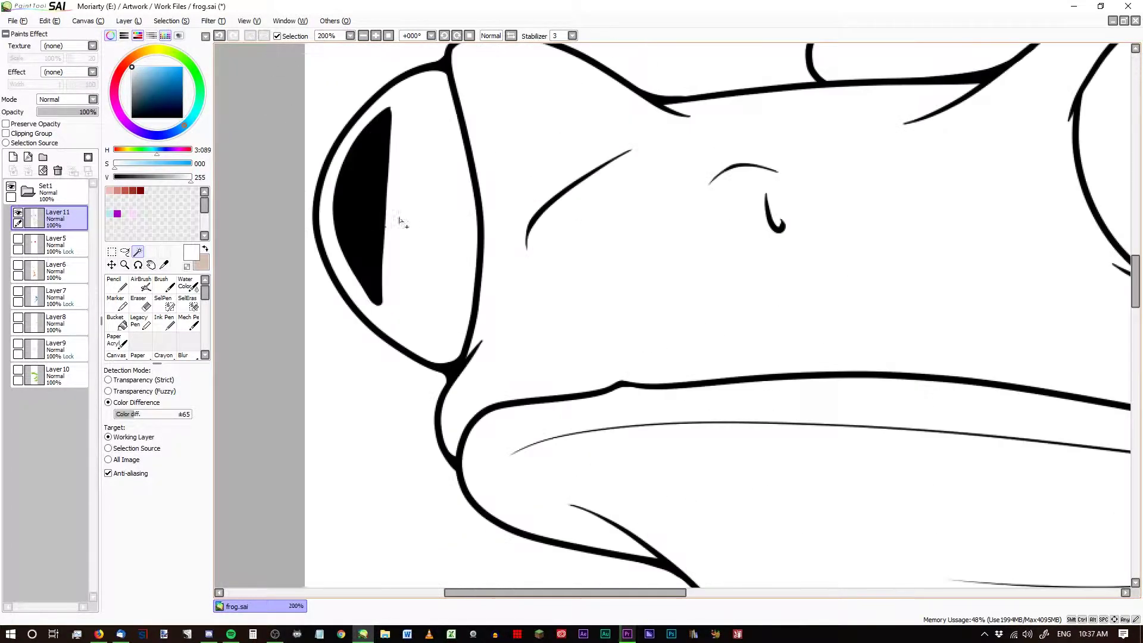
scroll(298, 207, down, 8)
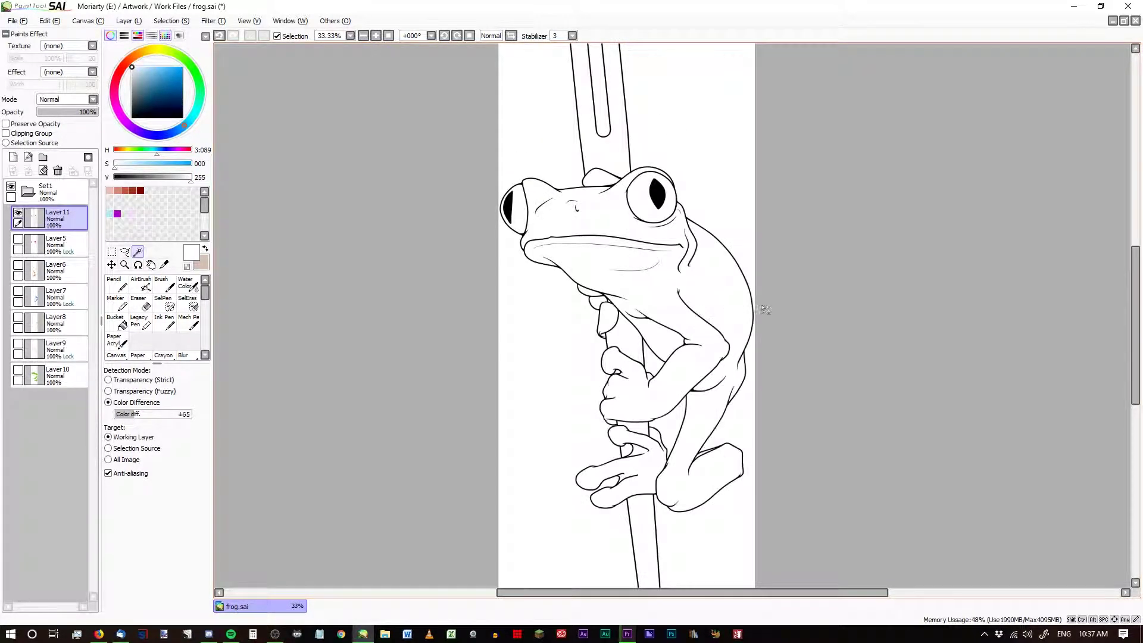
scroll(658, 485, up, 4)
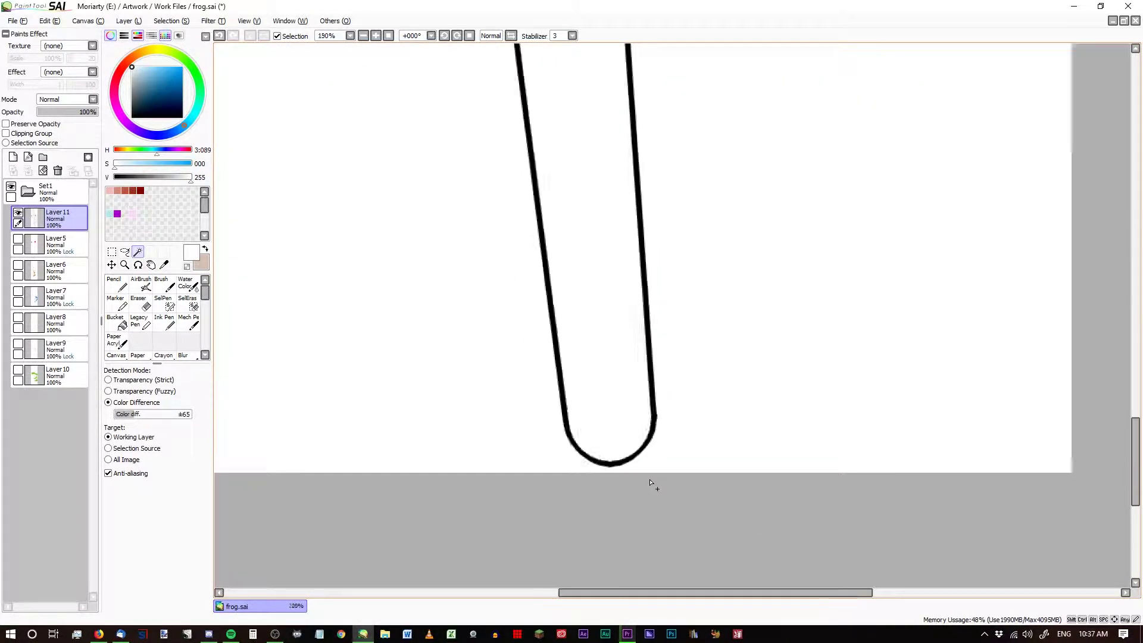
scroll(651, 480, down, 4)
scroll(604, 102, up, 8)
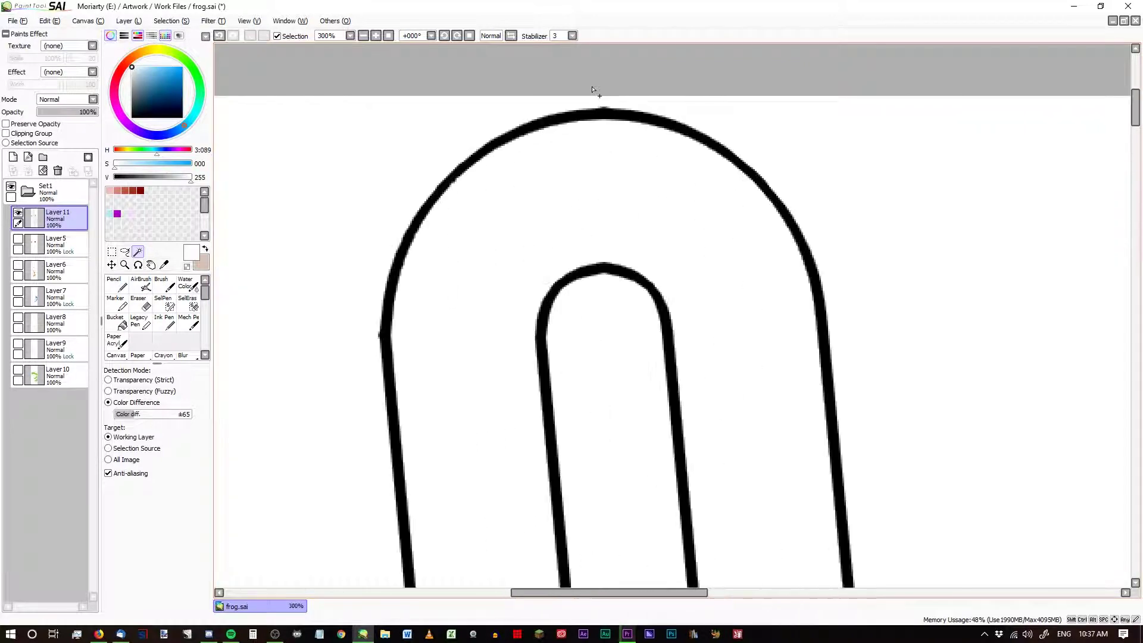
scroll(595, 95, down, 7)
scroll(593, 90, down, 1)
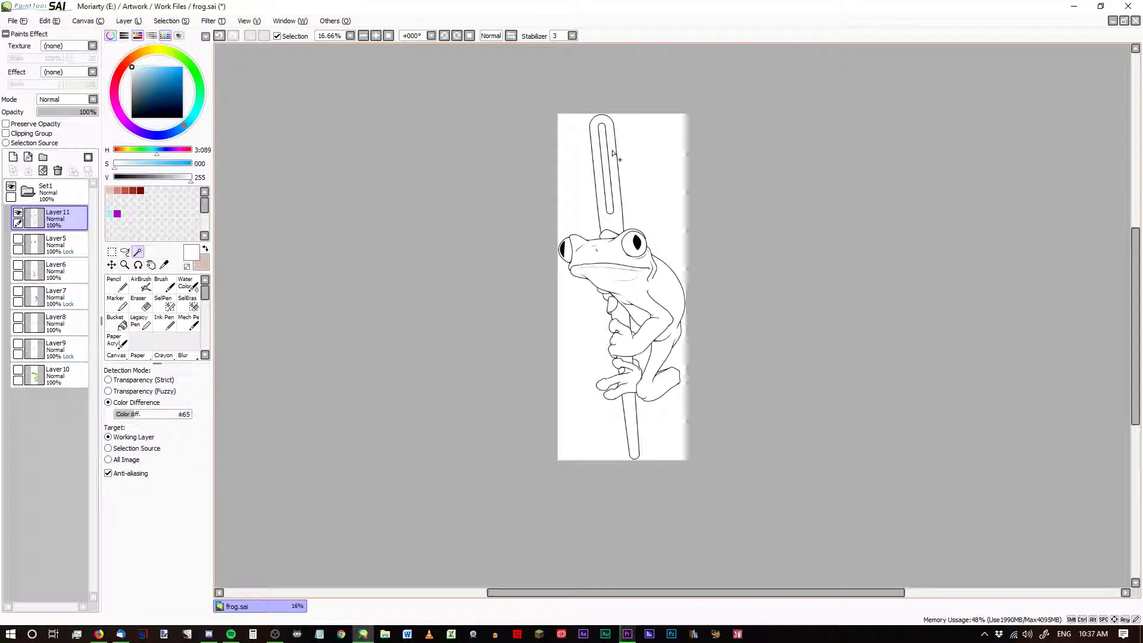
Begin saving the canvas under a new location and browse to the 000 - Charted folder inside Patterns.
click(13, 21)
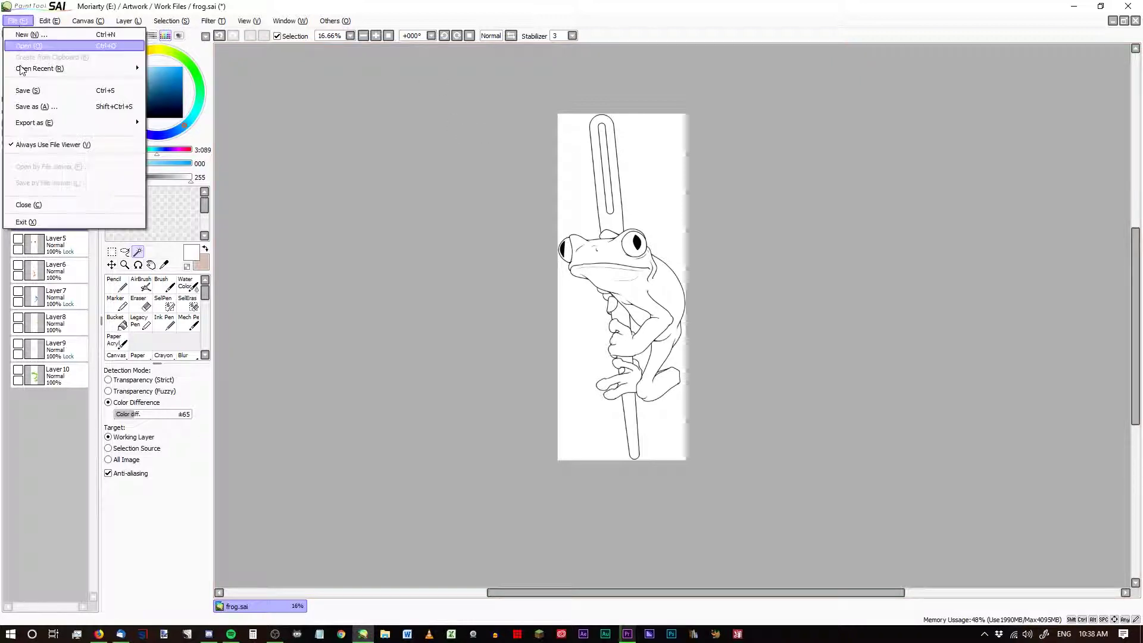
click(30, 108)
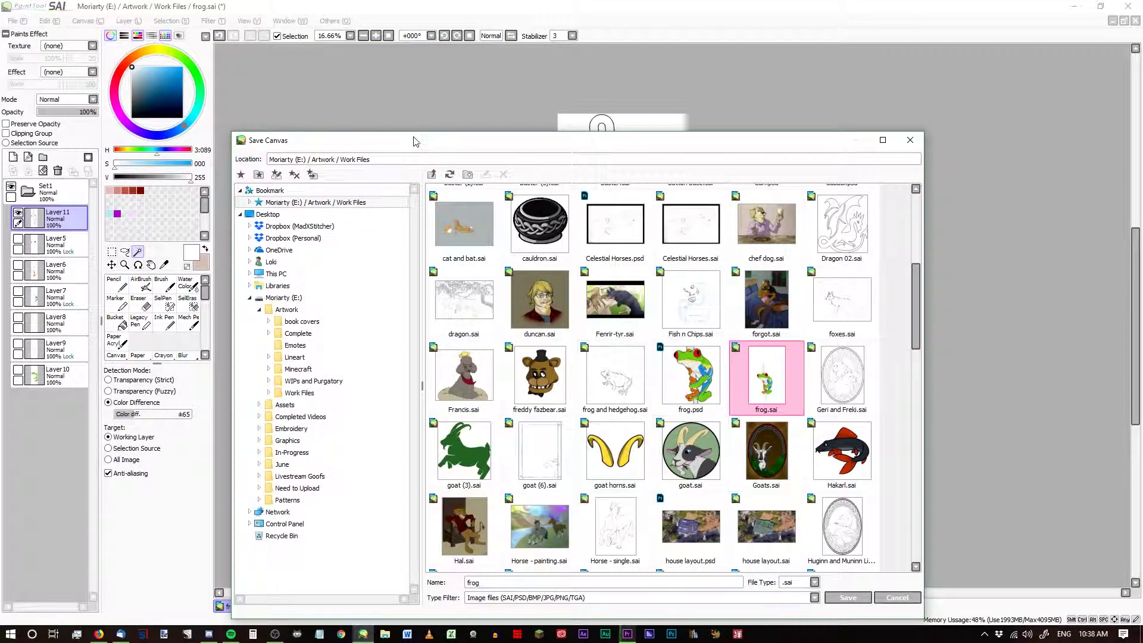
drag(422, 148, 453, 47)
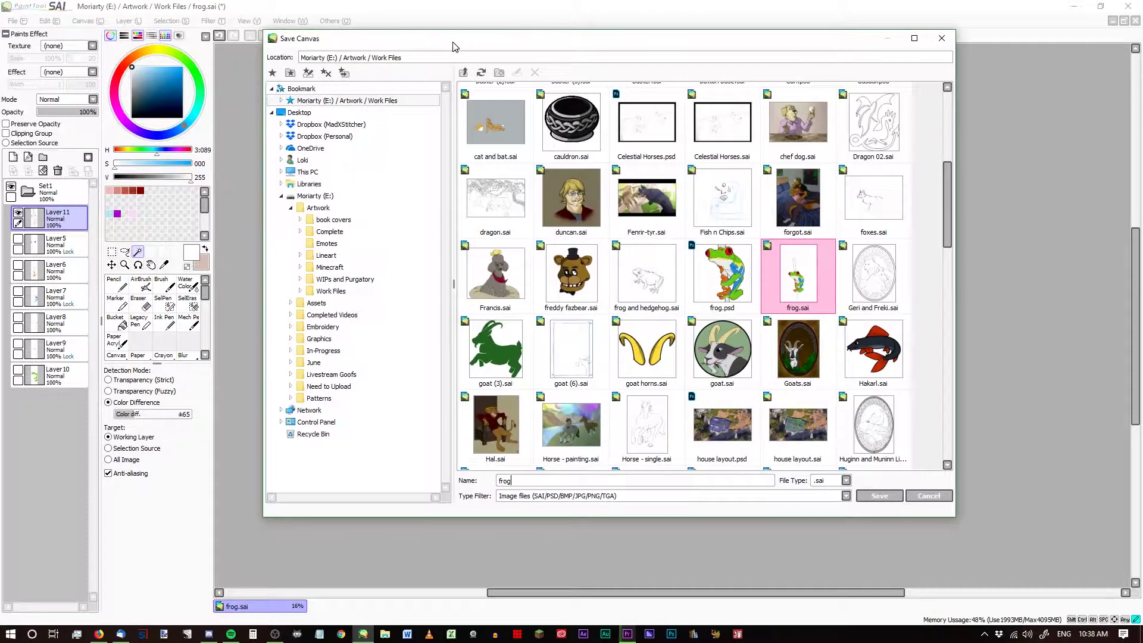
click(328, 398)
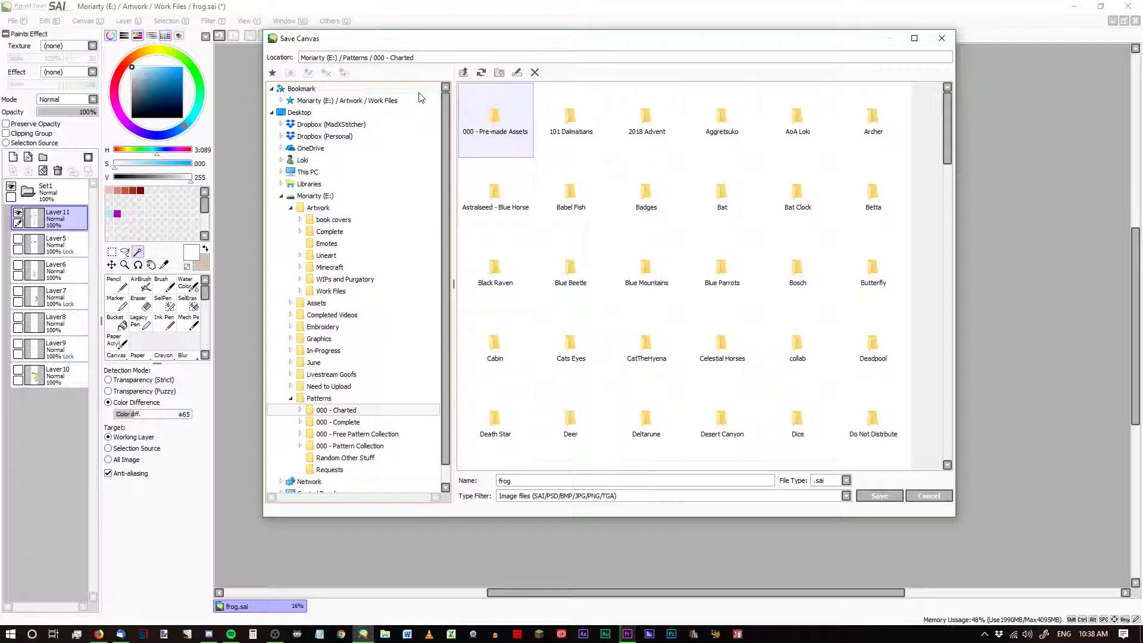
click(463, 75)
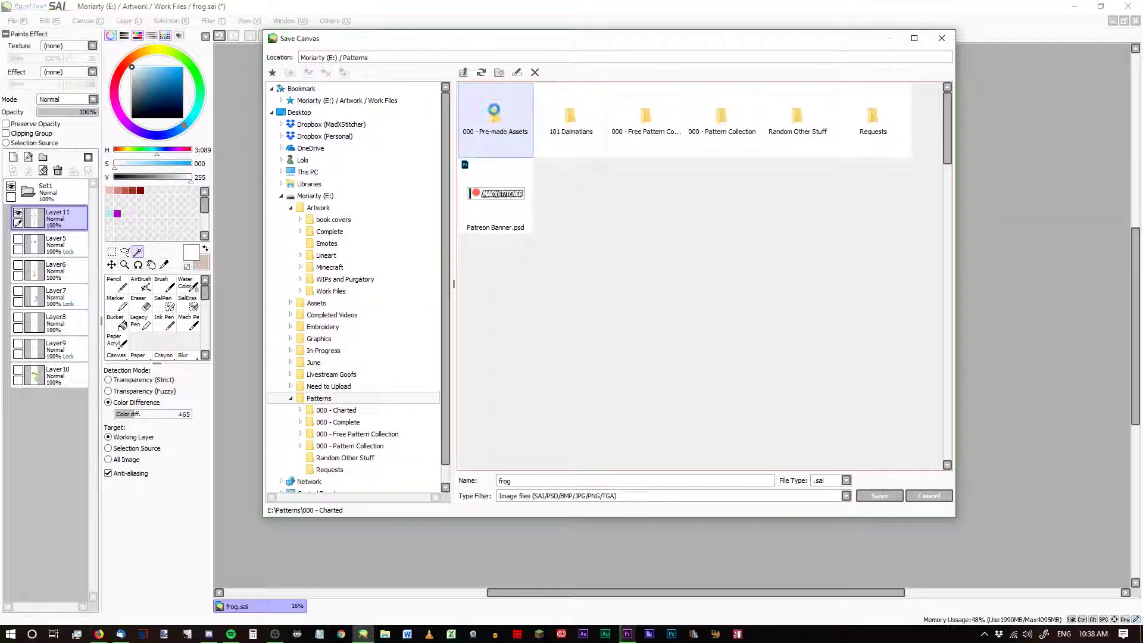
Create a folder named "Frog Needle" inside 000 - Charted.
click(499, 72)
text(Frog)
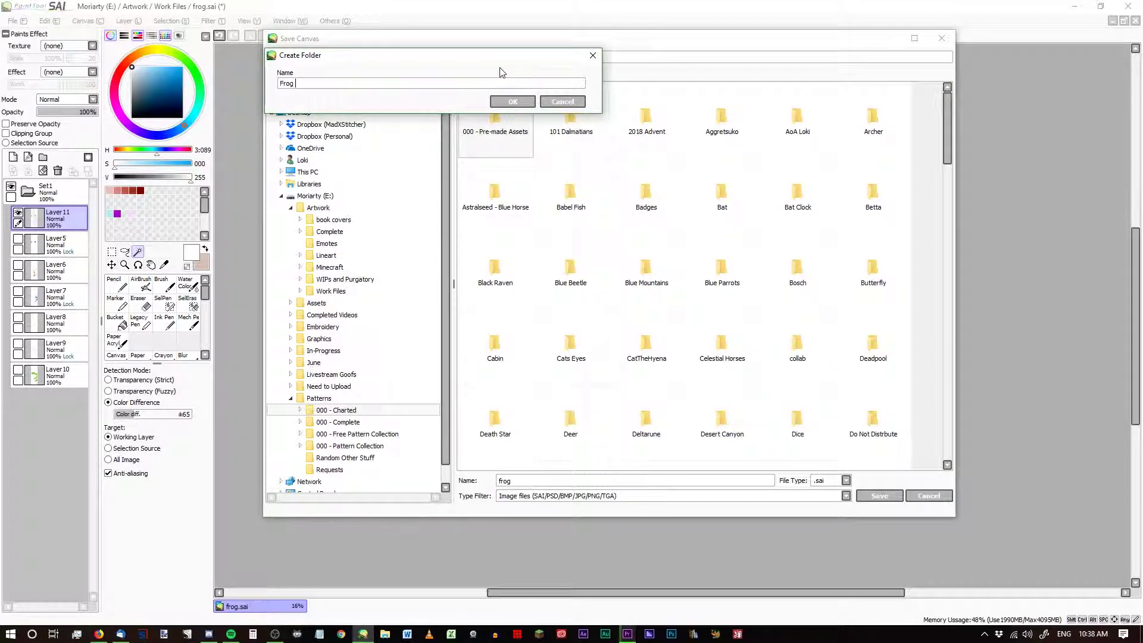
text( Needle)
key(Return)
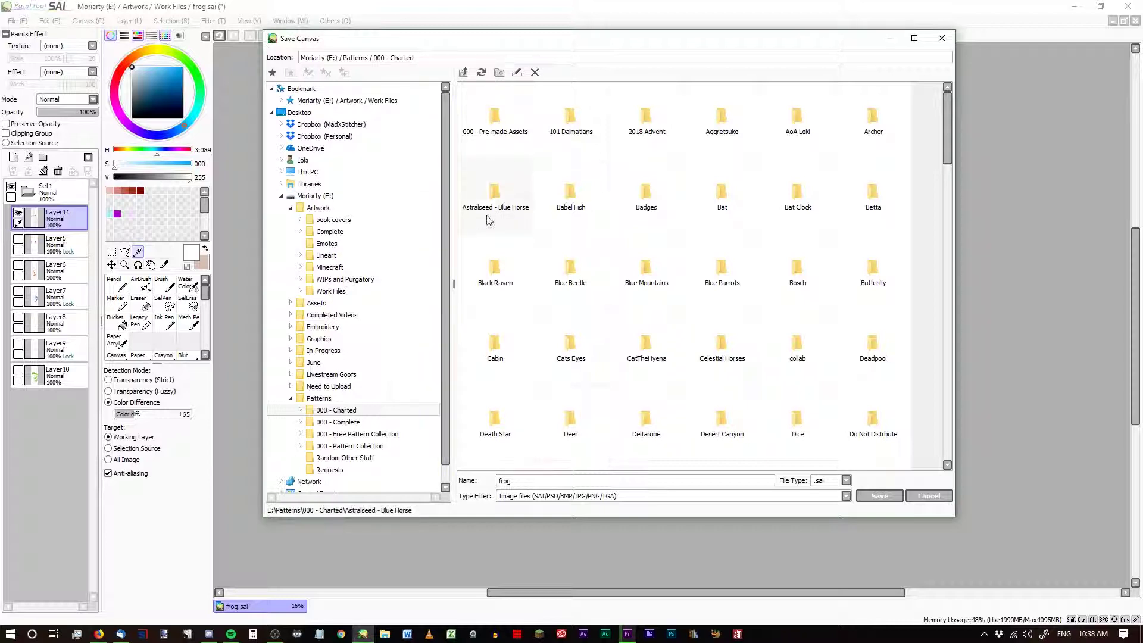
Save the canvas as frog in PNG format inside the Frog Needle folder, using the 24bpp RGB pixel format.
scroll(500, 211, down, 2)
scroll(505, 210, down, 2)
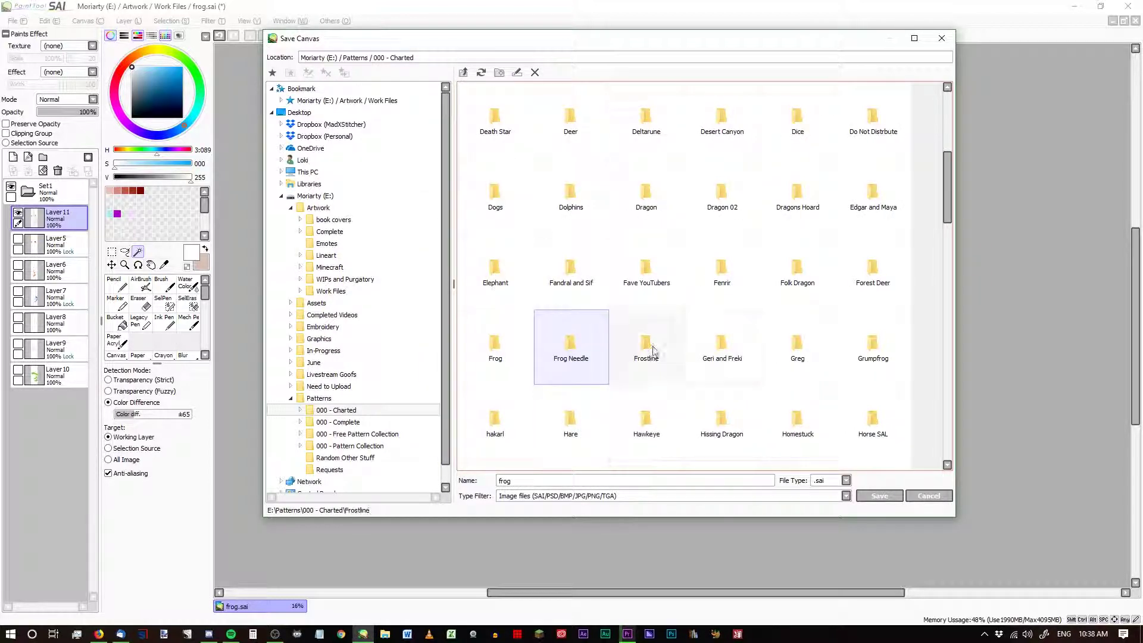
double_click(582, 360)
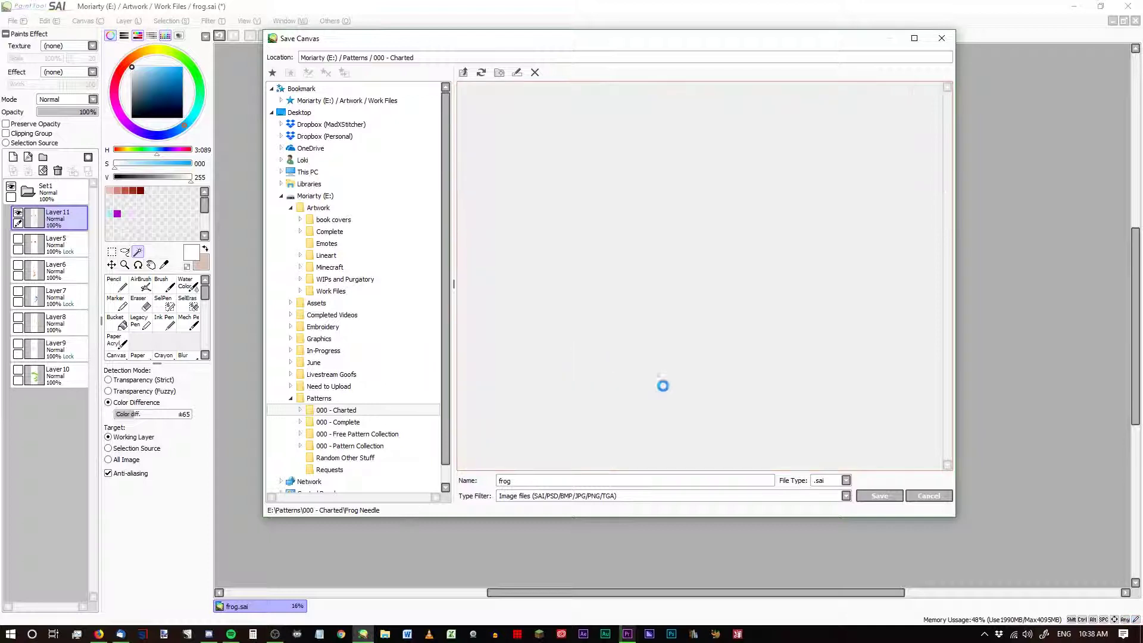
click(845, 481)
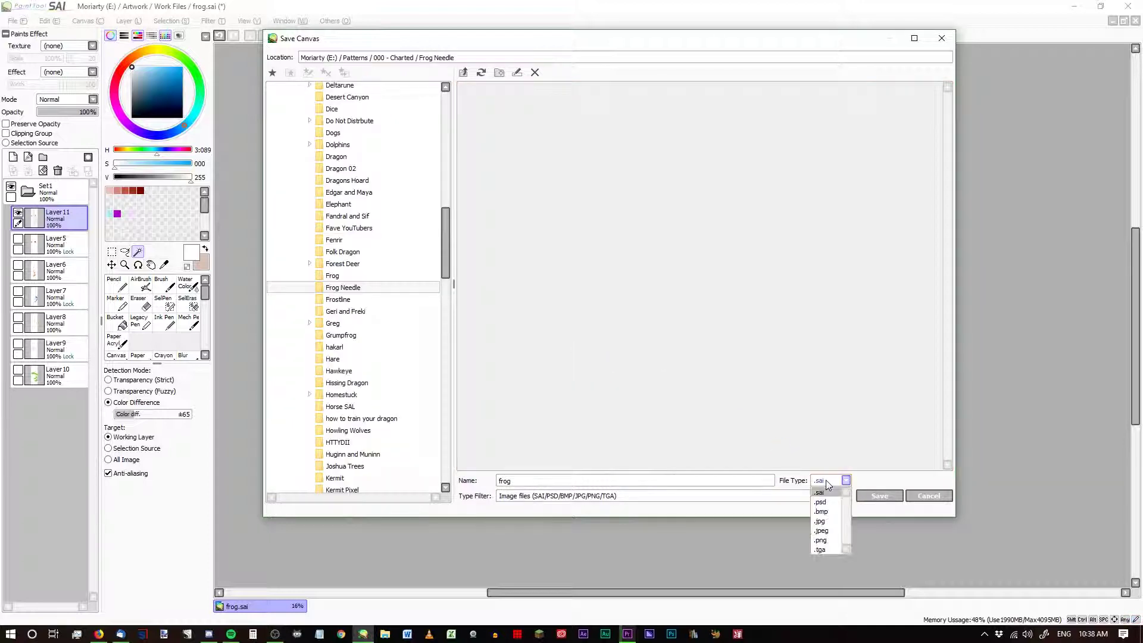
click(836, 538)
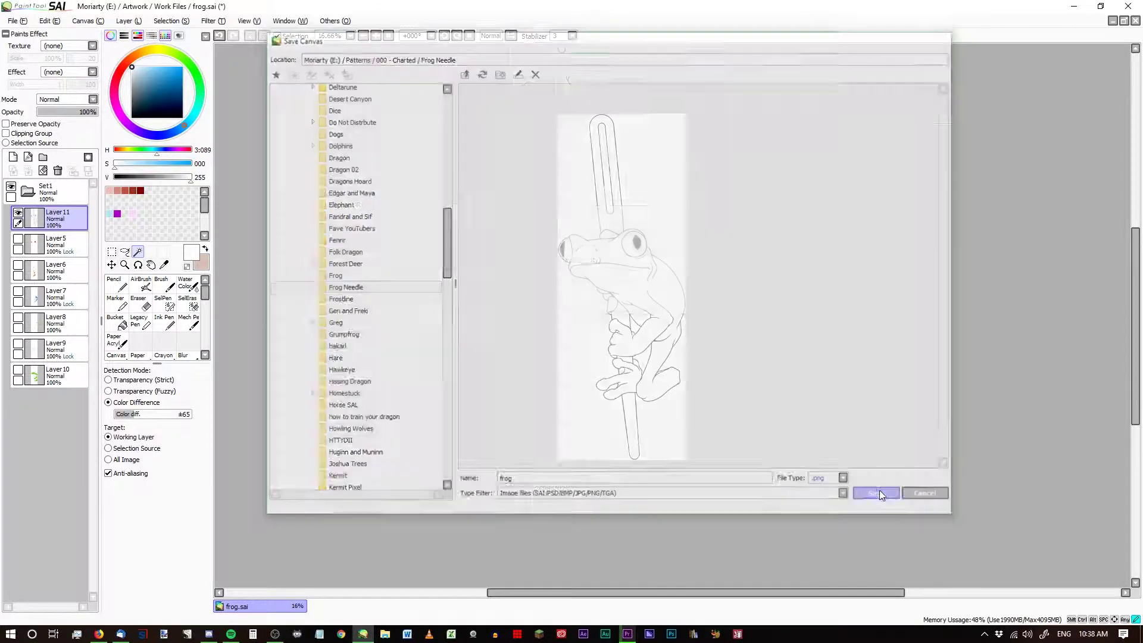
click(880, 494)
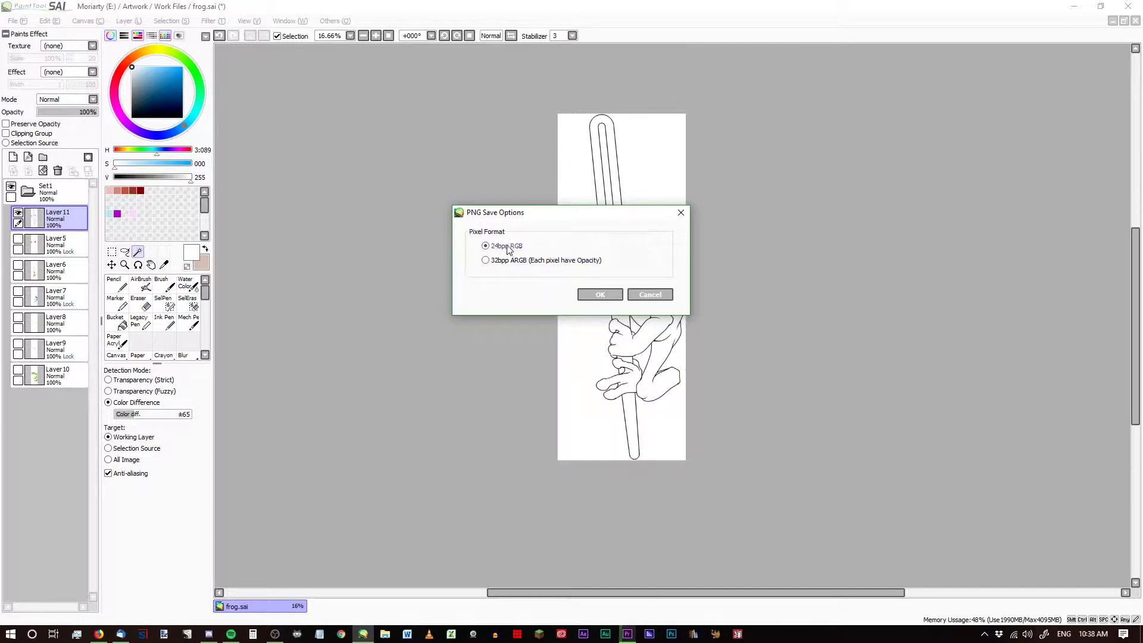
click(600, 294)
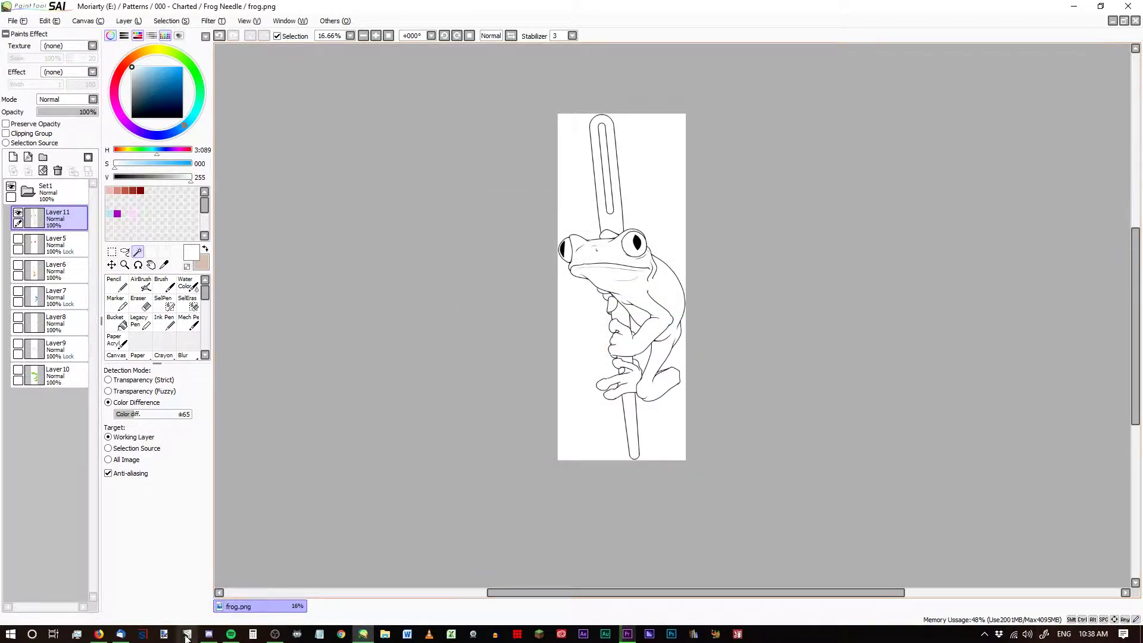
Switch to paint.net and open the saved frog.png as its own image.
click(164, 635)
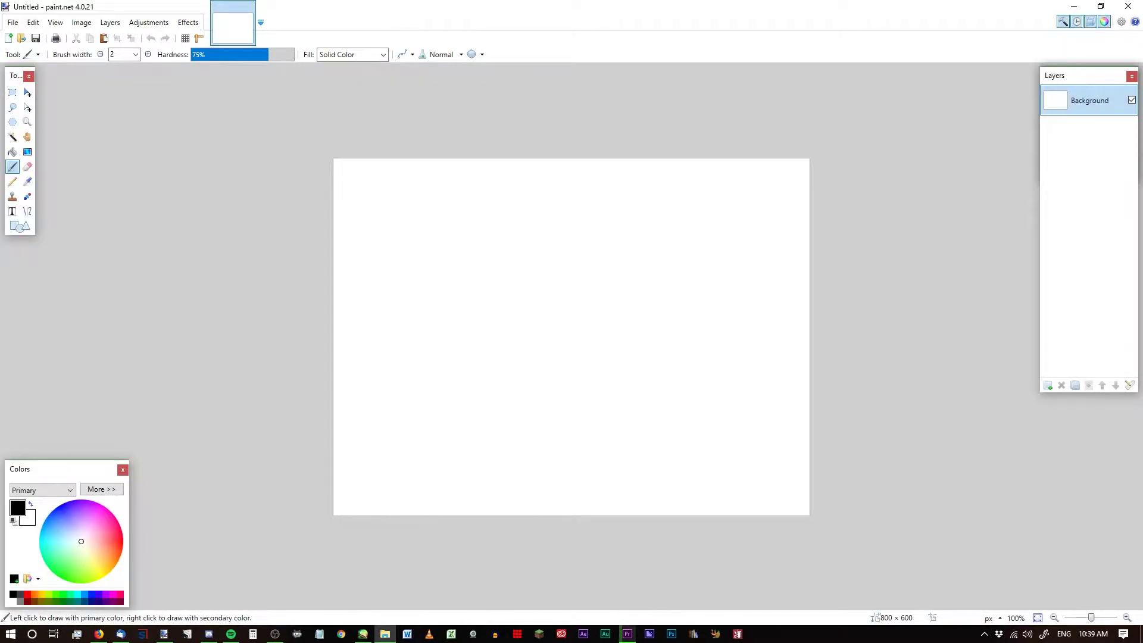
mouse_move(673, 355)
mouse_down()
mouse_move(566, 342)
mouse_move(566, 322)
mouse_up()
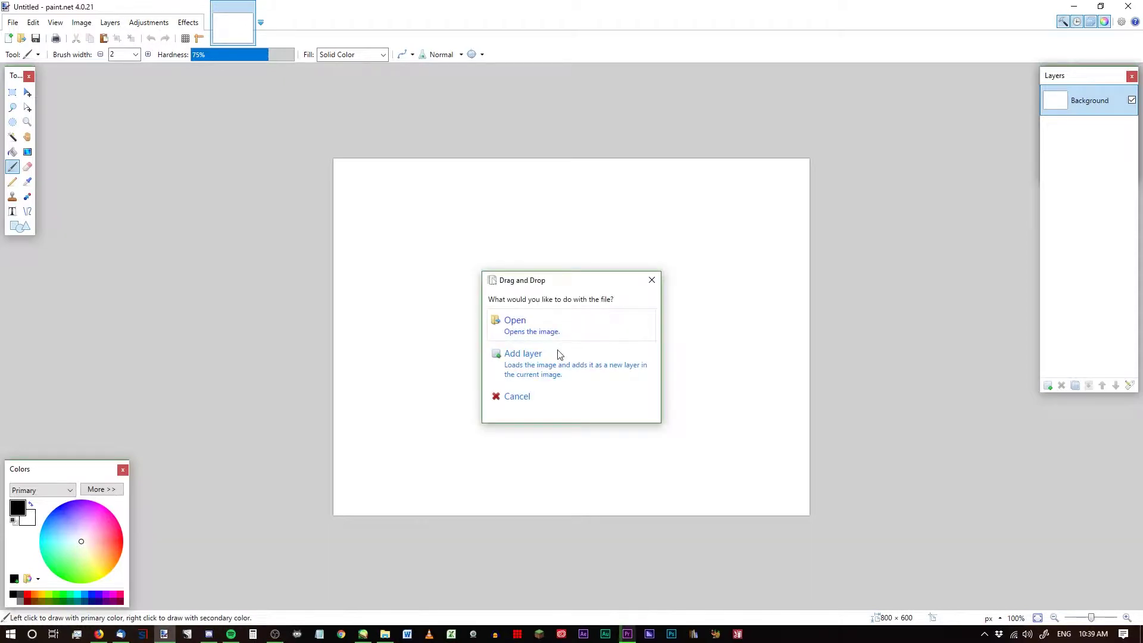
click(532, 330)
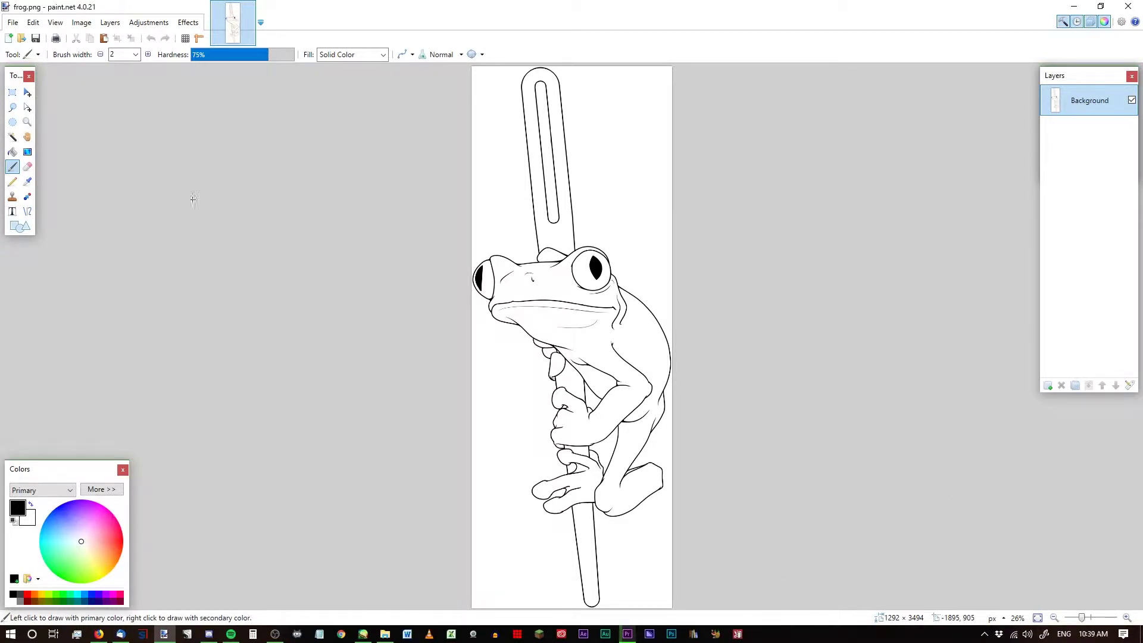
Resize the image to a height of 200 pixels with Best Quality resampling, maintaining the aspect ratio.
click(82, 25)
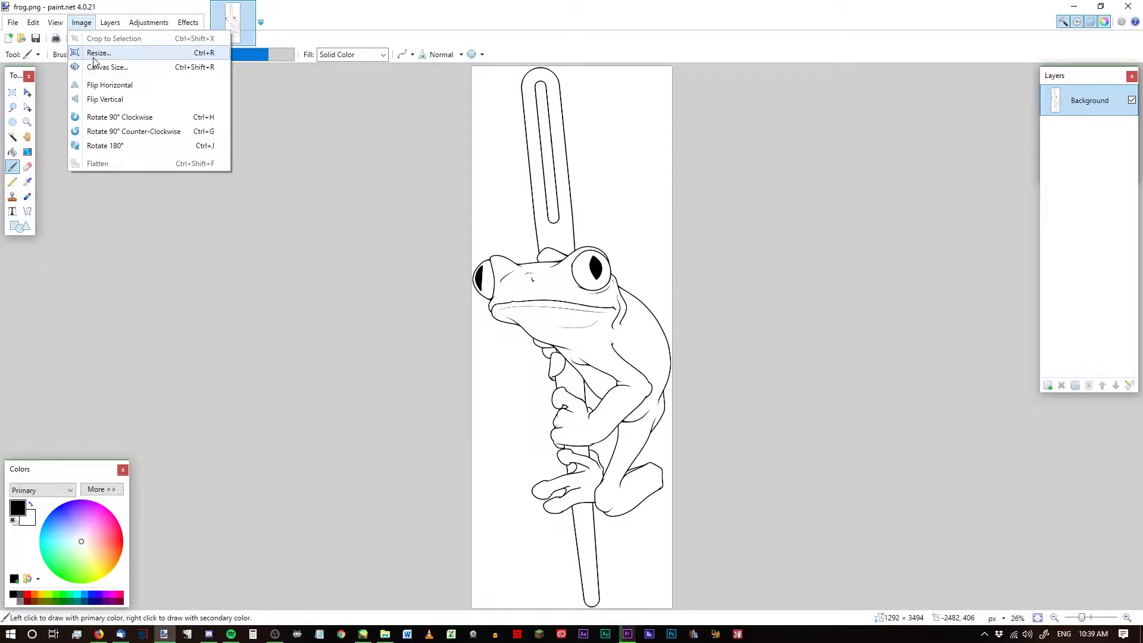
click(93, 56)
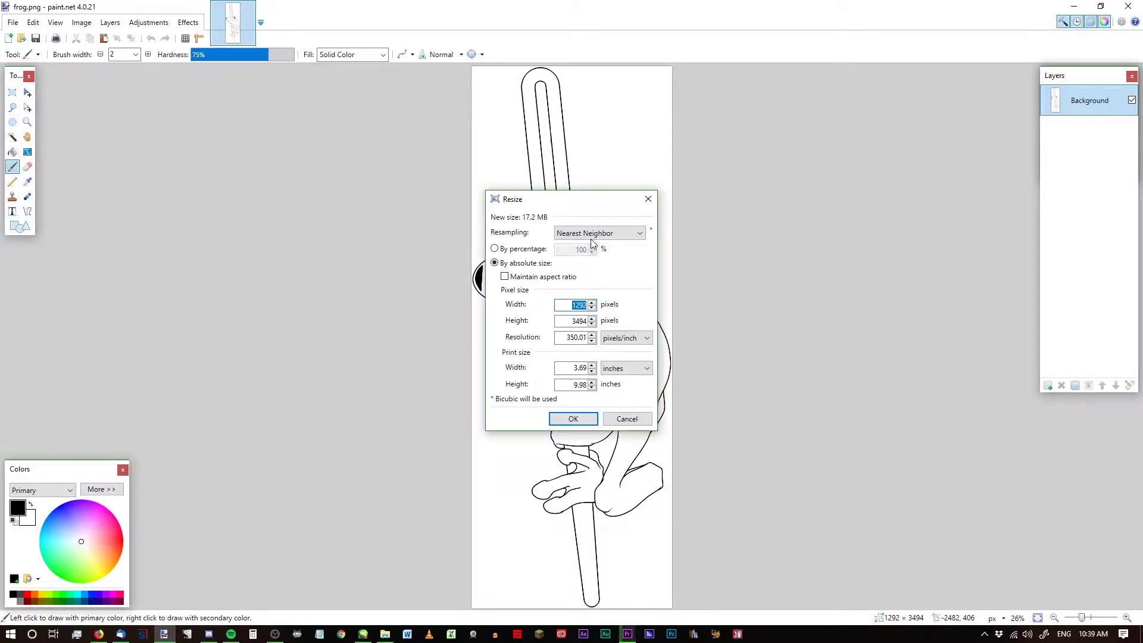
click(589, 234)
click(594, 246)
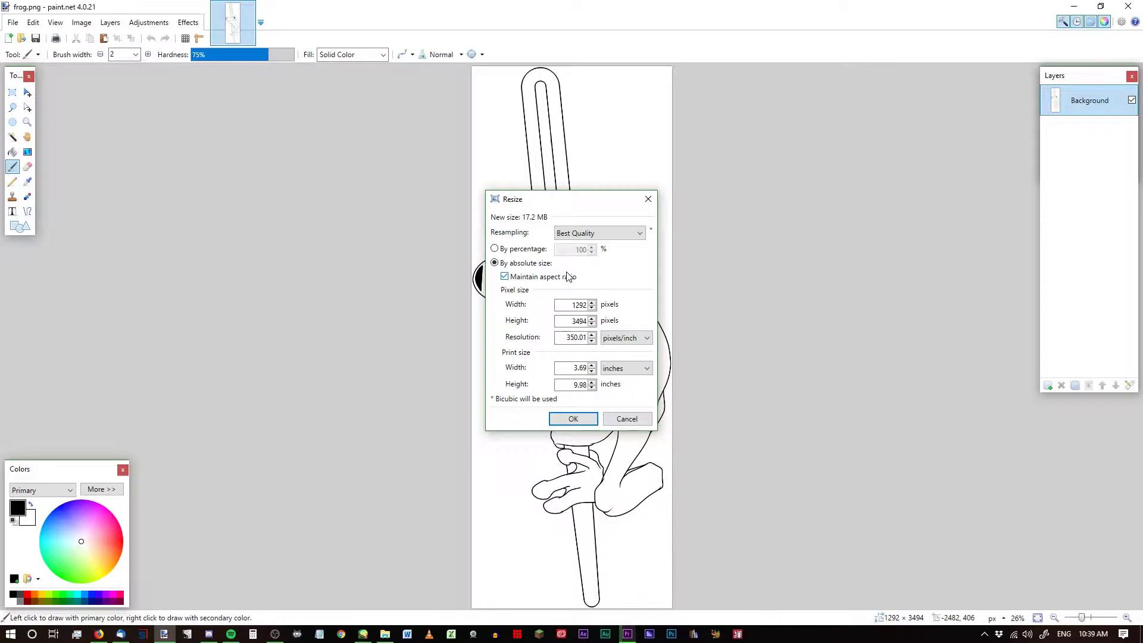
double_click(563, 320)
text(200)
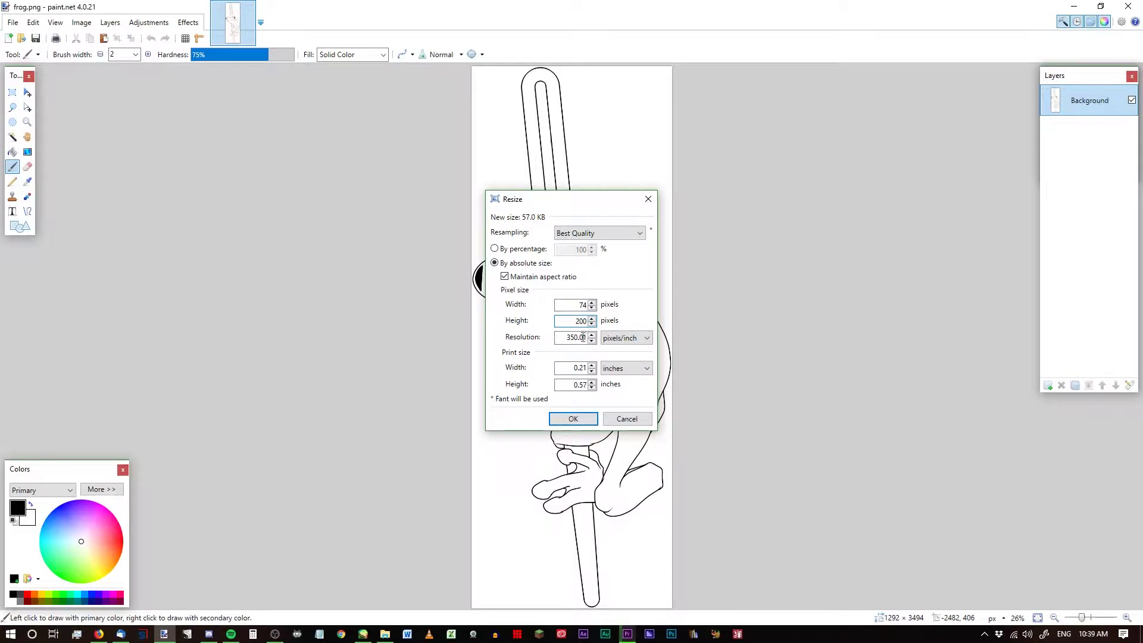
click(579, 417)
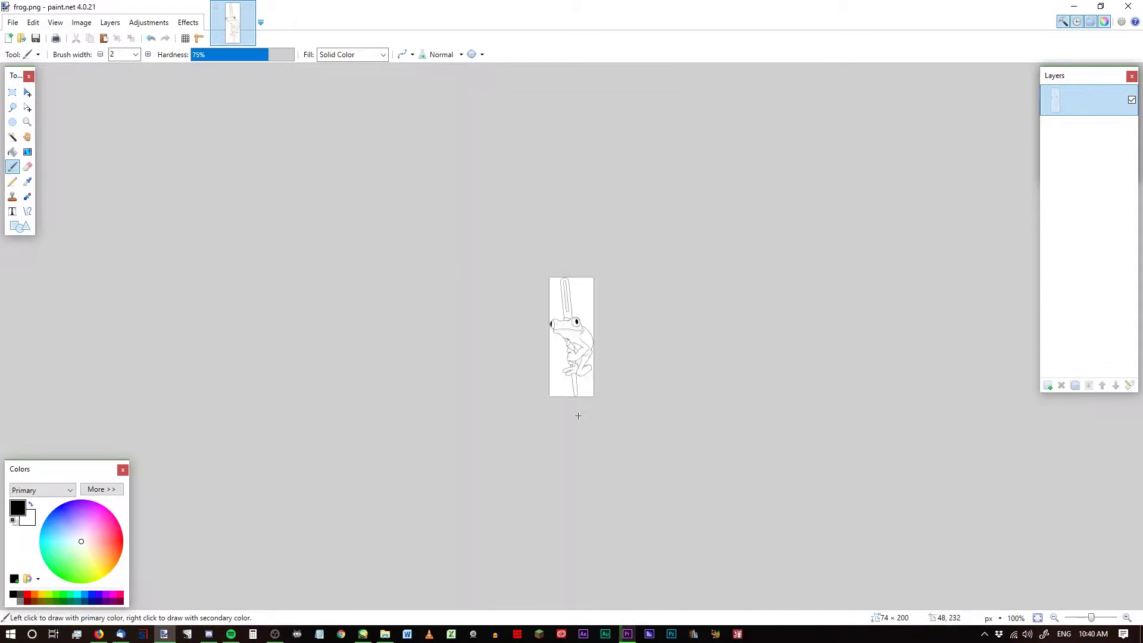
Examine the pixelated outlines of the downsized frog and pole from end to end.
scroll(570, 359, up, 5)
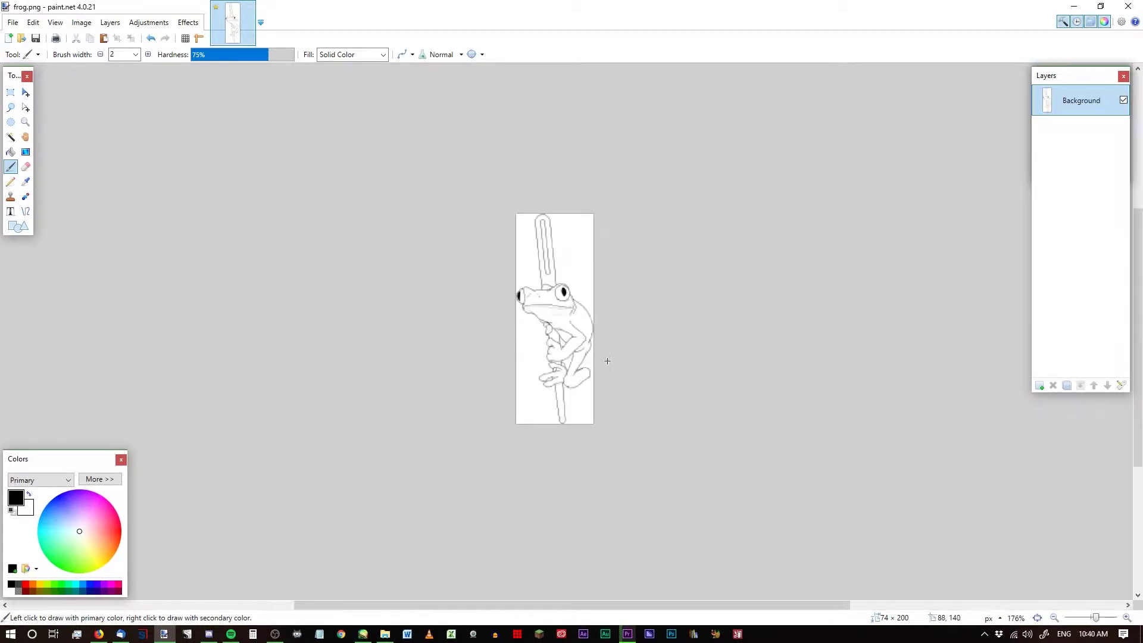
scroll(457, 277, up, 5)
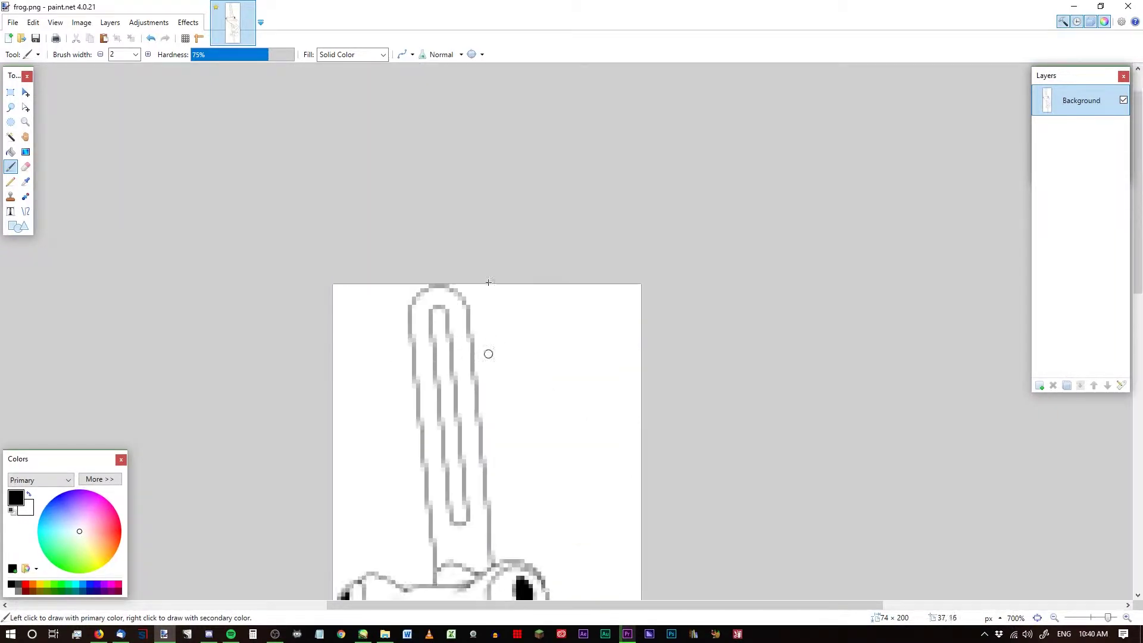
scroll(427, 332, down, 6)
scroll(427, 332, down, 4)
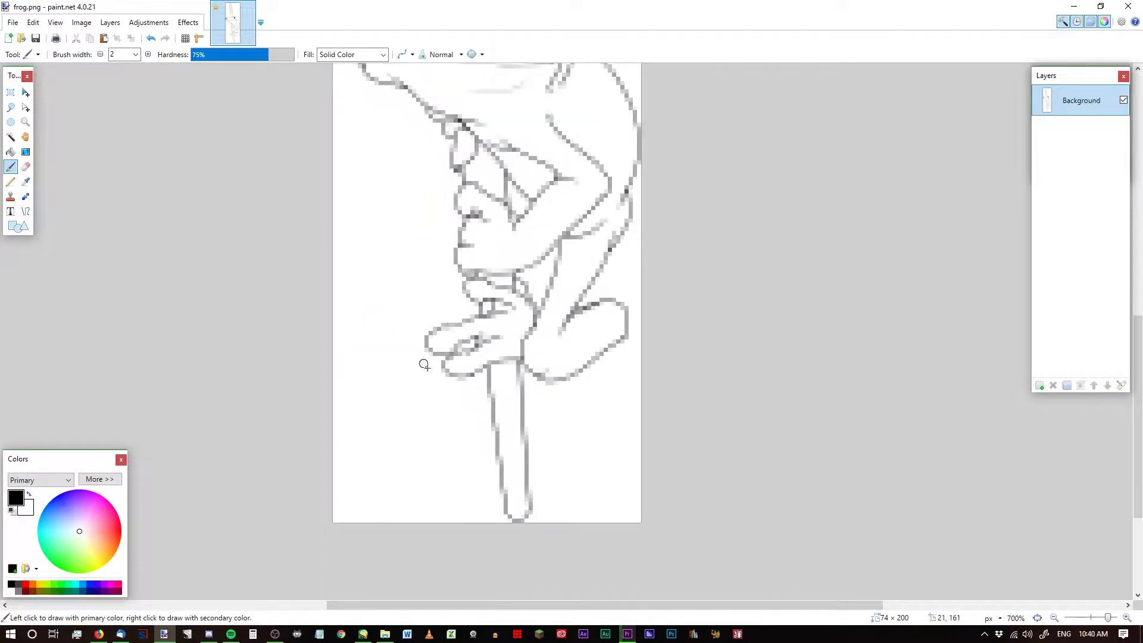
scroll(519, 505, up, 3)
scroll(618, 396, up, 1)
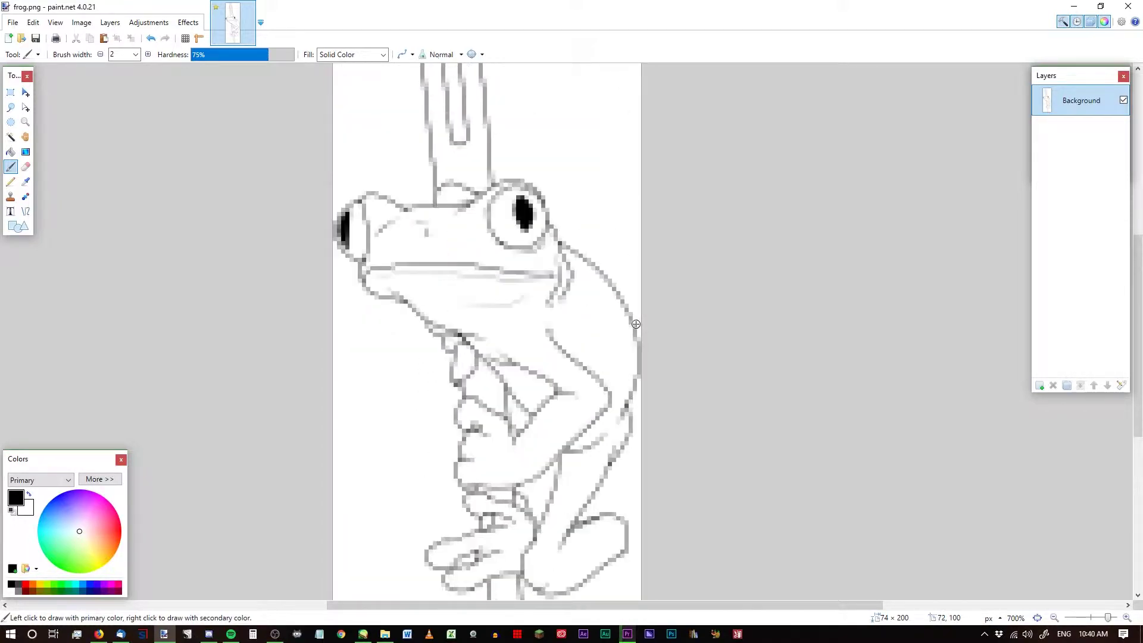
scroll(428, 257, up, 1)
scroll(428, 257, up, 1)
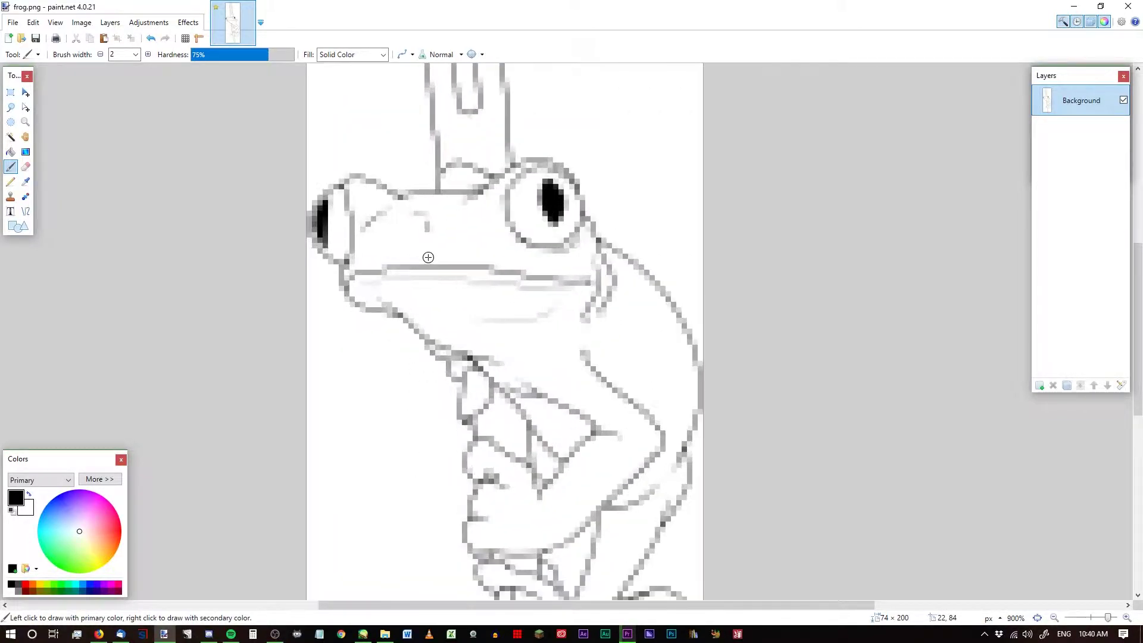
scroll(425, 254, down, 2)
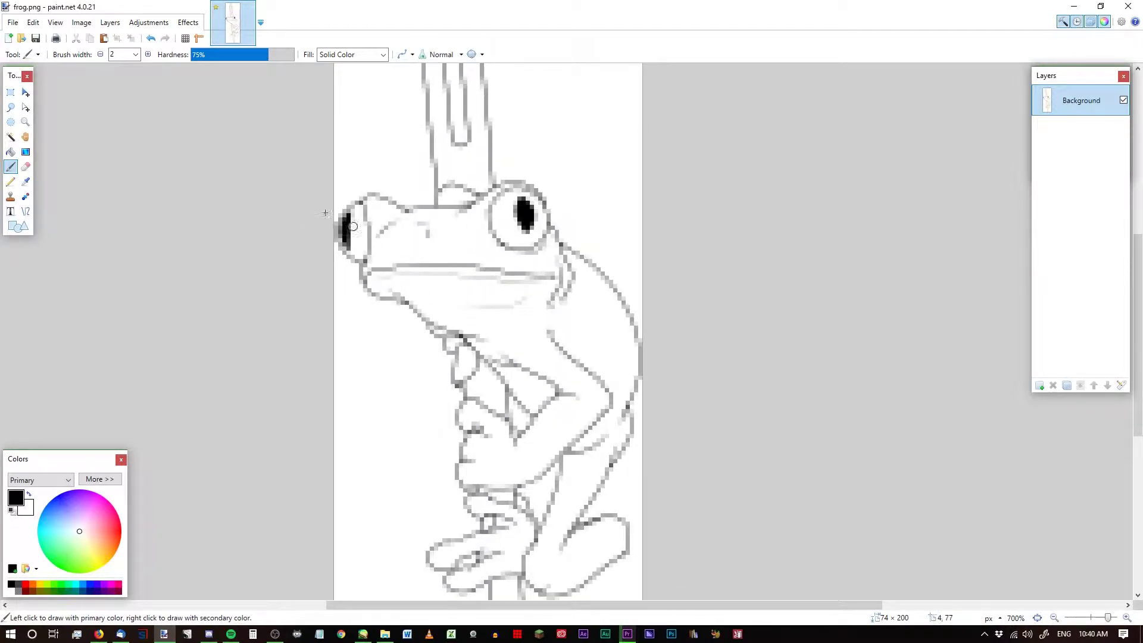
Adjust the line art's brightness to -100 and contrast to 100.
click(156, 24)
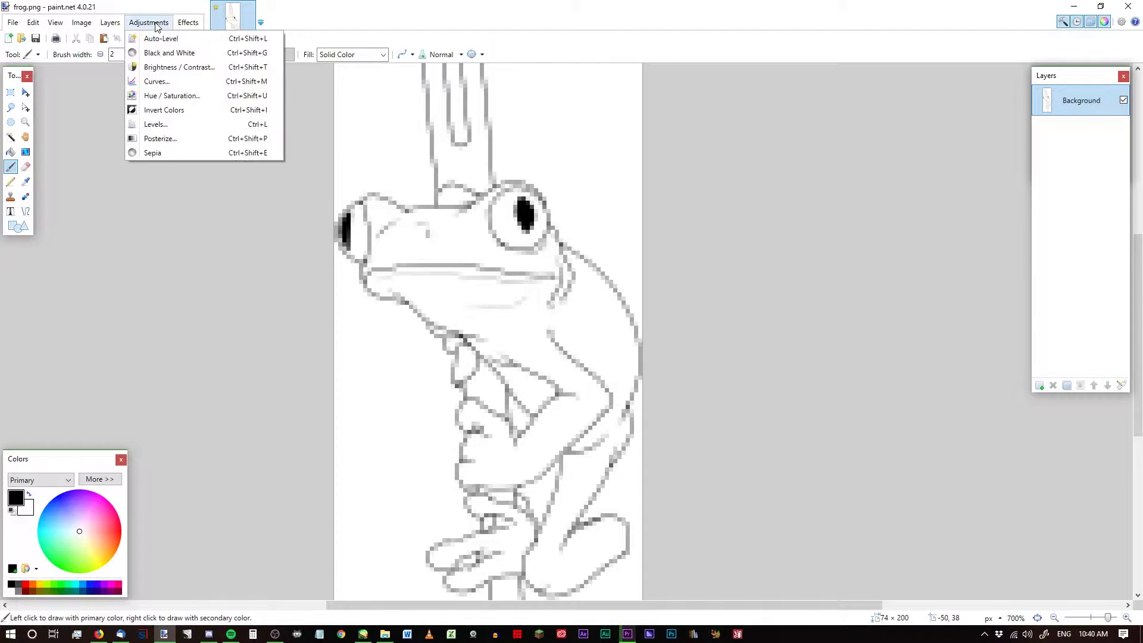
click(179, 67)
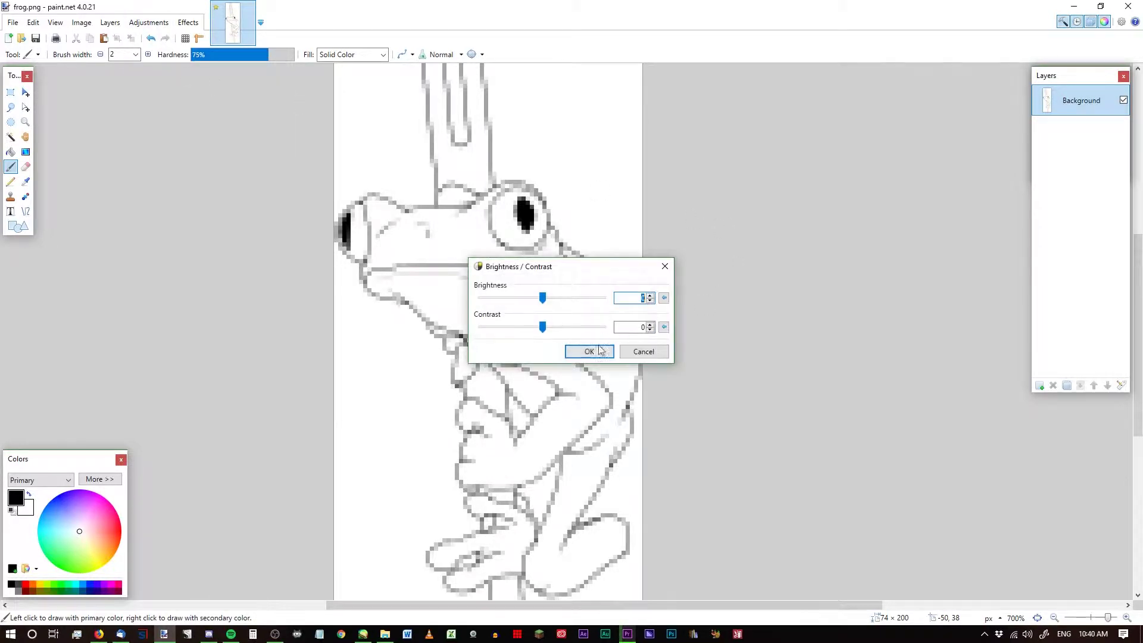
drag(542, 327, 634, 342)
drag(574, 278, 648, 301)
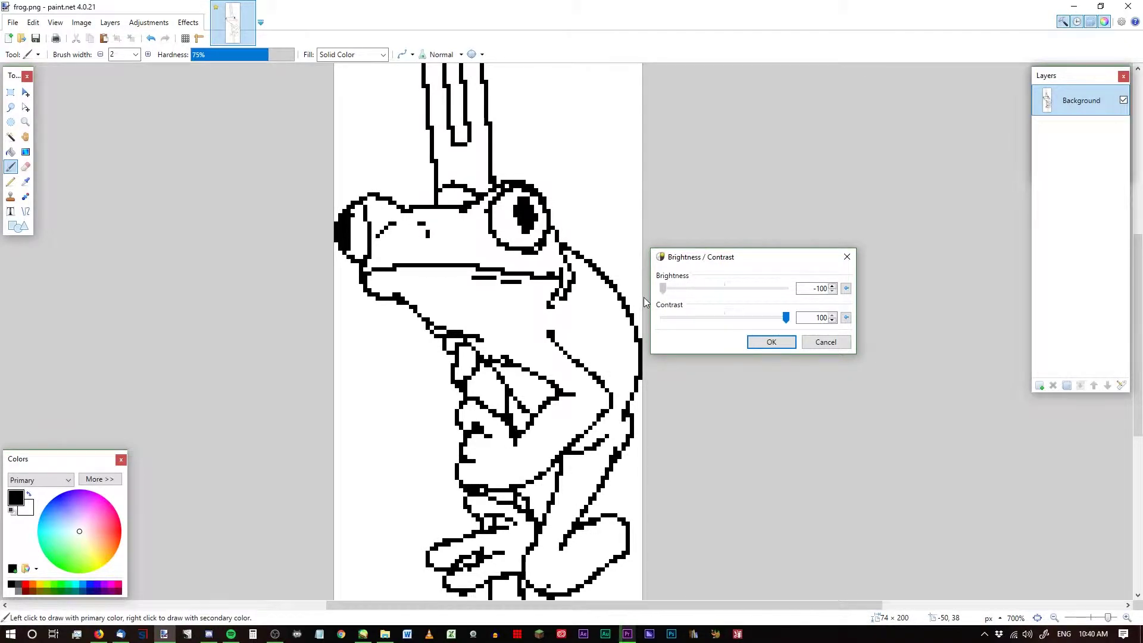
drag(644, 298, 568, 303)
drag(663, 288, 651, 291)
click(764, 346)
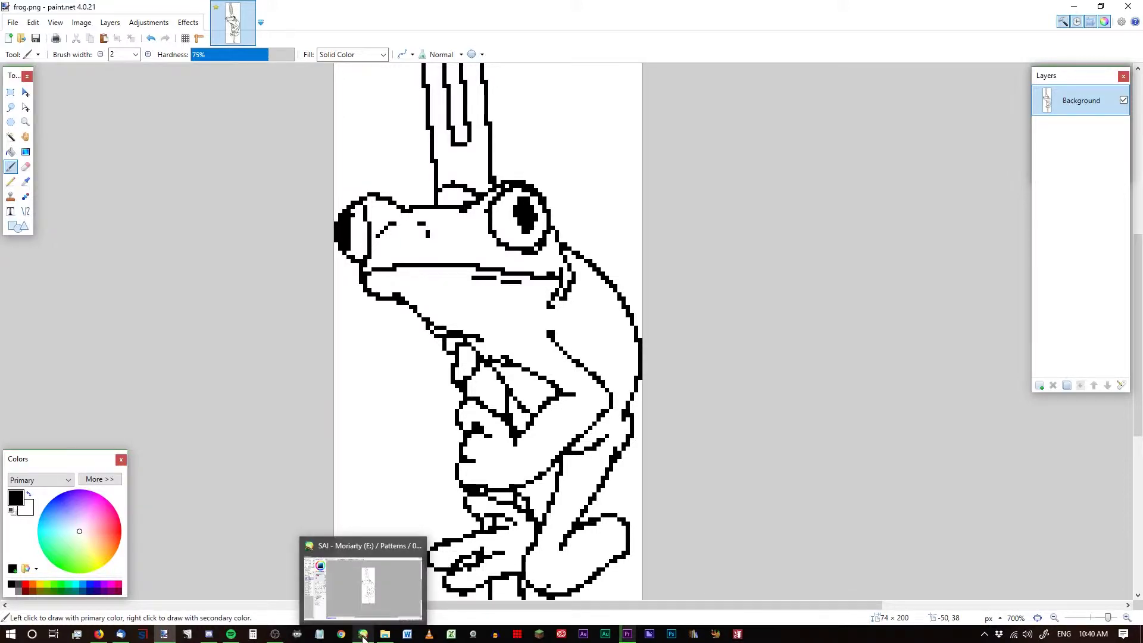
Switch to PaintTool SAI and close the layered frog canvas.
click(362, 633)
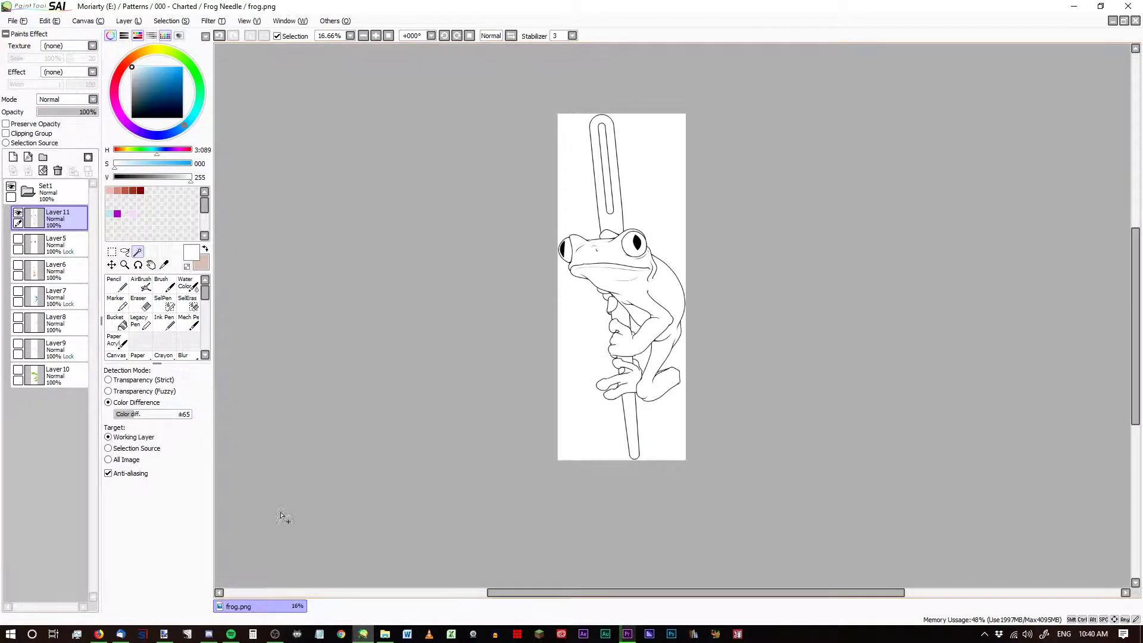
click(1135, 20)
click(612, 363)
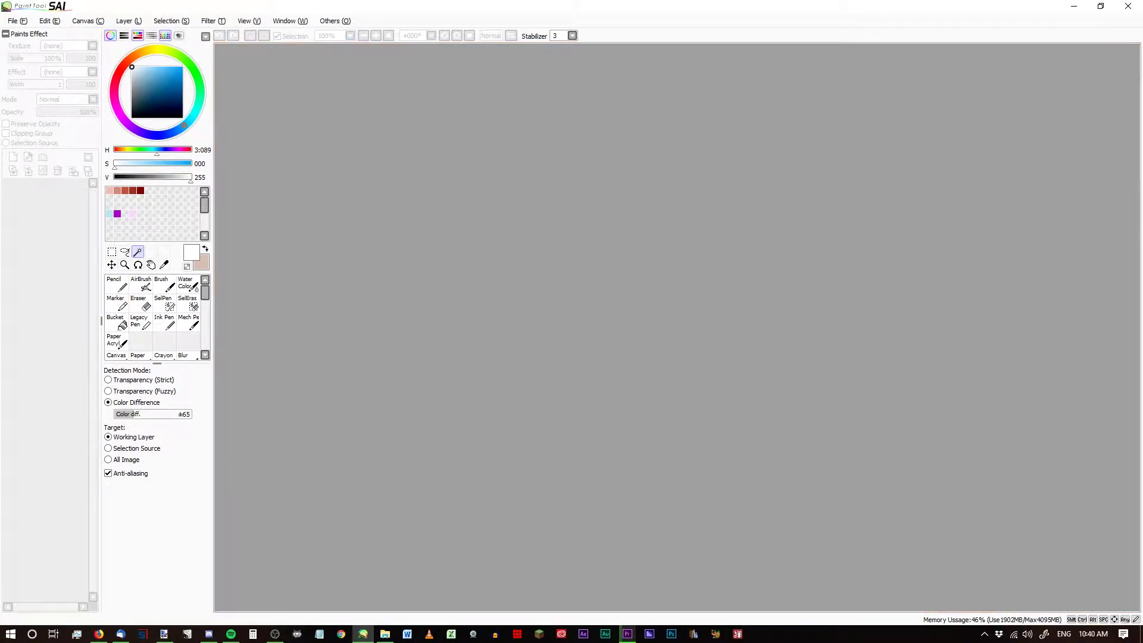
Open the line-art frog.png from Frog Needle and the coloured frog.png from Artwork / Complete, and inspect the coloured frog up close.
drag(609, 286, 610, 288)
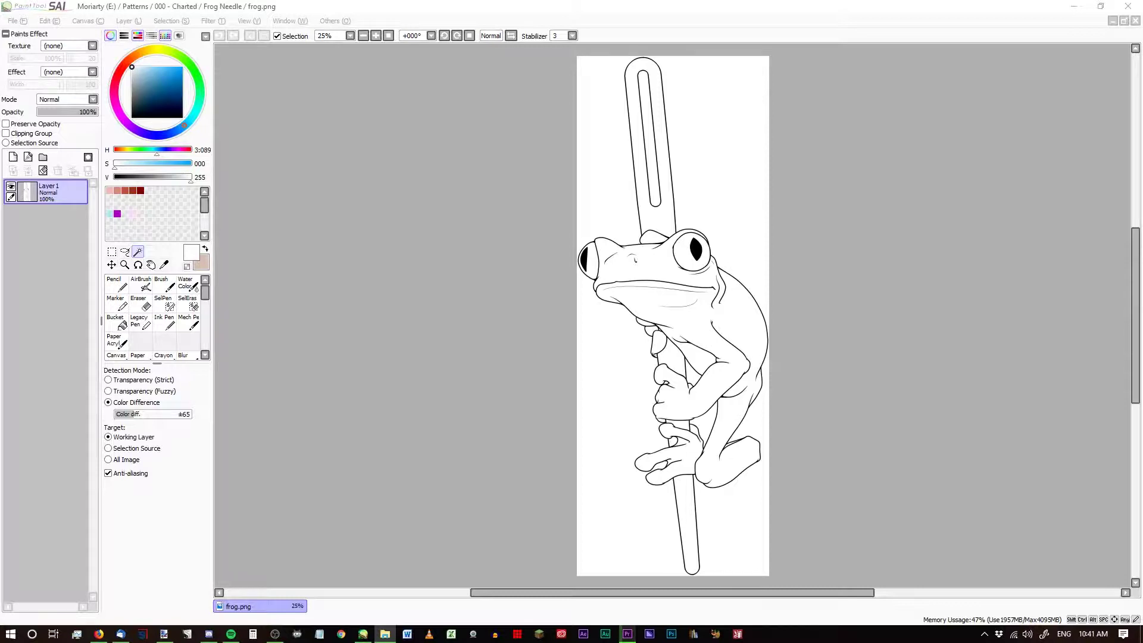
drag(625, 317, 396, 266)
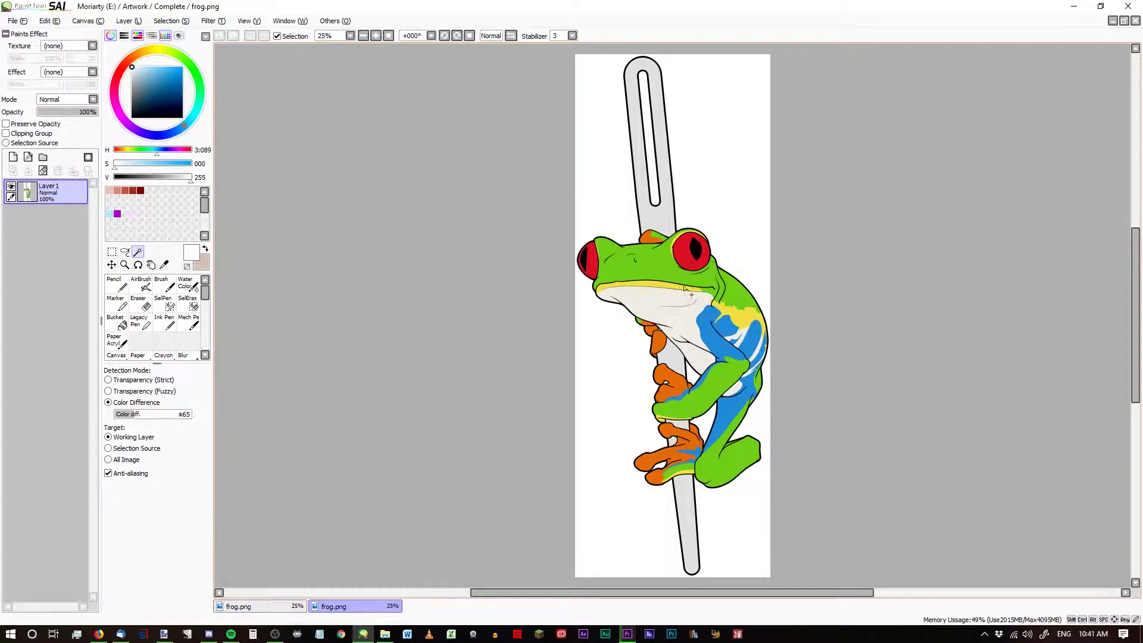
scroll(681, 288, up, 4)
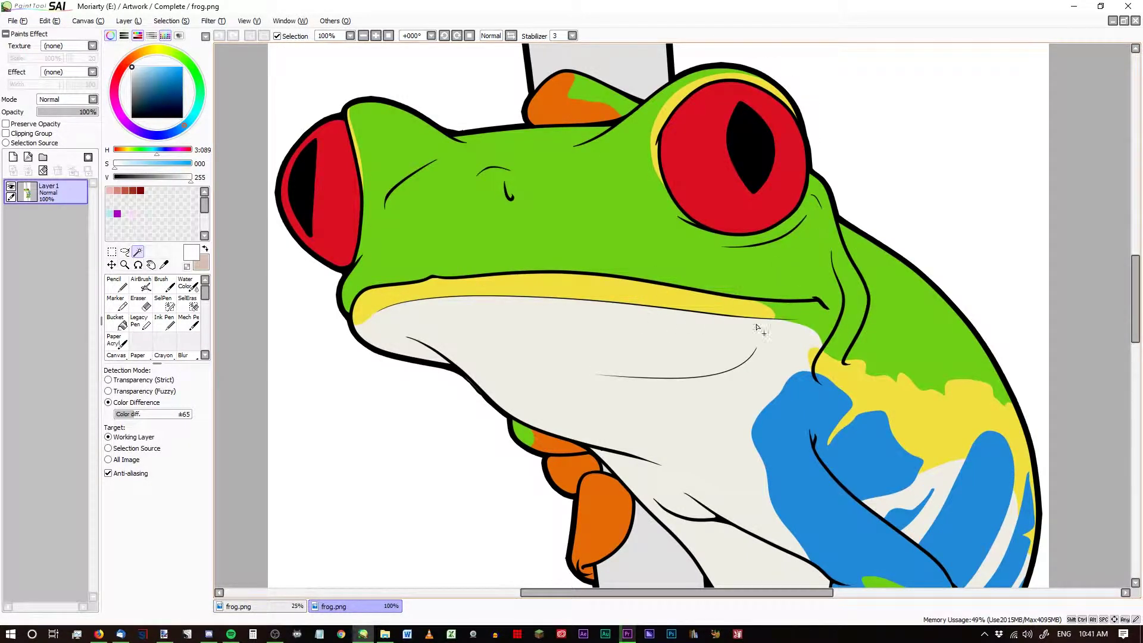
scroll(681, 334, down, 4)
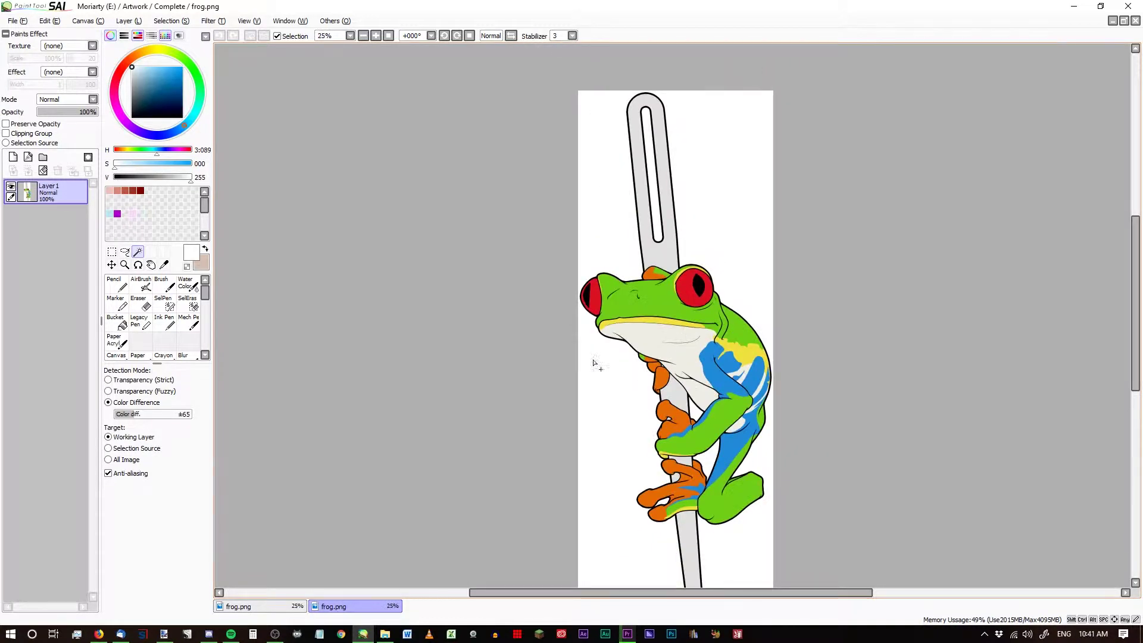
click(92, 25)
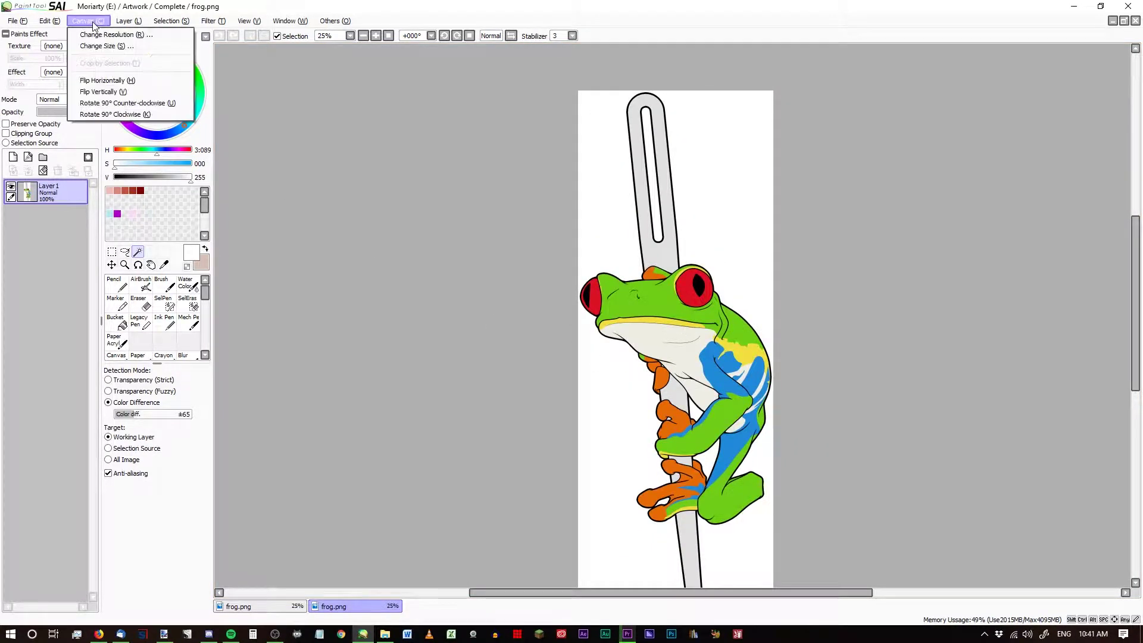
click(147, 47)
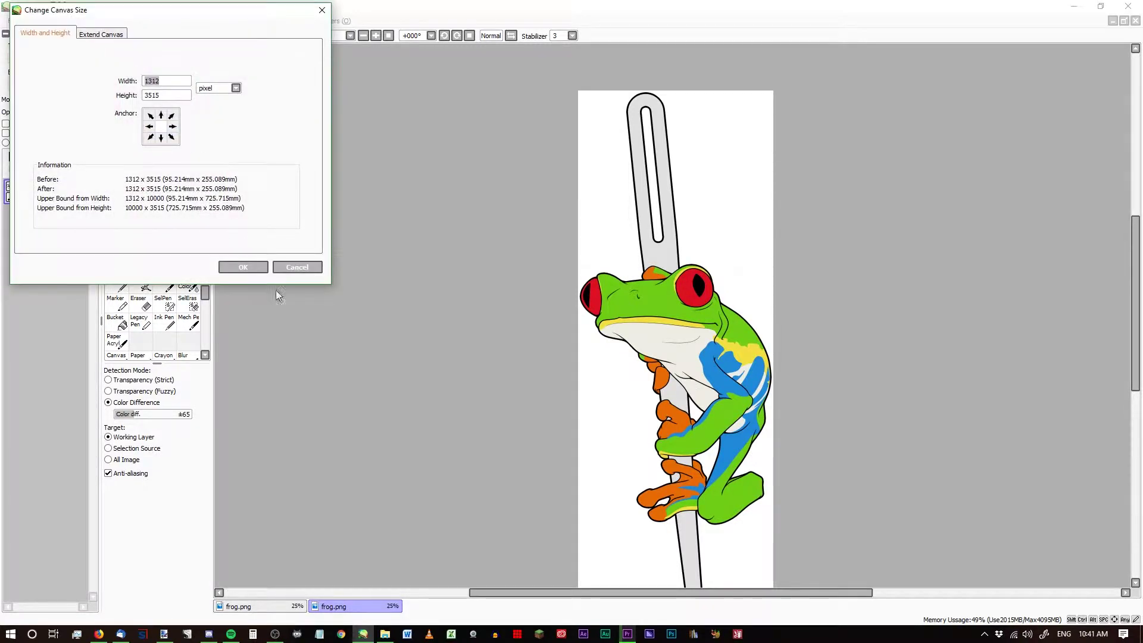
click(297, 266)
Resize the coloured frog canvas to 200 pixels high with constrained proportions and select the whole image.
click(89, 22)
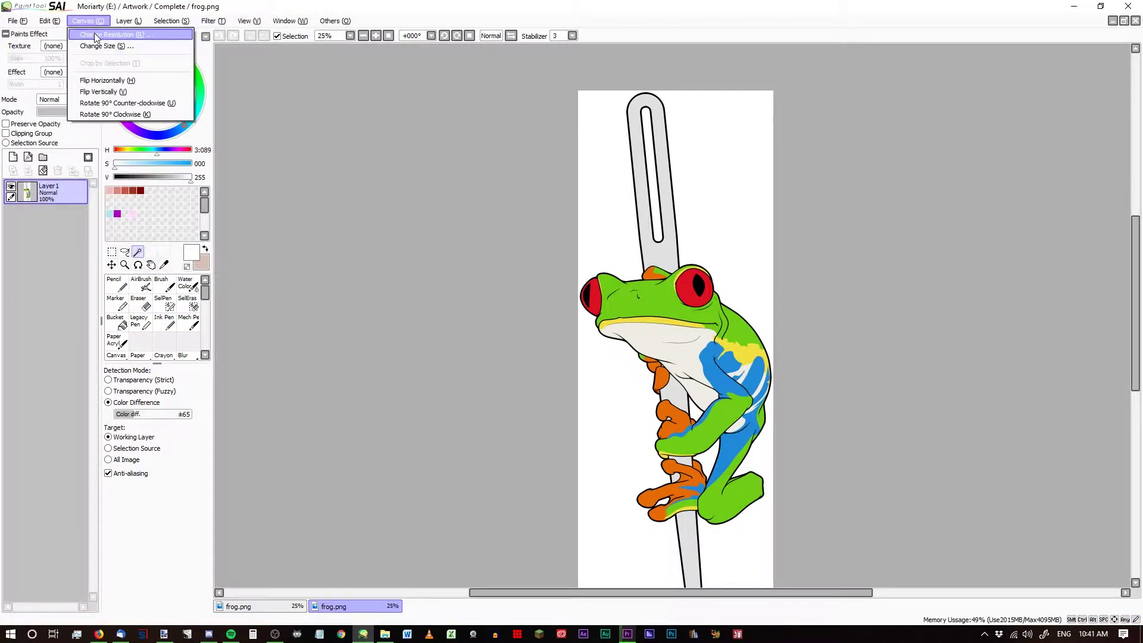
click(110, 35)
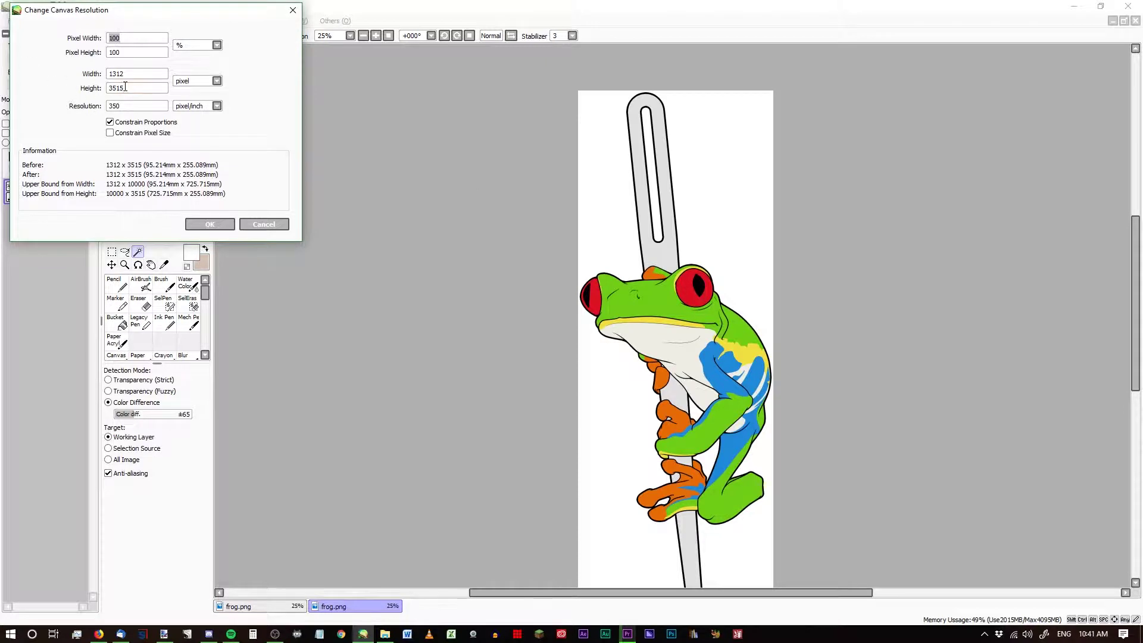
drag(126, 88, 2, 87)
text(200)
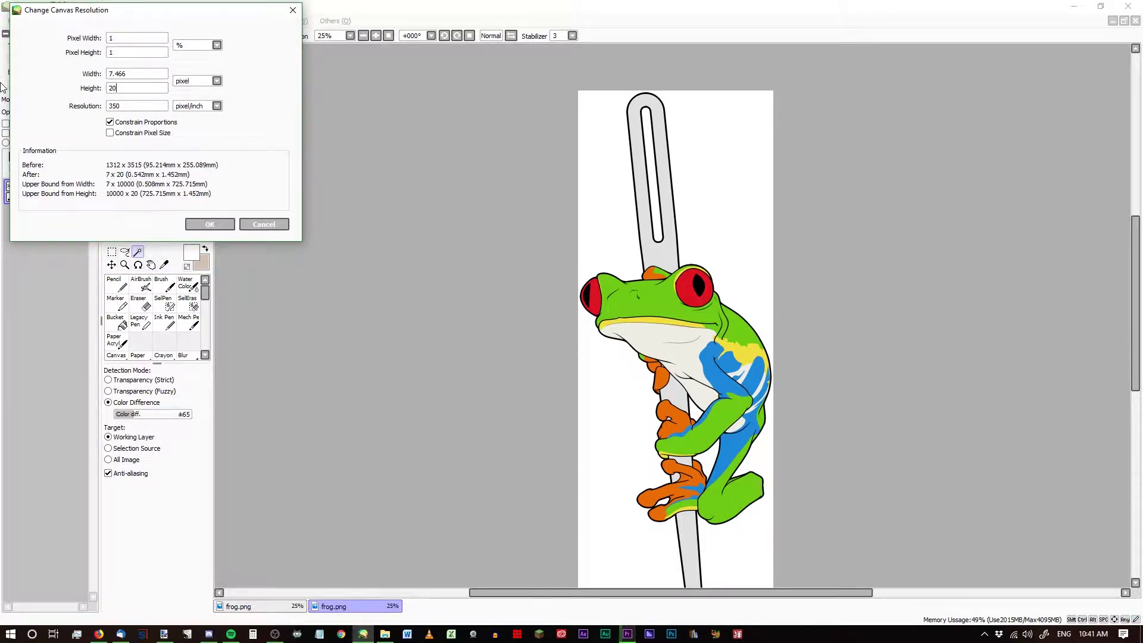
click(215, 222)
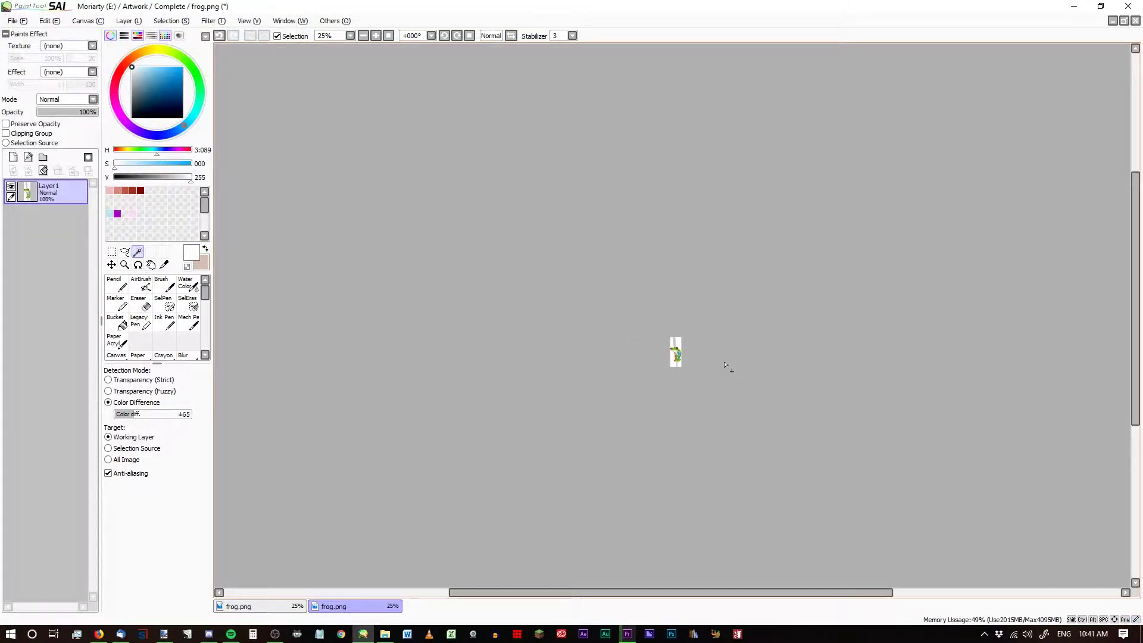
scroll(672, 334, up, 4)
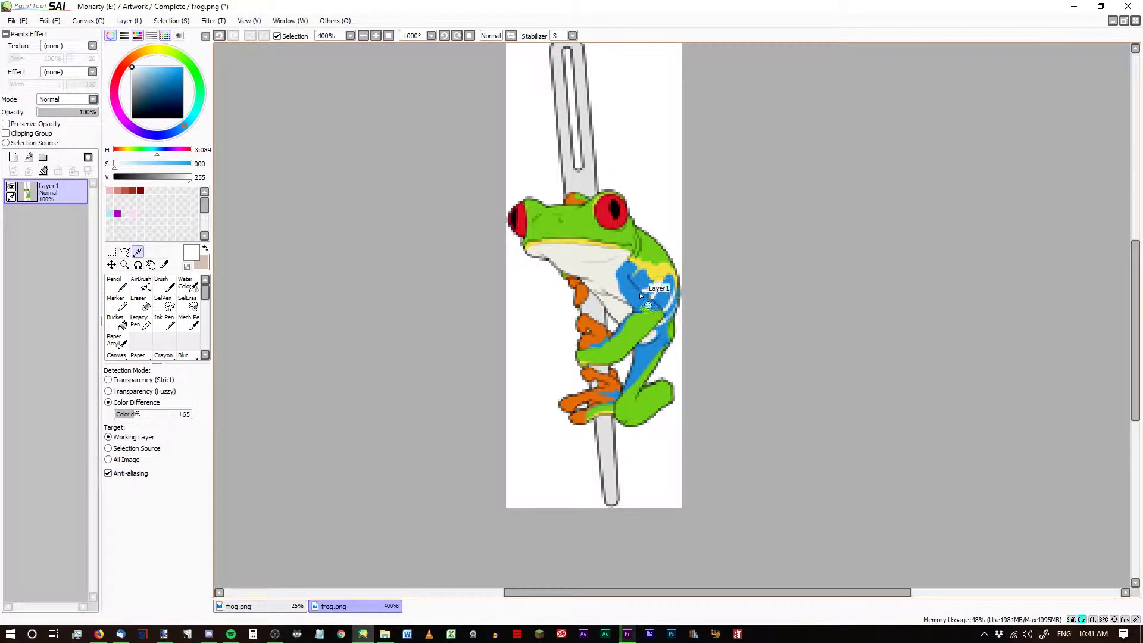
key(ctrl+a)
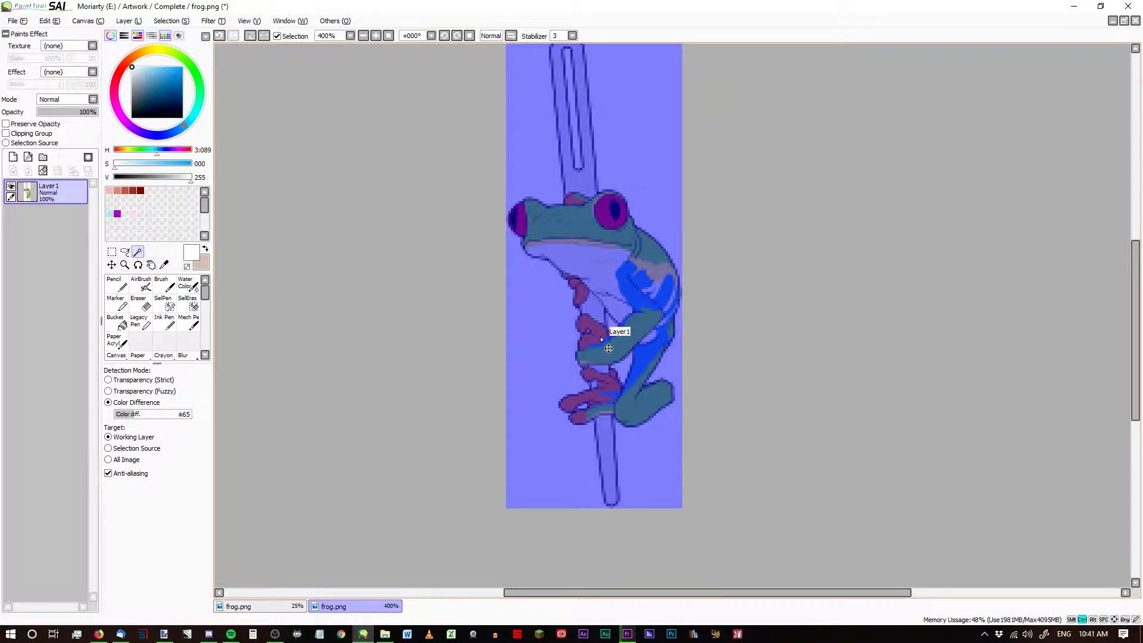
Close the full-size line-art frog.png, then switch to paint.net and save the downsized line art as a 32-bit PNG.
click(269, 606)
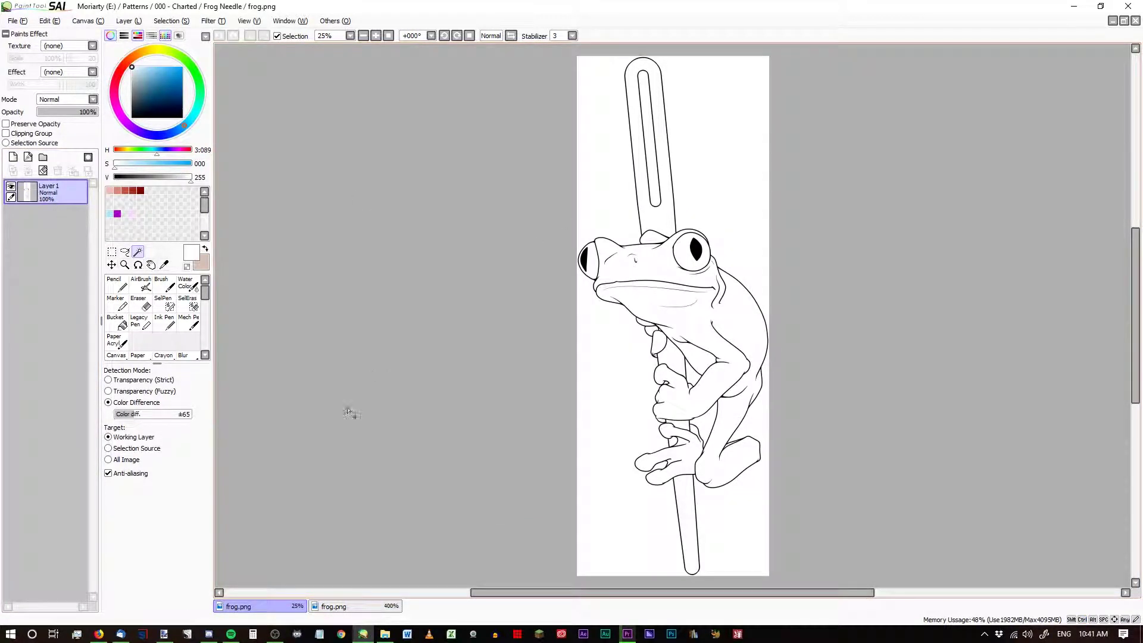
click(1135, 20)
click(163, 633)
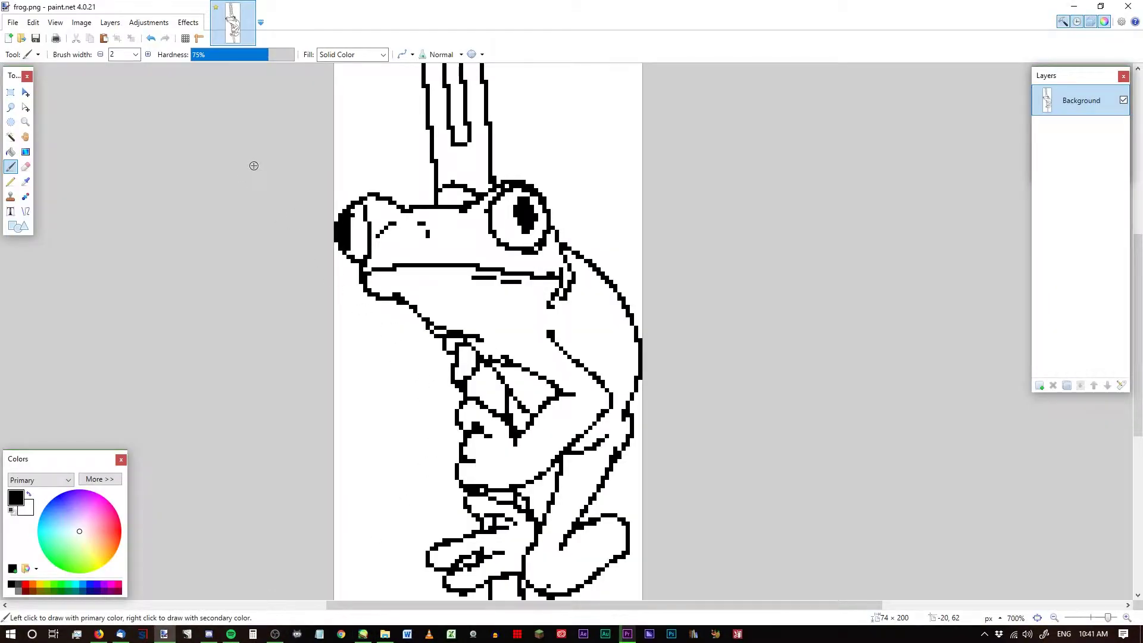
key(ctrl+s)
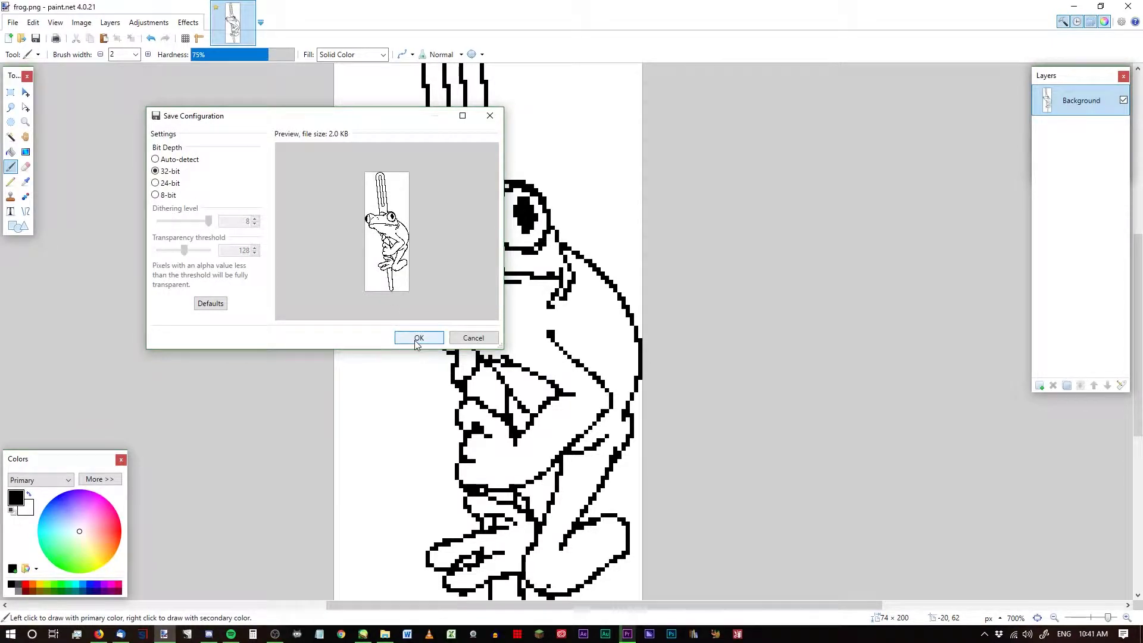
click(419, 338)
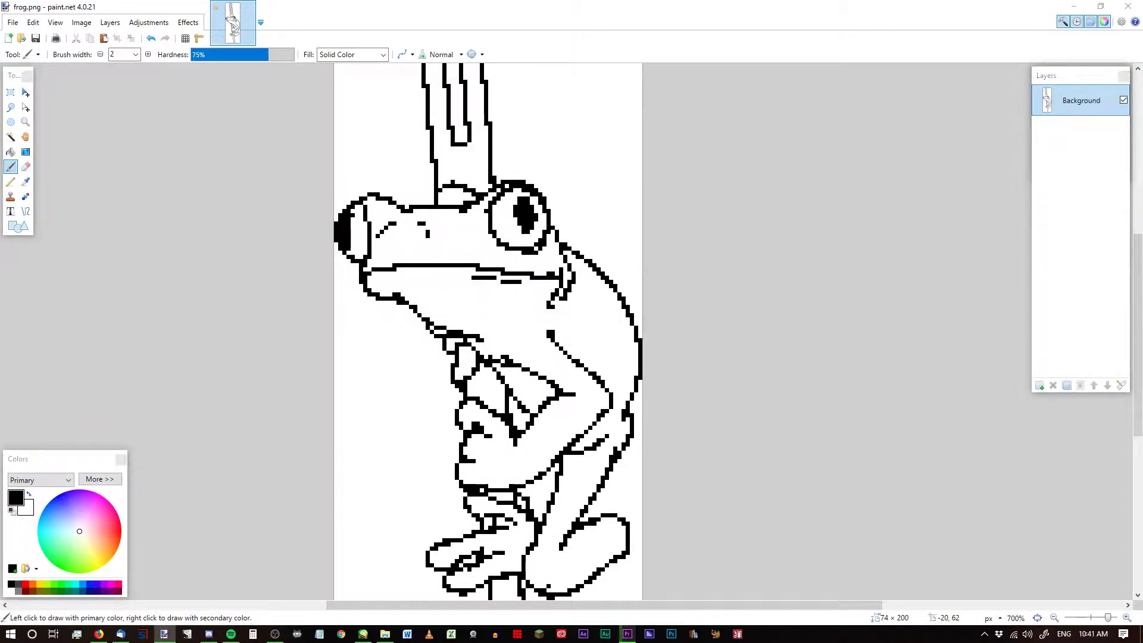
Open the downsized line-art frog.png from Frog Needle in PaintTool SAI and convert its luminance to transparency.
key(super+e)
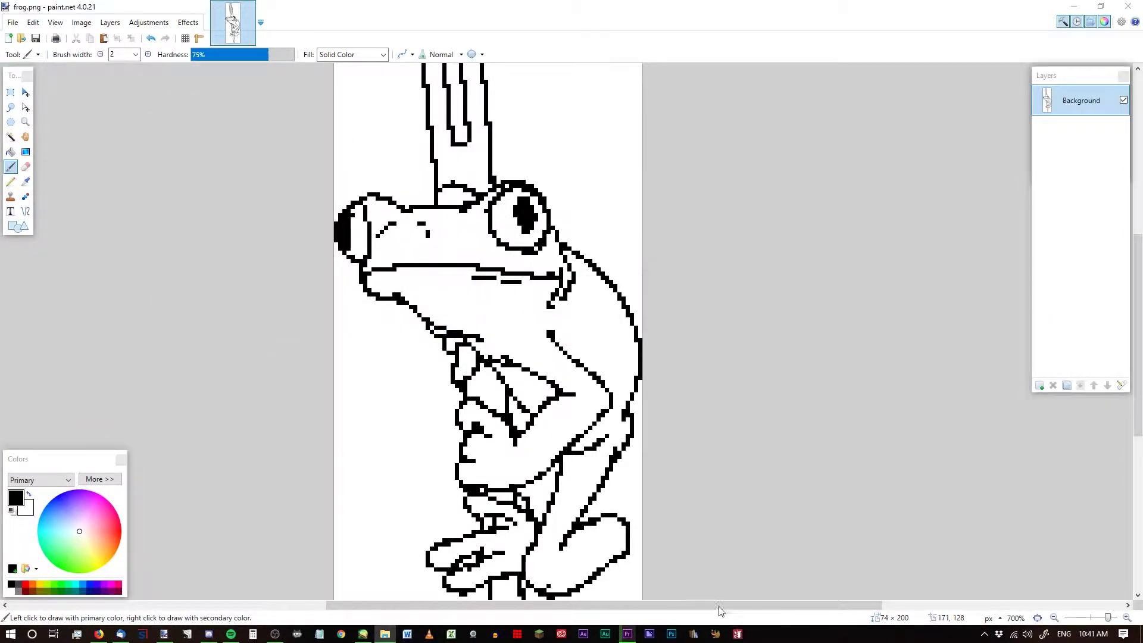
click(373, 637)
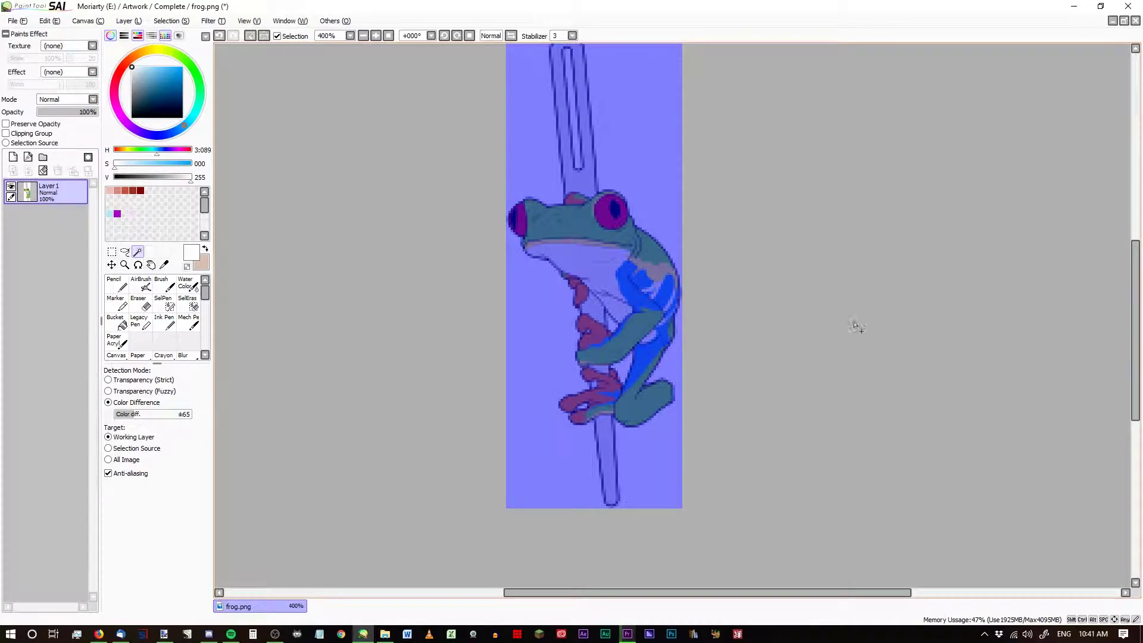
drag(940, 277, 839, 279)
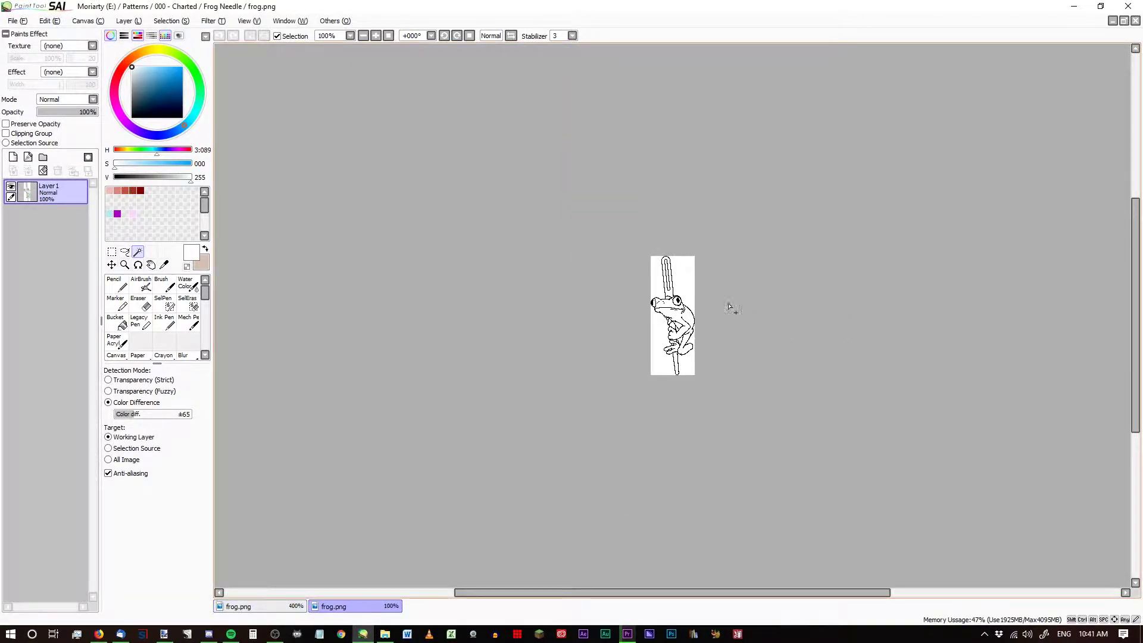
scroll(709, 309, up, 5)
click(138, 21)
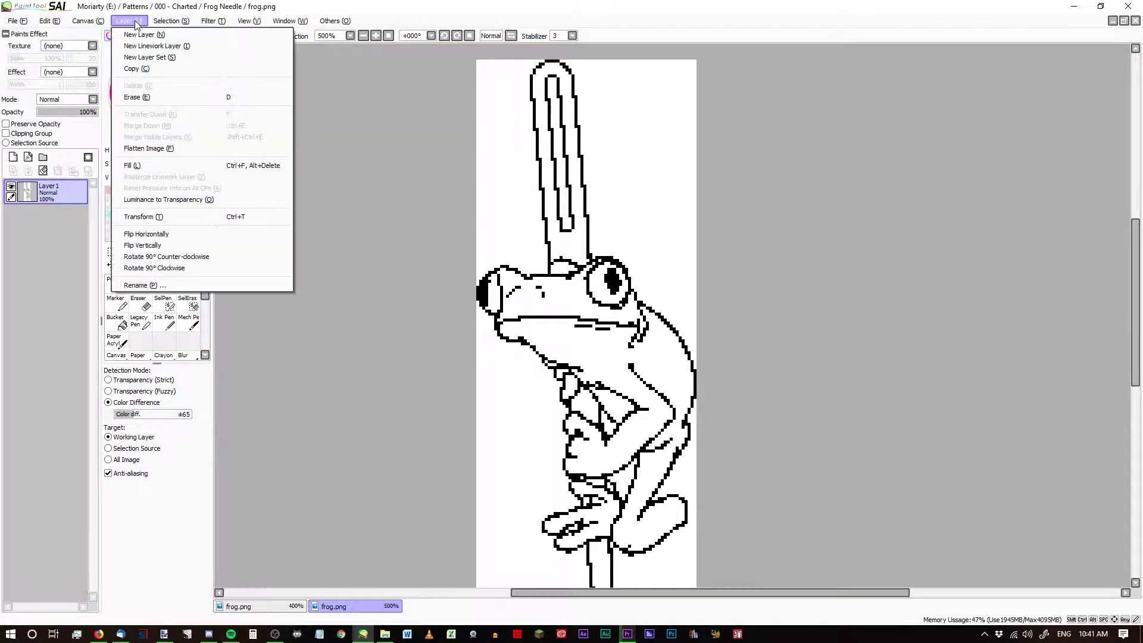
click(181, 203)
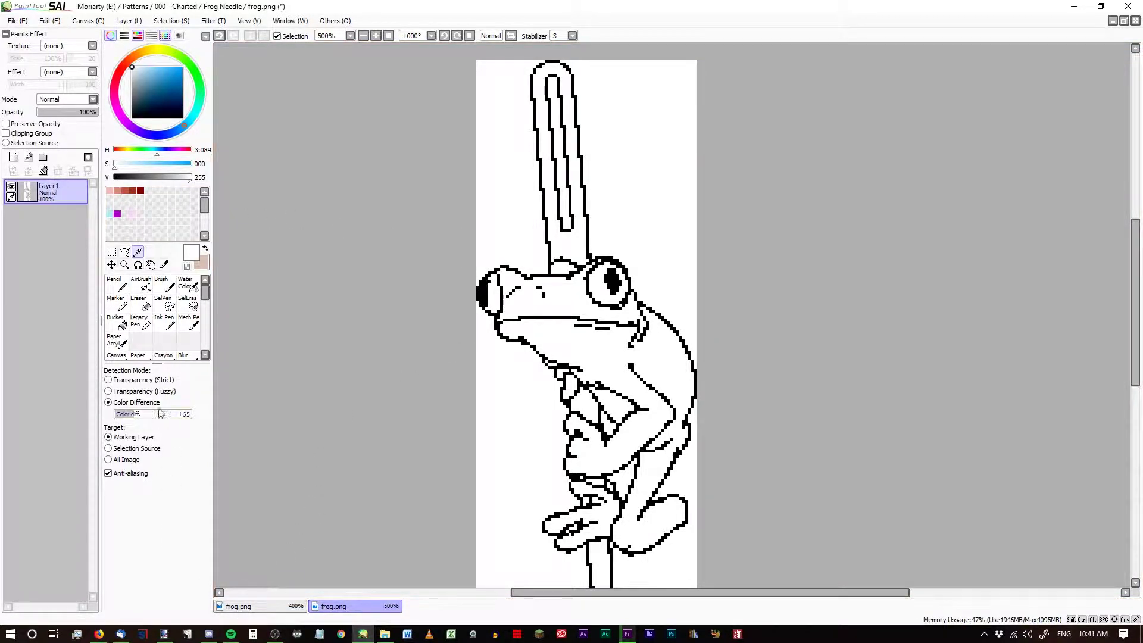
Paste the coloured frog beneath the line-art layer and add an empty layer between the two.
key(ctrl+v)
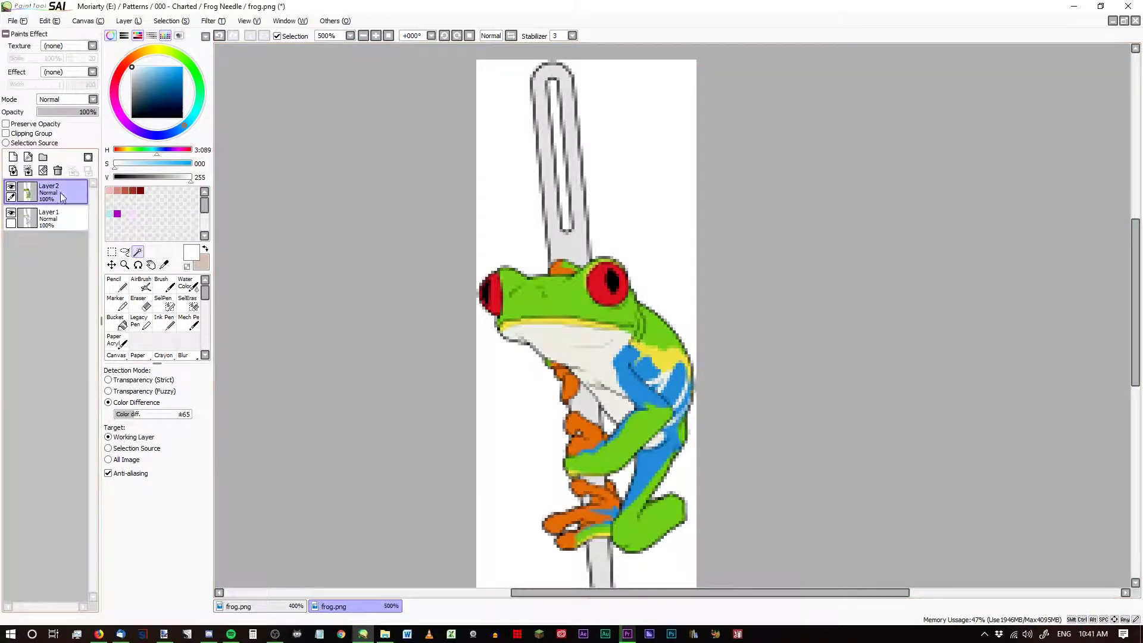
drag(60, 191, 58, 223)
scroll(644, 313, up, 3)
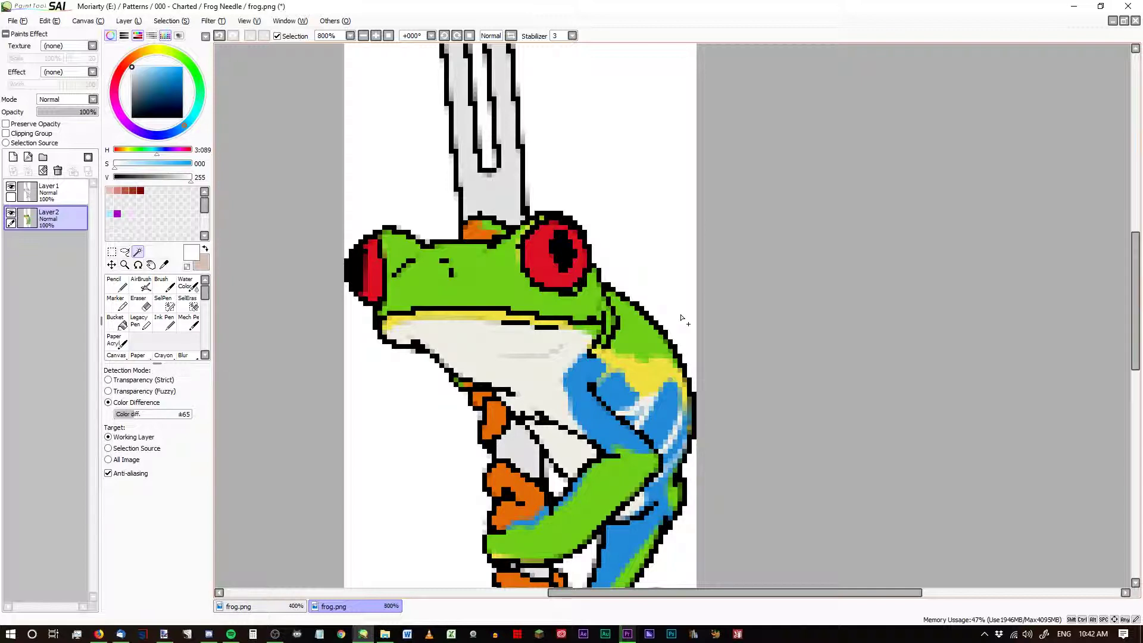
scroll(643, 363, down, 4)
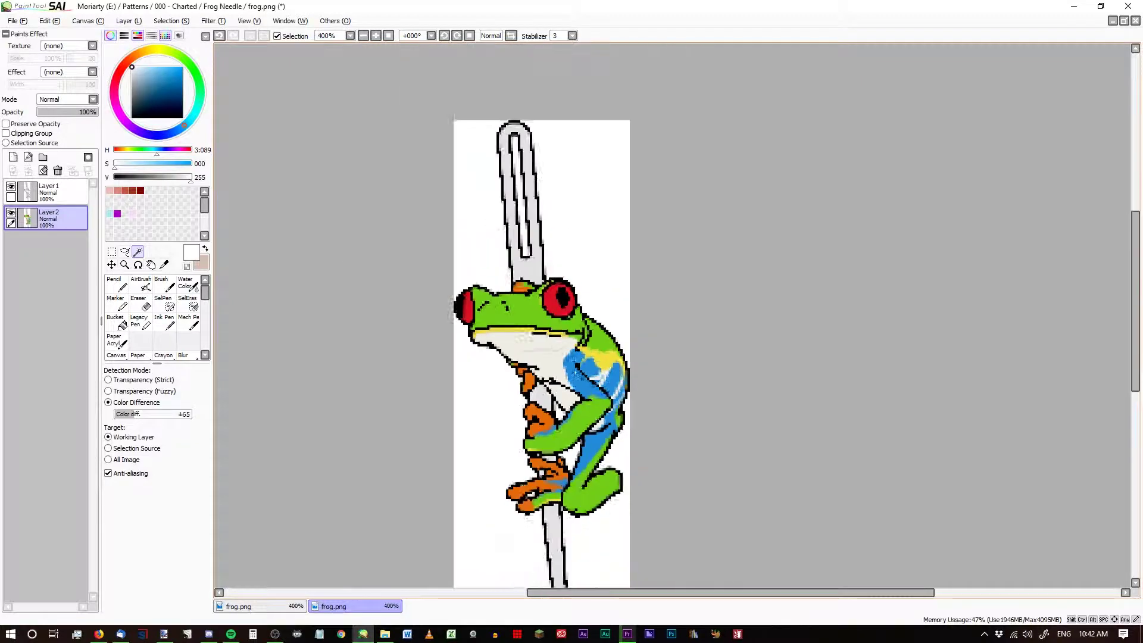
scroll(610, 412, up, 1)
scroll(511, 358, up, 3)
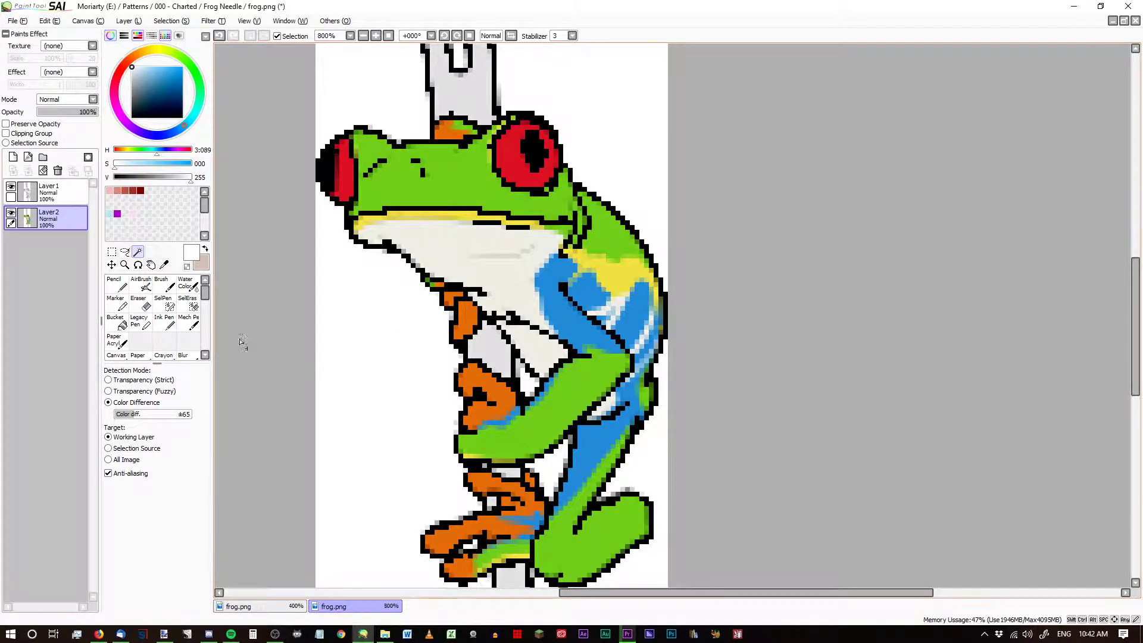
ctrl+click(47, 202)
click(13, 157)
Sample the bright green from the frog's head and lower the coloured frog layer's opacity to 43%.
click(52, 245)
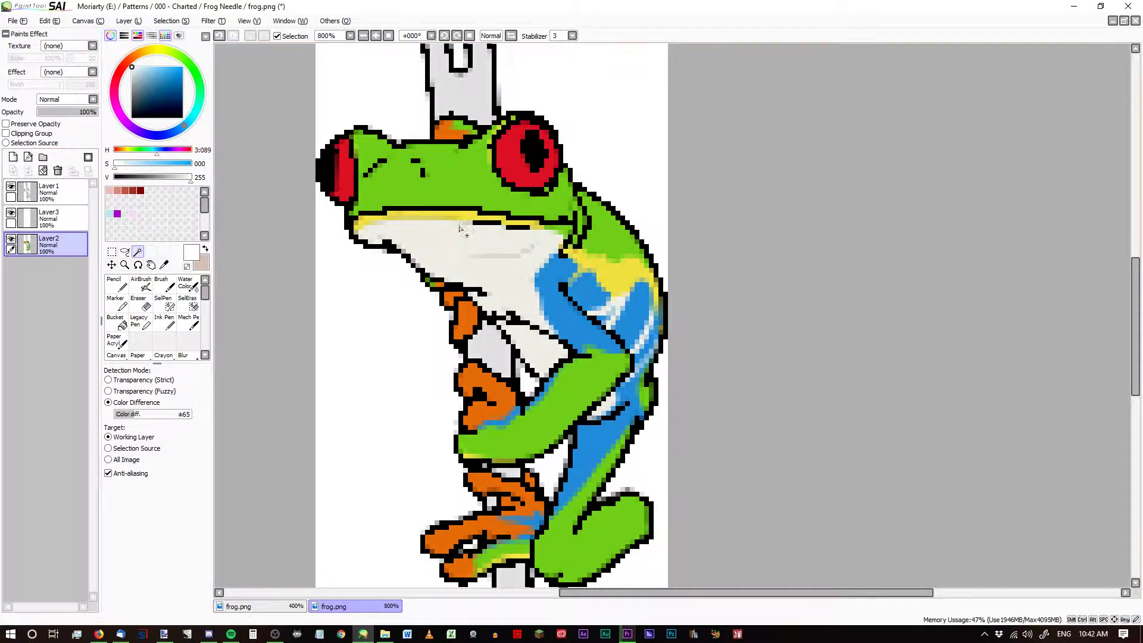
alt+click(451, 177)
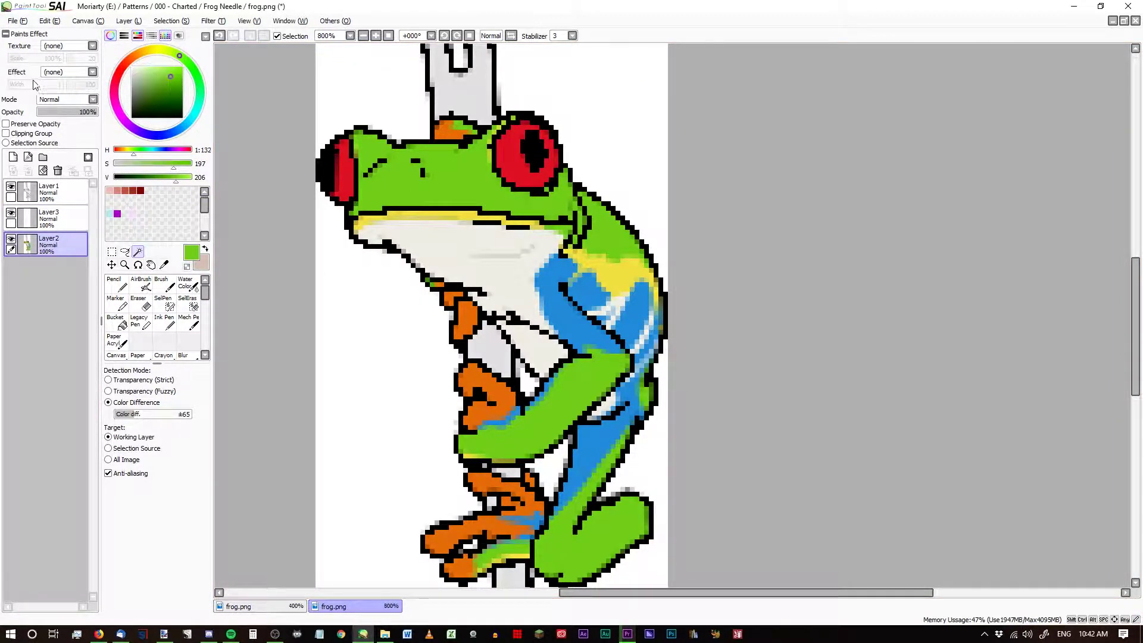
click(62, 113)
drag(62, 113, 66, 113)
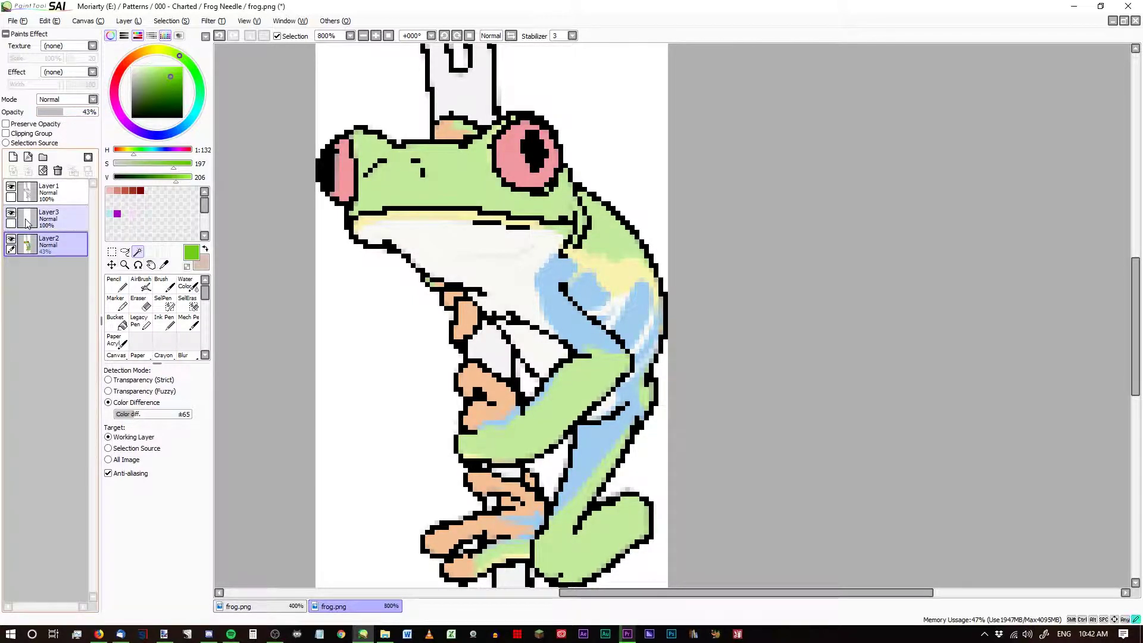
Set up the Bucket to fill the empty middle layer by selection source, with the line-art layer as that source.
click(50, 218)
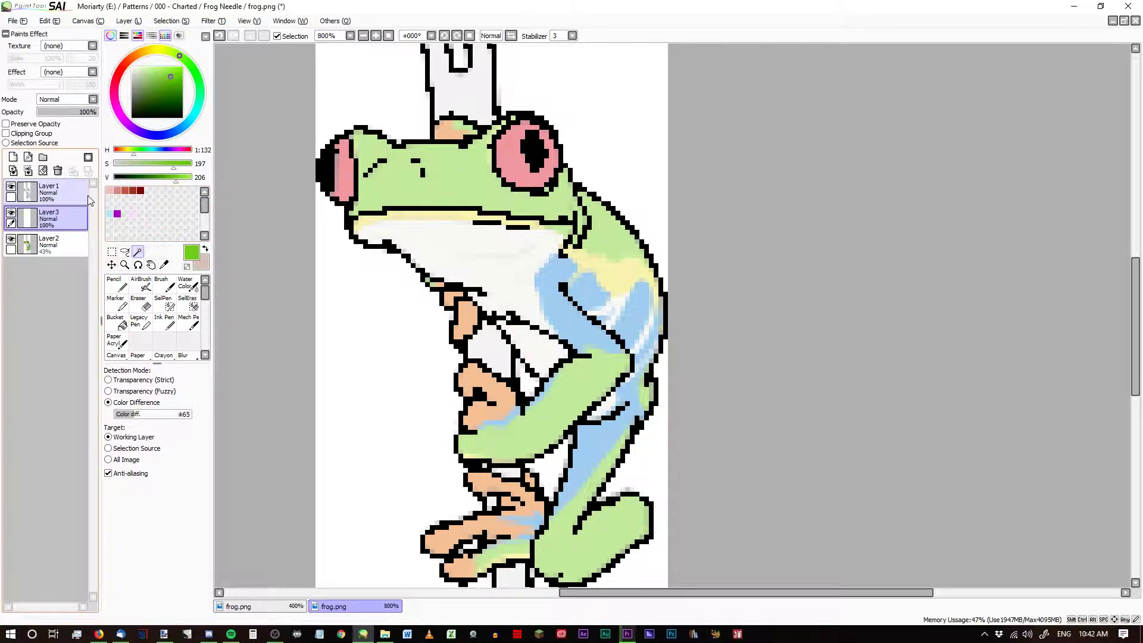
click(117, 286)
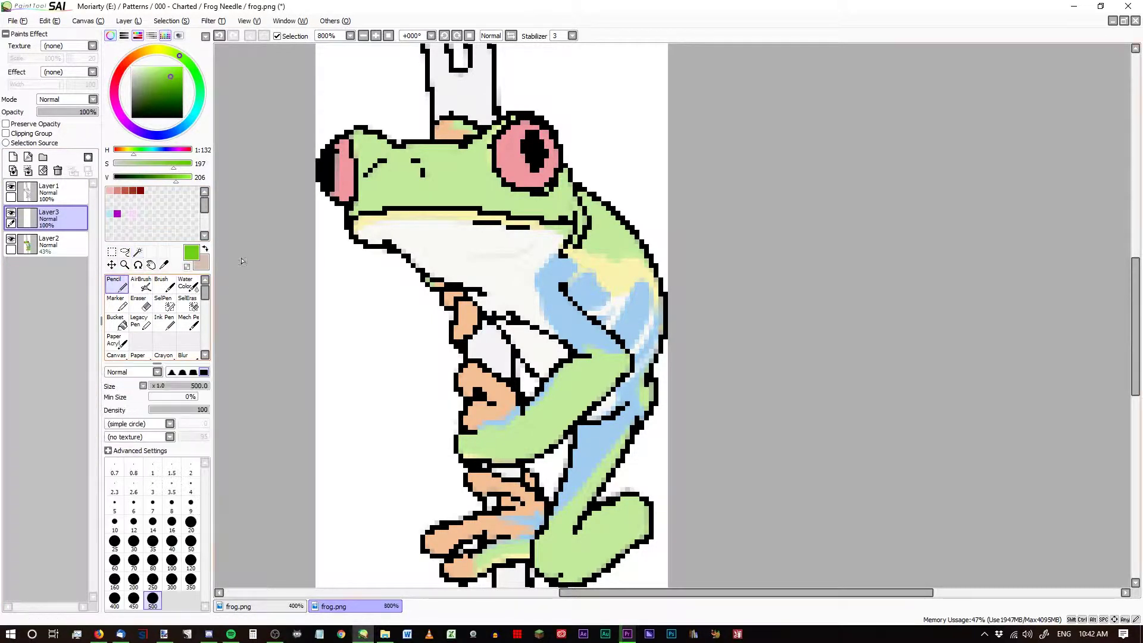
click(122, 324)
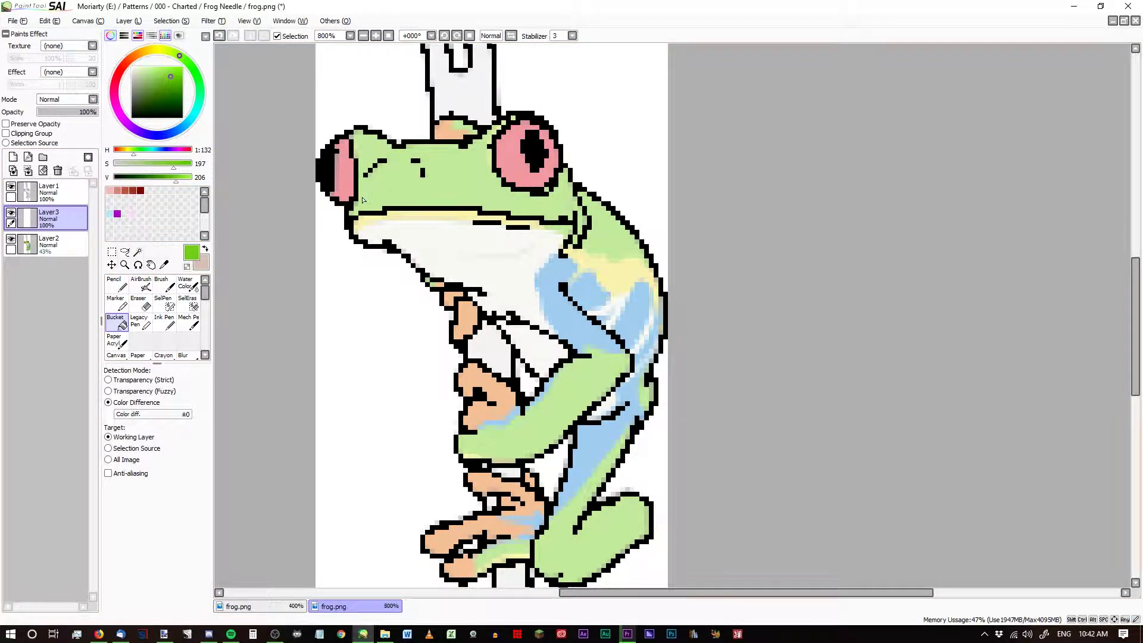
scroll(392, 175, up, 1)
click(382, 174)
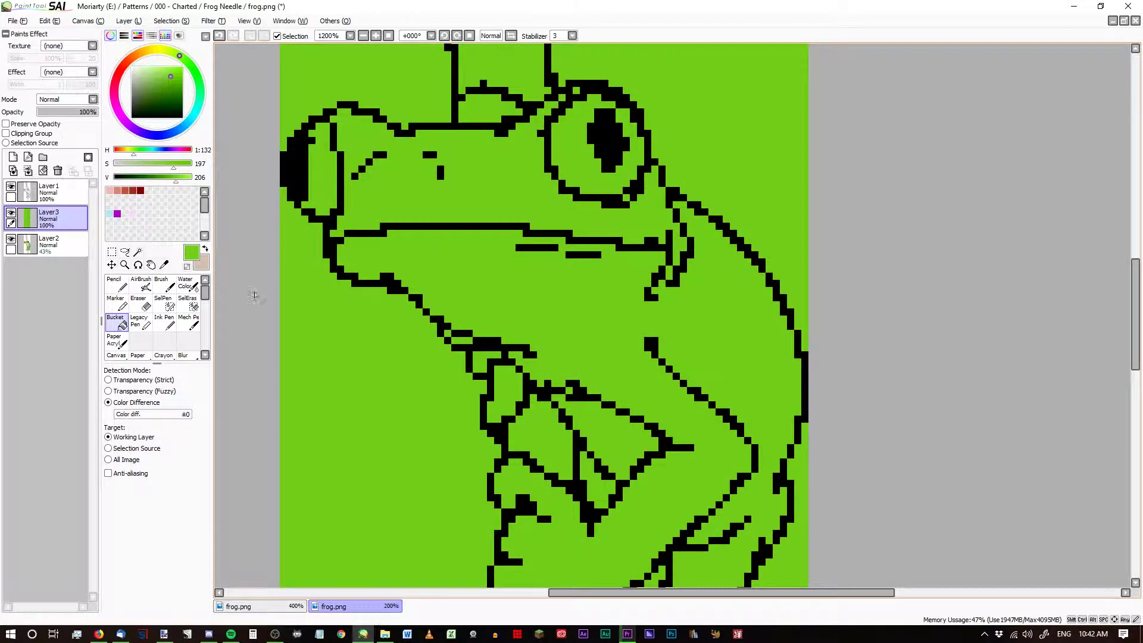
key(ctrl+z)
click(134, 448)
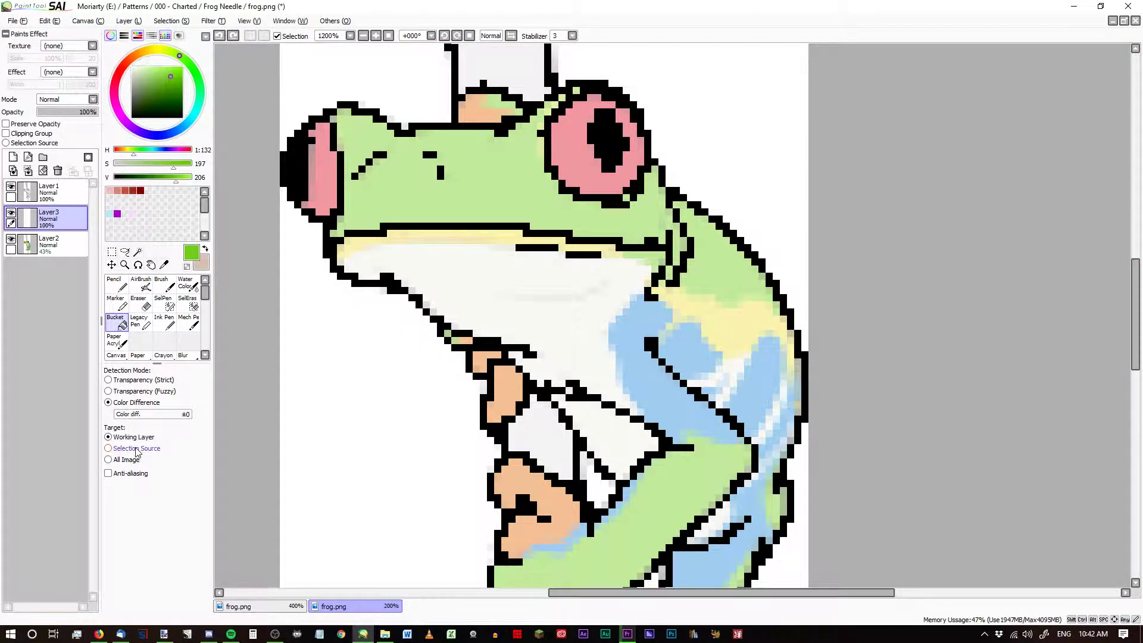
click(51, 192)
click(28, 143)
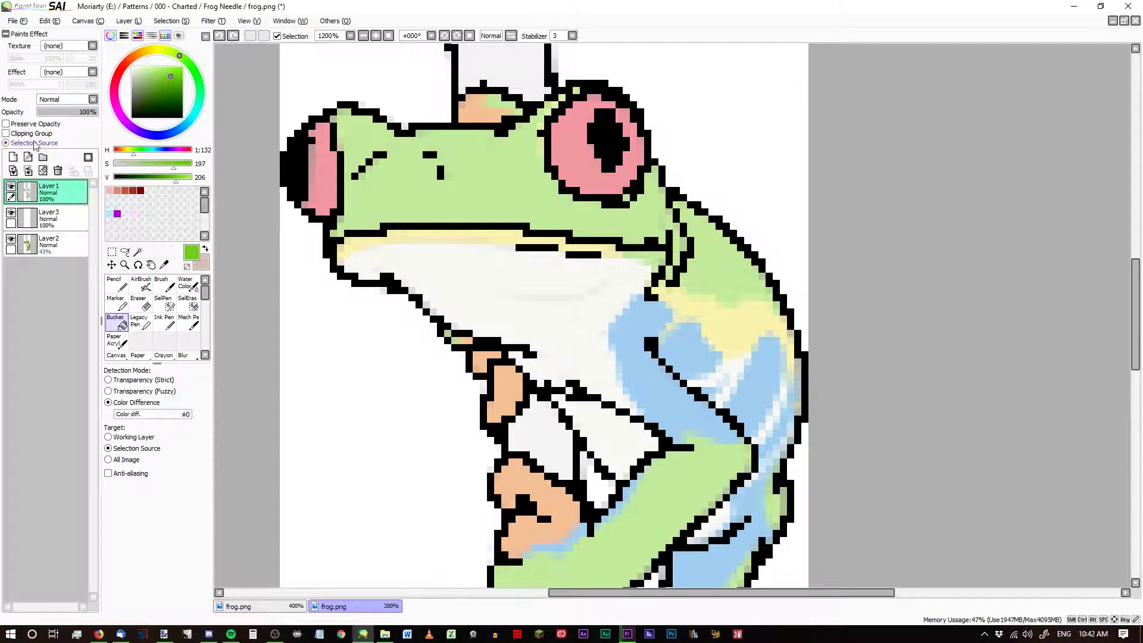
click(50, 218)
Fill the frog's head, body, arms, eyes and fingers with the bright green on the middle layer.
click(438, 195)
click(720, 274)
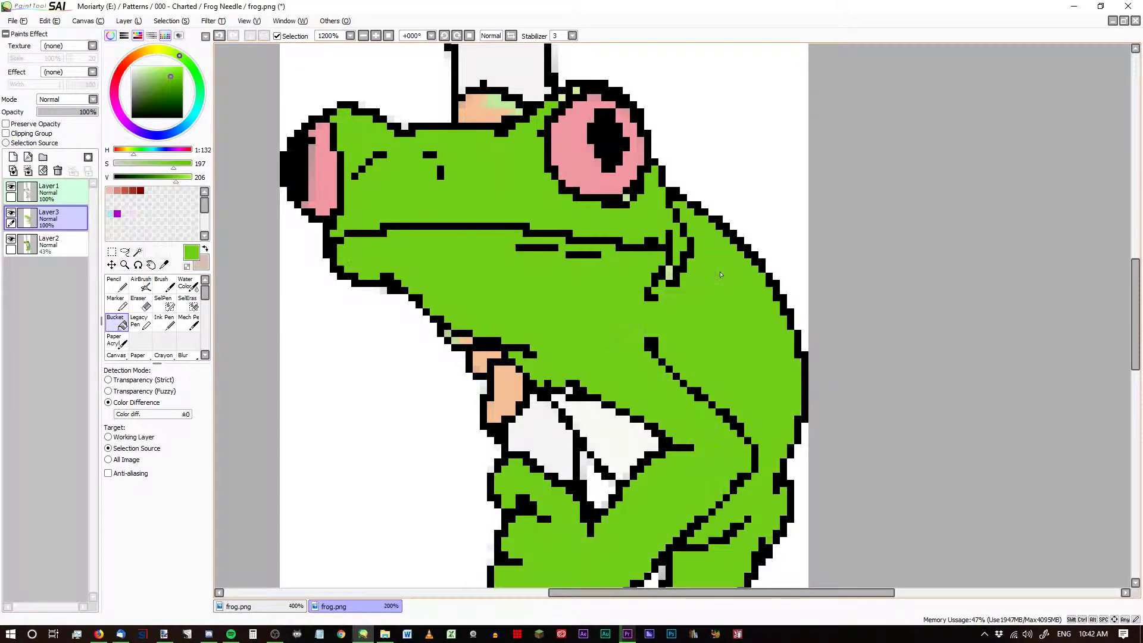
click(605, 419)
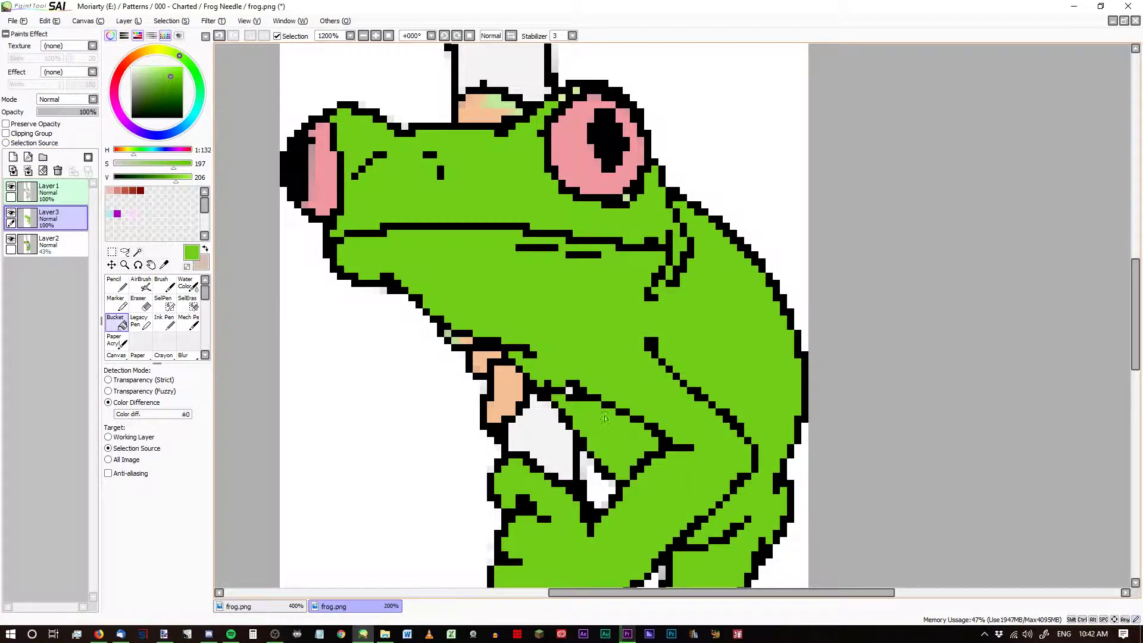
click(495, 397)
click(485, 362)
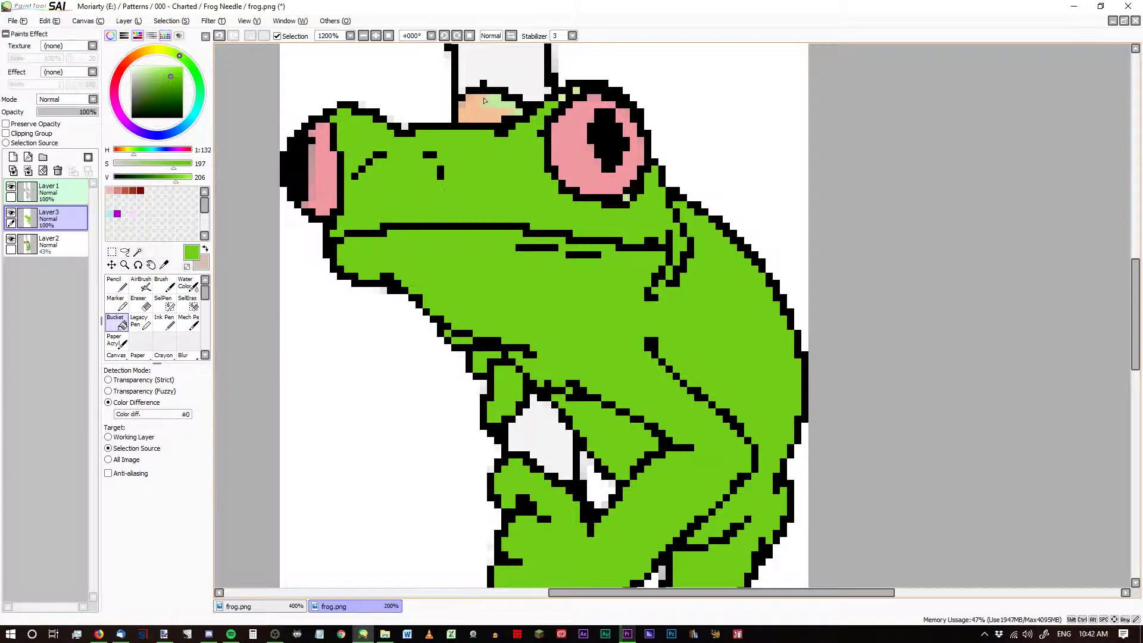
click(483, 100)
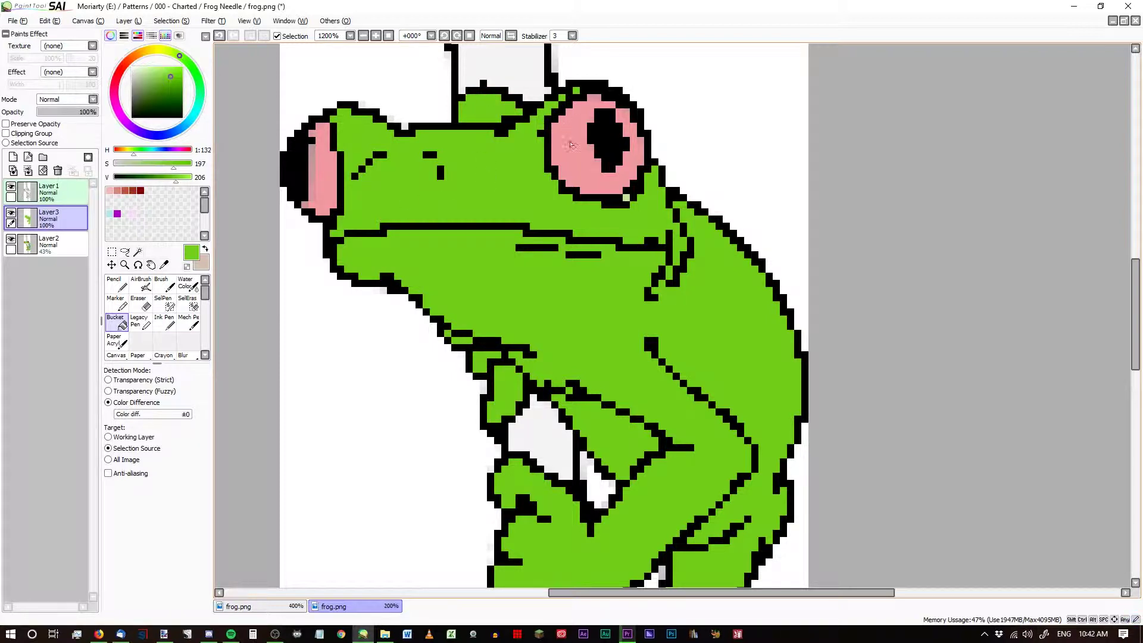
click(564, 173)
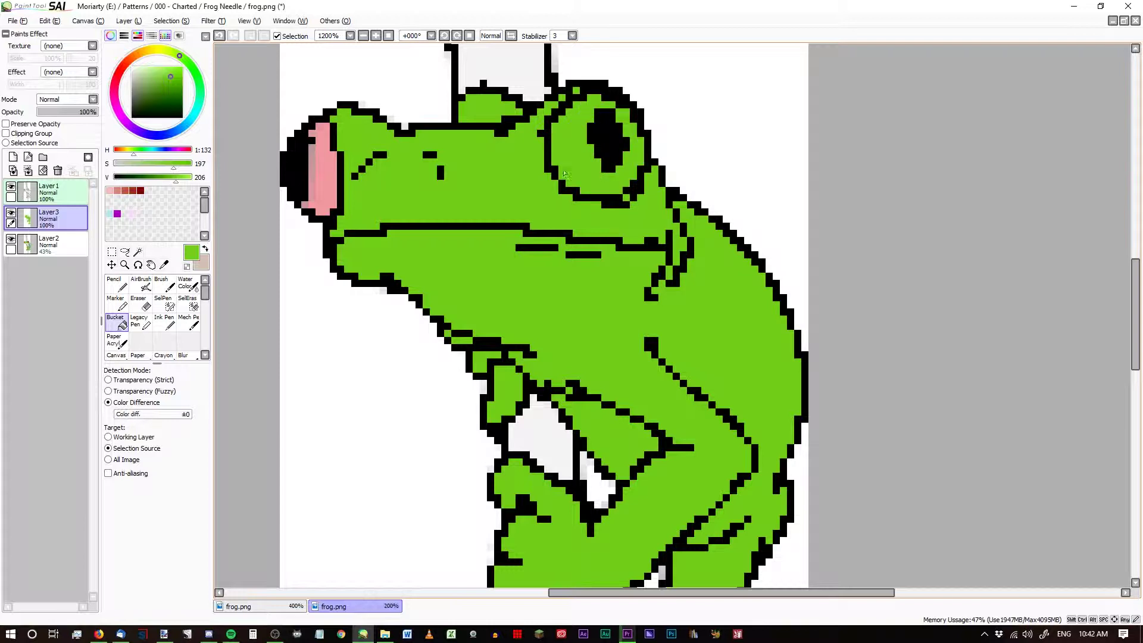
click(324, 181)
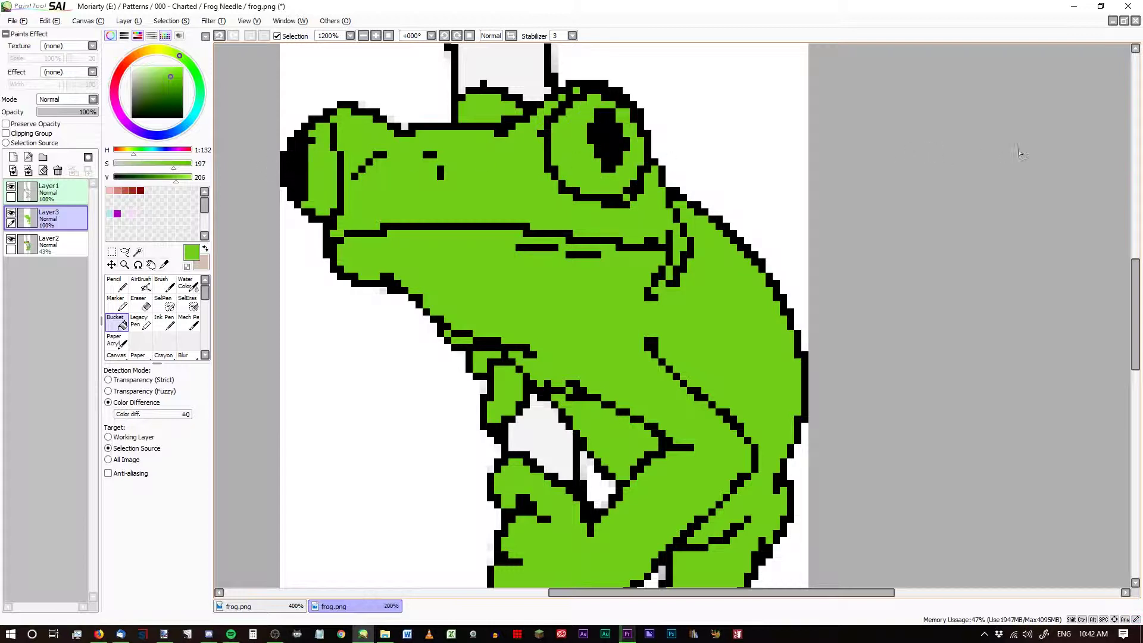
Lower the coloured frog layer's opacity to 28% and fill the webbed foot and its small toe green on the fill layer.
drag(1136, 291, 1121, 341)
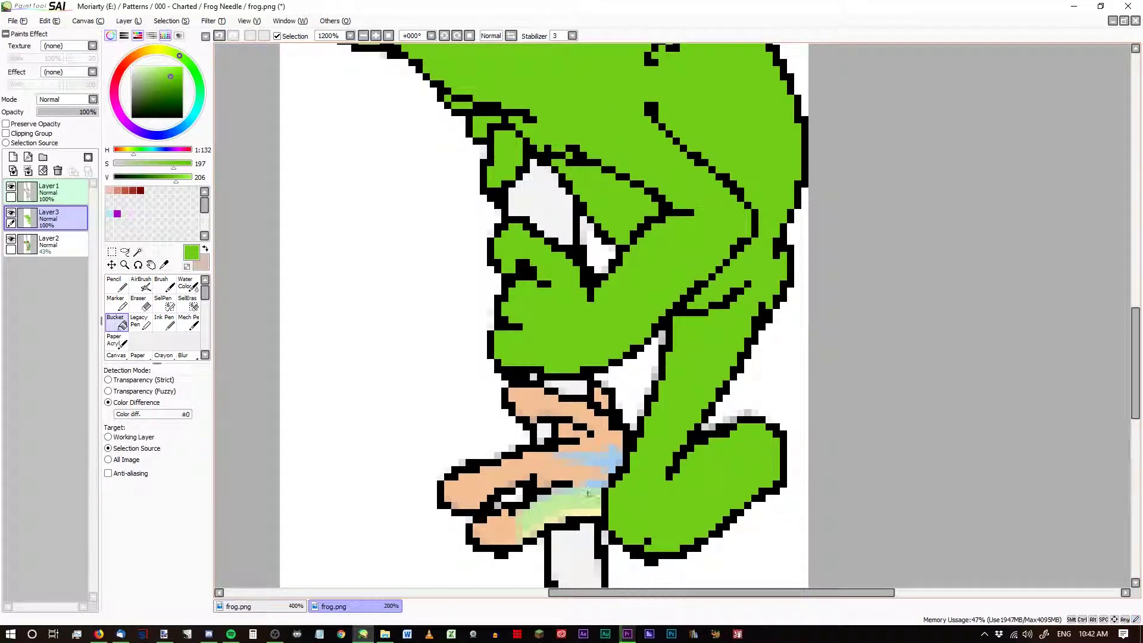
click(50, 243)
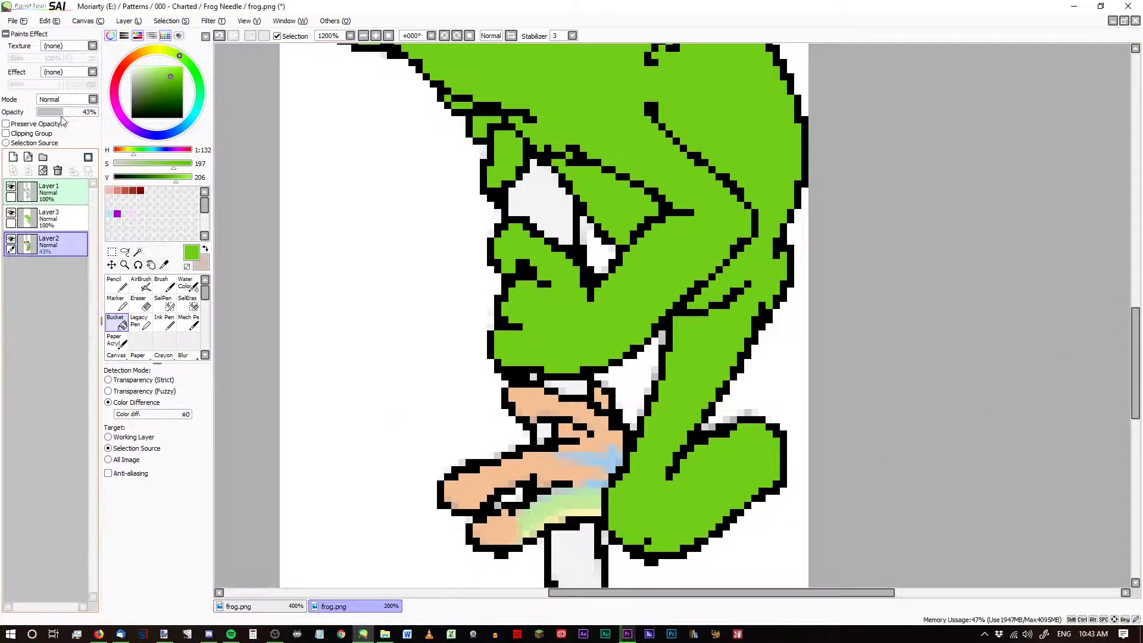
mouse_move(62, 114)
mouse_down()
mouse_move(165, 123)
mouse_move(53, 134)
mouse_up()
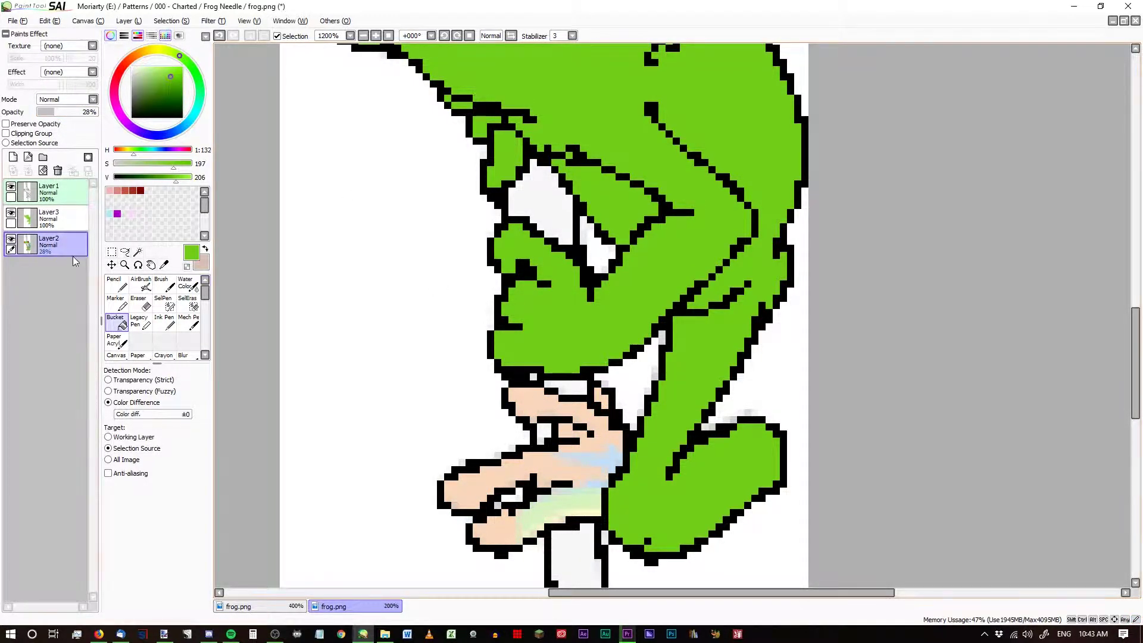
click(49, 218)
click(564, 476)
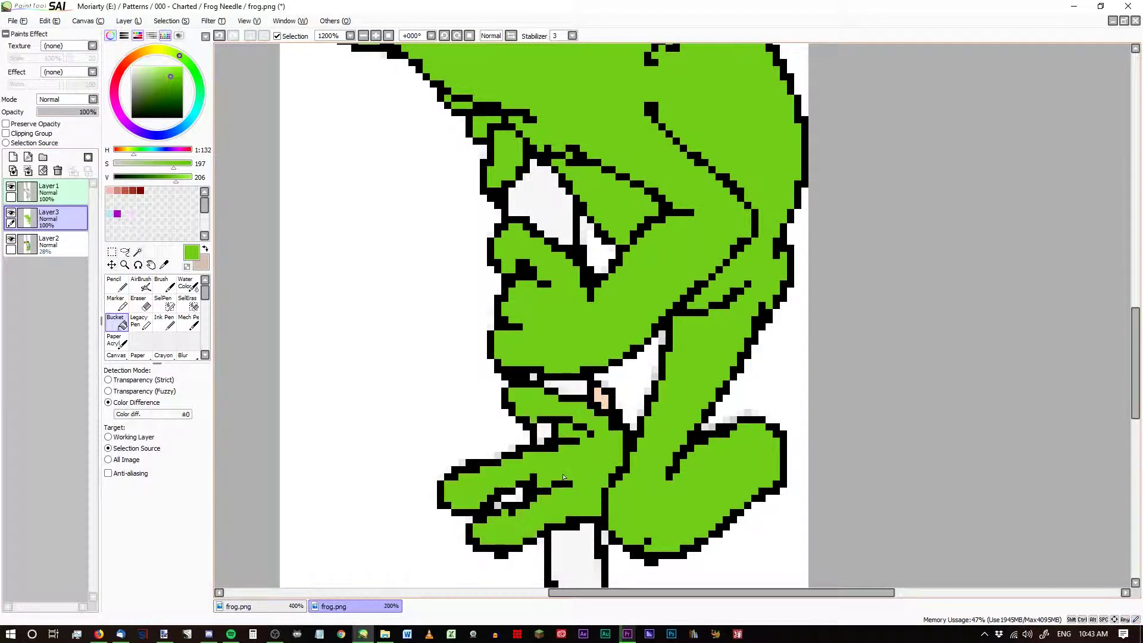
click(604, 399)
scroll(699, 397, down, 4)
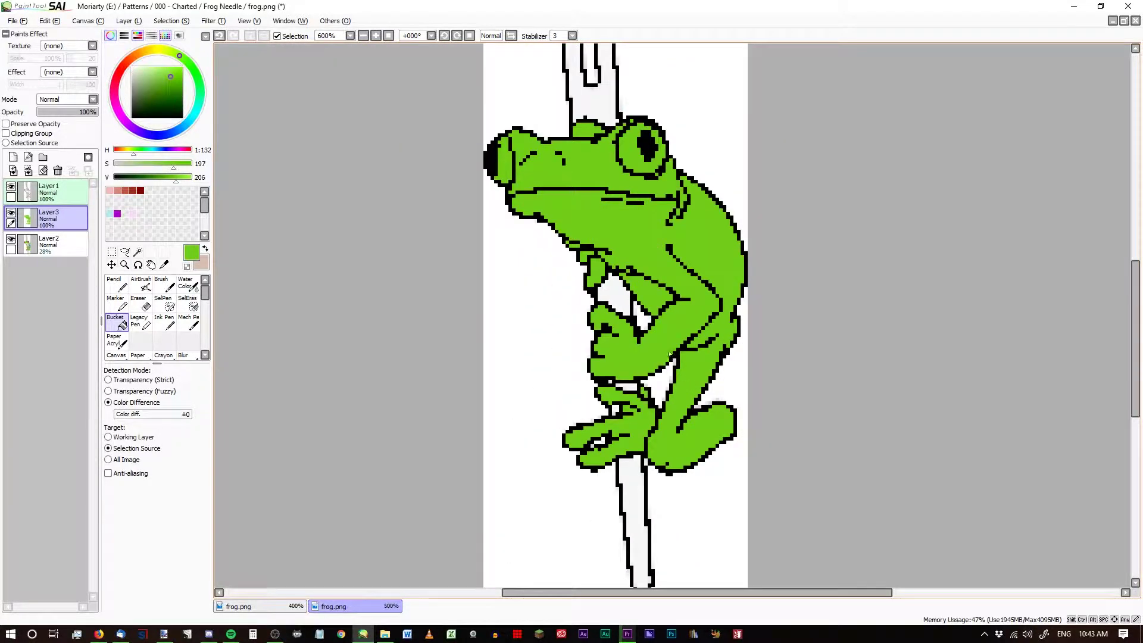
Hide the green fill layer and restore the coloured frog layer's opacity to 100%.
scroll(620, 236, up, 3)
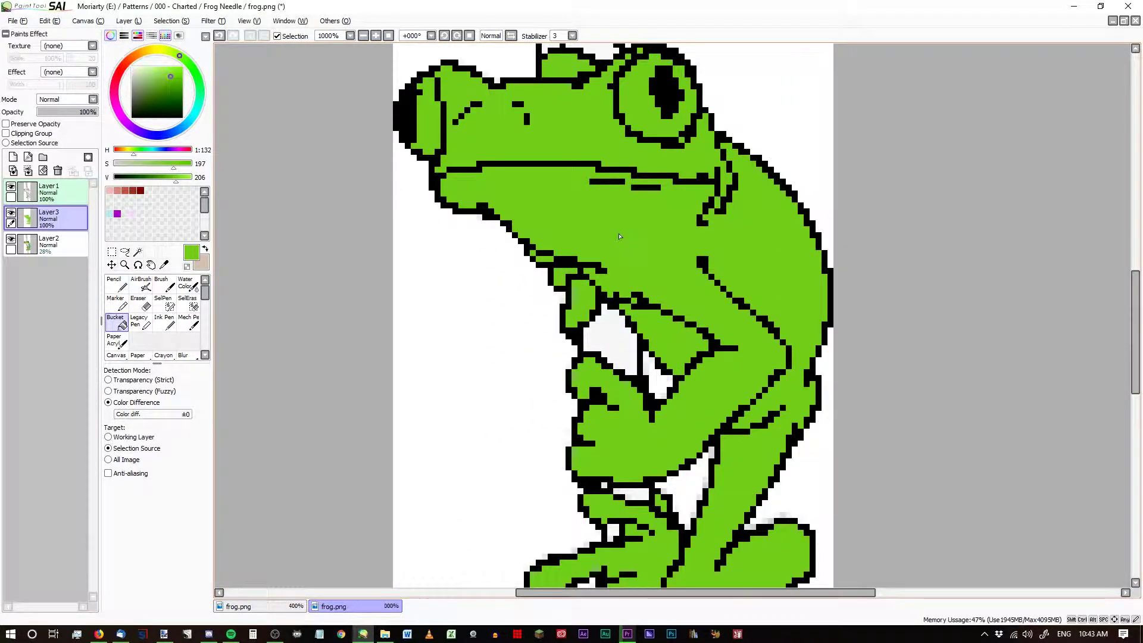
click(11, 215)
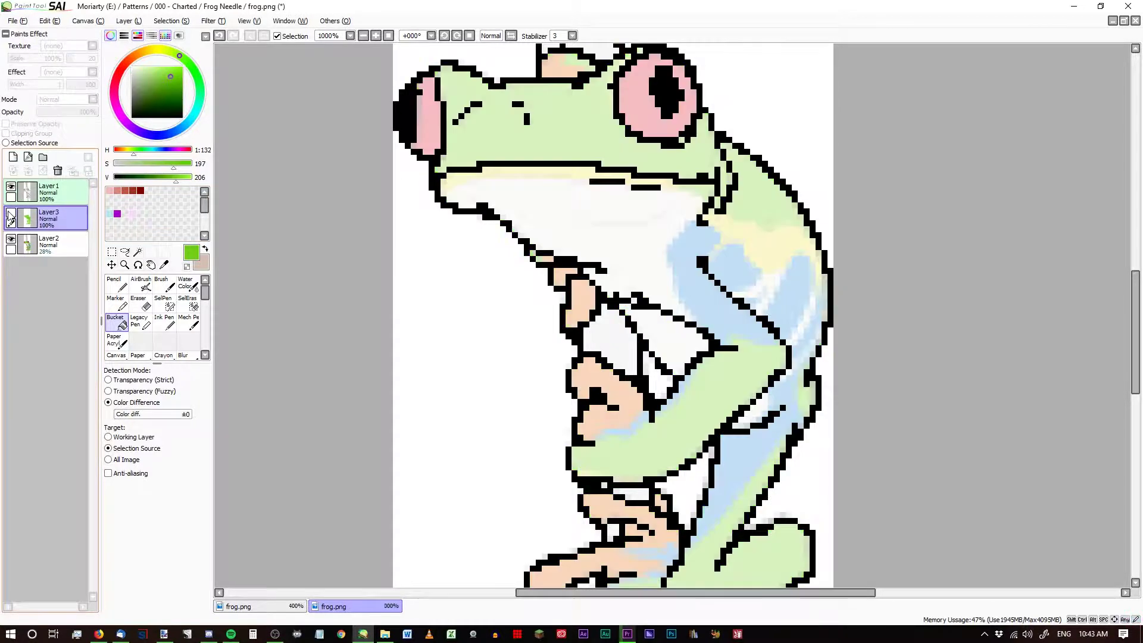
click(58, 256)
drag(65, 112, 104, 113)
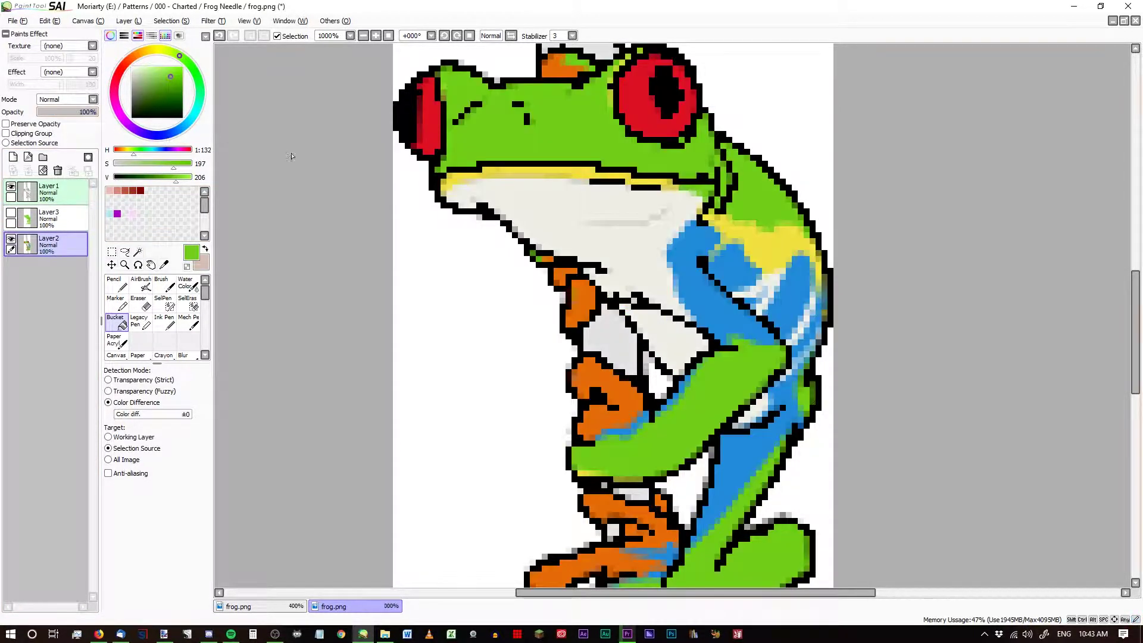
Sample the yellow from the frog's shoulder patch and add a new layer directly above the hidden green fill layer.
scroll(766, 276, up, 3)
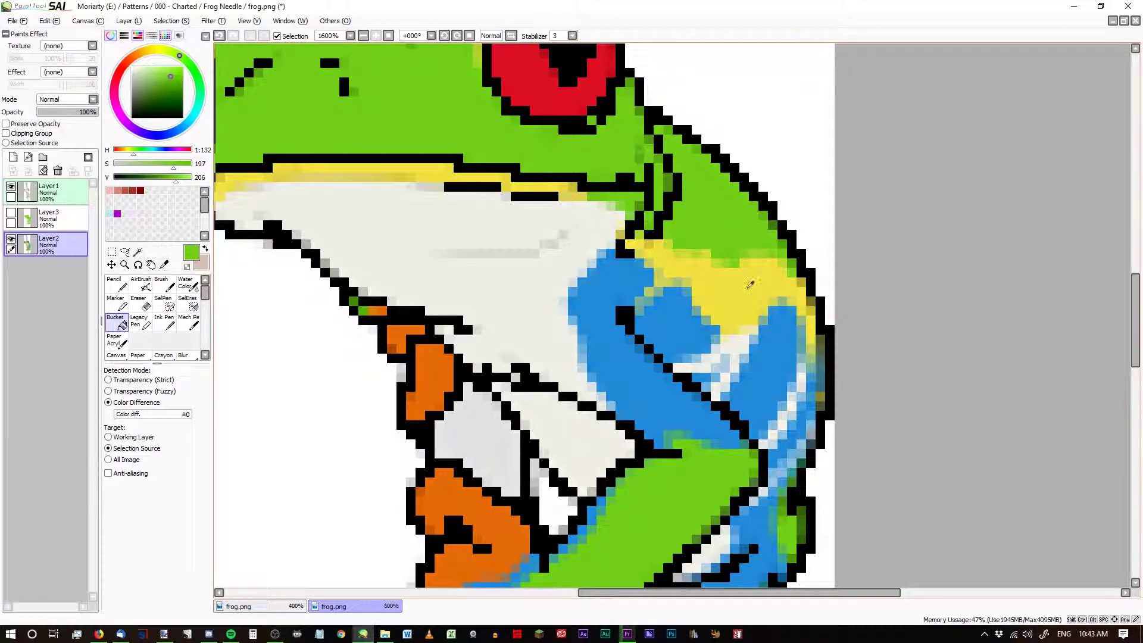
alt+click(749, 287)
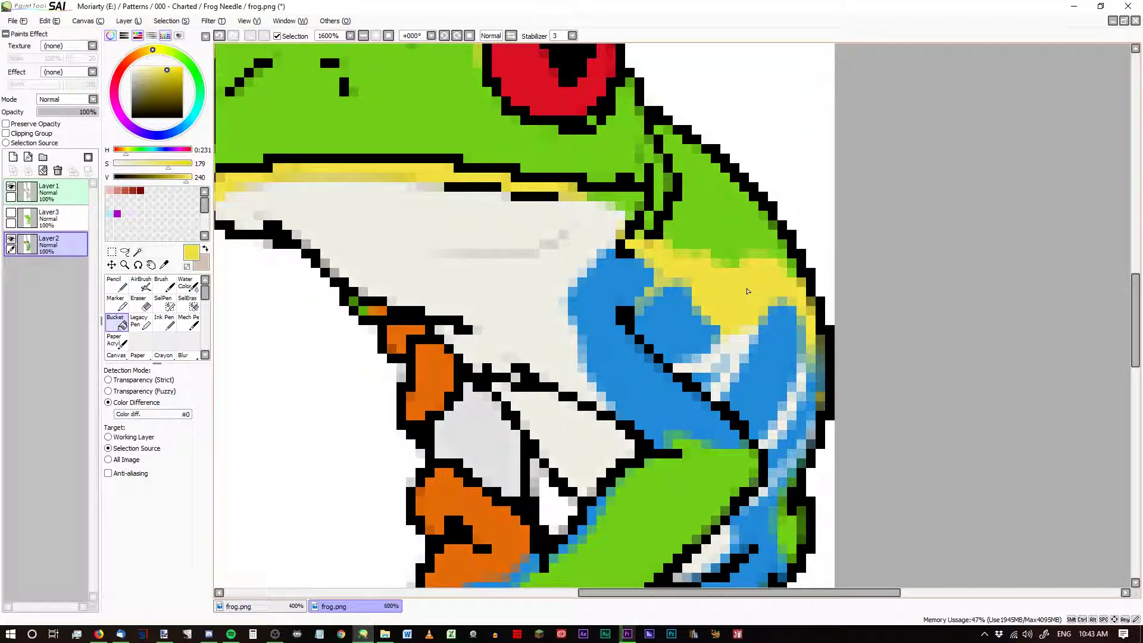
click(60, 218)
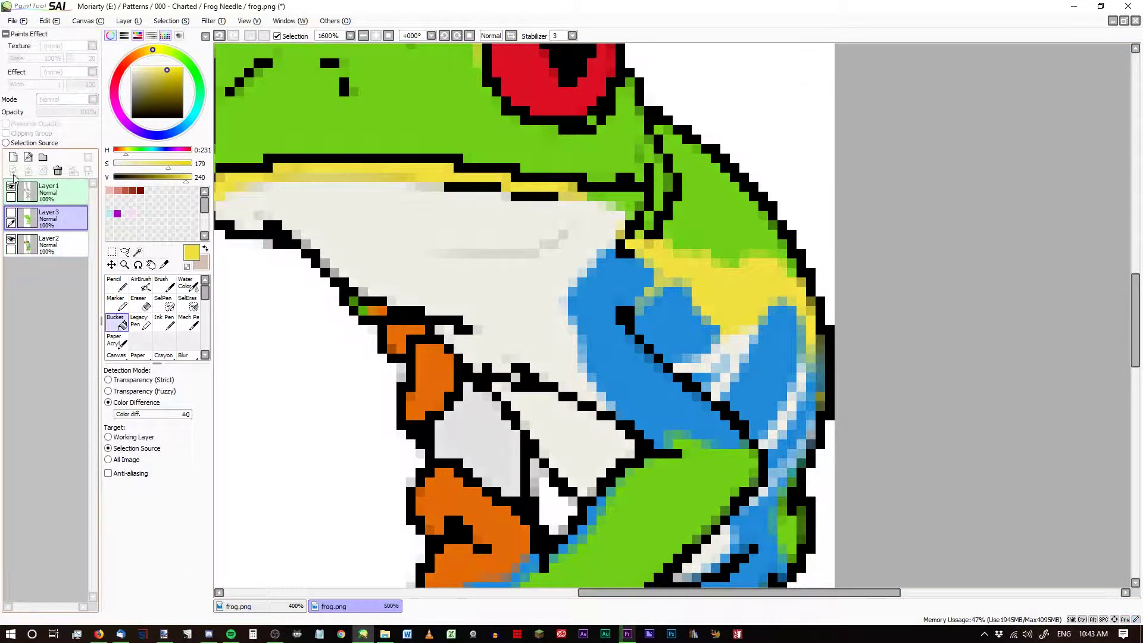
click(13, 157)
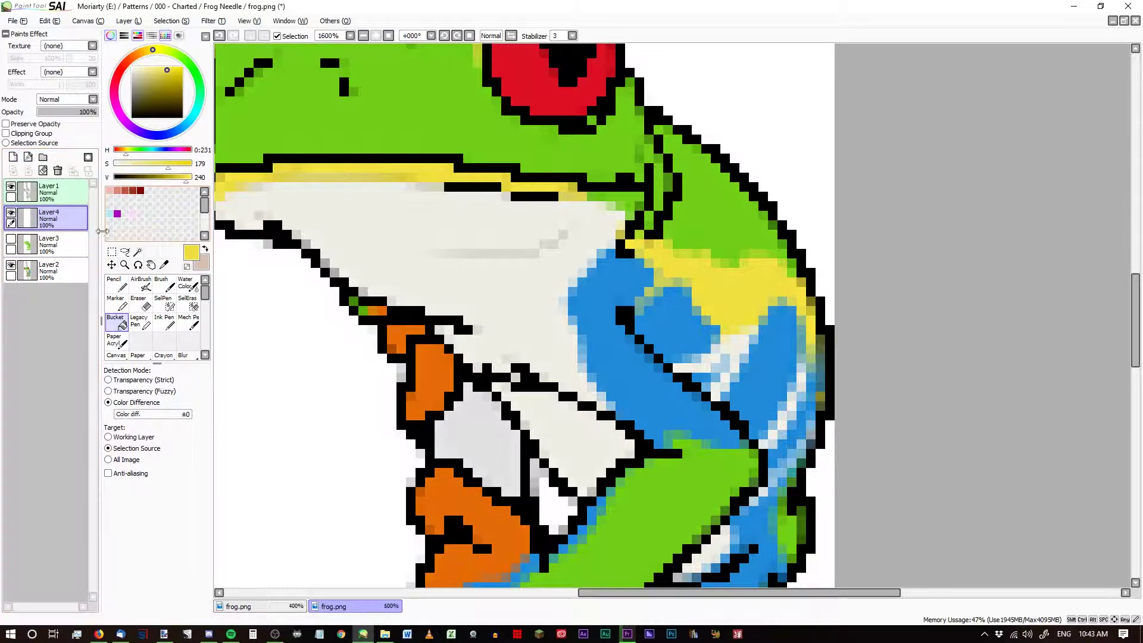
click(11, 240)
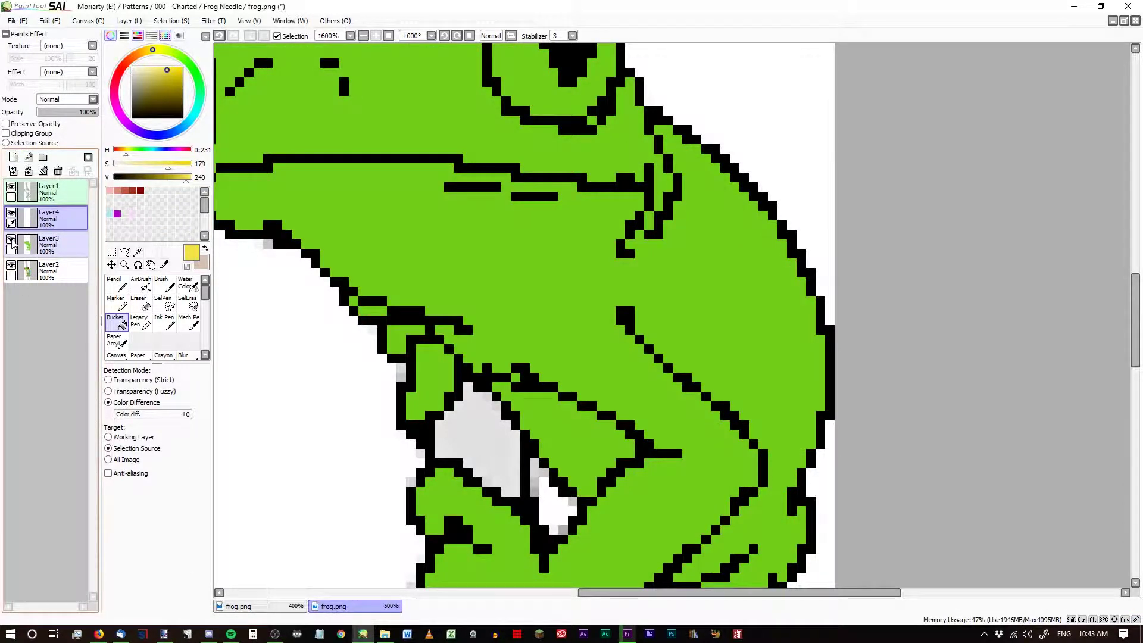
click(11, 240)
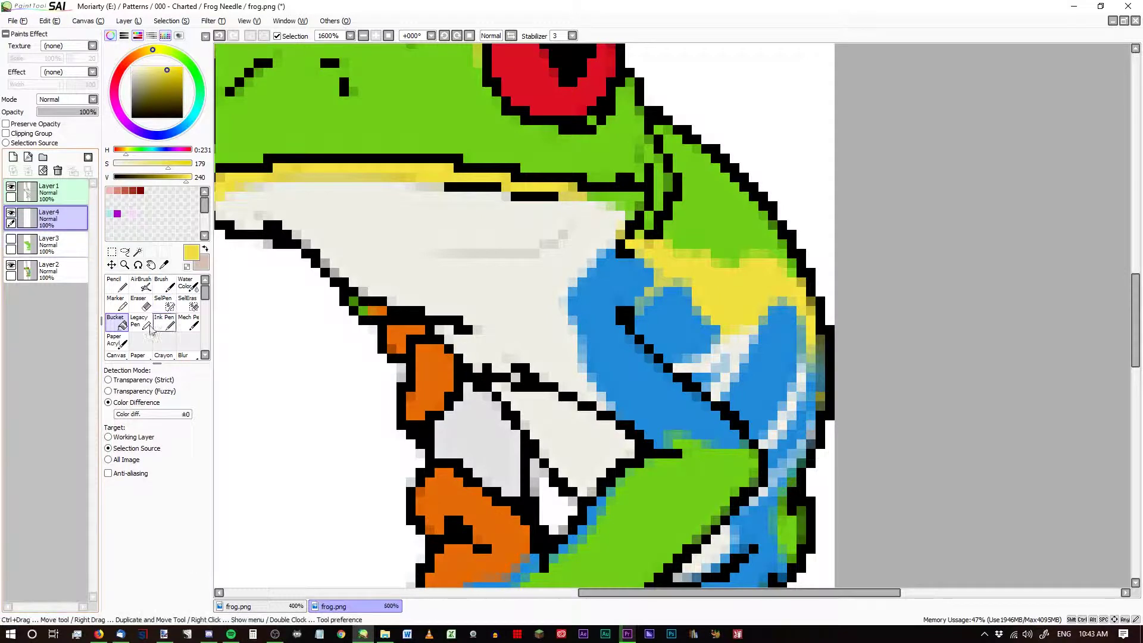
Paint the yellow strip beneath the frog's mouth line on the new layer with the size 3 Legacy Pen, including any missed pixels.
click(140, 322)
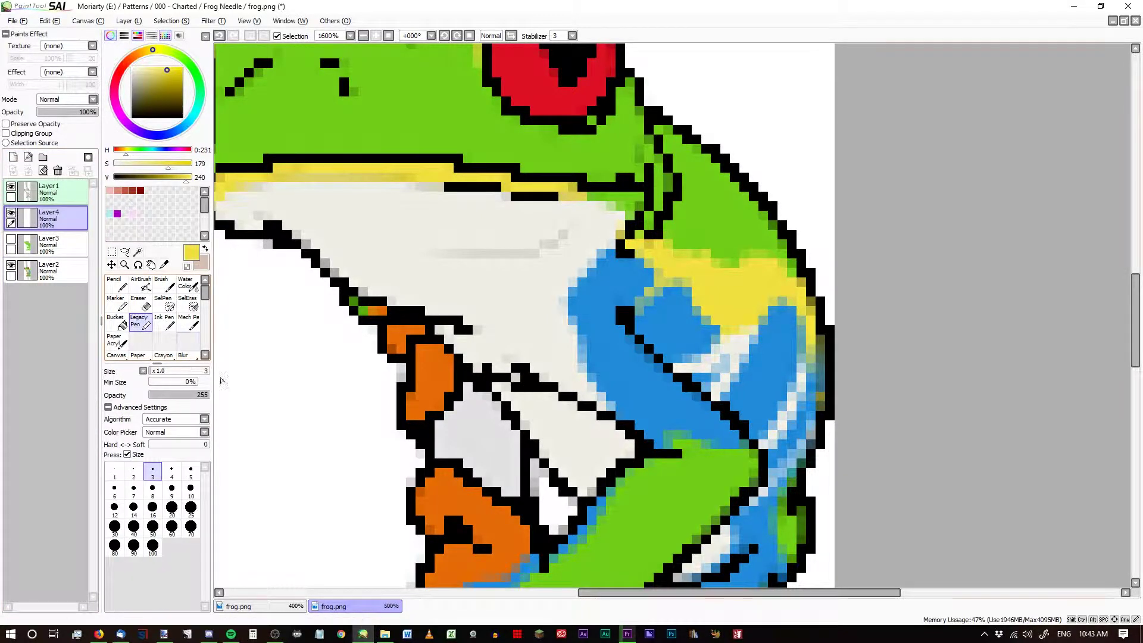
scroll(682, 212, down, 2)
scroll(437, 180, up, 2)
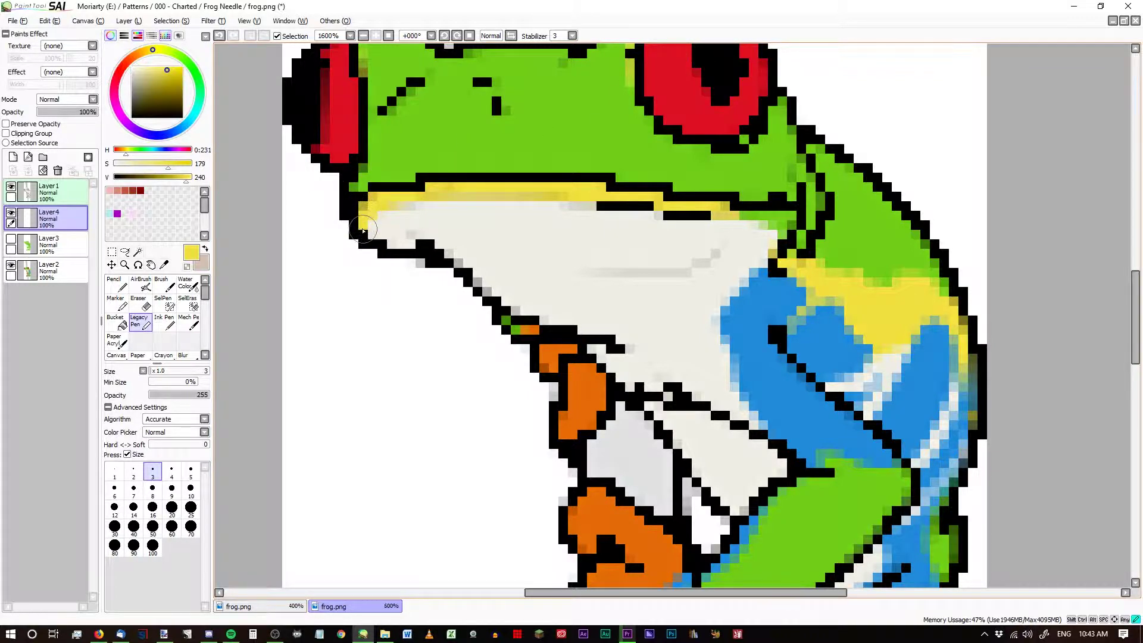
click(361, 204)
mouse_move(395, 198)
mouse_down()
mouse_move(372, 208)
mouse_move(410, 206)
mouse_move(381, 203)
mouse_move(417, 189)
mouse_move(613, 190)
mouse_move(485, 191)
mouse_move(657, 204)
mouse_up()
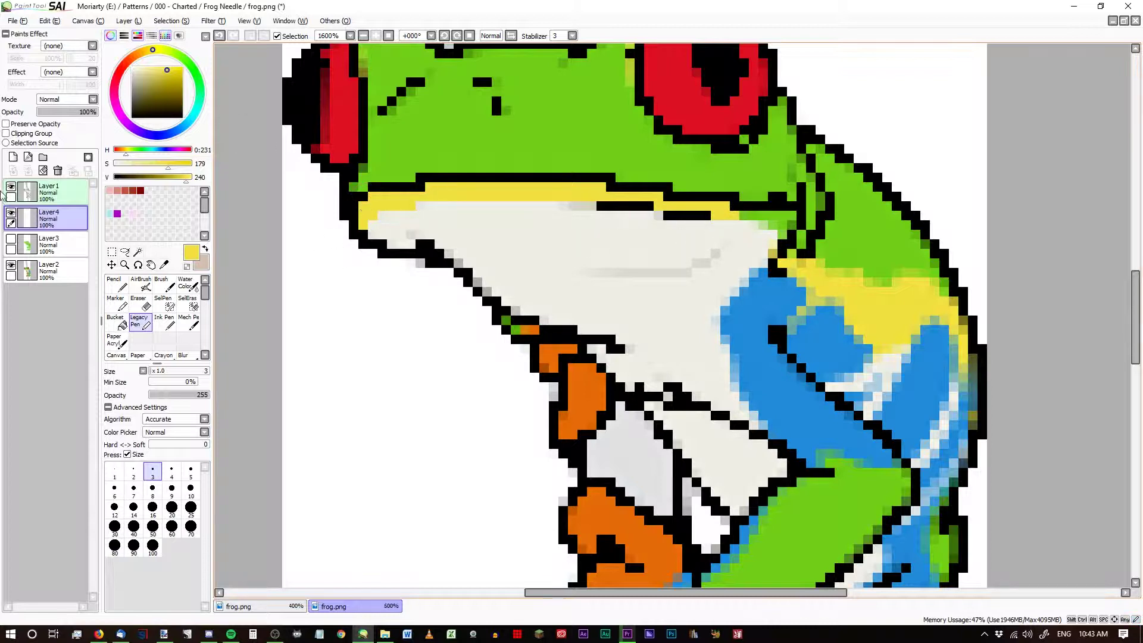
click(11, 239)
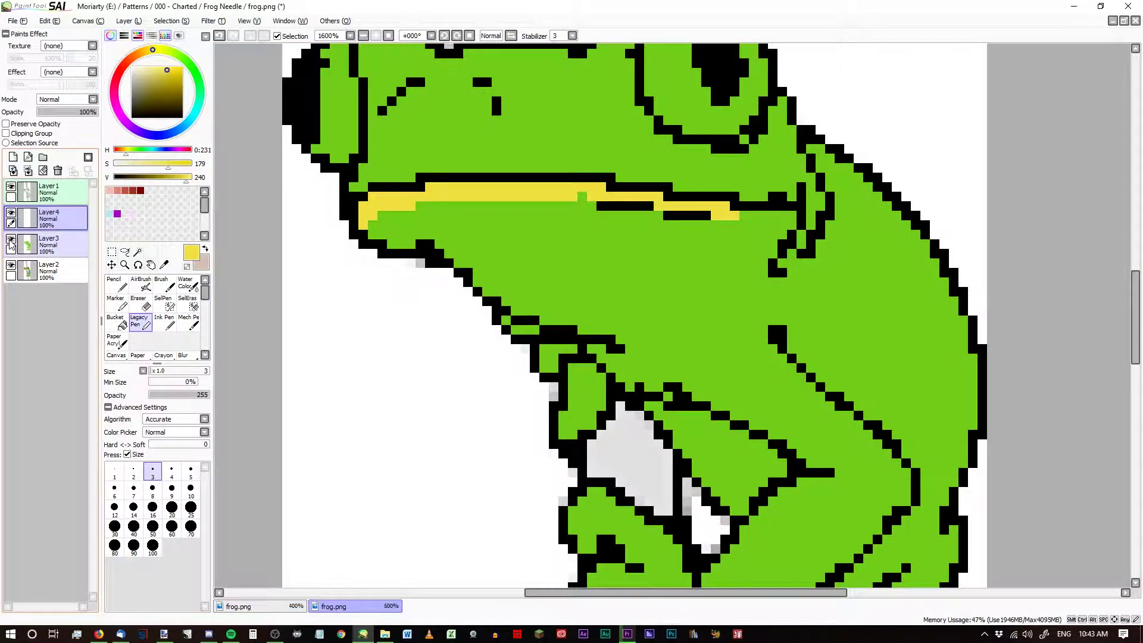
drag(603, 202, 585, 197)
click(12, 240)
Outline the yellow patch on the frog's shoulder and back pixel by pixel, and fill in its interior with the same yellow.
scroll(1065, 407, down, 2)
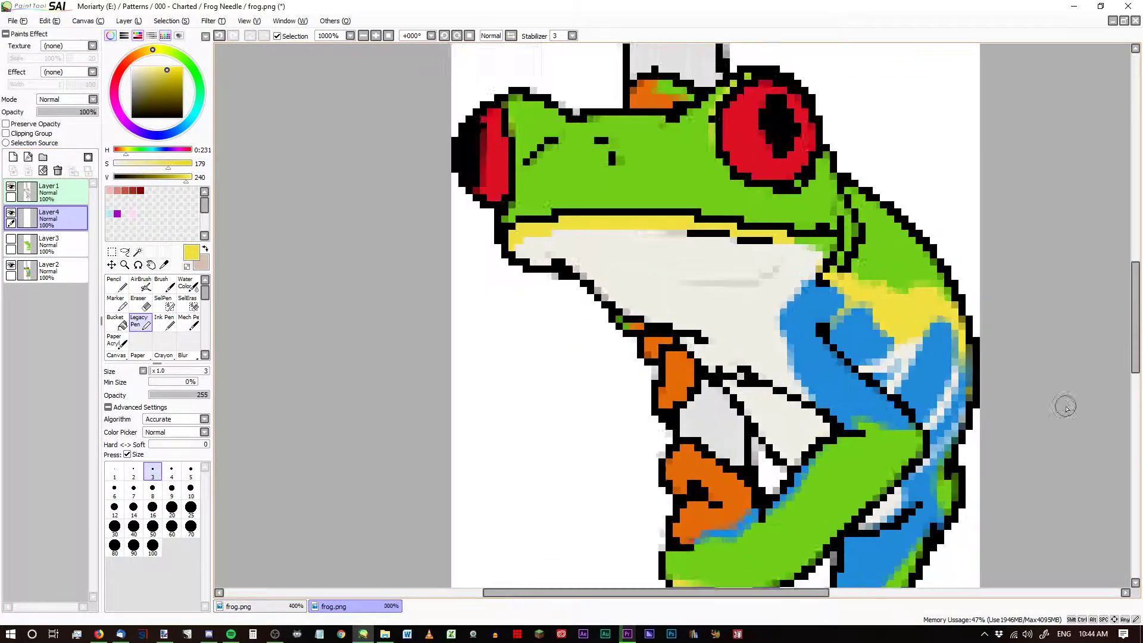
scroll(1066, 406, up, 2)
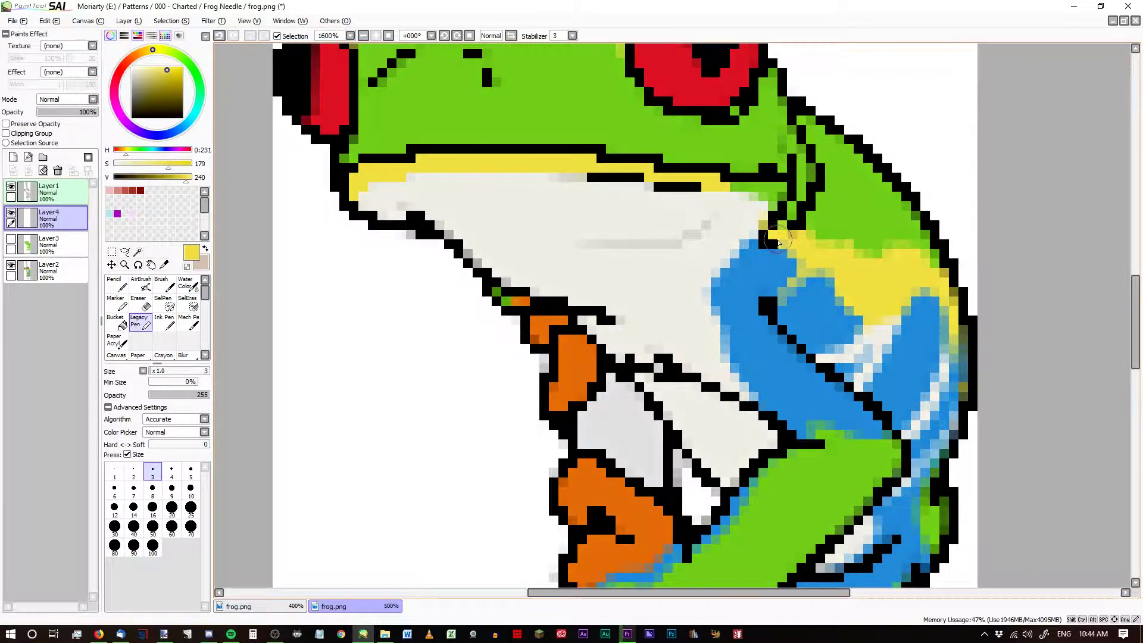
mouse_move(798, 240)
mouse_down()
mouse_move(863, 261)
mouse_move(915, 257)
mouse_move(937, 285)
mouse_move(938, 274)
mouse_move(951, 309)
mouse_move(946, 290)
mouse_move(959, 307)
mouse_move(955, 294)
mouse_move(961, 336)
mouse_up()
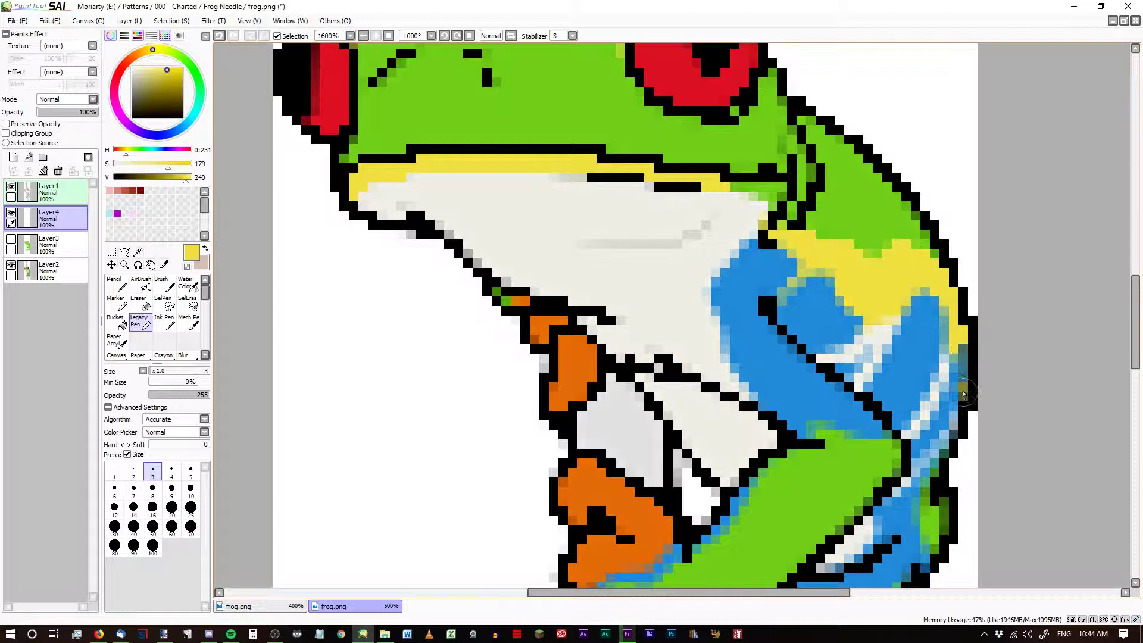
drag(963, 392, 964, 402)
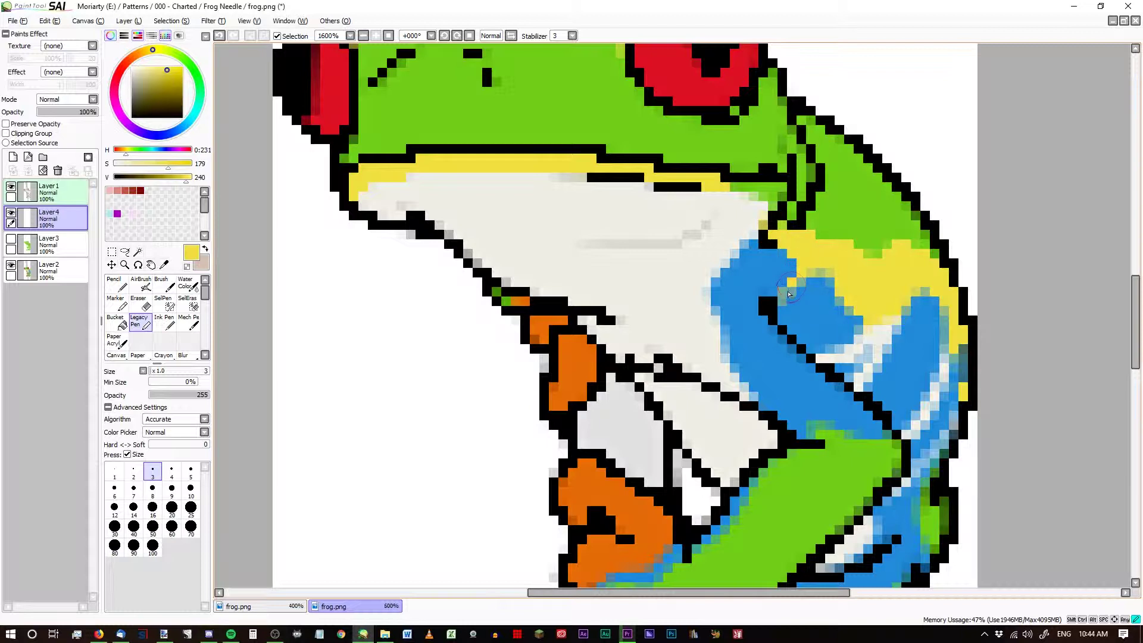
mouse_move(778, 305)
mouse_down()
mouse_move(827, 275)
mouse_move(847, 306)
mouse_move(887, 325)
mouse_move(875, 325)
mouse_move(930, 286)
mouse_move(949, 340)
mouse_up()
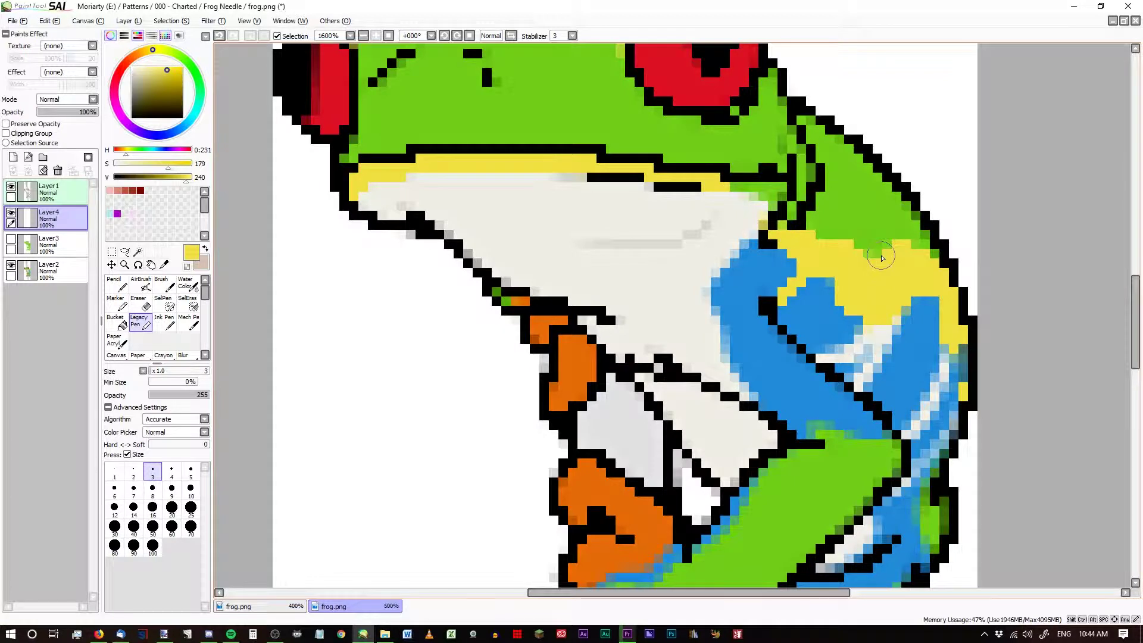
click(11, 241)
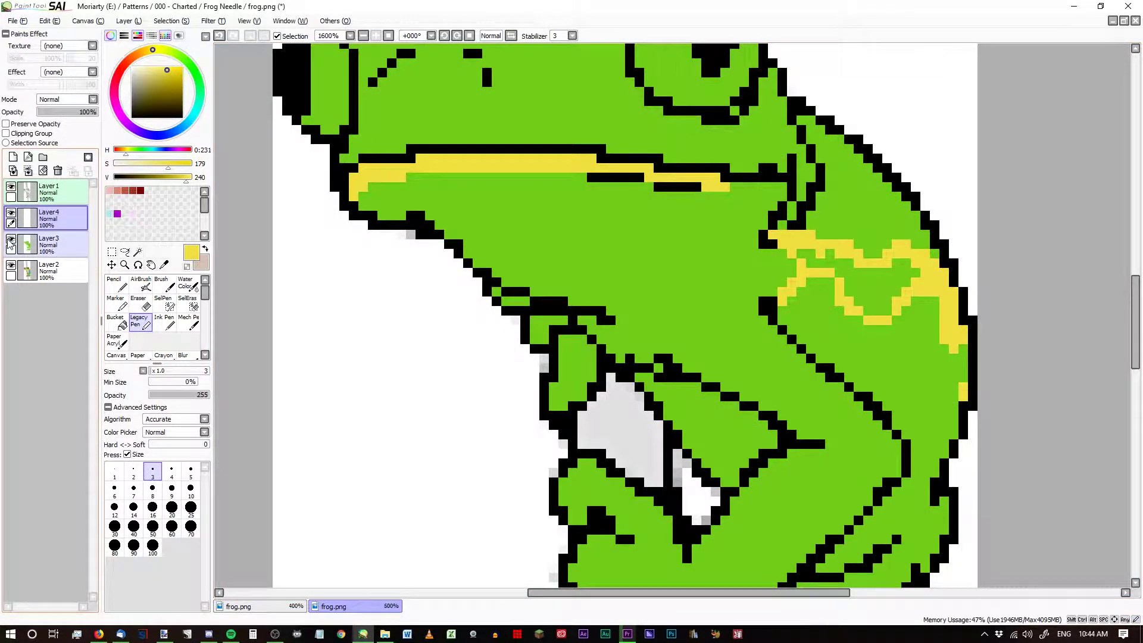
mouse_move(831, 265)
mouse_down()
mouse_move(798, 253)
mouse_move(842, 262)
mouse_move(857, 297)
mouse_move(877, 308)
mouse_move(902, 277)
mouse_move(880, 273)
mouse_move(874, 291)
mouse_move(943, 295)
mouse_move(930, 301)
mouse_move(952, 309)
mouse_up()
Compare the painted yellow areas with the coloured frog by toggling the green fill layer's visibility, ending with it hidden.
scroll(805, 163, down, 2)
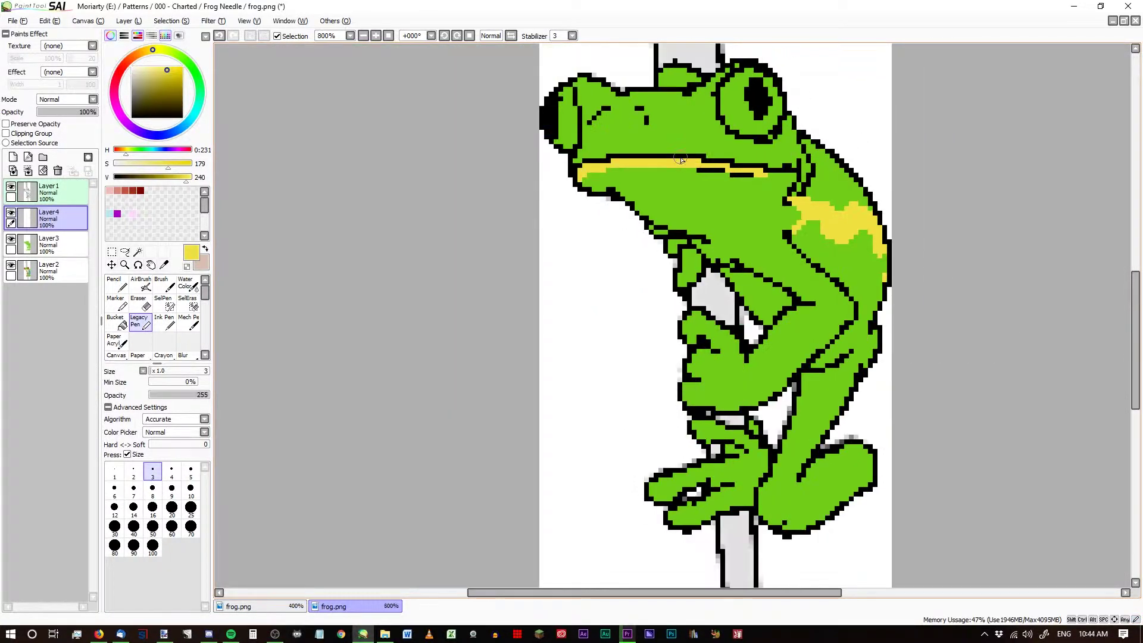
click(11, 238)
click(12, 240)
click(12, 241)
click(12, 241)
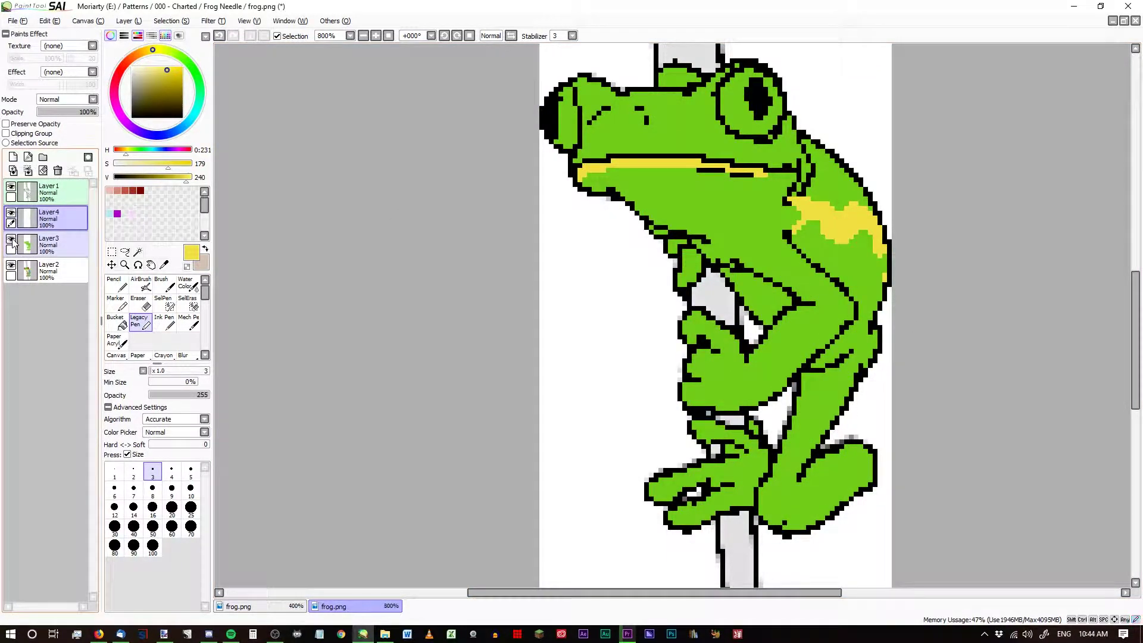
click(12, 241)
click(12, 241)
click(12, 241)
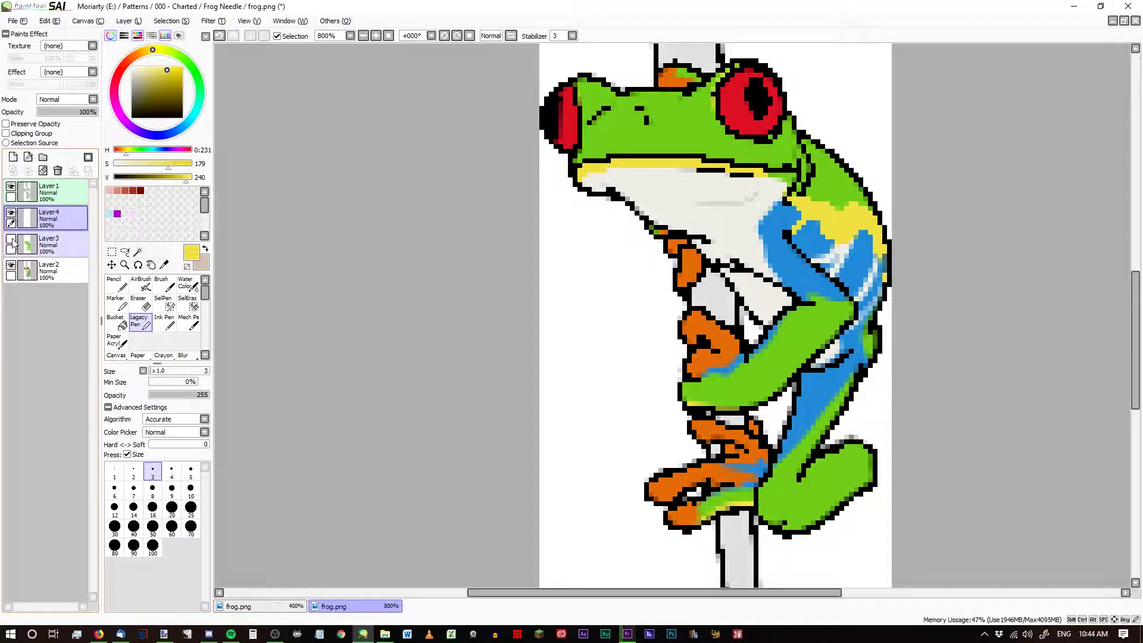
Paint the thin yellow edge along the underside of the frog's forearm near the wrist.
scroll(825, 576, down, 3)
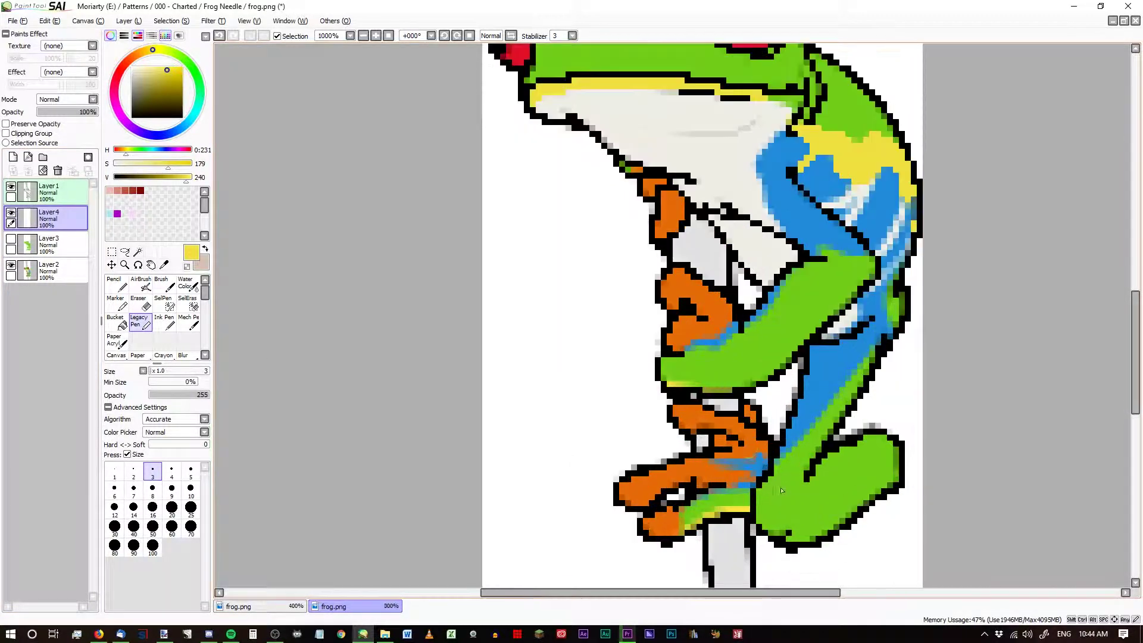
scroll(748, 443, up, 1)
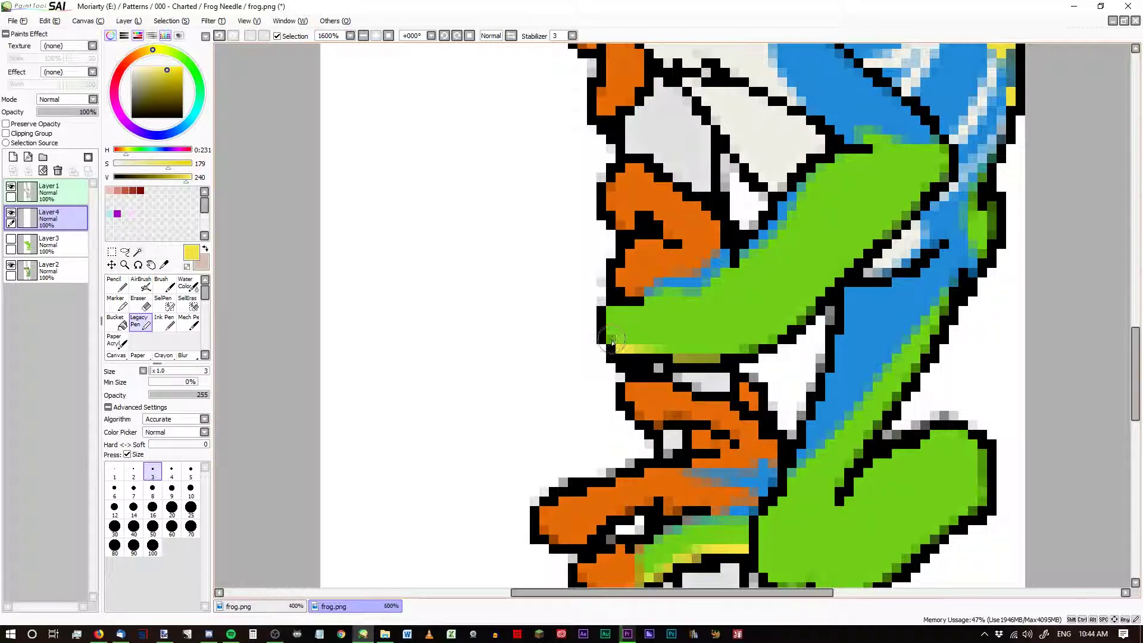
drag(612, 342, 720, 359)
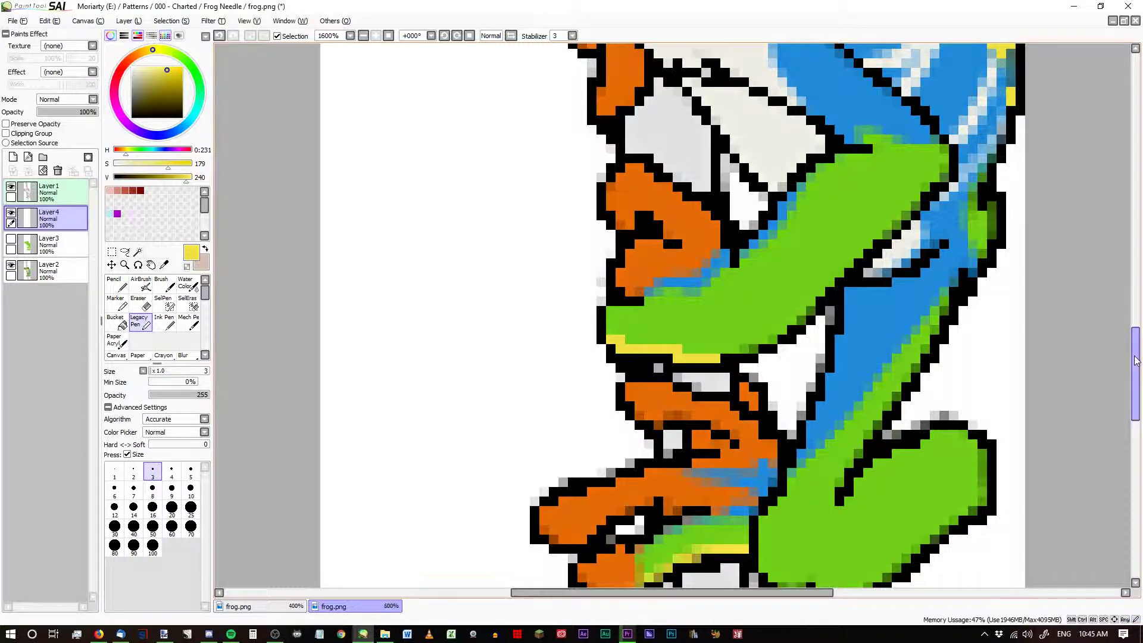
Paint the thin yellow edge along the underside of the green part of the frog's lowest foot on the pole.
drag(1135, 357, 1135, 375)
mouse_move(653, 489)
mouse_down()
mouse_move(701, 453)
mouse_move(689, 450)
mouse_move(748, 450)
mouse_move(670, 460)
mouse_move(638, 490)
mouse_up()
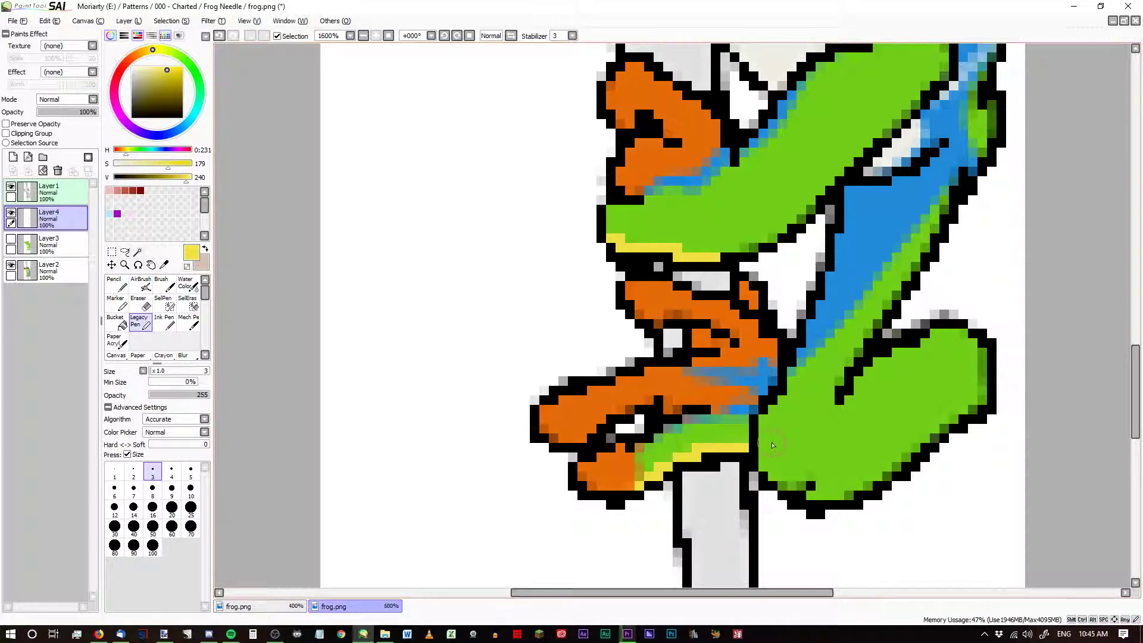
Sample the blue from the frog's upper arm and add a new layer directly above the green fill layer.
scroll(608, 201, down, 3)
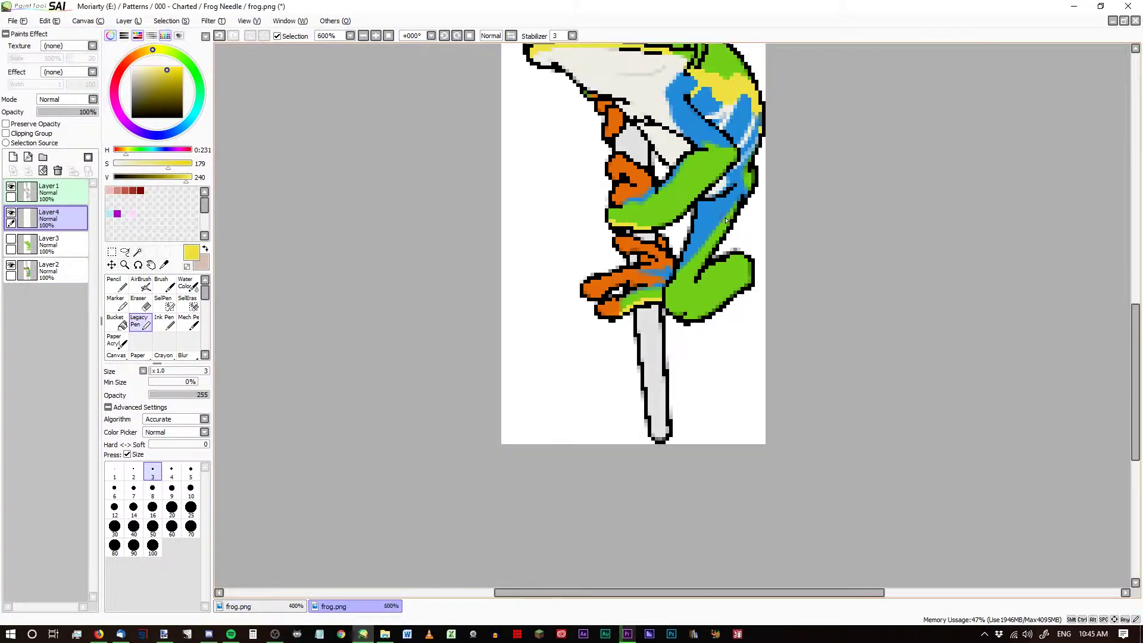
scroll(719, 75, up, 2)
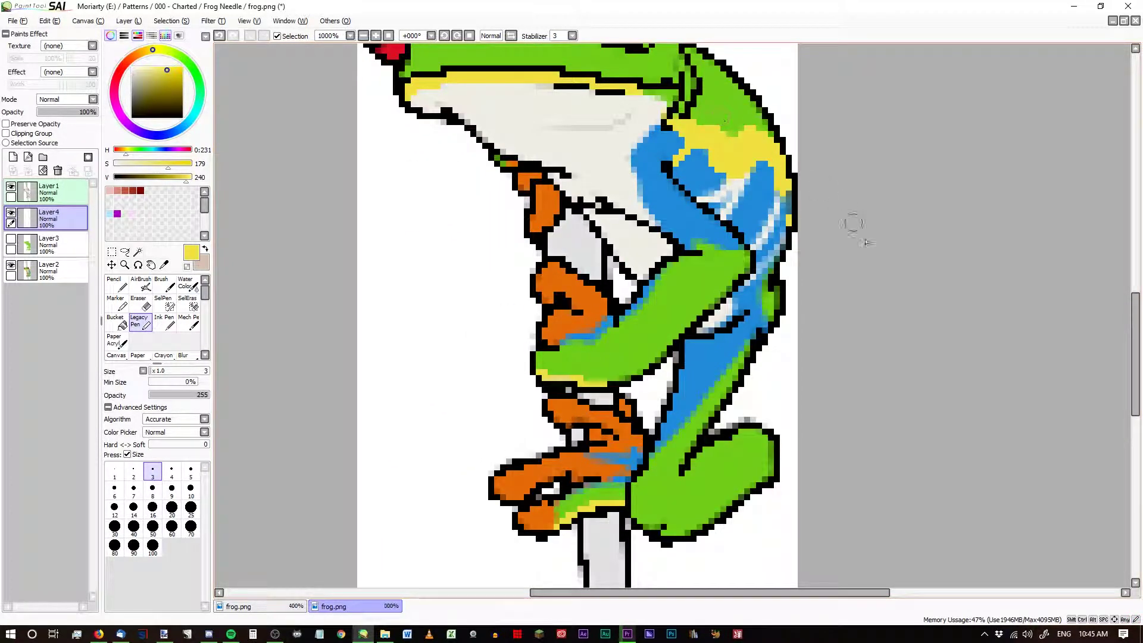
drag(1133, 365, 1133, 331)
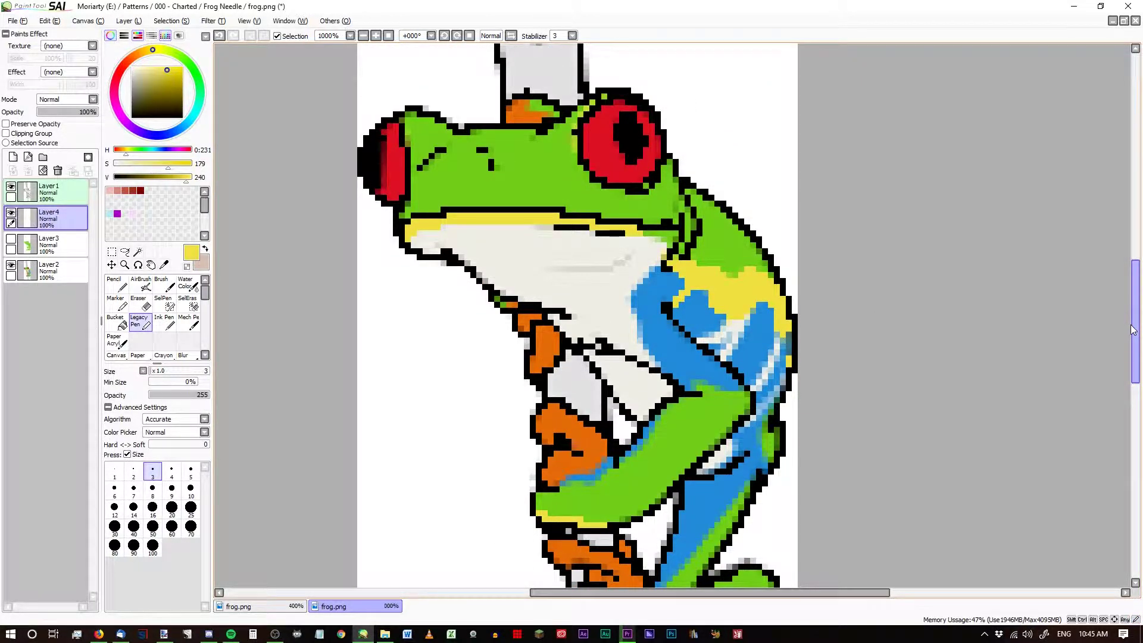
alt+click(681, 361)
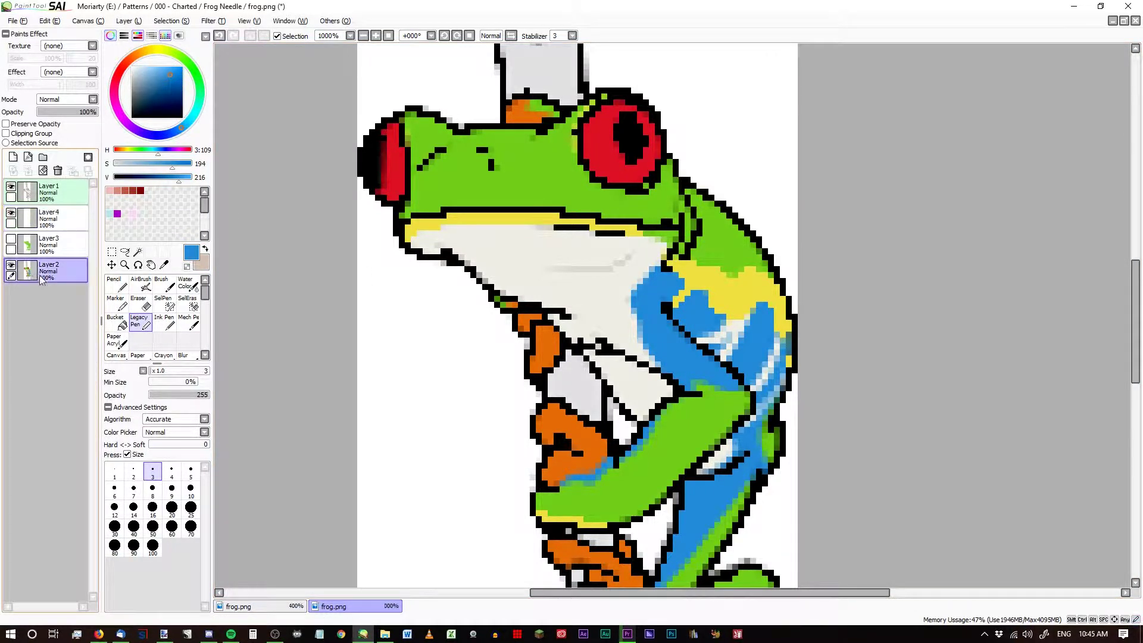
click(64, 249)
click(62, 222)
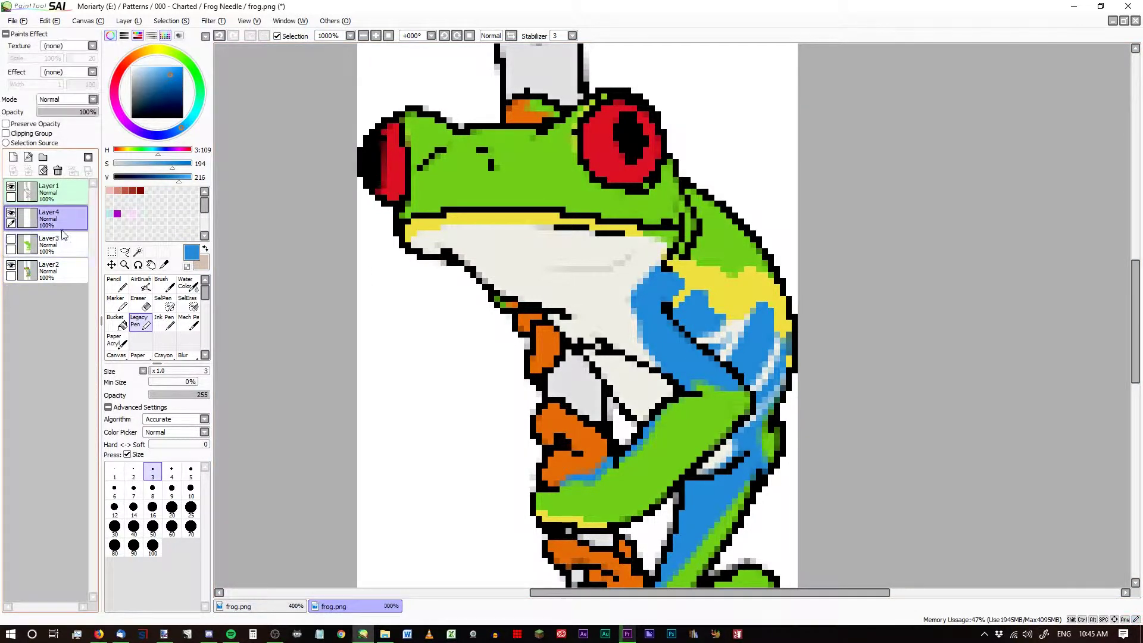
click(62, 242)
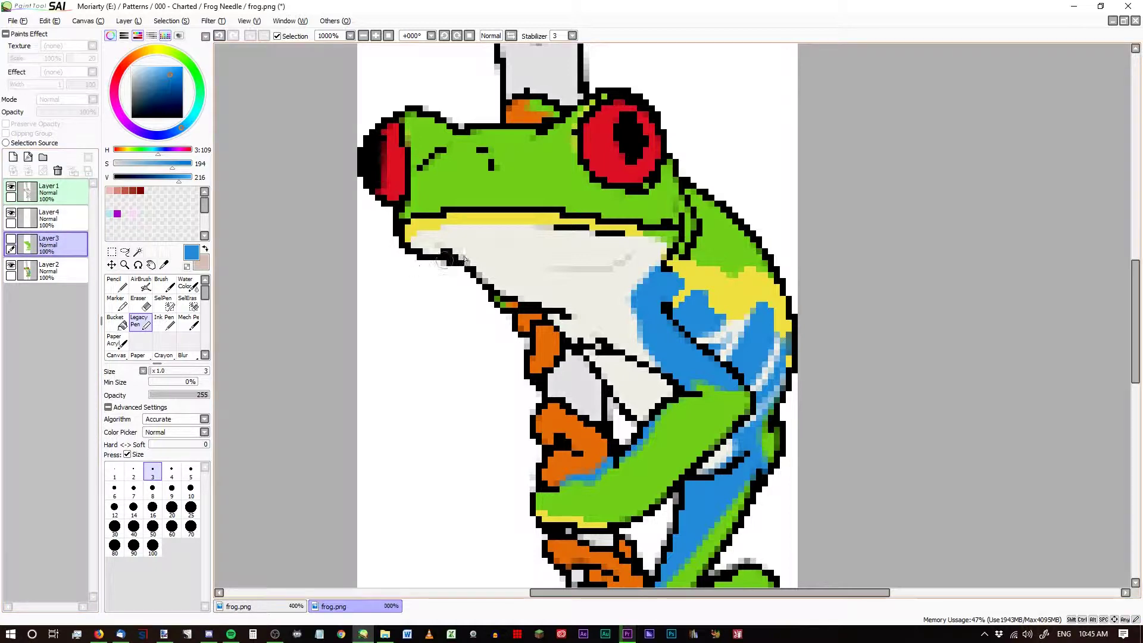
click(13, 157)
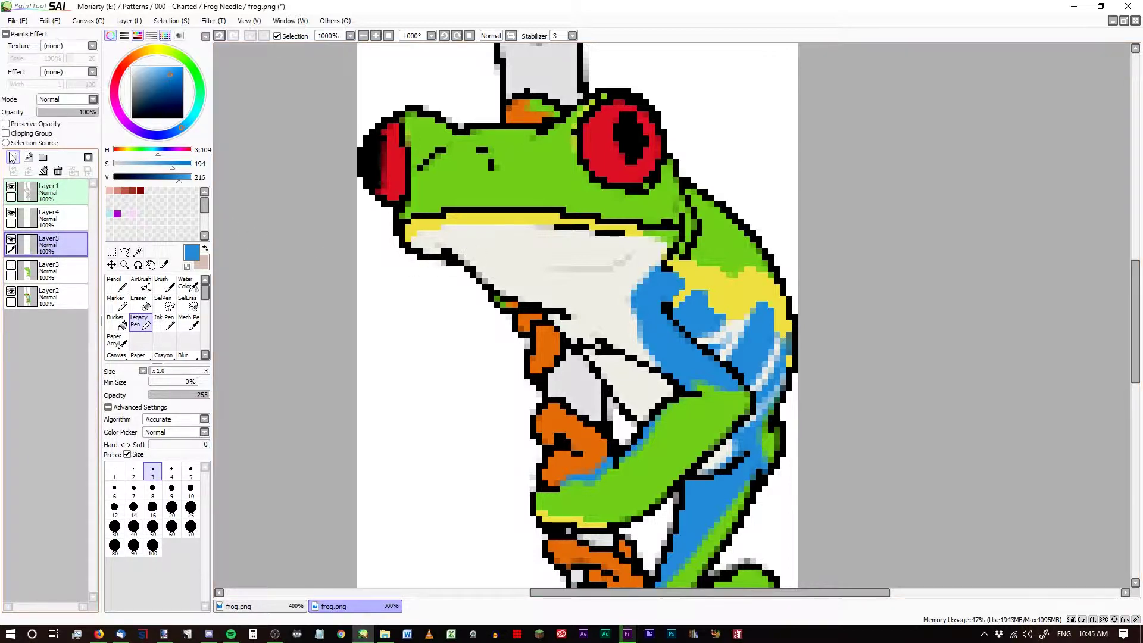
Outline the blue patches below the yellow on the frog's shoulder and flank pixel by pixel, leaving the white streaks unpainted.
scroll(771, 384, up, 3)
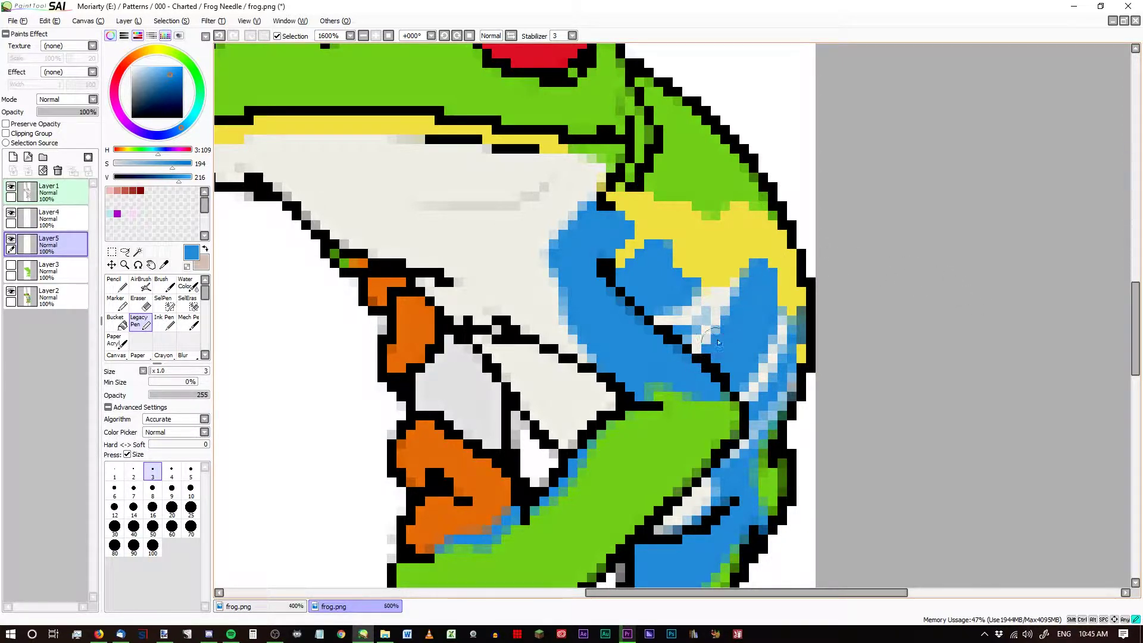
drag(733, 316, 747, 262)
click(756, 307)
click(706, 351)
drag(684, 337, 706, 317)
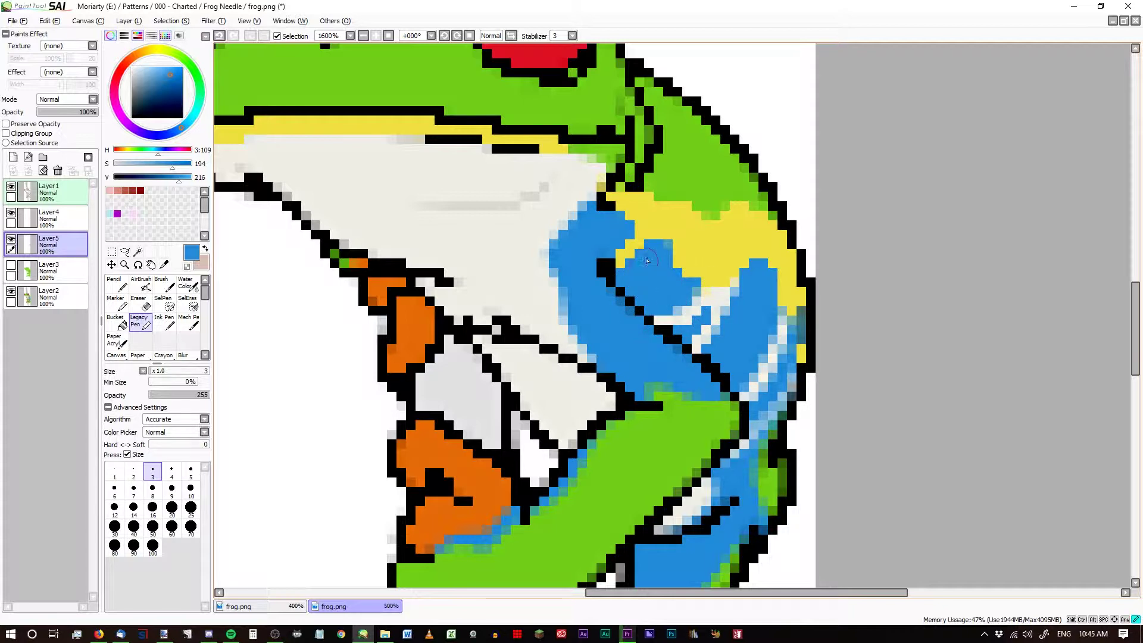
drag(682, 262, 689, 268)
mouse_move(779, 312)
mouse_down()
mouse_move(773, 281)
mouse_move(778, 320)
mouse_move(755, 347)
mouse_move(800, 311)
mouse_move(792, 344)
mouse_up()
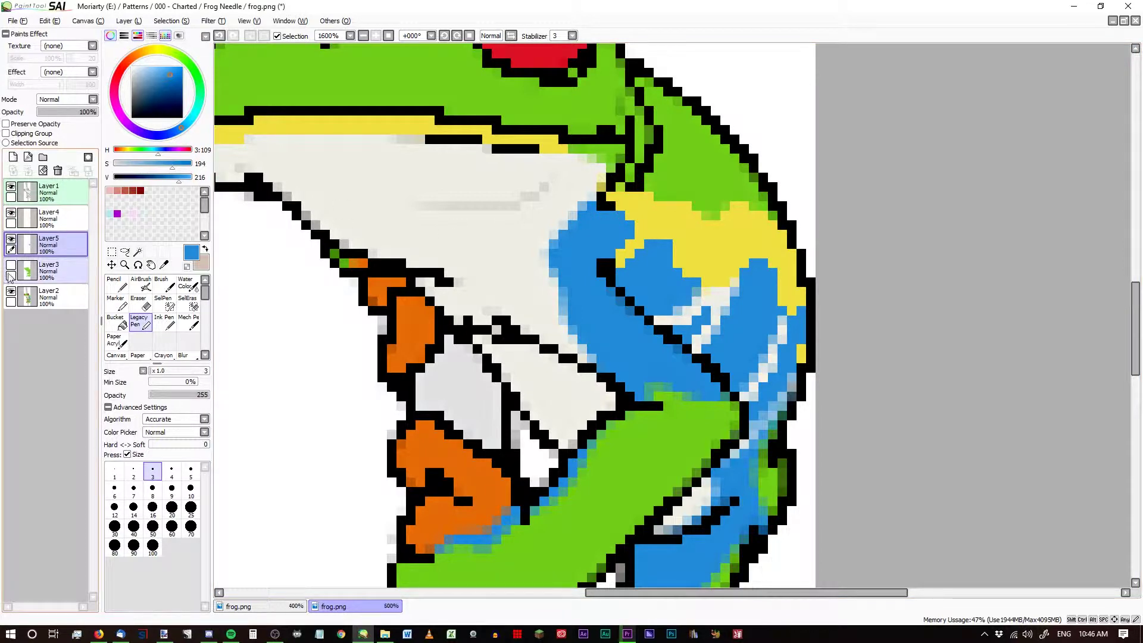
Check the painted blue pixels against the green fill by toggling the fill layer's visibility, ending with it hidden.
click(11, 266)
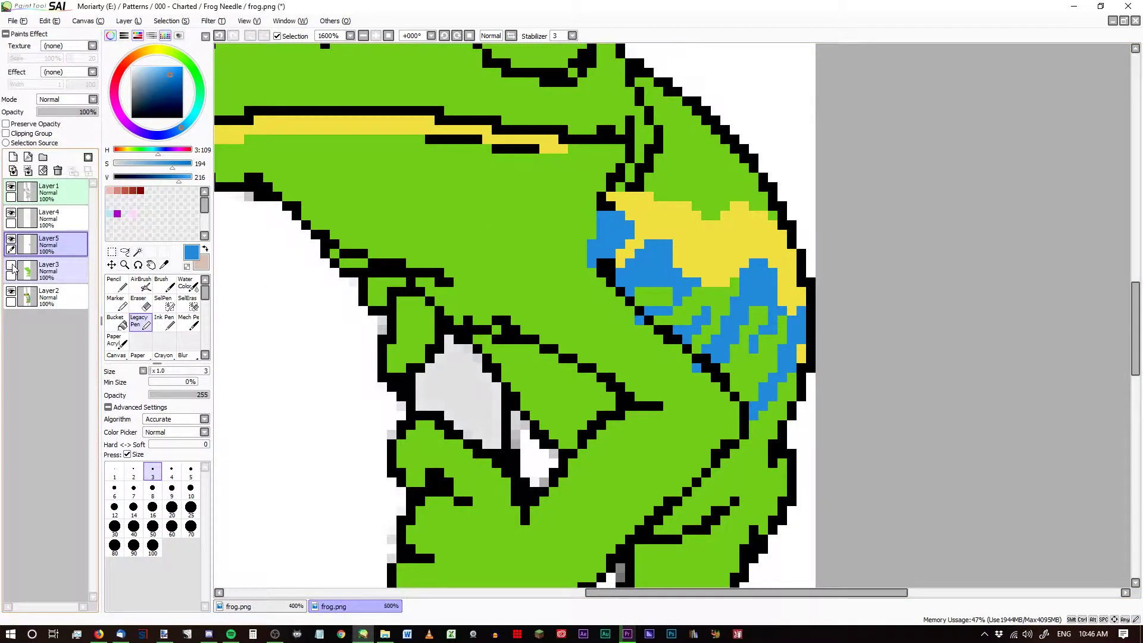
click(10, 266)
click(10, 266)
click(11, 266)
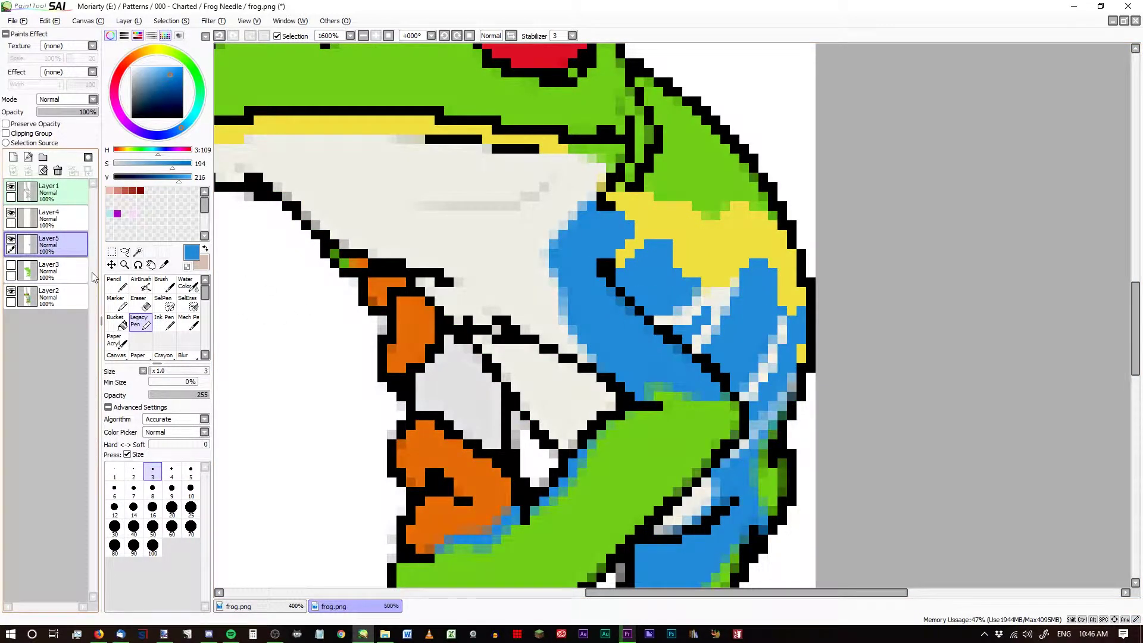
Reduce the coloured guide layer's opacity to 51% and make the blue layer active again.
click(41, 299)
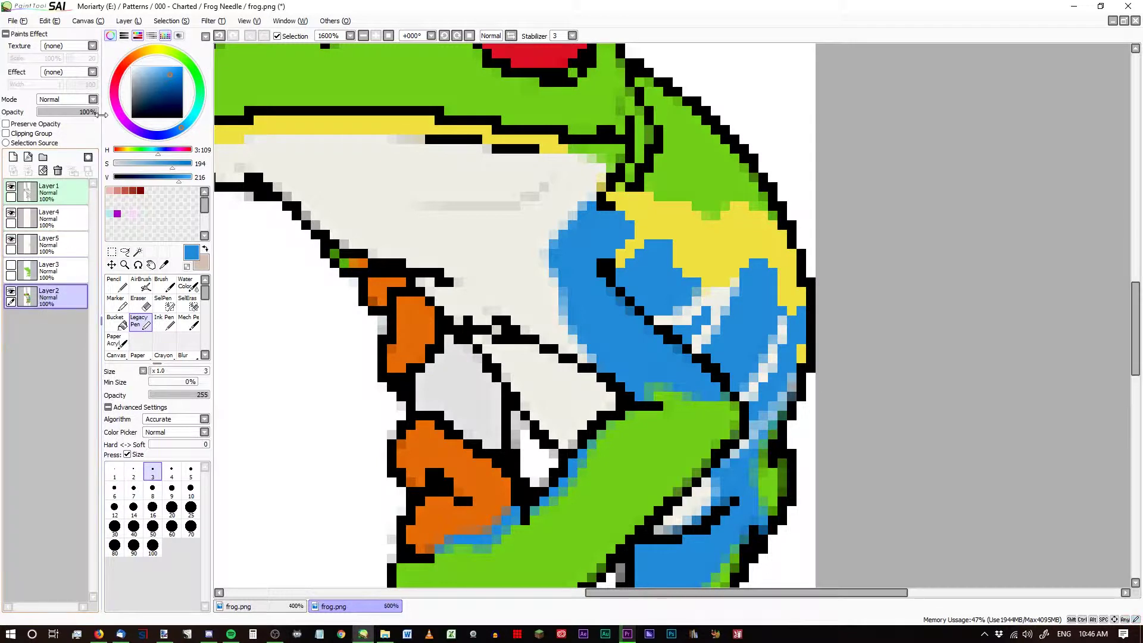
mouse_move(84, 112)
mouse_down()
mouse_move(53, 122)
mouse_move(67, 123)
mouse_up()
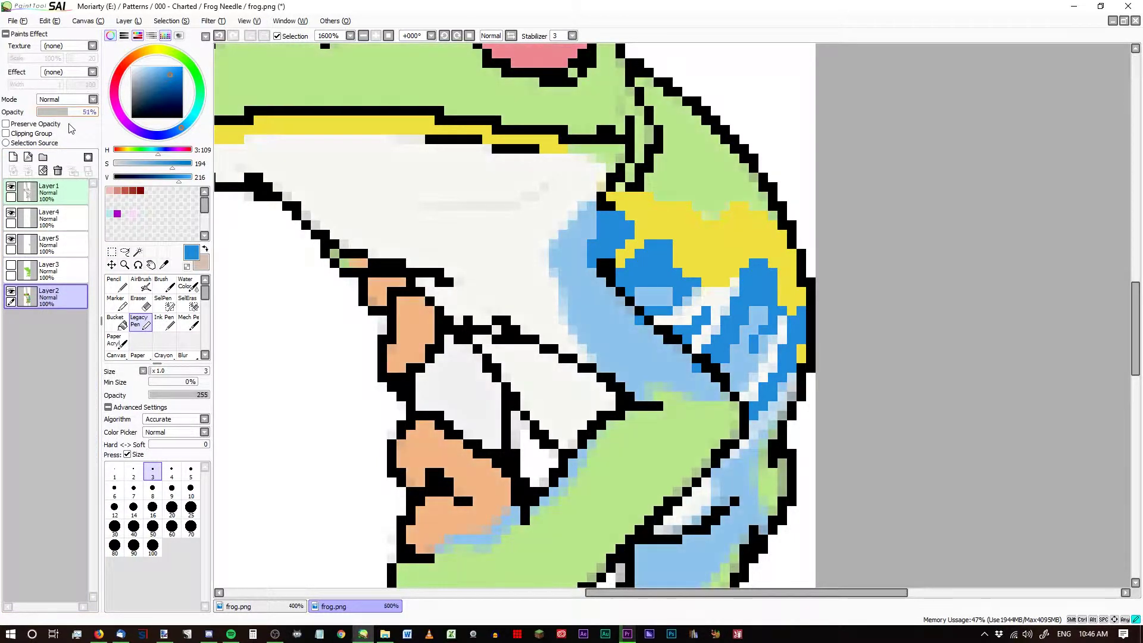
click(50, 252)
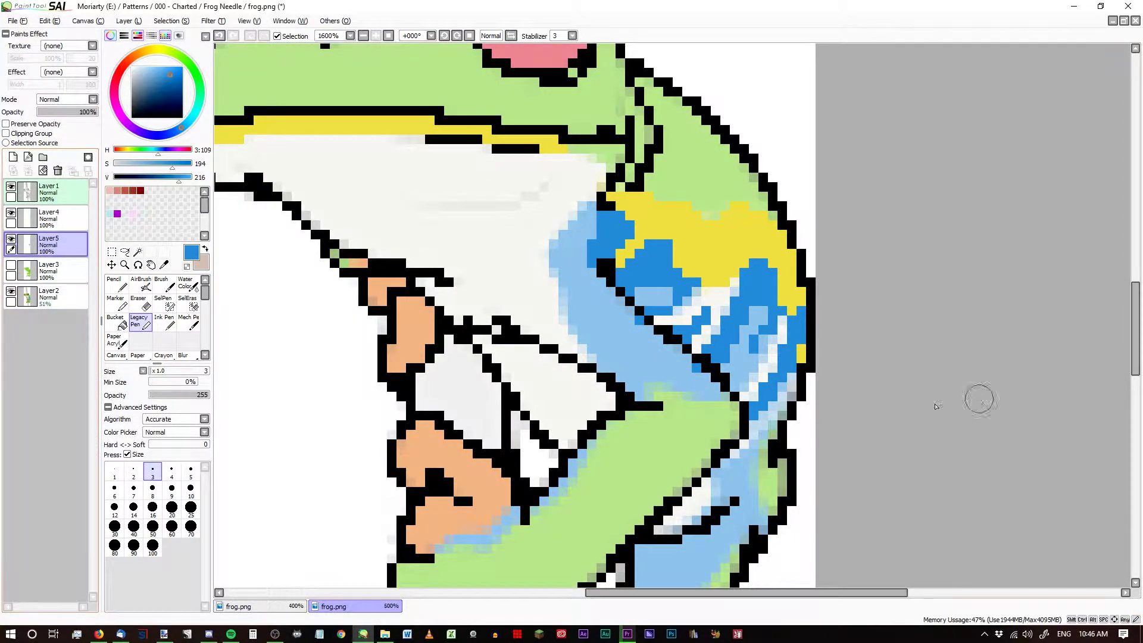
Fill in the unpainted interiors of the outlined blue patches on the frog's shoulder and flank.
drag(665, 297, 642, 294)
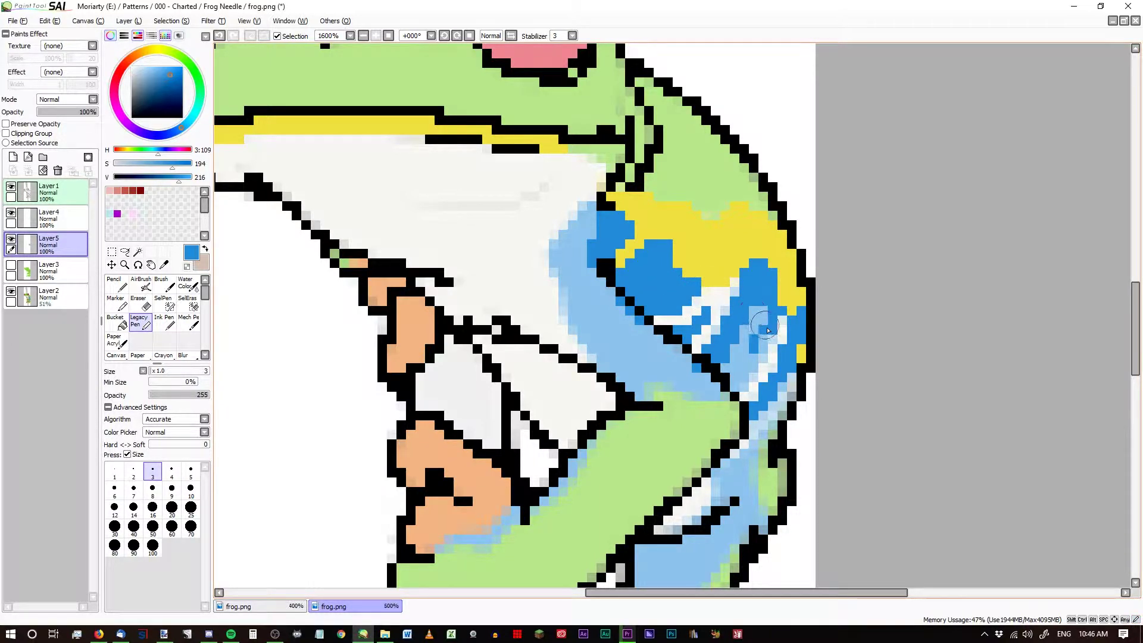
mouse_move(767, 328)
mouse_down()
mouse_move(729, 394)
mouse_move(768, 322)
mouse_move(762, 361)
mouse_move(777, 341)
mouse_move(738, 389)
mouse_move(730, 374)
mouse_move(763, 312)
mouse_up()
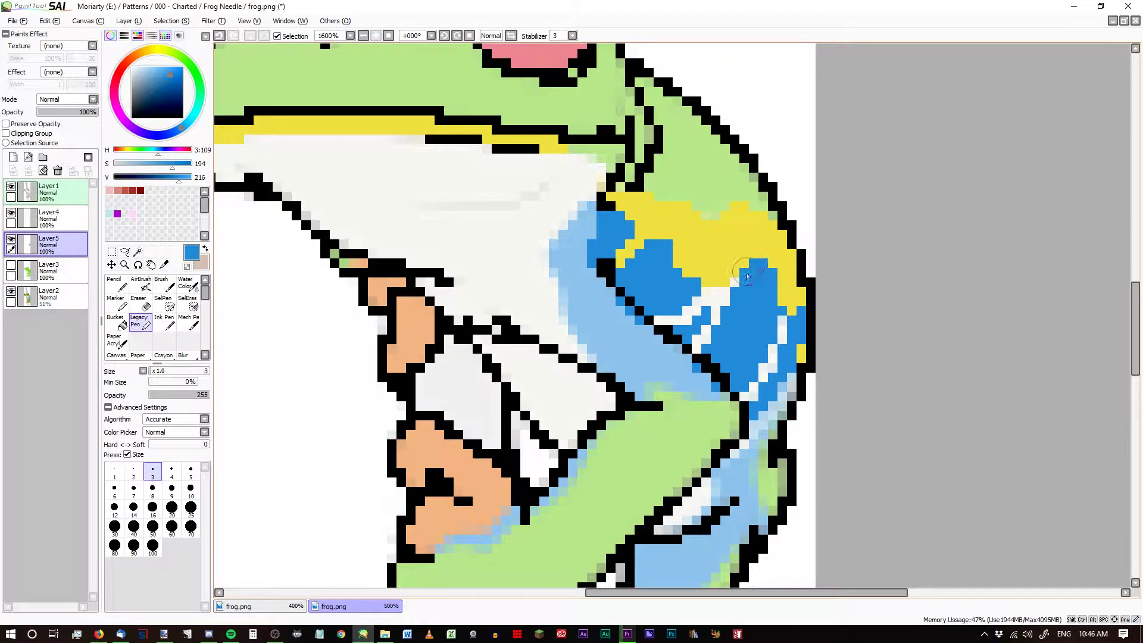
Fill the large blue patch on the frog's upper arm beside the white belly and compare it with the green fill layer.
mouse_move(604, 217)
mouse_down()
mouse_move(570, 253)
mouse_move(594, 231)
mouse_move(567, 243)
mouse_move(557, 267)
mouse_move(597, 345)
mouse_move(650, 400)
mouse_move(642, 389)
mouse_move(654, 375)
mouse_move(682, 389)
mouse_move(642, 381)
mouse_move(662, 377)
mouse_move(692, 401)
mouse_move(736, 409)
mouse_move(671, 372)
mouse_move(706, 390)
mouse_move(587, 279)
mouse_up()
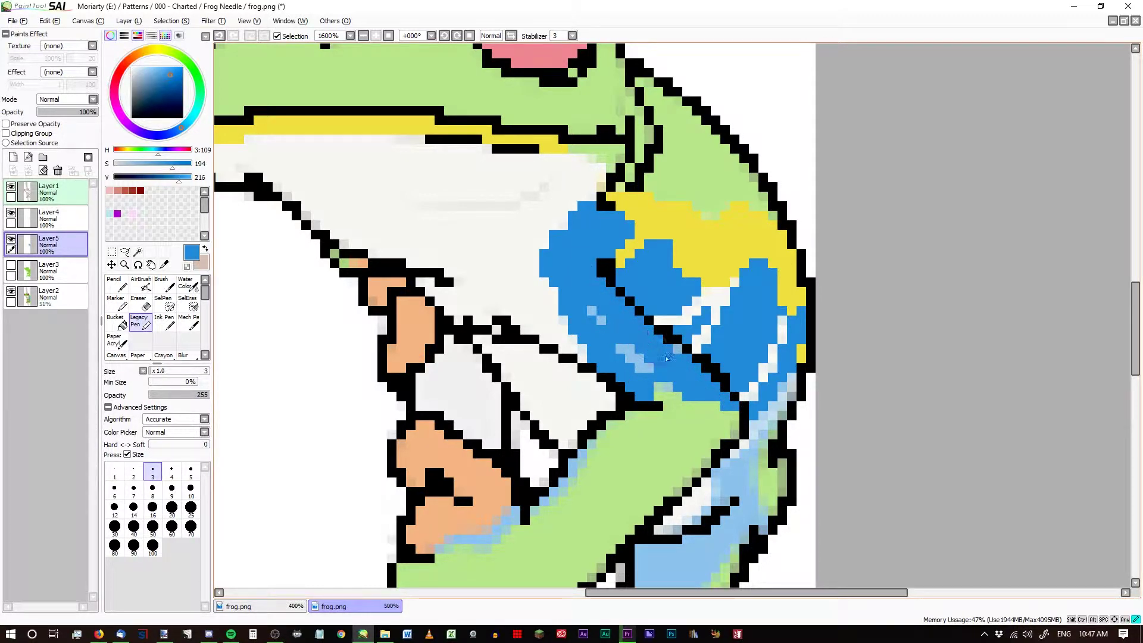
drag(642, 353, 609, 319)
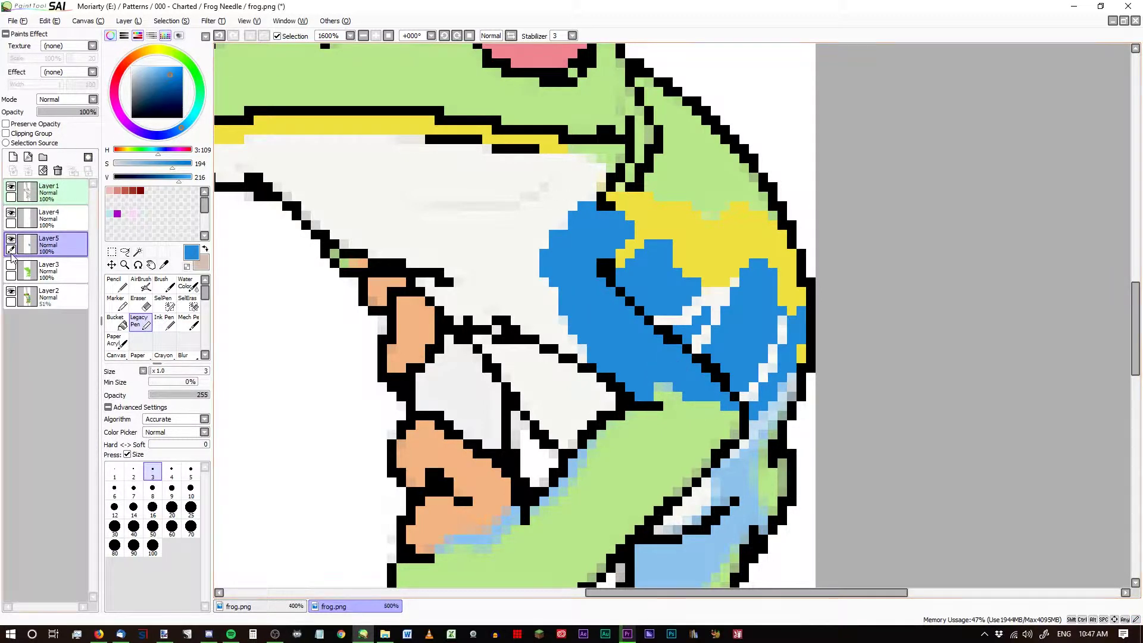
click(11, 264)
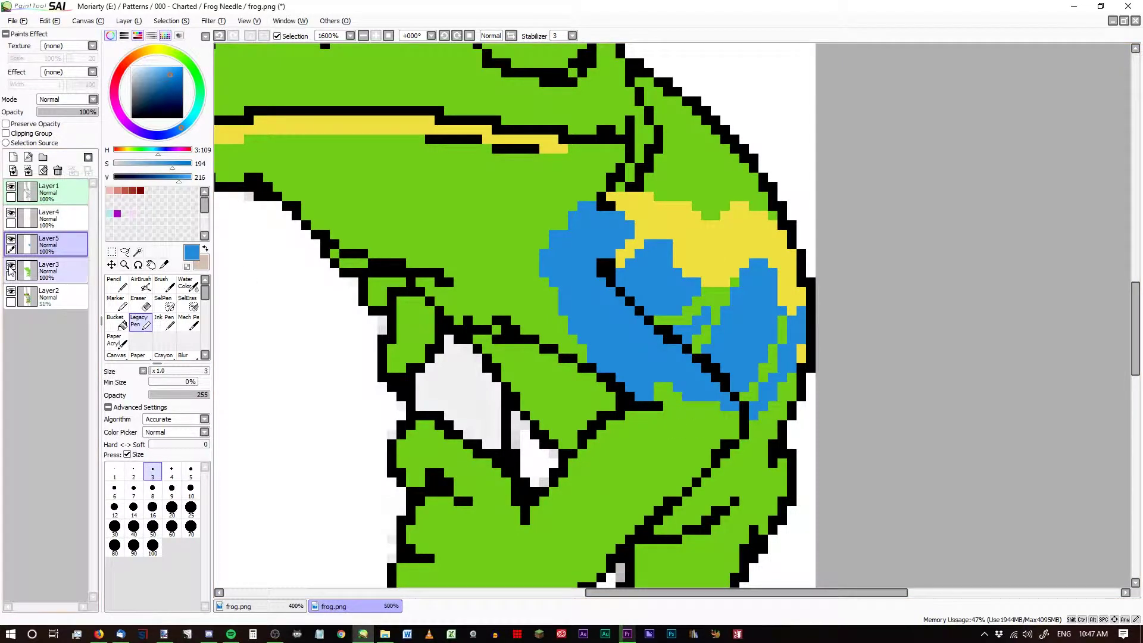
click(11, 265)
Paint the blue edging along the top of the forearm and the blue area behind the elbow, leaving the white streaks unpainted.
scroll(613, 278, down, 2)
scroll(572, 456, up, 2)
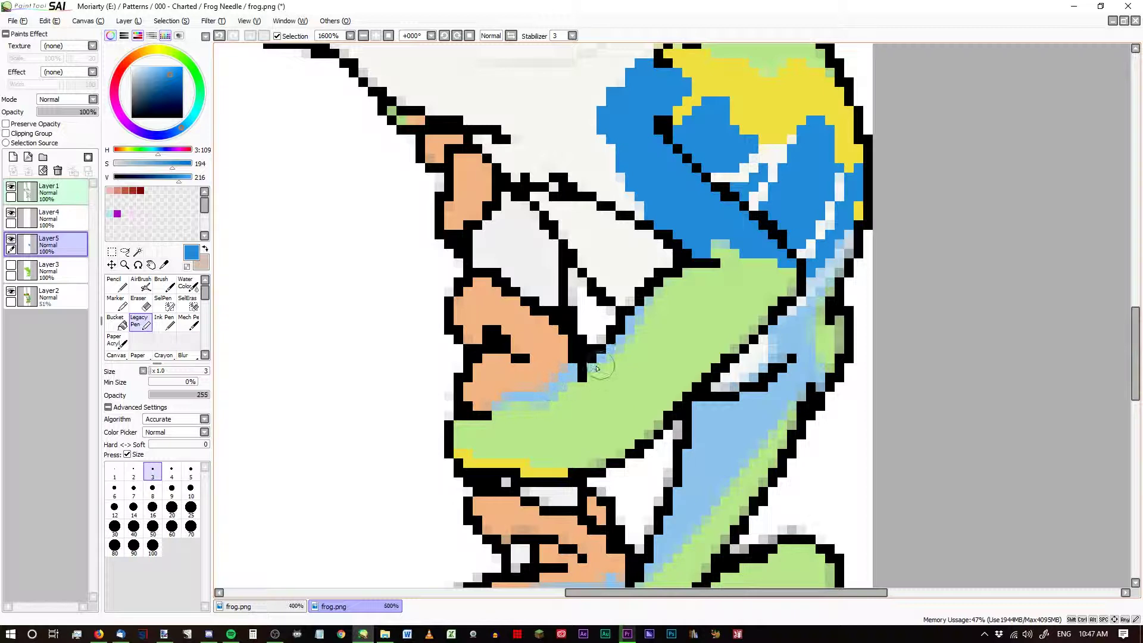
mouse_move(596, 367)
mouse_down()
mouse_move(645, 300)
mouse_move(589, 380)
mouse_move(574, 378)
mouse_move(579, 368)
mouse_move(563, 381)
mouse_move(577, 367)
mouse_move(564, 383)
mouse_move(572, 368)
mouse_move(552, 394)
mouse_move(492, 406)
mouse_move(540, 407)
mouse_up()
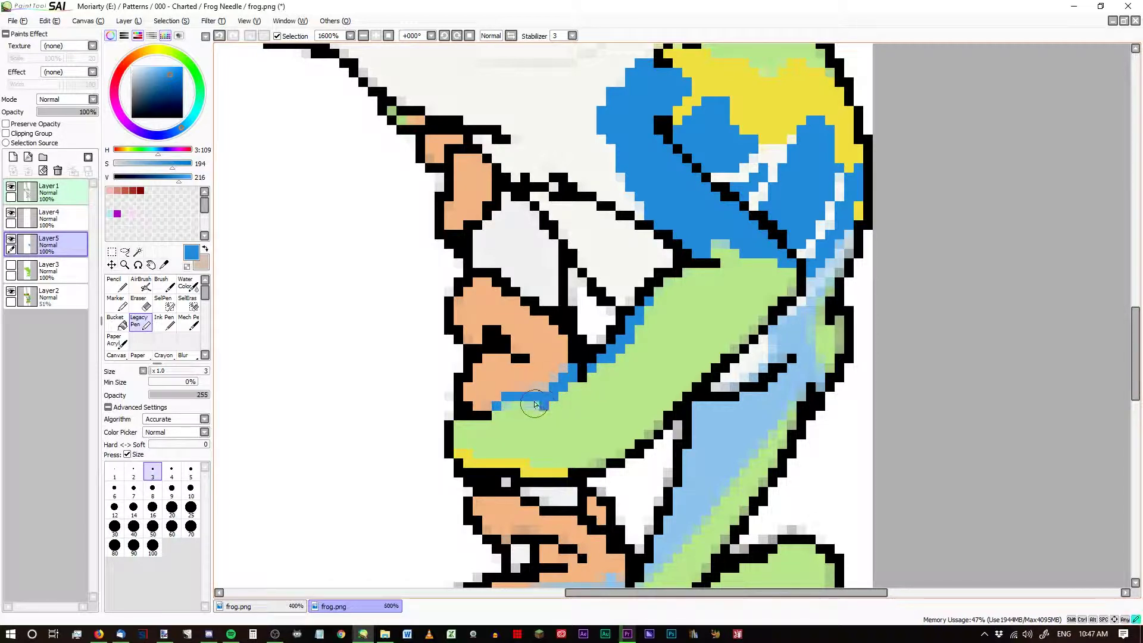
mouse_move(573, 367)
mouse_down()
mouse_move(550, 392)
mouse_move(570, 366)
mouse_move(570, 384)
mouse_up()
mouse_move(836, 268)
mouse_down()
mouse_move(776, 332)
mouse_move(784, 321)
mouse_move(771, 366)
mouse_move(725, 400)
mouse_move(708, 398)
mouse_move(752, 374)
mouse_move(701, 396)
mouse_move(760, 366)
mouse_up()
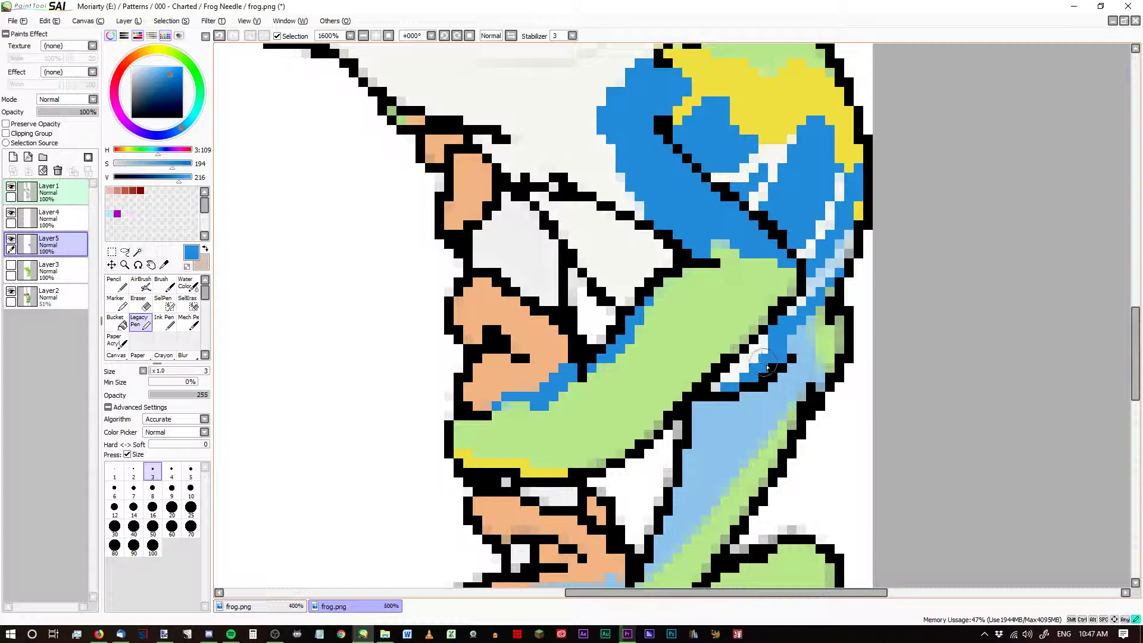
drag(805, 337, 814, 385)
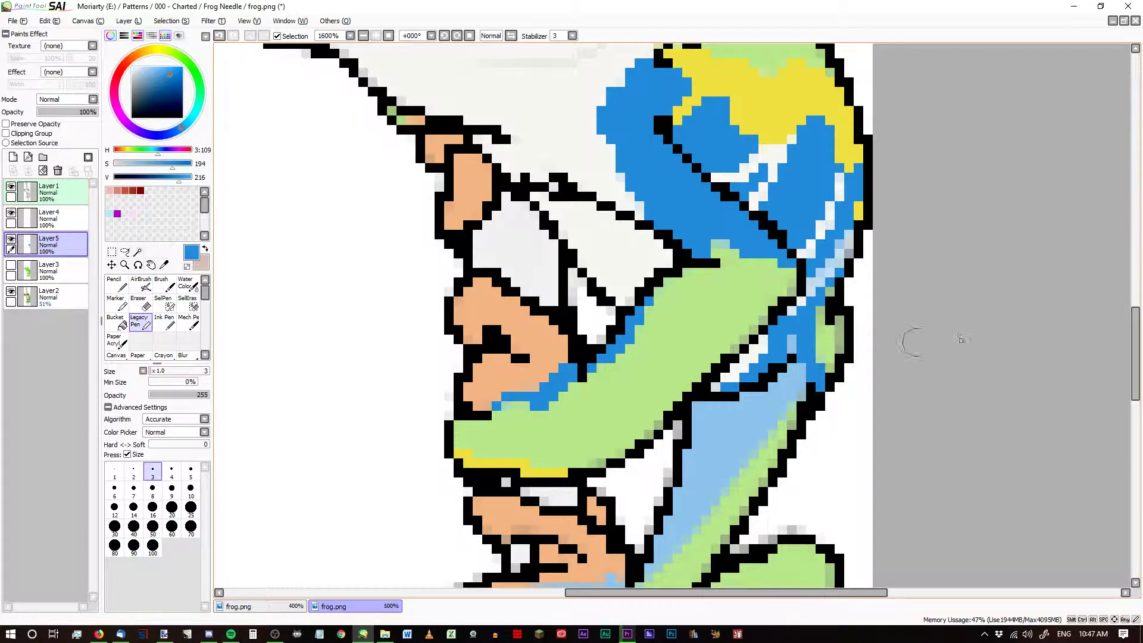
Paint the frog's thigh stripe solid blue down to the foot, checking the coverage against the green fill layer.
scroll(1113, 334, down, 5)
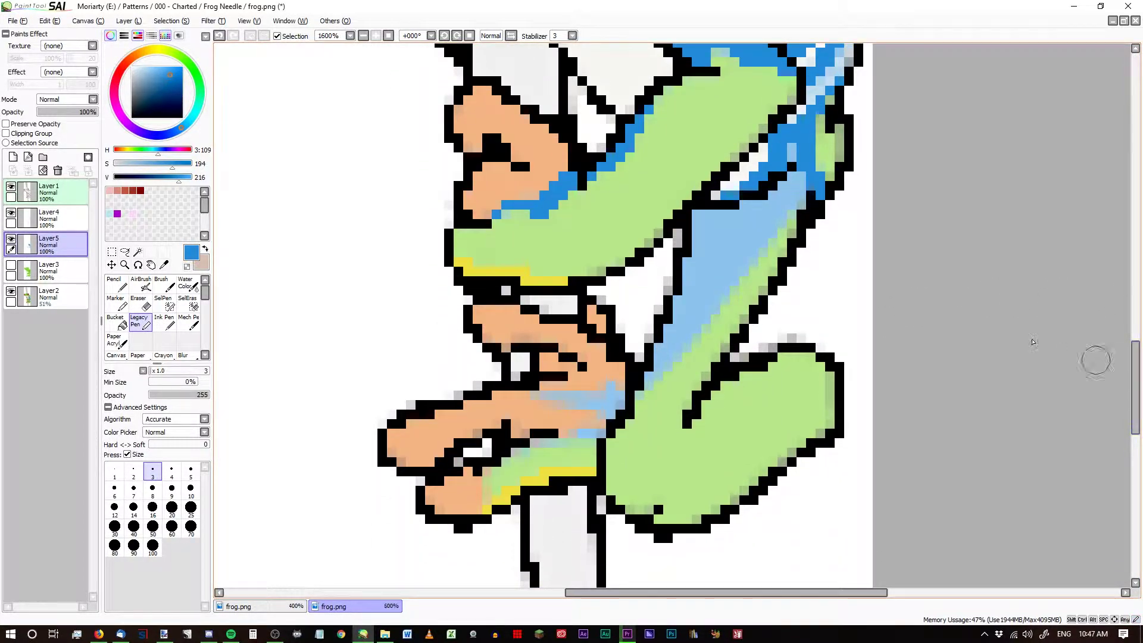
mouse_move(768, 187)
mouse_down()
mouse_move(795, 148)
mouse_move(797, 197)
mouse_move(679, 334)
mouse_move(699, 323)
mouse_move(707, 350)
mouse_move(696, 326)
mouse_move(638, 397)
mouse_move(681, 349)
mouse_move(648, 382)
mouse_move(657, 357)
mouse_up()
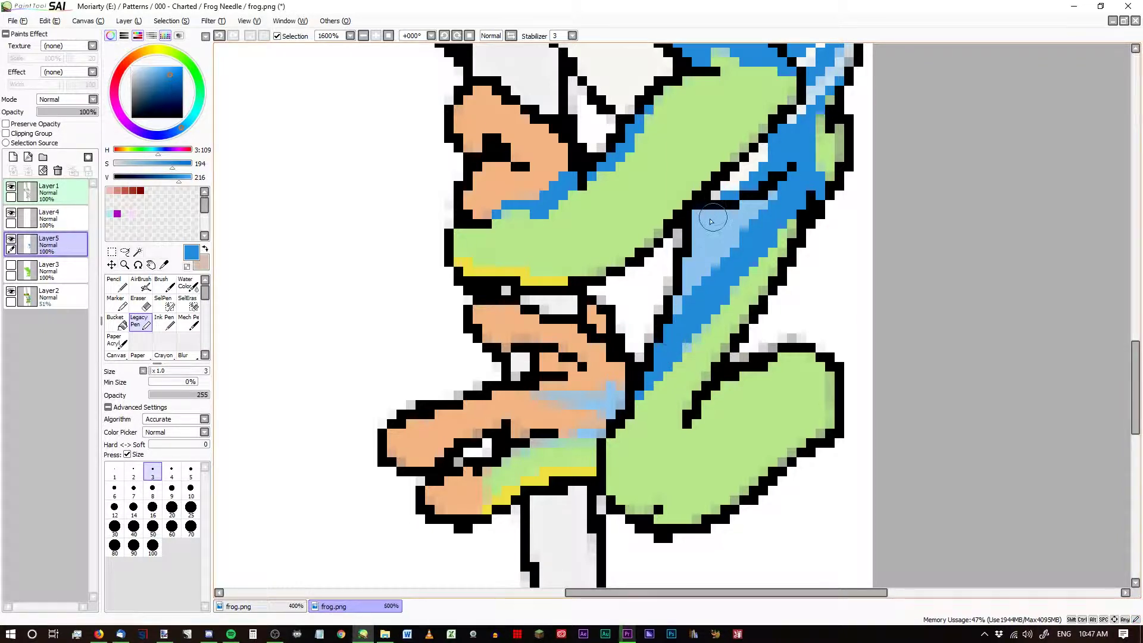
click(697, 223)
drag(710, 225, 771, 193)
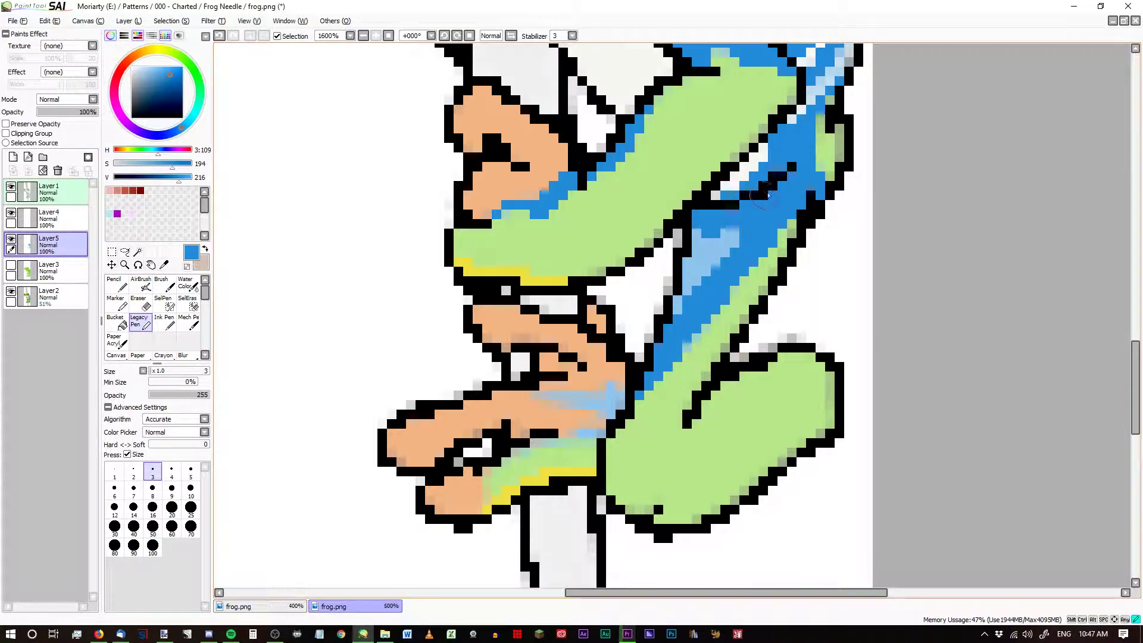
click(11, 268)
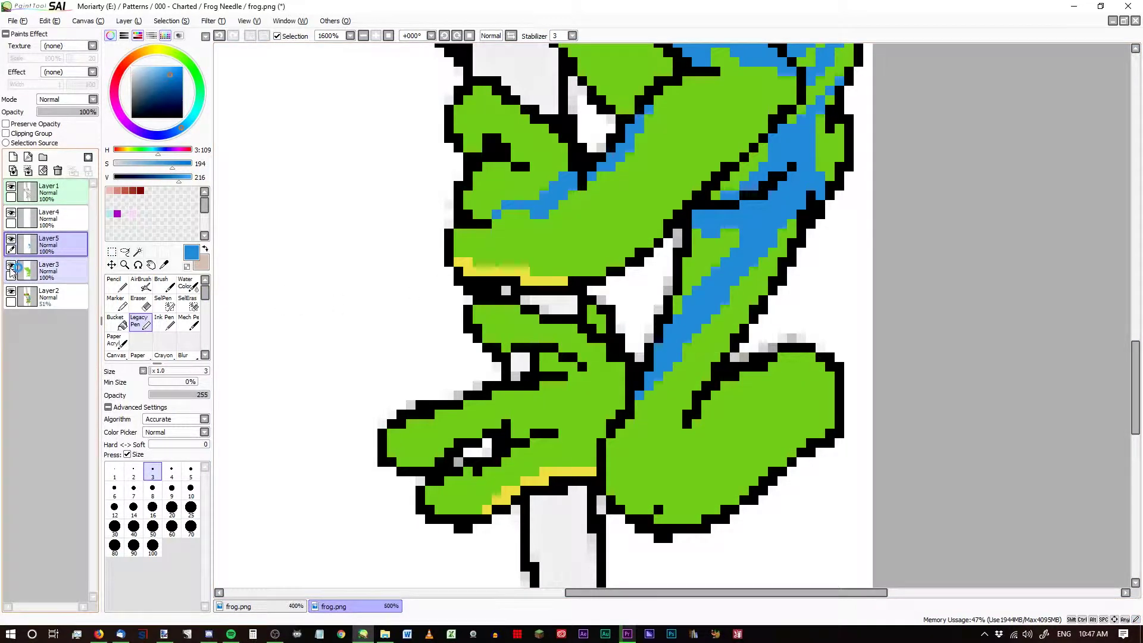
click(11, 268)
click(10, 268)
click(11, 268)
click(10, 271)
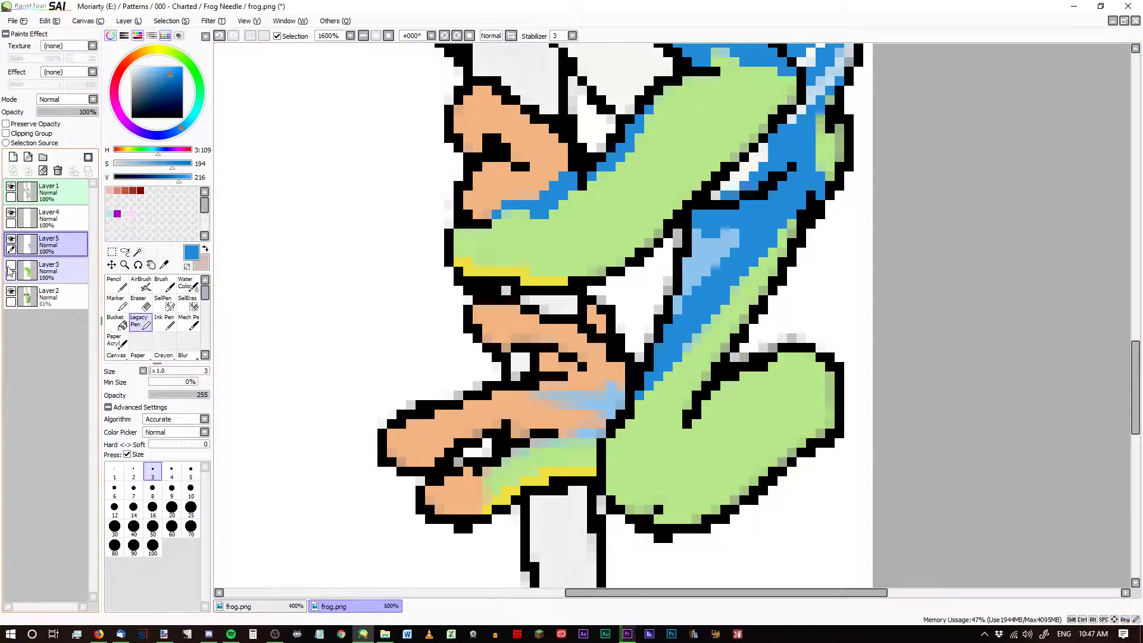
click(11, 268)
click(11, 268)
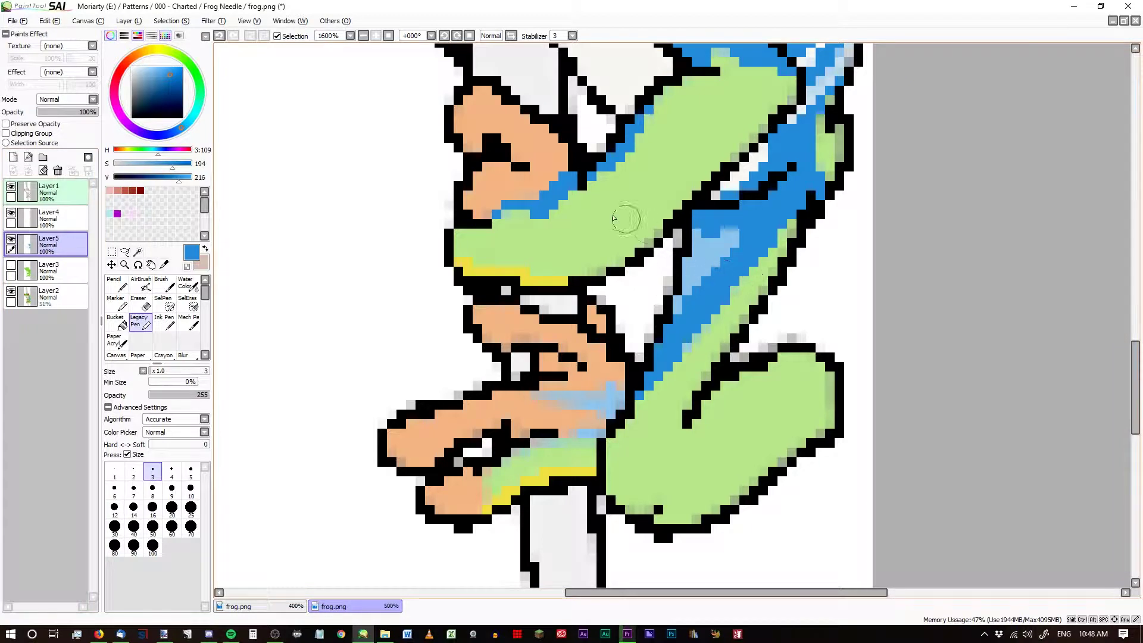
mouse_move(705, 237)
mouse_down()
mouse_move(730, 235)
mouse_move(707, 286)
mouse_move(702, 259)
mouse_move(696, 295)
mouse_up()
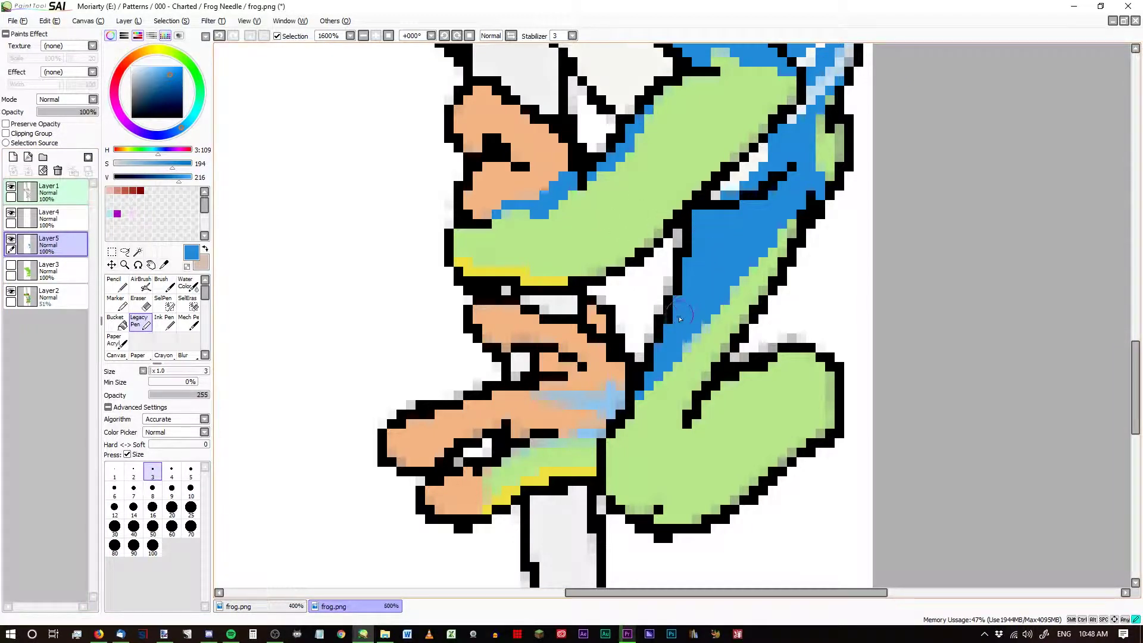
Paint the two blue markings at the base of the lower toes and show the green fill to review the whole frog.
mouse_move(538, 395)
mouse_down()
mouse_move(621, 398)
mouse_move(613, 384)
mouse_move(559, 396)
mouse_move(617, 416)
mouse_move(597, 409)
mouse_up()
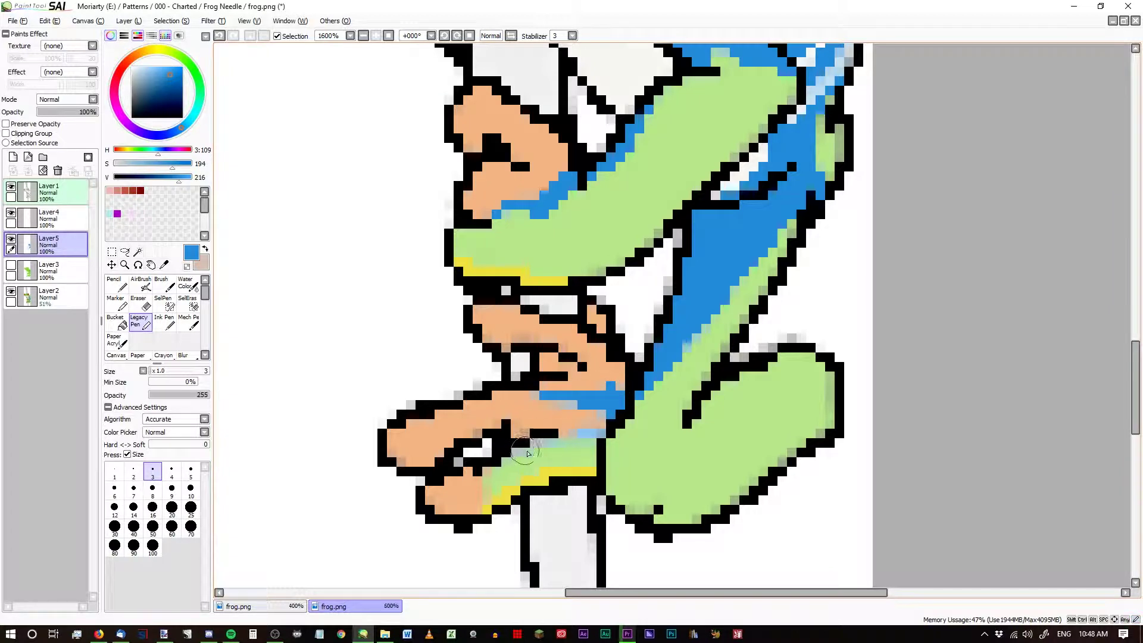
drag(527, 454, 601, 438)
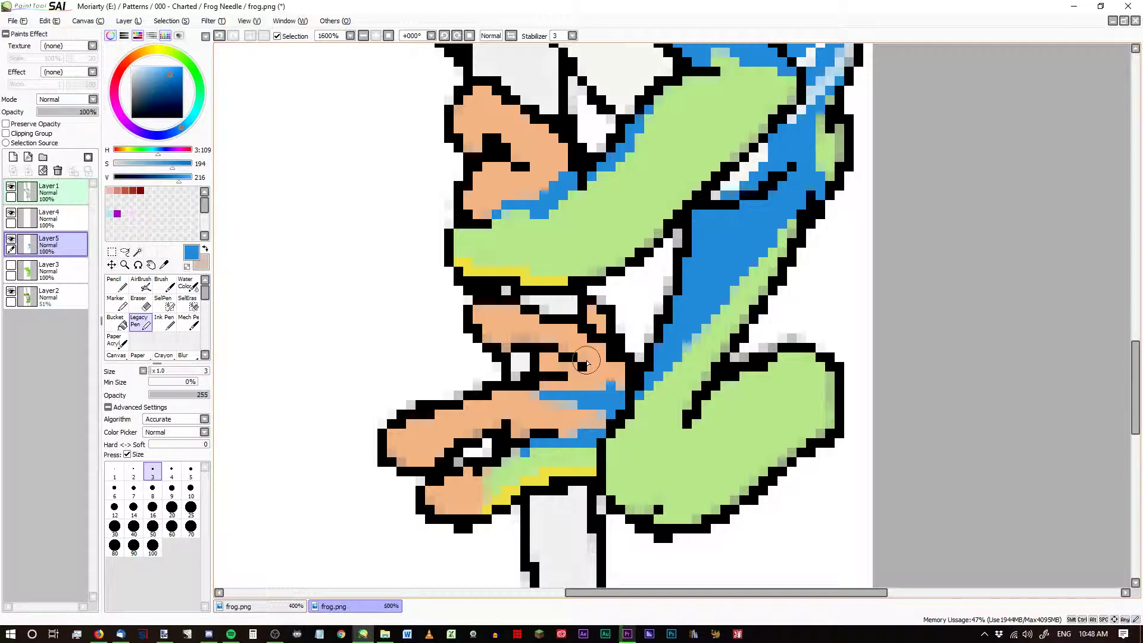
click(10, 264)
scroll(617, 411, down, 6)
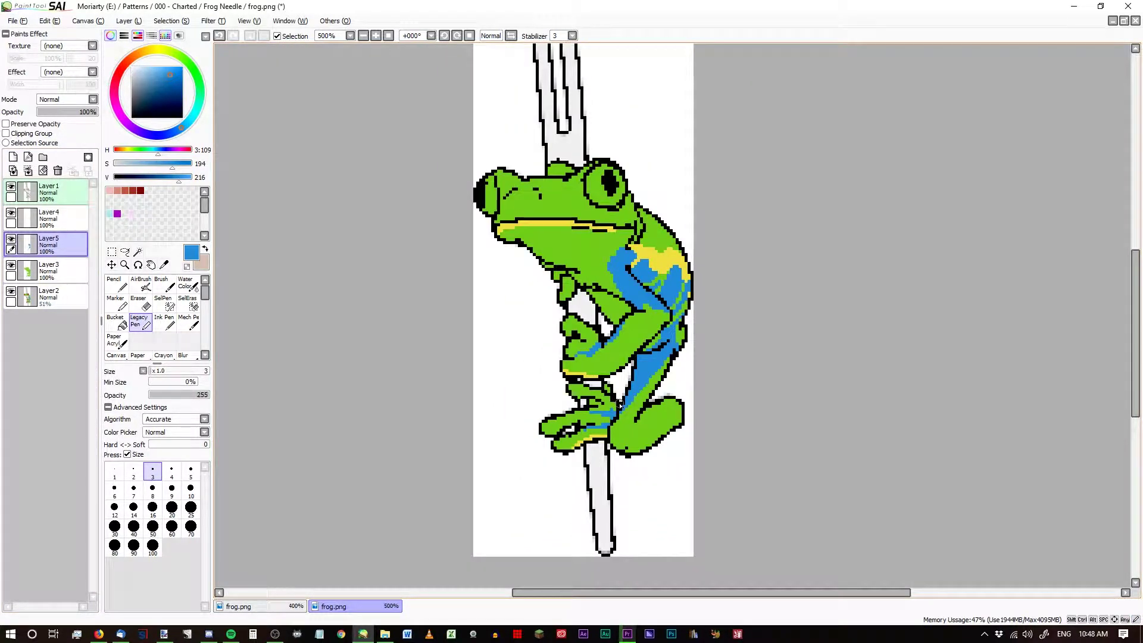
Hide the green fill, restore the coloured guide layer to 100% opacity and sample the orange of the frog's toes.
click(23, 296)
click(11, 265)
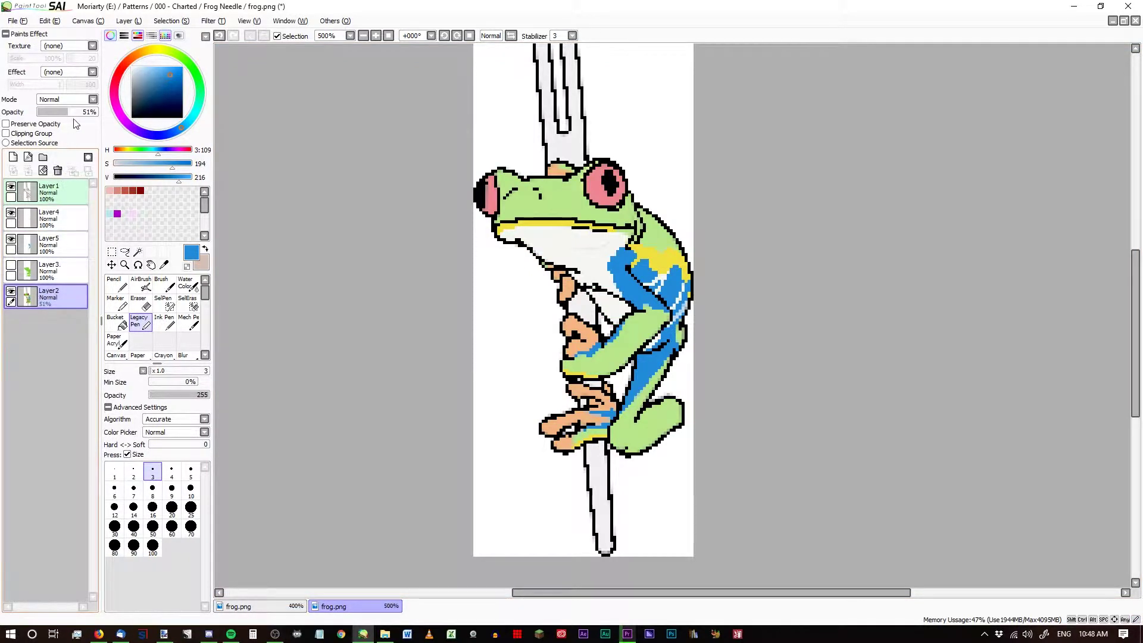
drag(62, 110, 115, 117)
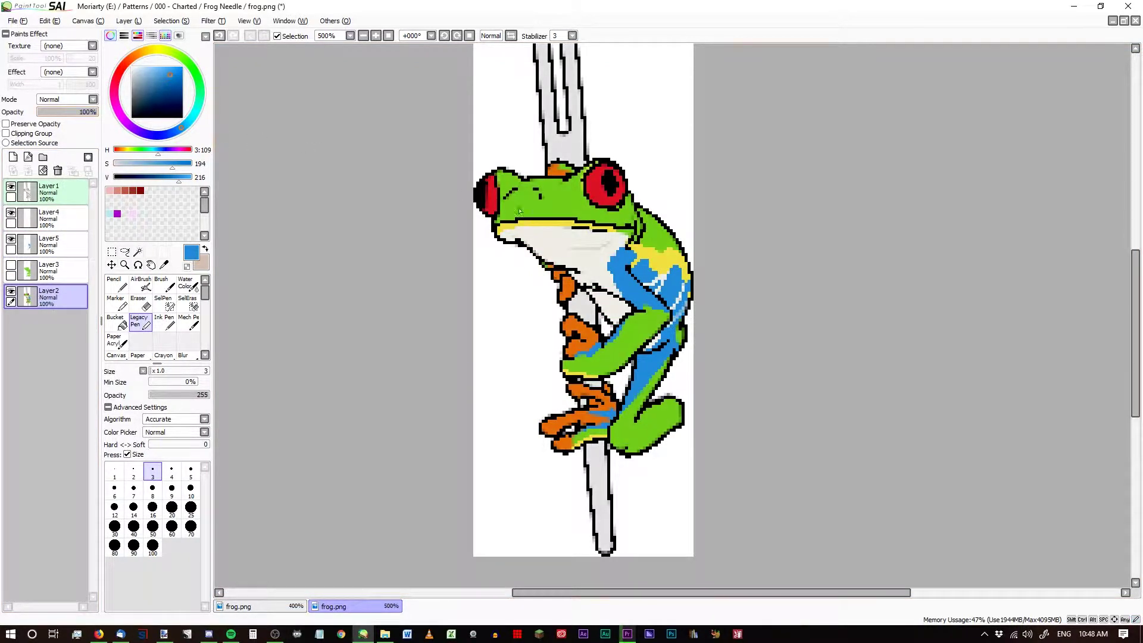
scroll(624, 382, up, 4)
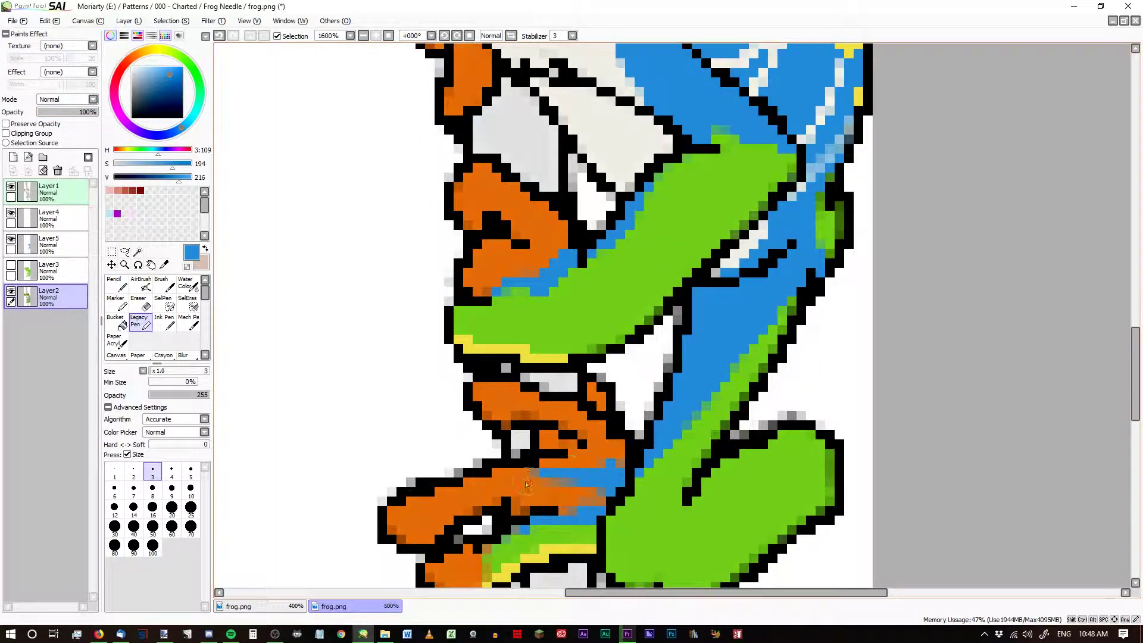
alt+click(410, 512)
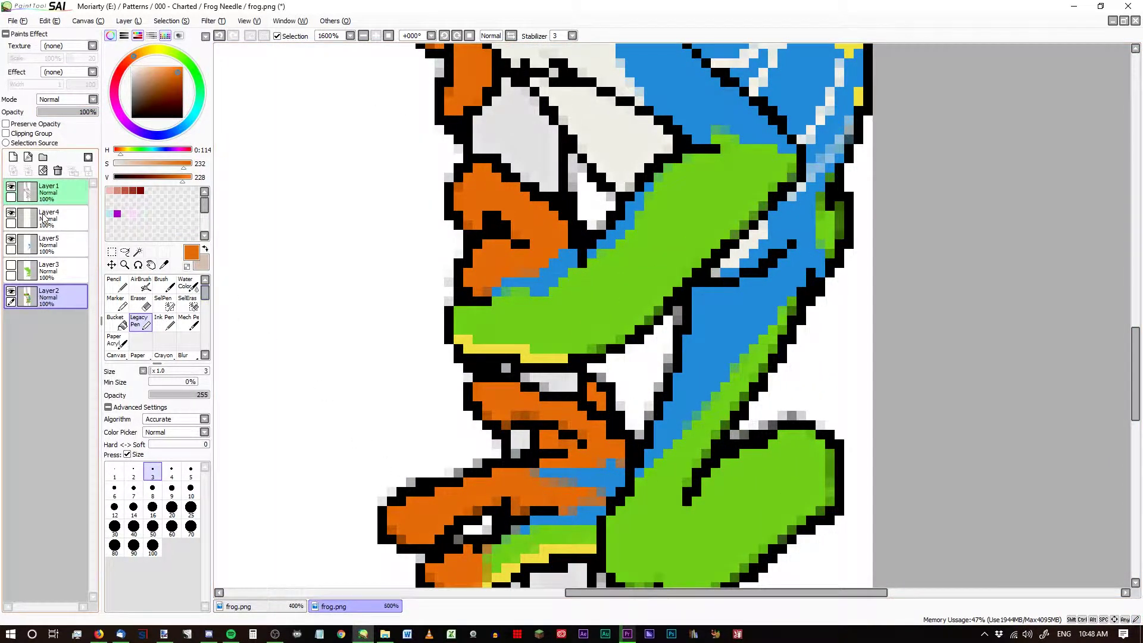
Add a new layer directly above the green fill layer for the orange, and reduce the coloured guide layer's opacity to 53%.
click(76, 278)
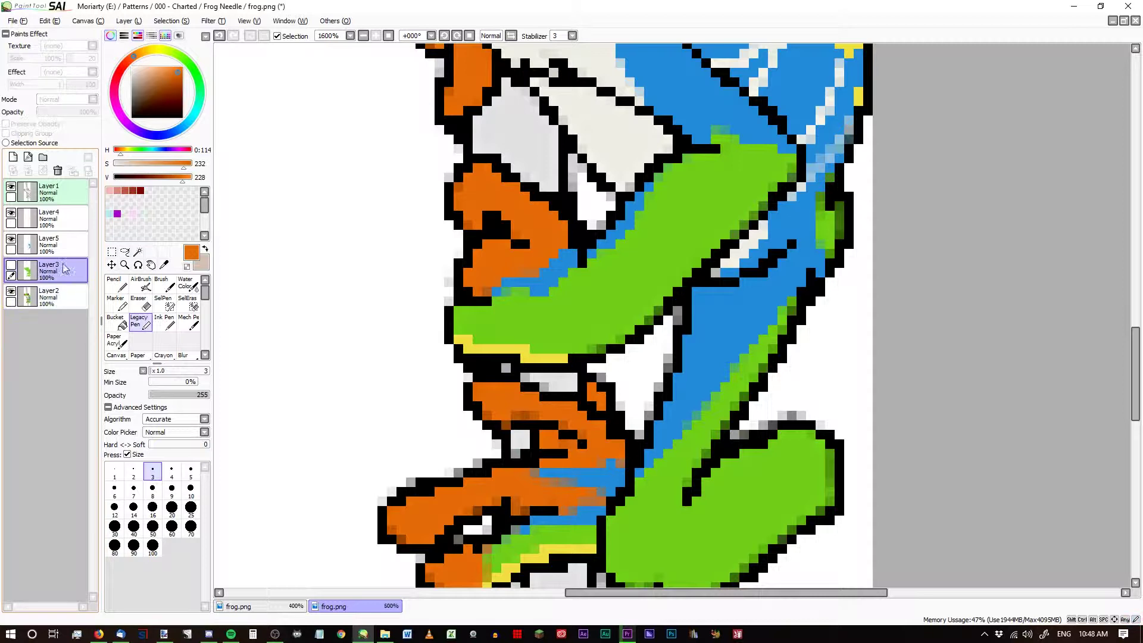
click(13, 156)
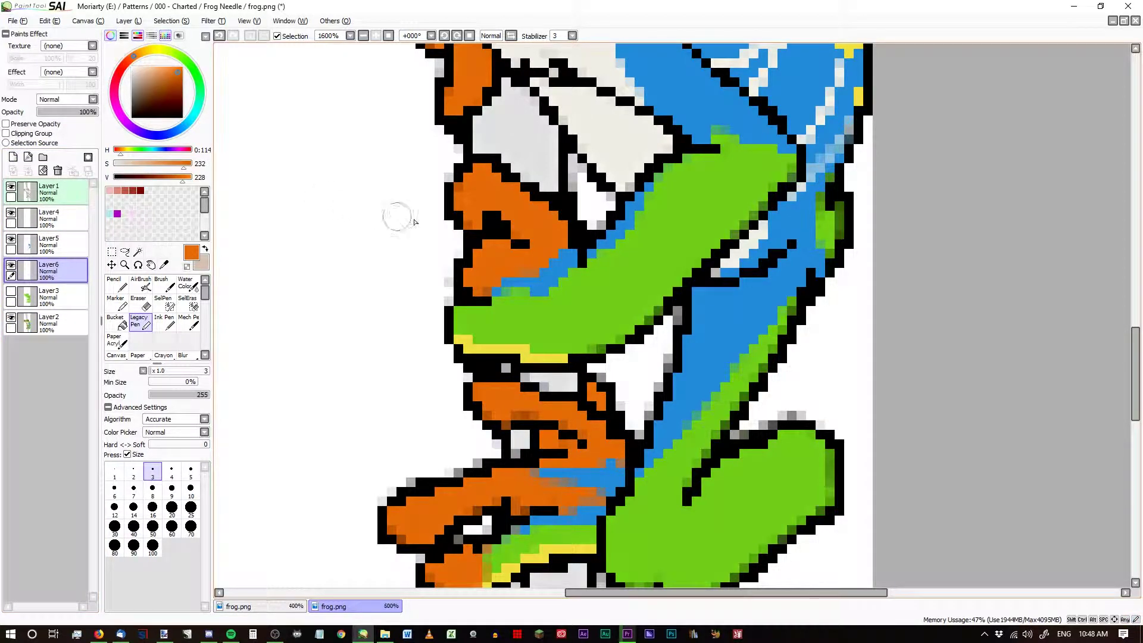
click(11, 292)
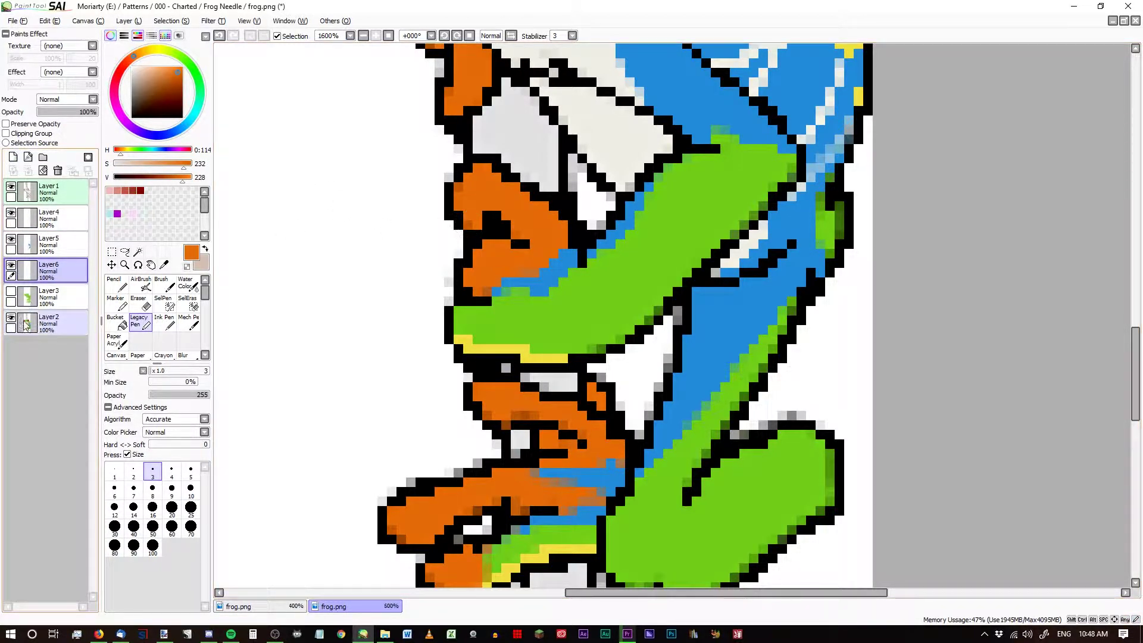
click(45, 324)
click(70, 113)
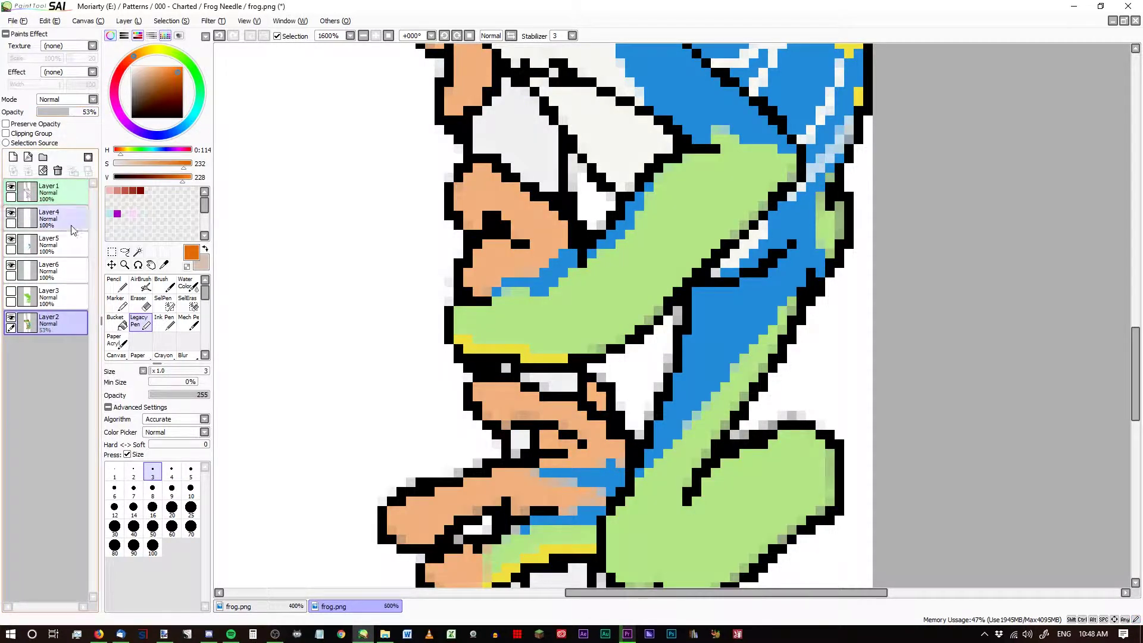
click(69, 276)
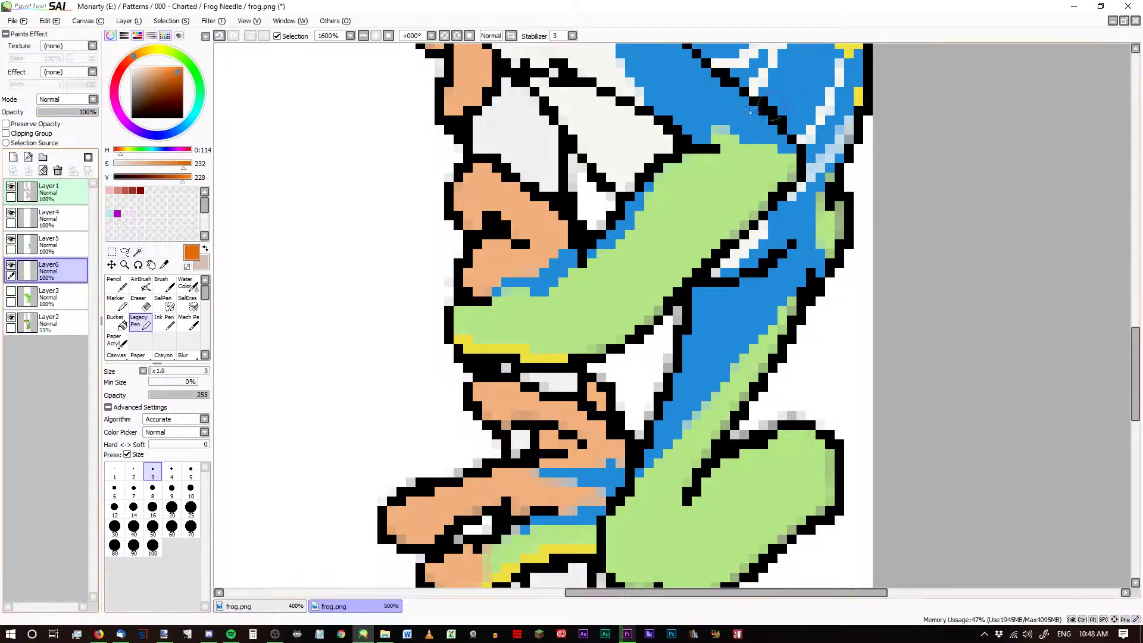
Fill the frog's front hand and the fingers below its chin with orange on the new layer.
mouse_move(507, 217)
mouse_down()
mouse_move(488, 230)
mouse_move(477, 224)
mouse_move(466, 198)
mouse_move(481, 179)
mouse_move(522, 210)
mouse_move(504, 200)
mouse_move(505, 222)
mouse_move(547, 262)
mouse_move(556, 250)
mouse_move(548, 225)
mouse_move(523, 210)
mouse_move(543, 225)
mouse_move(541, 260)
mouse_move(528, 274)
mouse_move(510, 240)
mouse_move(482, 267)
mouse_move(506, 263)
mouse_up()
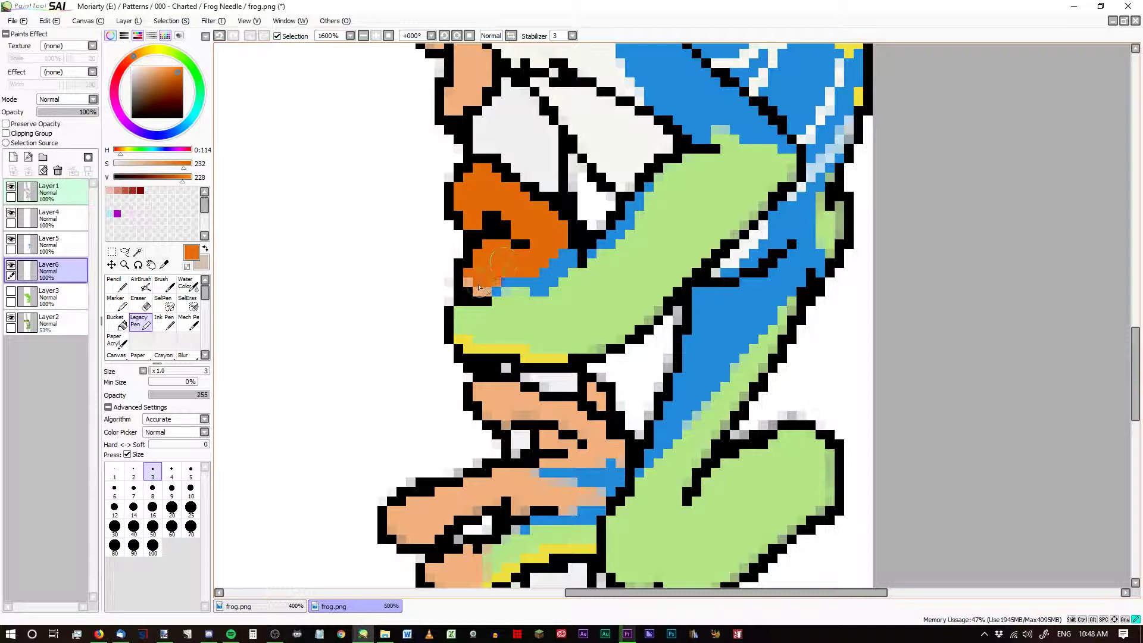
scroll(473, 351, down, 2)
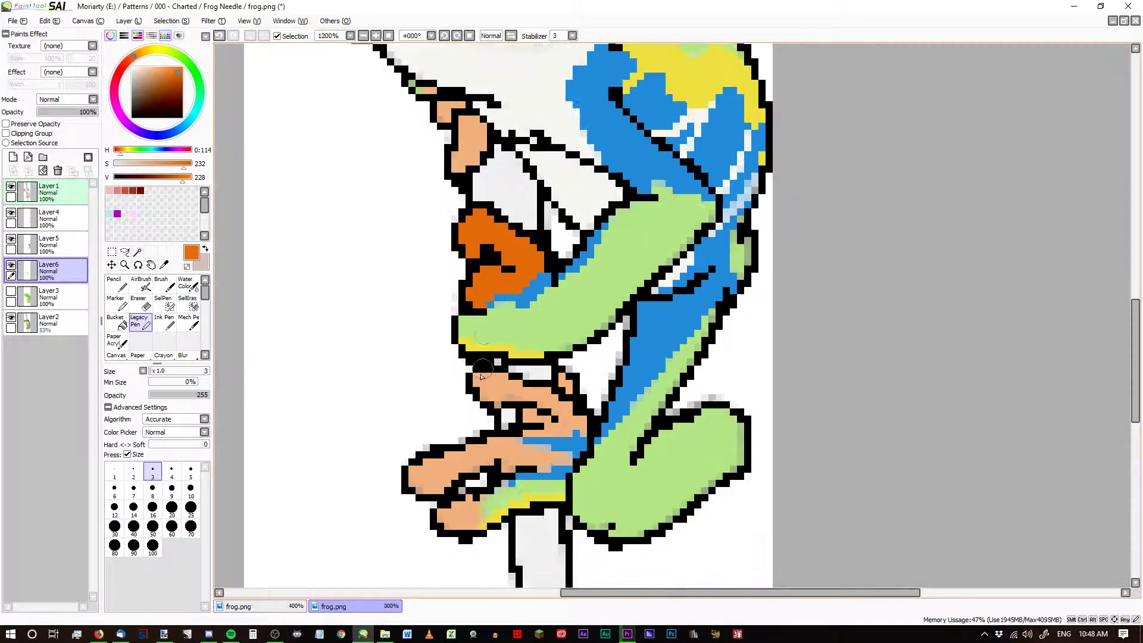
scroll(416, 107, up, 2)
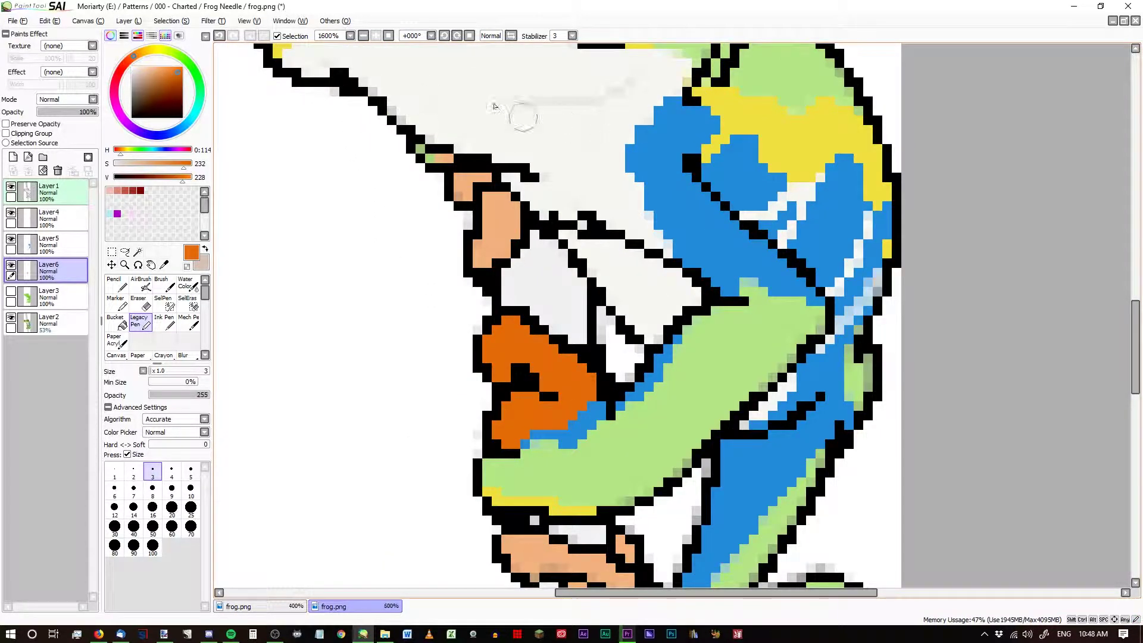
mouse_move(447, 163)
mouse_down()
mouse_move(467, 200)
mouse_move(479, 181)
mouse_move(484, 192)
mouse_move(470, 177)
mouse_move(493, 218)
mouse_move(491, 205)
mouse_move(512, 215)
mouse_move(505, 243)
mouse_move(482, 261)
mouse_move(487, 215)
mouse_up()
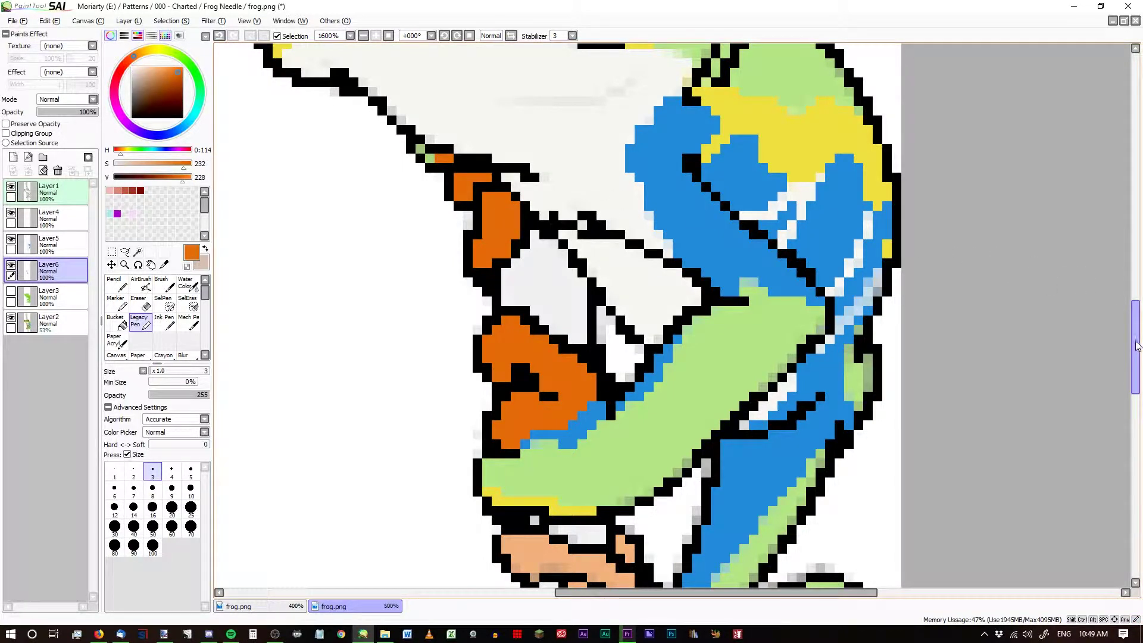
Fill all the toes of the frog's lower foot with orange, keeping the blue markings and the green and yellow edge.
drag(1135, 343, 1133, 395)
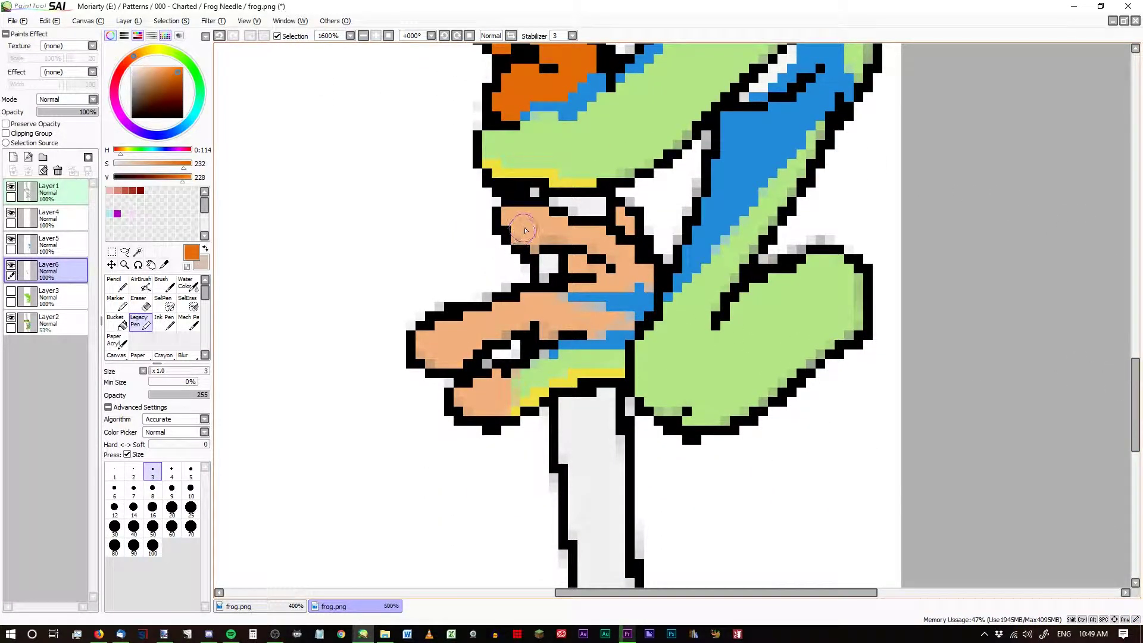
mouse_move(534, 230)
mouse_down()
mouse_move(506, 217)
mouse_move(607, 252)
mouse_move(598, 247)
mouse_move(623, 232)
mouse_move(622, 212)
mouse_move(645, 290)
mouse_move(646, 273)
mouse_move(629, 286)
mouse_move(578, 259)
mouse_up()
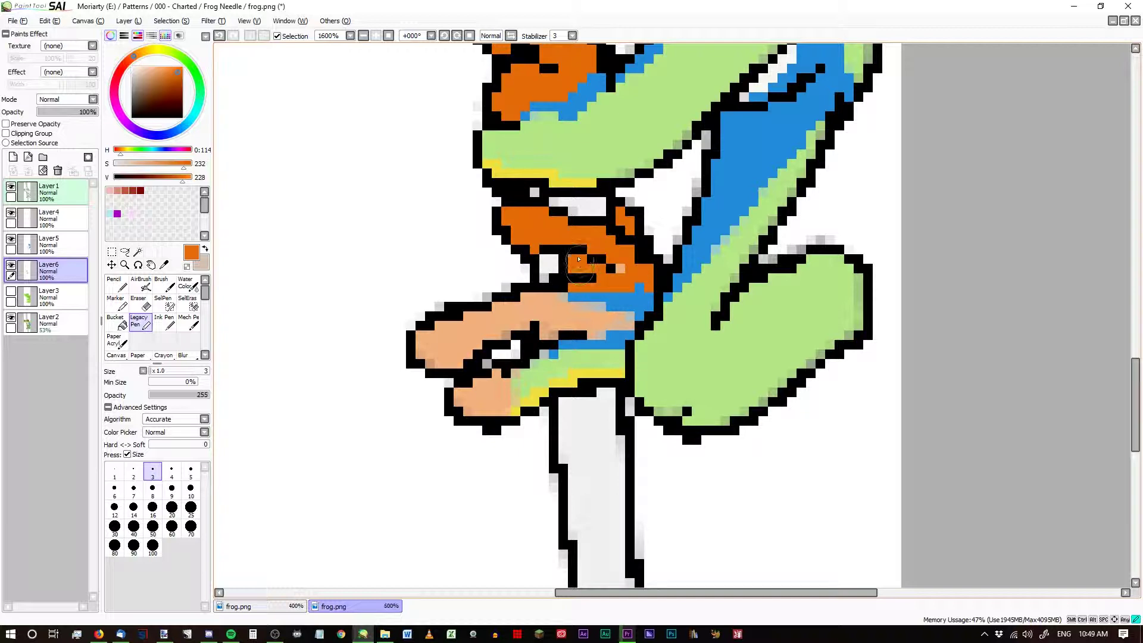
mouse_move(432, 341)
mouse_down()
mouse_move(443, 362)
mouse_move(484, 331)
mouse_move(535, 318)
mouse_move(549, 321)
mouse_move(543, 333)
mouse_move(625, 319)
mouse_move(580, 338)
mouse_move(606, 321)
mouse_move(521, 312)
mouse_move(541, 310)
mouse_move(584, 311)
mouse_move(441, 338)
mouse_up()
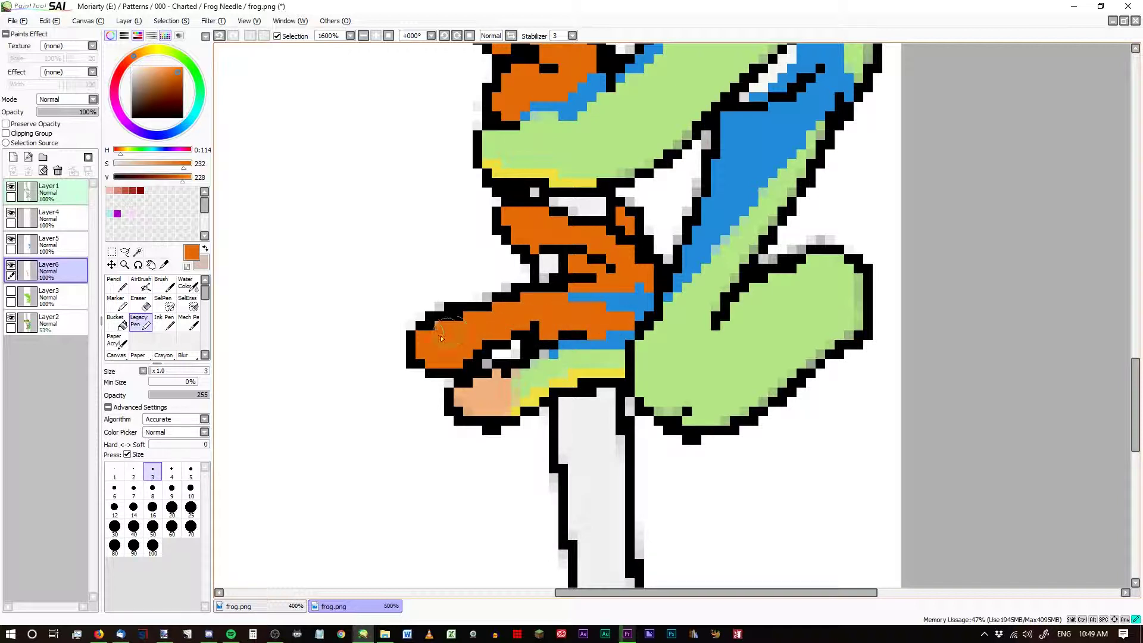
mouse_move(493, 385)
mouse_down()
mouse_move(508, 371)
mouse_move(506, 411)
mouse_move(519, 413)
mouse_move(512, 388)
mouse_move(476, 411)
mouse_move(494, 385)
mouse_move(456, 398)
mouse_move(525, 407)
mouse_up()
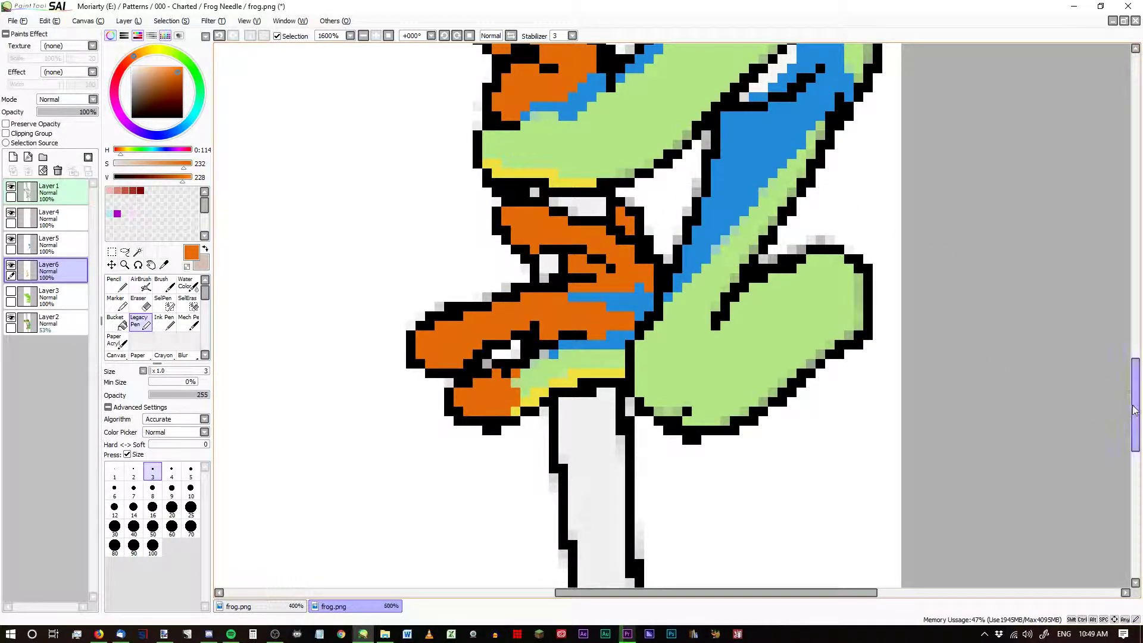
drag(1134, 410, 1139, 298)
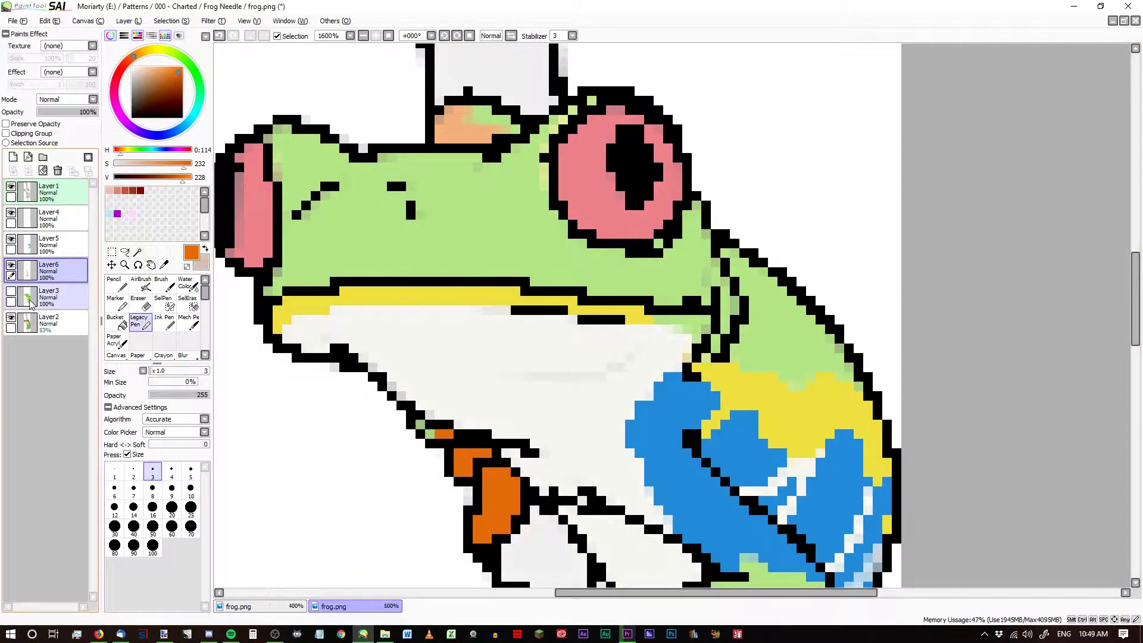
Restore the coloured guide layer to 100% opacity and check the frog's colours in the original artwork document before returning to the pattern.
click(50, 315)
drag(80, 116, 166, 125)
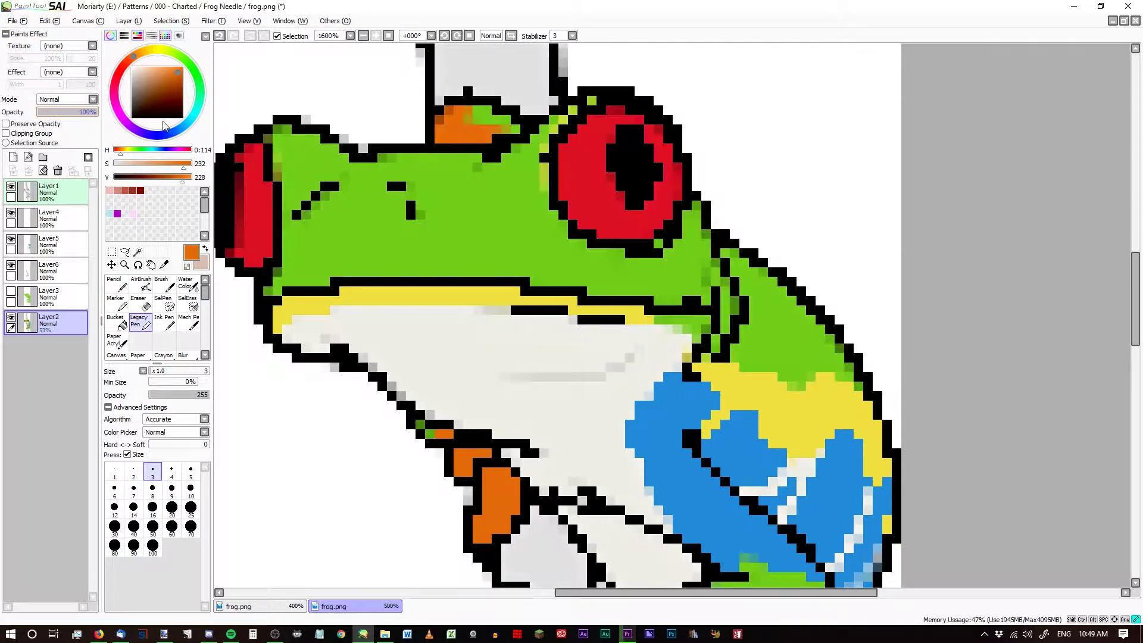
click(264, 605)
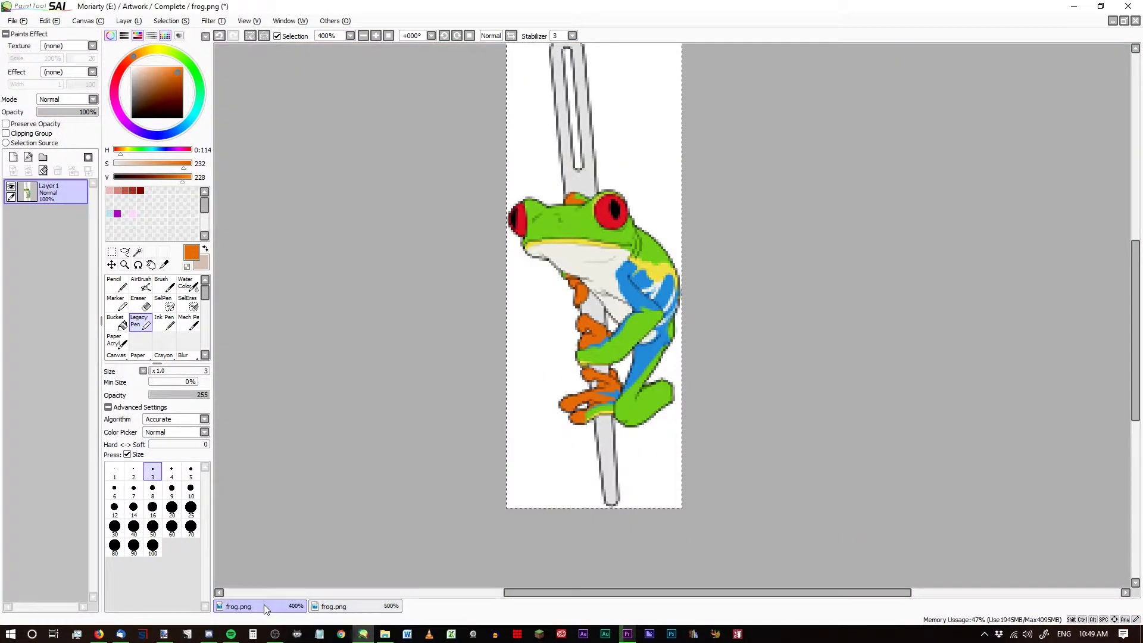
scroll(662, 303, up, 4)
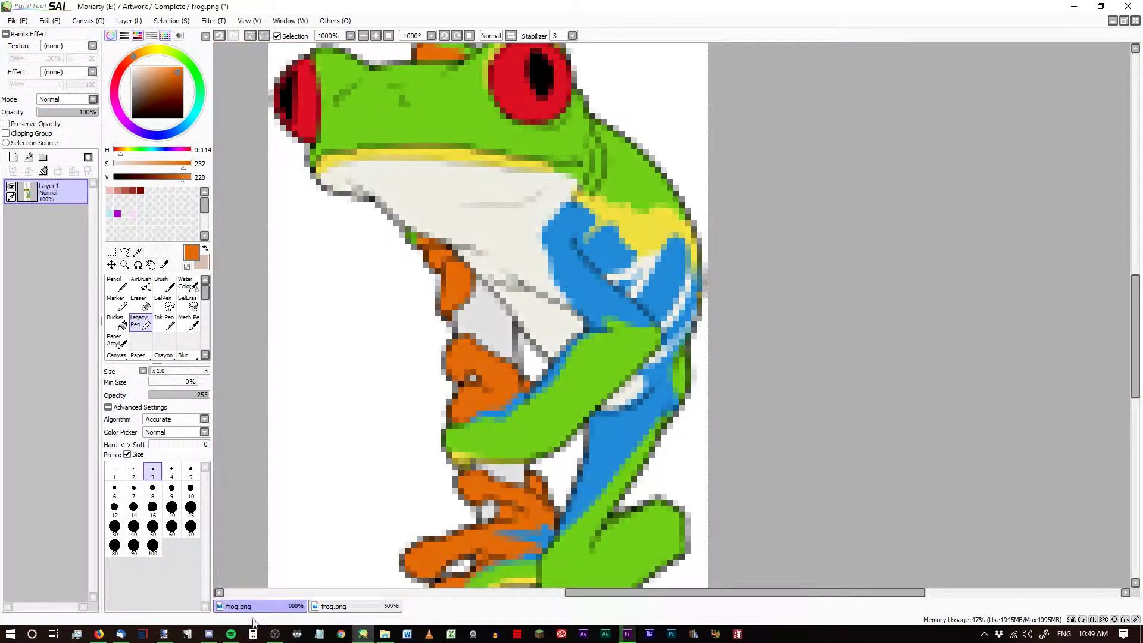
click(337, 606)
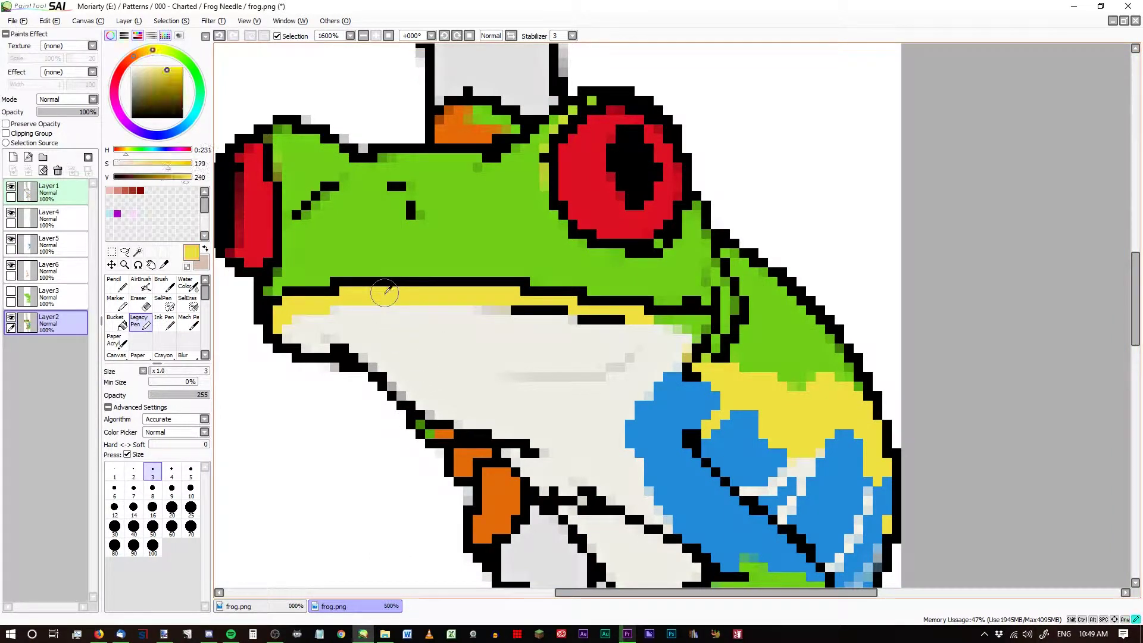
Paint the thin yellow rims beside both of the frog's eyes on the existing yellow layer, following the coloured guide.
click(74, 221)
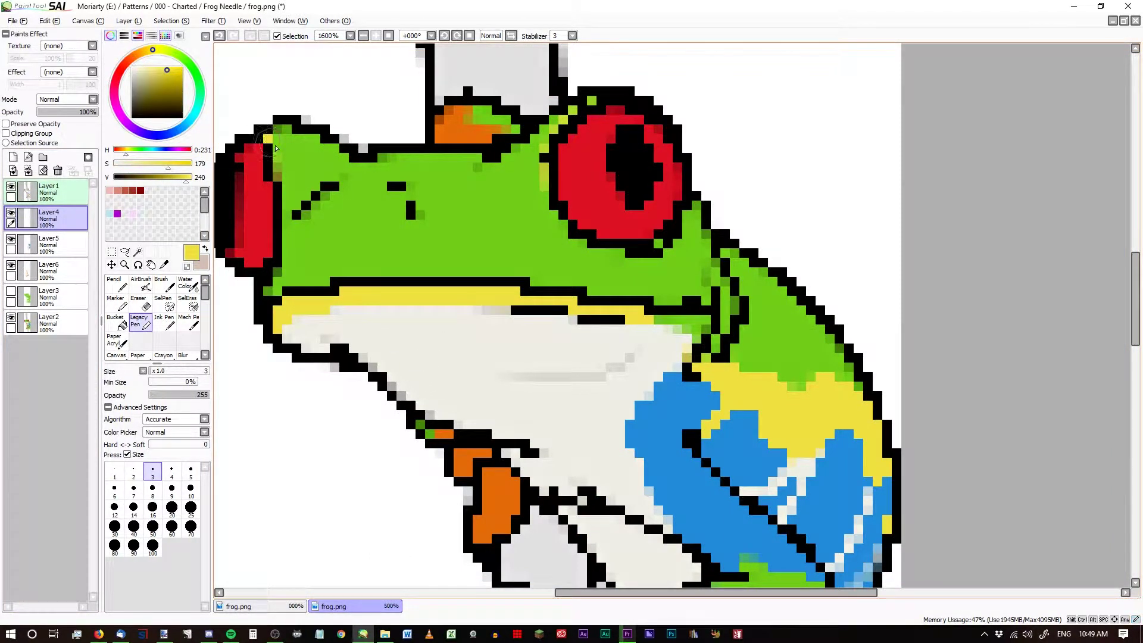
drag(268, 138, 278, 176)
click(591, 100)
drag(571, 110, 544, 160)
mouse_move(548, 143)
mouse_down()
mouse_move(545, 207)
mouse_move(593, 247)
mouse_up()
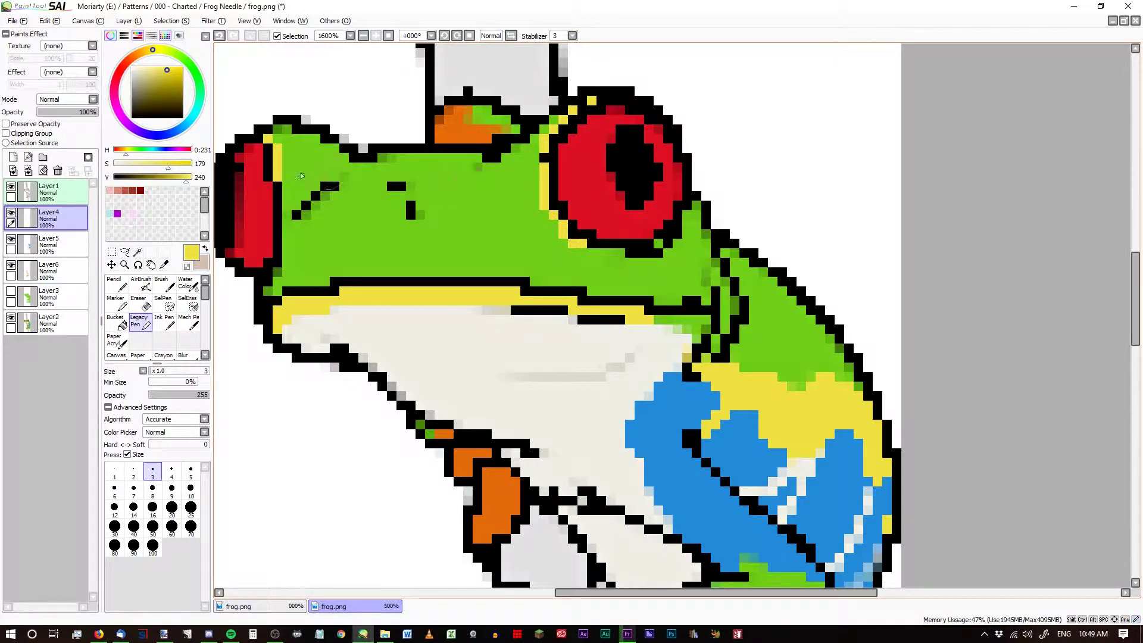
drag(288, 193, 286, 254)
Fill the frog's hand behind its head with sampled orange on the orange layer, and show the green fill layer beneath it.
alt+click(501, 487)
click(51, 270)
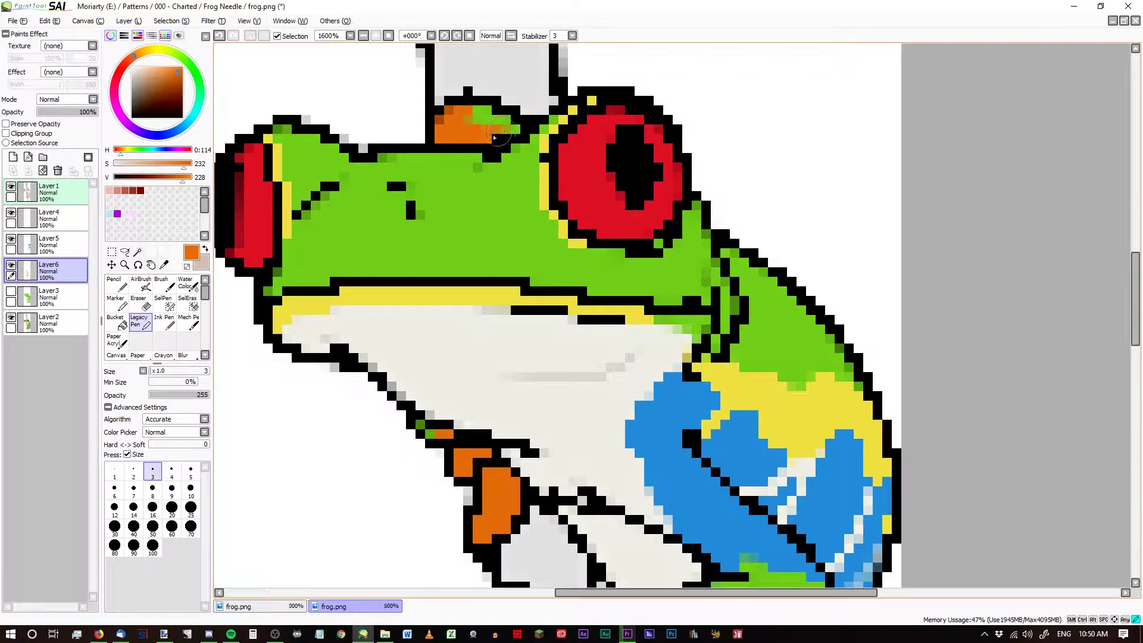
drag(442, 130, 456, 111)
click(10, 291)
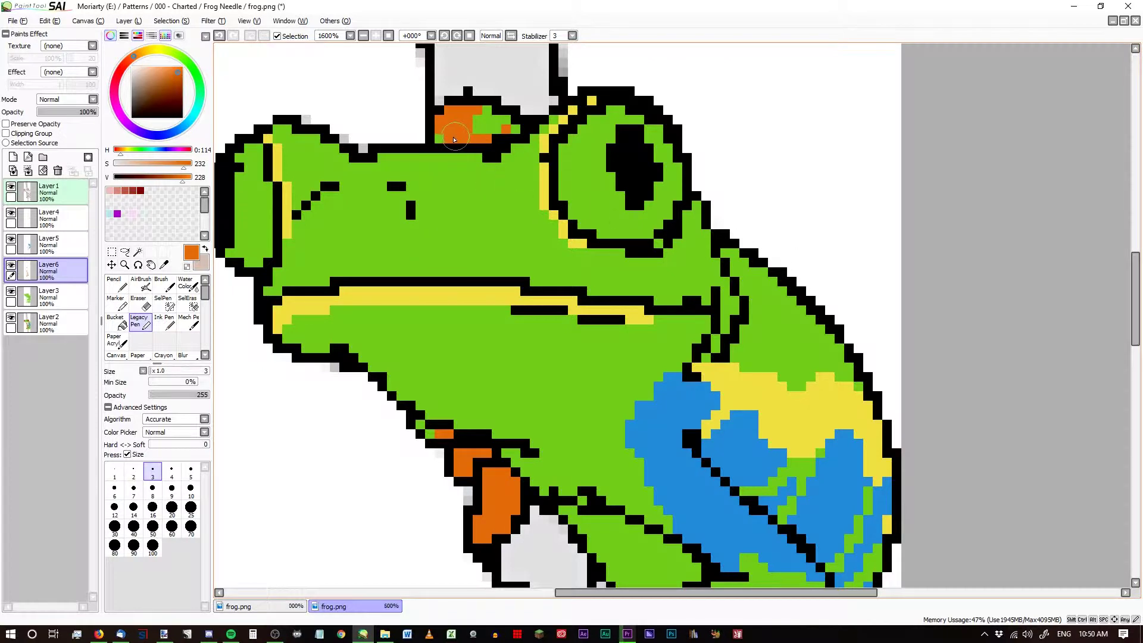
drag(438, 143, 486, 142)
Check the whole frog, hide the green fill layer again and sample the off-white of its throat.
scroll(449, 117, down, 2)
scroll(625, 471, down, 1)
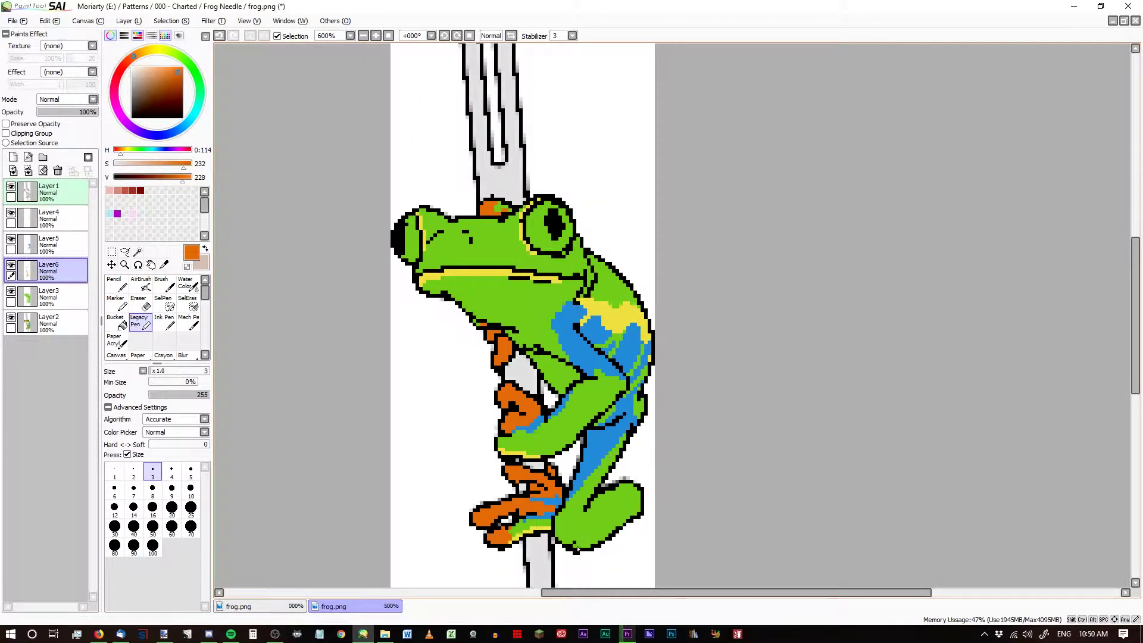
scroll(553, 562, up, 1)
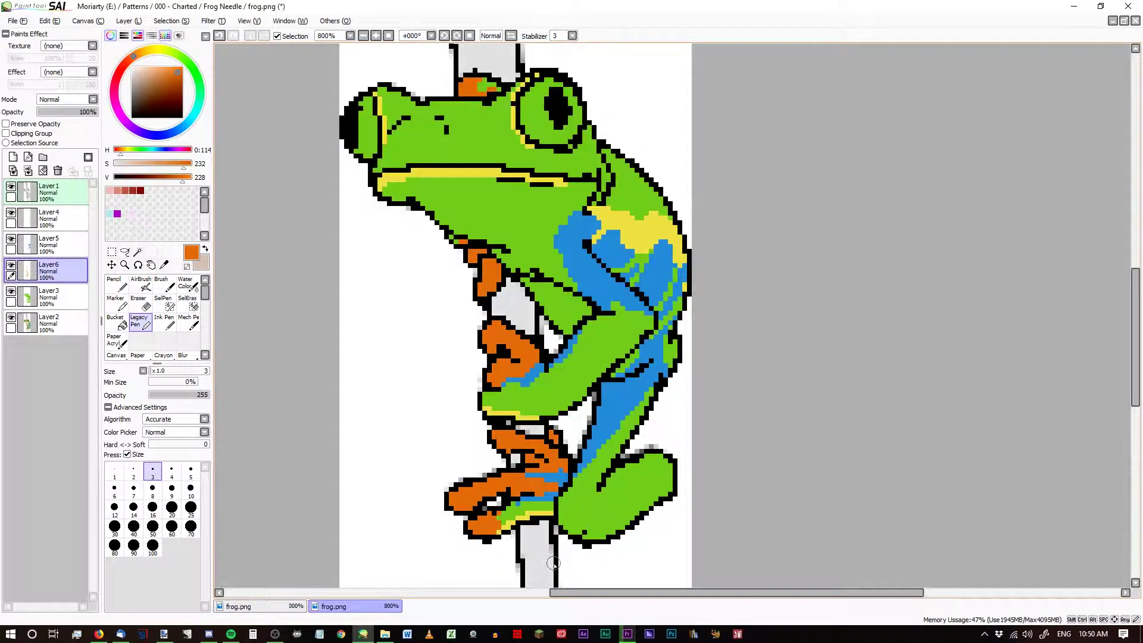
click(11, 291)
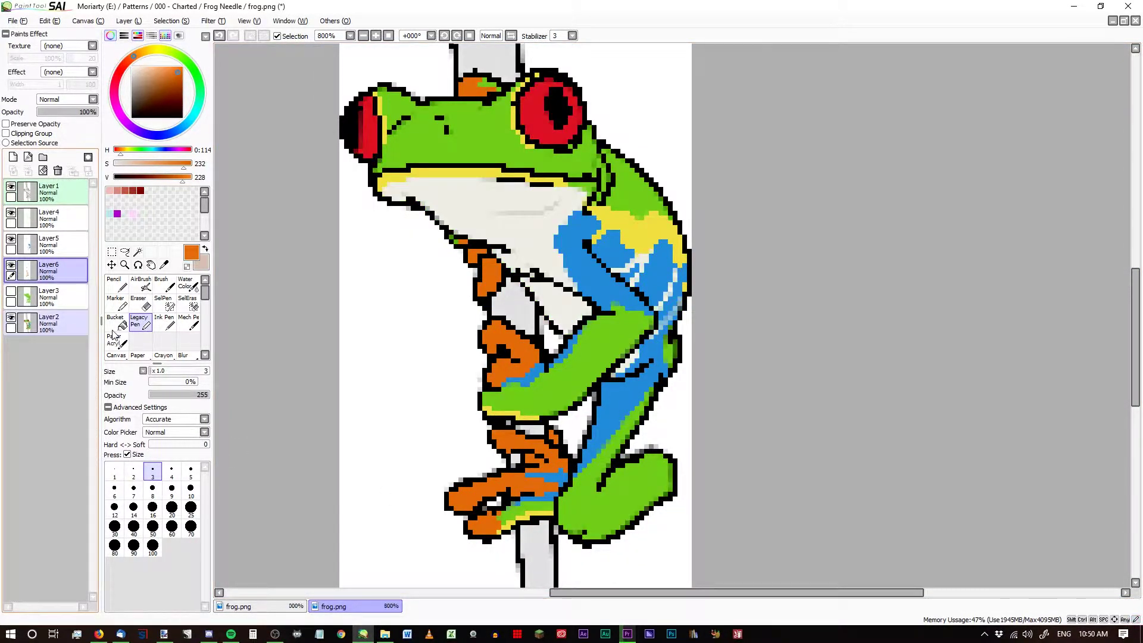
alt+click(462, 195)
click(11, 292)
click(10, 292)
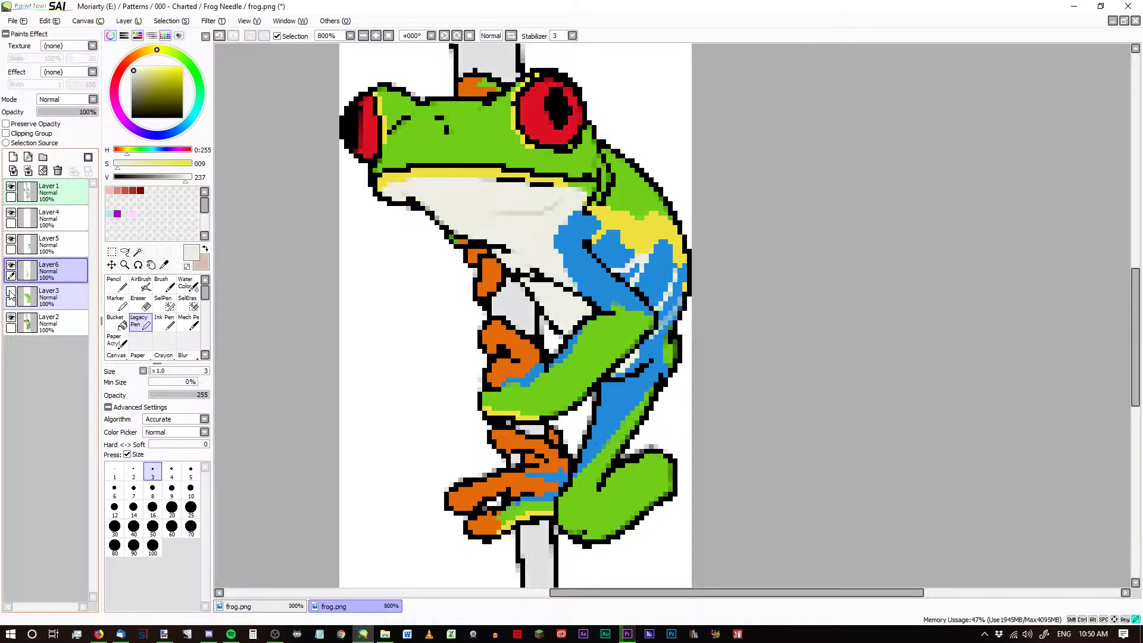
Draw the short curved crease on the frog's throat in black with a 1-pixel pen.
scroll(602, 211, up, 2)
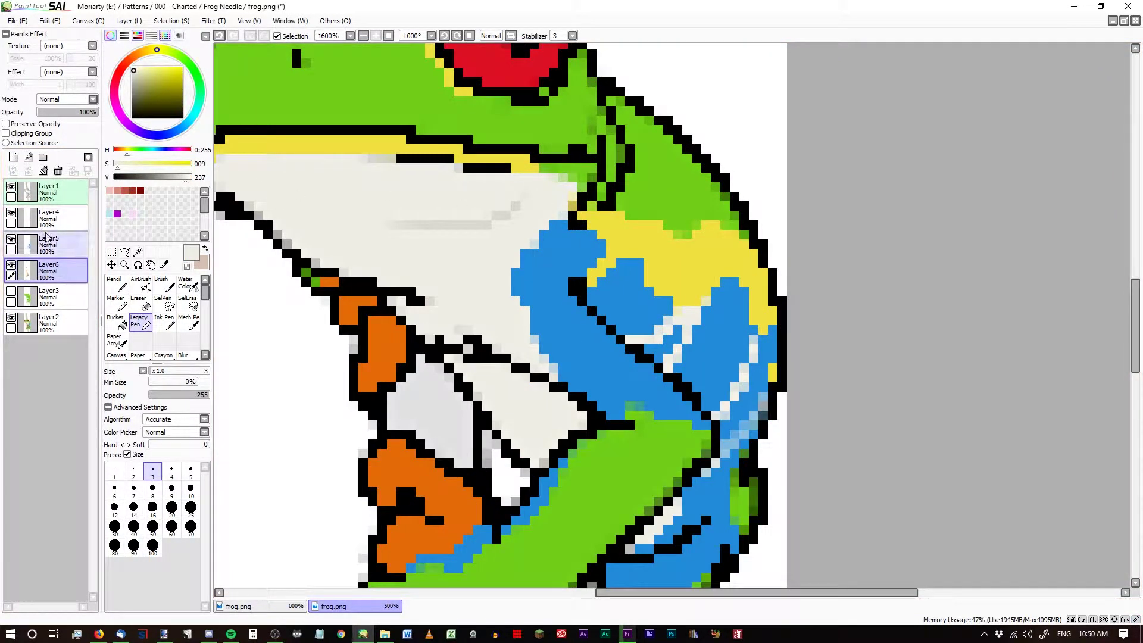
drag(168, 93, 182, 117)
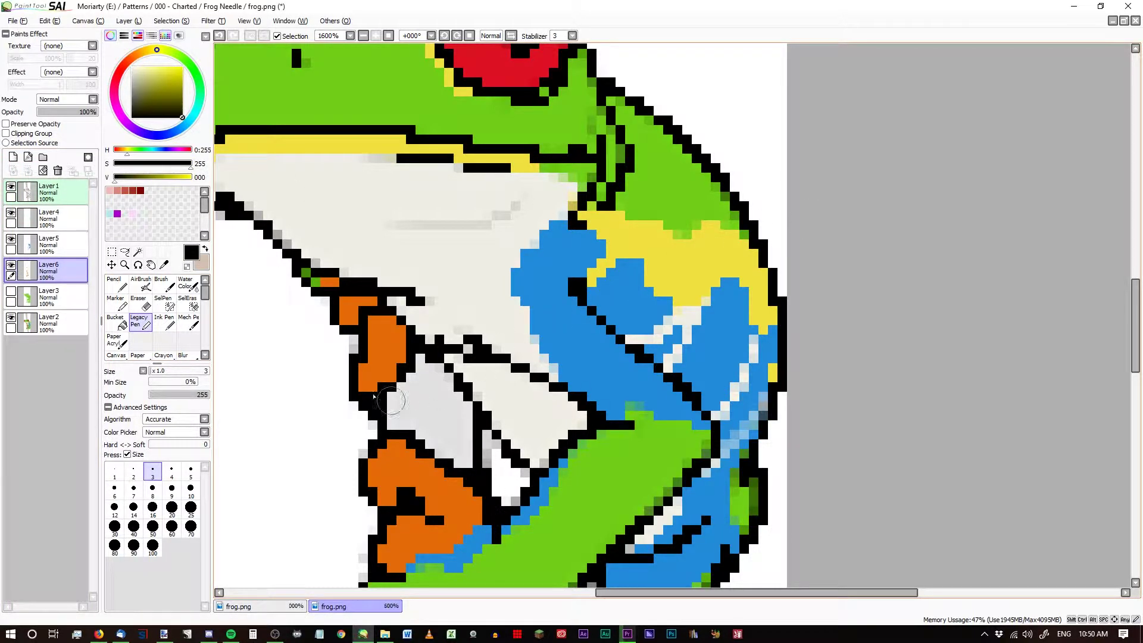
click(114, 470)
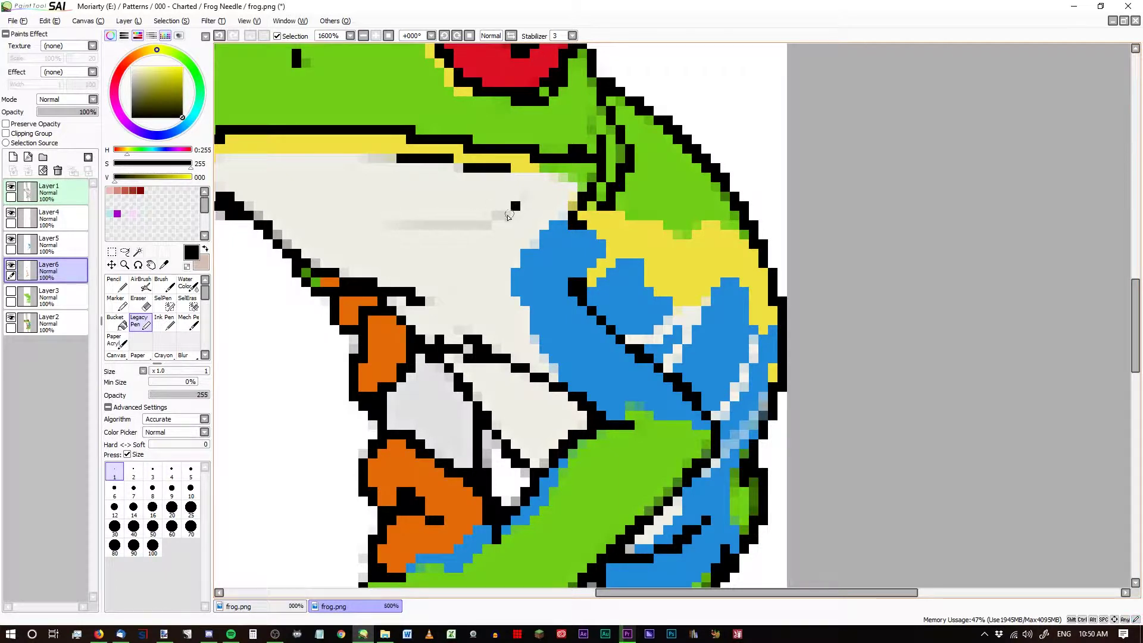
drag(508, 215, 430, 230)
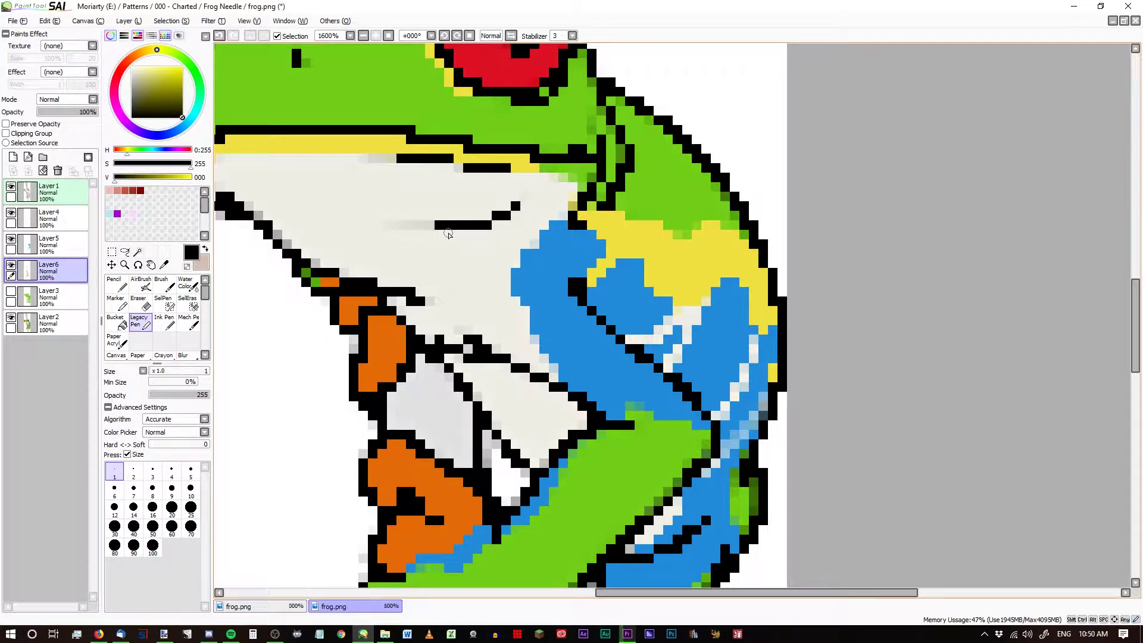
Sample the throat's off-white, add a new layer directly above the green fill layer and set the pen size to 5.
alt+click(325, 222)
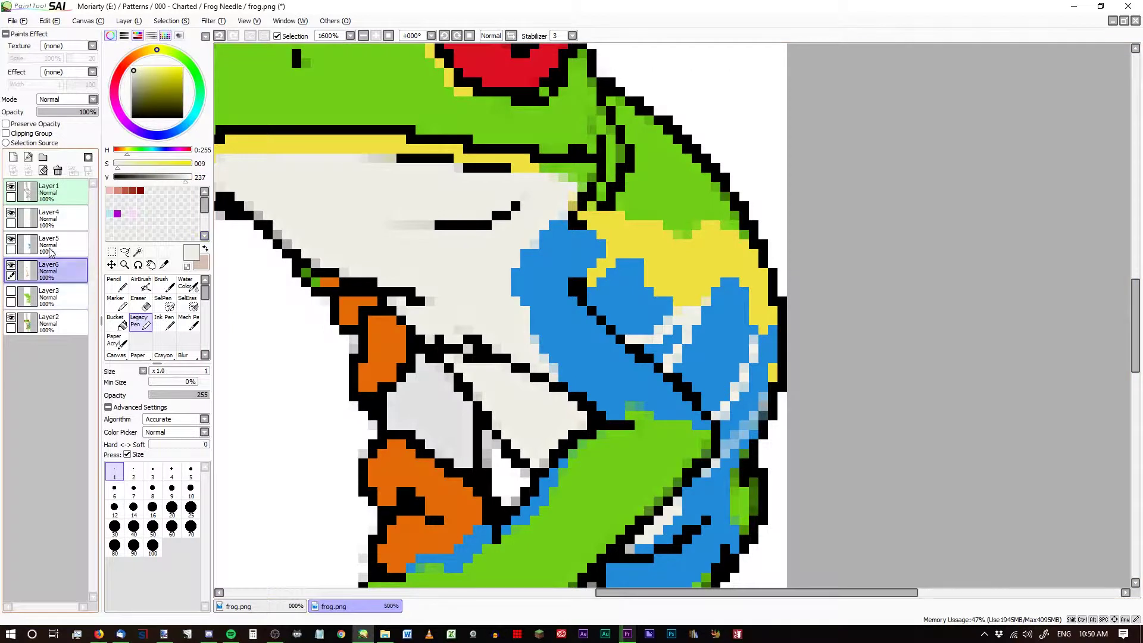
click(43, 304)
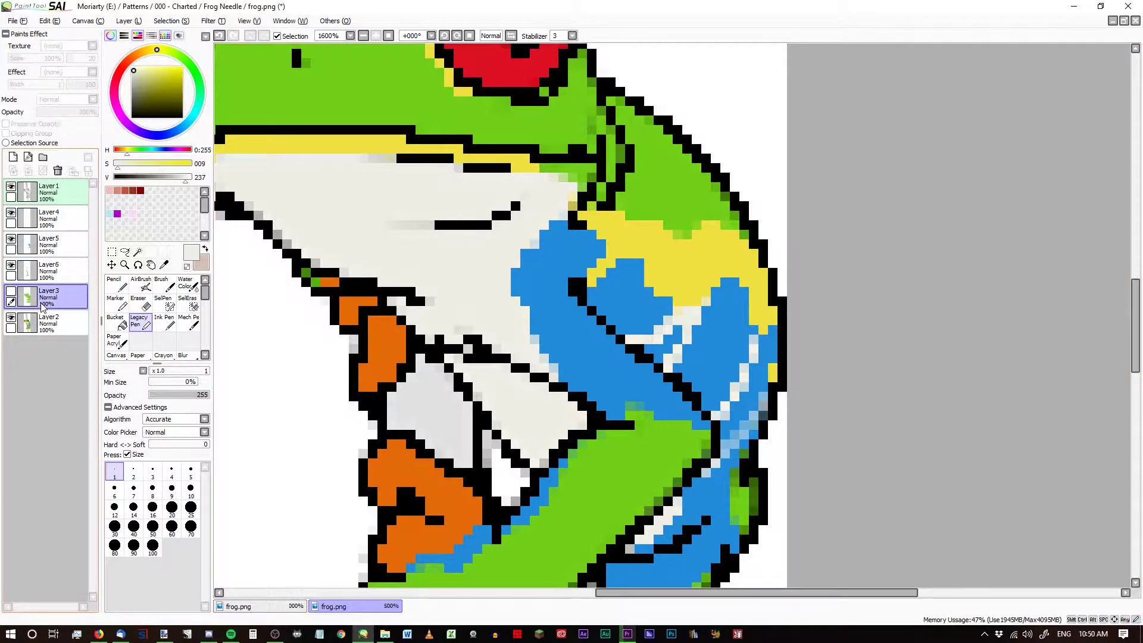
click(12, 157)
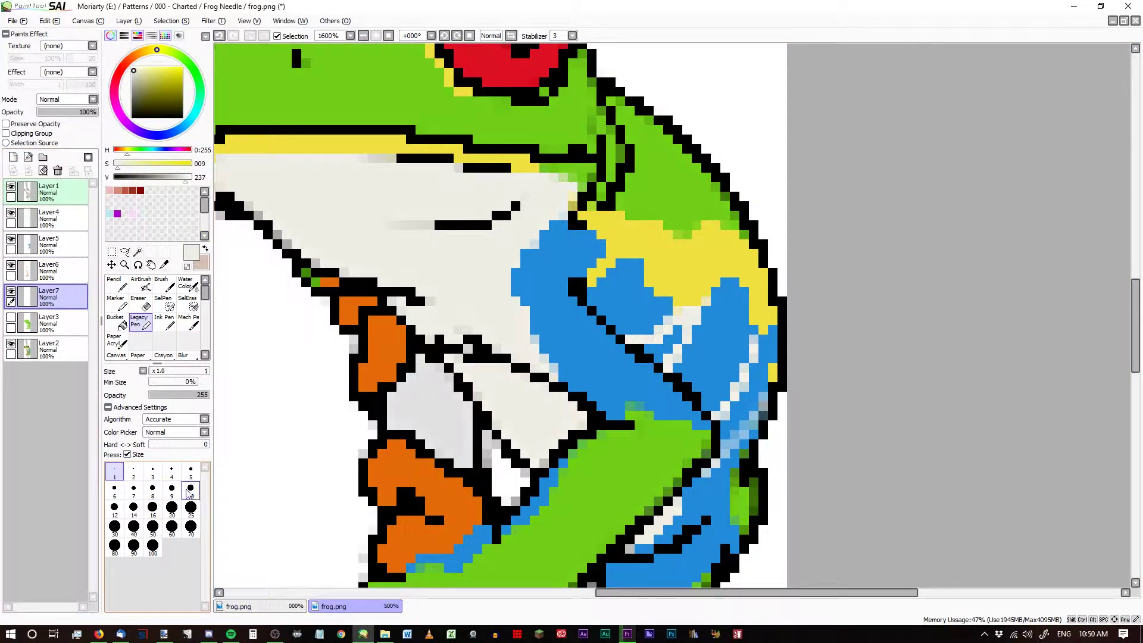
click(190, 489)
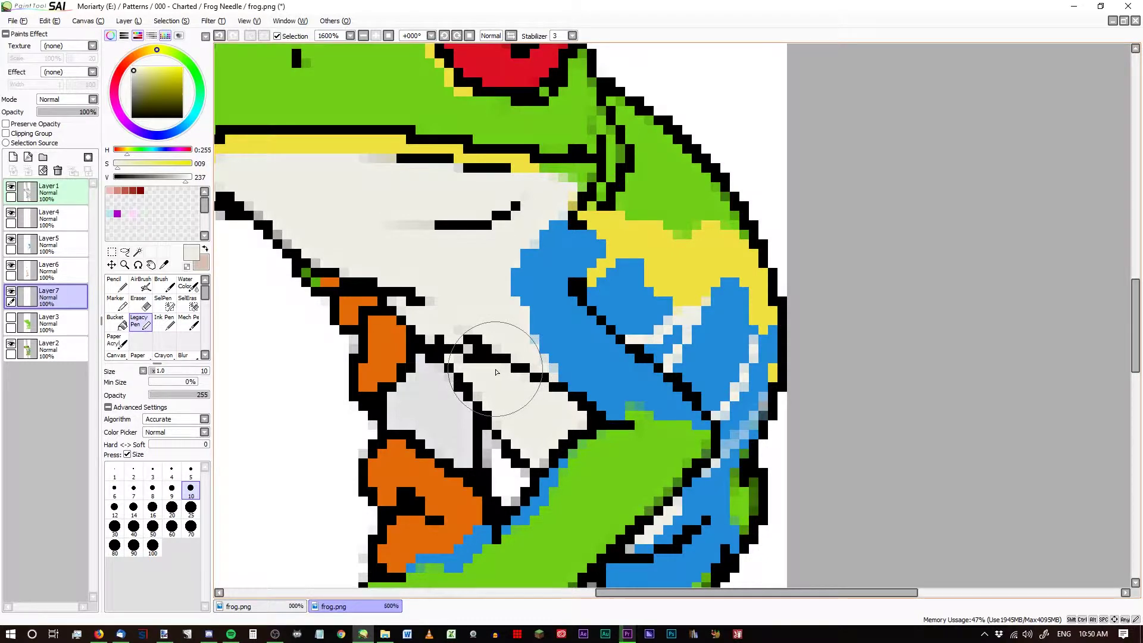
click(190, 470)
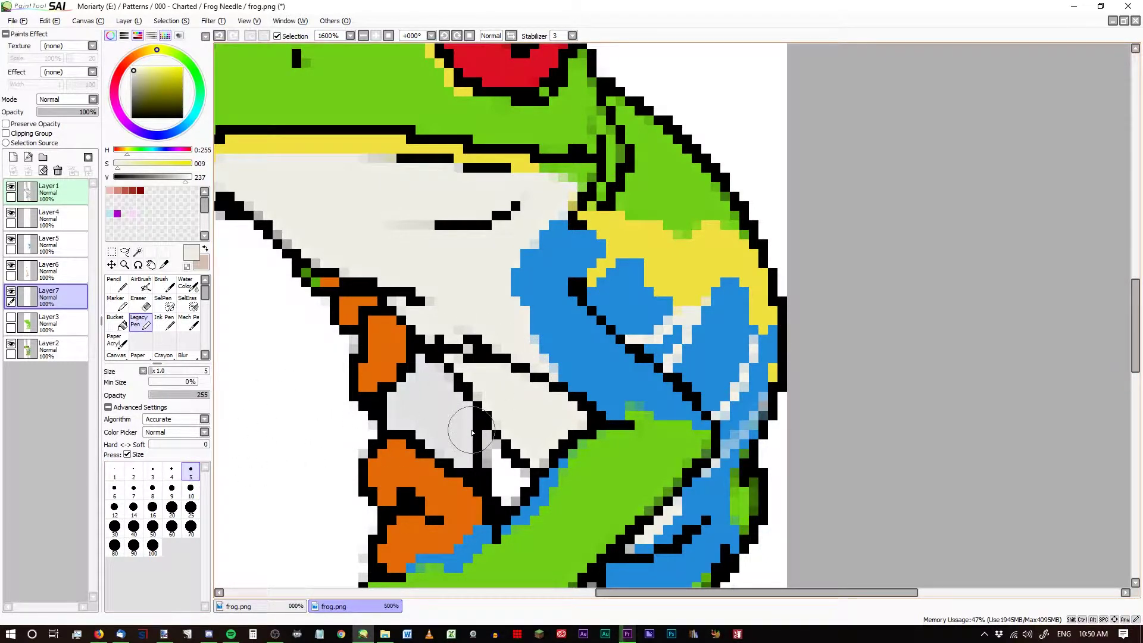
Reduce the coloured guide layer's opacity to 32% and make the new off-white layer active.
click(58, 349)
click(67, 100)
click(59, 110)
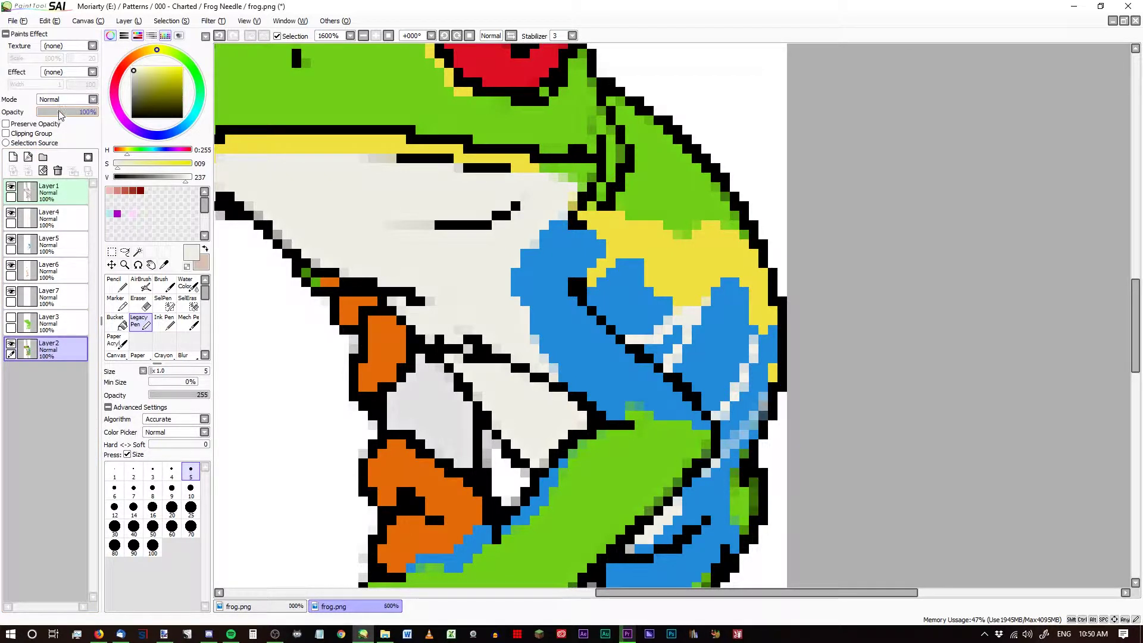
click(57, 112)
click(57, 309)
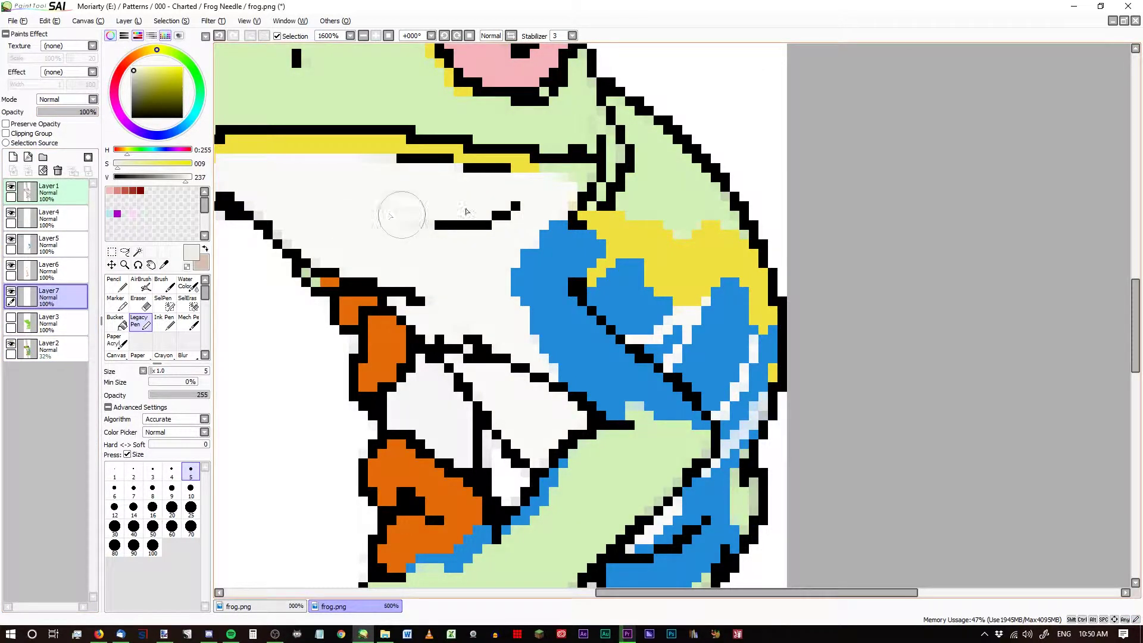
Paint off-white around the throat crease and over the pale markings within the blue of the frog's arm and flank.
mouse_move(395, 211)
mouse_down()
mouse_move(476, 230)
mouse_move(405, 219)
mouse_move(458, 217)
mouse_move(468, 191)
mouse_move(424, 179)
mouse_move(479, 205)
mouse_move(565, 179)
mouse_move(574, 197)
mouse_move(548, 218)
mouse_move(568, 205)
mouse_move(561, 221)
mouse_move(547, 206)
mouse_move(554, 194)
mouse_move(552, 228)
mouse_move(494, 258)
mouse_up()
mouse_move(689, 355)
mouse_down()
mouse_move(657, 332)
mouse_move(692, 322)
mouse_move(668, 361)
mouse_move(726, 303)
mouse_move(747, 367)
mouse_move(725, 419)
mouse_move(753, 418)
mouse_move(762, 404)
mouse_move(725, 406)
mouse_up()
scroll(509, 327, down, 1)
scroll(510, 327, down, 4)
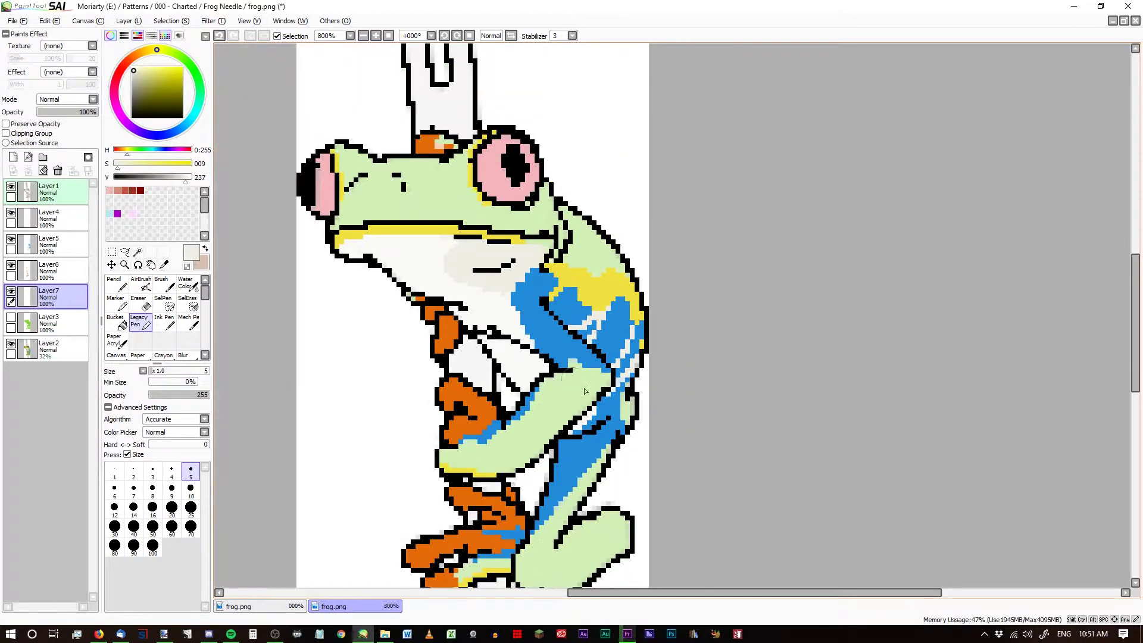
scroll(510, 326, up, 3)
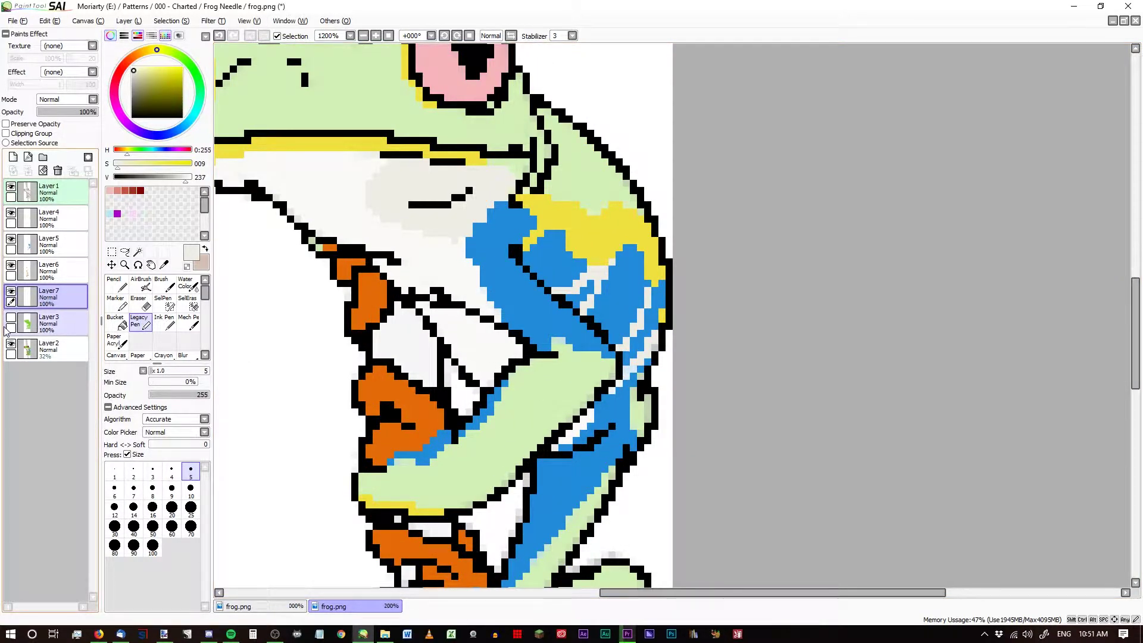
scroll(588, 368, up, 1)
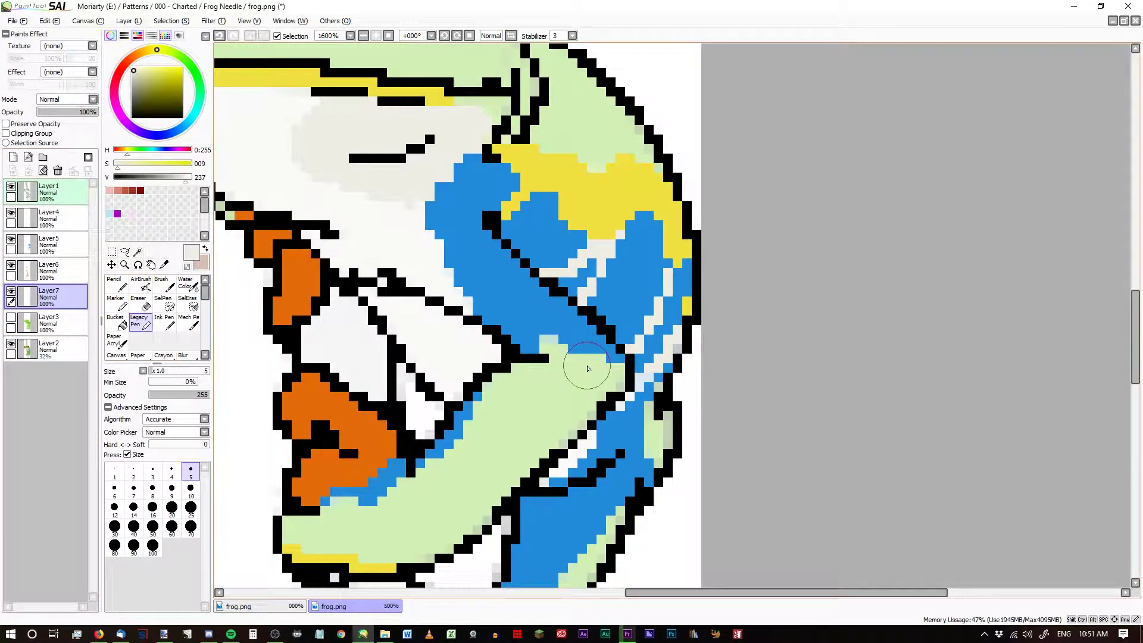
mouse_move(650, 367)
mouse_down()
mouse_move(641, 388)
mouse_move(674, 346)
mouse_move(607, 427)
mouse_move(610, 450)
mouse_move(612, 434)
mouse_move(544, 484)
mouse_move(597, 436)
mouse_move(575, 457)
mouse_up()
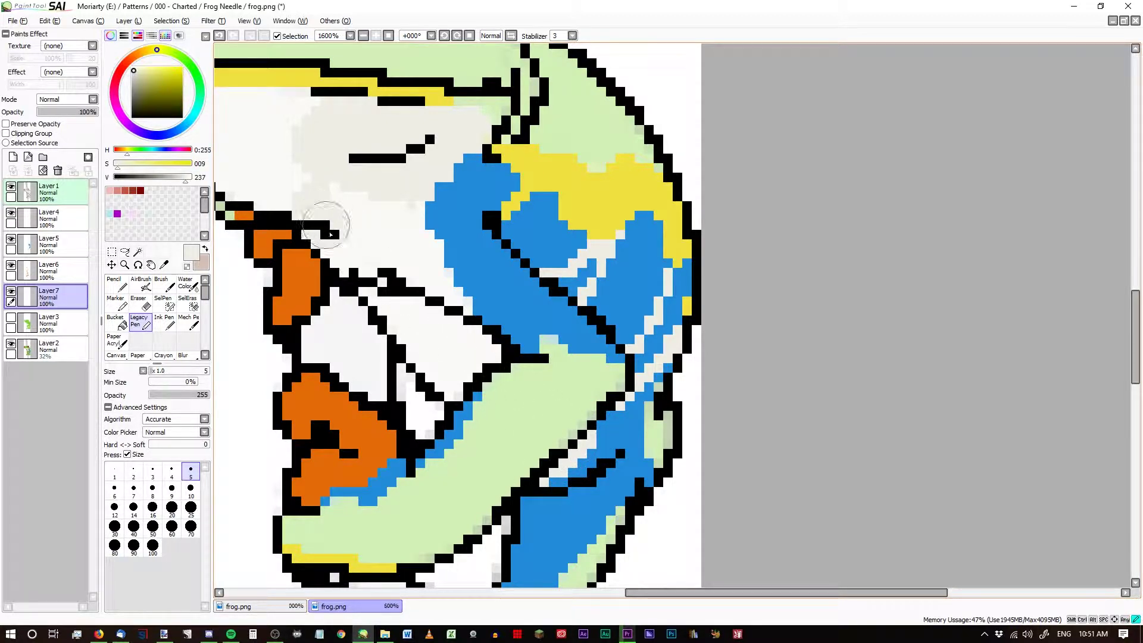
Fill the rest of the frog's belly, throat and chin with off-white up to the yellow lip and black outlines.
mouse_move(331, 234)
mouse_down()
mouse_move(312, 218)
mouse_move(426, 339)
mouse_move(436, 354)
mouse_move(415, 331)
mouse_move(452, 394)
mouse_move(461, 382)
mouse_move(448, 400)
mouse_move(499, 350)
mouse_move(464, 362)
mouse_move(488, 341)
mouse_move(395, 196)
mouse_move(332, 203)
mouse_move(362, 212)
mouse_move(470, 322)
mouse_move(461, 346)
mouse_move(414, 236)
mouse_up()
scroll(414, 236, down, 3)
scroll(401, 214, up, 2)
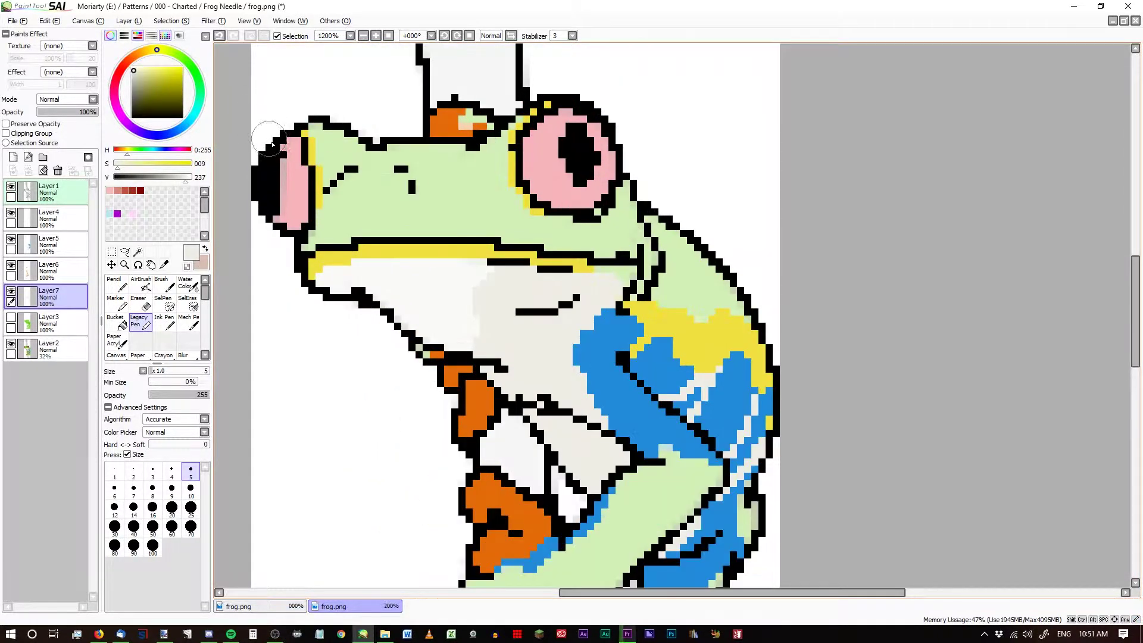
mouse_move(322, 278)
mouse_down()
mouse_move(369, 282)
mouse_move(477, 344)
mouse_move(475, 283)
mouse_move(495, 278)
mouse_move(354, 270)
mouse_move(447, 297)
mouse_move(422, 314)
mouse_move(485, 308)
mouse_up()
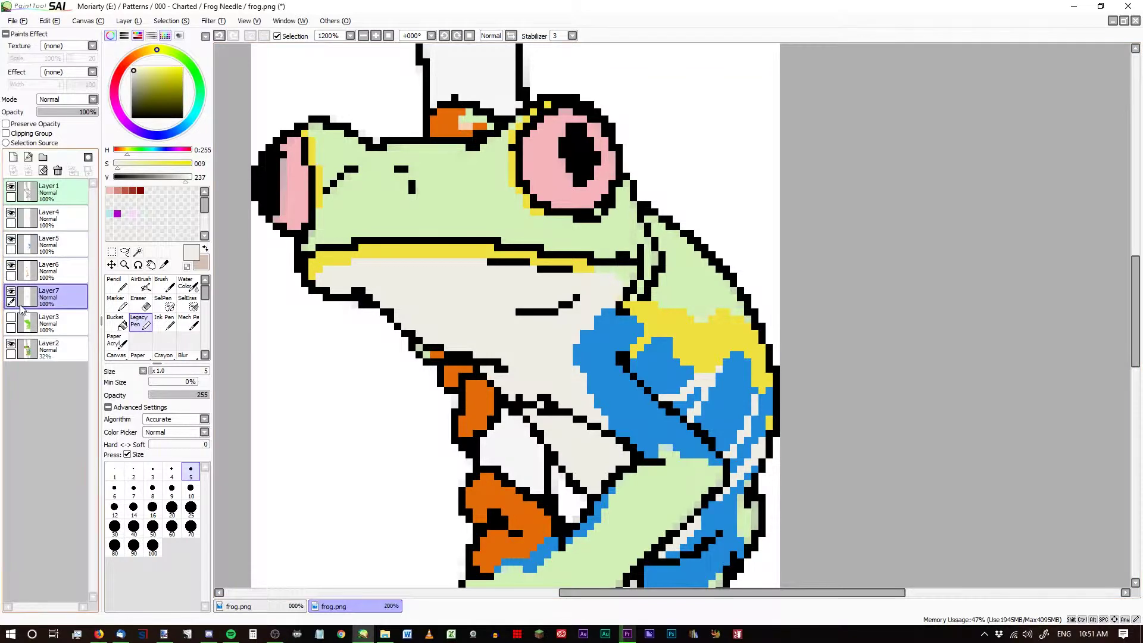
Show the green fill layer and add a new layer at the very bottom, beneath the coloured guide layer.
scroll(424, 333, down, 4)
scroll(420, 480, up, 1)
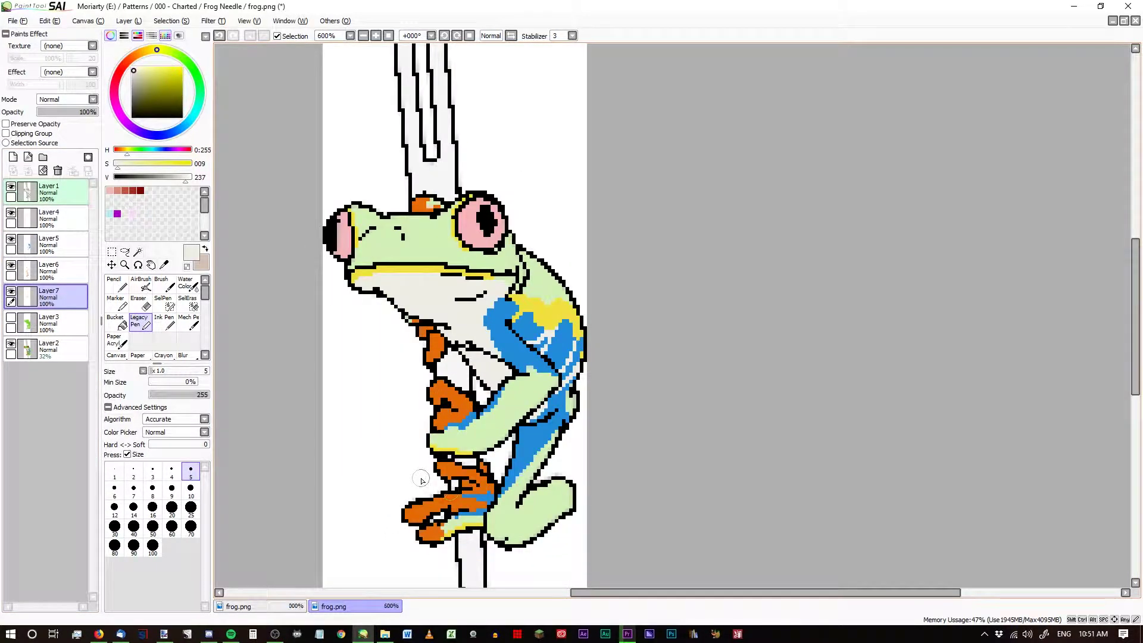
click(11, 317)
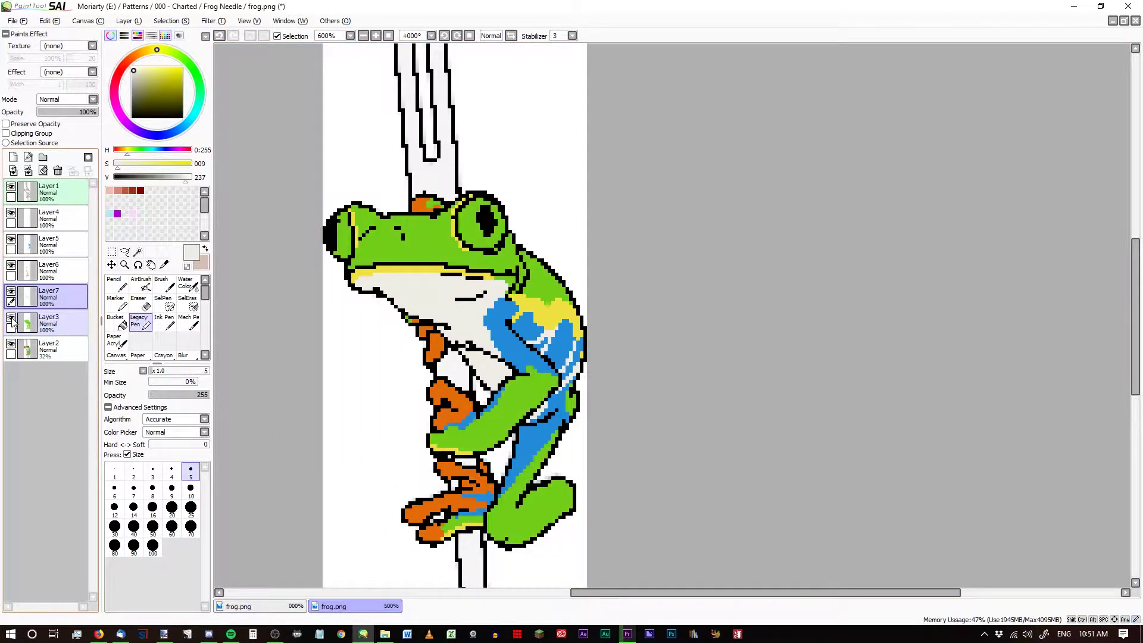
click(51, 348)
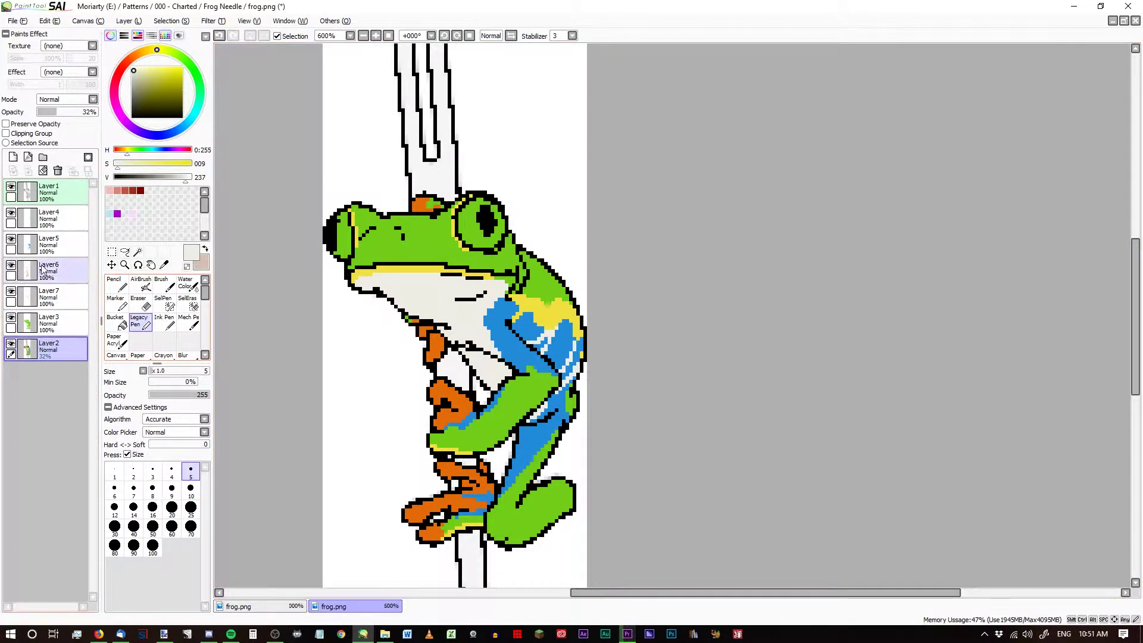
click(12, 157)
drag(50, 348, 51, 381)
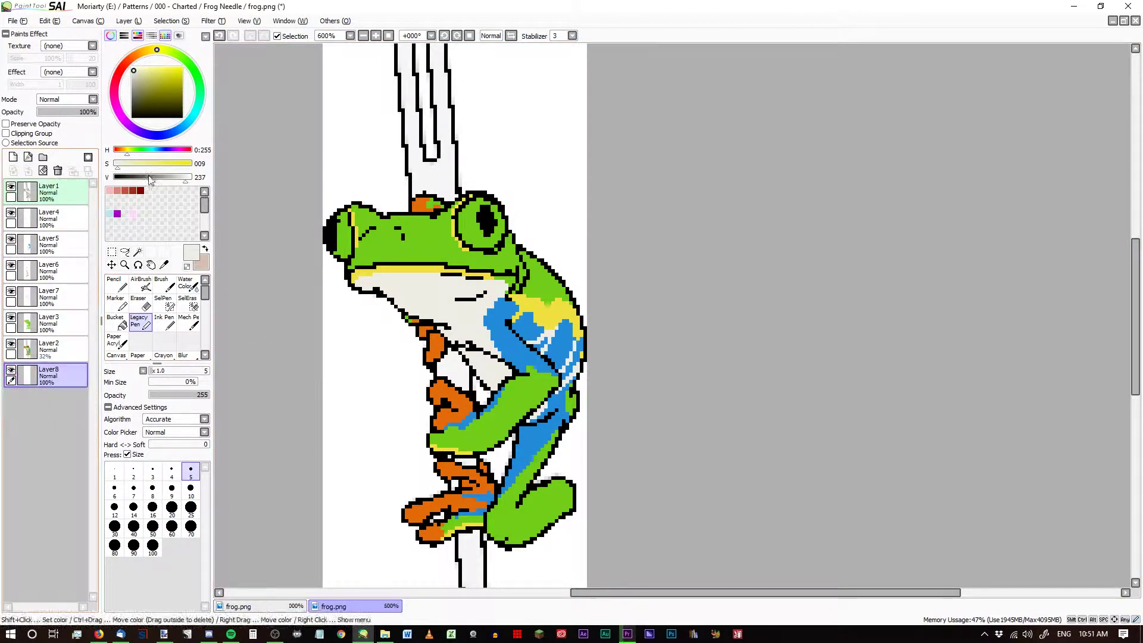
Fill the entire bottom layer with bright pink (saturation 123, value 249), using the Bucket with the working layer as its target.
click(127, 116)
click(117, 321)
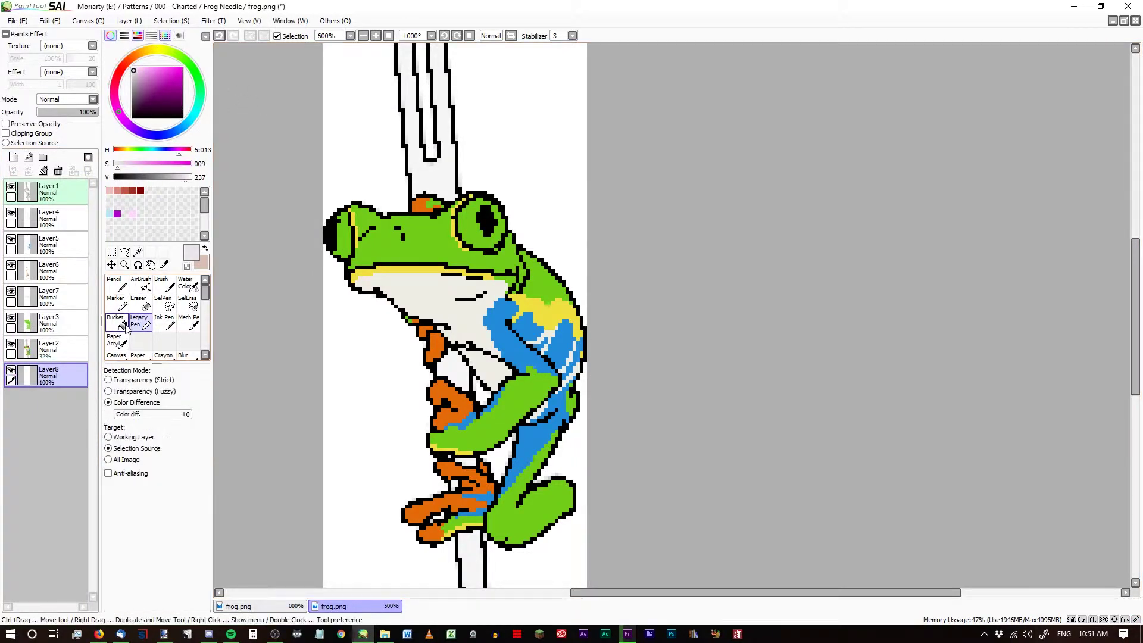
click(156, 67)
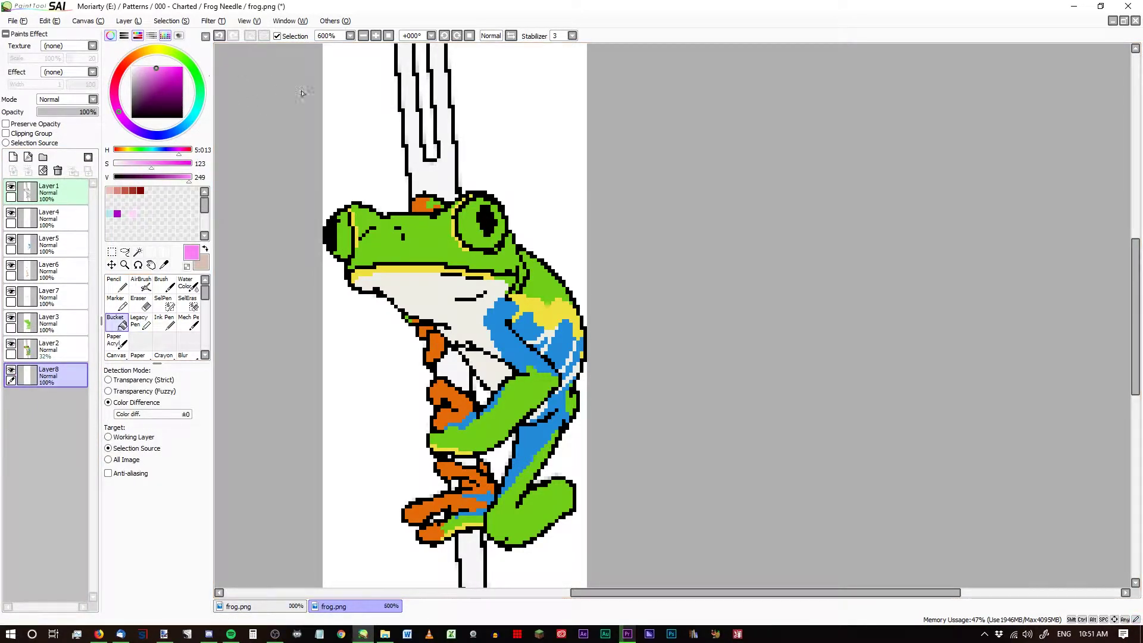
click(378, 95)
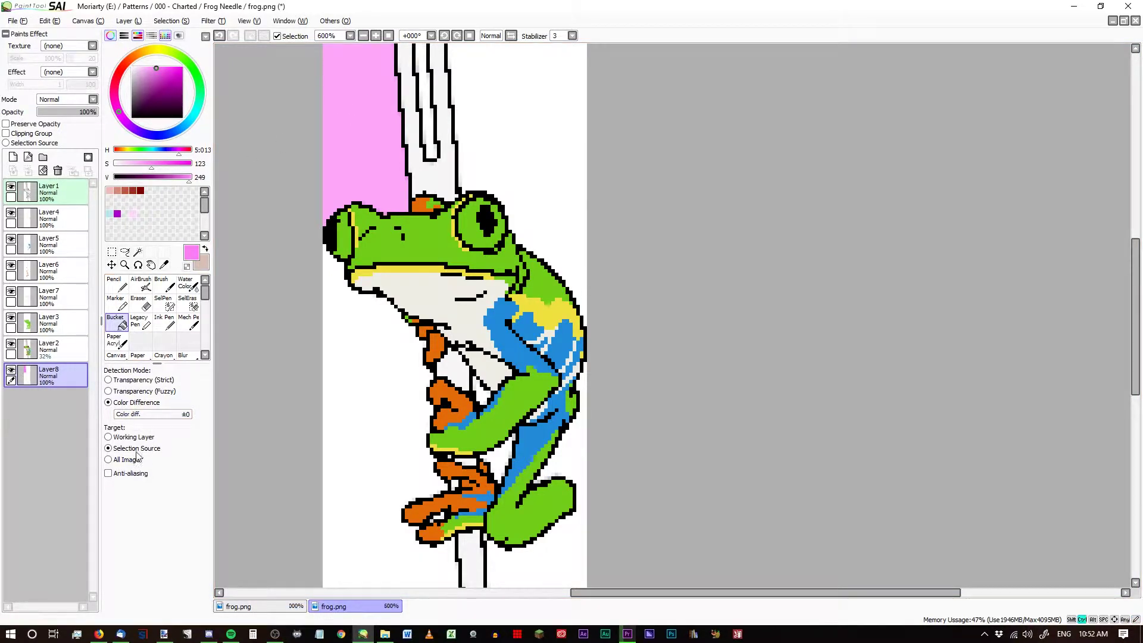
key(ctrl+z)
click(109, 437)
click(327, 424)
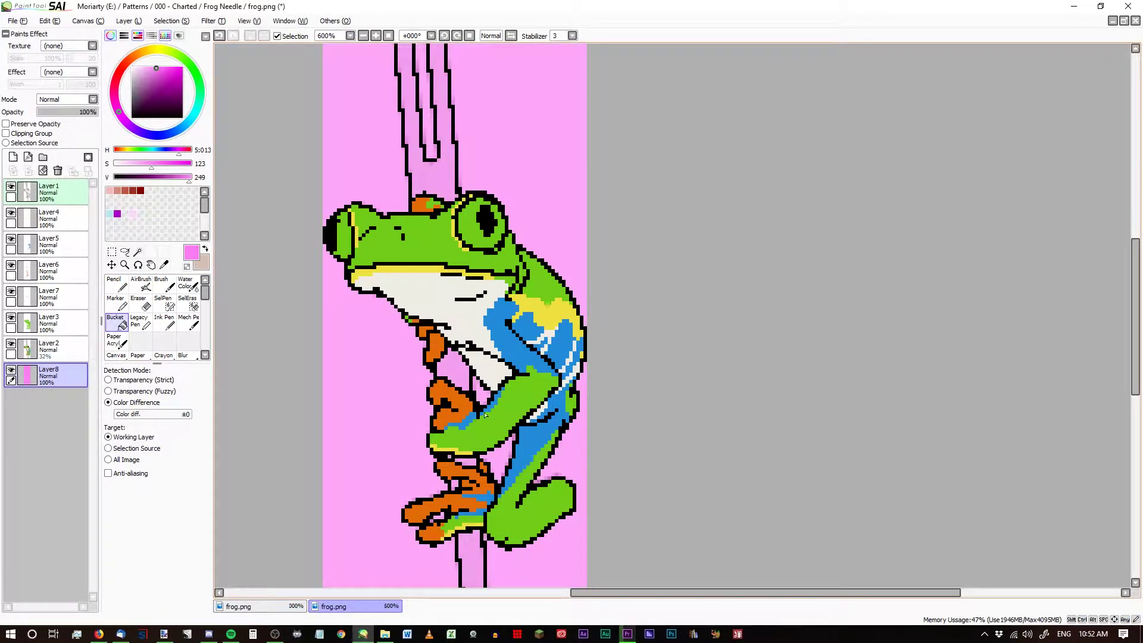
Hide the green fill layer and restore the coloured guide layer to 100% opacity, sampling the red of the frog's eye.
scroll(532, 339, up, 5)
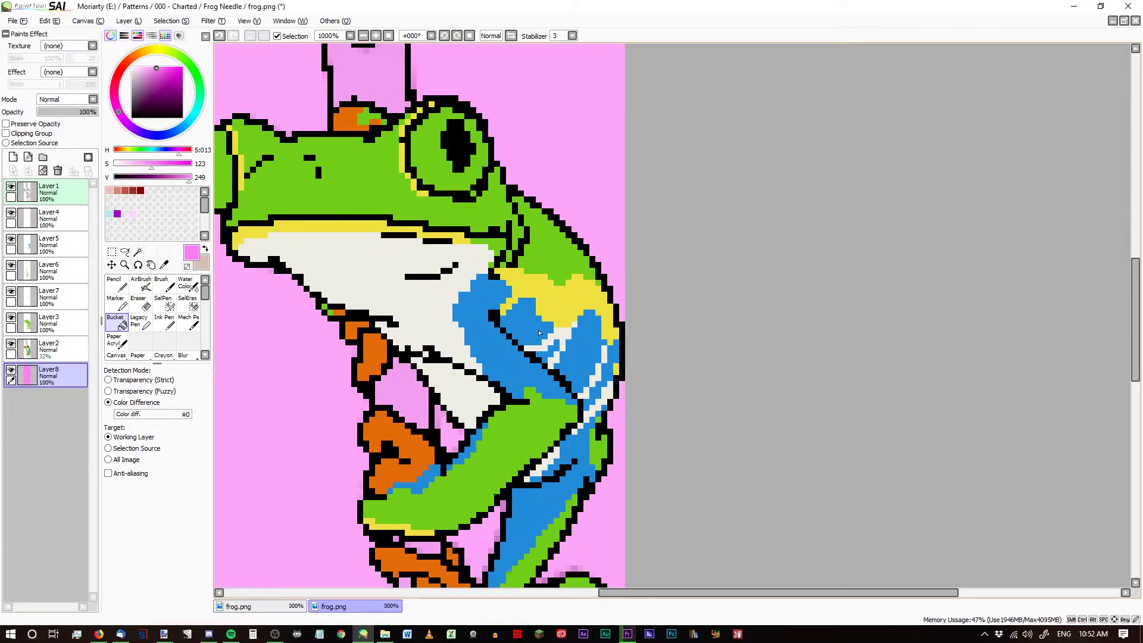
scroll(569, 379, down, 4)
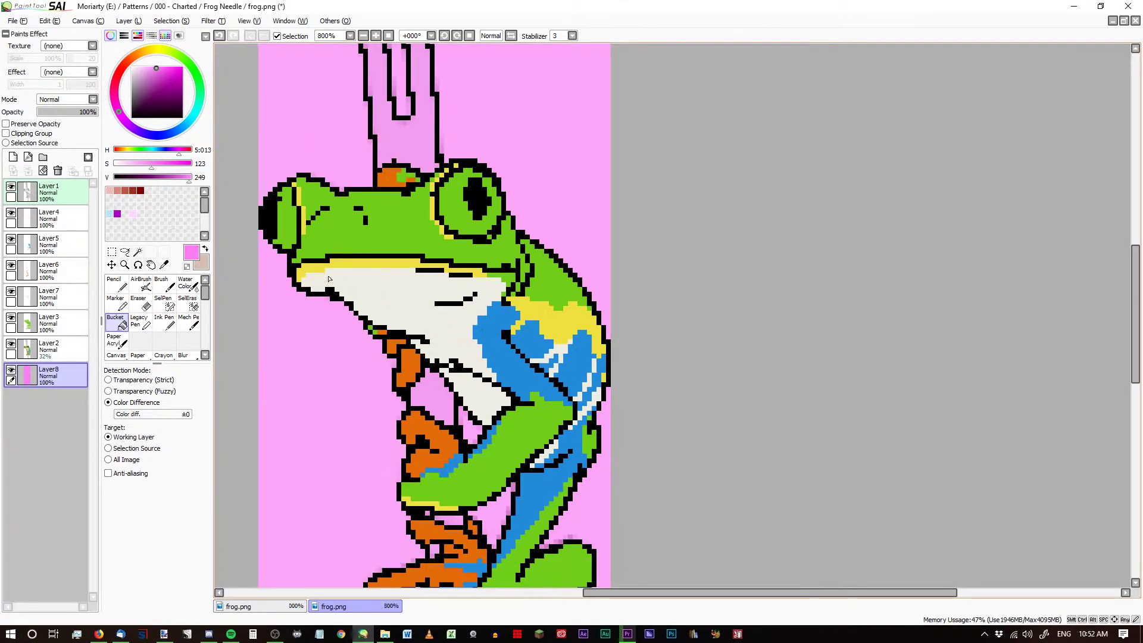
scroll(316, 269, up, 1)
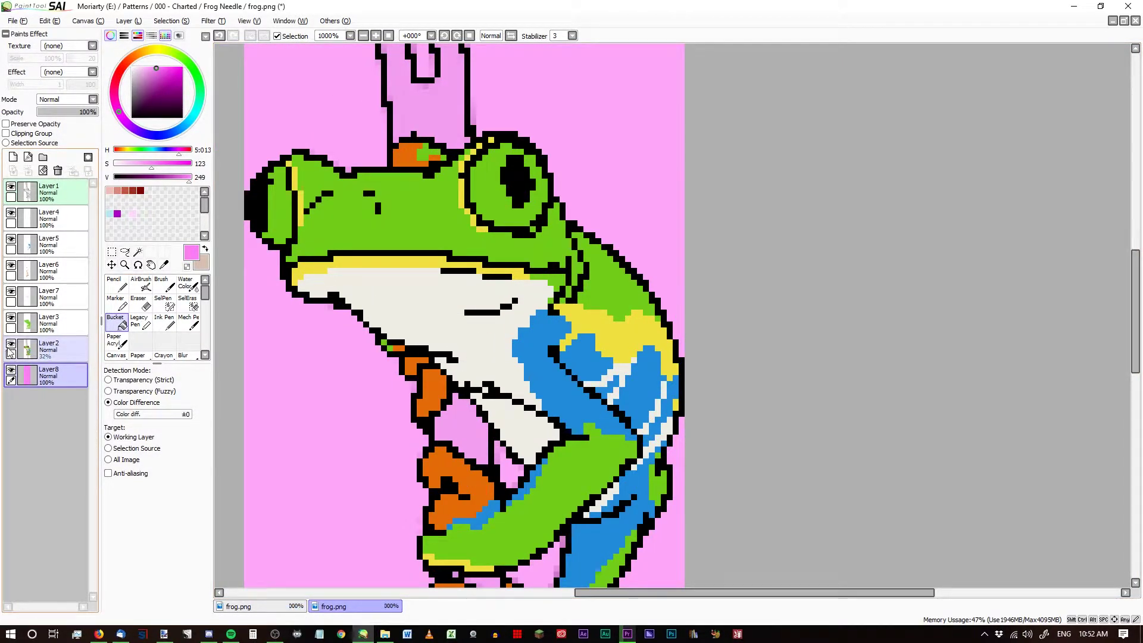
click(68, 347)
click(10, 317)
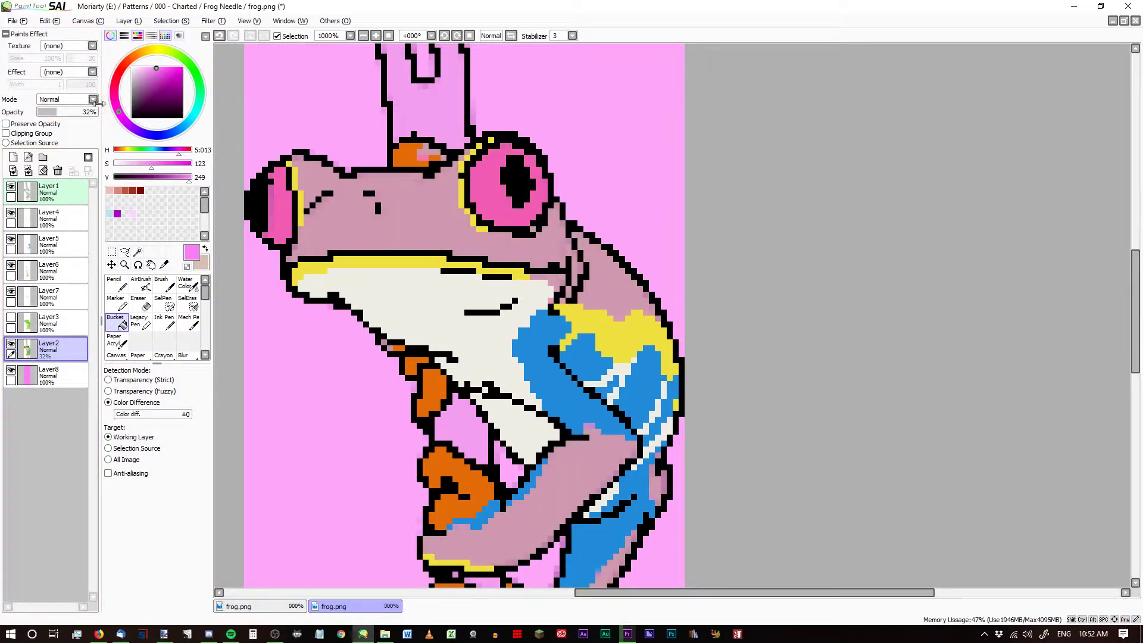
drag(53, 115, 452, 154)
alt+click(485, 191)
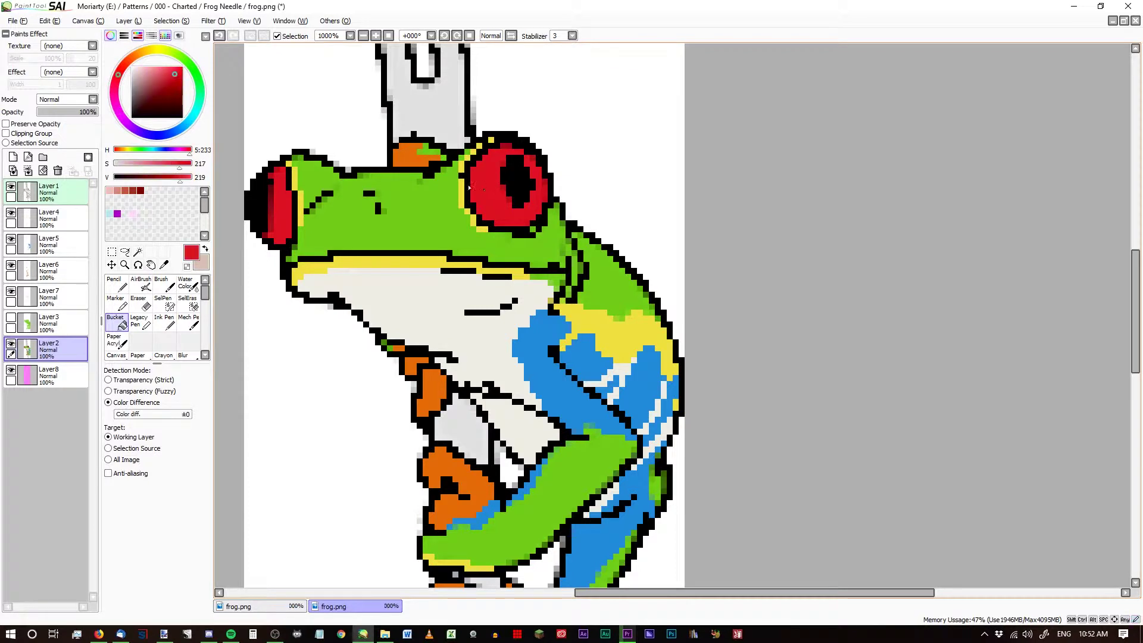
Add a layer above the green fill layer and fill both eyes with the sampled red, with the Bucket targeting the selection source.
click(66, 330)
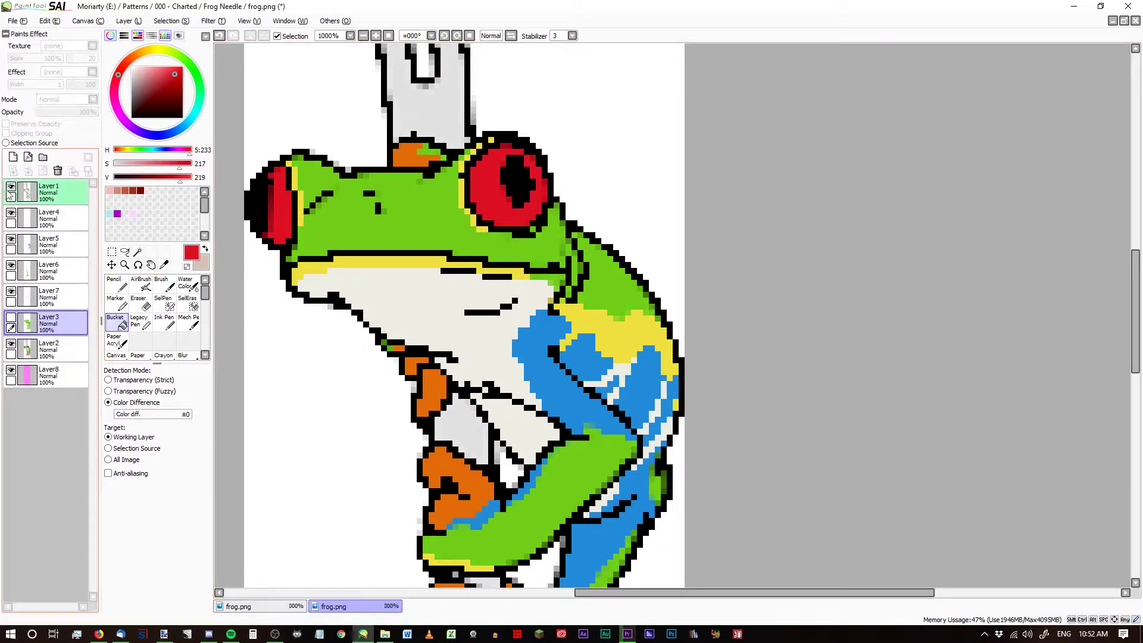
click(12, 157)
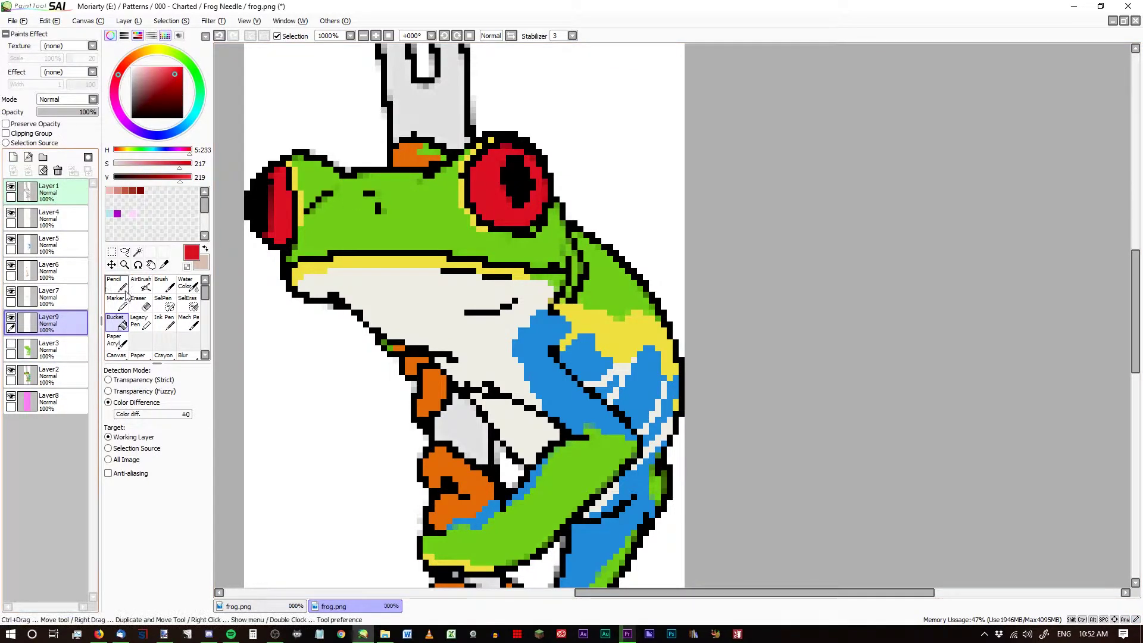
click(287, 226)
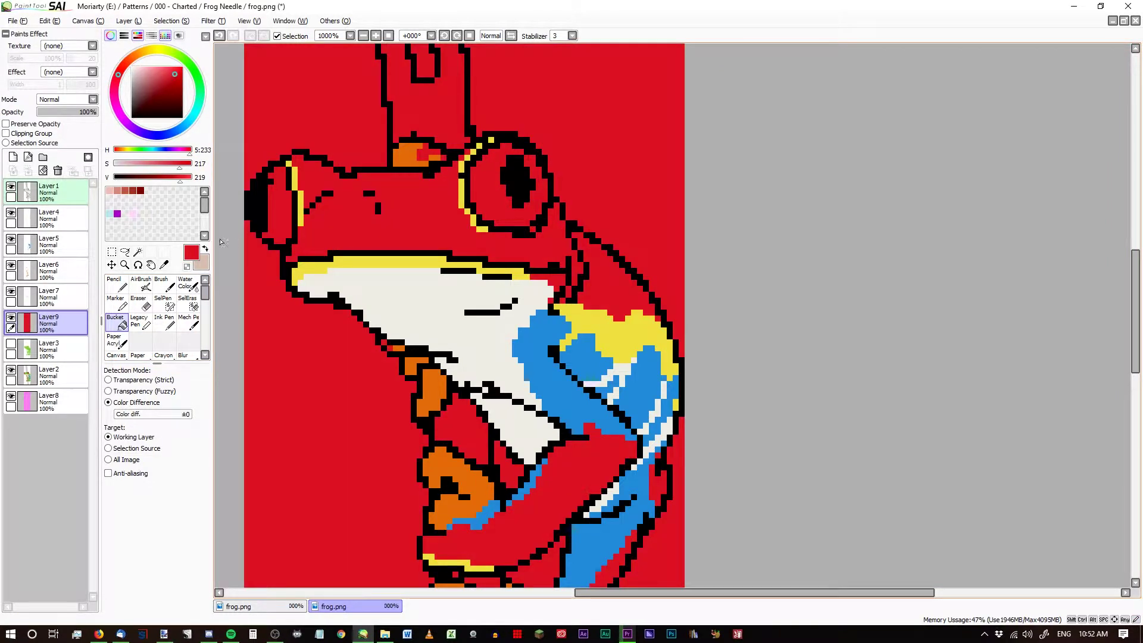
key(ctrl+z)
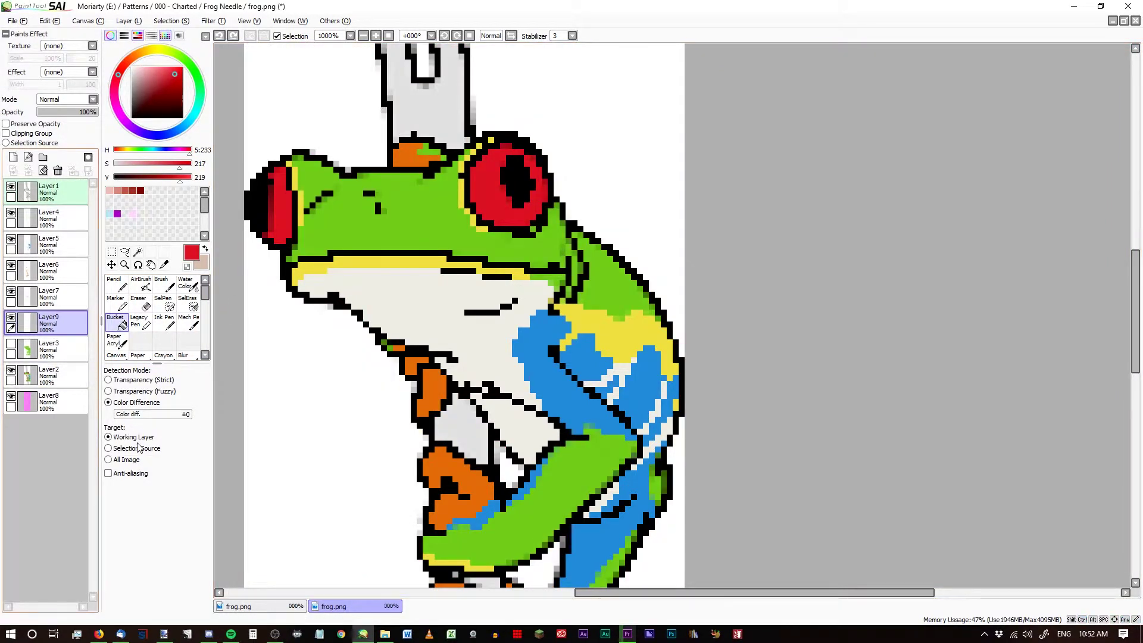
click(138, 448)
click(515, 189)
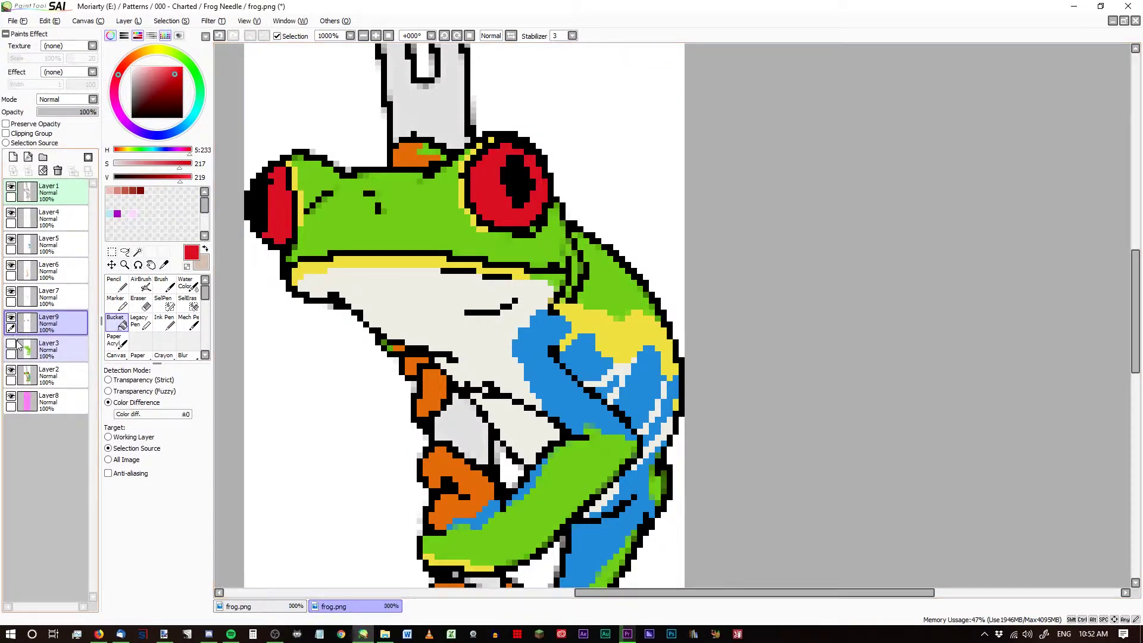
Hide the coloured guide layer and show the green fill layer.
click(11, 371)
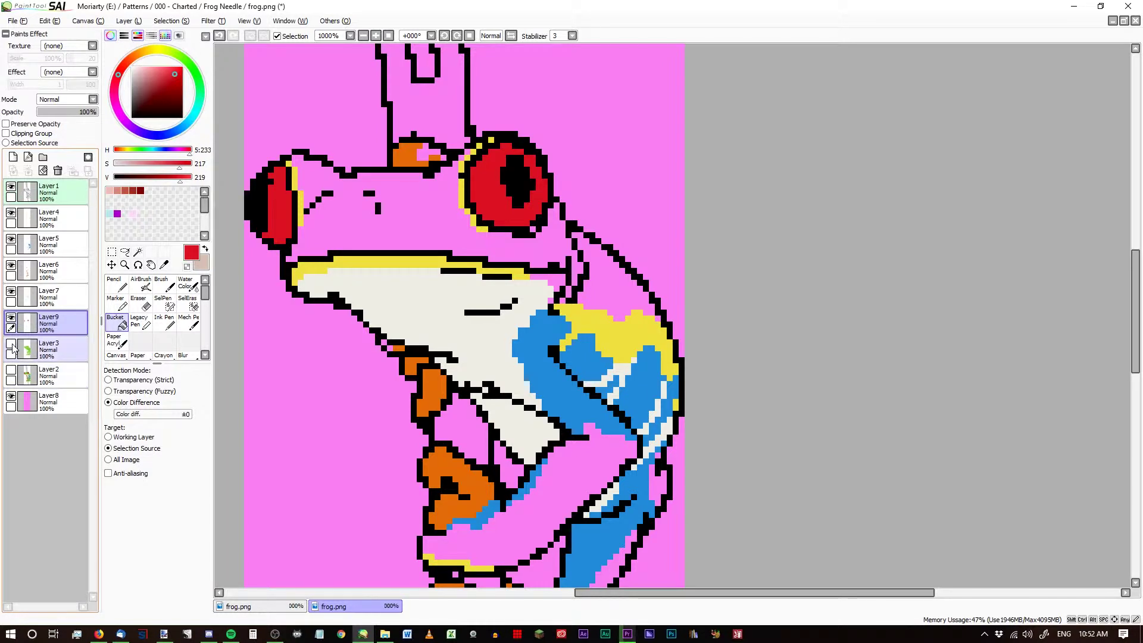
click(11, 343)
scroll(470, 373, down, 2)
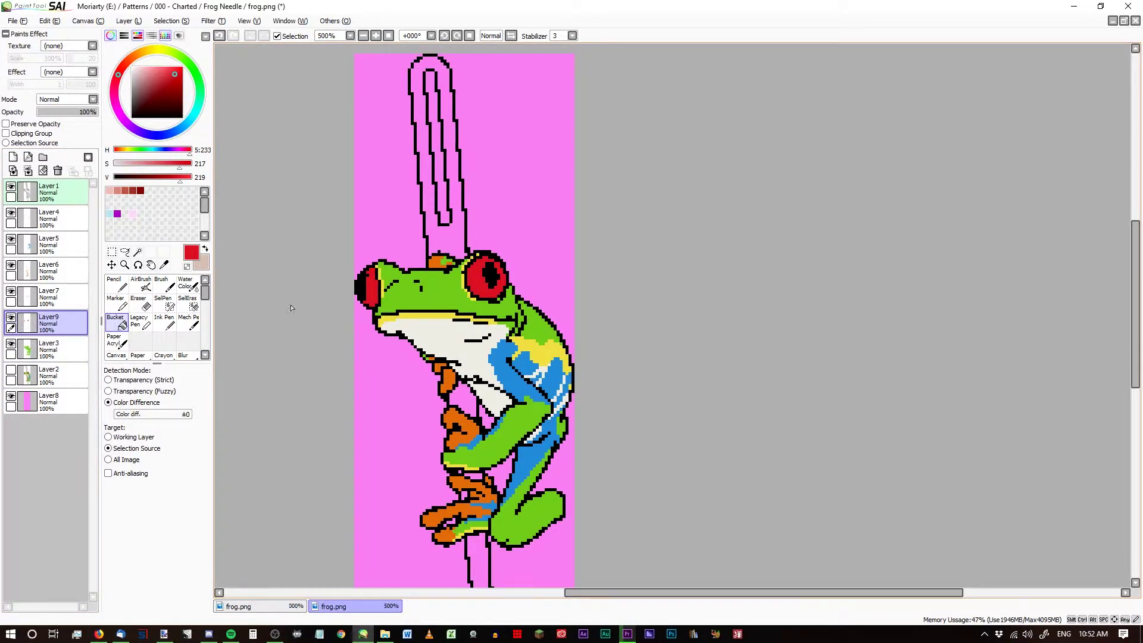
Add a layer above the green fill layer and fill every section of the pole with light blue-grey (saturation 15, value 219).
click(63, 361)
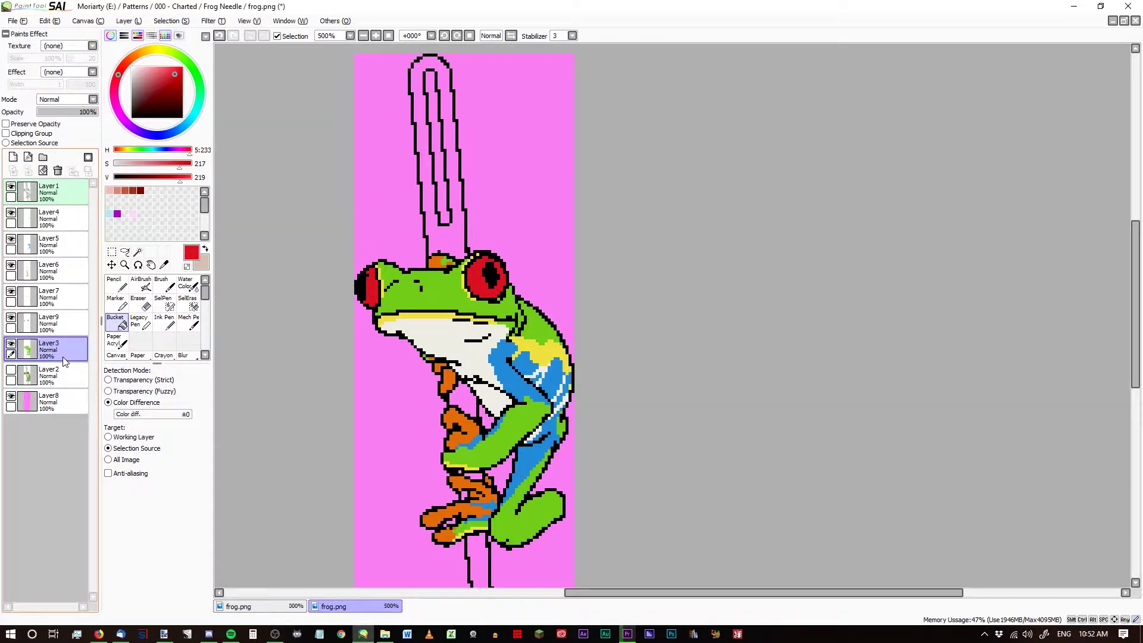
click(13, 156)
click(187, 124)
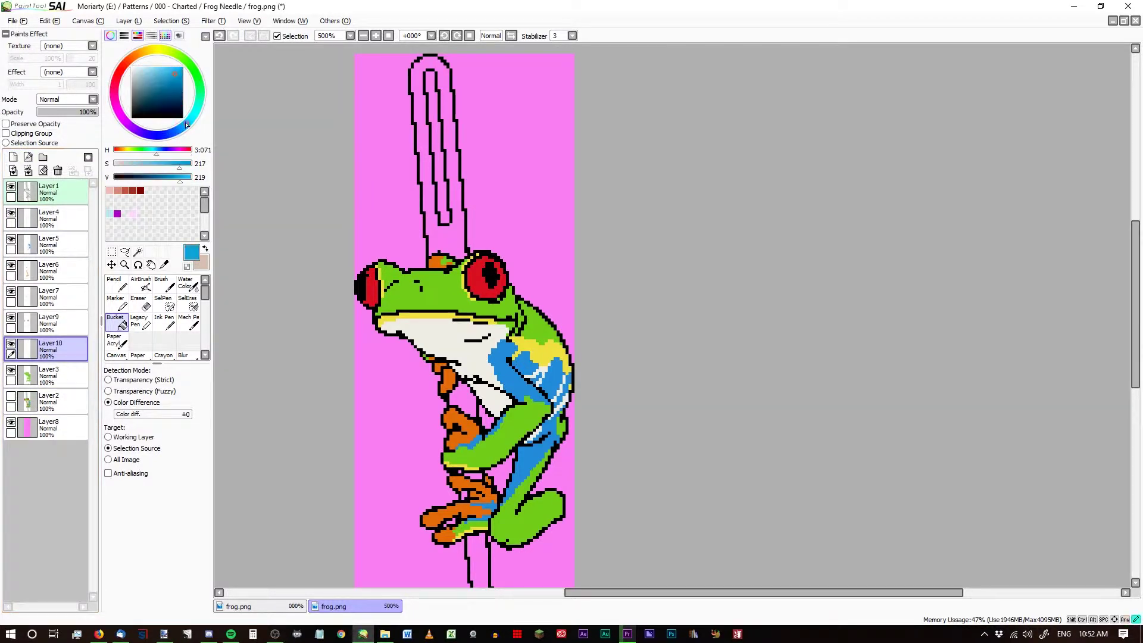
drag(140, 77, 132, 72)
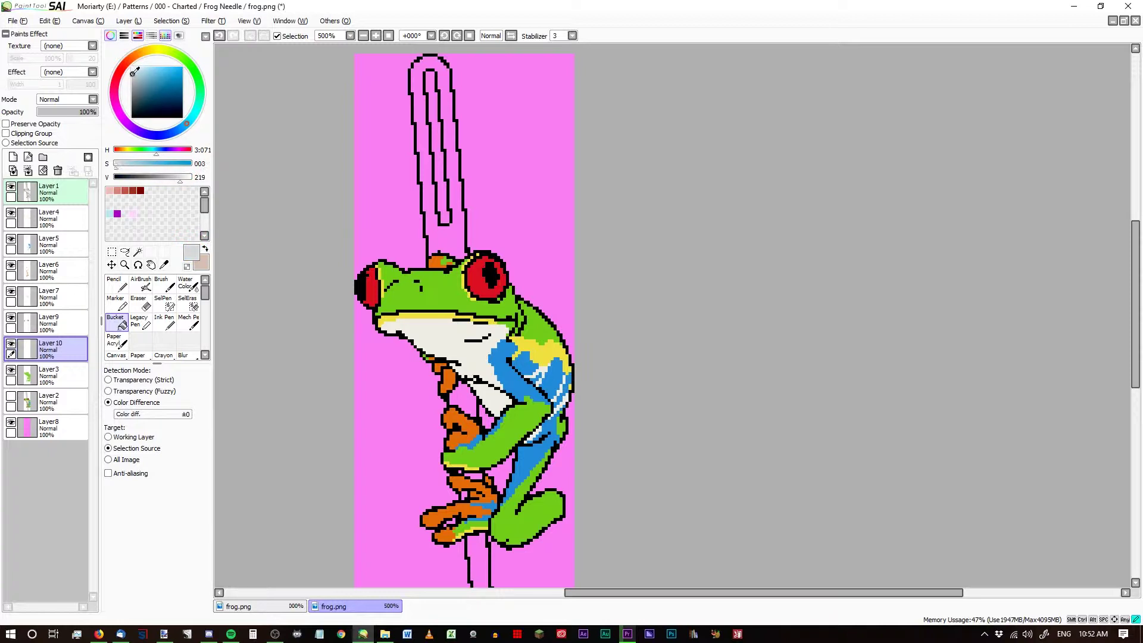
click(445, 239)
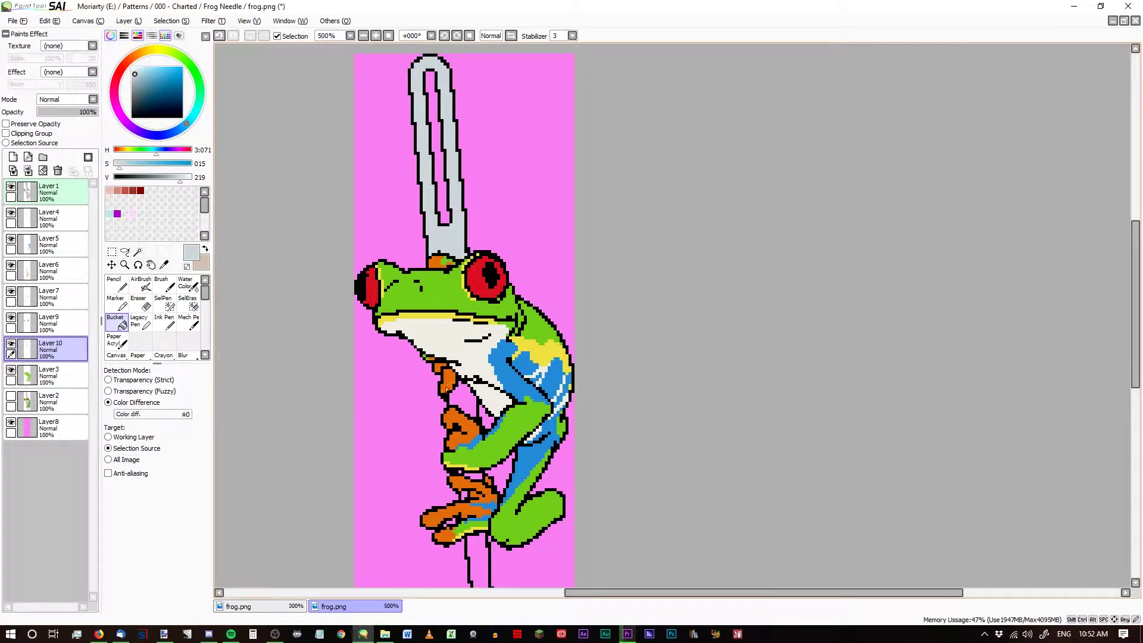
scroll(546, 492, up, 5)
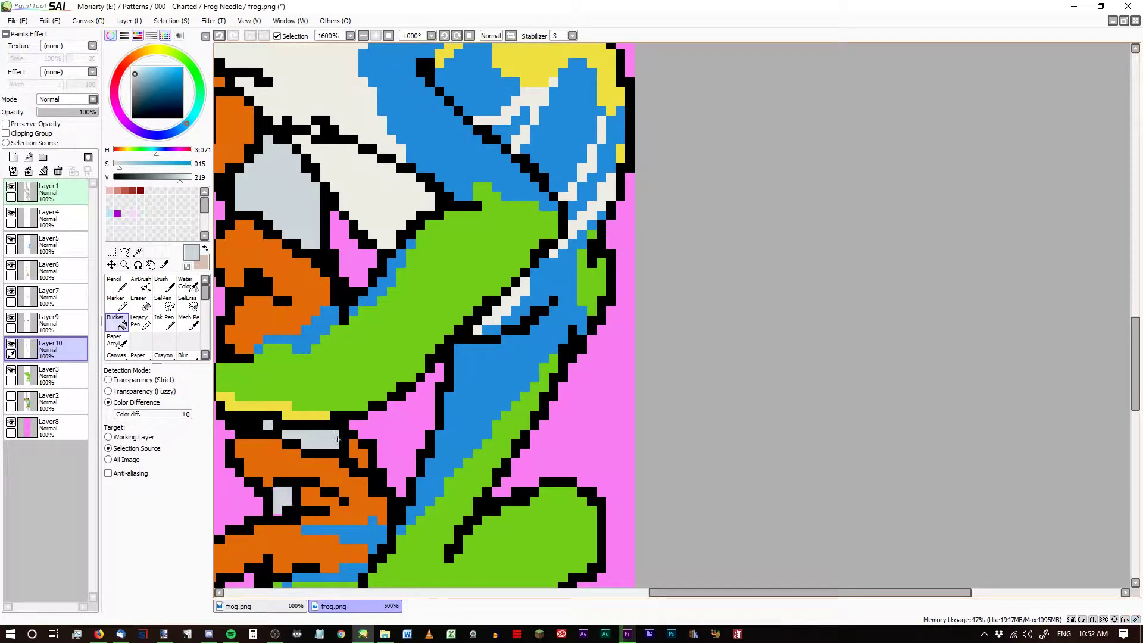
scroll(437, 400, down, 3)
scroll(452, 400, down, 3)
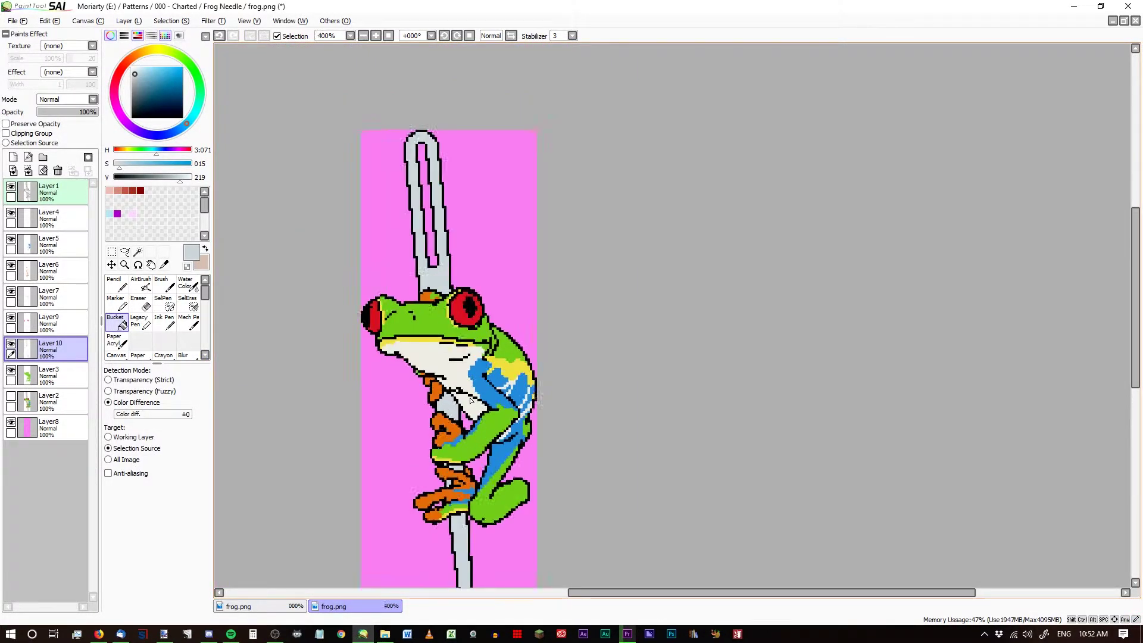
scroll(470, 400, up, 2)
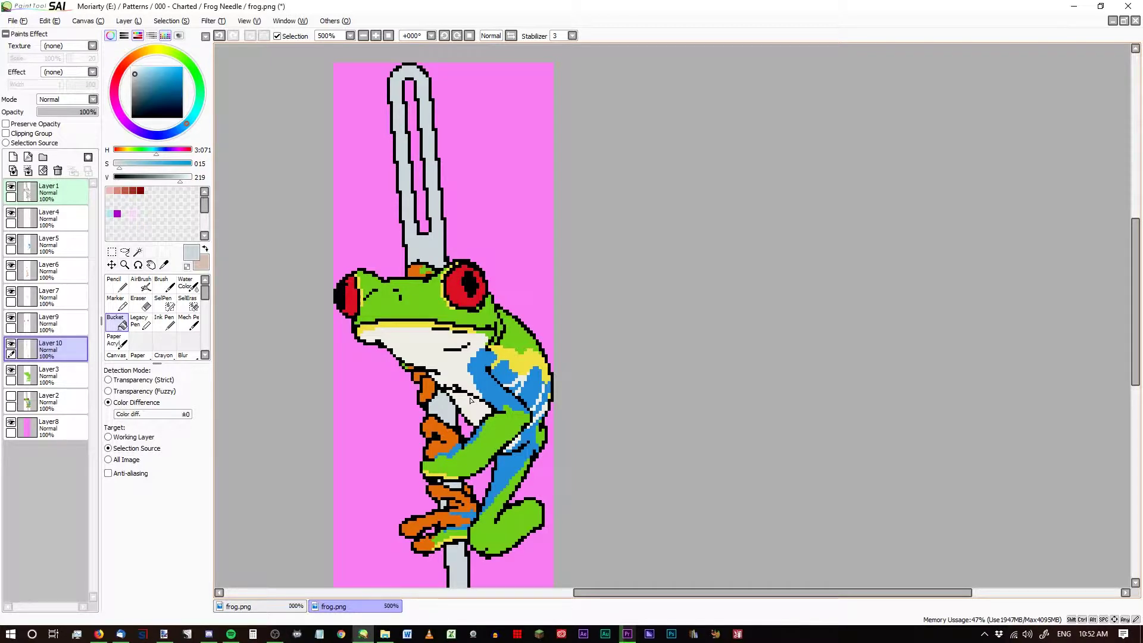
scroll(443, 345, down, 2)
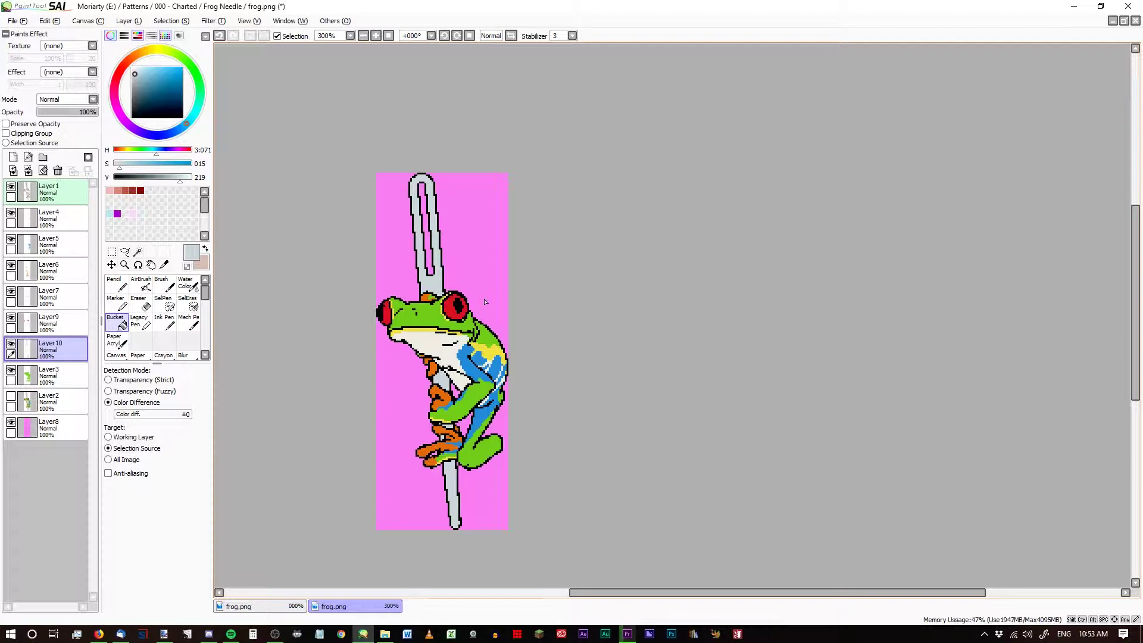
scroll(412, 326, up, 2)
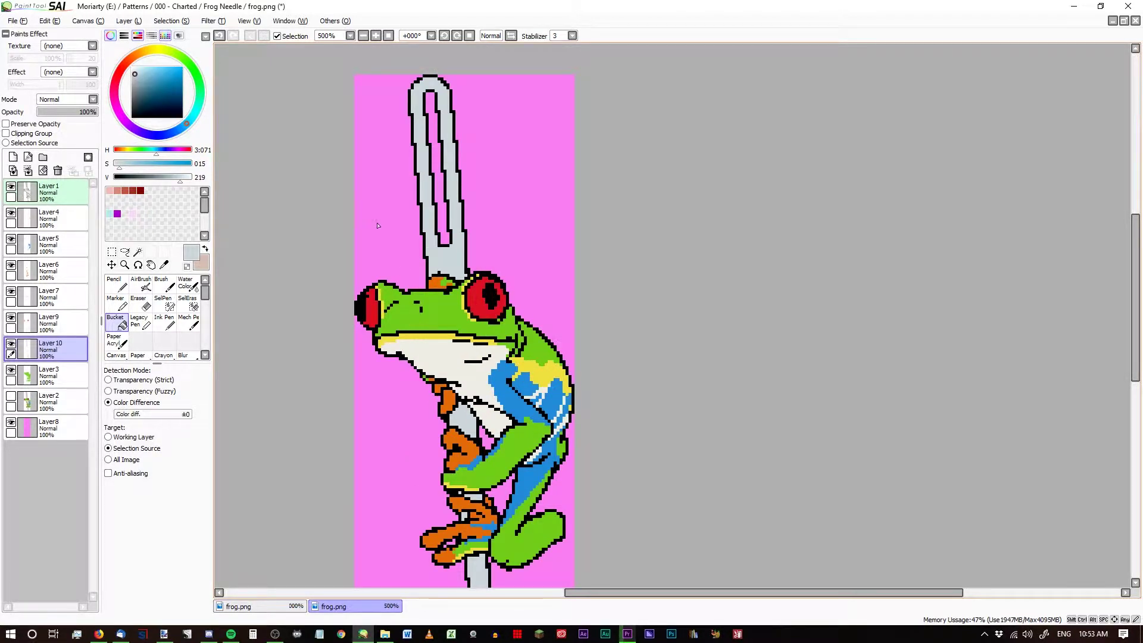
scroll(420, 303, up, 3)
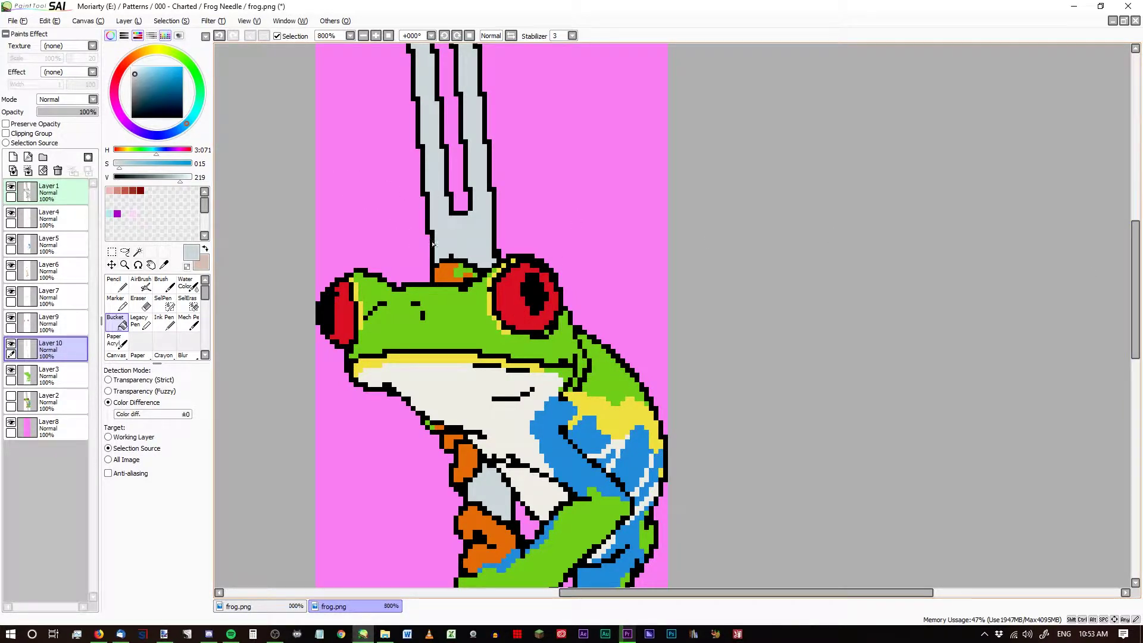
scroll(560, 260, down, 2)
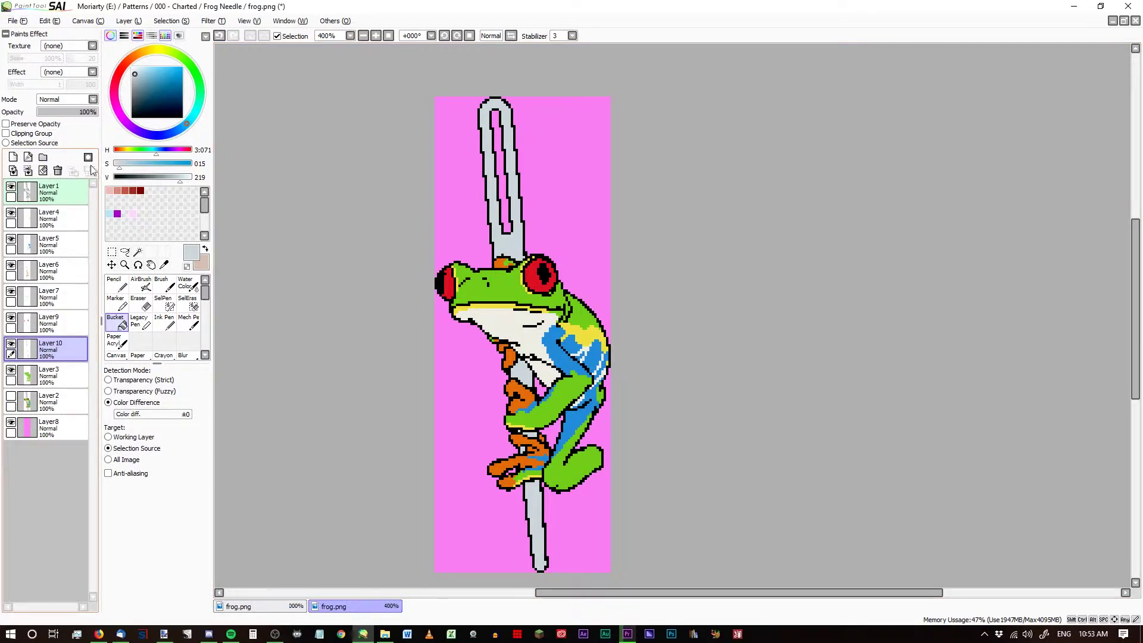
Create a layer set directly beneath the line art layer, set its blending mode to Multiply and add a new layer inside it.
click(56, 220)
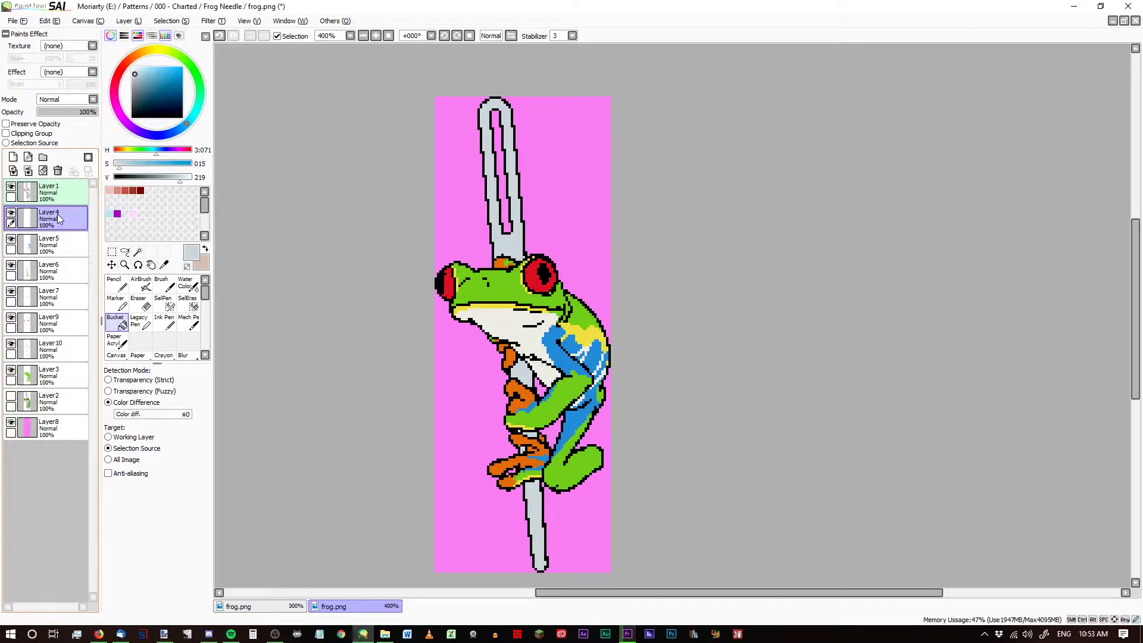
click(43, 157)
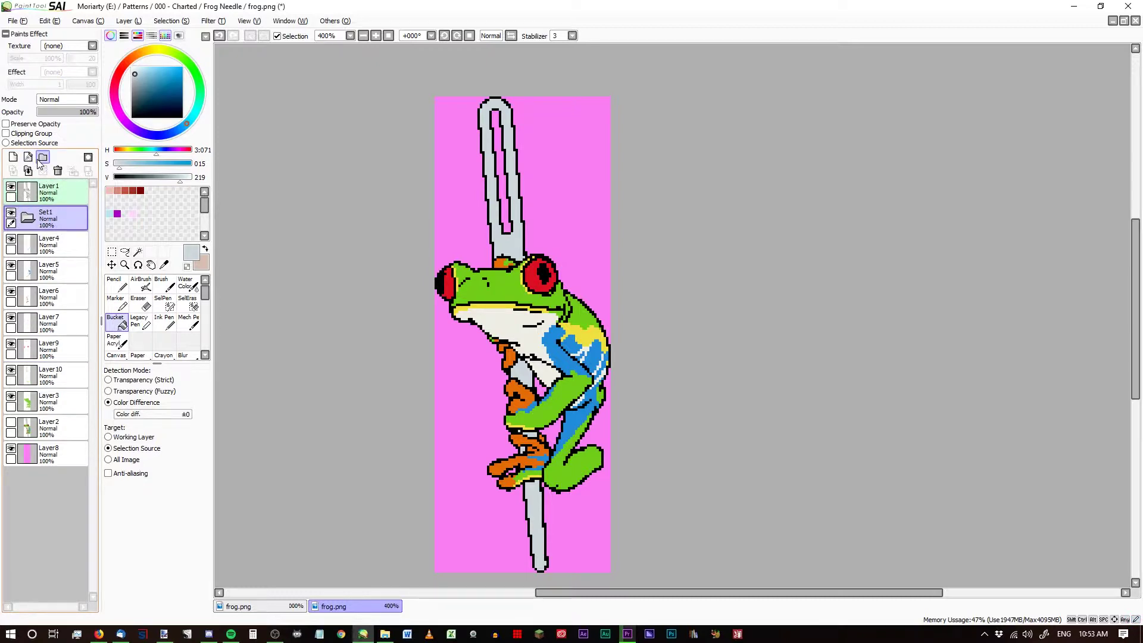
click(75, 100)
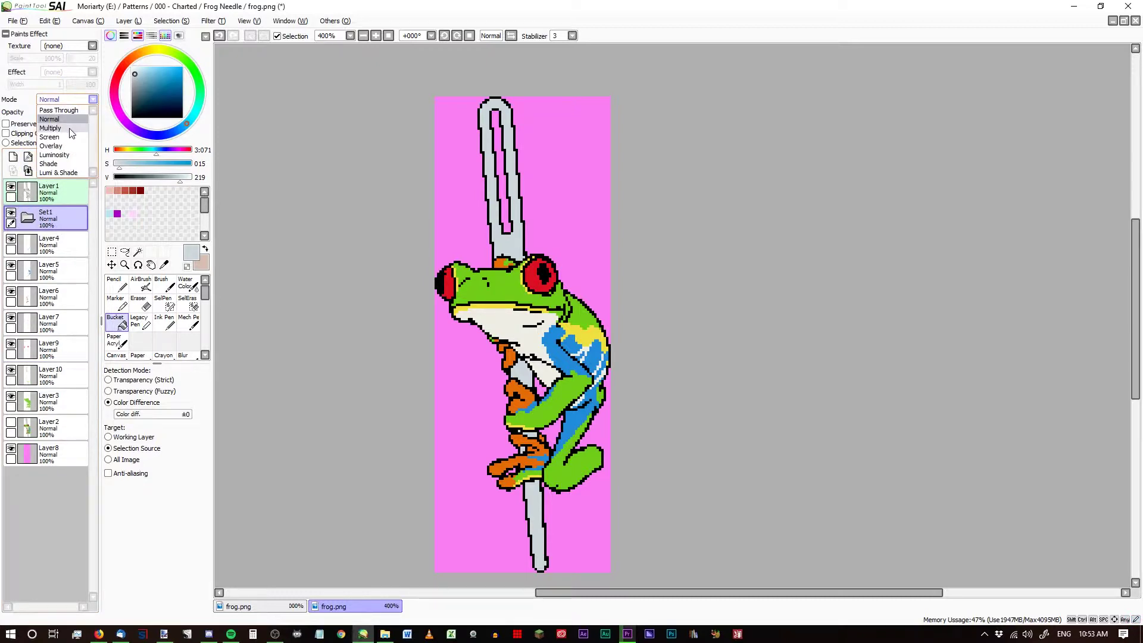
click(70, 131)
click(14, 157)
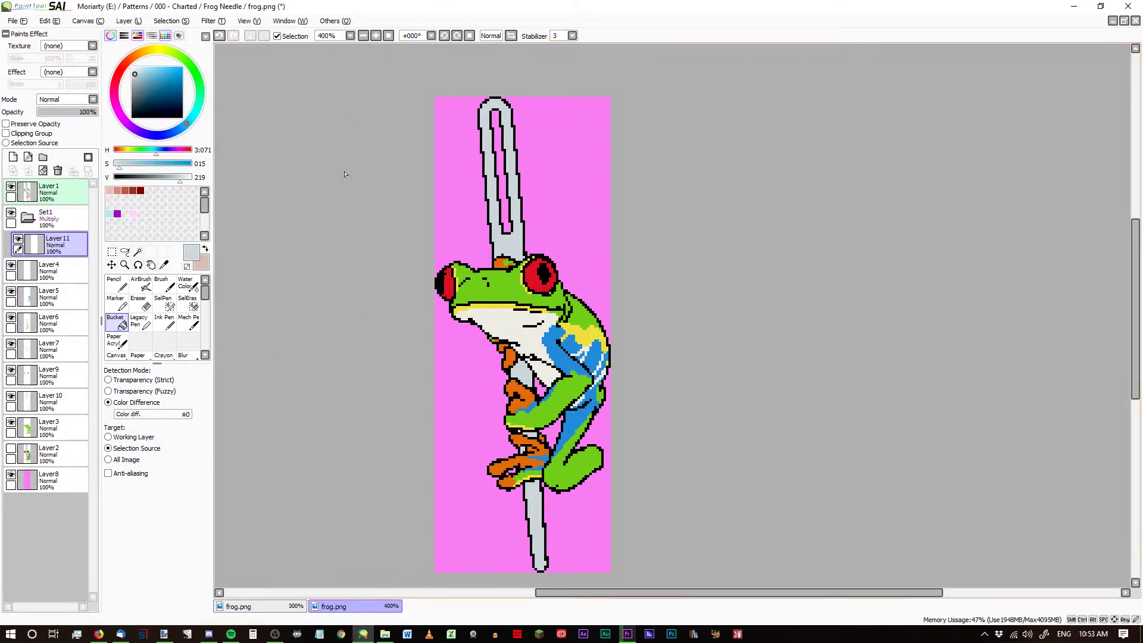
Set the drawing colour to a warm grey (saturation 6, value 168) and try the size 5 Legacy Pen with one stroke.
scroll(401, 341, up, 2)
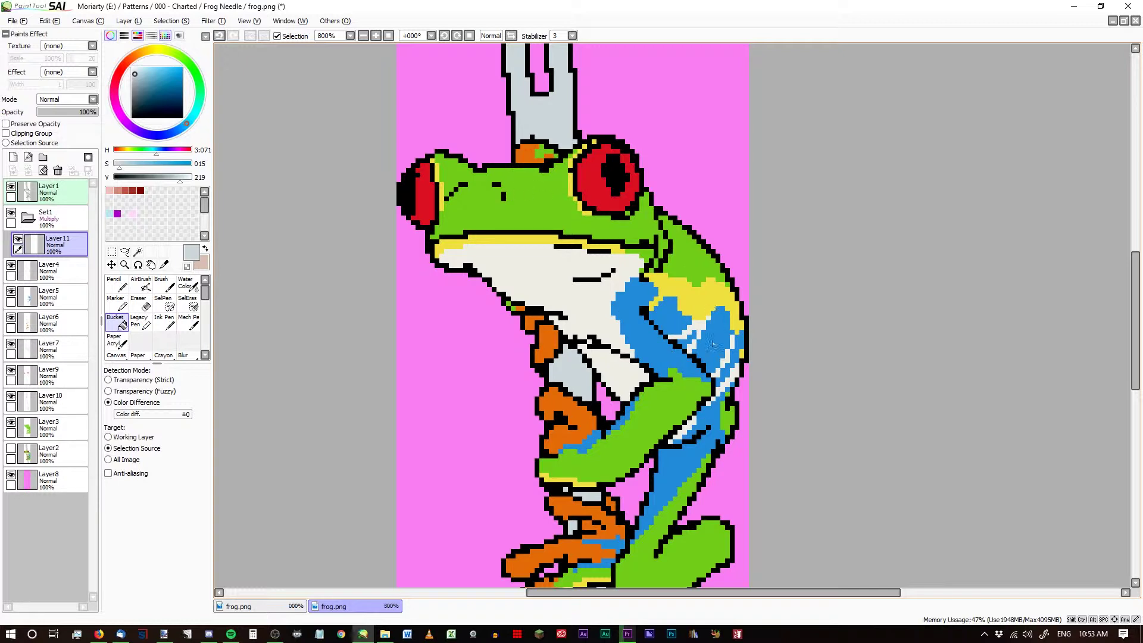
click(136, 56)
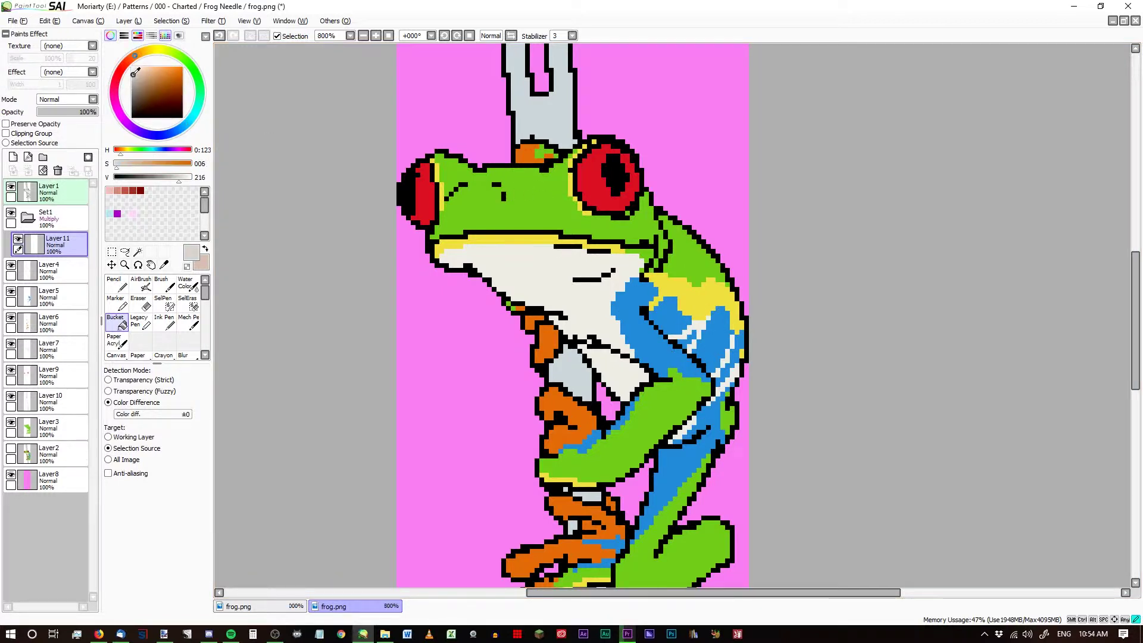
drag(137, 75, 133, 81)
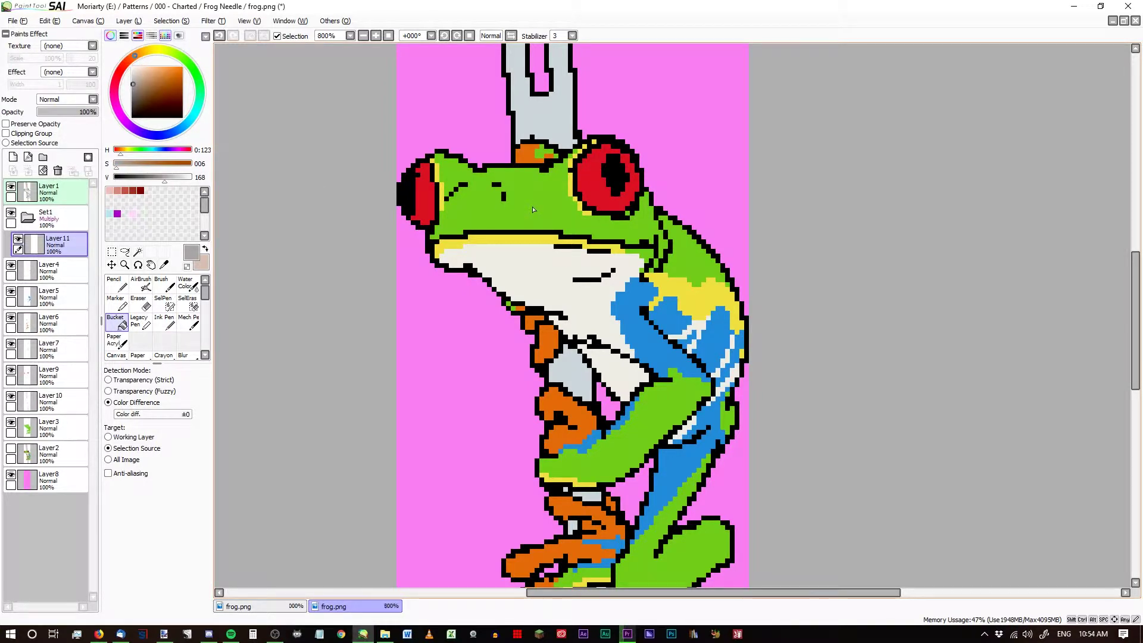
click(139, 321)
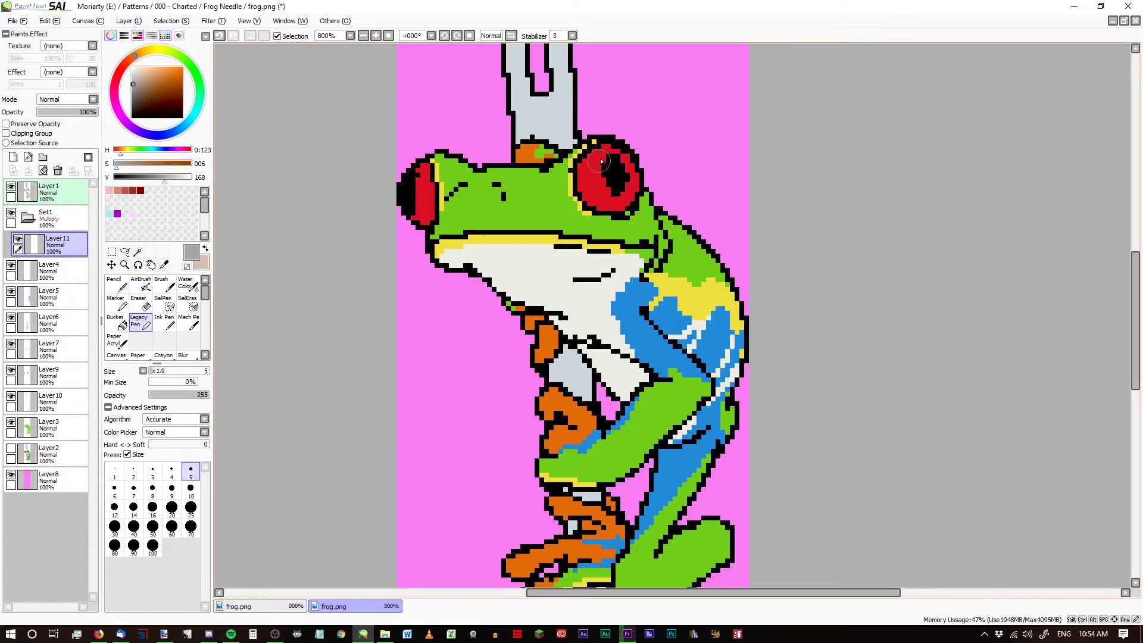
scroll(606, 158, up, 1)
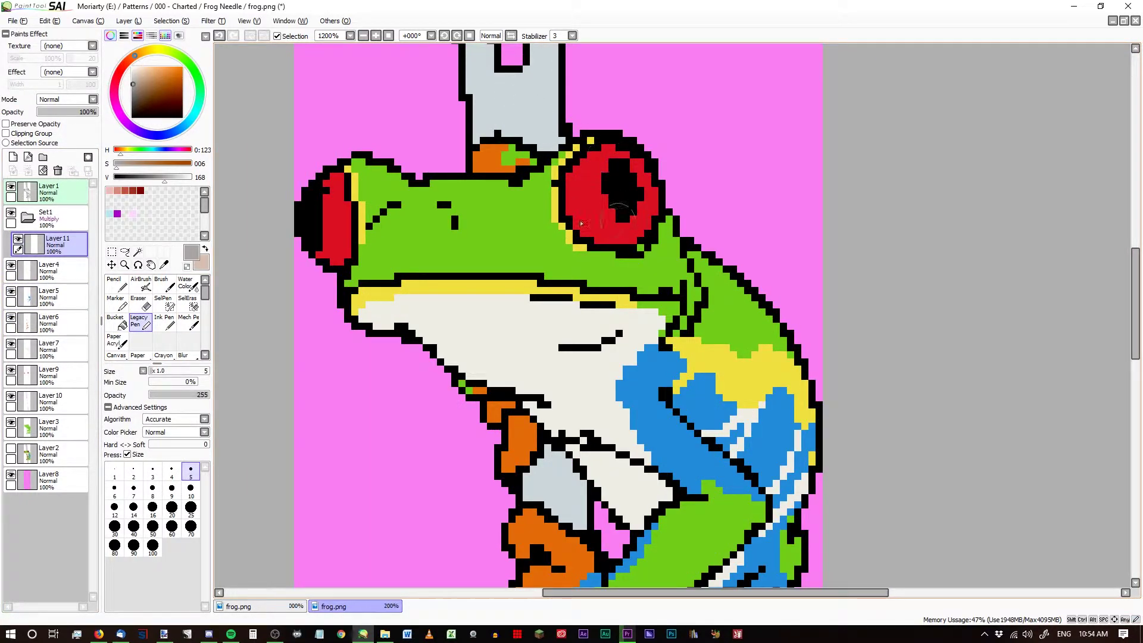
drag(316, 97, 821, 381)
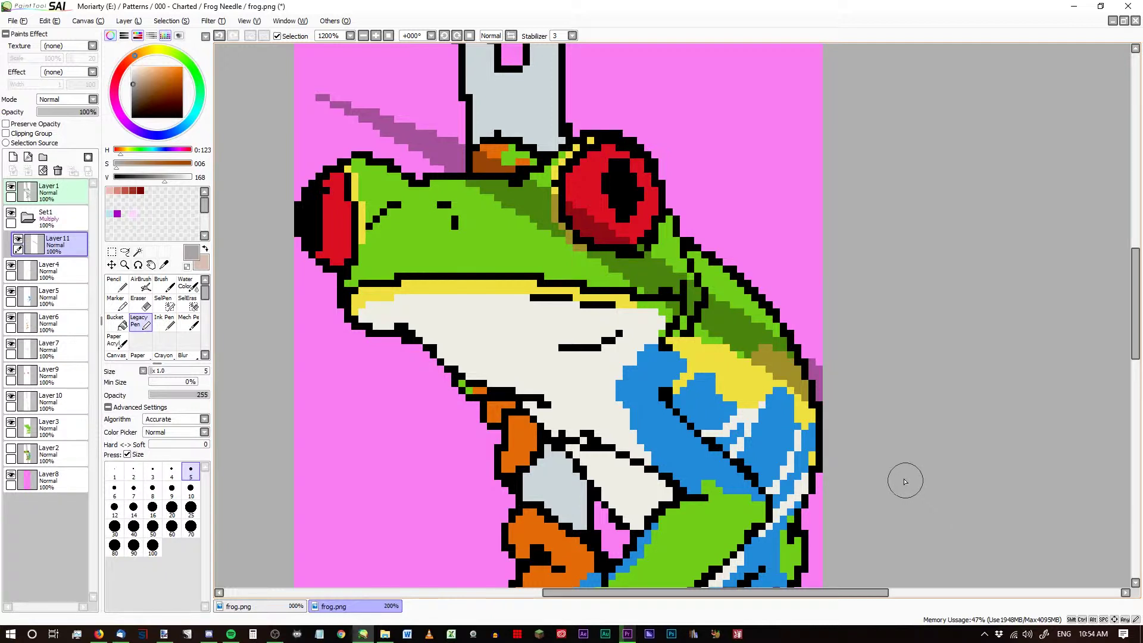
key(ctrl+z)
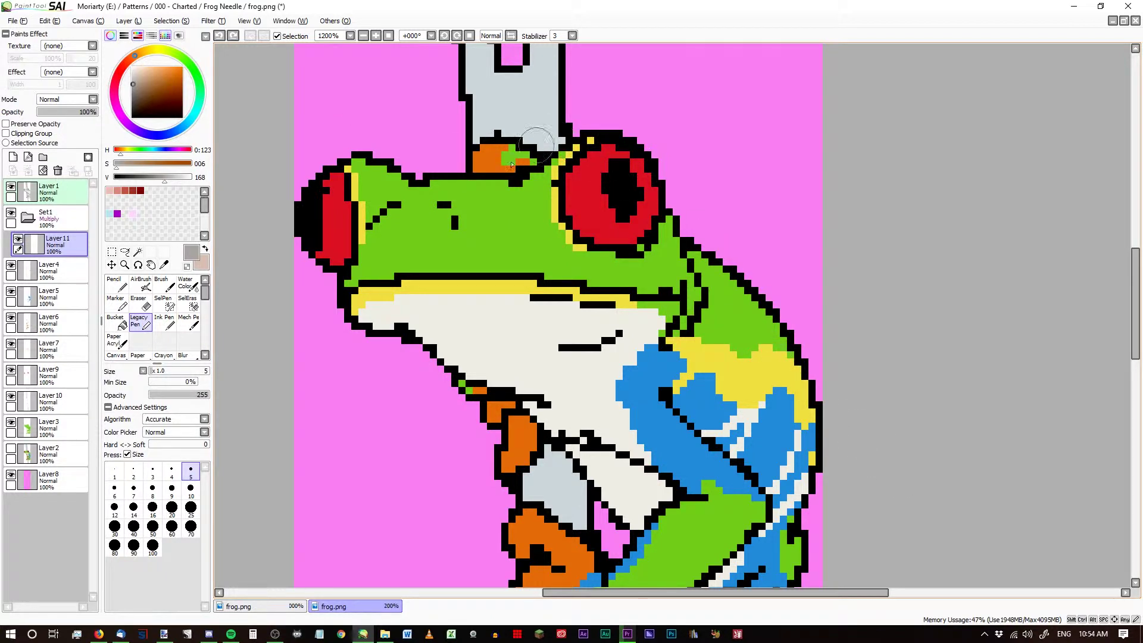
Shade the green skin beside the frog's far eye and beneath the large near eye.
mouse_move(366, 168)
mouse_down()
mouse_move(366, 223)
mouse_move(396, 187)
mouse_move(388, 174)
mouse_move(376, 217)
mouse_move(391, 180)
mouse_move(383, 171)
mouse_move(391, 198)
mouse_move(416, 182)
mouse_up()
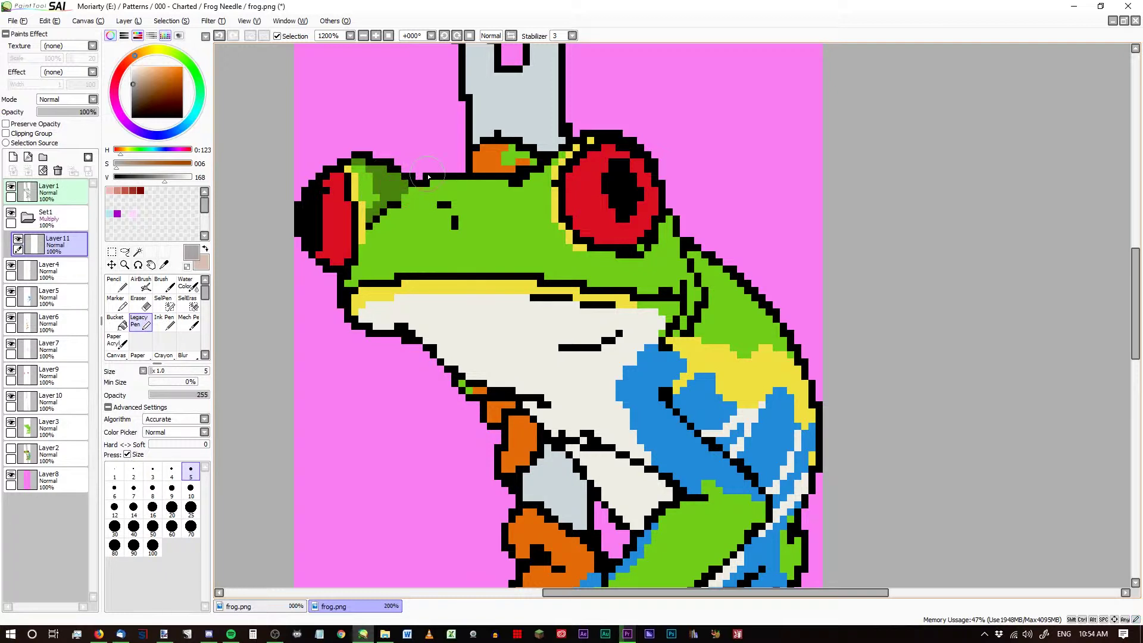
scroll(417, 155, down, 2)
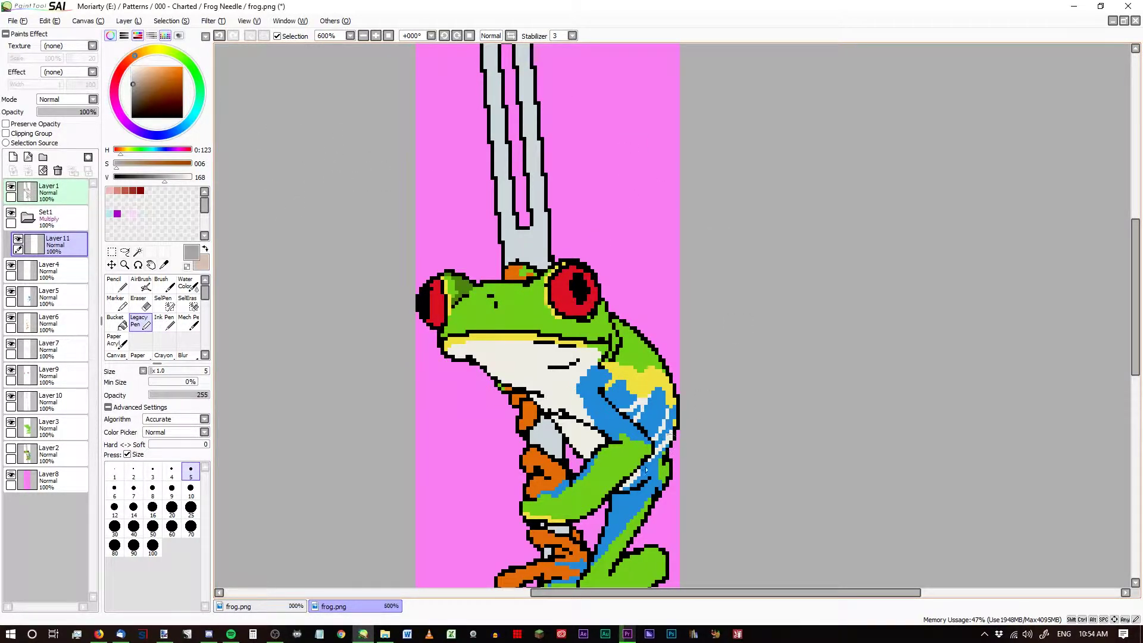
scroll(623, 472, up, 5)
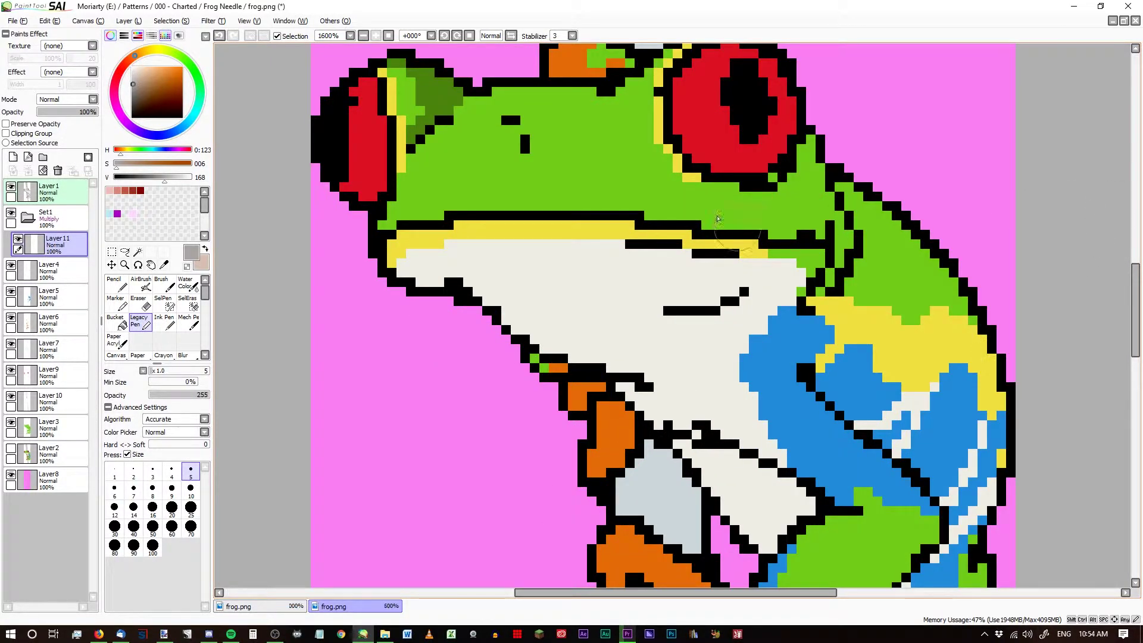
mouse_move(698, 184)
mouse_down()
mouse_move(758, 210)
mouse_move(744, 208)
mouse_move(795, 191)
mouse_move(784, 196)
mouse_move(807, 168)
mouse_move(812, 142)
mouse_move(795, 169)
mouse_move(811, 138)
mouse_move(771, 195)
mouse_move(723, 191)
mouse_move(782, 193)
mouse_move(807, 175)
mouse_up()
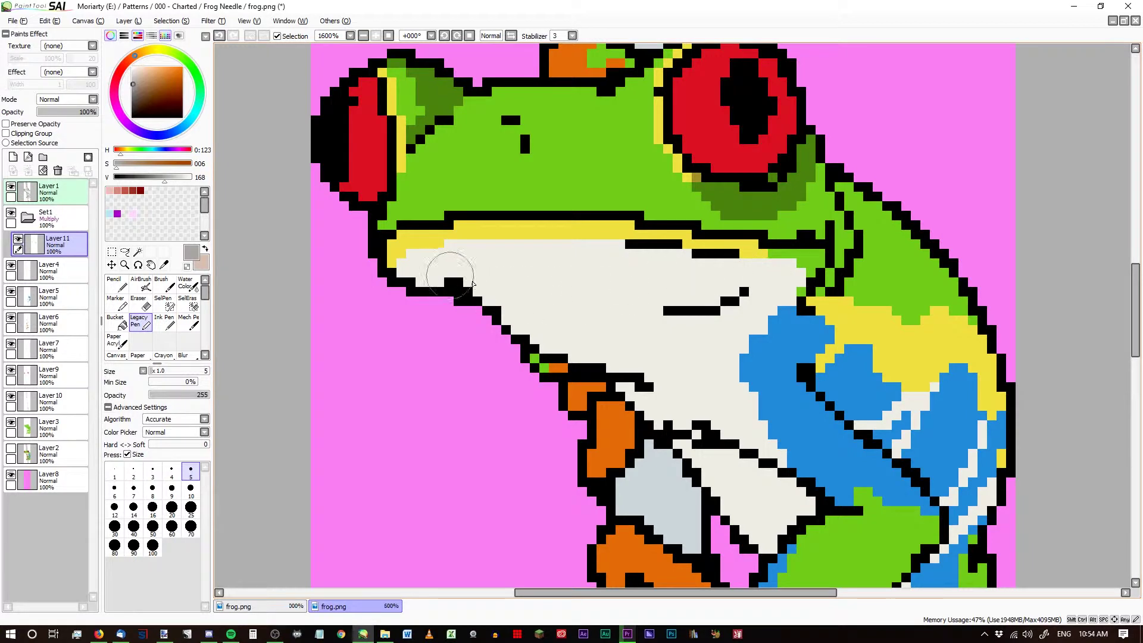
Shade the white chin and throat, the corner of the mouth and the jaw crease below the near eye.
mouse_move(459, 273)
mouse_down()
mouse_move(447, 273)
mouse_move(554, 275)
mouse_up()
click(677, 322)
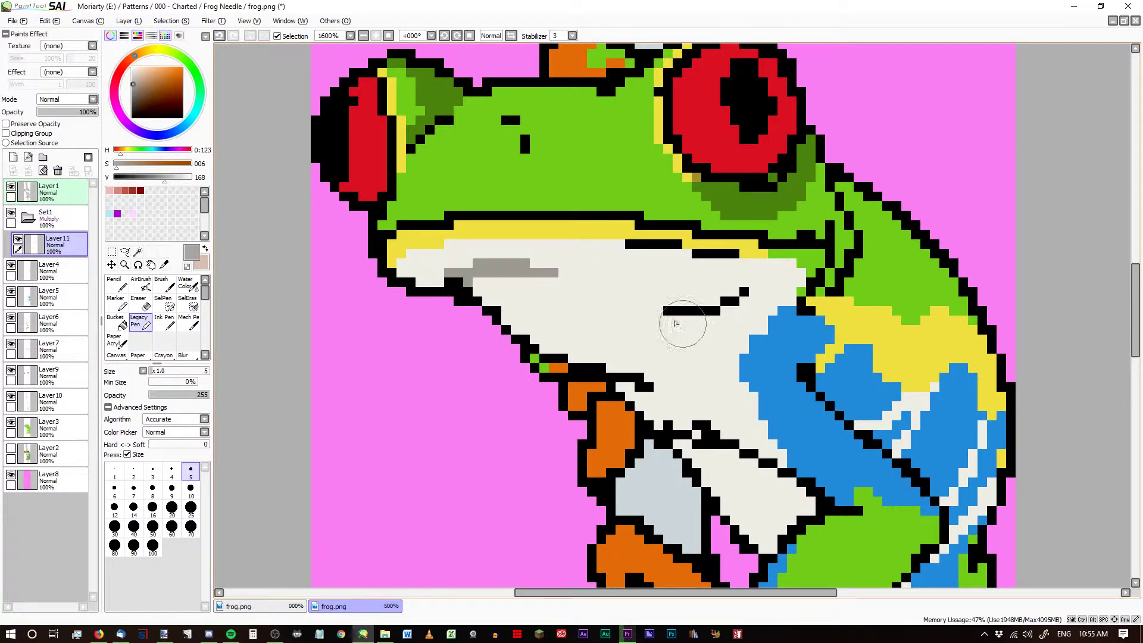
mouse_move(660, 321)
mouse_down()
mouse_move(637, 339)
mouse_move(714, 349)
mouse_move(659, 346)
mouse_move(743, 330)
mouse_move(681, 332)
mouse_move(784, 307)
mouse_move(716, 326)
mouse_move(778, 289)
mouse_move(740, 313)
mouse_move(811, 286)
mouse_move(781, 302)
mouse_move(818, 280)
mouse_move(824, 243)
mouse_move(787, 202)
mouse_move(822, 239)
mouse_move(820, 193)
mouse_up()
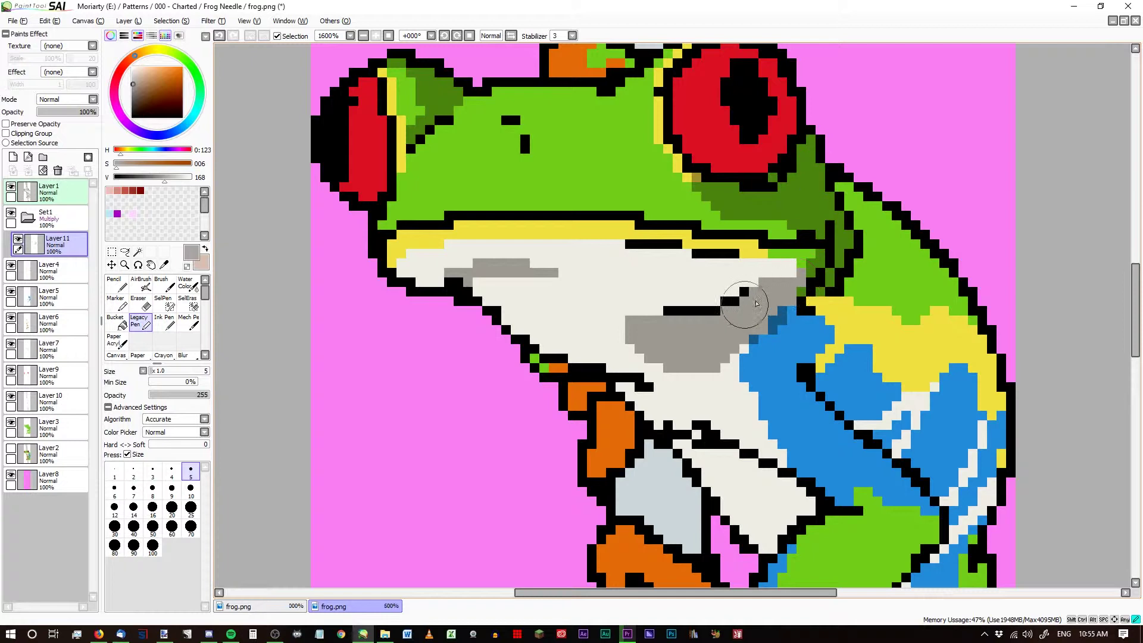
mouse_move(751, 305)
mouse_down()
mouse_move(810, 247)
mouse_move(797, 220)
mouse_up()
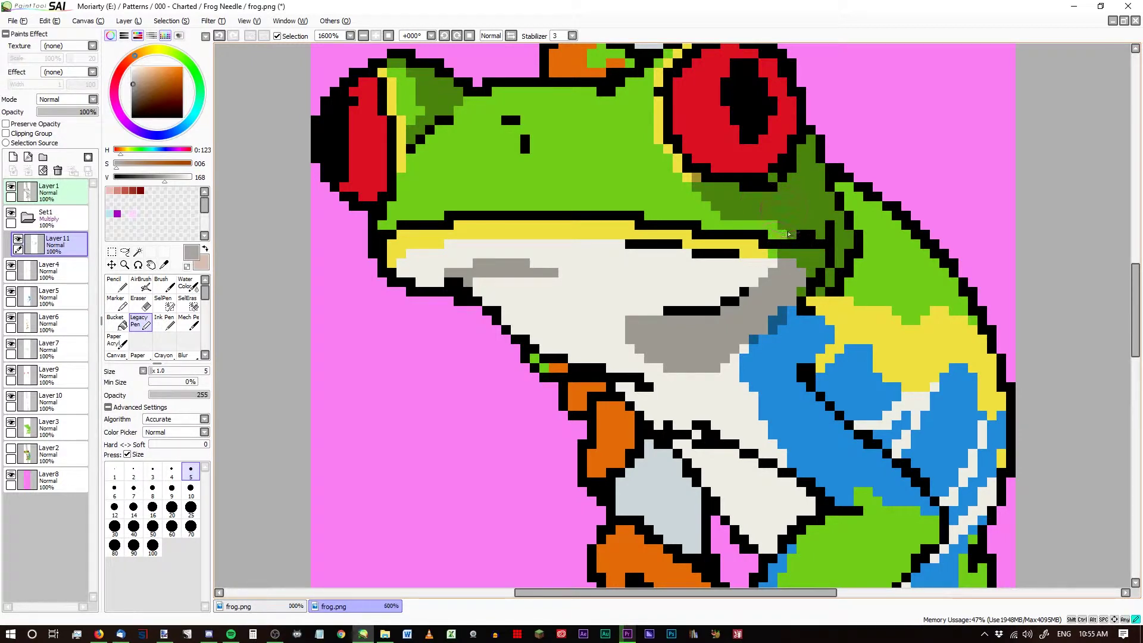
drag(642, 257, 787, 270)
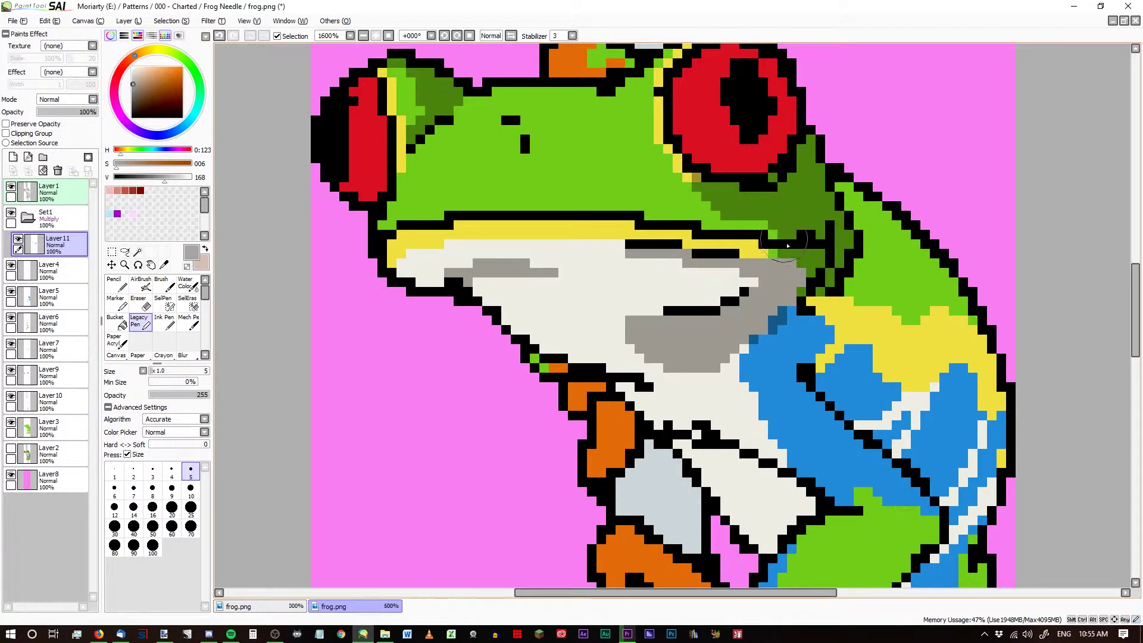
Add small shadows beside the nostril, on the top of the head and on the toes gripping the pole behind it.
scroll(843, 247, down, 5)
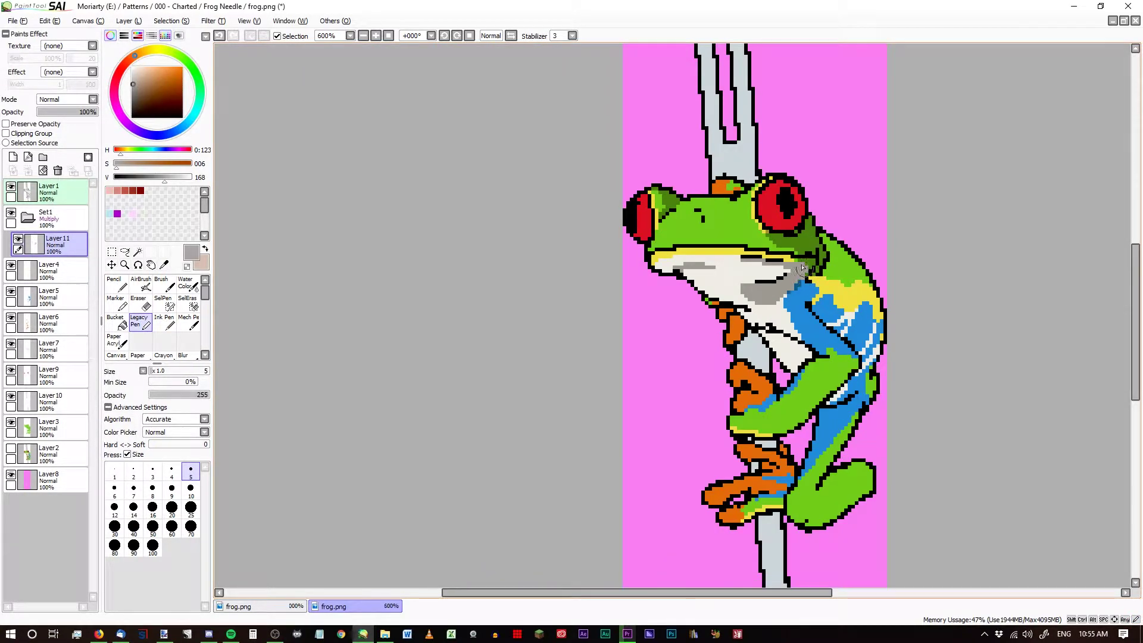
scroll(738, 238, up, 4)
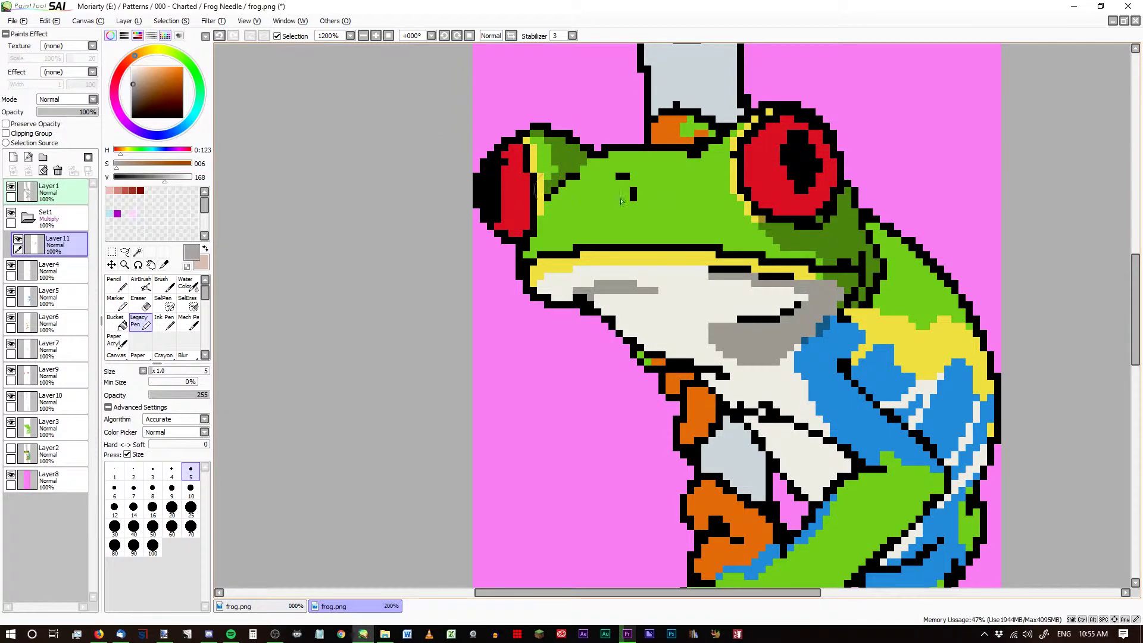
drag(638, 179, 642, 190)
mouse_move(685, 118)
mouse_down()
mouse_move(667, 143)
mouse_move(693, 140)
mouse_move(695, 122)
mouse_move(682, 118)
mouse_move(715, 138)
mouse_move(667, 145)
mouse_move(720, 147)
mouse_move(685, 168)
mouse_up()
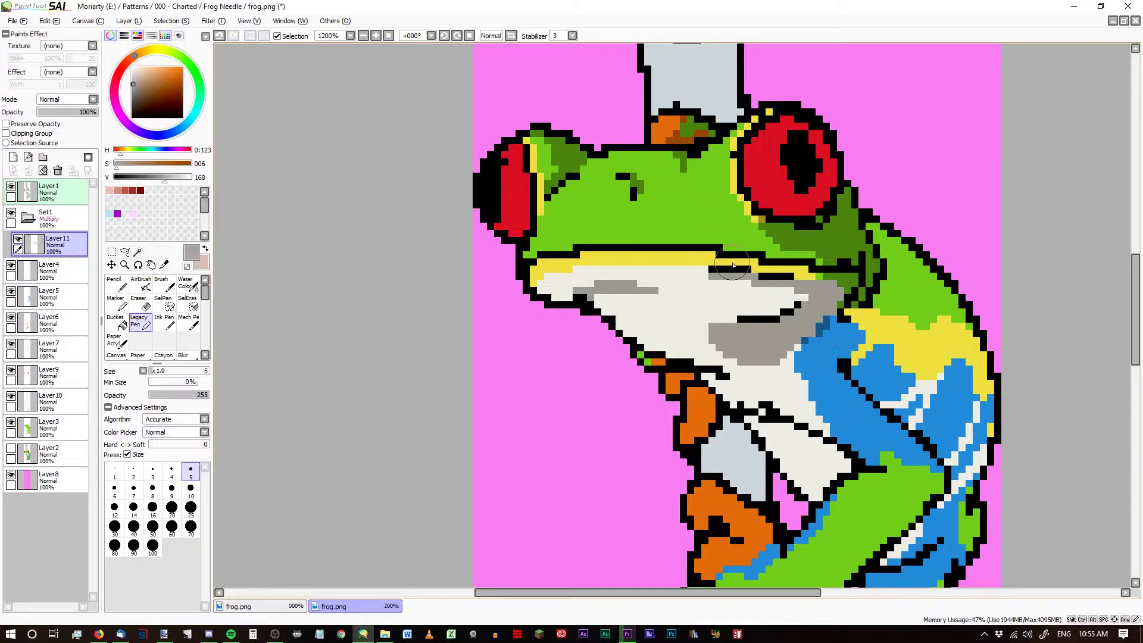
Shade the frog's back and flank from behind the head down to the elbow, across the green, yellow, blue and white areas.
scroll(772, 309, down, 2)
scroll(772, 309, up, 1)
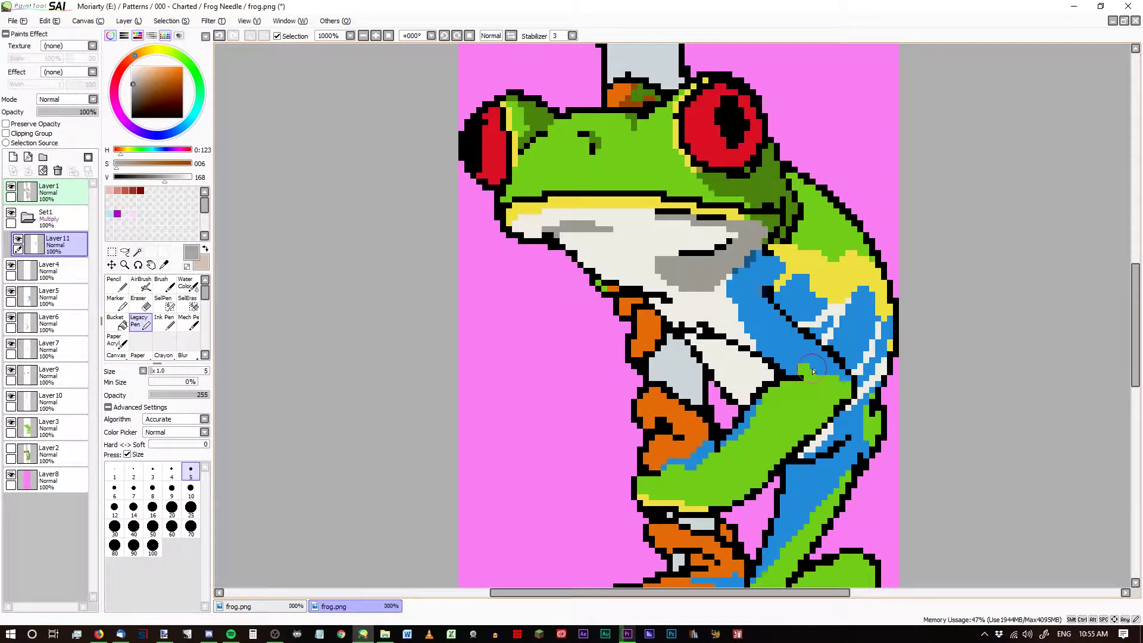
mouse_move(783, 185)
mouse_down()
mouse_move(868, 270)
mouse_move(880, 330)
mouse_move(857, 380)
mouse_up()
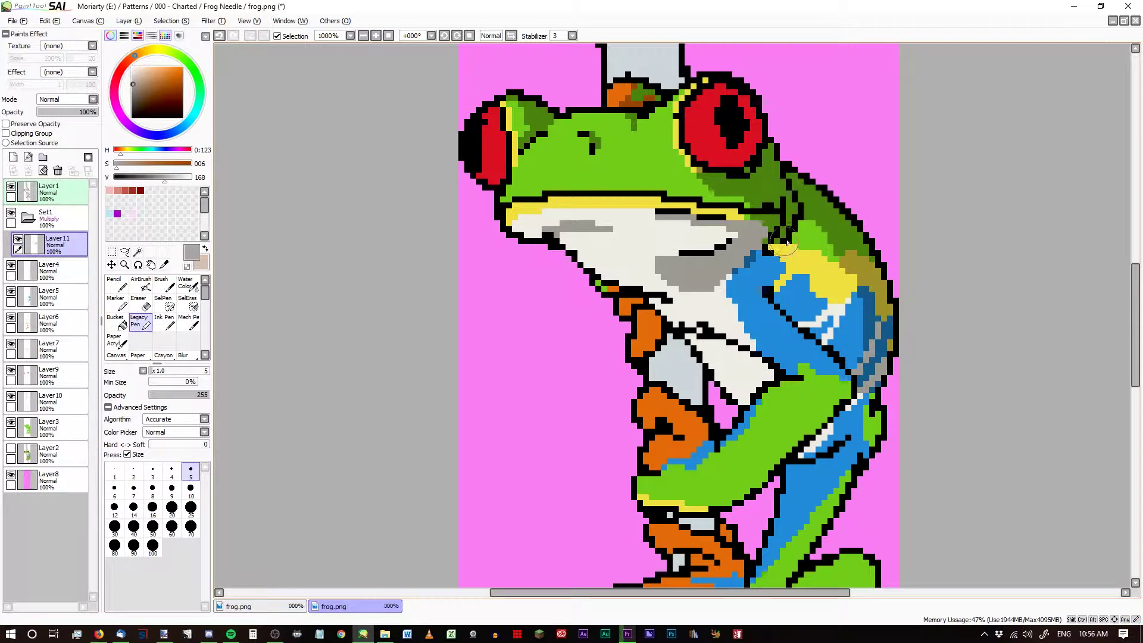
mouse_move(787, 244)
mouse_down()
mouse_move(803, 235)
mouse_move(860, 313)
mouse_move(878, 363)
mouse_up()
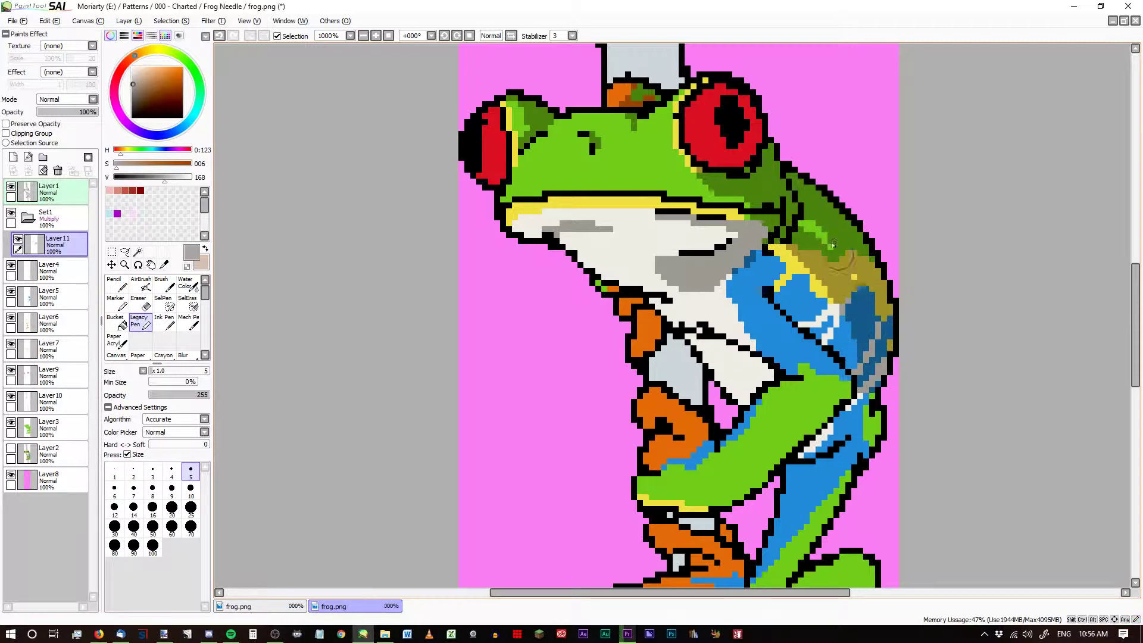
mouse_move(799, 222)
mouse_down()
mouse_move(826, 240)
mouse_move(872, 314)
mouse_up()
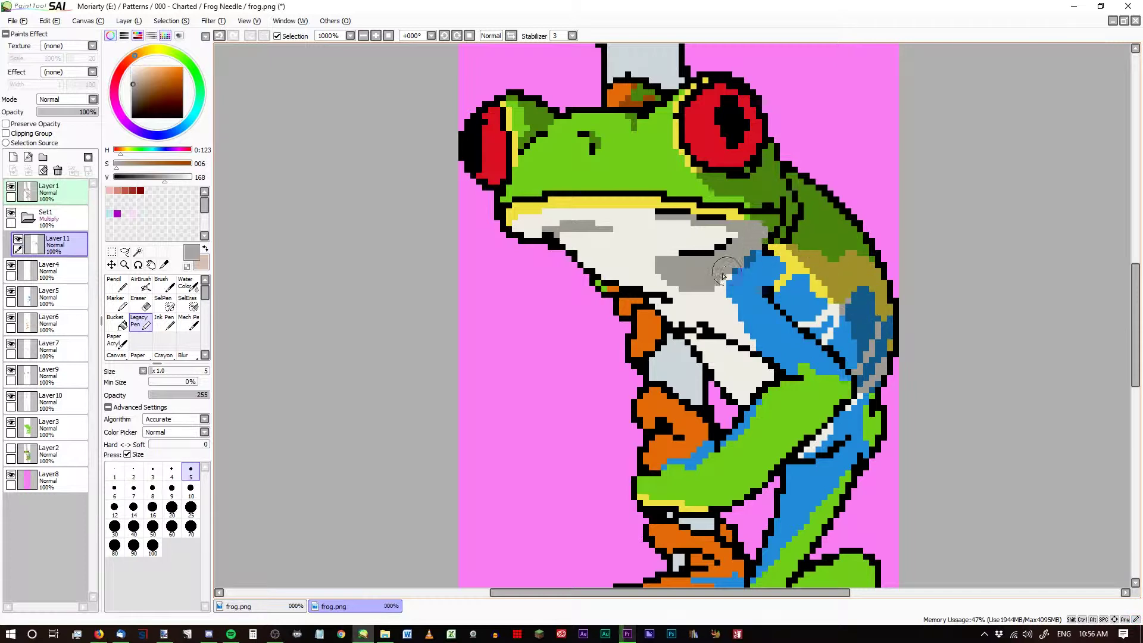
mouse_move(771, 247)
mouse_down()
mouse_move(725, 278)
mouse_move(803, 258)
mouse_move(786, 255)
mouse_move(819, 268)
mouse_move(788, 252)
mouse_move(825, 280)
mouse_move(805, 264)
mouse_move(750, 309)
mouse_move(772, 291)
mouse_move(854, 349)
mouse_move(777, 308)
mouse_move(796, 324)
mouse_move(868, 356)
mouse_move(860, 339)
mouse_up()
mouse_move(857, 331)
mouse_down()
mouse_move(804, 334)
mouse_move(855, 384)
mouse_up()
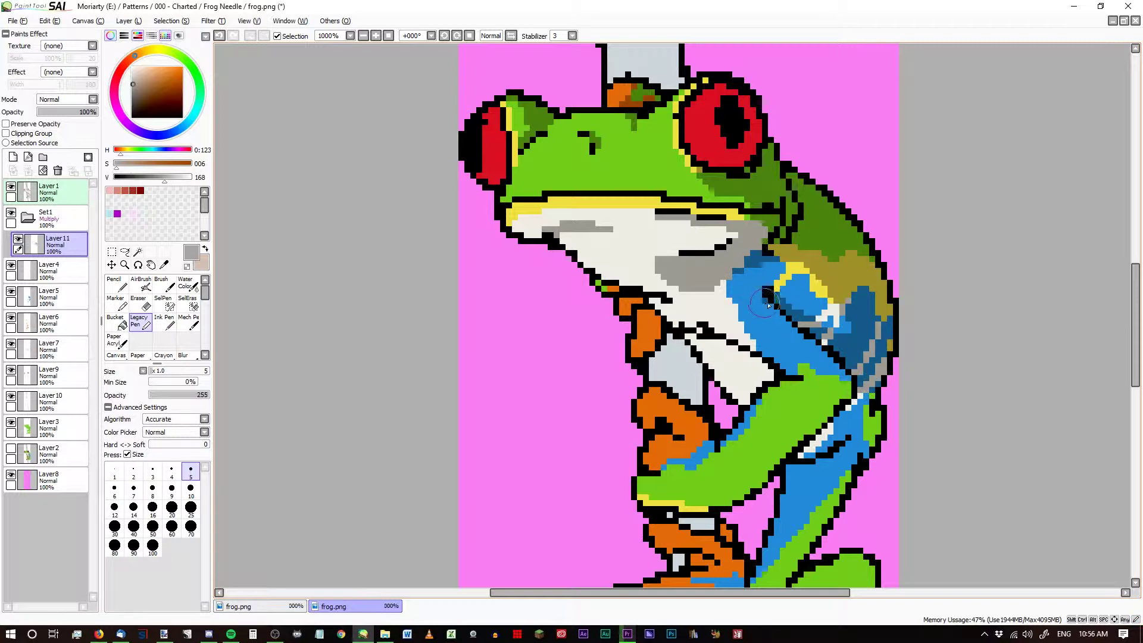
Shade the upper arm along its dividing line, the underside of the green forearm and the striped flank behind the elbow.
drag(769, 300, 781, 312)
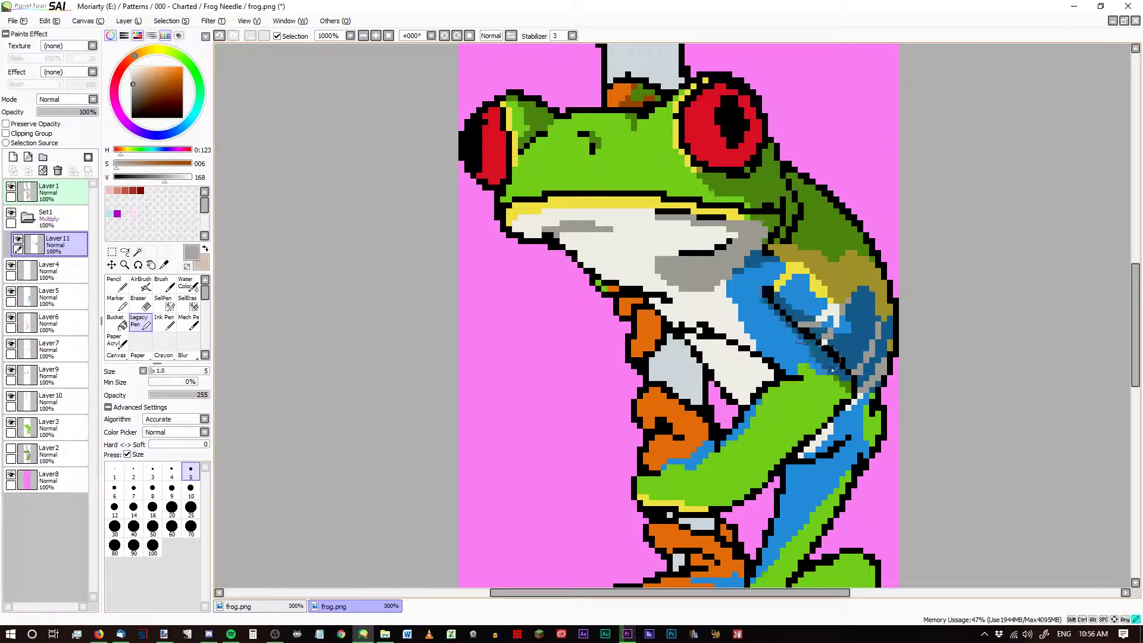
mouse_move(710, 513)
mouse_down()
mouse_move(765, 471)
mouse_move(729, 501)
mouse_move(766, 483)
mouse_move(736, 500)
mouse_move(853, 384)
mouse_move(782, 454)
mouse_up()
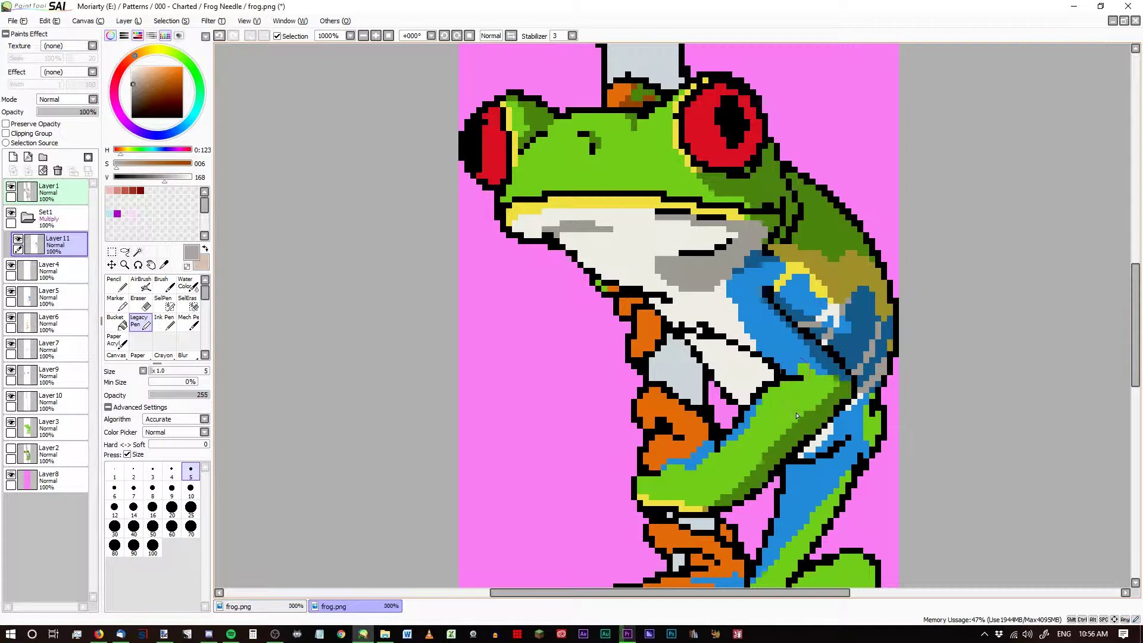
drag(818, 417, 819, 412)
mouse_move(871, 393)
mouse_down()
mouse_move(850, 412)
mouse_move(865, 396)
mouse_move(815, 458)
mouse_up()
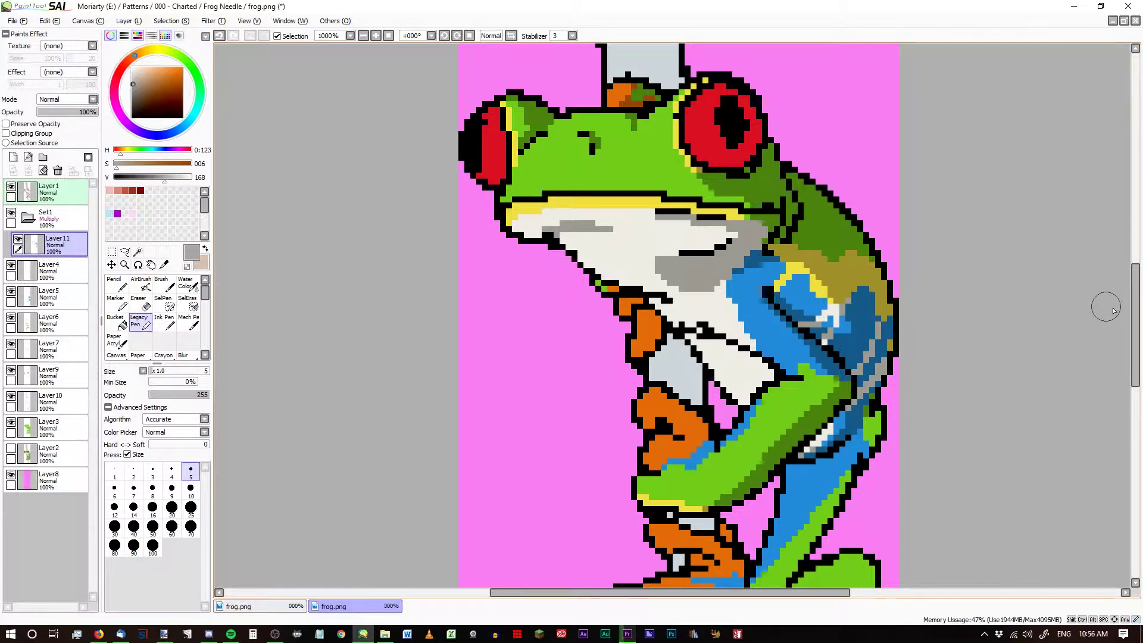
Shade the hip and the outer edge of the hind leg down to the ankle, touching up the shadow with the transparent colour.
drag(1130, 312, 1123, 348)
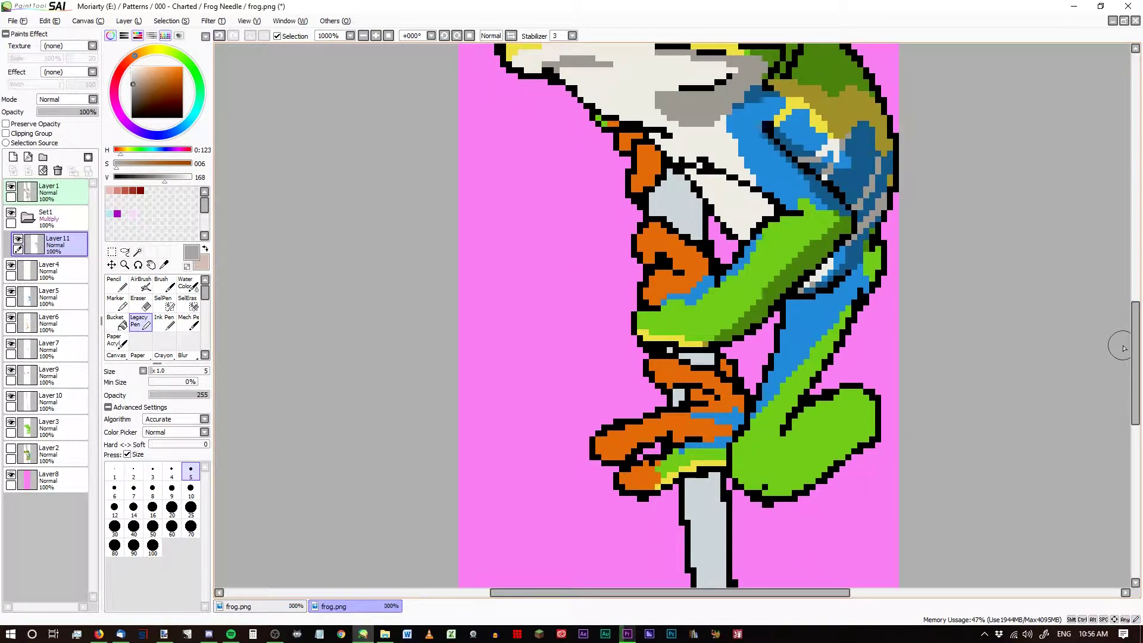
mouse_move(874, 257)
mouse_down()
mouse_move(852, 298)
mouse_move(869, 265)
mouse_move(854, 287)
mouse_move(856, 272)
mouse_move(828, 298)
mouse_move(791, 304)
mouse_move(869, 283)
mouse_move(833, 329)
mouse_move(846, 331)
mouse_move(847, 296)
mouse_move(829, 299)
mouse_move(845, 315)
mouse_move(838, 303)
mouse_move(838, 330)
mouse_move(866, 289)
mouse_move(842, 315)
mouse_move(839, 297)
mouse_move(841, 318)
mouse_move(814, 354)
mouse_up()
mouse_move(783, 417)
mouse_down()
mouse_move(848, 317)
mouse_move(800, 399)
mouse_move(807, 365)
mouse_up()
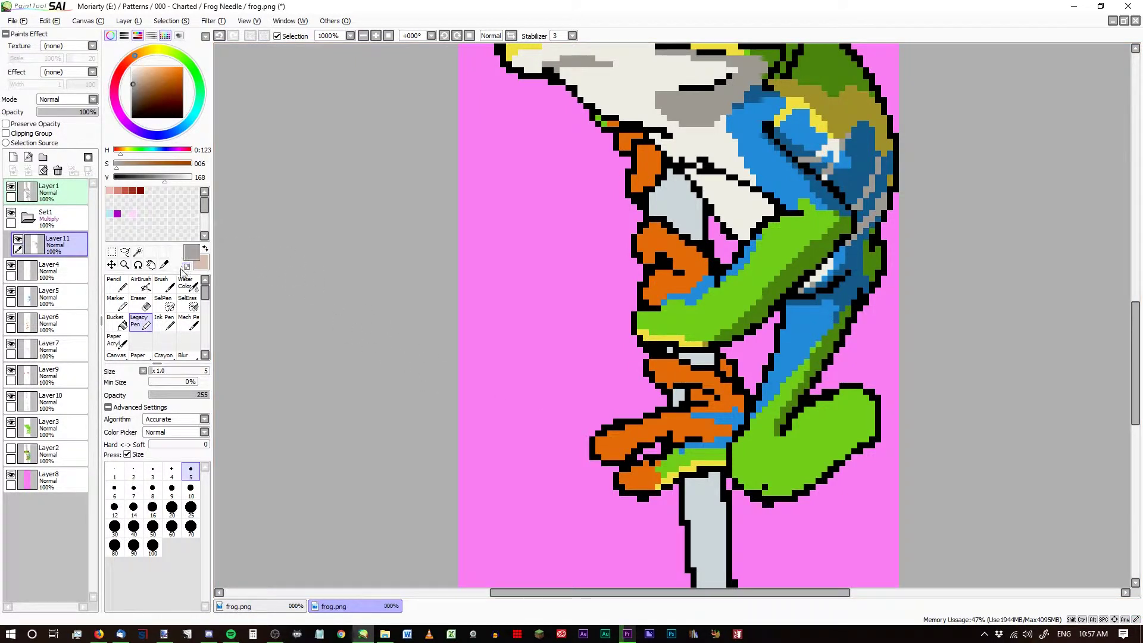
mouse_move(790, 375)
mouse_down()
mouse_move(824, 337)
mouse_move(801, 373)
mouse_up()
mouse_move(834, 319)
mouse_down()
mouse_move(795, 380)
mouse_move(839, 316)
mouse_move(824, 339)
mouse_up()
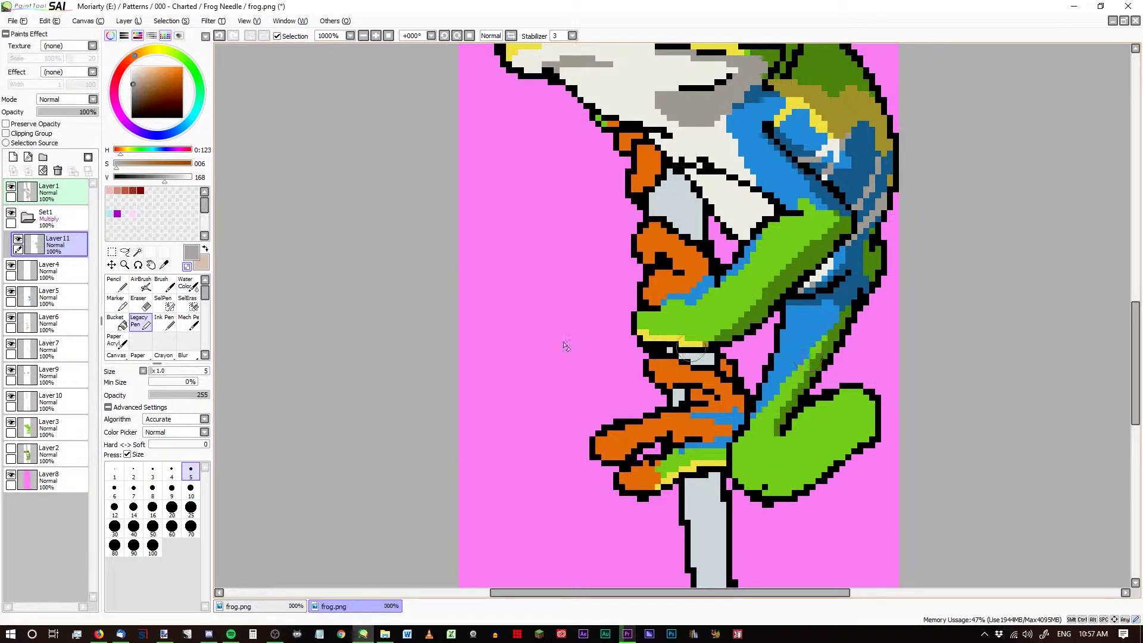
click(187, 266)
drag(845, 298, 776, 432)
Shade the large green foot beside the pole, leaving a lit strip along its upper edge and on the heel.
mouse_move(776, 438)
mouse_down()
mouse_move(786, 460)
mouse_move(777, 485)
mouse_move(746, 494)
mouse_move(762, 498)
mouse_move(767, 480)
mouse_up()
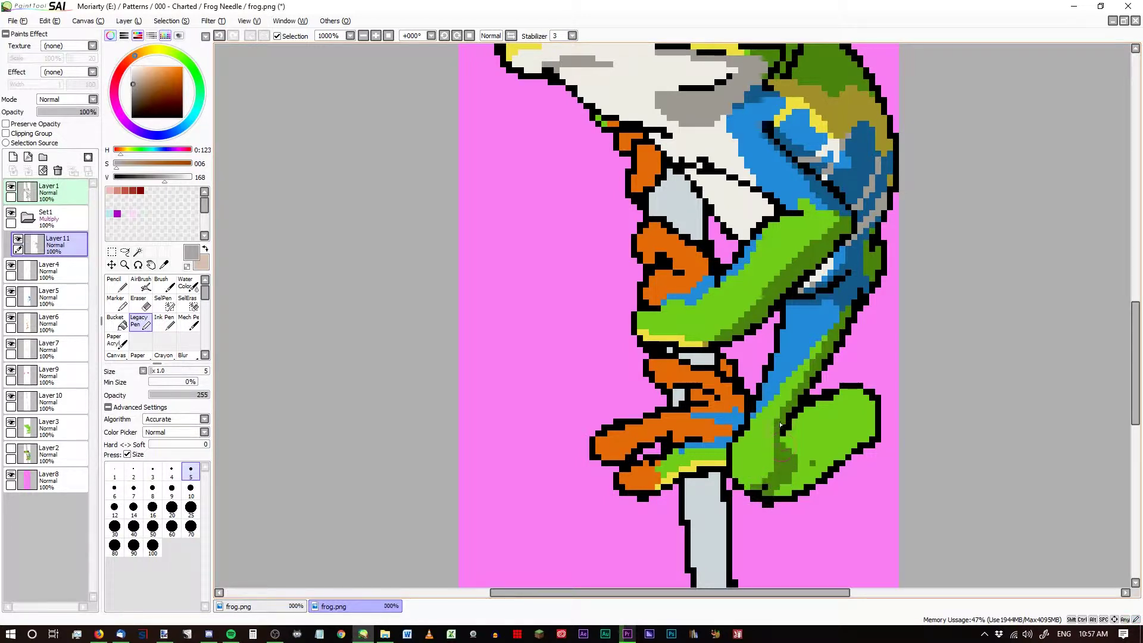
mouse_move(778, 426)
mouse_down()
mouse_move(777, 452)
mouse_move(780, 429)
mouse_move(797, 459)
mouse_move(800, 442)
mouse_move(865, 421)
mouse_move(804, 443)
mouse_move(870, 418)
mouse_up()
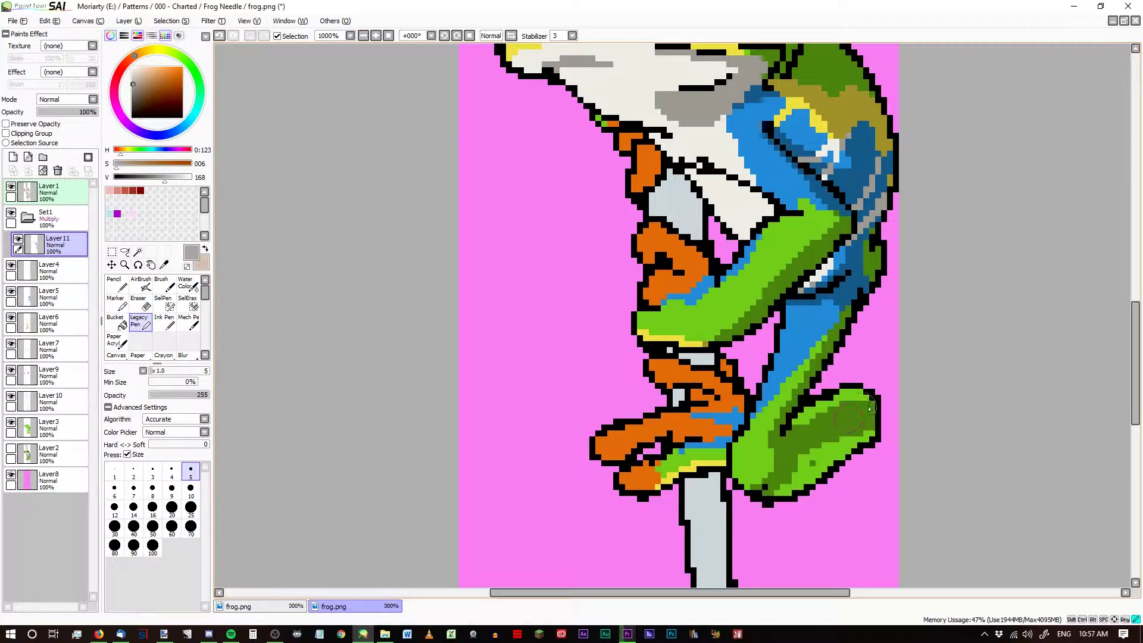
key(ctrl+z)
mouse_move(843, 440)
mouse_down()
mouse_move(862, 430)
mouse_move(791, 494)
mouse_move(768, 497)
mouse_move(822, 469)
mouse_up()
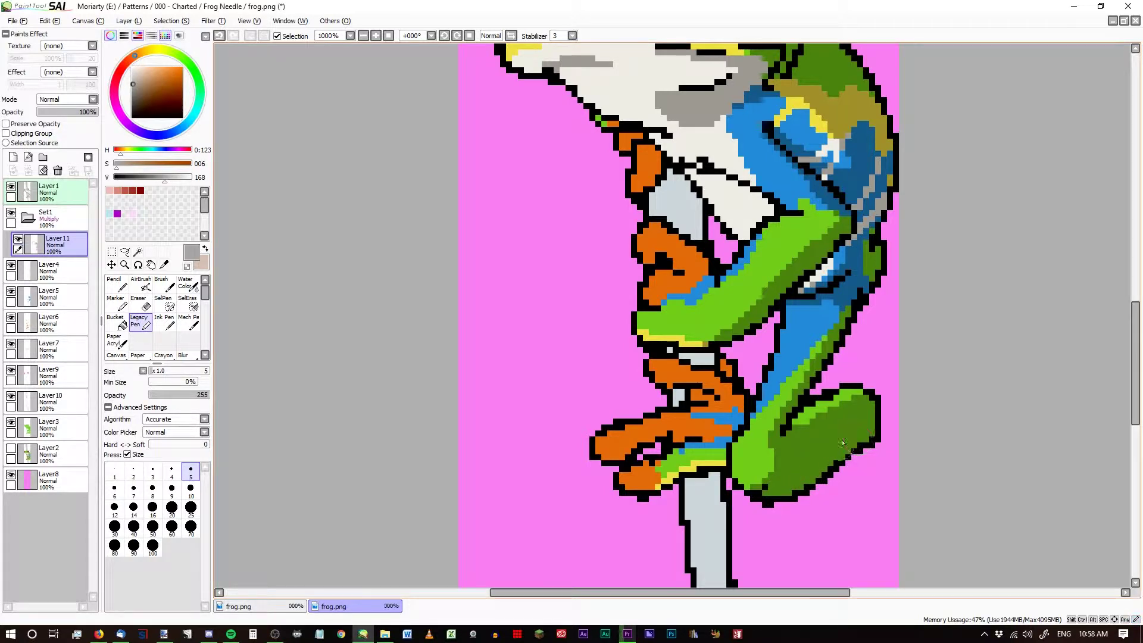
Shade the undersides of the orange toes around the lower pole and the green and yellow edge of that foot.
scroll(854, 483, down, 2)
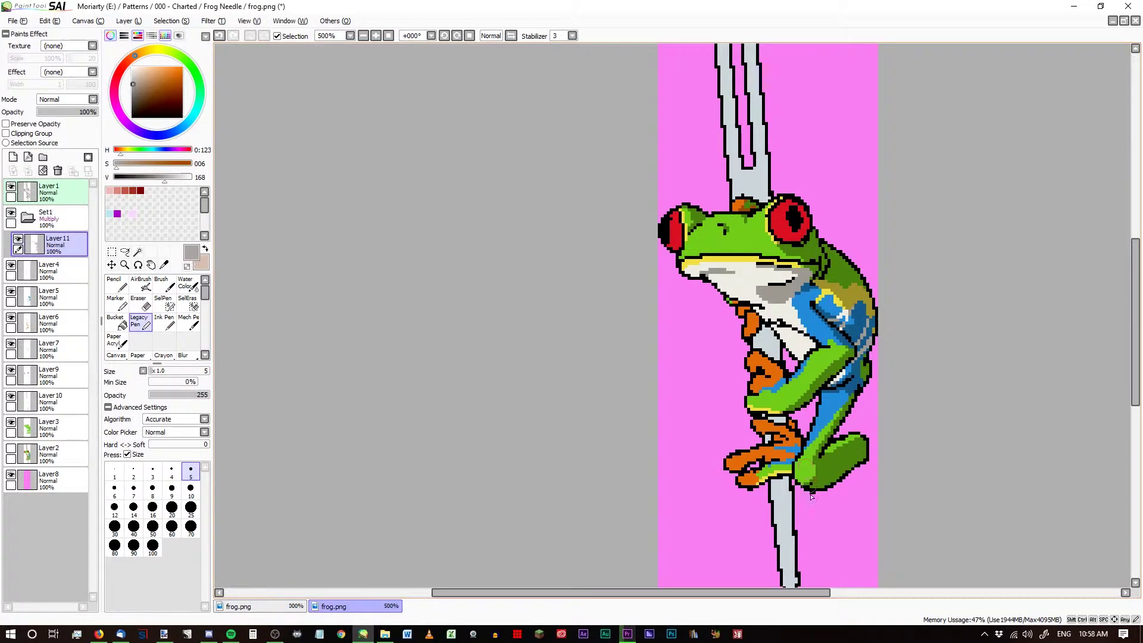
scroll(811, 495, up, 4)
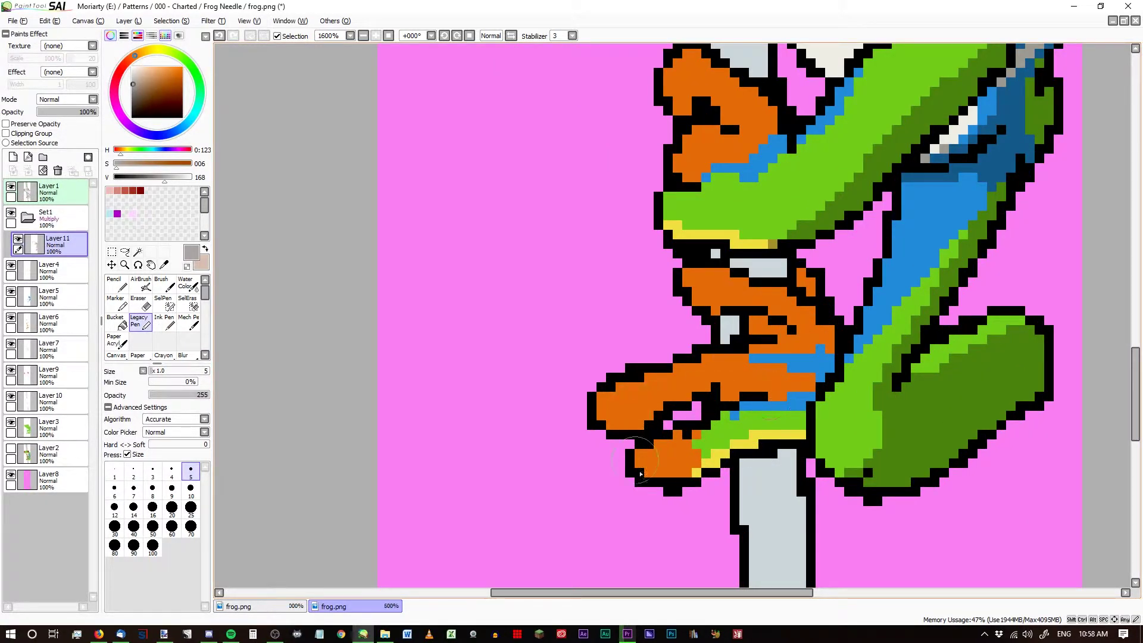
mouse_move(643, 471)
mouse_down()
mouse_move(677, 477)
mouse_move(698, 453)
mouse_move(698, 476)
mouse_move(713, 456)
mouse_move(702, 475)
mouse_move(739, 447)
mouse_move(722, 457)
mouse_move(793, 425)
mouse_up()
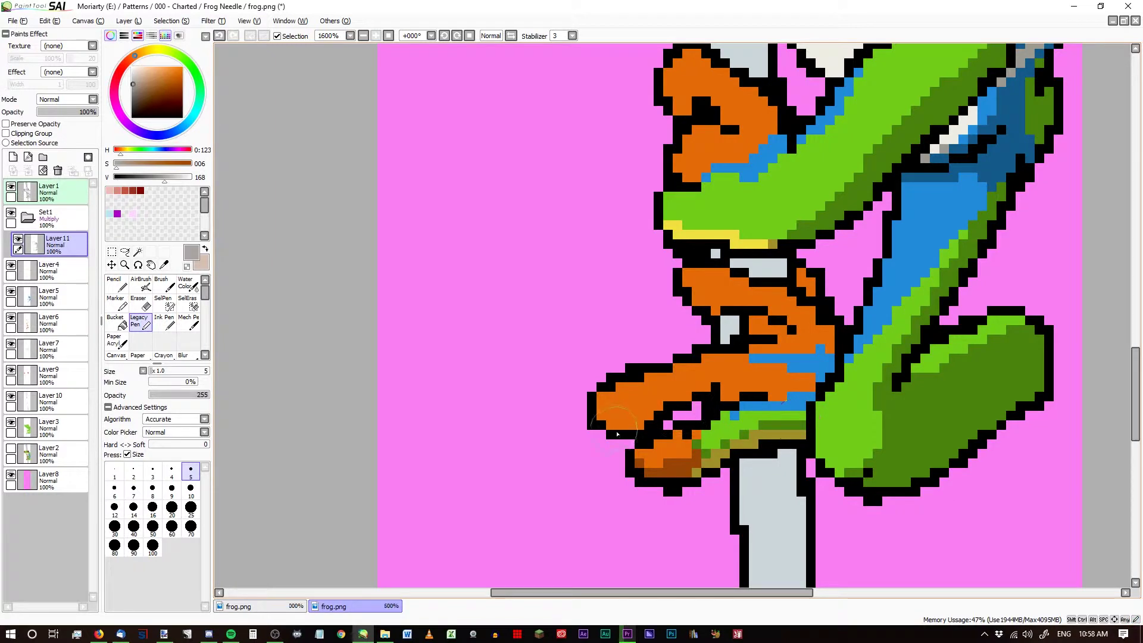
mouse_move(592, 421)
mouse_down()
mouse_move(643, 421)
mouse_move(630, 425)
mouse_move(694, 391)
mouse_move(761, 390)
mouse_move(732, 385)
mouse_up()
drag(744, 332, 768, 321)
mouse_move(698, 288)
mouse_down()
mouse_move(778, 309)
mouse_move(797, 330)
mouse_move(784, 308)
mouse_move(815, 341)
mouse_move(819, 288)
mouse_move(800, 278)
mouse_move(813, 297)
mouse_up()
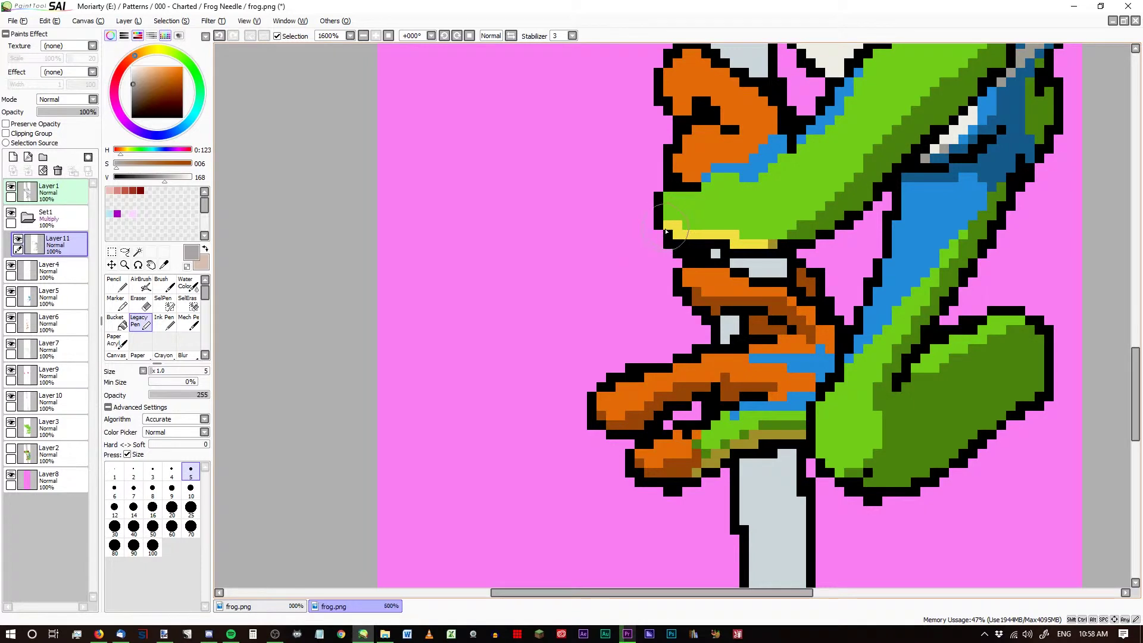
Shade the yellow underside of the forearm at the wrist and the undersides of the two orange fingers above it.
mouse_move(667, 226)
mouse_down()
mouse_move(759, 247)
mouse_move(803, 228)
mouse_up()
drag(676, 171, 745, 171)
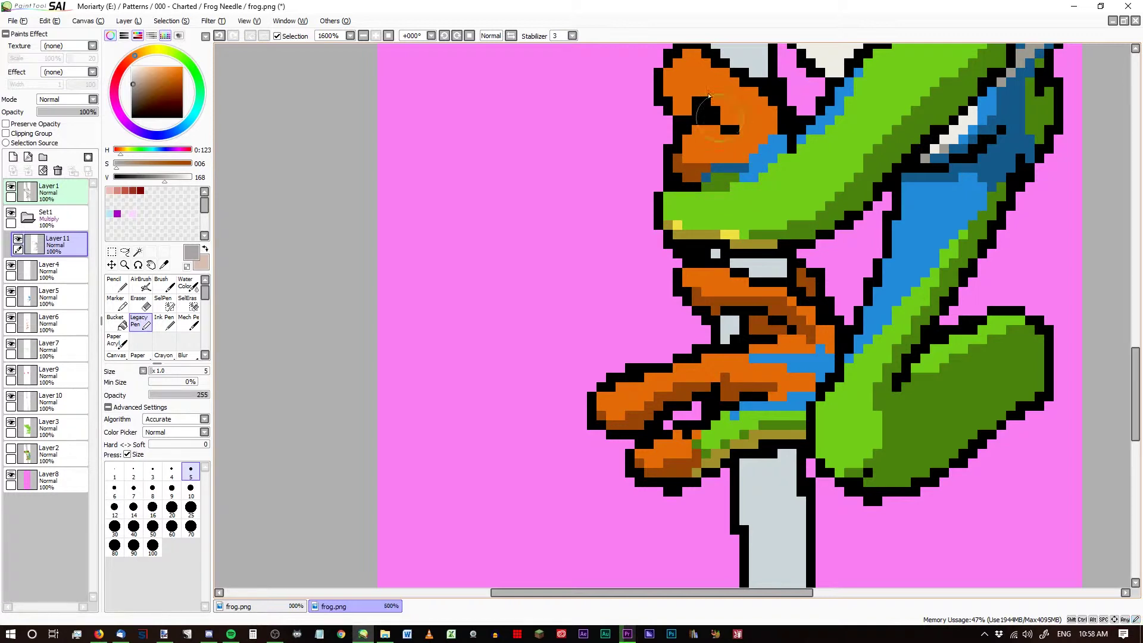
mouse_move(672, 81)
mouse_down()
mouse_move(676, 105)
mouse_move(697, 92)
mouse_move(756, 144)
mouse_up()
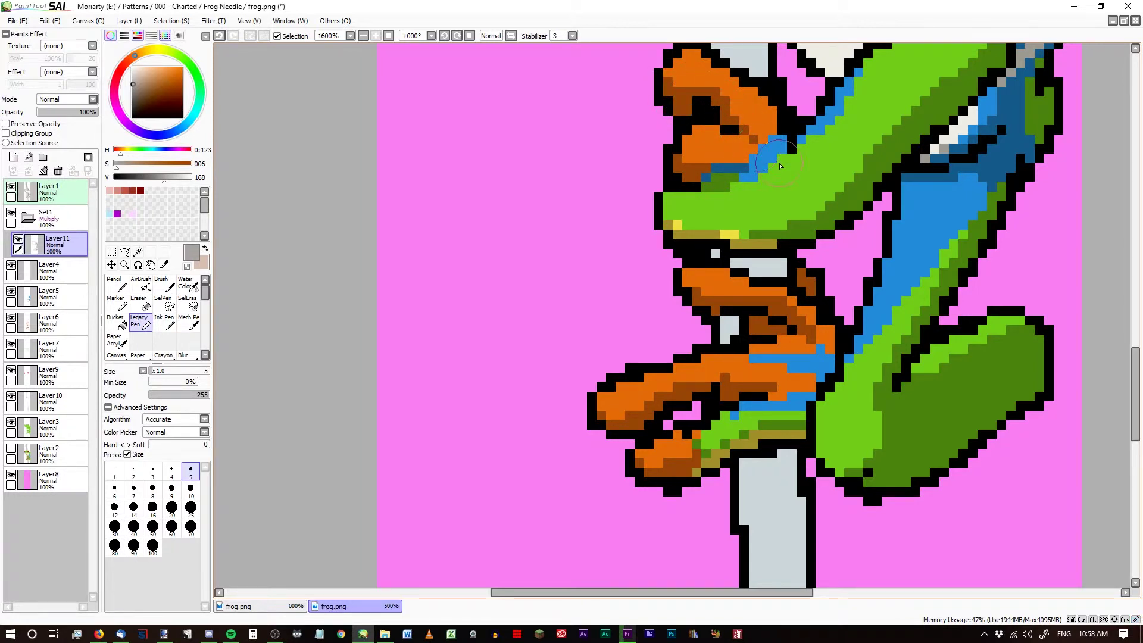
Shade the white belly just below the black crease line running from the chest to the elbow.
scroll(827, 445, down, 6)
scroll(810, 308, up, 3)
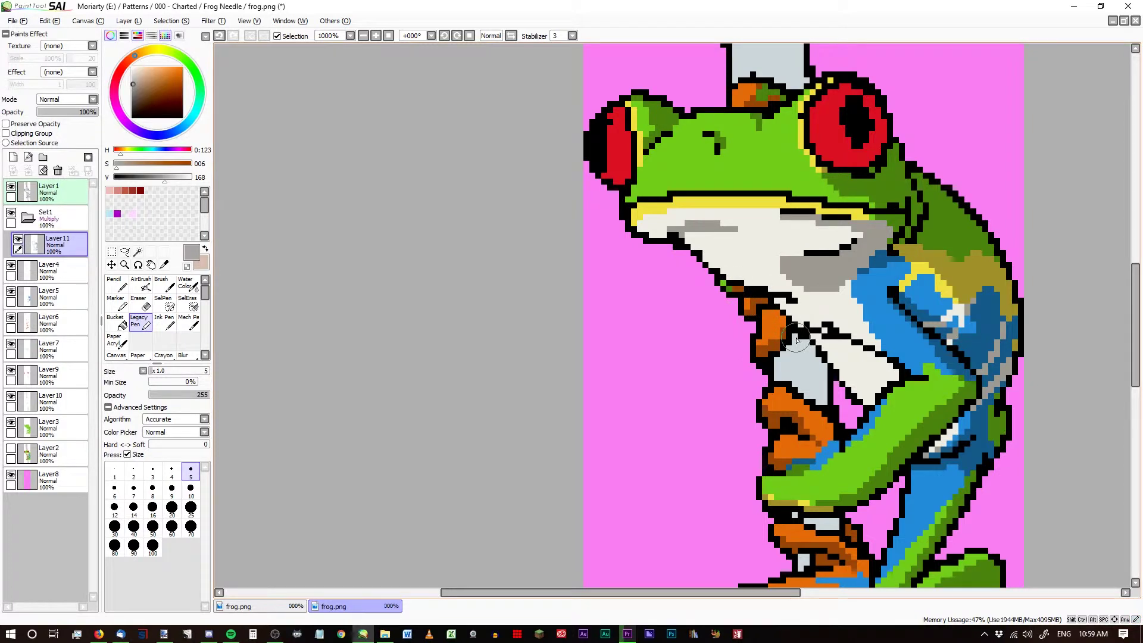
scroll(646, 184, down, 3)
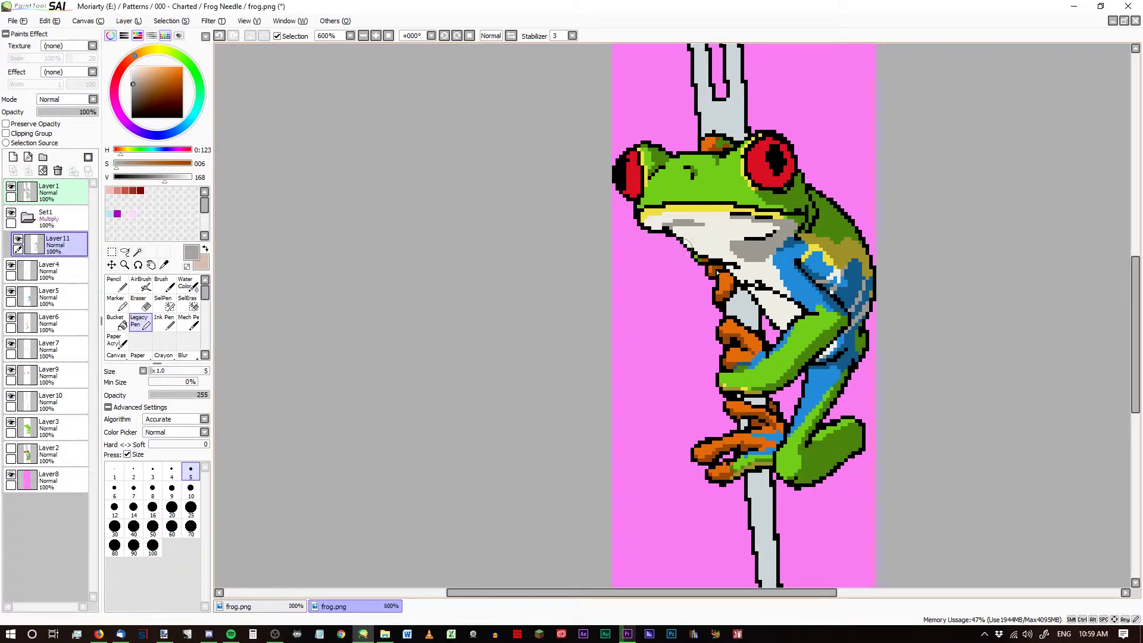
scroll(804, 316, up, 5)
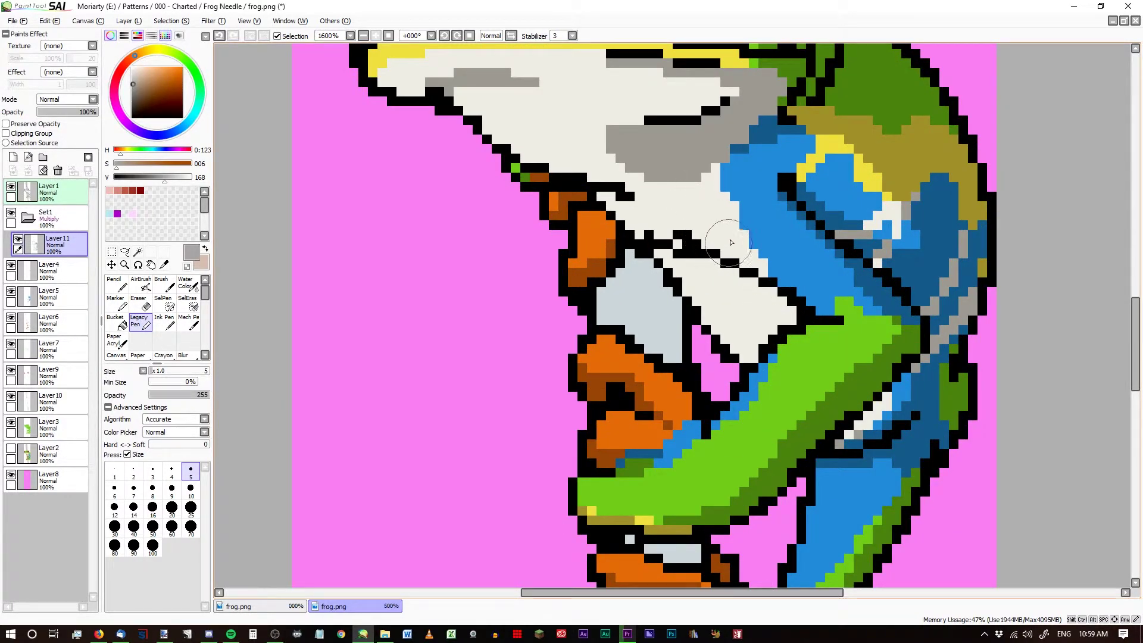
click(658, 253)
mouse_move(672, 255)
mouse_down()
mouse_move(794, 312)
mouse_move(774, 297)
mouse_move(809, 307)
mouse_up()
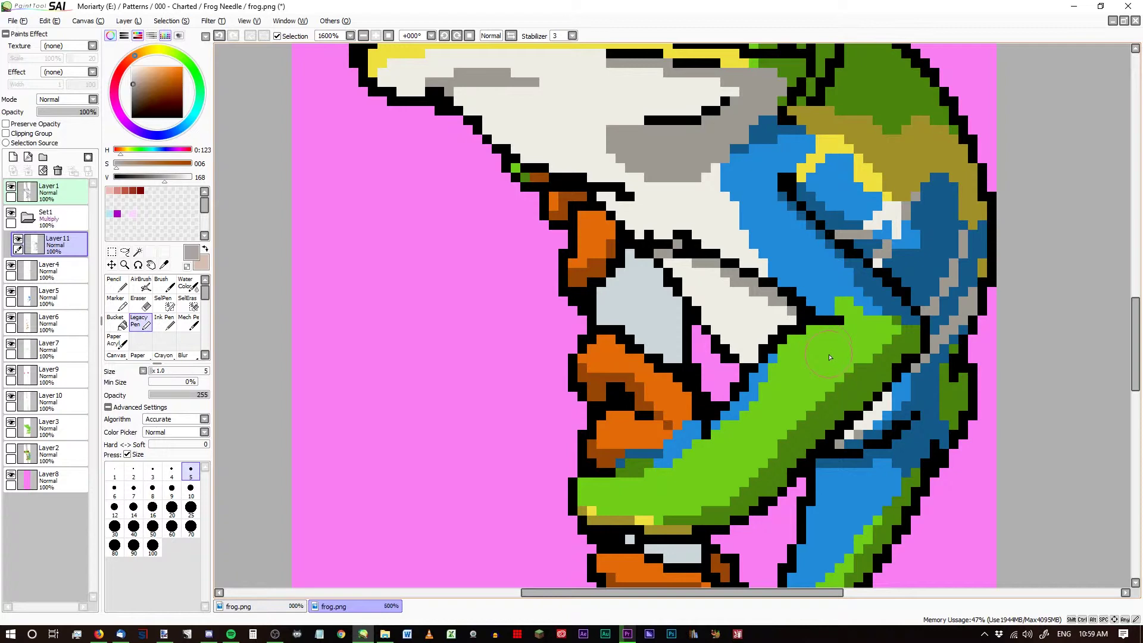
Add a layer set above the Multiply set, give it Luminosity mode and create a new layer inside it.
scroll(830, 357, down, 4)
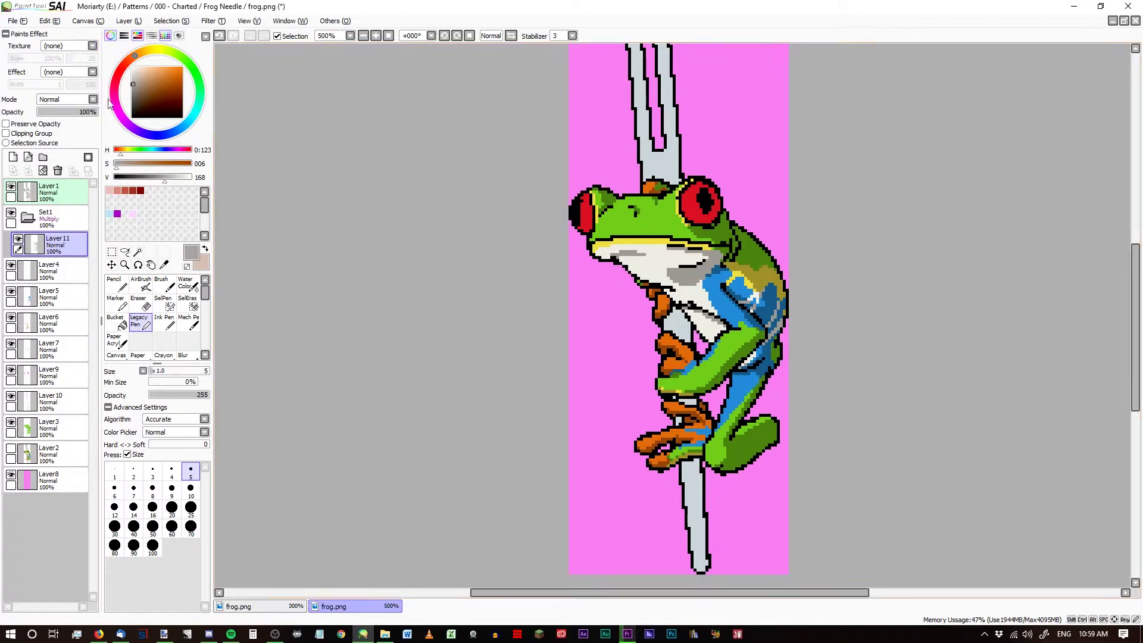
click(30, 220)
click(28, 157)
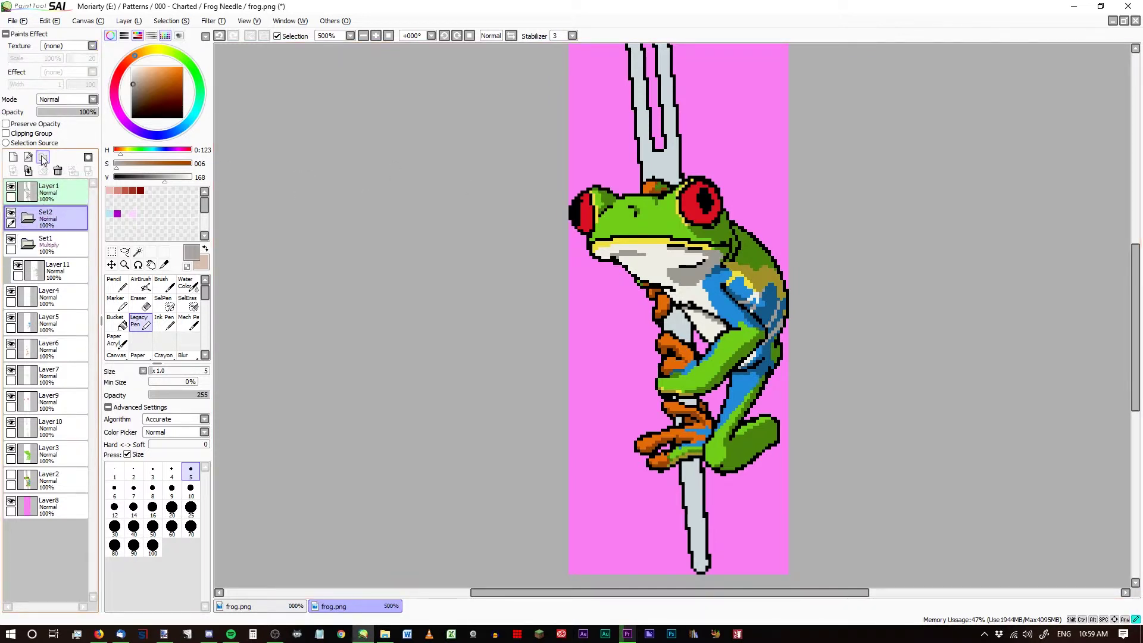
click(65, 99)
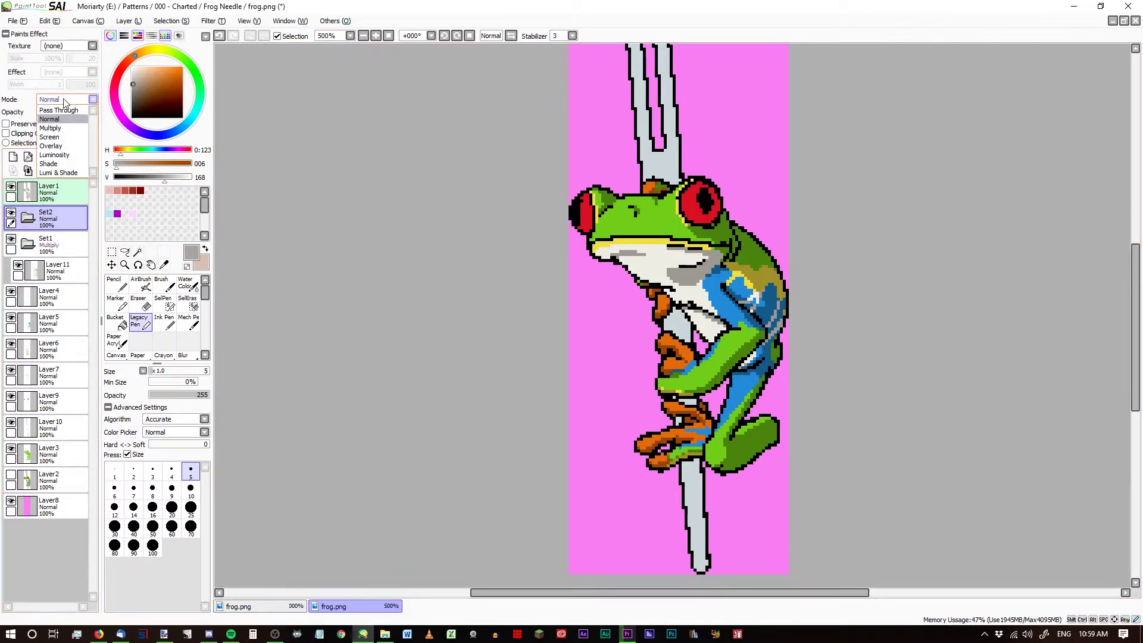
click(58, 158)
click(13, 157)
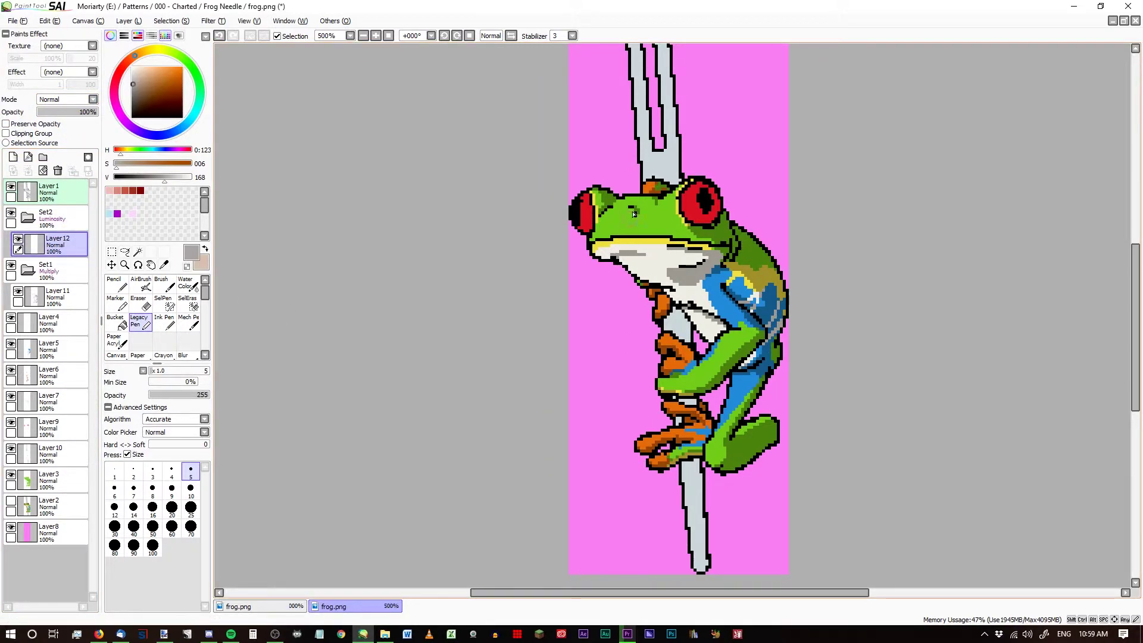
With the pen at size 1, highlight the orange toe behind the head, the head's upper edge, the chin tip and the large eye's rim.
scroll(634, 213, up, 4)
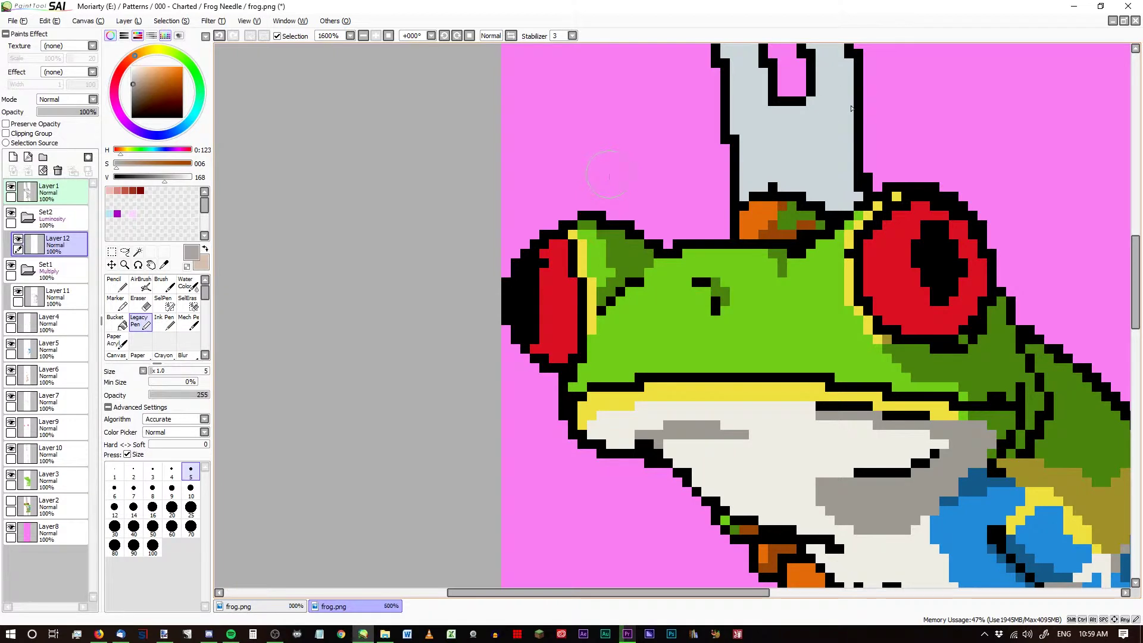
click(152, 471)
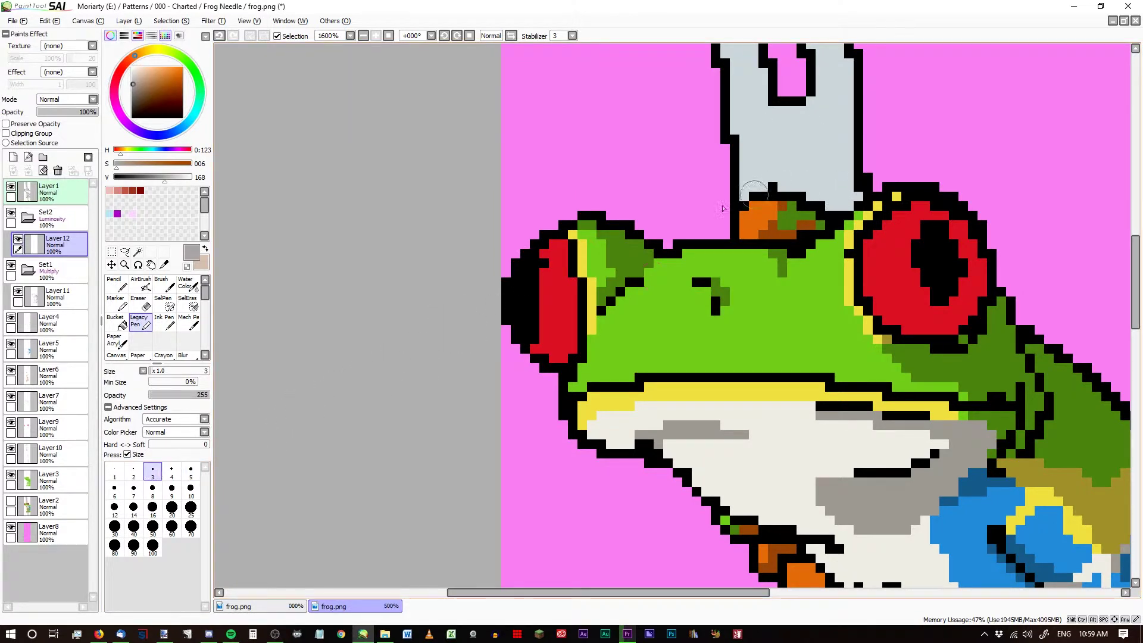
click(114, 470)
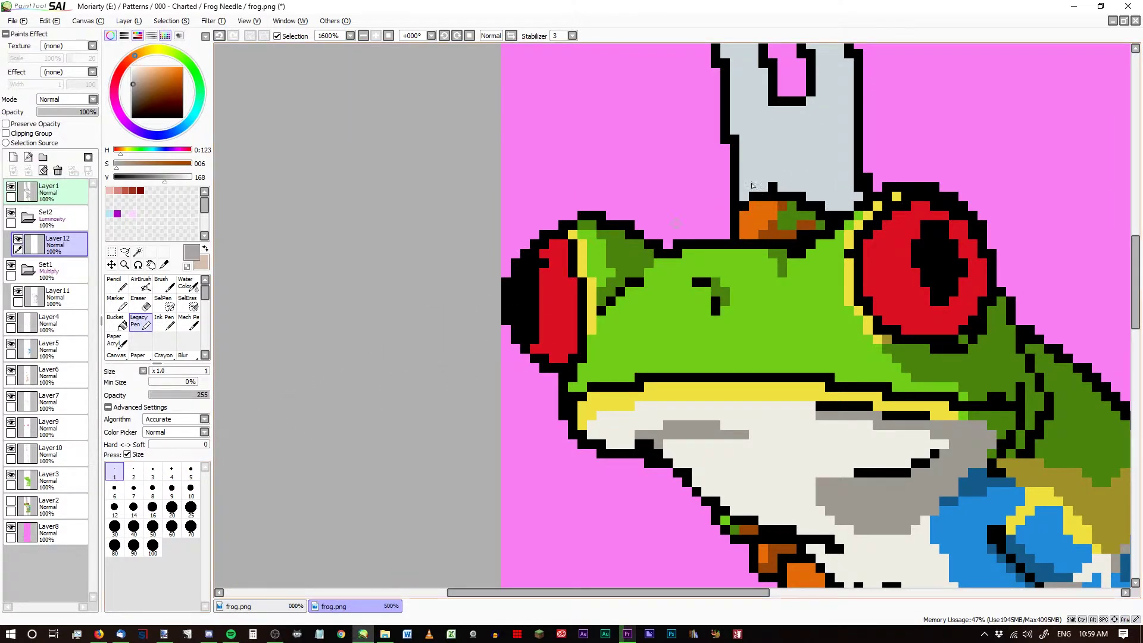
mouse_move(754, 206)
mouse_down()
mouse_move(739, 235)
mouse_move(686, 253)
mouse_move(769, 255)
mouse_up()
mouse_move(657, 263)
mouse_down()
mouse_move(672, 262)
mouse_move(630, 290)
mouse_move(653, 276)
mouse_up()
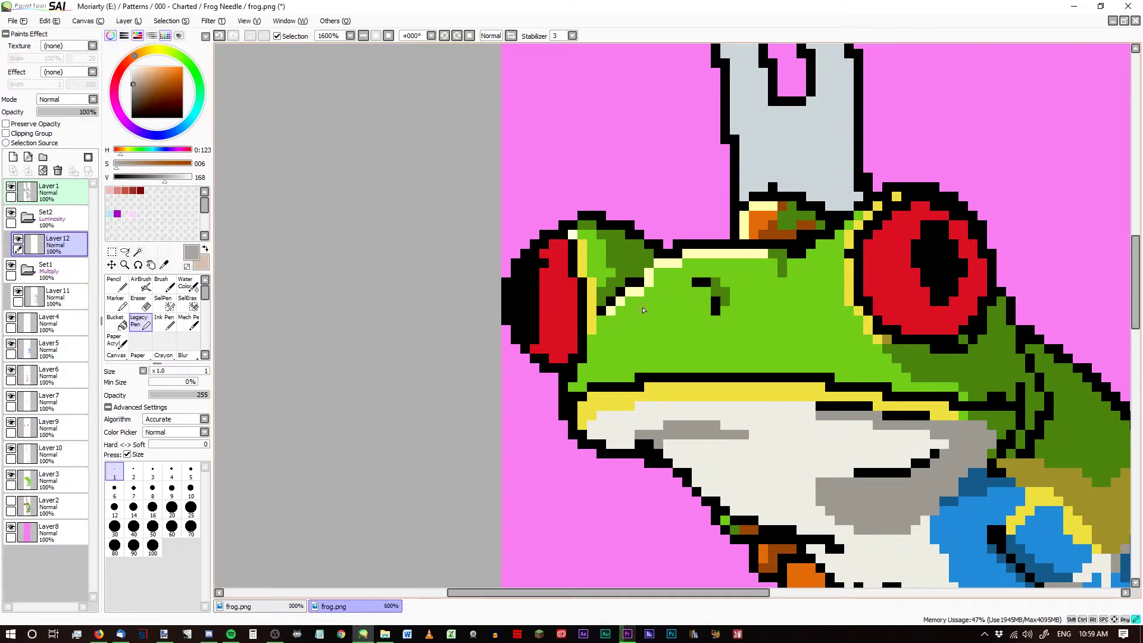
drag(647, 301, 647, 309)
mouse_move(582, 406)
mouse_down()
mouse_move(587, 430)
mouse_move(628, 452)
mouse_up()
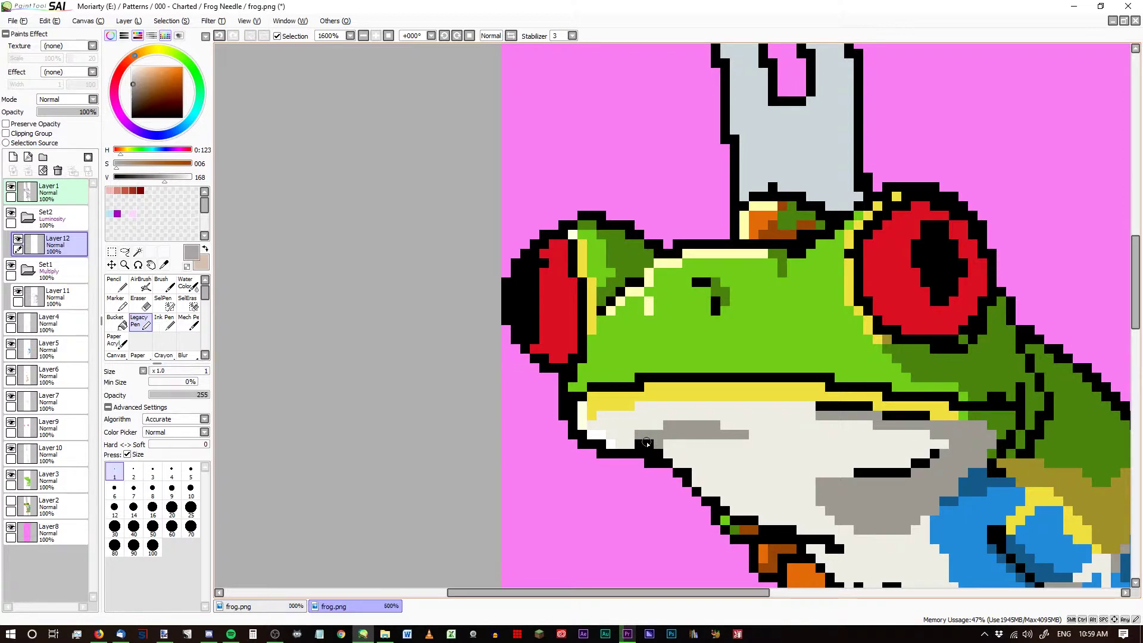
mouse_move(875, 191)
mouse_down()
mouse_move(898, 195)
mouse_move(808, 253)
mouse_up()
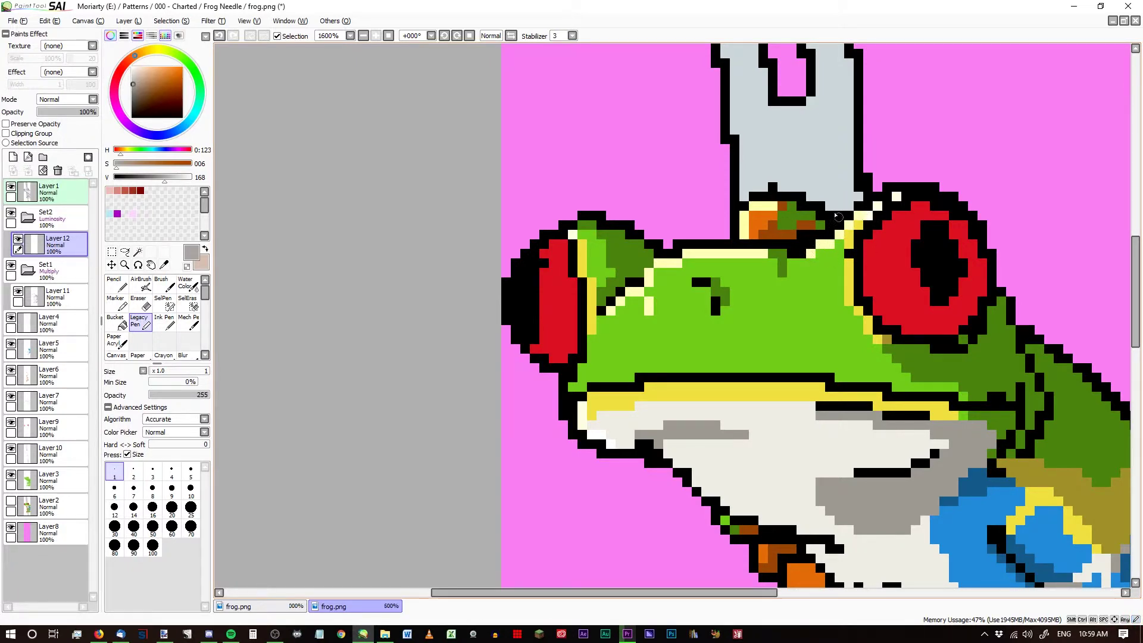
Highlight the forearm's upper edge from the elbow towards the wrist and the tip of the upper orange finger.
scroll(828, 208, down, 3)
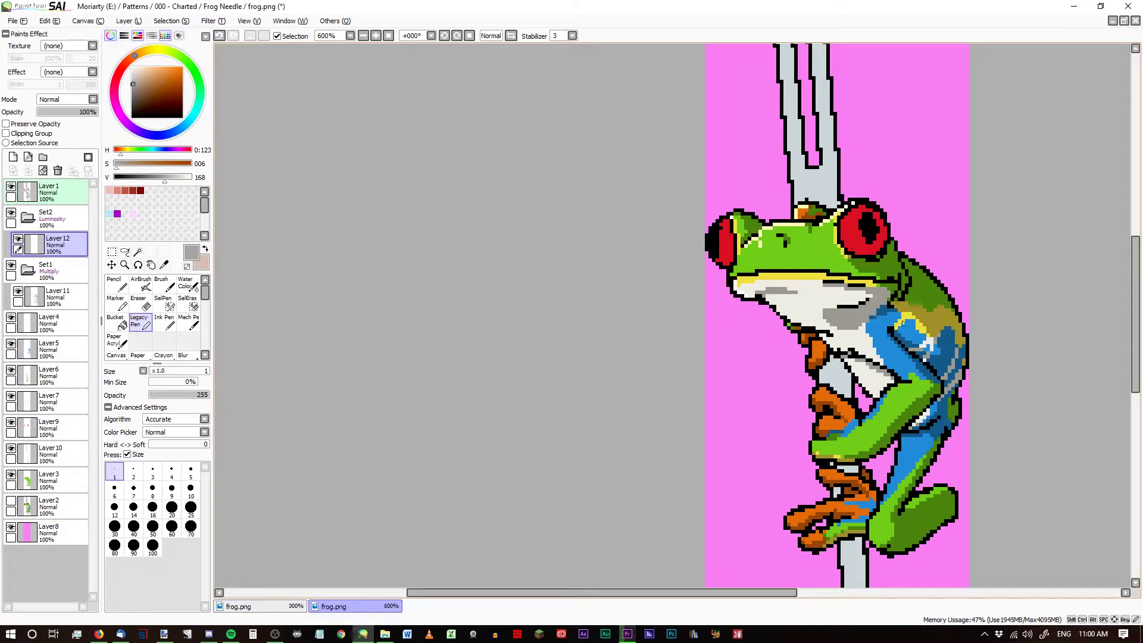
scroll(915, 487, up, 2)
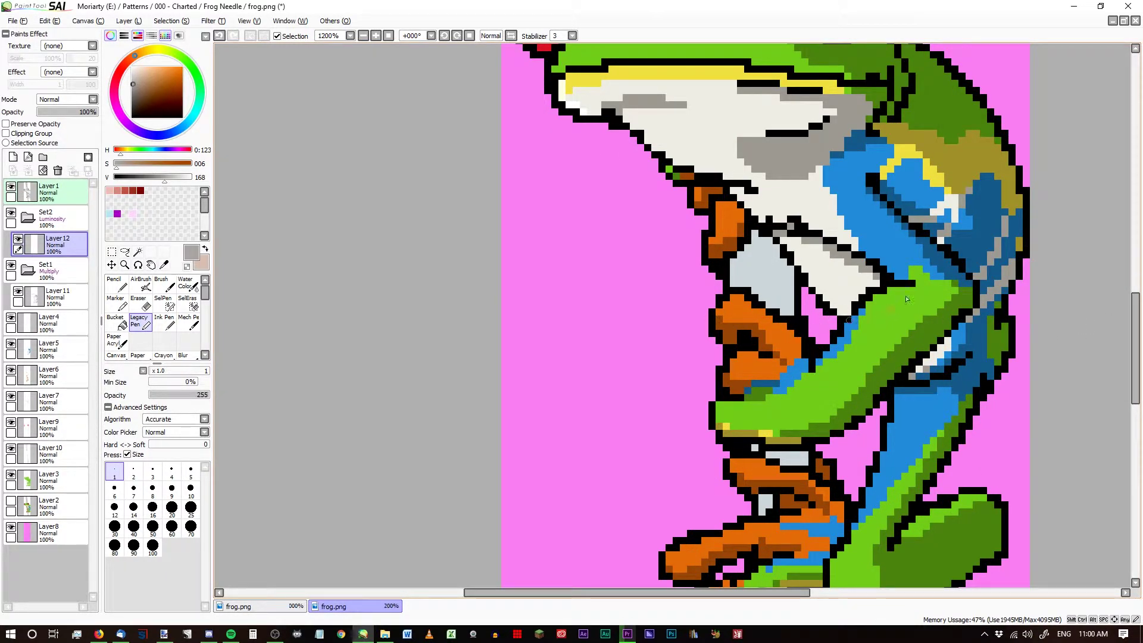
mouse_move(890, 293)
mouse_down()
mouse_move(908, 292)
mouse_move(864, 310)
mouse_move(816, 364)
mouse_up()
drag(723, 312, 733, 301)
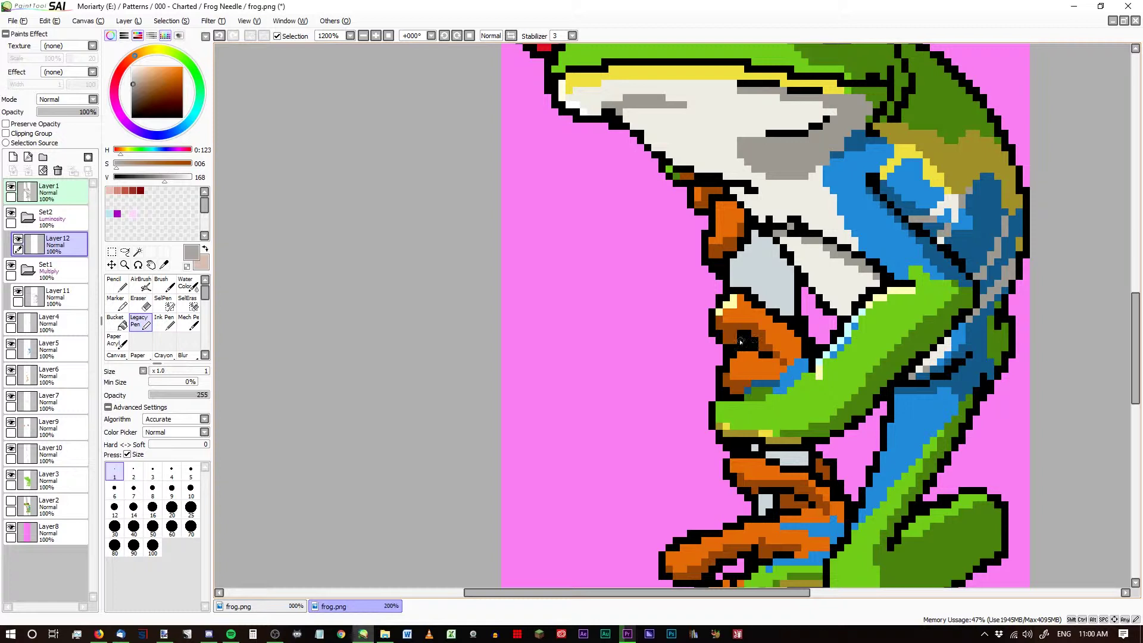
key(ctrl+z)
key(ctrl+y)
Highlight the tip and upper edge of the long orange toe by the lower pole, replacing the first stroke with a thinner one.
drag(666, 562, 691, 552)
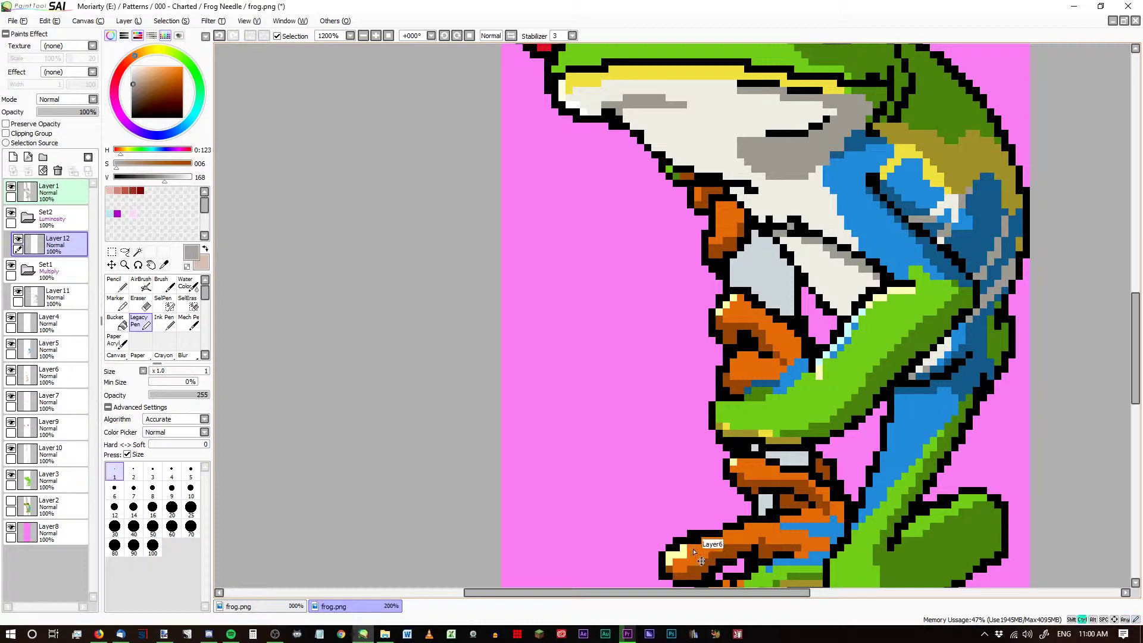
key(ctrl+z)
click(683, 548)
drag(684, 548, 702, 540)
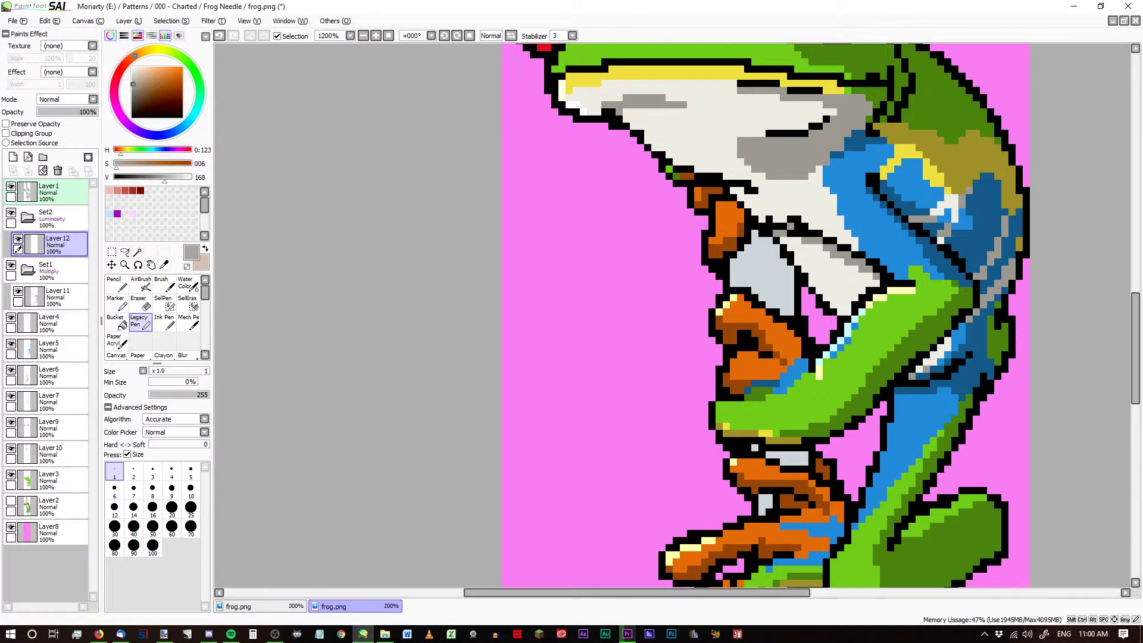
Try a highlight along the edge of the large green foot next to the pole.
scroll(885, 328, down, 3)
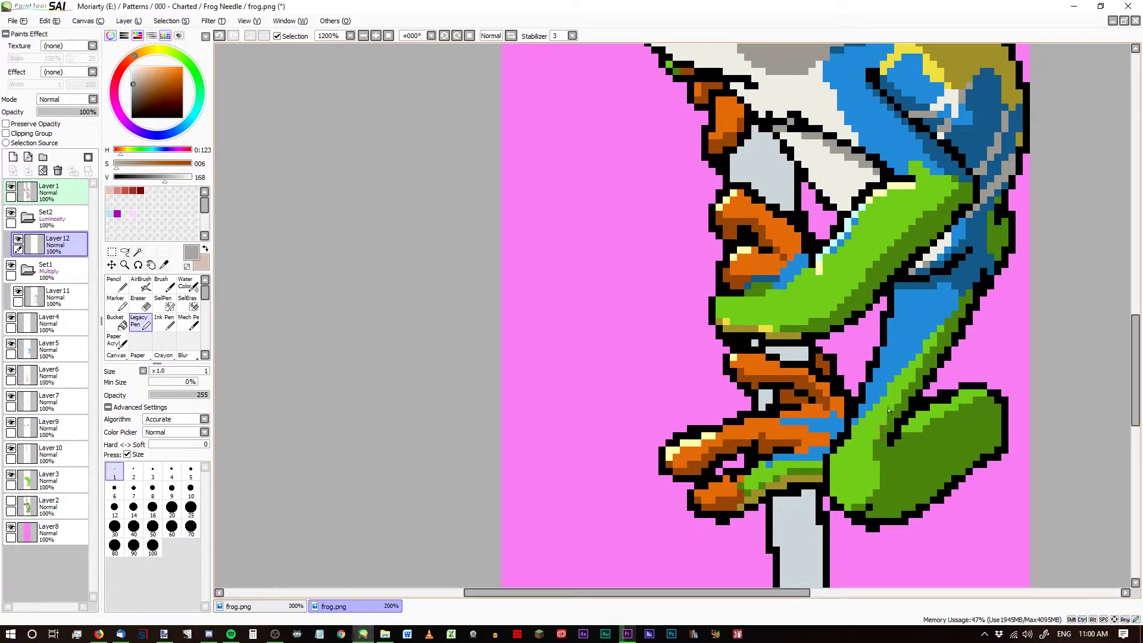
drag(833, 499, 852, 441)
key(ctrl+z)
Lower the highlight layer's opacity to 18% and the shading layer's opacity to 82%.
scroll(866, 479, down, 3)
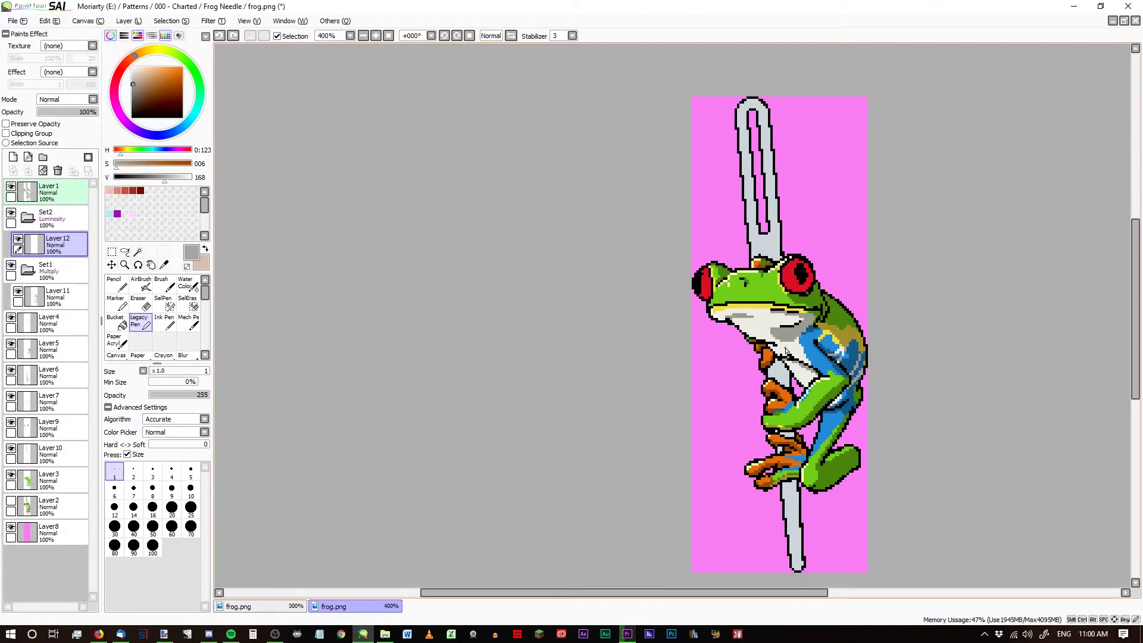
scroll(785, 350, up, 2)
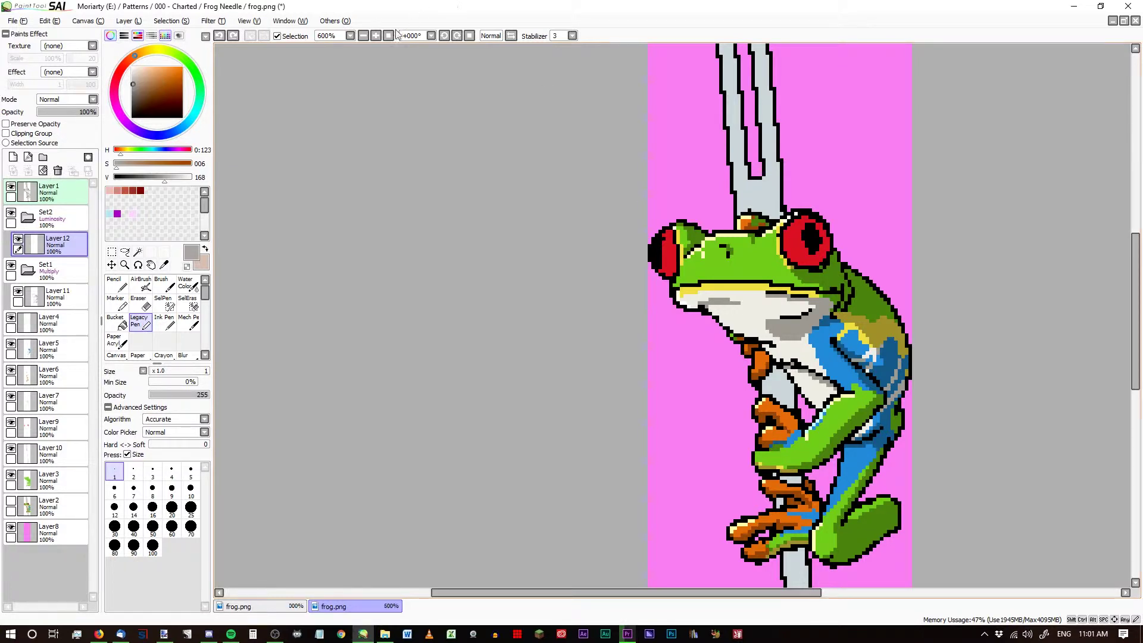
click(50, 112)
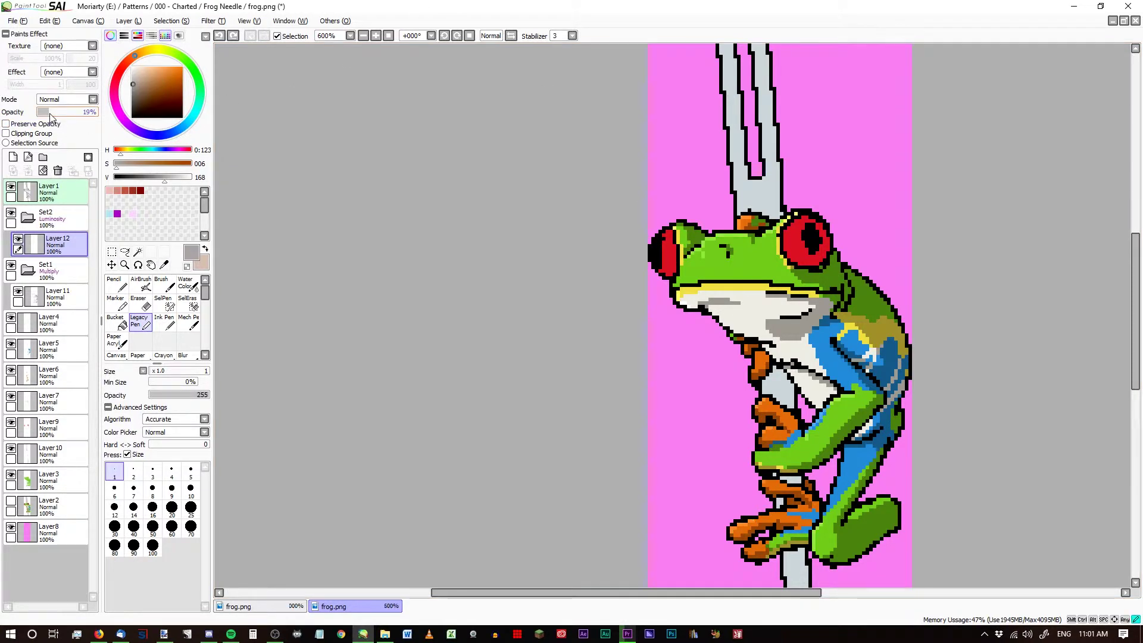
drag(48, 116, 44, 118)
scroll(768, 225, up, 5)
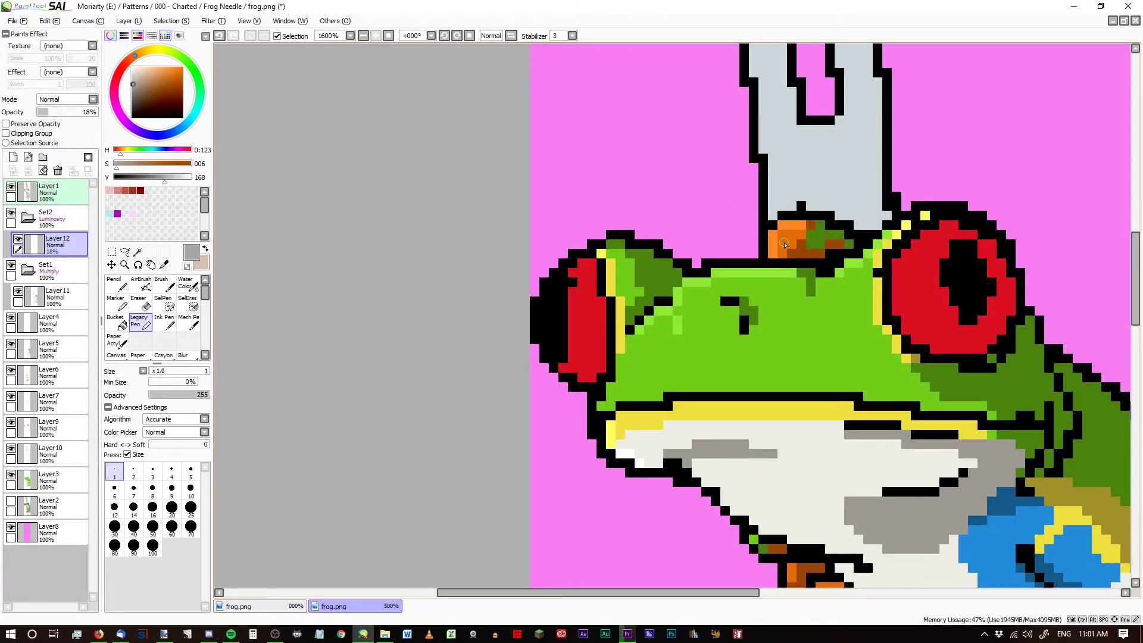
click(53, 301)
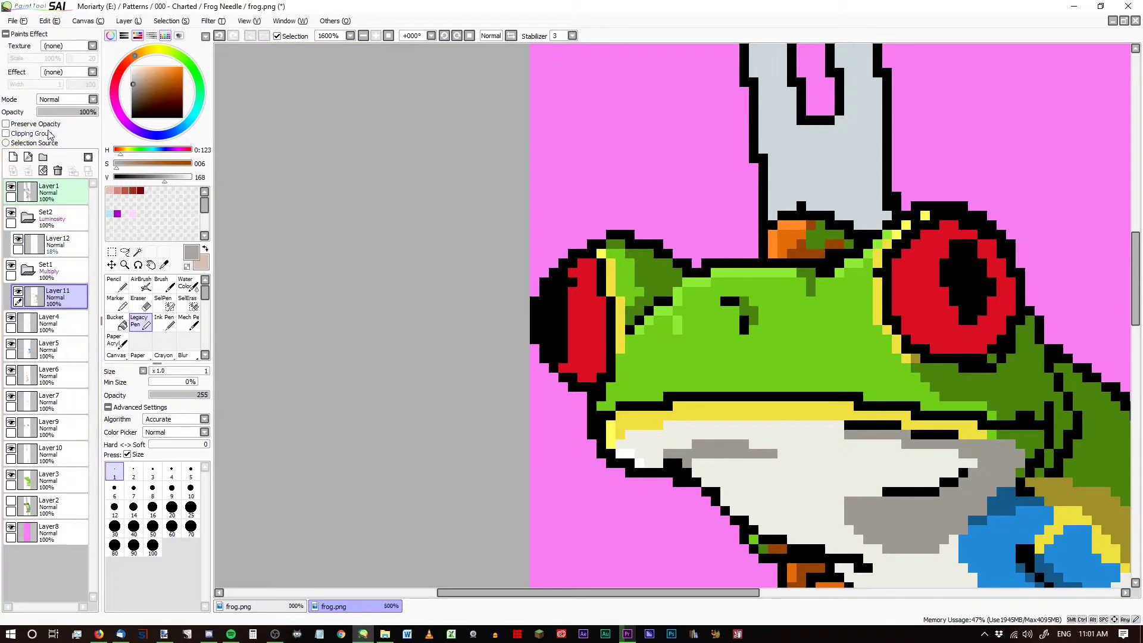
drag(84, 116, 87, 117)
Examine the softened shading and highlights over the whole frog and close up on the head.
scroll(743, 338, down, 1)
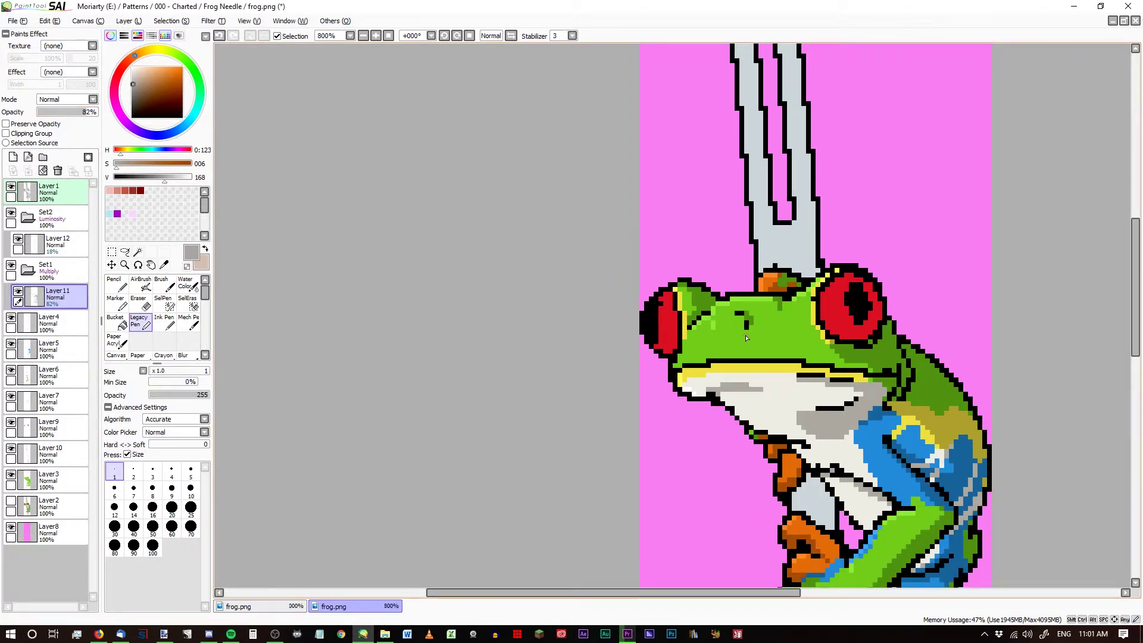
scroll(916, 353, up, 1)
scroll(907, 417, down, 2)
scroll(977, 466, up, 4)
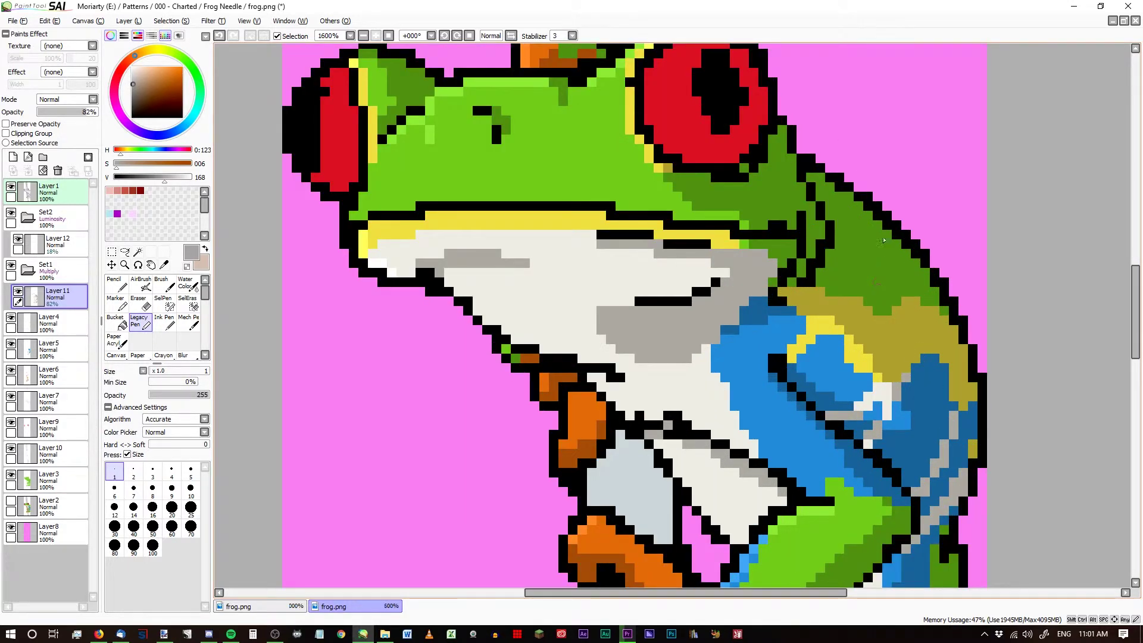
scroll(694, 260, down, 1)
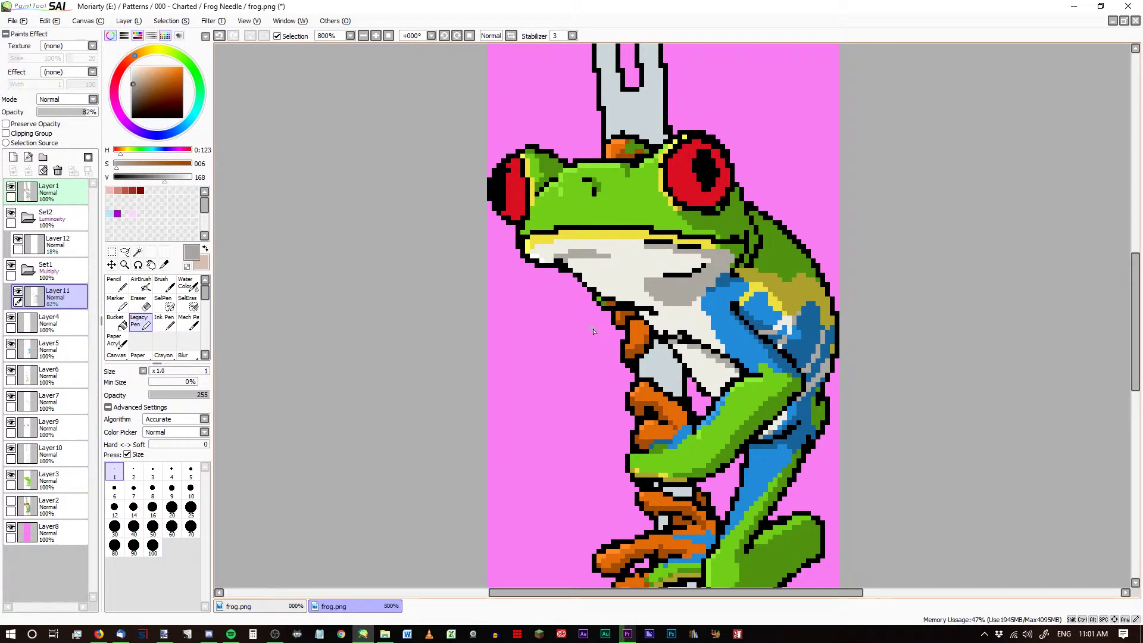
scroll(613, 325, down, 1)
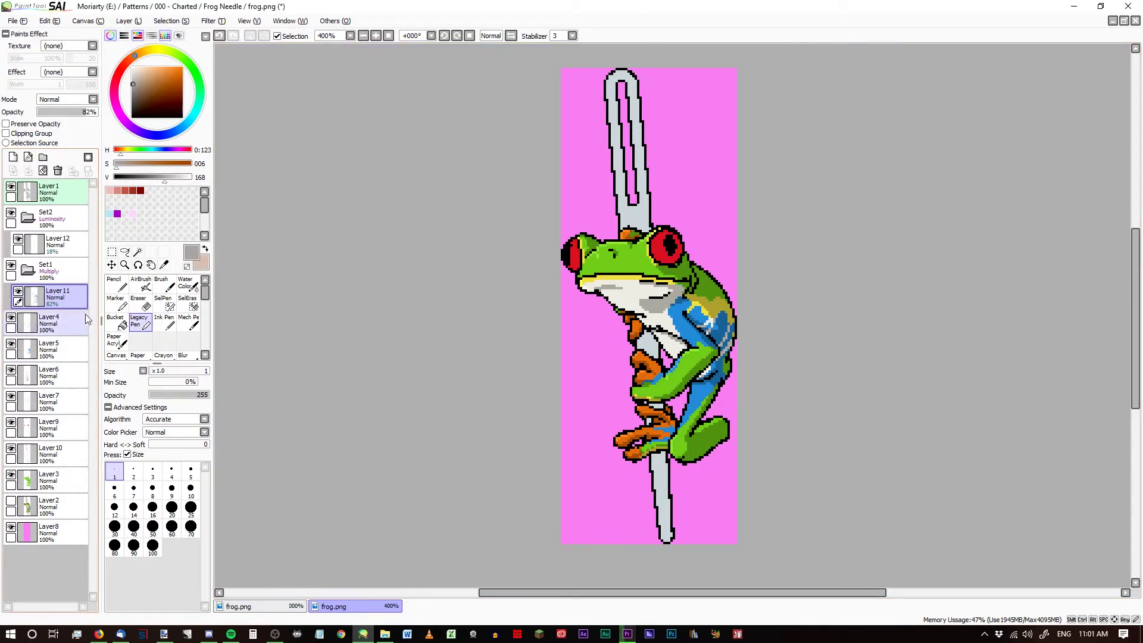
scroll(622, 276, up, 1)
scroll(623, 276, up, 1)
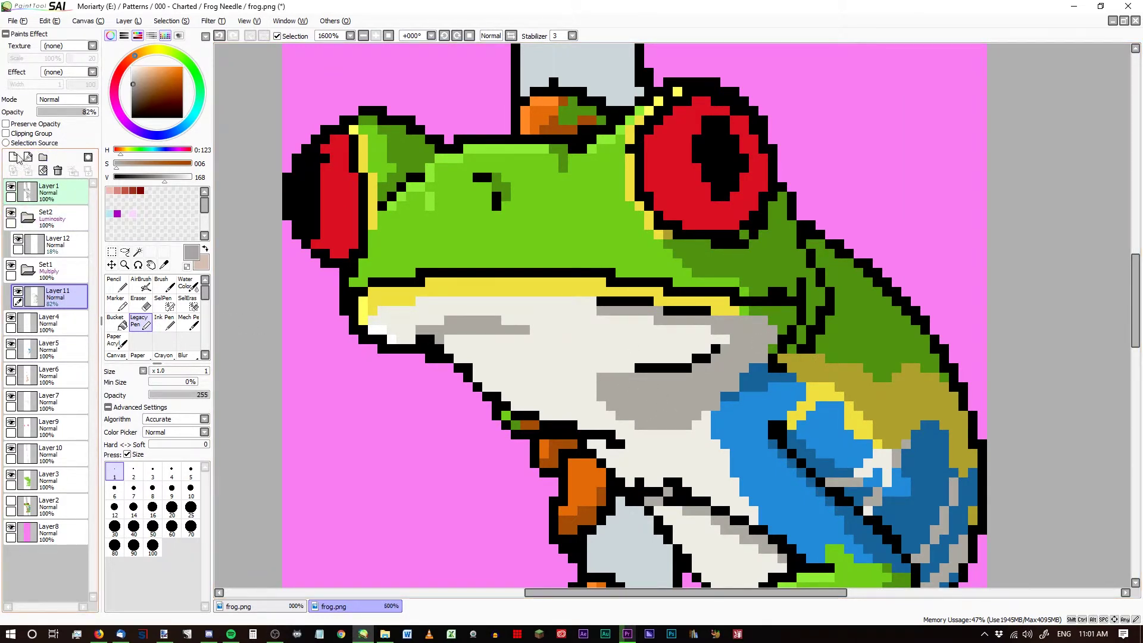
Add a new layer above the existing shading in the Multiply set and set the Canvas Acrylic brush to size 10.
click(14, 156)
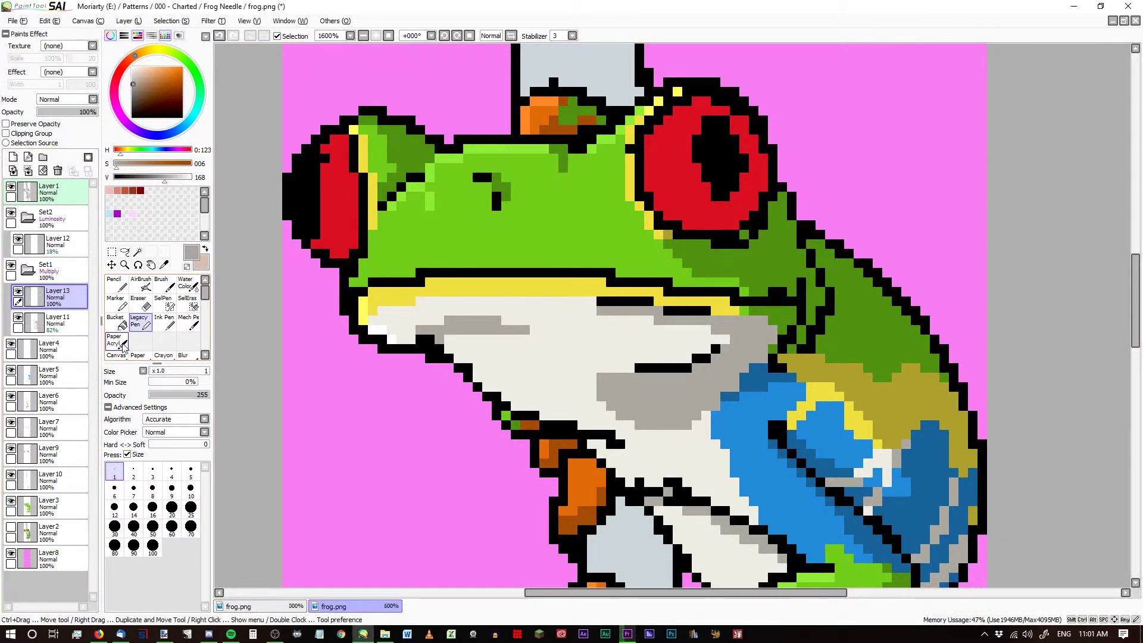
scroll(149, 347, down, 3)
click(116, 302)
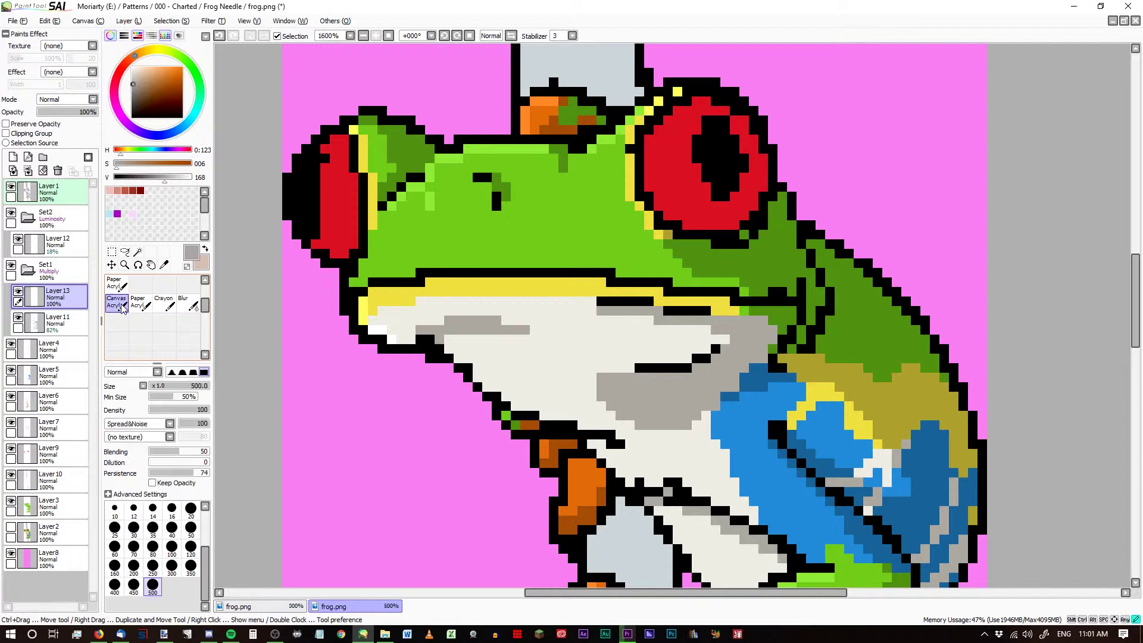
scroll(168, 529, up, 3)
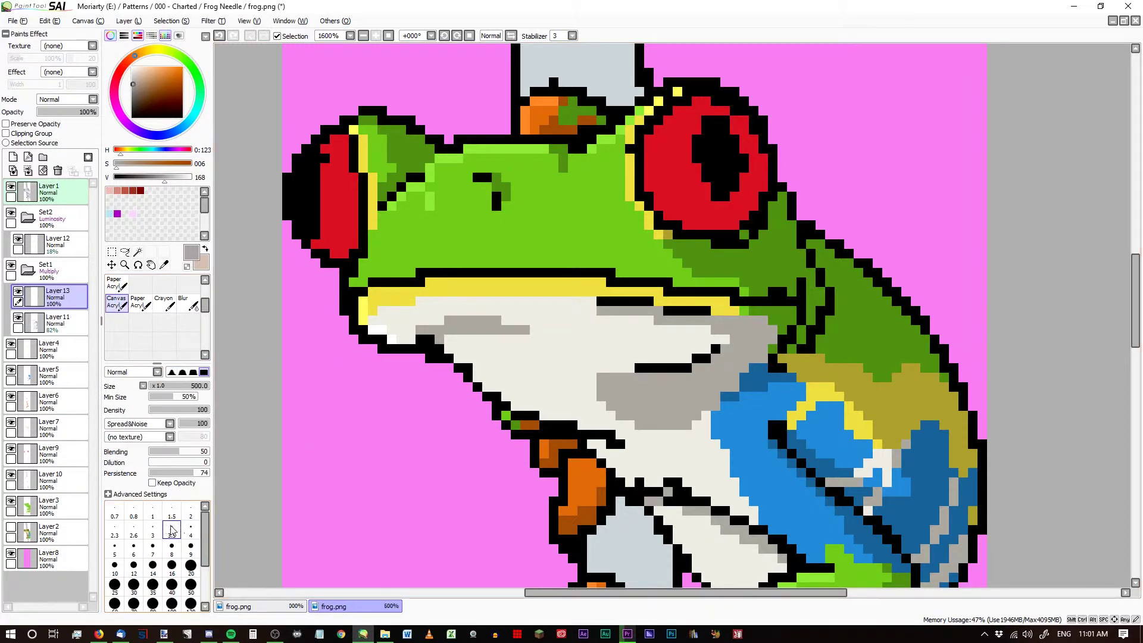
click(190, 546)
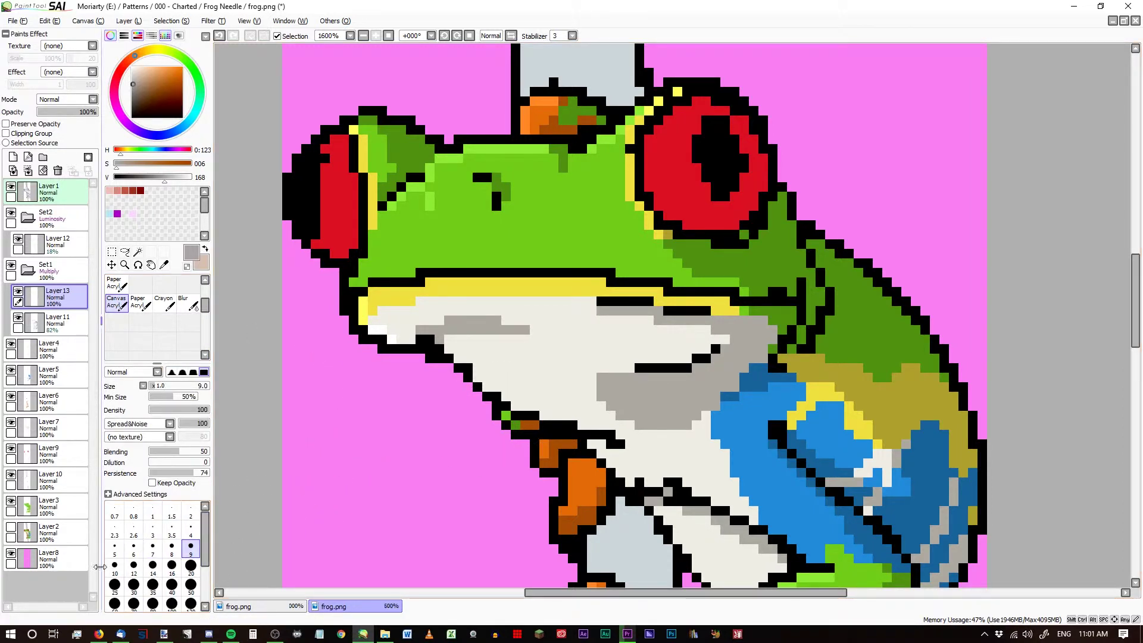
click(114, 566)
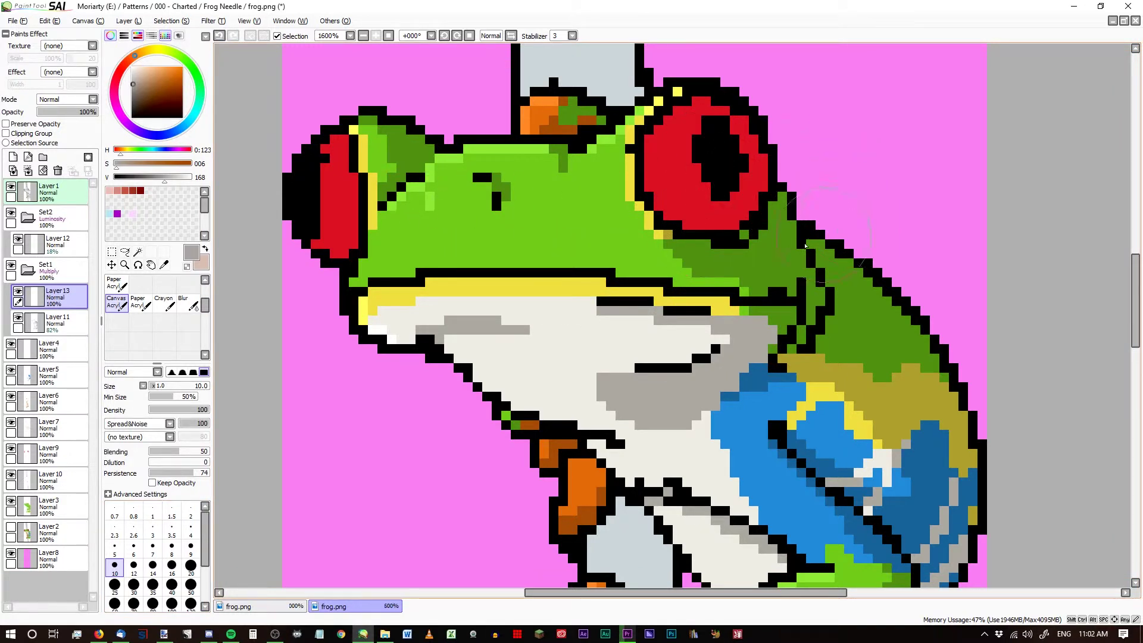
Clear the first trial shading, choose a darker brownish grey with saturation 15 and value 132, and shade the frog's back and shoulder.
mouse_move(804, 244)
mouse_down()
mouse_move(786, 239)
mouse_move(805, 210)
mouse_move(857, 263)
mouse_move(836, 292)
mouse_up()
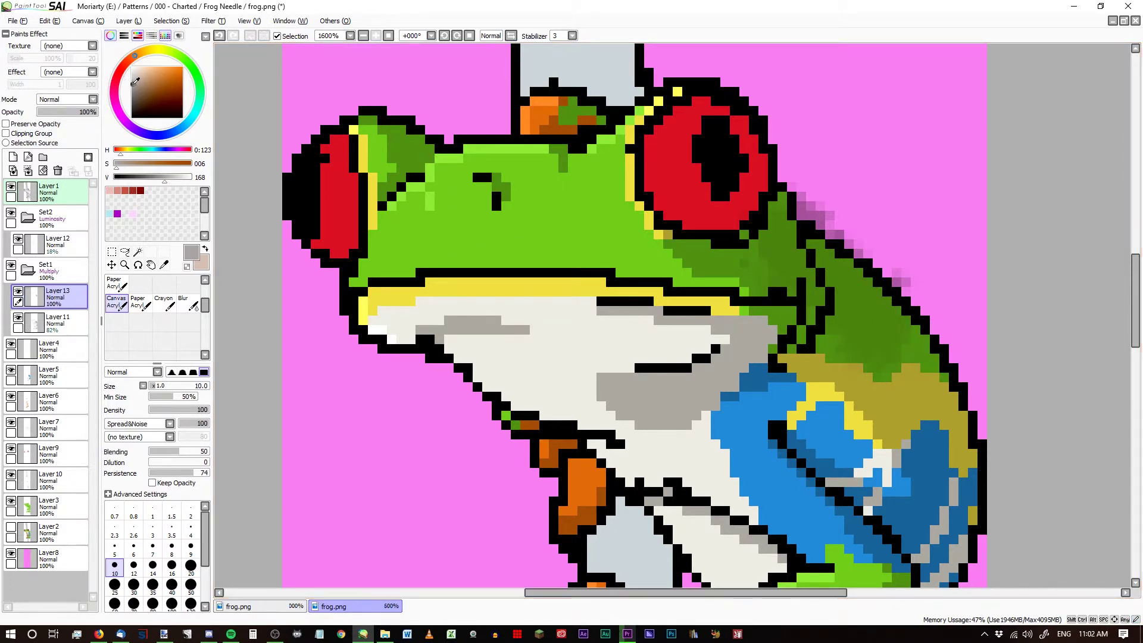
drag(135, 82, 137, 89)
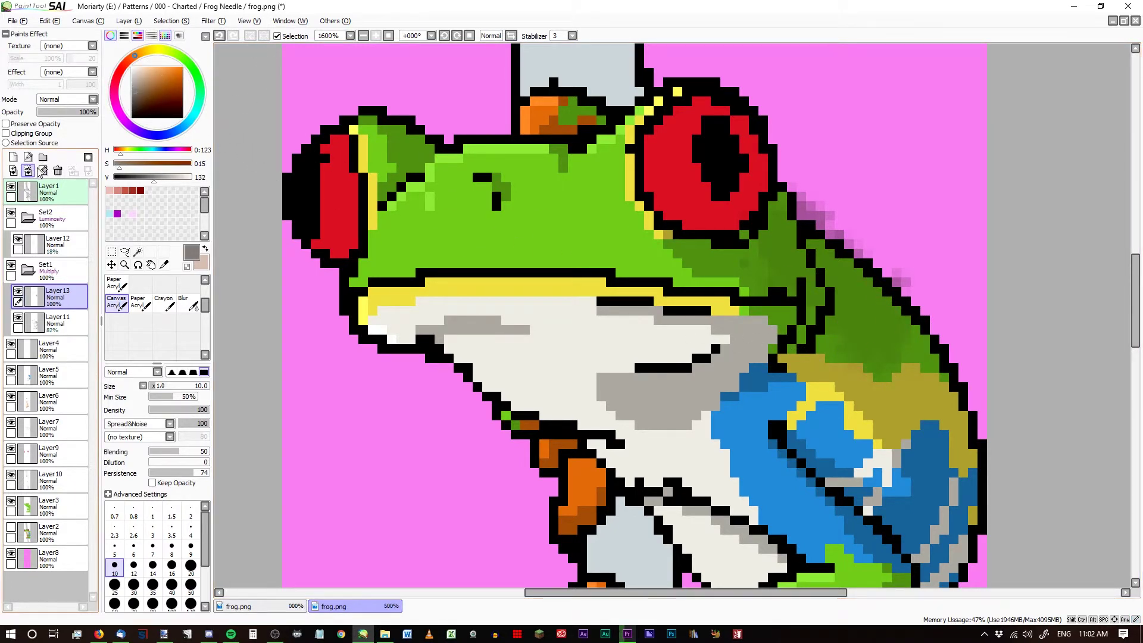
click(41, 170)
mouse_move(759, 239)
mouse_down()
mouse_move(883, 340)
mouse_move(789, 239)
mouse_move(917, 346)
mouse_move(948, 446)
mouse_up()
scroll(770, 284, down, 3)
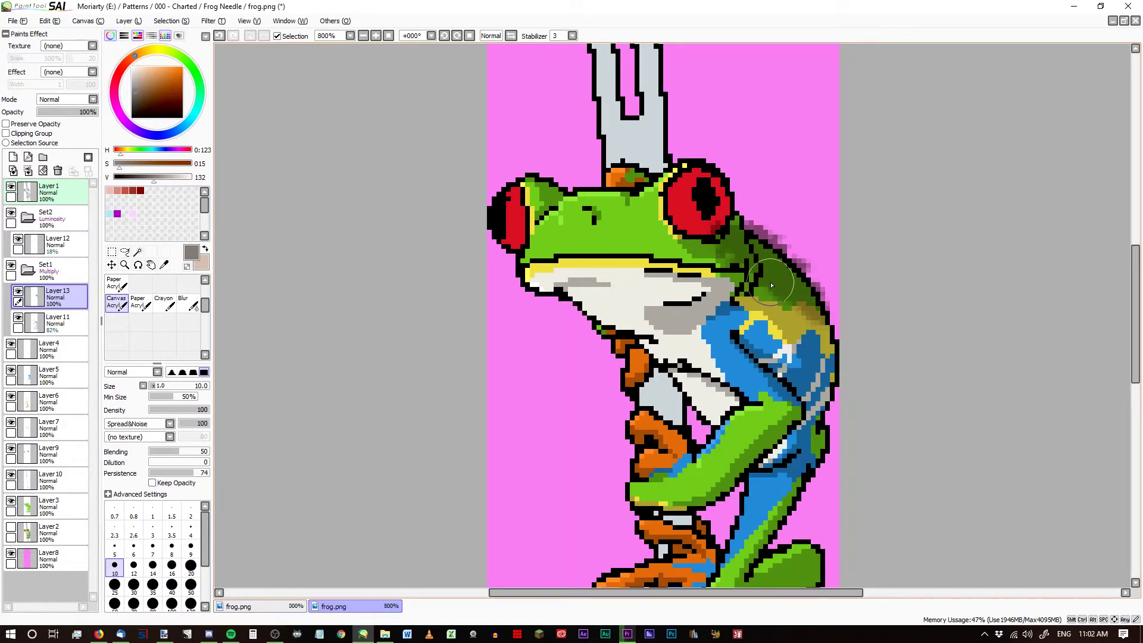
drag(745, 211, 744, 221)
mouse_move(794, 308)
mouse_down()
mouse_move(823, 363)
mouse_move(808, 397)
mouse_move(824, 371)
mouse_move(753, 377)
mouse_move(756, 365)
mouse_move(793, 392)
mouse_move(806, 423)
mouse_up()
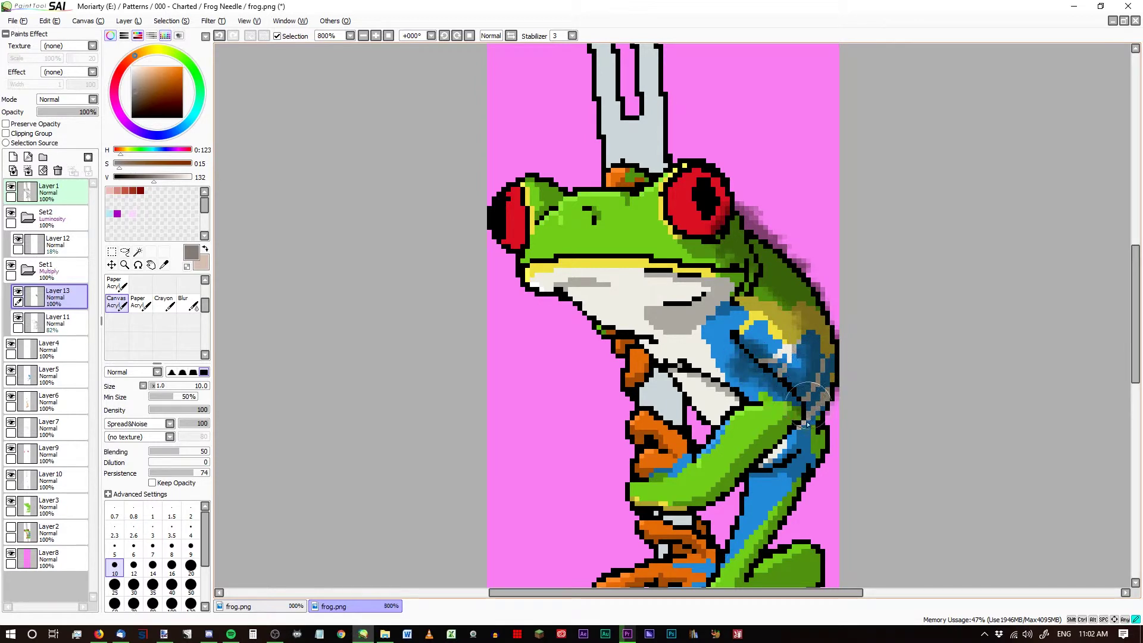
Paint soft shadows over the forehead, chin, throat, belly, arm and upper orange fingers.
mouse_move(684, 327)
mouse_down()
mouse_move(732, 294)
mouse_move(714, 309)
mouse_move(732, 279)
mouse_move(771, 307)
mouse_move(827, 393)
mouse_move(738, 286)
mouse_move(684, 244)
mouse_move(645, 234)
mouse_move(675, 250)
mouse_up()
mouse_move(559, 192)
mouse_down()
mouse_move(640, 174)
mouse_move(625, 189)
mouse_move(622, 243)
mouse_move(568, 296)
mouse_move(584, 288)
mouse_move(679, 326)
mouse_move(683, 334)
mouse_move(644, 336)
mouse_move(723, 395)
mouse_move(697, 390)
mouse_move(728, 423)
mouse_move(717, 418)
mouse_move(778, 440)
mouse_move(780, 465)
mouse_move(688, 501)
mouse_move(651, 487)
mouse_move(687, 489)
mouse_move(639, 500)
mouse_move(769, 456)
mouse_move(717, 487)
mouse_move(800, 412)
mouse_move(770, 448)
mouse_move(800, 395)
mouse_move(772, 436)
mouse_up()
drag(633, 361, 643, 387)
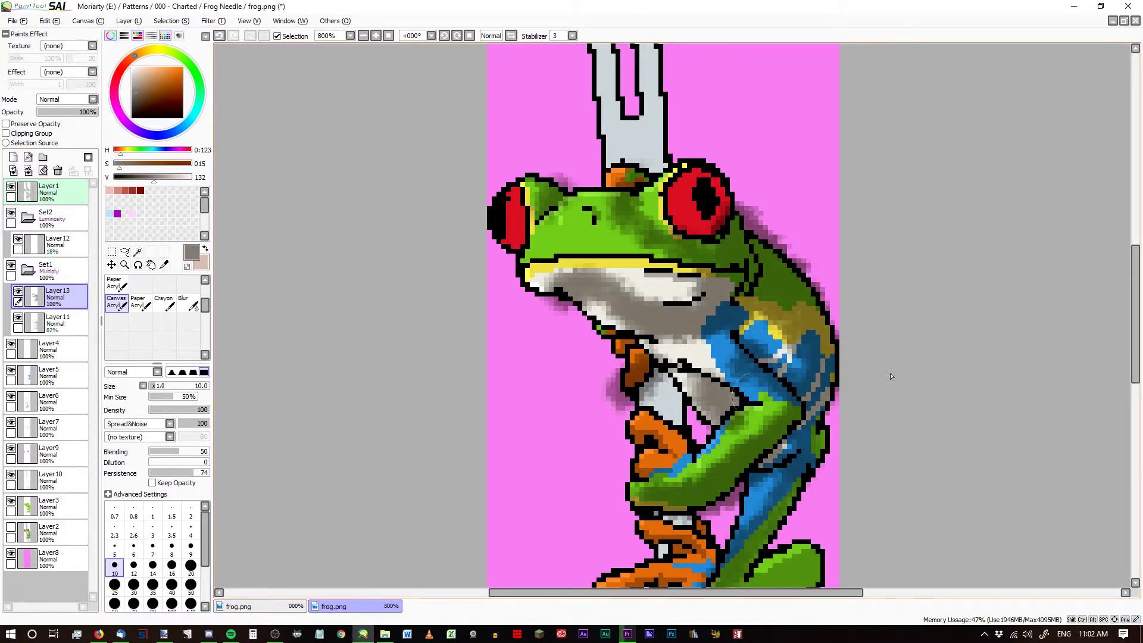
Shade the lower orange toes, large green foot, middle fingers and blue thigh, extending the shadow along the back.
scroll(697, 281, down, 3)
scroll(699, 279, up, 3)
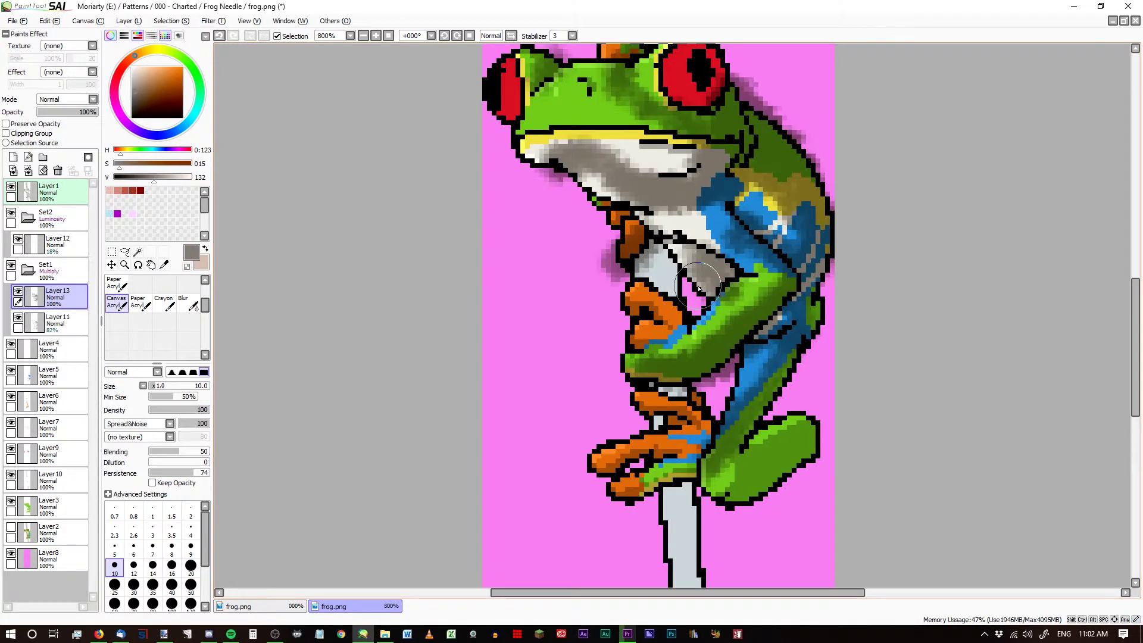
mouse_move(598, 470)
mouse_down()
mouse_move(680, 453)
mouse_move(612, 489)
mouse_move(632, 500)
mouse_move(708, 490)
mouse_move(714, 504)
mouse_move(740, 500)
mouse_move(822, 431)
mouse_move(747, 477)
mouse_move(792, 437)
mouse_move(713, 493)
mouse_move(744, 482)
mouse_up()
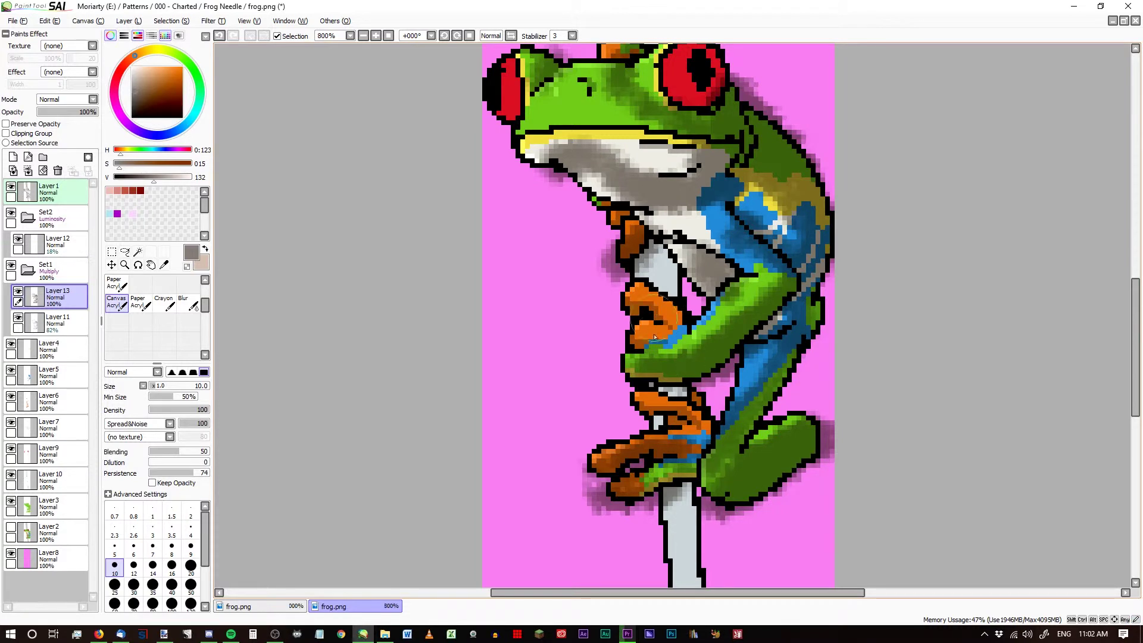
mouse_move(635, 345)
mouse_down()
mouse_move(633, 309)
mouse_move(663, 300)
mouse_up()
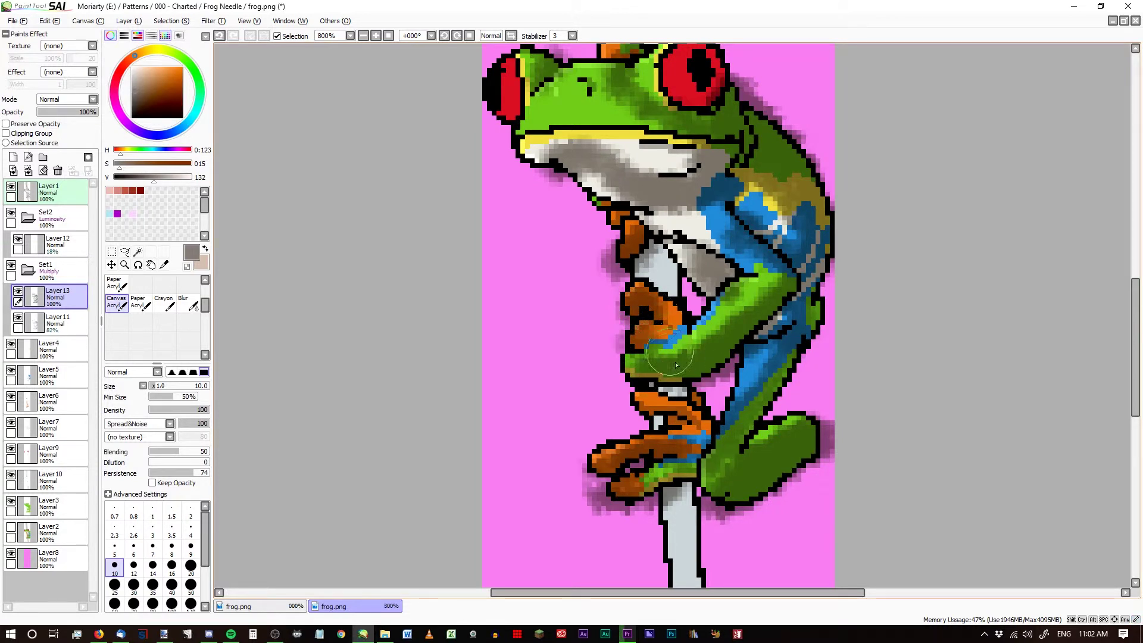
mouse_move(771, 329)
mouse_down()
mouse_move(814, 307)
mouse_move(805, 337)
mouse_move(835, 246)
mouse_move(769, 128)
mouse_move(805, 209)
mouse_move(778, 144)
mouse_move(798, 192)
mouse_move(763, 141)
mouse_move(701, 124)
mouse_move(742, 127)
mouse_move(671, 118)
mouse_move(615, 95)
mouse_move(623, 83)
mouse_move(620, 100)
mouse_move(605, 96)
mouse_move(595, 76)
mouse_move(626, 114)
mouse_move(607, 119)
mouse_move(647, 128)
mouse_move(610, 125)
mouse_move(621, 126)
mouse_move(607, 153)
mouse_move(673, 187)
mouse_move(698, 178)
mouse_move(670, 198)
mouse_move(729, 179)
mouse_up()
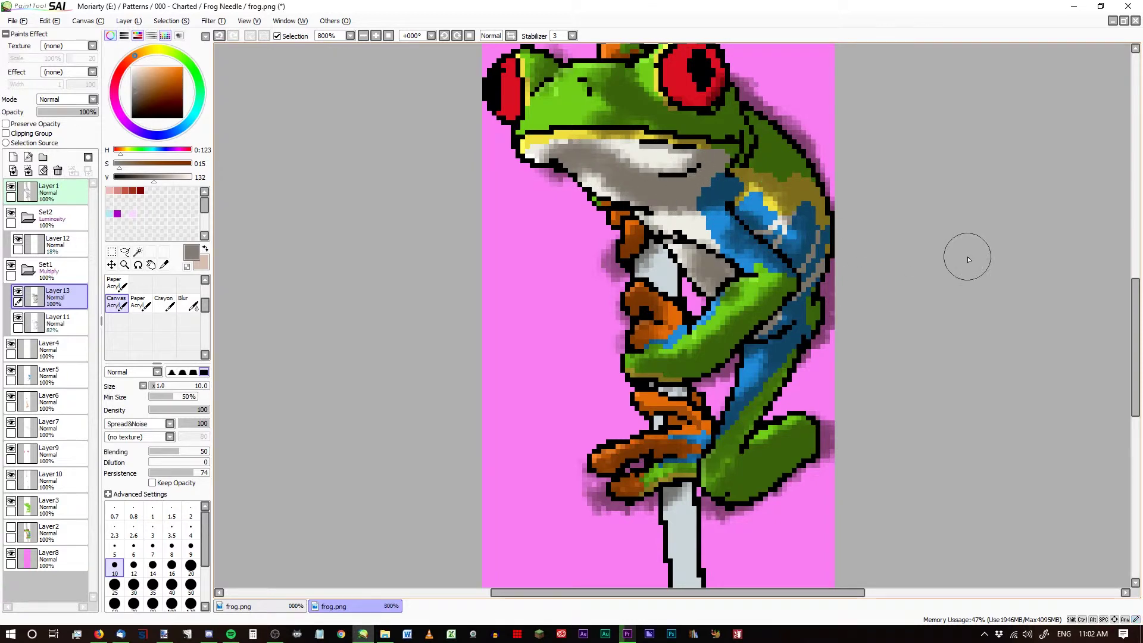
Rework the soft shadow on the forehead between the nostril and the larger red eye.
scroll(472, 466, down, 1)
scroll(774, 331, up, 1)
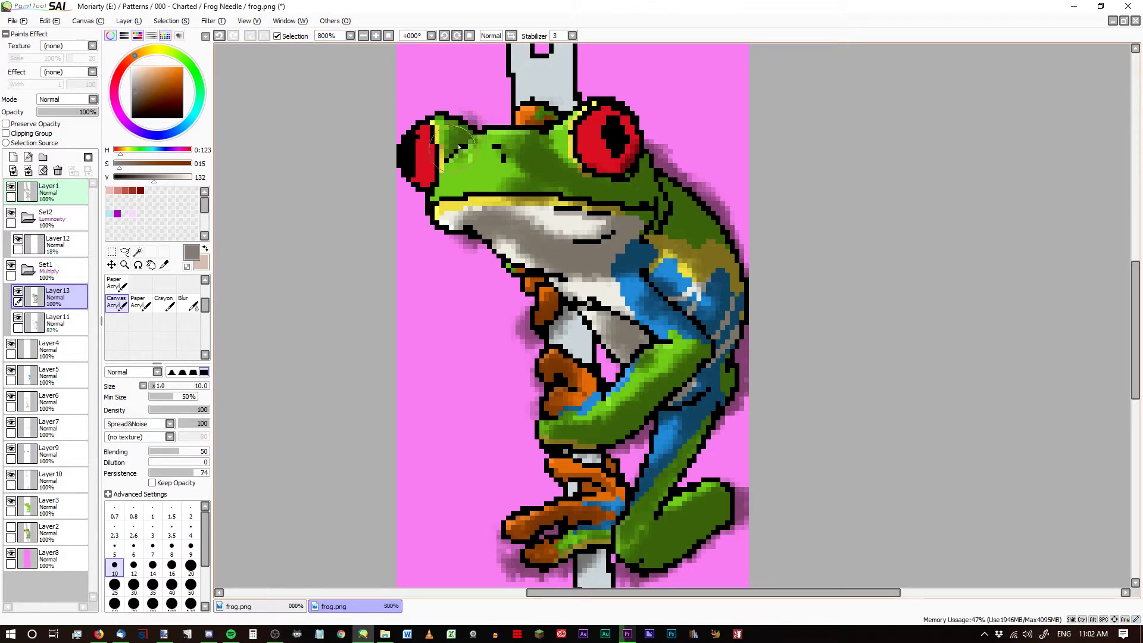
drag(530, 125, 601, 200)
drag(549, 131, 565, 167)
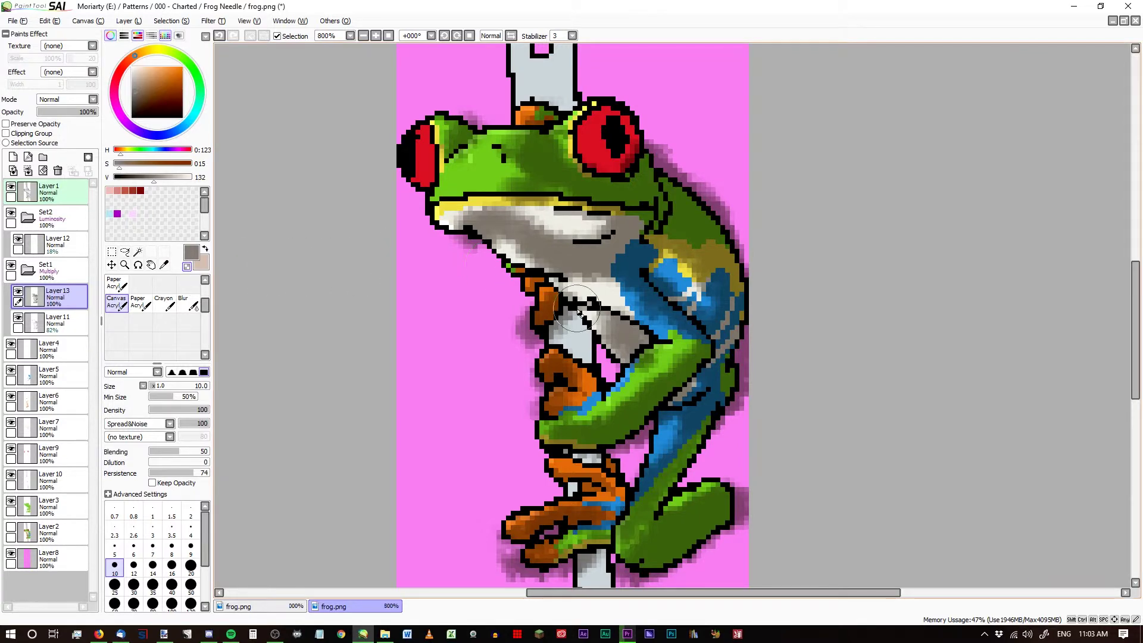
Soften the snout and throat shading by brushing over it with the transparent colour.
scroll(513, 147, up, 2)
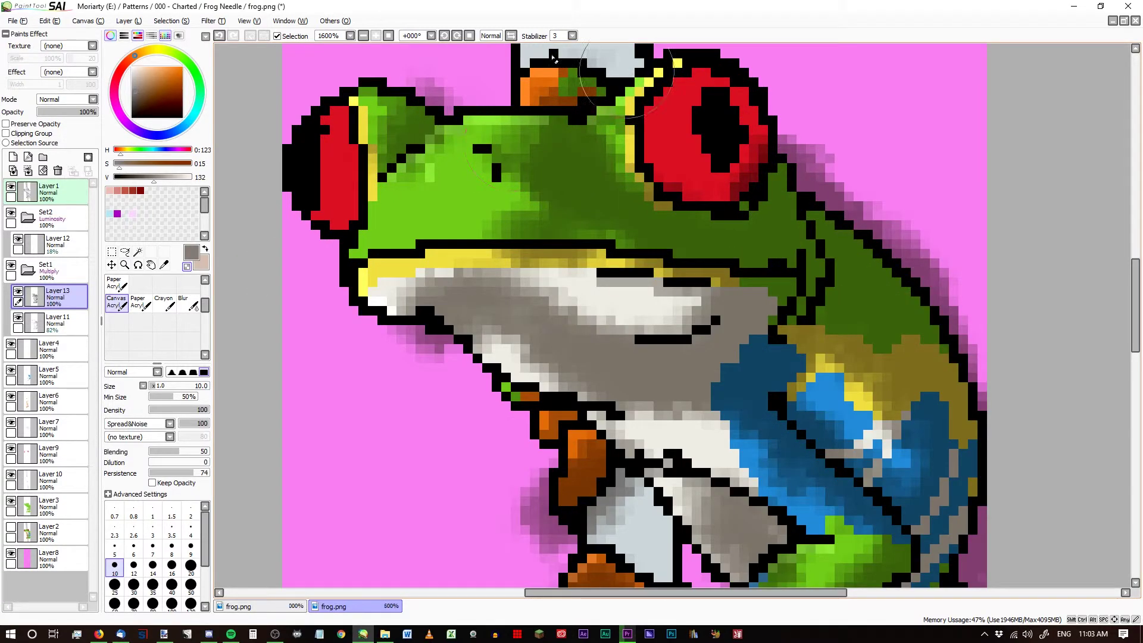
mouse_move(438, 174)
mouse_down()
mouse_move(495, 179)
mouse_move(523, 218)
mouse_move(536, 191)
mouse_move(511, 172)
mouse_move(529, 162)
mouse_move(532, 142)
mouse_move(550, 219)
mouse_move(579, 243)
mouse_move(615, 248)
mouse_move(548, 191)
mouse_move(556, 170)
mouse_move(538, 158)
mouse_move(508, 189)
mouse_move(522, 220)
mouse_up()
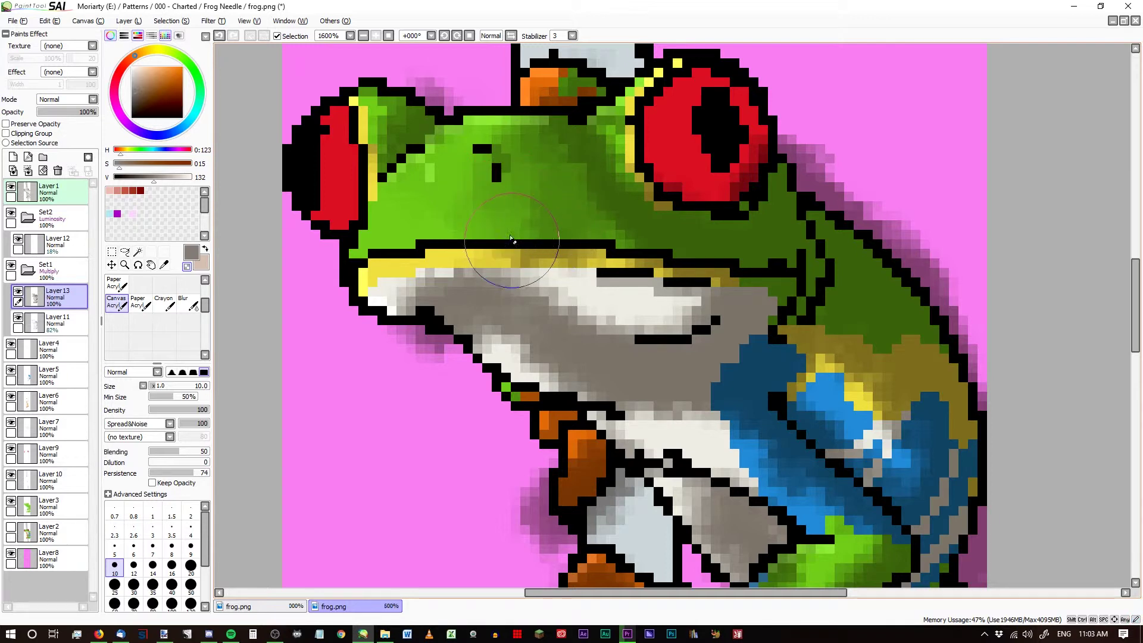
mouse_move(562, 233)
mouse_down()
mouse_move(639, 254)
mouse_move(616, 222)
mouse_move(634, 247)
mouse_move(631, 226)
mouse_move(546, 135)
mouse_move(575, 136)
mouse_up()
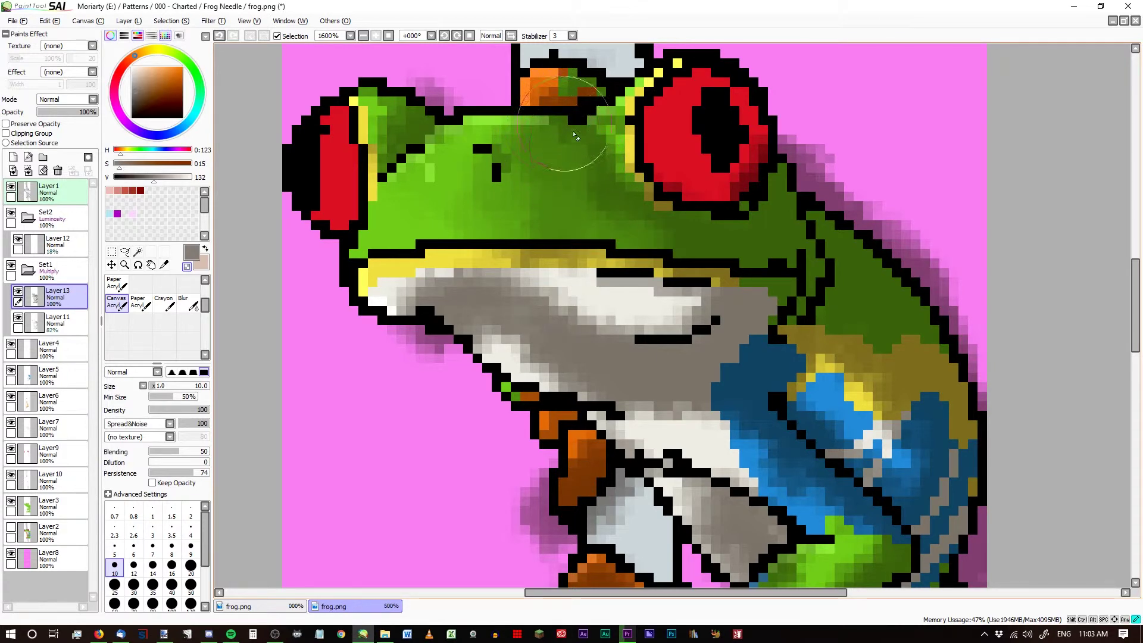
mouse_move(597, 185)
mouse_down()
mouse_move(645, 236)
mouse_move(598, 192)
mouse_move(608, 215)
mouse_move(667, 248)
mouse_move(622, 183)
mouse_move(636, 199)
mouse_move(649, 230)
mouse_move(609, 182)
mouse_move(605, 161)
mouse_move(581, 156)
mouse_move(584, 114)
mouse_move(560, 140)
mouse_move(571, 115)
mouse_move(553, 132)
mouse_move(575, 108)
mouse_move(645, 207)
mouse_move(629, 244)
mouse_move(642, 234)
mouse_move(677, 244)
mouse_move(727, 299)
mouse_move(636, 335)
mouse_move(490, 283)
mouse_move(440, 282)
mouse_move(409, 297)
mouse_move(417, 312)
mouse_move(497, 328)
mouse_move(591, 402)
mouse_move(694, 414)
mouse_move(568, 375)
mouse_move(532, 328)
mouse_move(524, 339)
mouse_move(567, 344)
mouse_move(576, 311)
mouse_move(550, 279)
mouse_move(575, 313)
mouse_move(634, 321)
mouse_move(674, 311)
mouse_move(580, 307)
mouse_move(488, 267)
mouse_move(413, 286)
mouse_move(373, 315)
mouse_move(529, 244)
mouse_up()
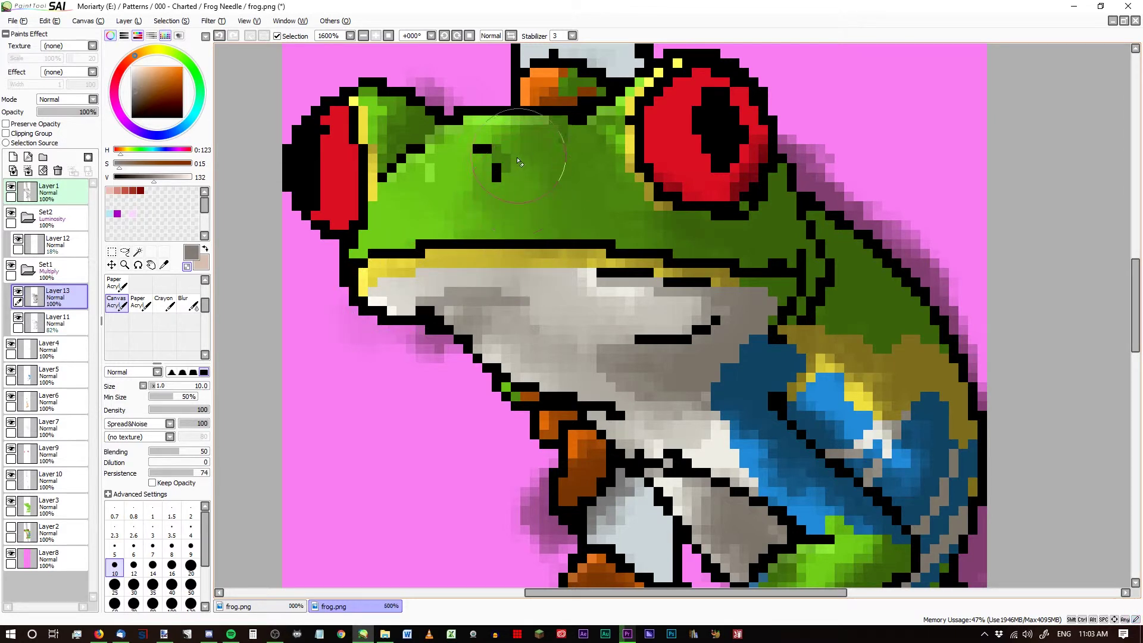
mouse_move(668, 327)
mouse_down()
mouse_move(598, 291)
mouse_move(649, 308)
mouse_move(579, 360)
mouse_move(738, 450)
mouse_move(580, 357)
mouse_move(645, 363)
mouse_move(474, 326)
mouse_move(452, 424)
mouse_up()
Blend the remaining dark patches on the chin and throat and soften the shading around the shoulder and belly.
scroll(450, 421, down, 6)
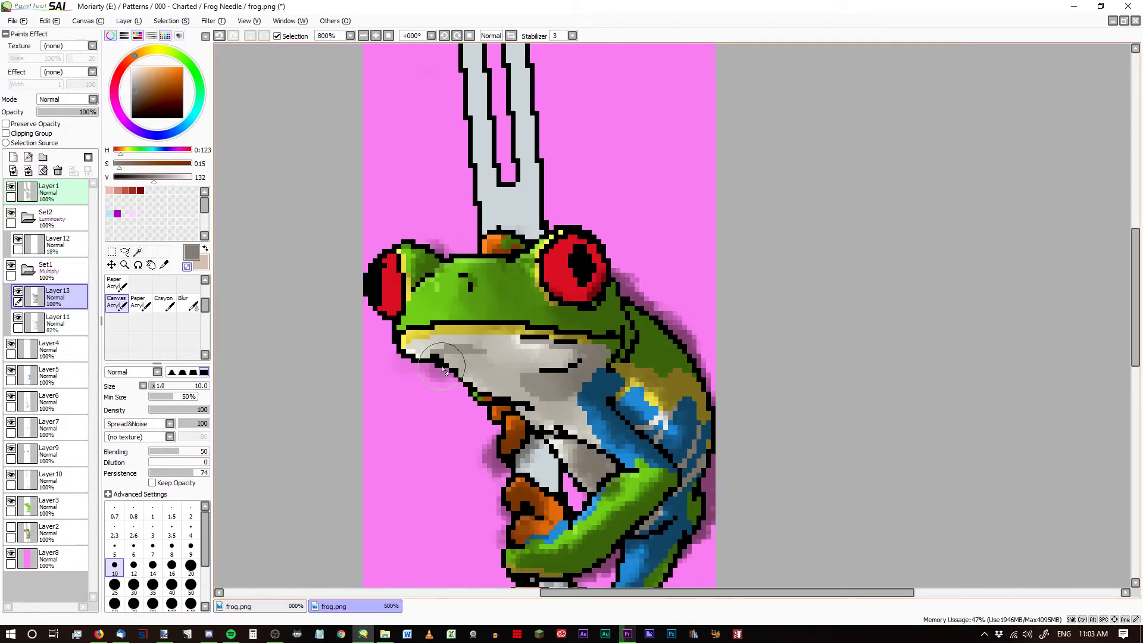
scroll(561, 388, up, 3)
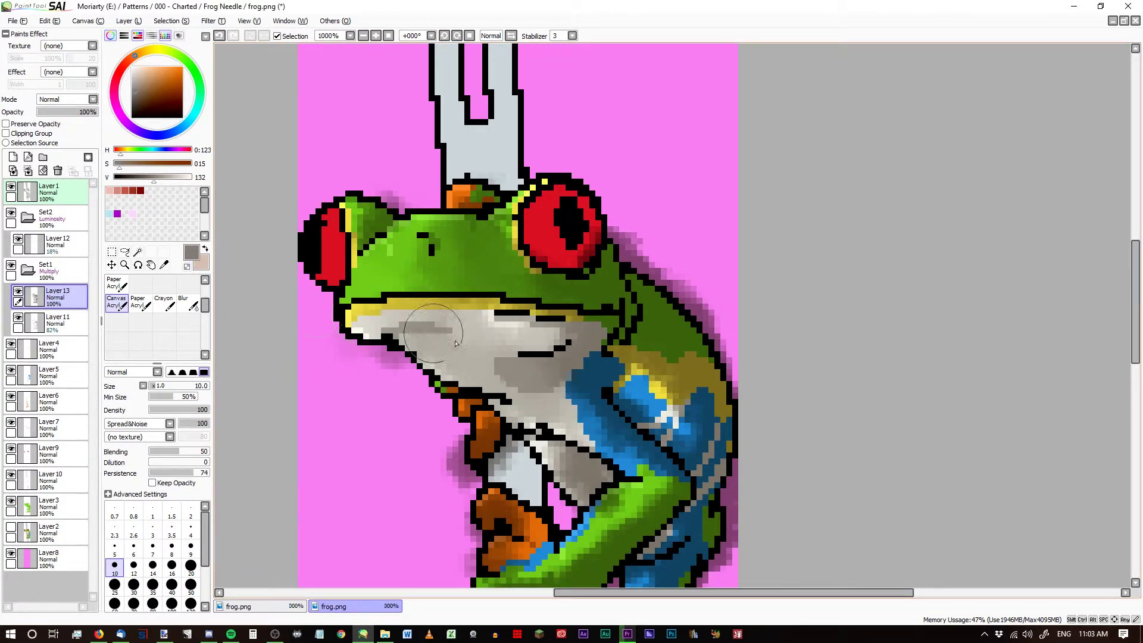
mouse_move(520, 345)
mouse_down()
mouse_move(439, 338)
mouse_move(514, 373)
mouse_move(433, 332)
mouse_move(475, 370)
mouse_move(418, 350)
mouse_move(539, 396)
mouse_up()
mouse_move(530, 395)
mouse_down()
mouse_move(450, 366)
mouse_move(398, 358)
mouse_move(539, 393)
mouse_move(509, 341)
mouse_up()
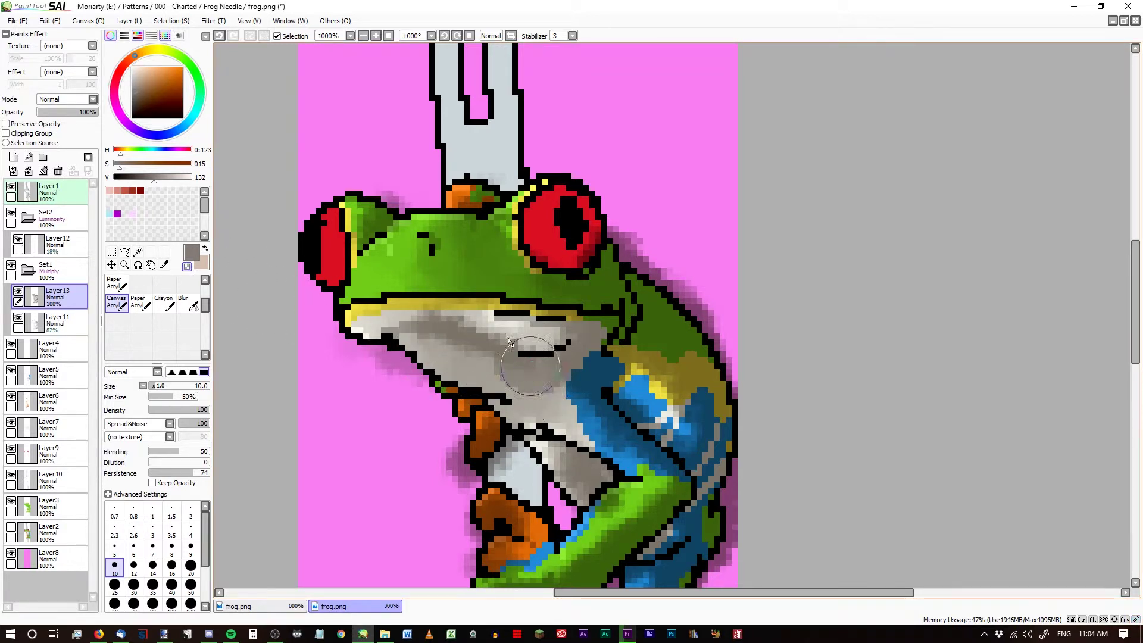
mouse_move(399, 312)
mouse_down()
mouse_move(537, 344)
mouse_move(501, 342)
mouse_move(455, 318)
mouse_move(396, 329)
mouse_up()
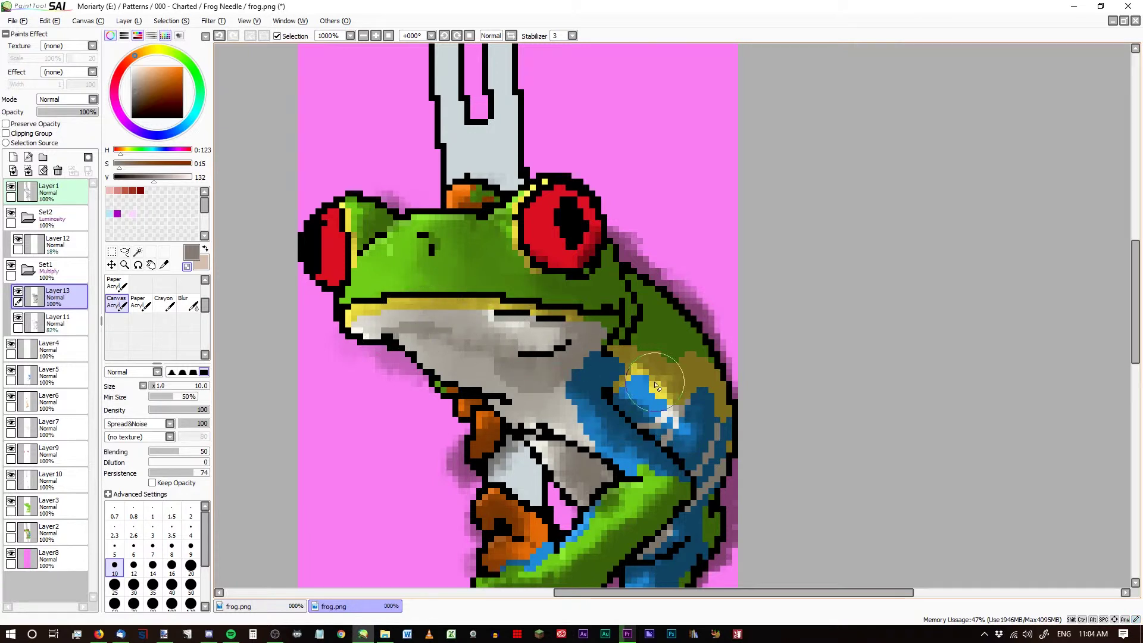
mouse_move(656, 386)
mouse_down()
mouse_move(621, 386)
mouse_move(663, 378)
mouse_move(689, 431)
mouse_move(640, 391)
mouse_move(666, 421)
mouse_move(687, 410)
mouse_move(677, 377)
mouse_move(659, 367)
mouse_move(624, 381)
mouse_move(634, 363)
mouse_move(685, 404)
mouse_move(658, 351)
mouse_up()
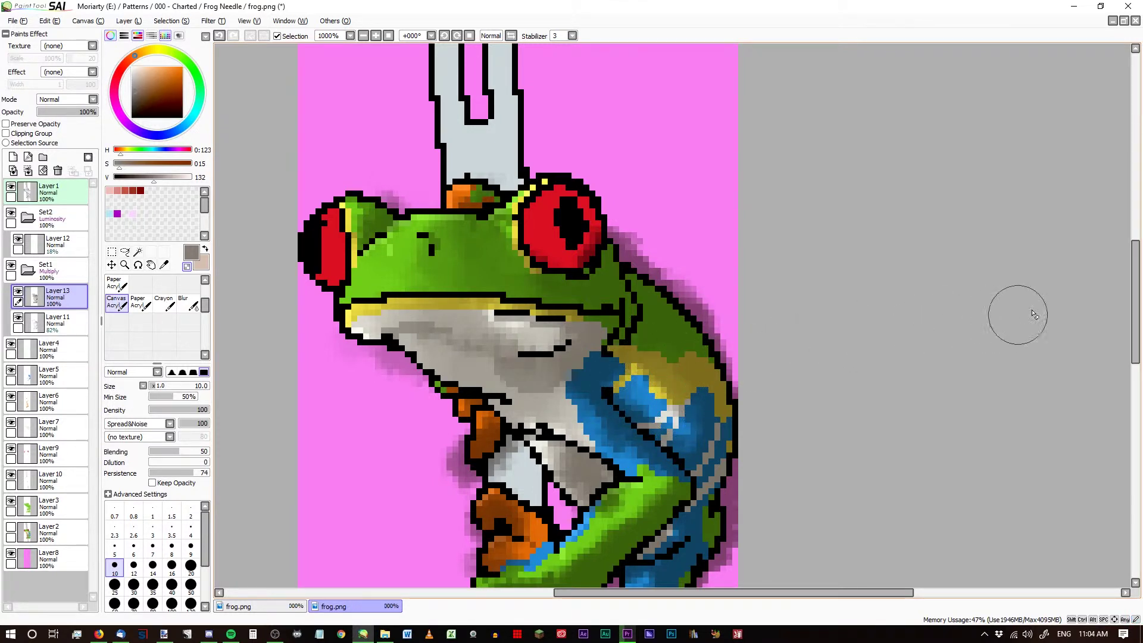
drag(1137, 283, 1136, 317)
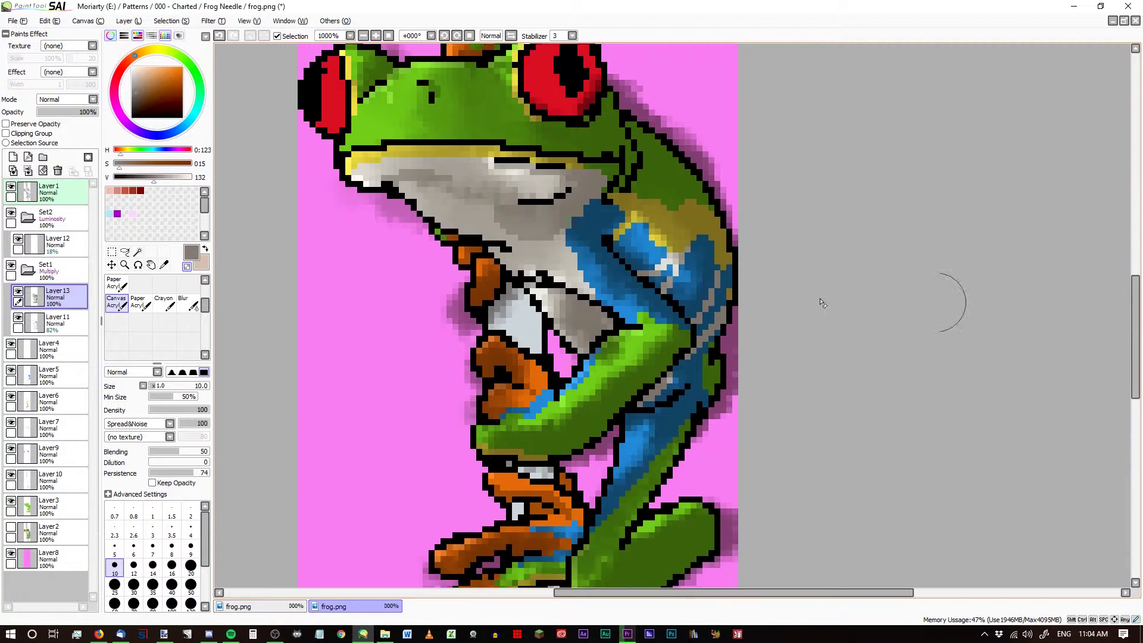
mouse_move(607, 250)
mouse_down()
mouse_move(569, 256)
mouse_move(613, 291)
mouse_move(527, 236)
mouse_up()
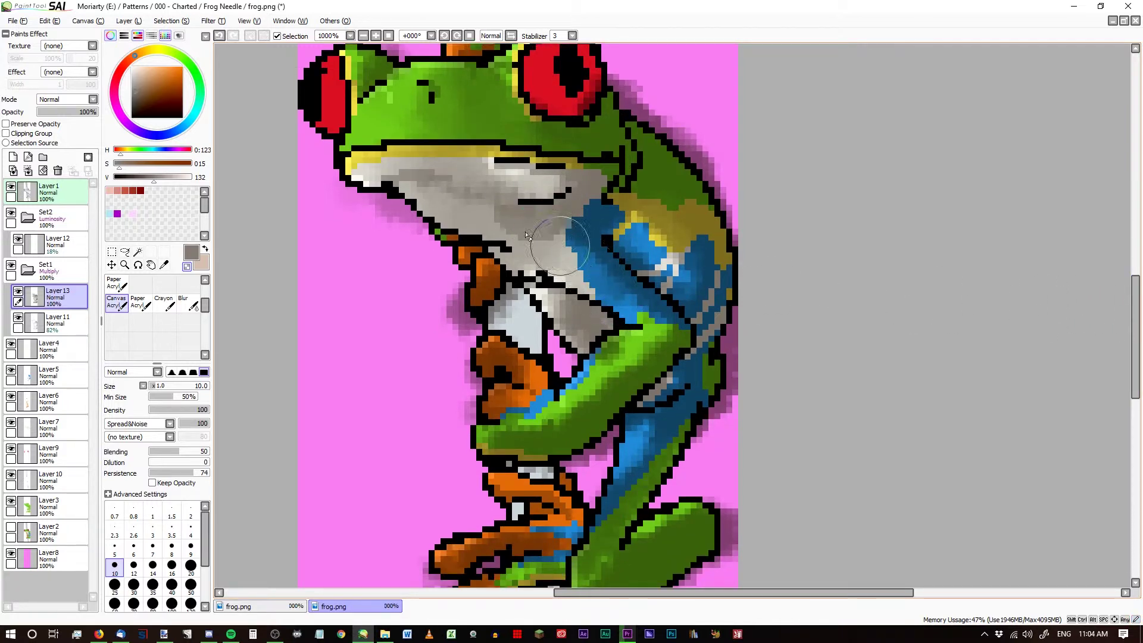
Apply the dirt texture to the soft shading layer at 50% scale and strength 24.
click(66, 46)
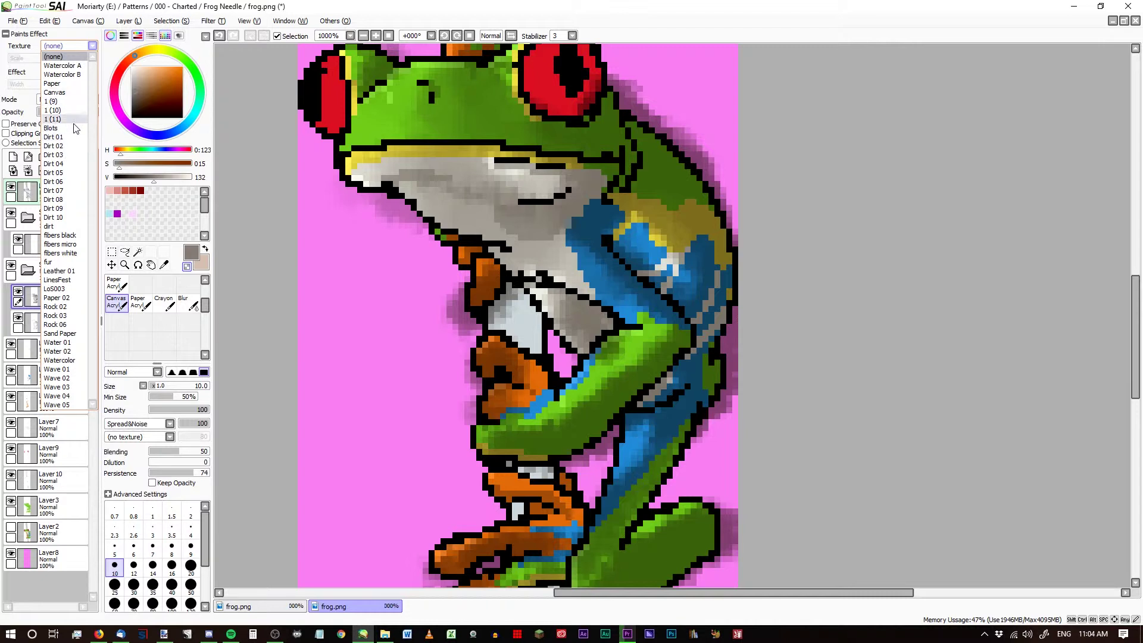
click(73, 227)
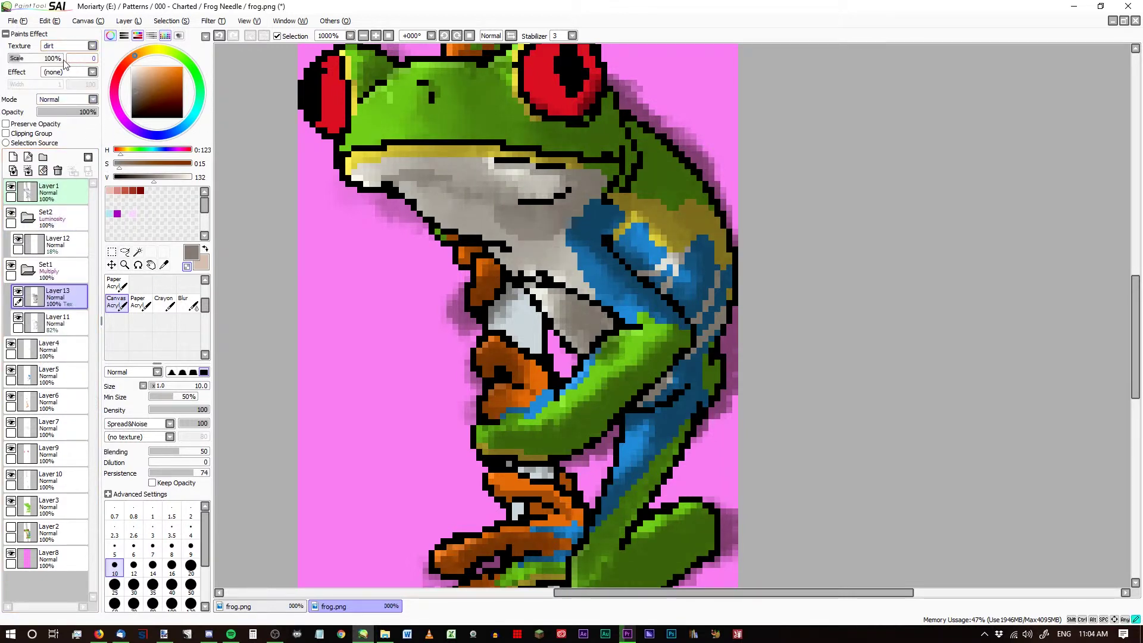
drag(77, 66, 5, 61)
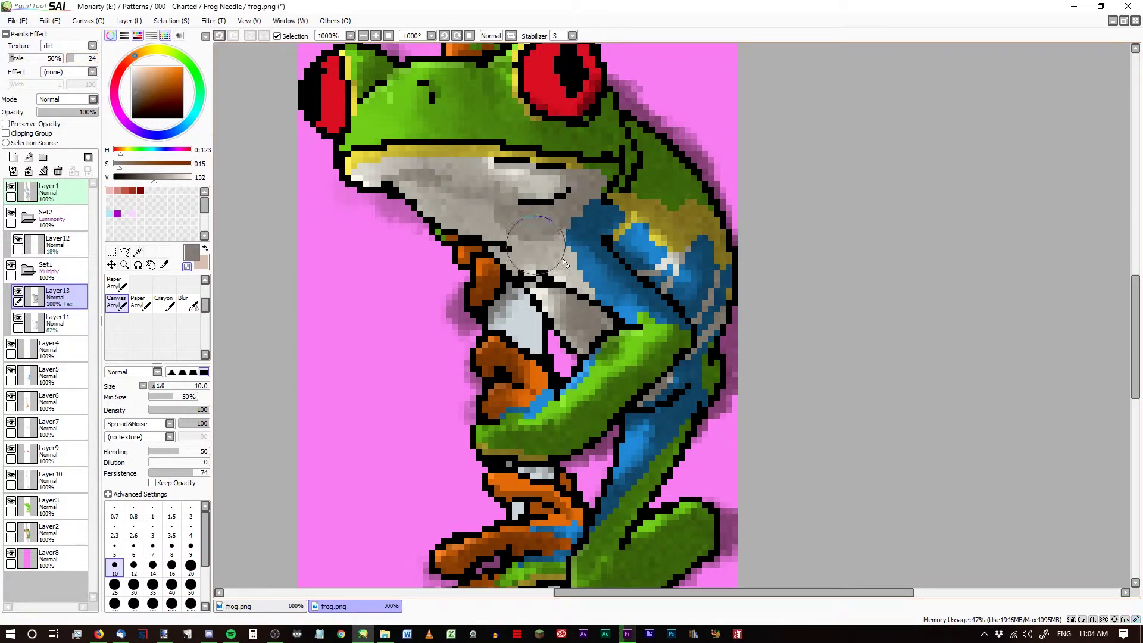
Soften the textured shading on the green forearm, upper orange finger and blue upper arm and thigh.
mouse_move(631, 308)
mouse_down()
mouse_move(595, 360)
mouse_move(586, 348)
mouse_move(651, 333)
mouse_move(613, 386)
mouse_move(568, 418)
mouse_move(524, 417)
mouse_move(536, 372)
mouse_move(577, 415)
mouse_up()
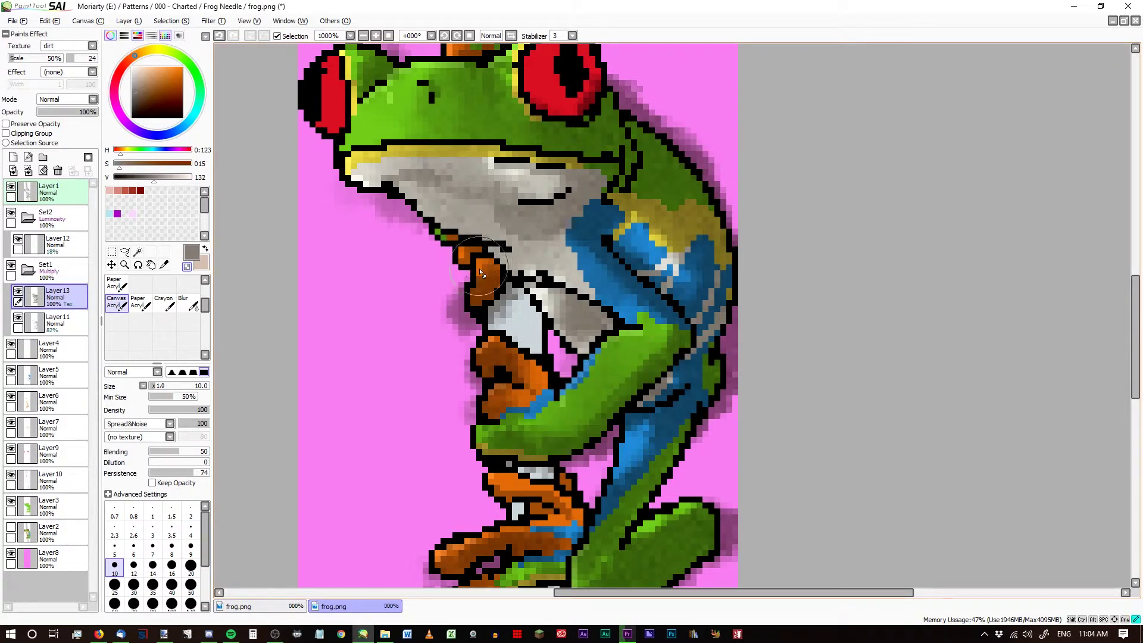
drag(481, 272, 479, 284)
mouse_move(651, 254)
mouse_down()
mouse_move(667, 250)
mouse_move(684, 298)
mouse_move(660, 404)
mouse_move(613, 488)
mouse_move(652, 443)
mouse_move(640, 436)
mouse_move(635, 459)
mouse_up()
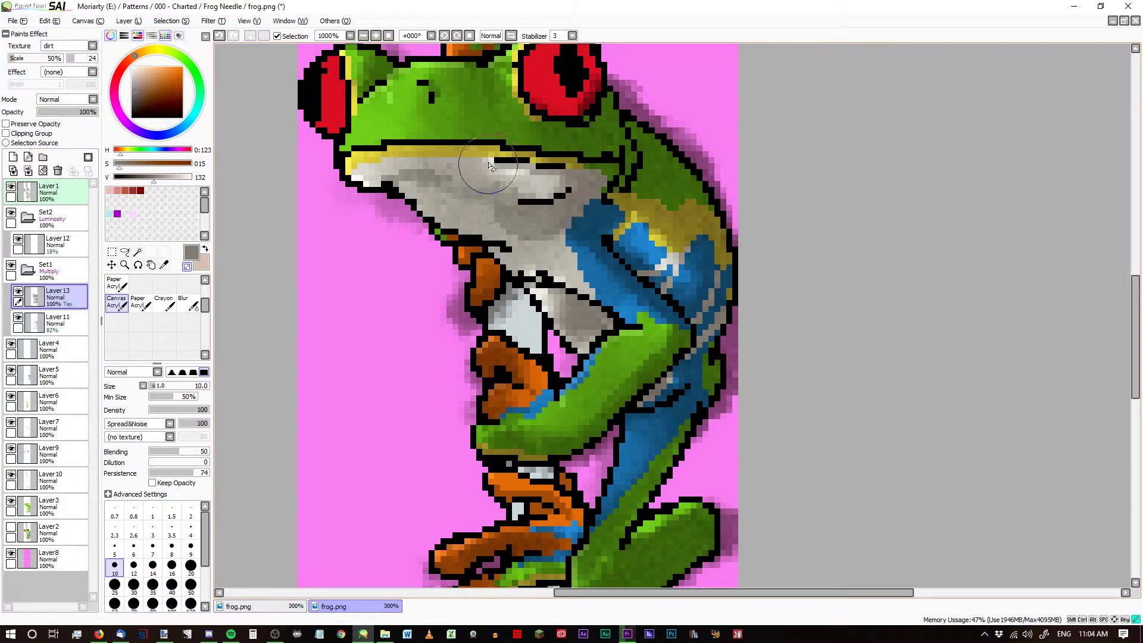
Lighten the textured shading on the lower leg, green foot, orange toes and the hand gripping the pole.
drag(1137, 351, 1136, 378)
mouse_move(626, 343)
mouse_down()
mouse_move(569, 477)
mouse_move(599, 483)
mouse_move(594, 471)
mouse_move(611, 475)
mouse_move(611, 448)
mouse_move(632, 474)
mouse_move(613, 498)
mouse_move(648, 458)
mouse_move(698, 433)
mouse_move(638, 485)
mouse_up()
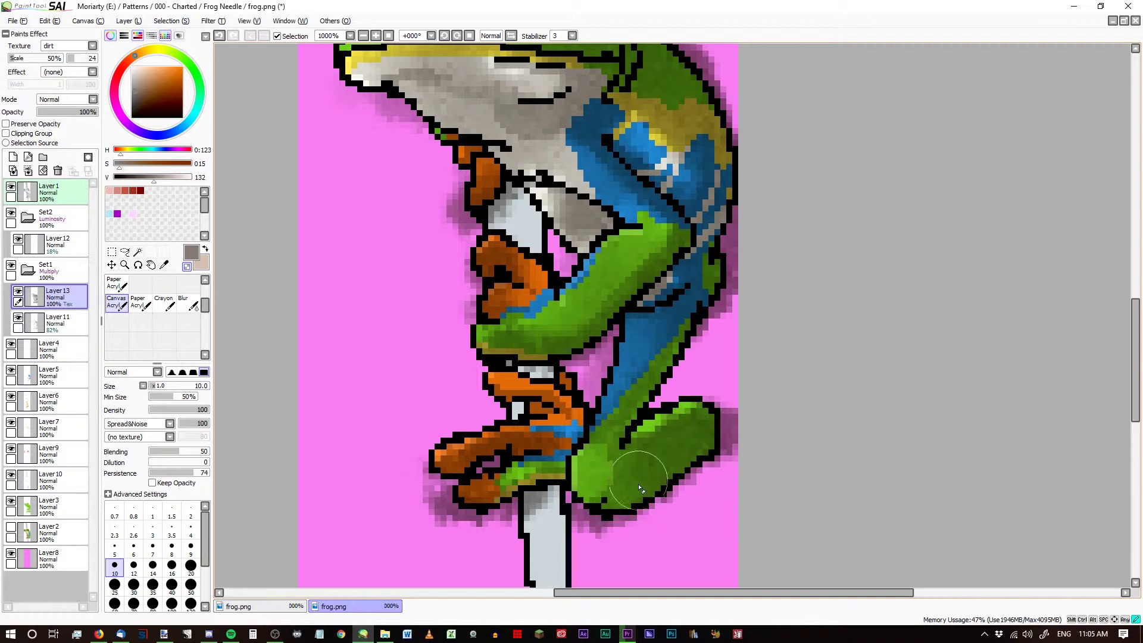
mouse_move(501, 452)
mouse_down()
mouse_move(447, 470)
mouse_move(474, 449)
mouse_move(547, 435)
mouse_move(543, 457)
mouse_move(510, 483)
mouse_move(485, 489)
mouse_move(532, 456)
mouse_move(549, 409)
mouse_up()
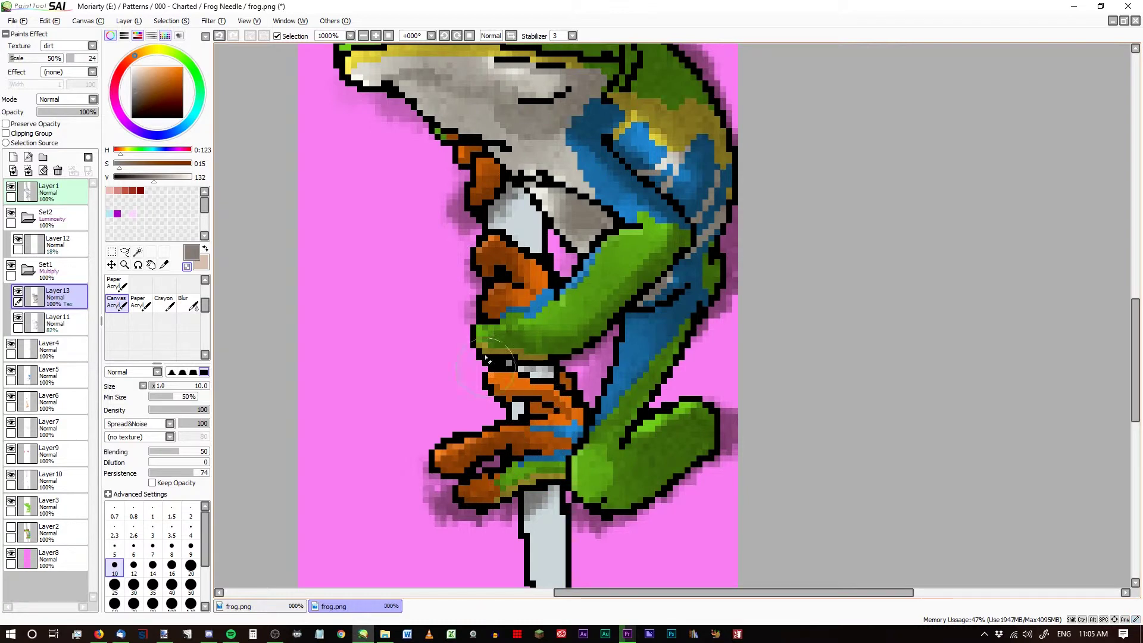
drag(500, 269, 512, 361)
mouse_move(478, 270)
mouse_down()
mouse_move(534, 264)
mouse_move(512, 255)
mouse_move(504, 328)
mouse_up()
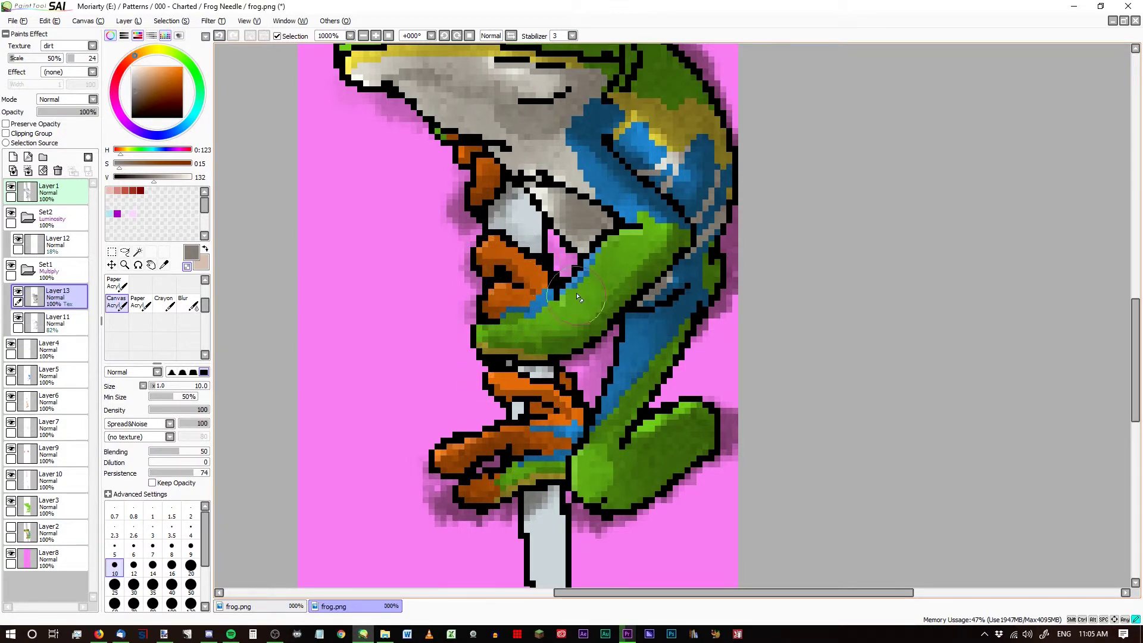
drag(470, 200, 474, 185)
mouse_move(585, 256)
mouse_down()
mouse_move(560, 215)
mouse_move(583, 229)
mouse_move(557, 214)
mouse_move(621, 211)
mouse_move(583, 224)
mouse_up()
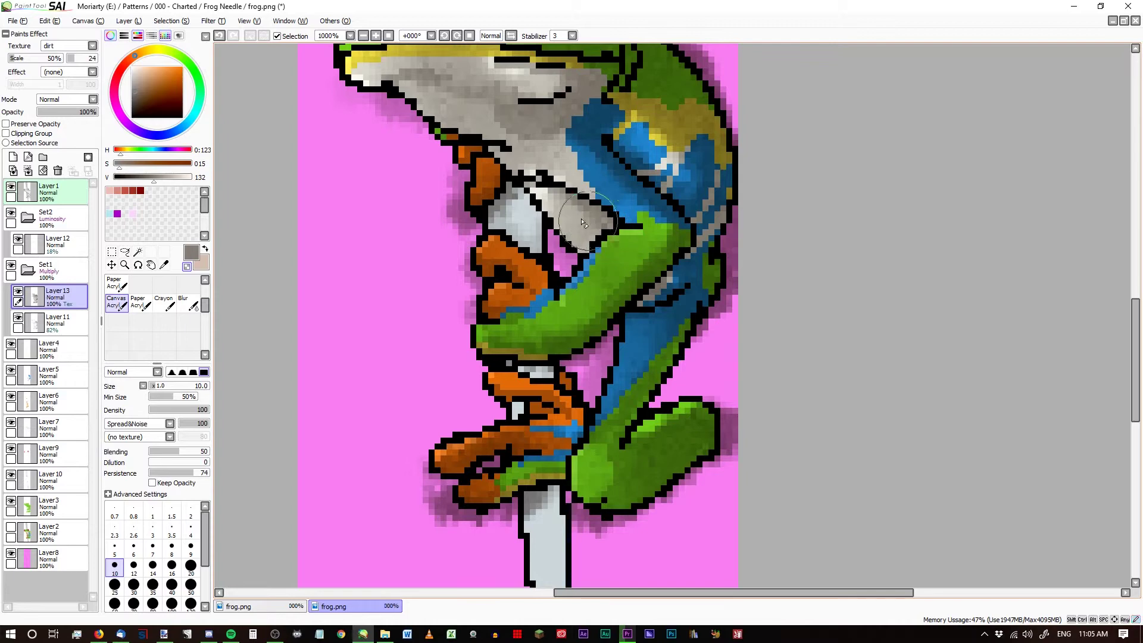
key(ctrl+z)
key(ctrl+z)
scroll(644, 341, down, 3)
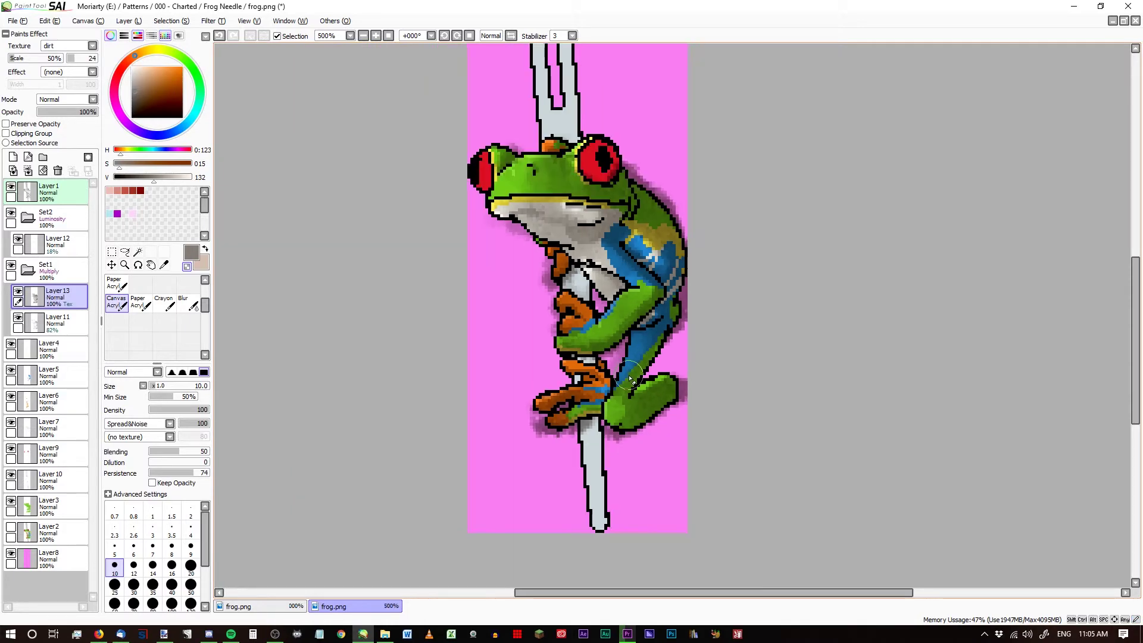
Lighten the textured shading across the frog's throat and lower chin.
scroll(586, 202, up, 2)
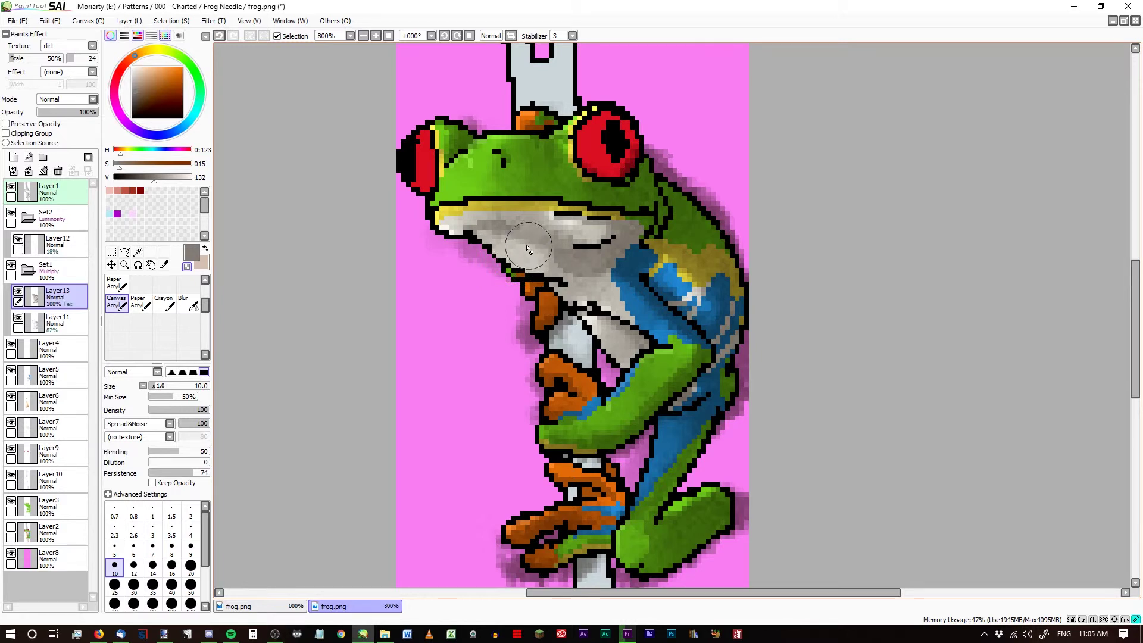
mouse_move(527, 245)
mouse_down()
mouse_move(548, 259)
mouse_move(519, 238)
mouse_move(572, 266)
mouse_up()
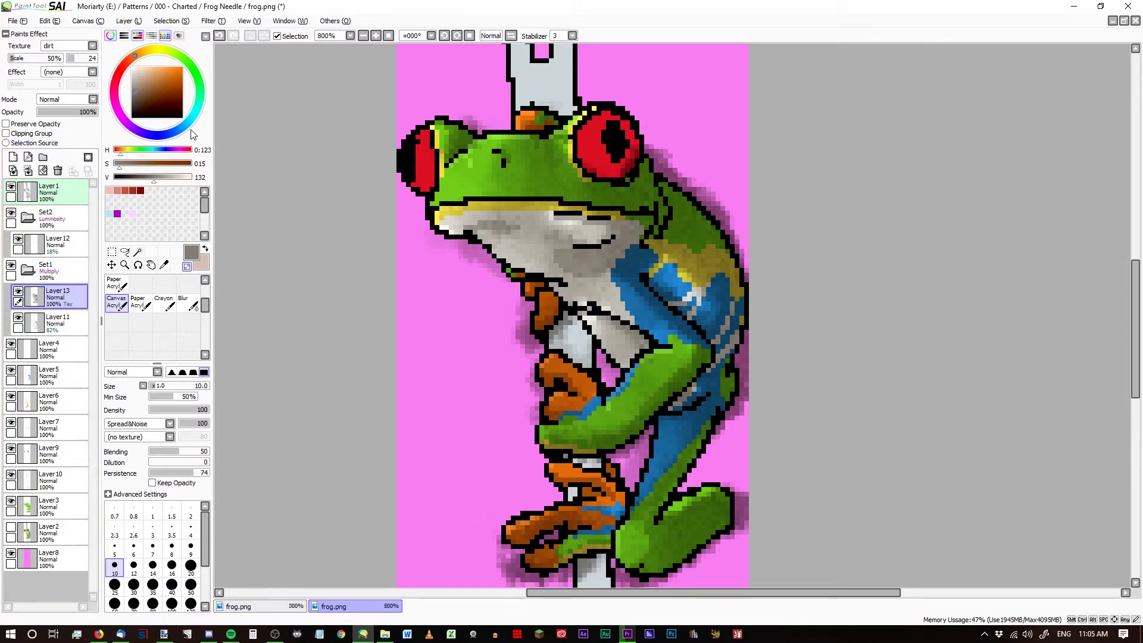
Choose a muted purple with hue 4:134, saturation 39 and value 129, and try it along the frog's back.
click(176, 134)
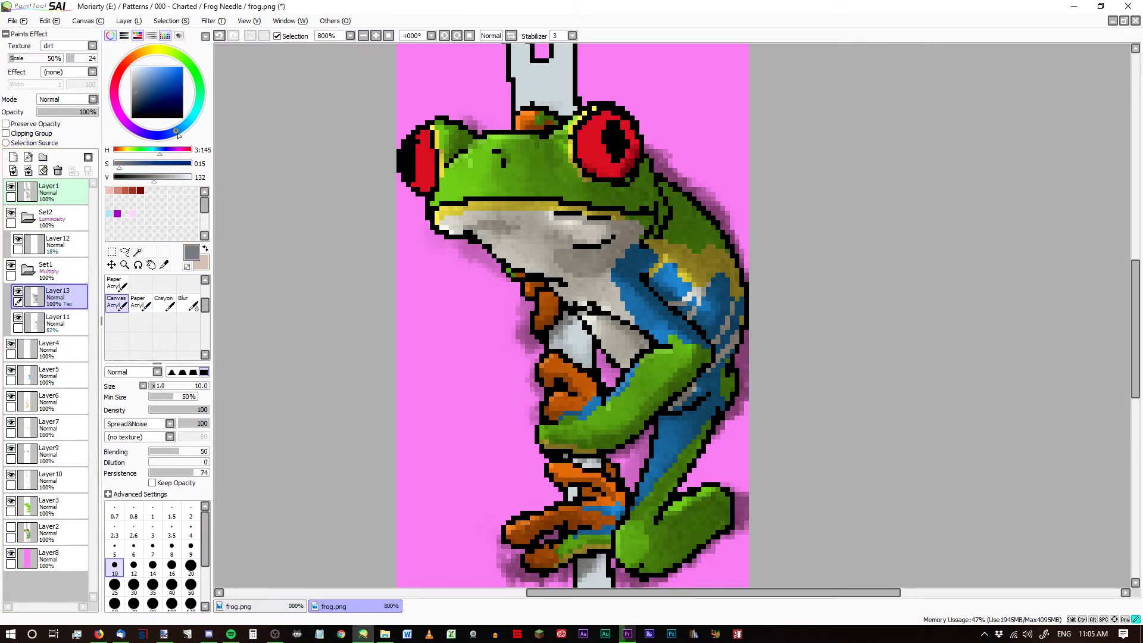
drag(177, 144, 136, 153)
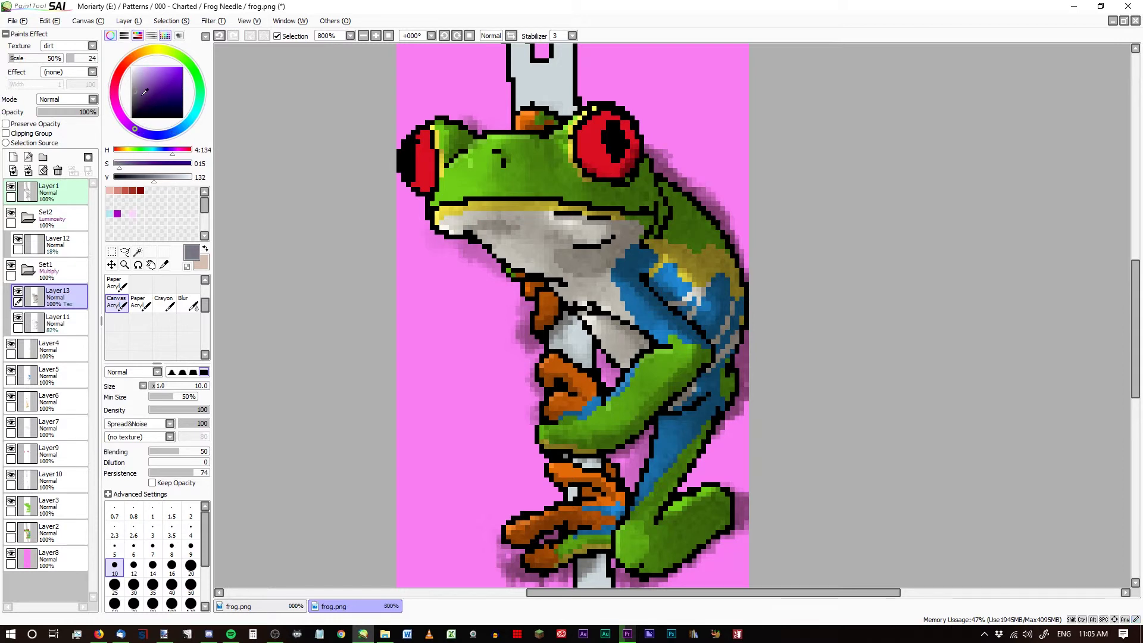
click(143, 93)
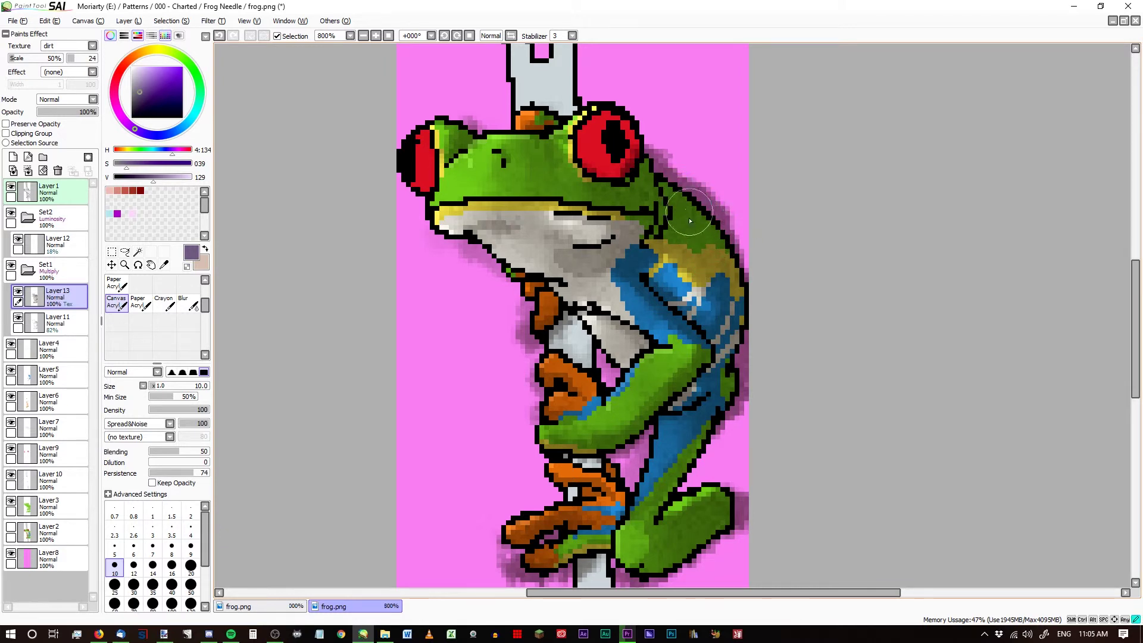
mouse_move(703, 222)
mouse_down()
mouse_move(738, 243)
mouse_move(712, 258)
mouse_move(720, 210)
mouse_move(730, 251)
mouse_move(702, 254)
mouse_move(696, 186)
mouse_up()
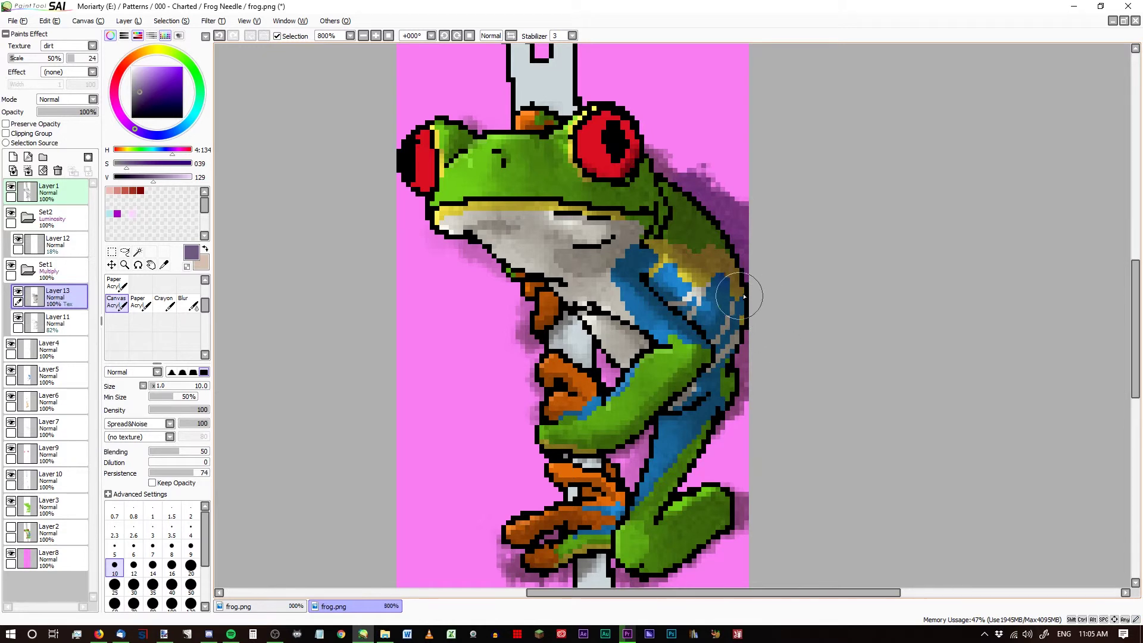
key(ctrl+z)
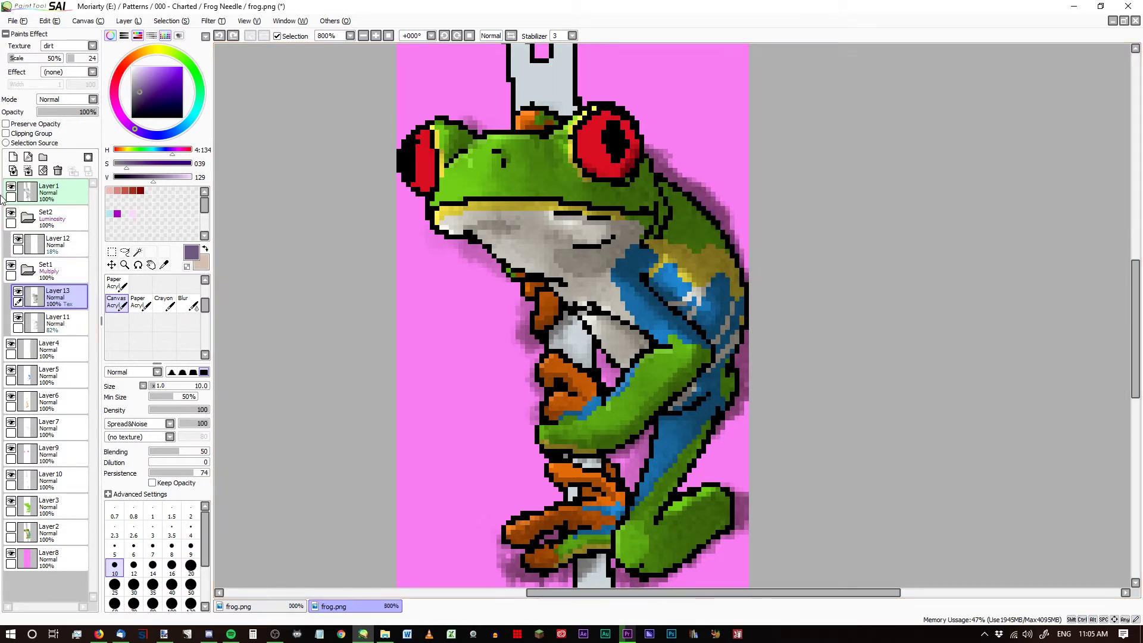
Add a new layer at the top of the Multiply set and choose a darker muted purple with value 66.
click(13, 156)
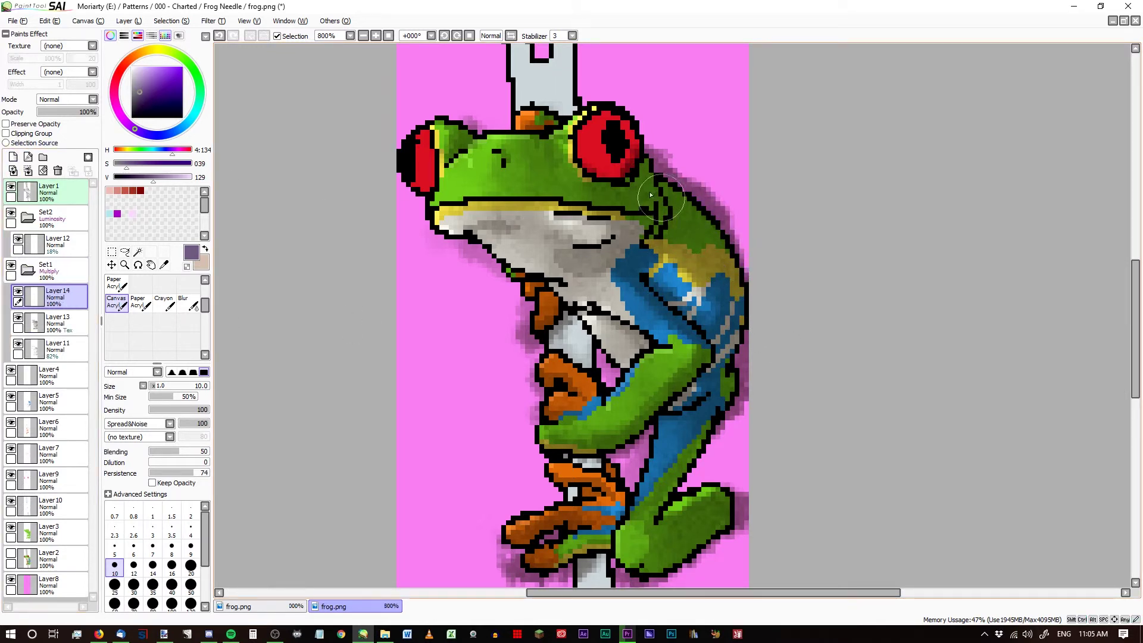
mouse_move(628, 179)
mouse_down()
mouse_move(708, 220)
mouse_move(676, 189)
mouse_up()
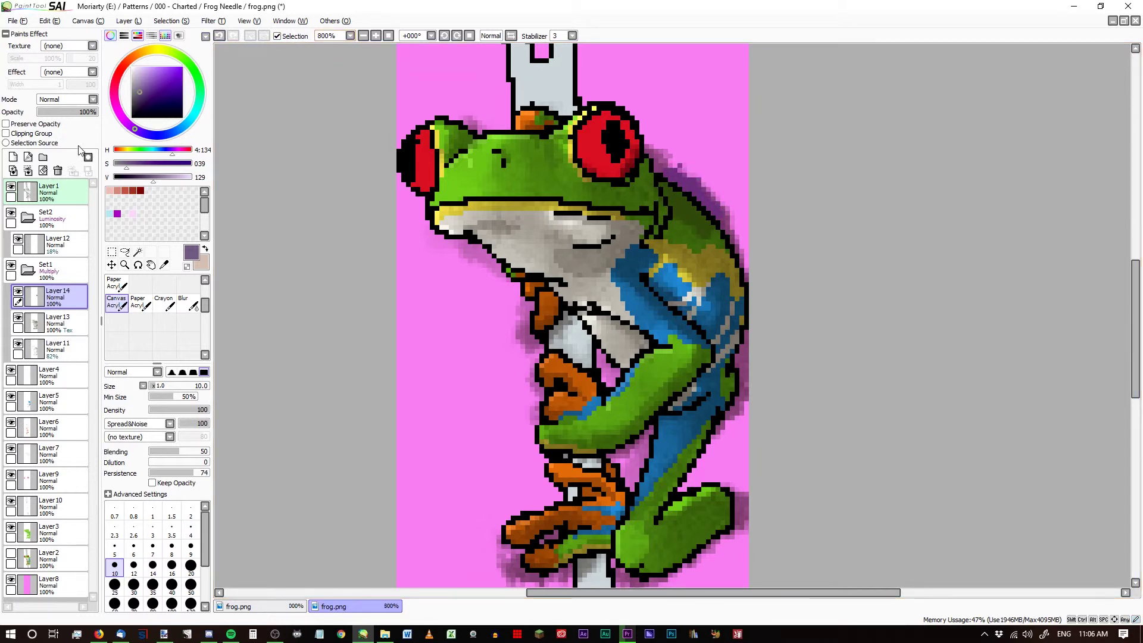
key(ctrl+z)
click(139, 100)
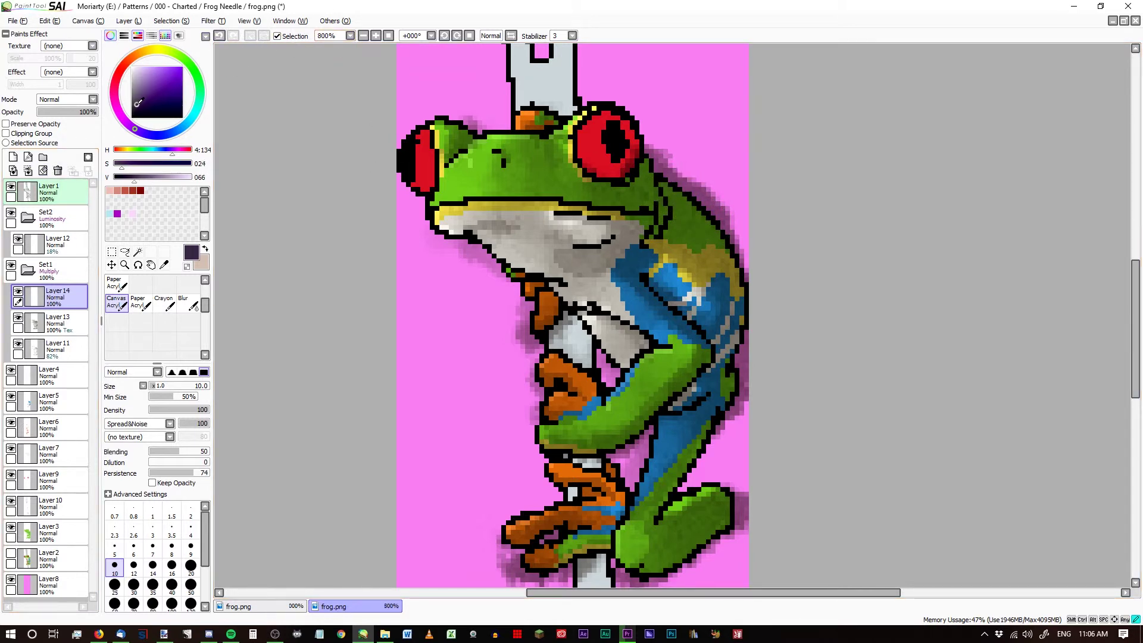
Paint dark purple shadows along the frog's back, over the hip and upper thigh, and under the green foot.
mouse_move(691, 200)
mouse_down()
mouse_move(660, 230)
mouse_move(707, 225)
mouse_move(722, 378)
mouse_up()
mouse_move(663, 421)
mouse_down()
mouse_move(724, 393)
mouse_move(714, 392)
mouse_move(744, 364)
mouse_move(681, 402)
mouse_move(709, 401)
mouse_up()
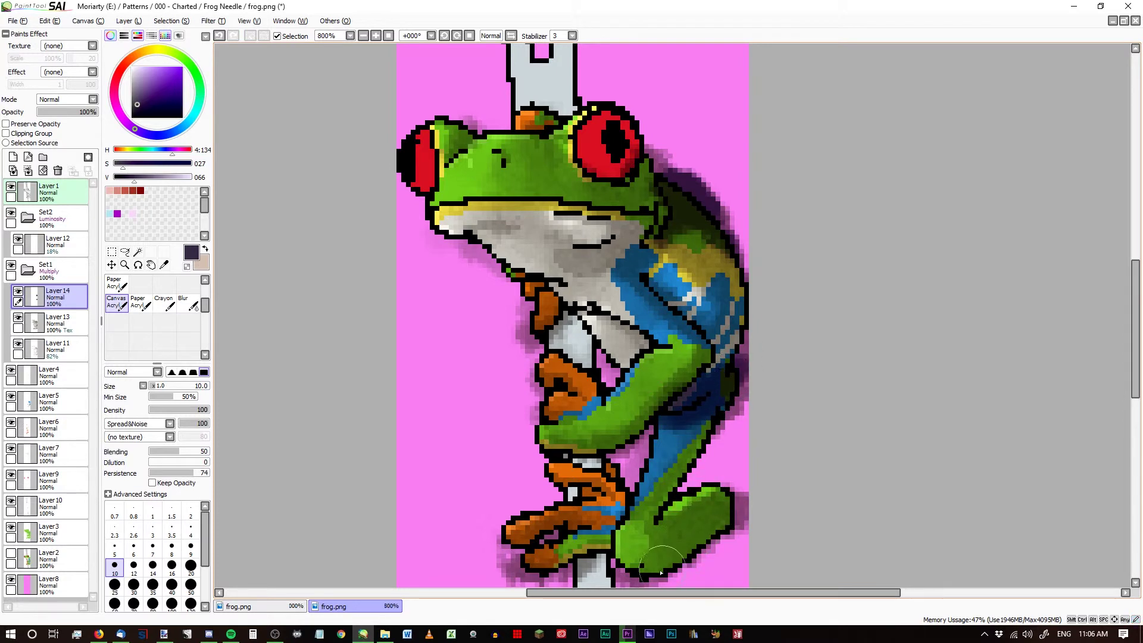
mouse_move(660, 572)
mouse_down()
mouse_move(733, 517)
mouse_move(668, 555)
mouse_move(691, 534)
mouse_up()
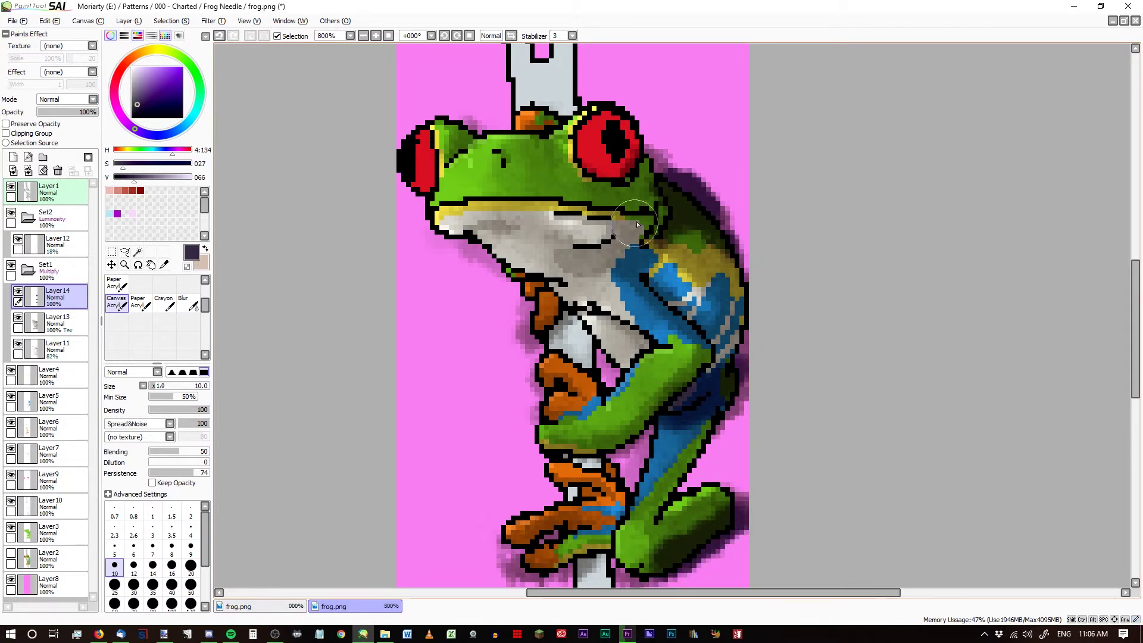
Paint dark purple shadows on the neck, shoulder, flank, underside of the forearm and beside the smaller eye.
mouse_move(643, 172)
mouse_down()
mouse_move(636, 261)
mouse_move(641, 272)
mouse_move(645, 244)
mouse_move(683, 317)
mouse_up()
drag(710, 375, 720, 286)
mouse_move(640, 255)
mouse_down()
mouse_move(627, 260)
mouse_move(649, 298)
mouse_move(716, 351)
mouse_up()
mouse_move(572, 446)
mouse_down()
mouse_move(615, 445)
mouse_move(598, 448)
mouse_move(659, 423)
mouse_move(615, 479)
mouse_up()
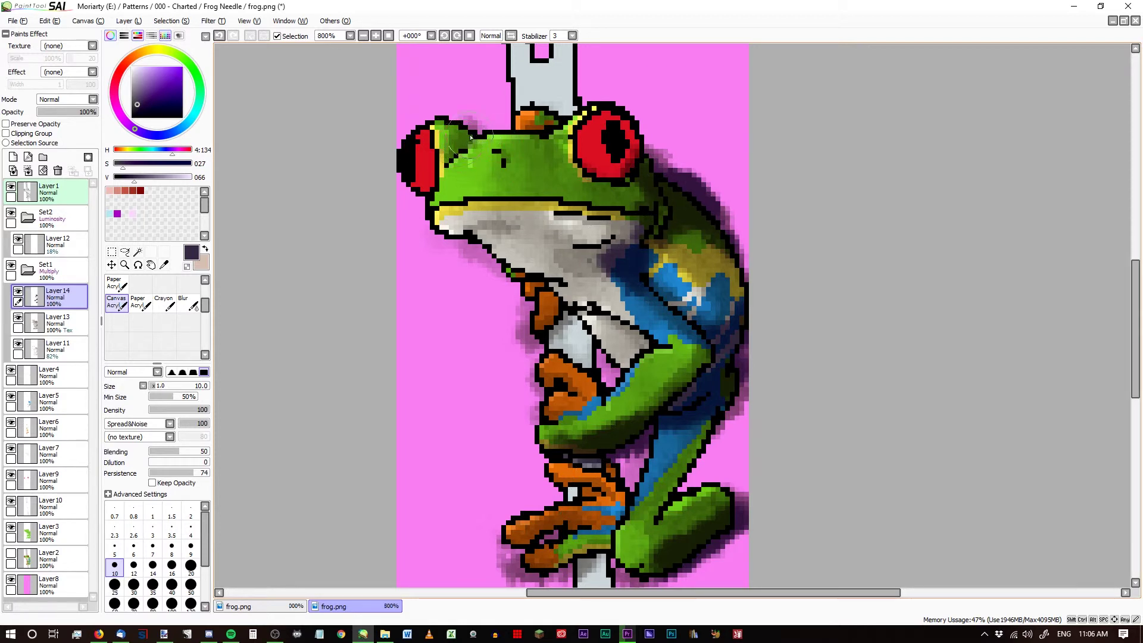
drag(471, 138, 467, 139)
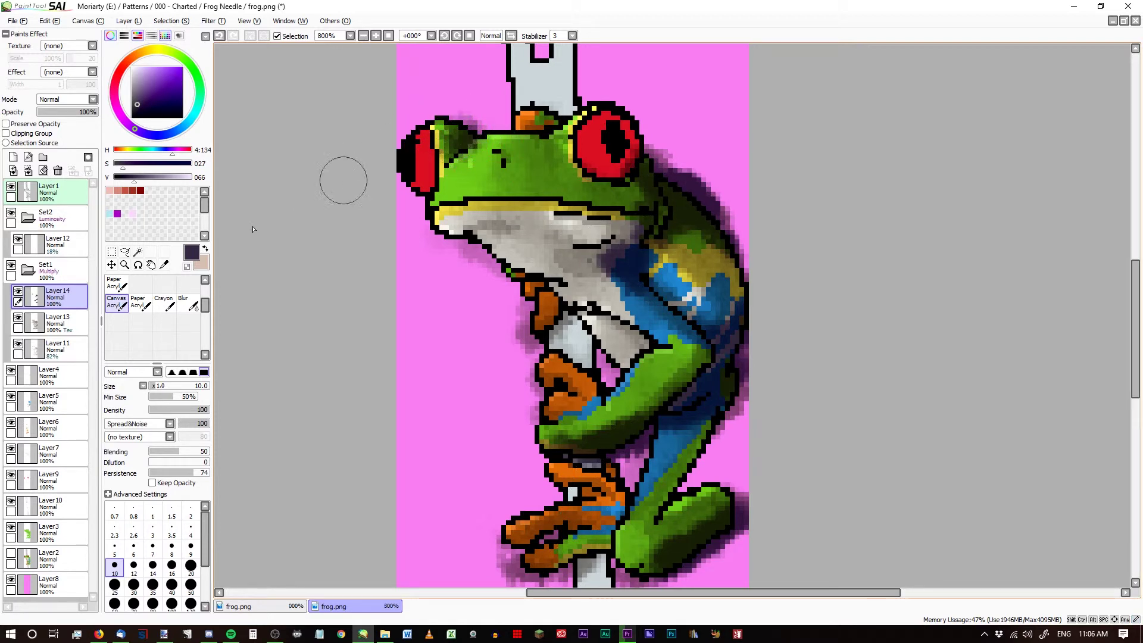
Switch to the transparent colour and soften the dark shadows near the smaller eye, neck, shoulder, back and leg.
click(187, 266)
mouse_move(409, 122)
mouse_down()
mouse_move(416, 162)
mouse_move(415, 125)
mouse_move(424, 161)
mouse_move(414, 144)
mouse_move(432, 121)
mouse_move(420, 150)
mouse_move(431, 125)
mouse_move(437, 146)
mouse_move(455, 131)
mouse_move(425, 143)
mouse_move(427, 118)
mouse_move(429, 147)
mouse_move(436, 126)
mouse_move(428, 154)
mouse_move(440, 127)
mouse_move(428, 159)
mouse_move(453, 131)
mouse_up()
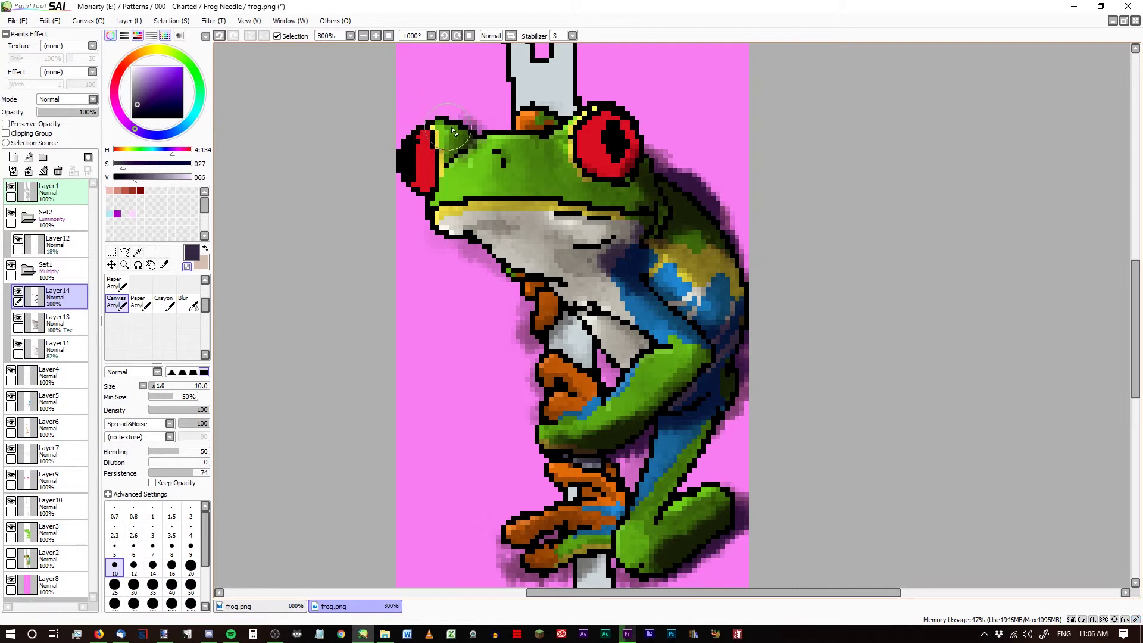
mouse_move(592, 175)
mouse_down()
mouse_move(673, 189)
mouse_move(620, 178)
mouse_move(638, 188)
mouse_move(641, 209)
mouse_move(642, 179)
mouse_move(649, 224)
mouse_move(588, 256)
mouse_move(636, 304)
mouse_move(641, 279)
mouse_move(687, 236)
mouse_move(726, 262)
mouse_move(717, 245)
mouse_move(689, 222)
mouse_move(659, 263)
mouse_move(689, 220)
mouse_move(667, 220)
mouse_move(700, 245)
mouse_move(718, 307)
mouse_move(671, 305)
mouse_move(689, 290)
mouse_move(721, 319)
mouse_move(734, 295)
mouse_move(691, 294)
mouse_move(674, 275)
mouse_move(708, 328)
mouse_move(665, 438)
mouse_move(719, 413)
mouse_move(648, 425)
mouse_move(630, 406)
mouse_move(649, 393)
mouse_move(608, 420)
mouse_move(559, 427)
mouse_move(604, 427)
mouse_move(557, 427)
mouse_move(597, 423)
mouse_move(679, 375)
mouse_move(661, 500)
mouse_move(633, 544)
mouse_move(679, 536)
mouse_move(722, 502)
mouse_move(642, 559)
mouse_move(721, 499)
mouse_up()
mouse_move(718, 455)
mouse_down()
mouse_move(694, 450)
mouse_move(738, 412)
mouse_move(741, 331)
mouse_move(664, 272)
mouse_move(624, 272)
mouse_move(665, 308)
mouse_move(669, 286)
mouse_move(716, 313)
mouse_move(708, 253)
mouse_up()
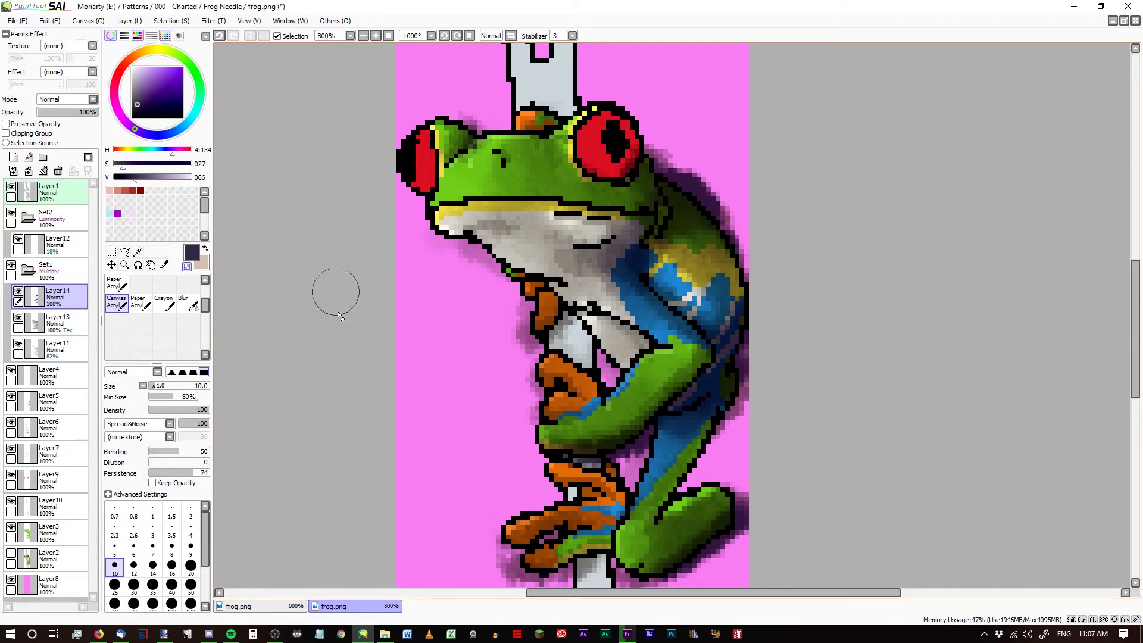
scroll(446, 297, down, 4)
scroll(458, 295, up, 3)
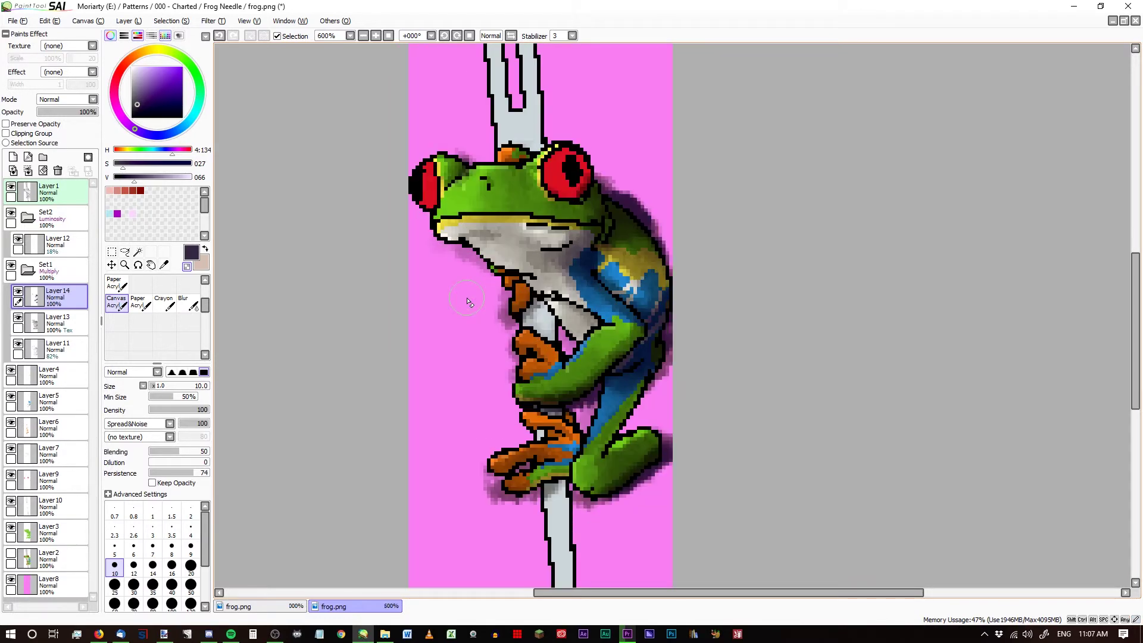
Set the Magic Wand to detect areas from the selection source line art, with the new shadow layer active.
click(57, 193)
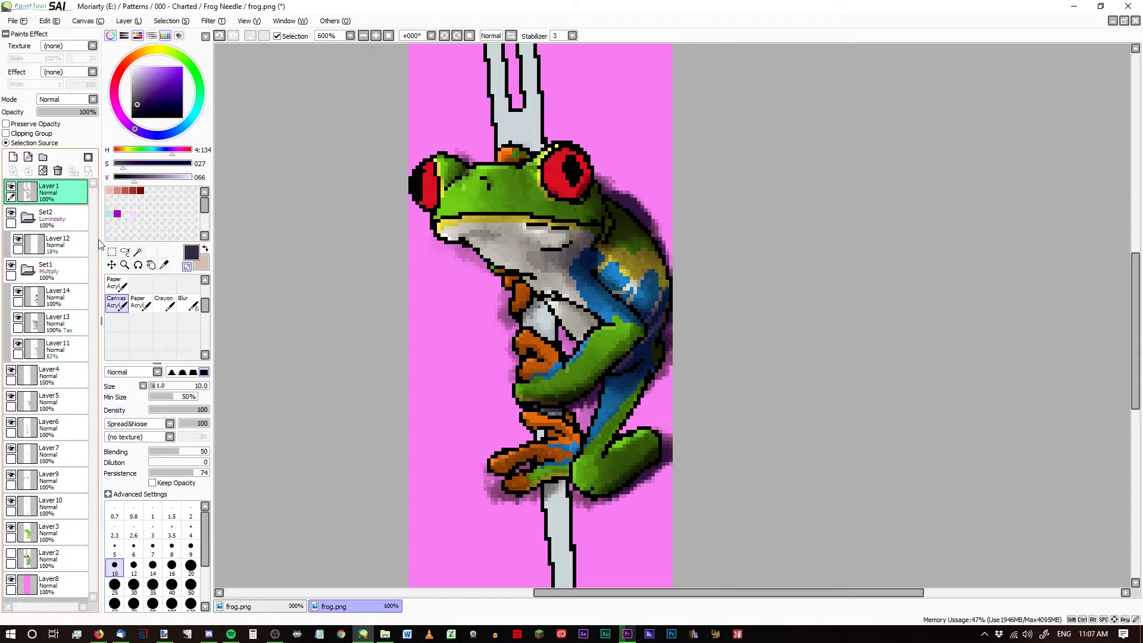
click(137, 252)
click(56, 298)
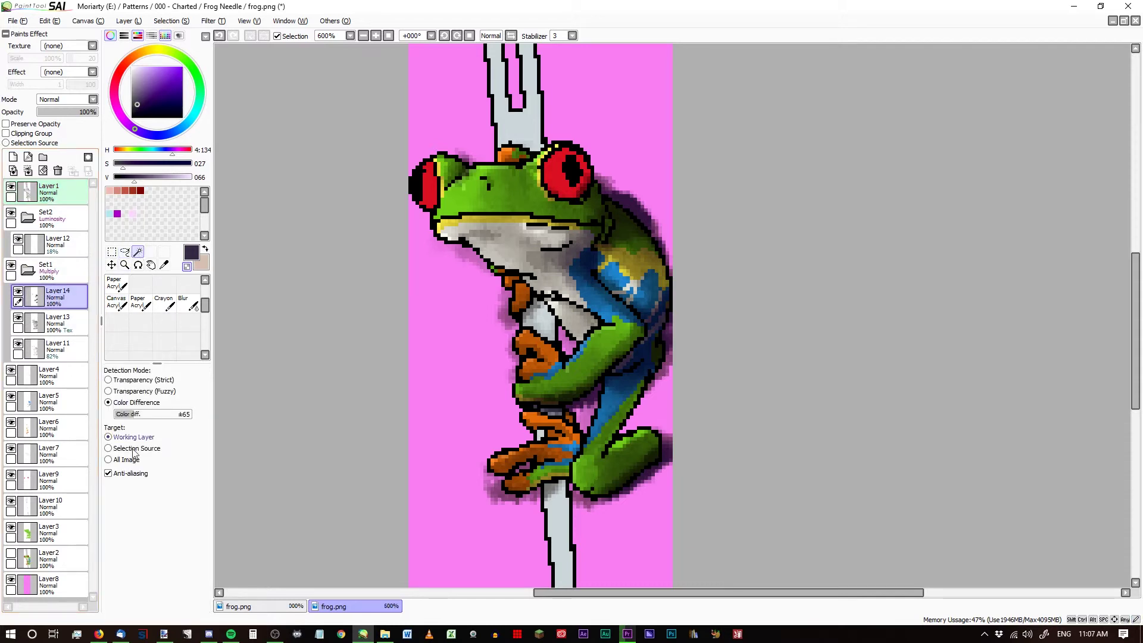
click(133, 448)
click(416, 312)
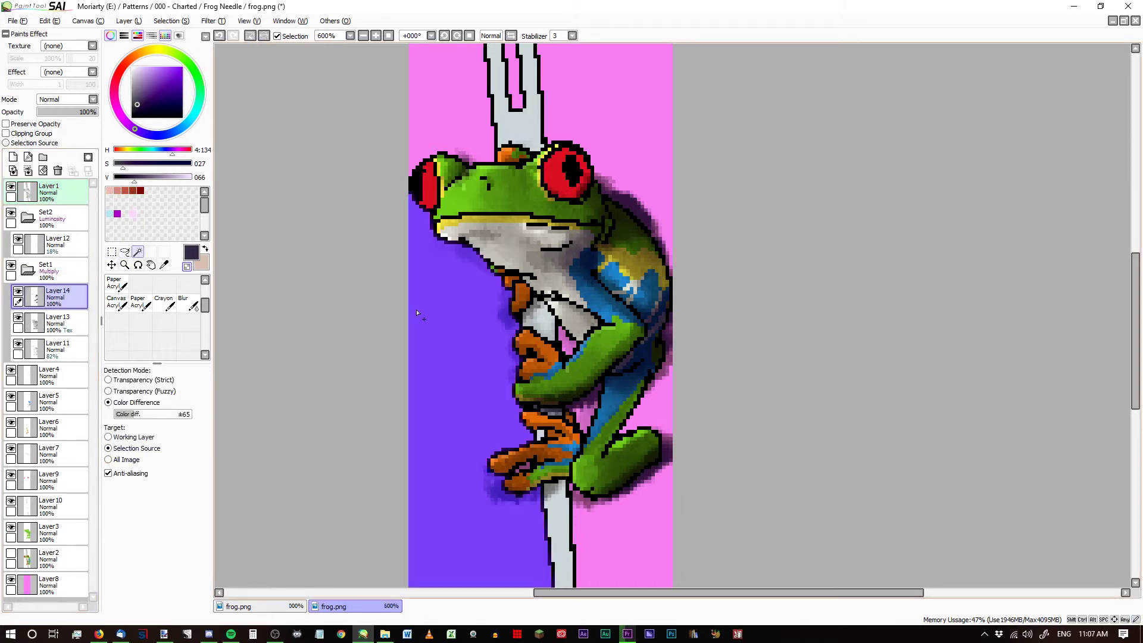
click(593, 154)
click(452, 101)
click(527, 139)
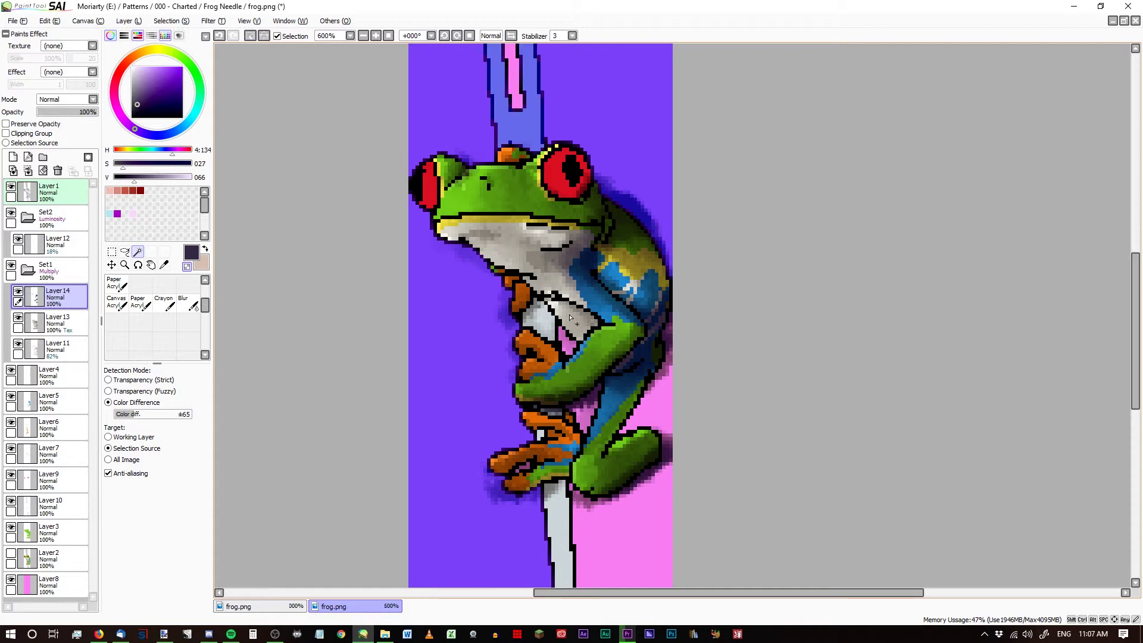
click(572, 348)
click(542, 331)
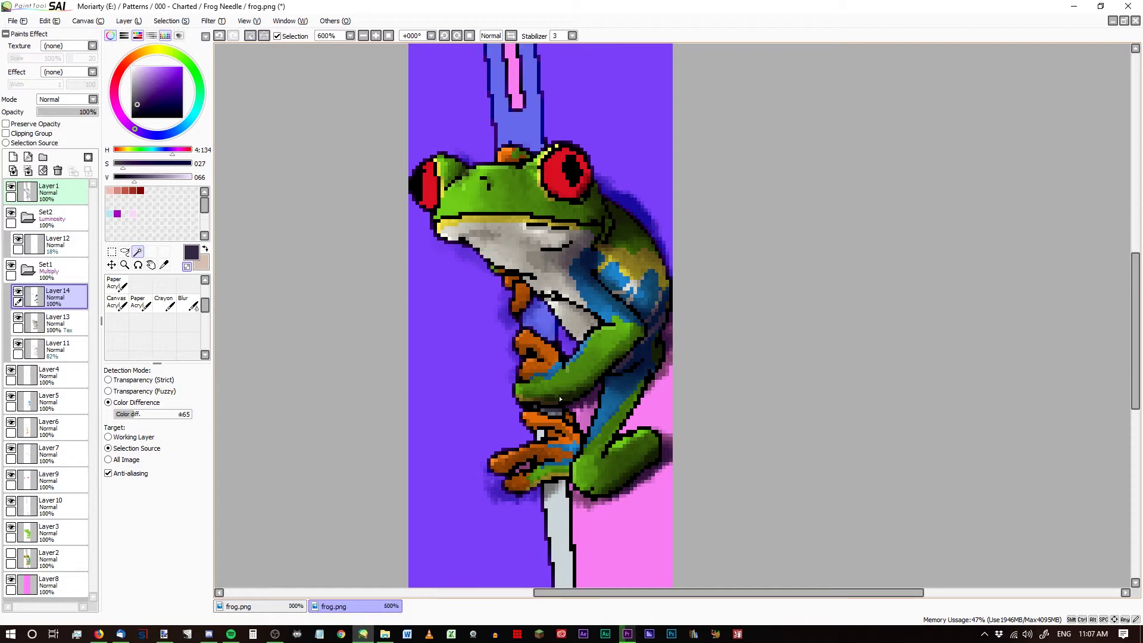
scroll(560, 399, up, 2)
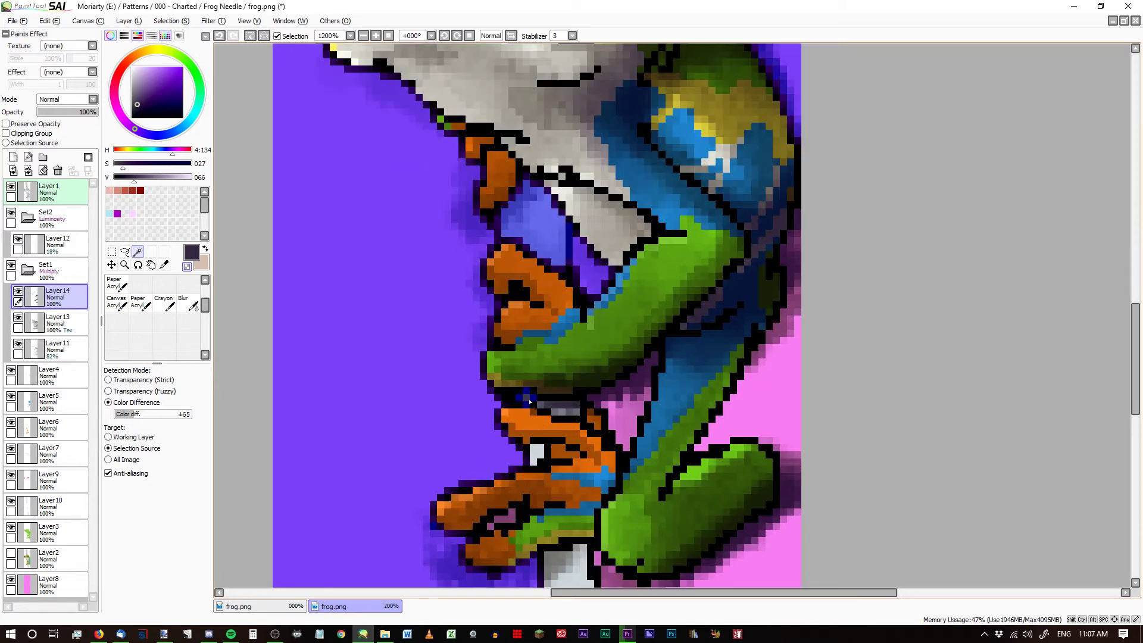
click(249, 37)
Turn off the Magic Wand's anti-aliasing and select the background beside the frog and the gaps between its limbs.
click(368, 408)
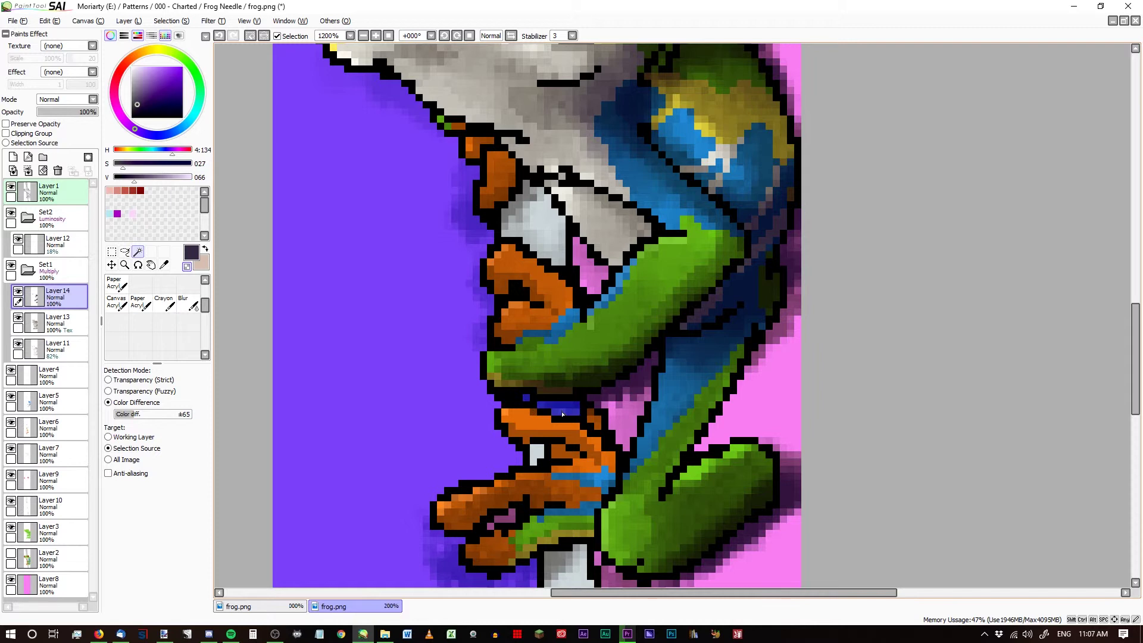
click(600, 411)
click(625, 405)
click(600, 266)
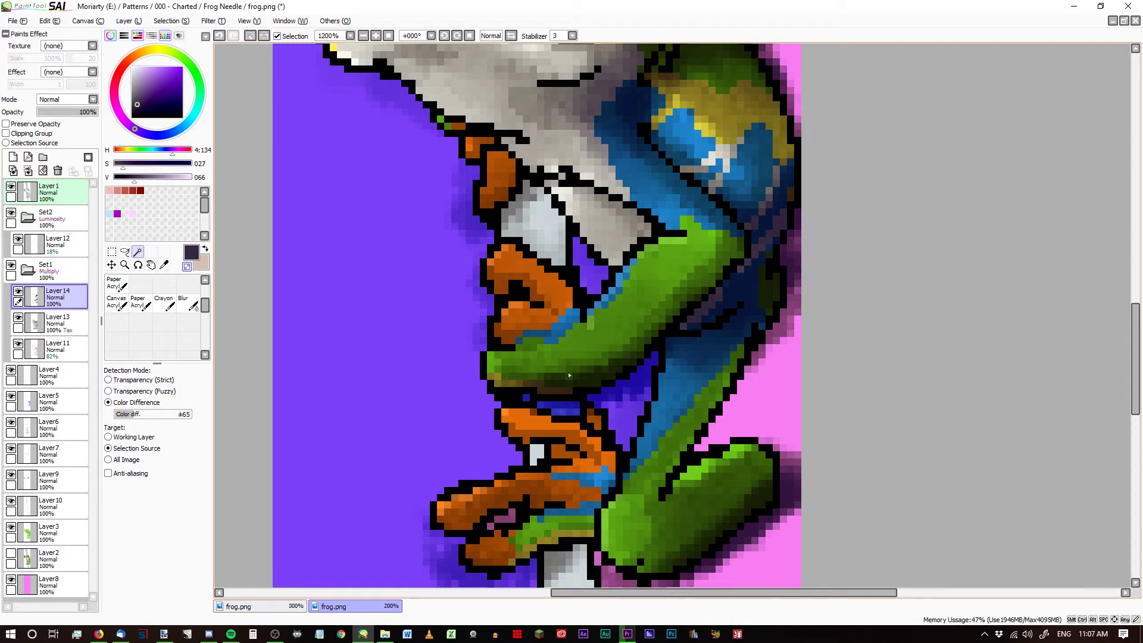
click(535, 456)
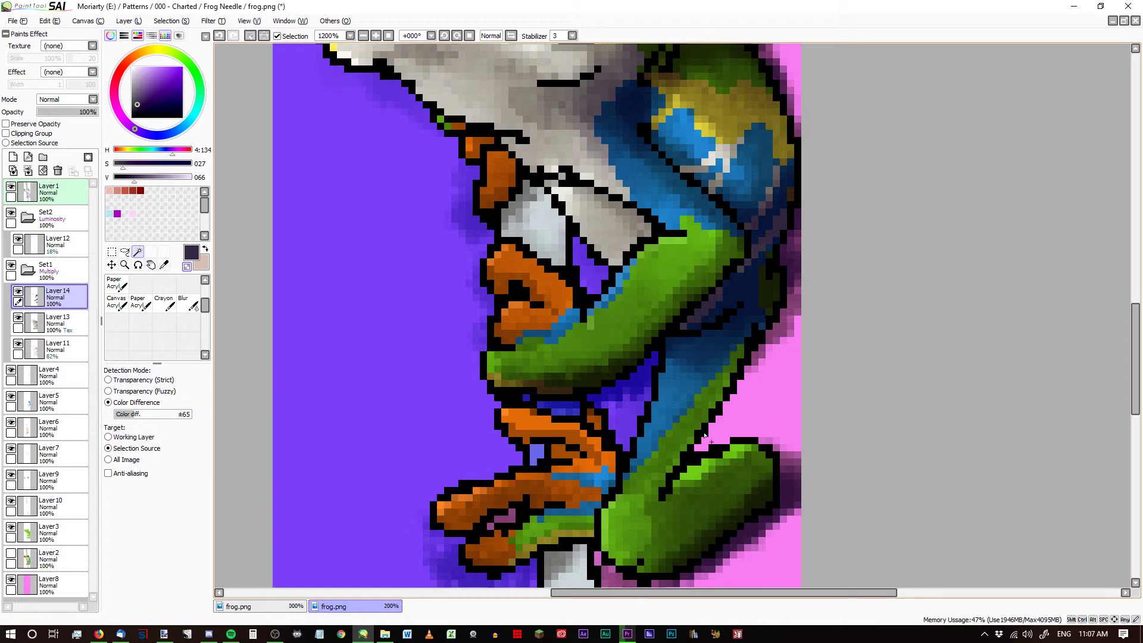
click(756, 390)
scroll(707, 381, down, 4)
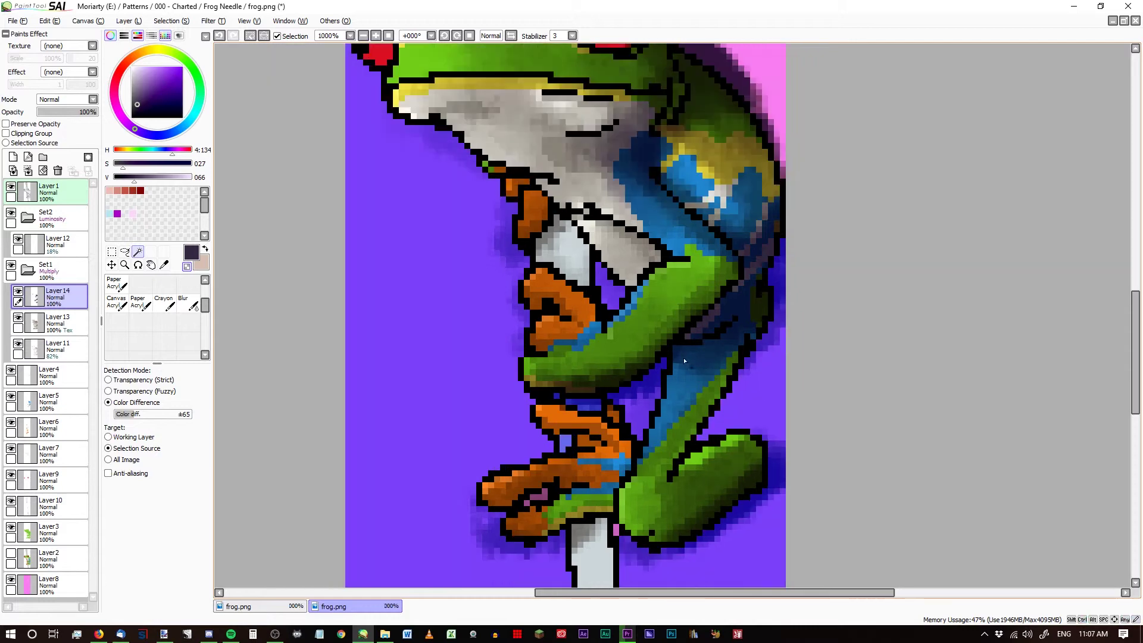
Add the lower part of the pole and the small gap between the orange toes to the selection.
scroll(669, 449, up, 6)
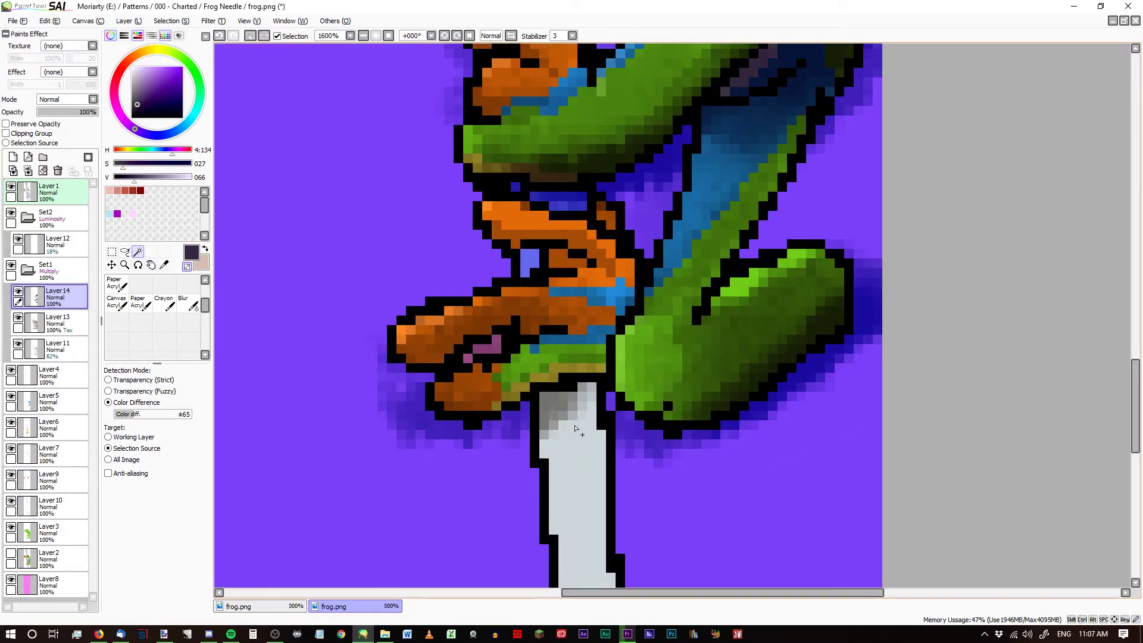
click(574, 428)
click(485, 352)
scroll(469, 361, down, 6)
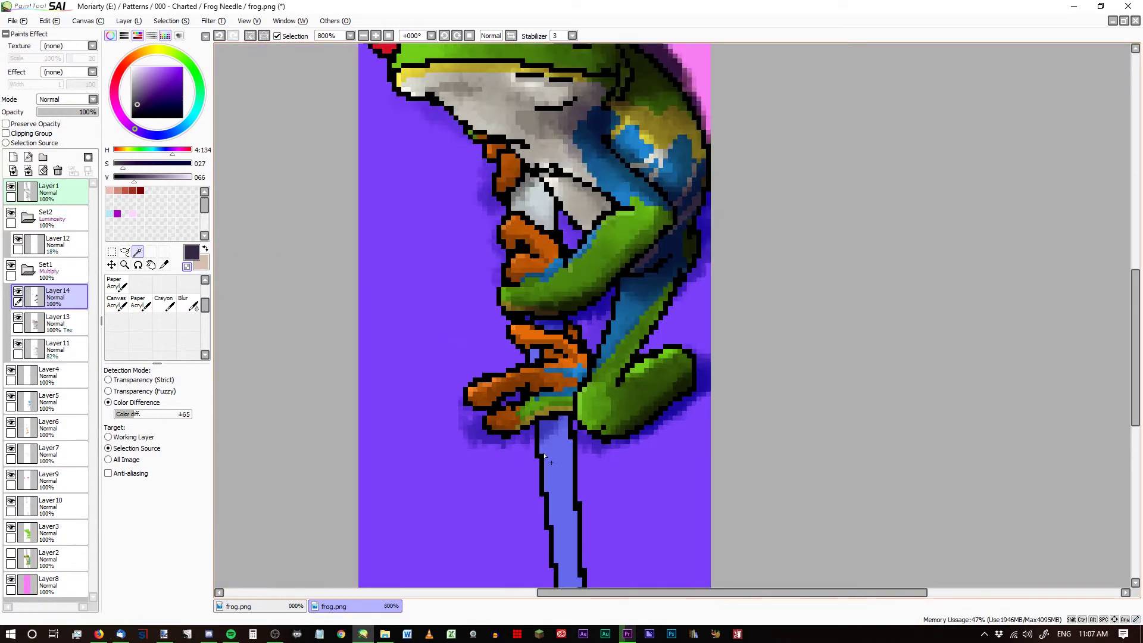
scroll(540, 94, up, 4)
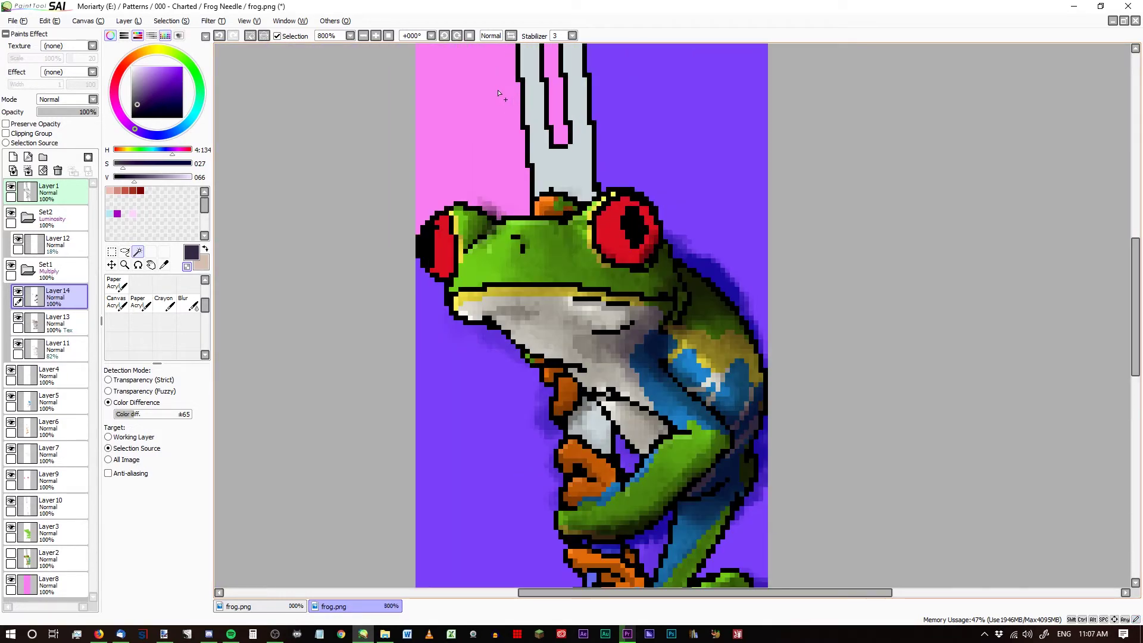
Add the remaining upper background, the pole's top with its slot, and the pole section below the chest to the selection.
click(552, 117)
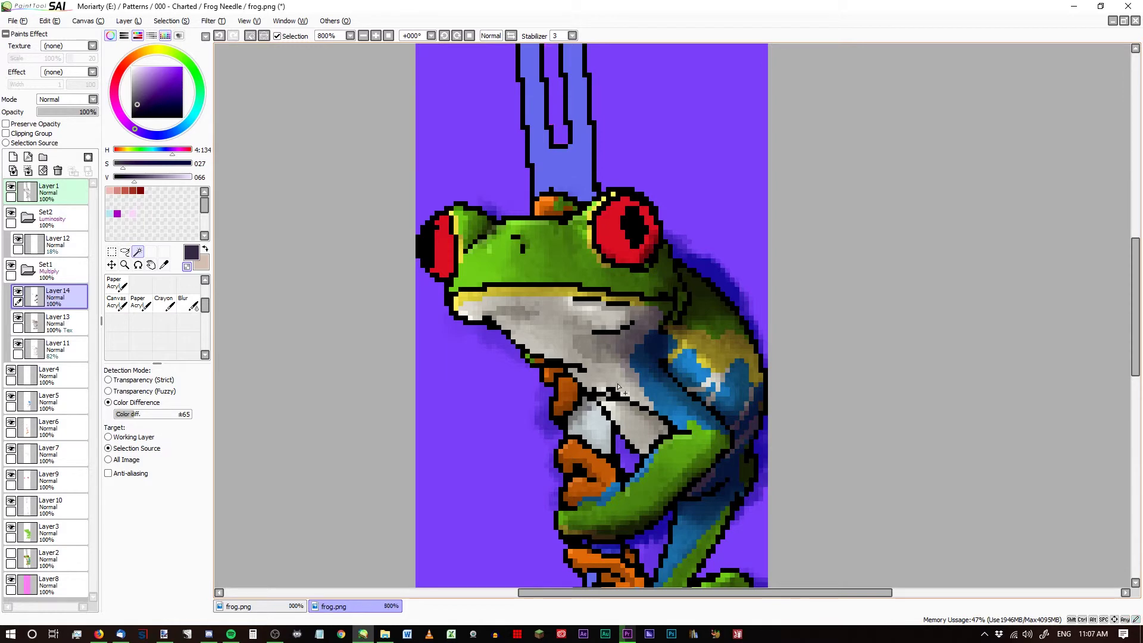
click(588, 412)
scroll(588, 411, down, 1)
scroll(572, 369, down, 2)
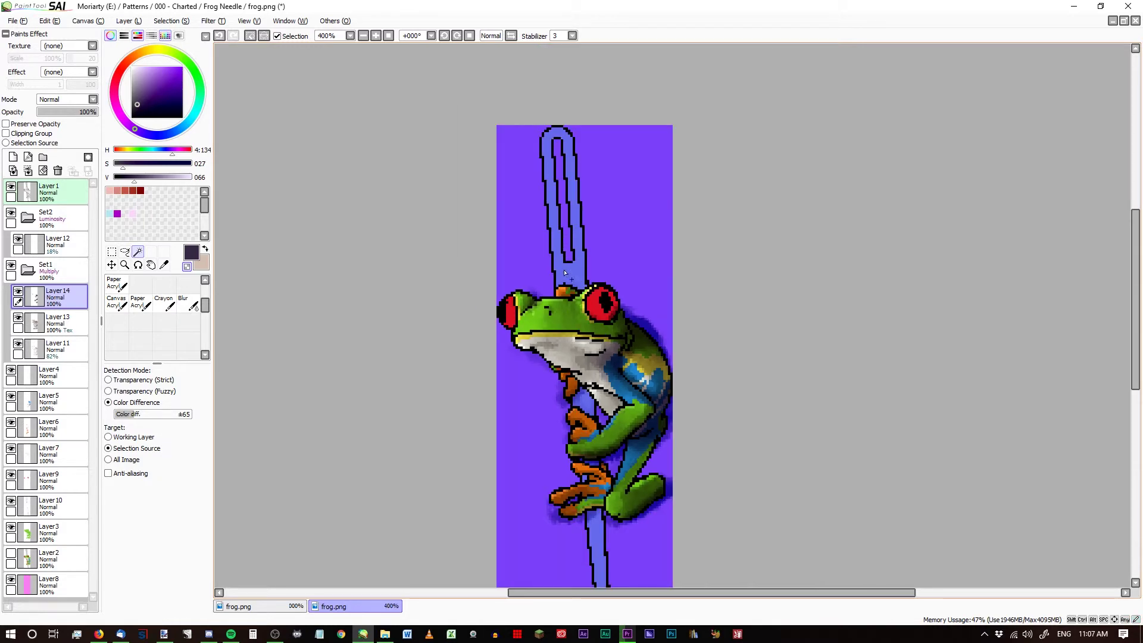
Delete the shading spilled over the background and pole from Layer14 and Layer13, and clear the selection.
scroll(592, 370, up, 1)
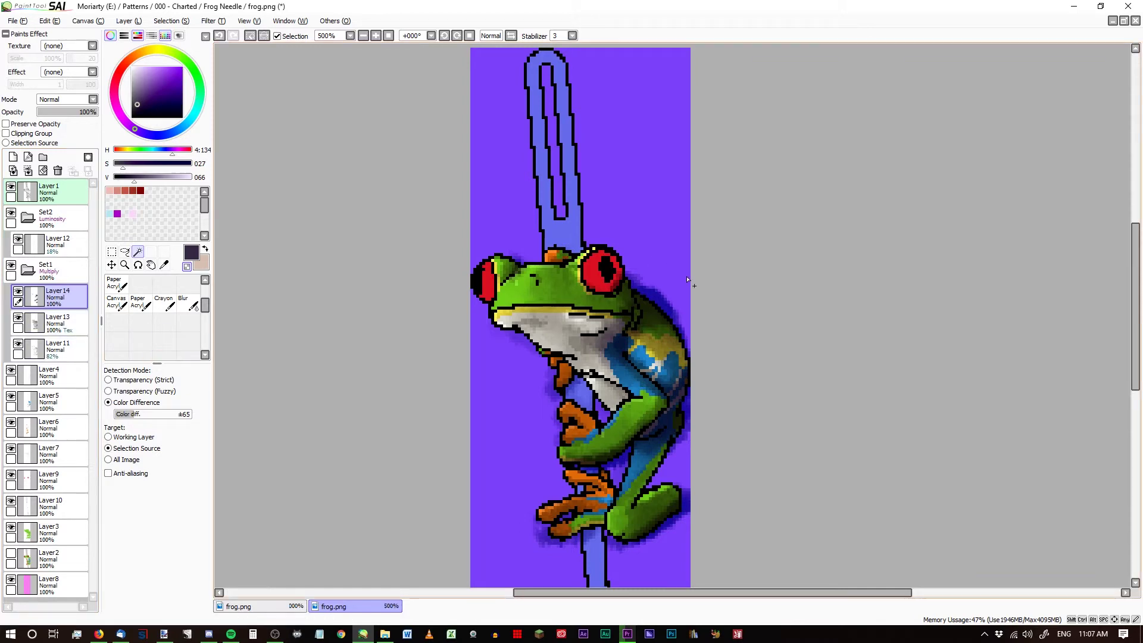
click(58, 322)
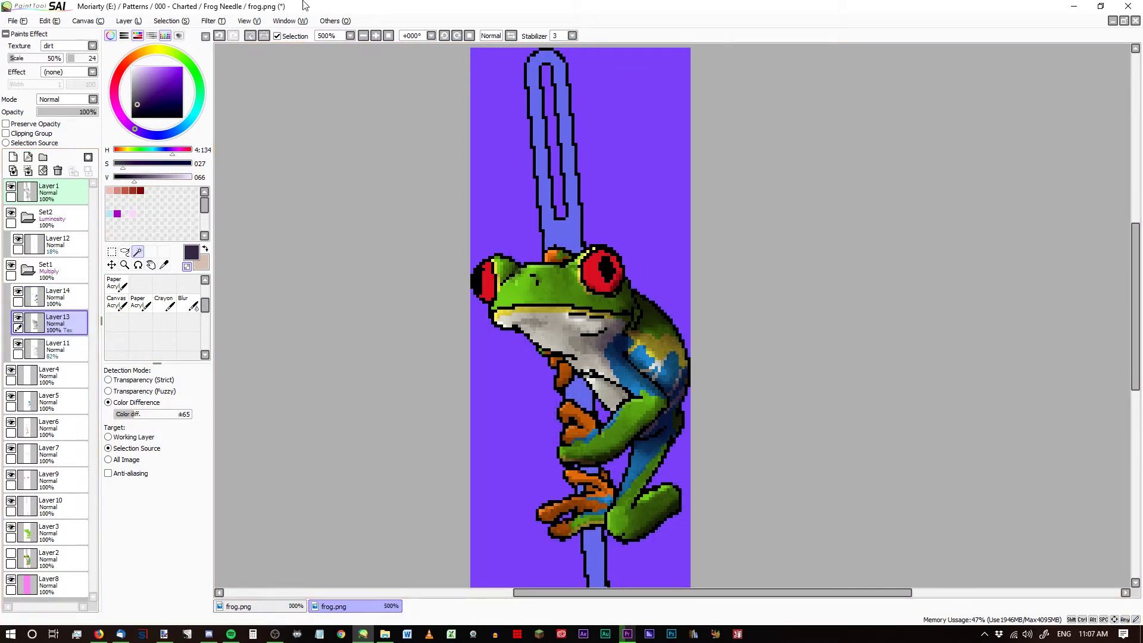
click(252, 35)
scroll(620, 350, up, 3)
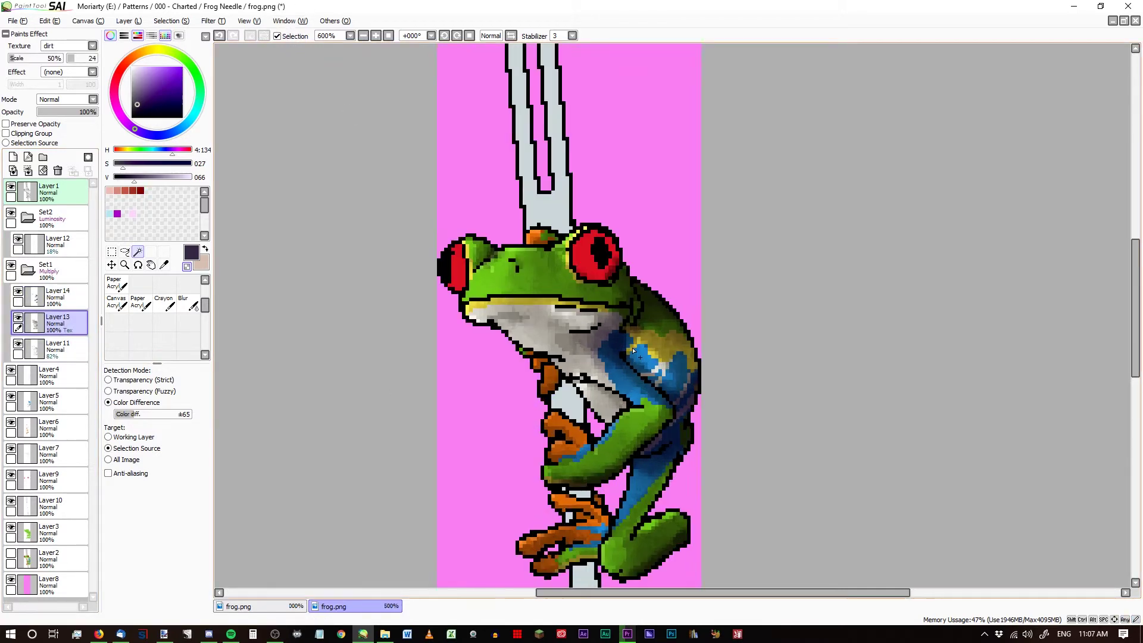
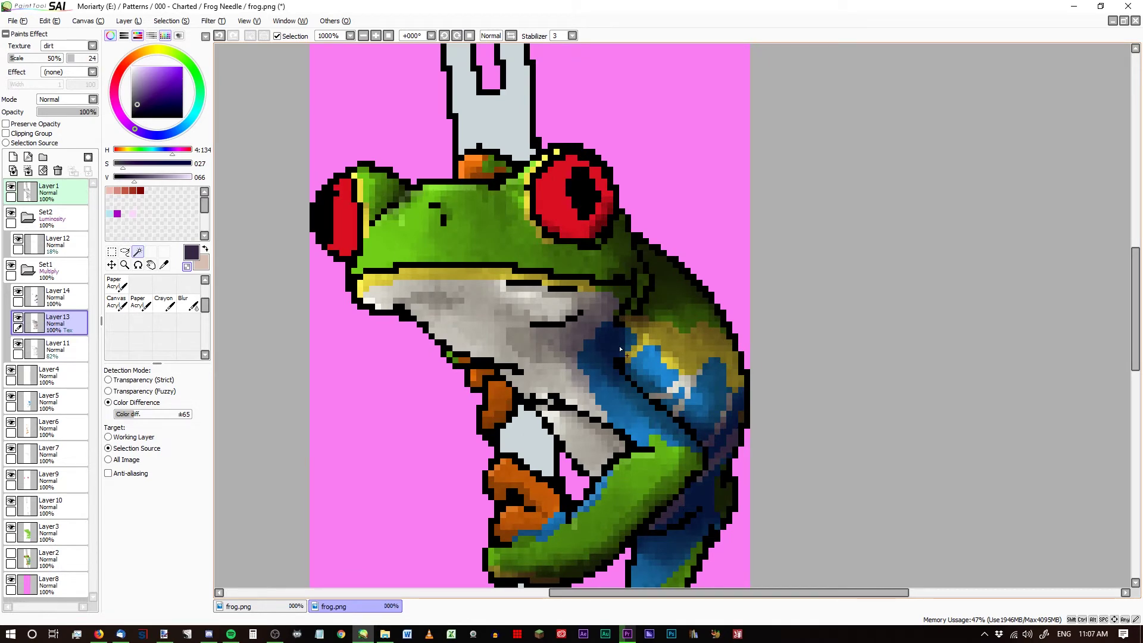
Select the red areas of both eyes, delete their shading from Layer13 and Layer14, and clear the selection.
scroll(564, 310, down, 4)
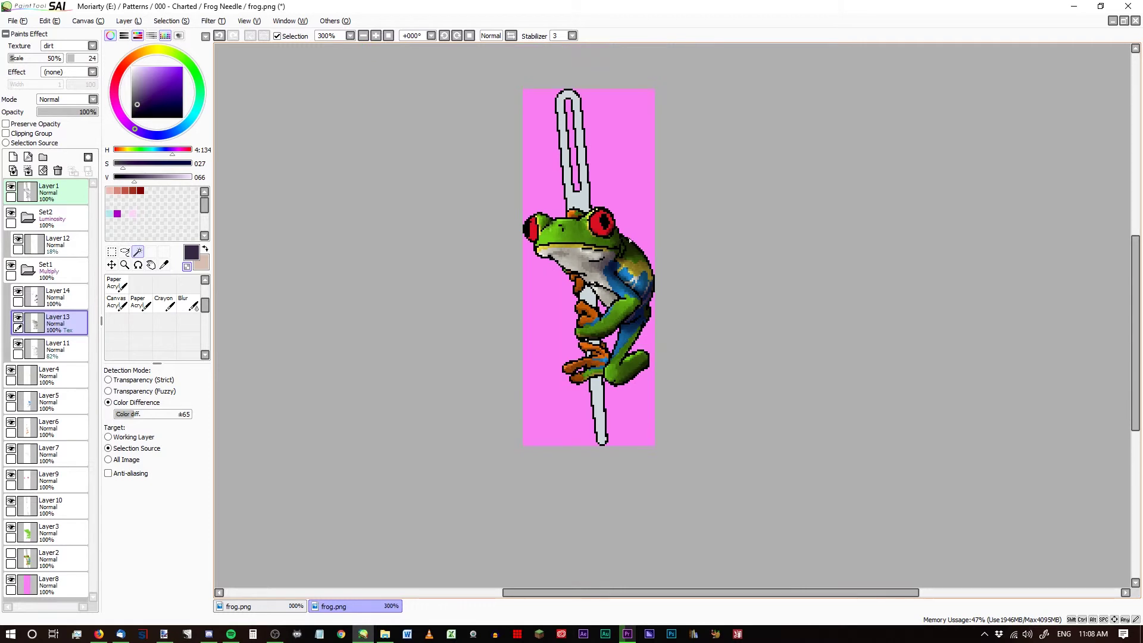
scroll(608, 220, up, 2)
scroll(608, 220, down, 2)
scroll(631, 226, up, 5)
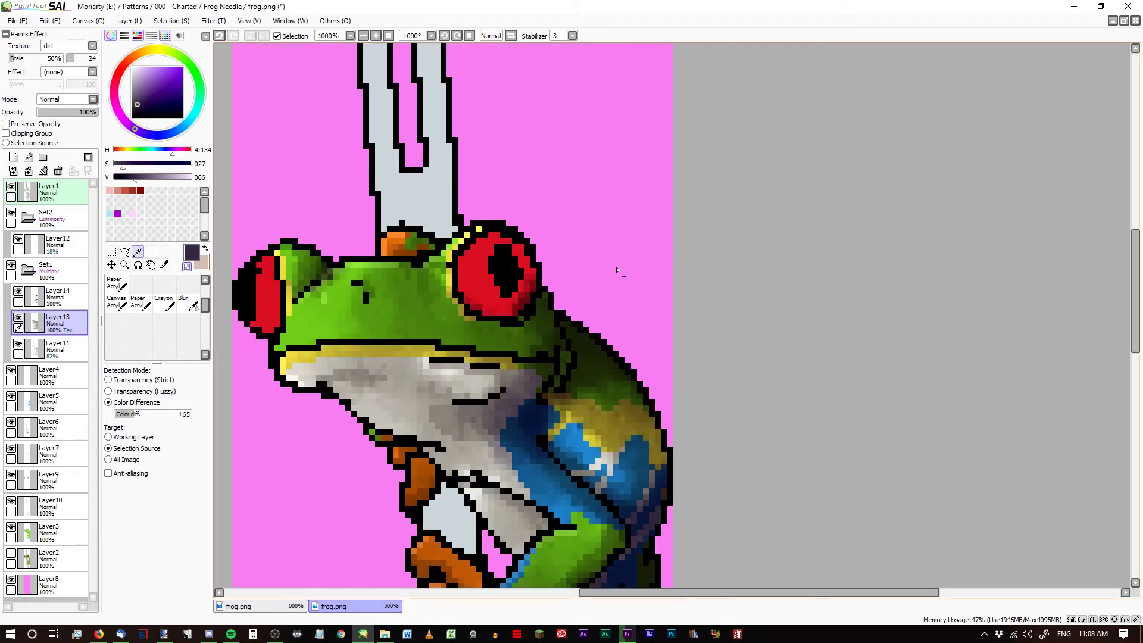
click(565, 298)
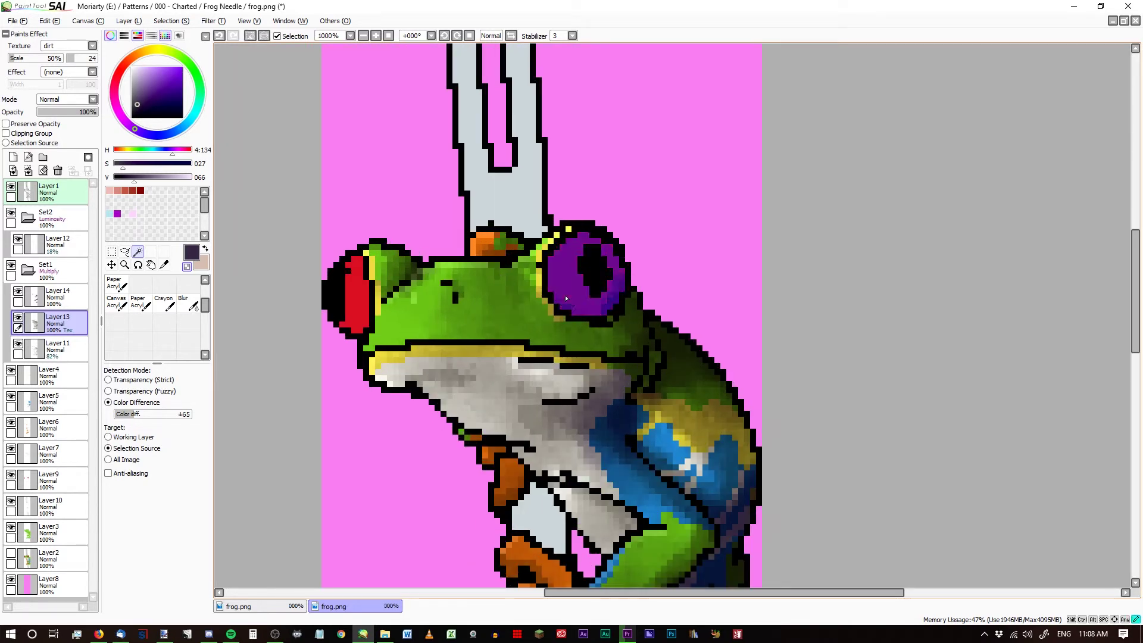
click(351, 317)
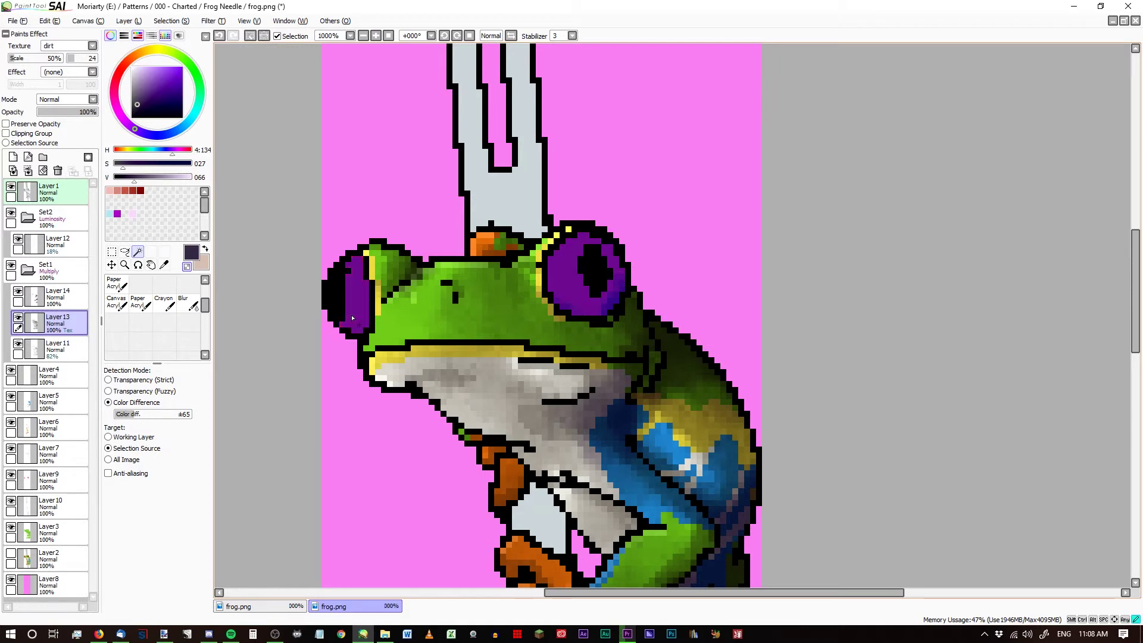
click(76, 304)
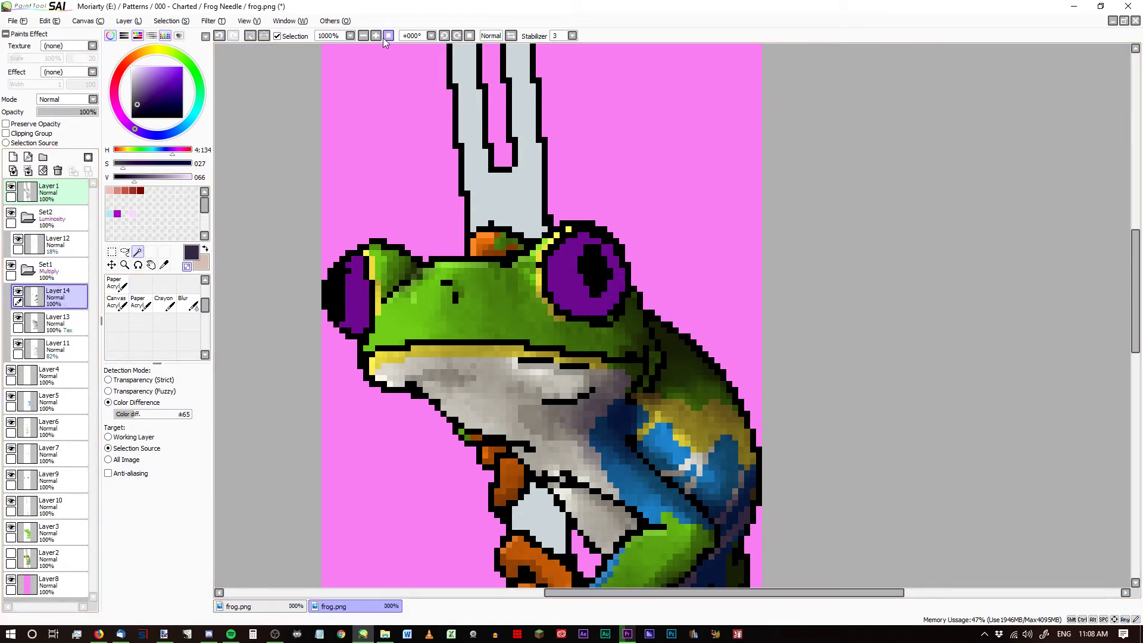
click(250, 37)
Add a new layer above Layer12 in the Luminosity set and pick a light warm grey with saturation 9 and value 186.
scroll(556, 263, down, 2)
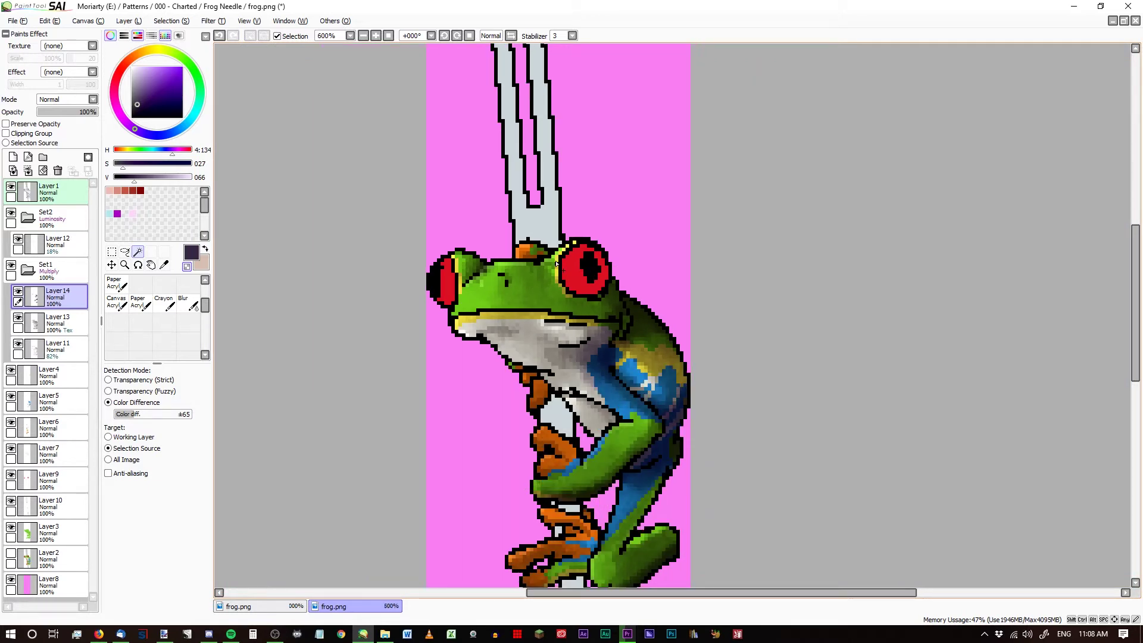
scroll(557, 264, down, 3)
scroll(564, 272, up, 1)
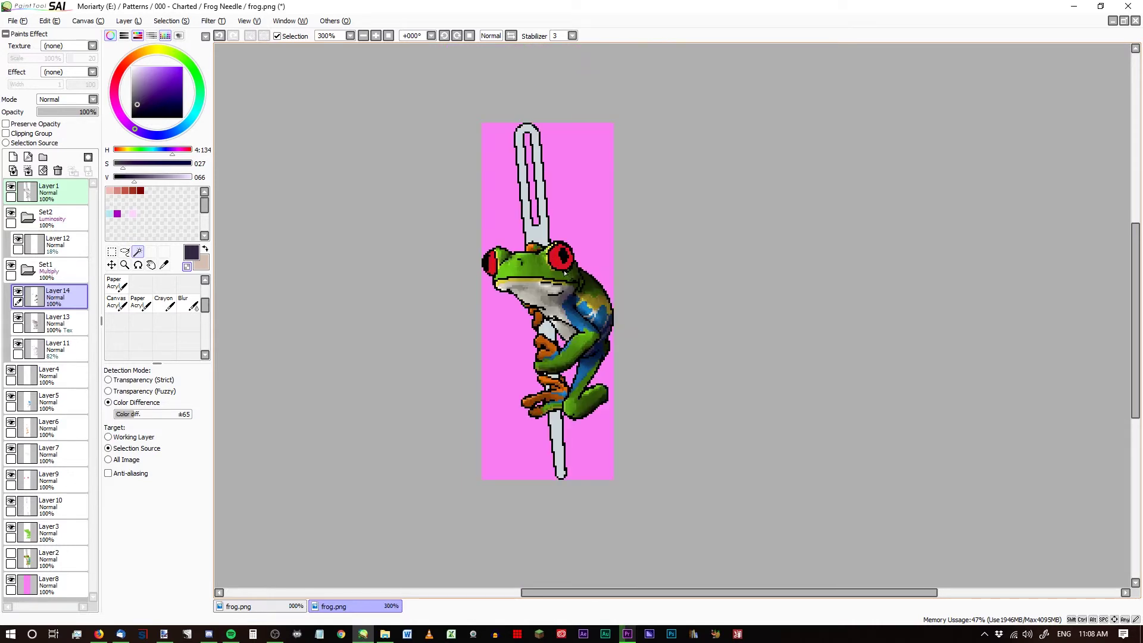
scroll(548, 347, up, 1)
scroll(551, 228, up, 2)
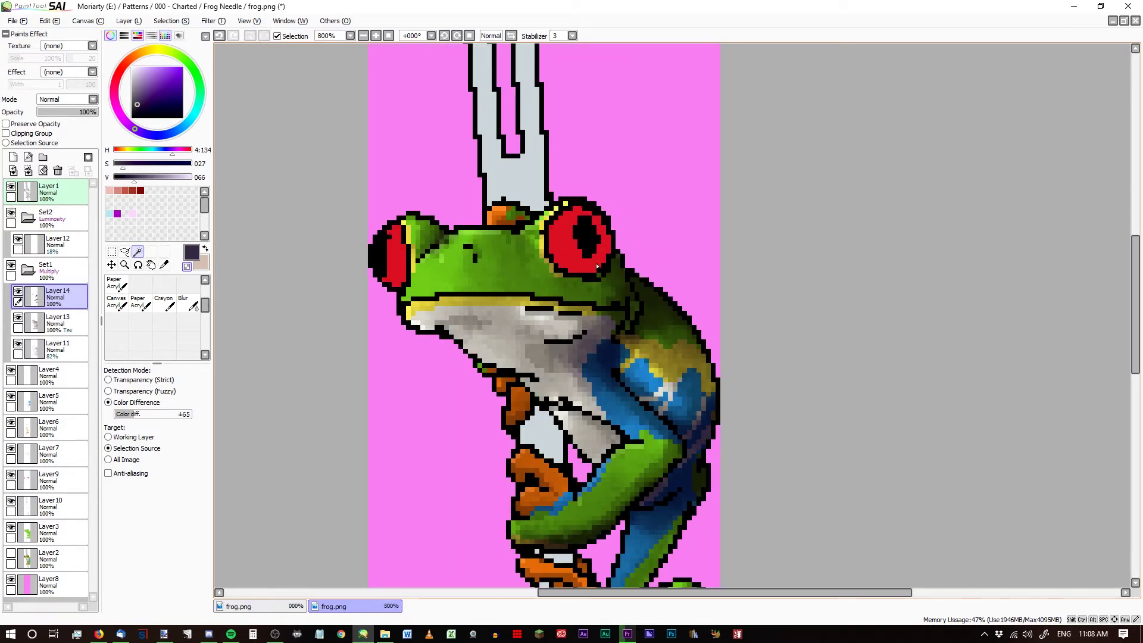
click(66, 245)
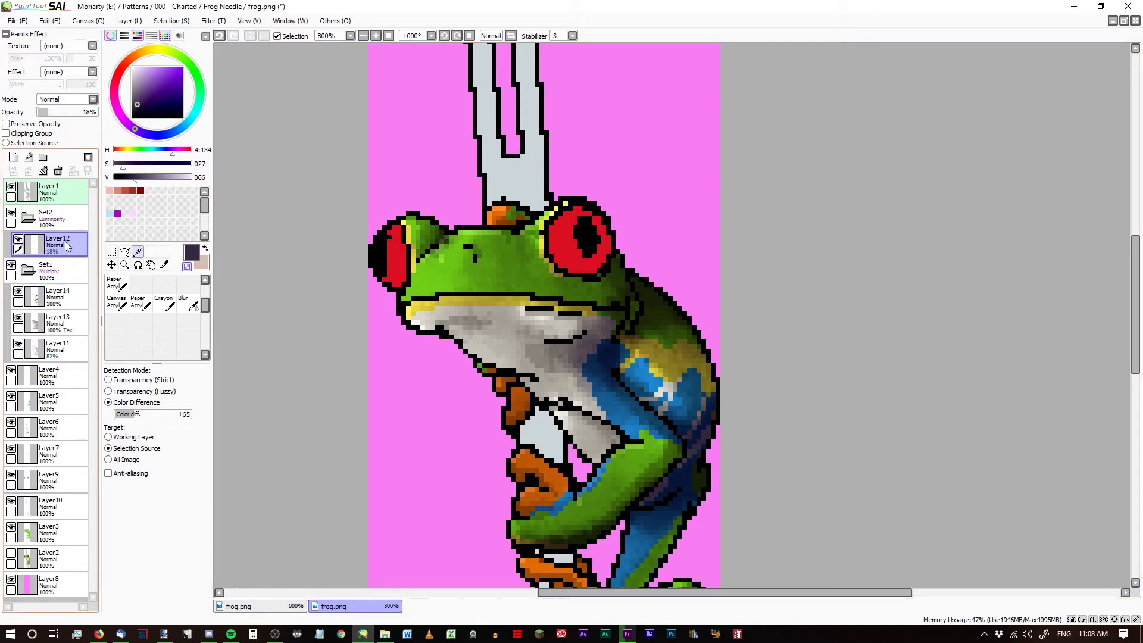
click(13, 156)
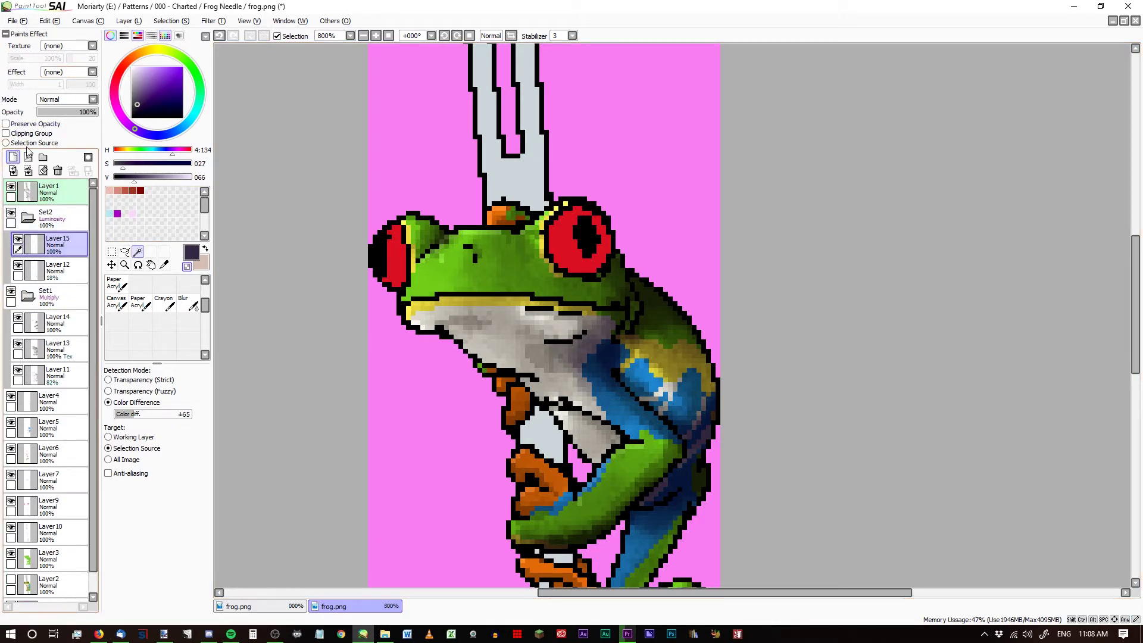
click(143, 51)
click(136, 79)
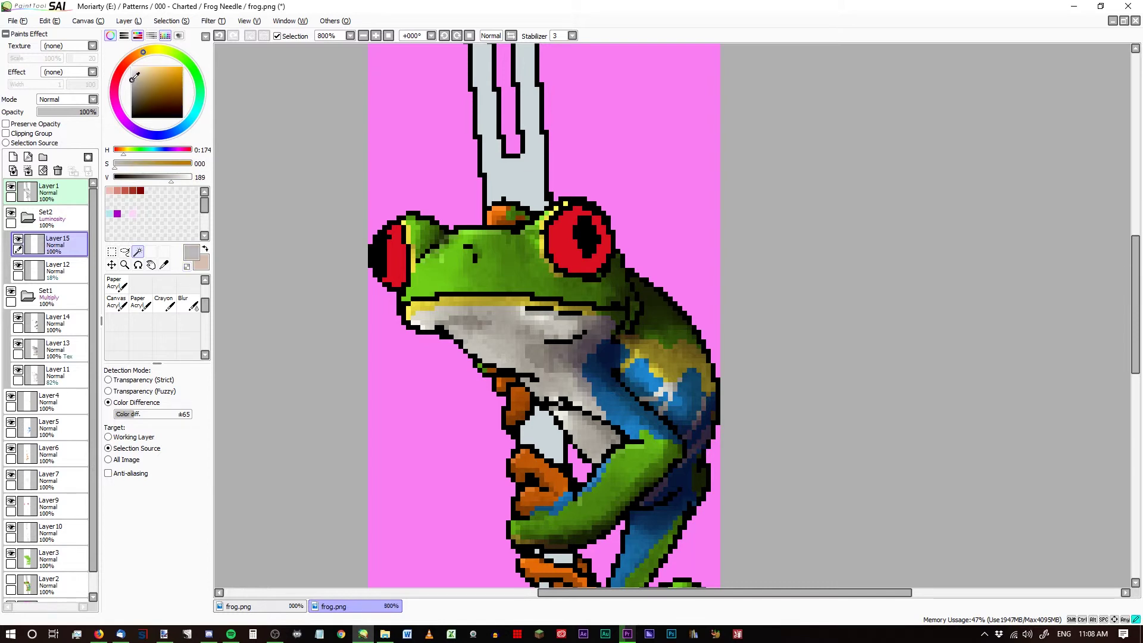
drag(138, 76, 137, 77)
Paint highlights on the front of the frog's snout and beside the far eye with the Canvas Acrylic brush at size 5.
click(116, 302)
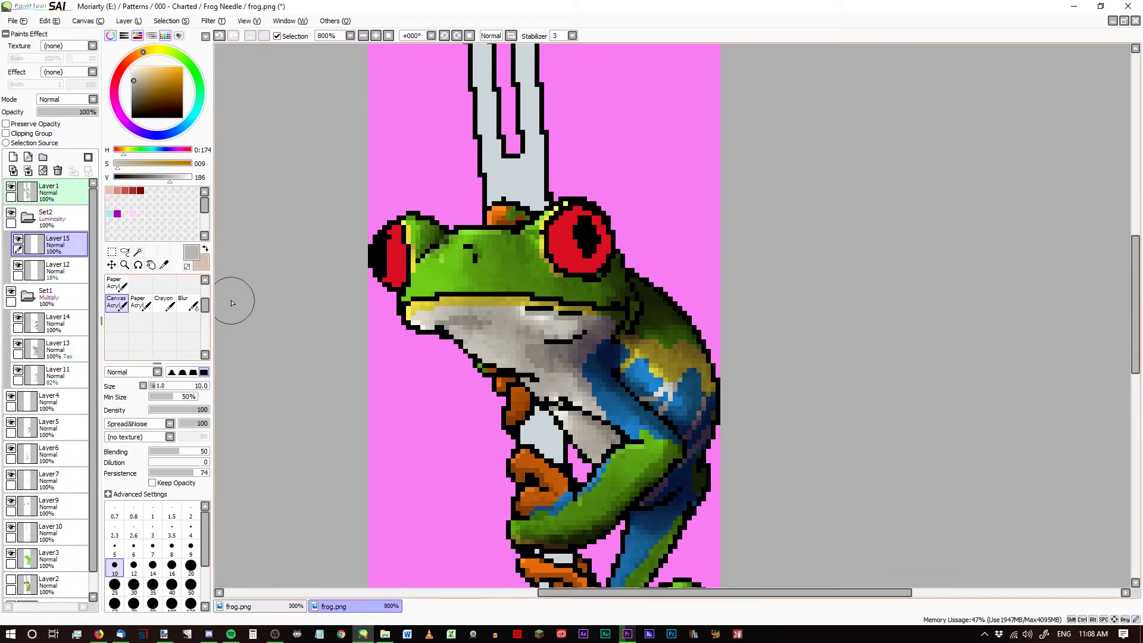
scroll(401, 275, up, 1)
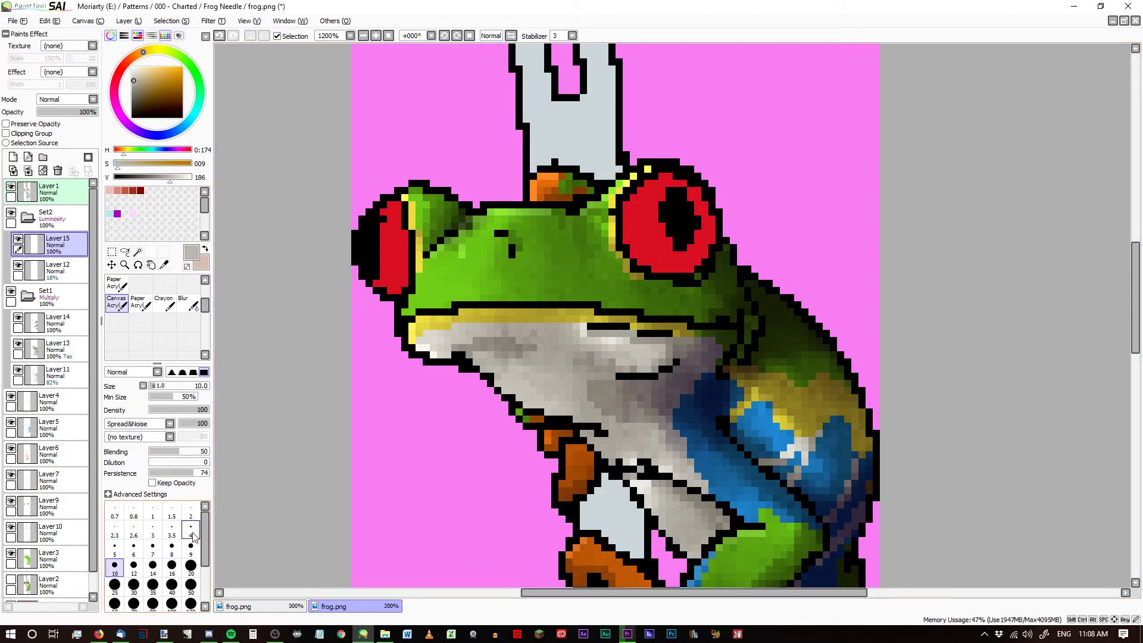
click(114, 547)
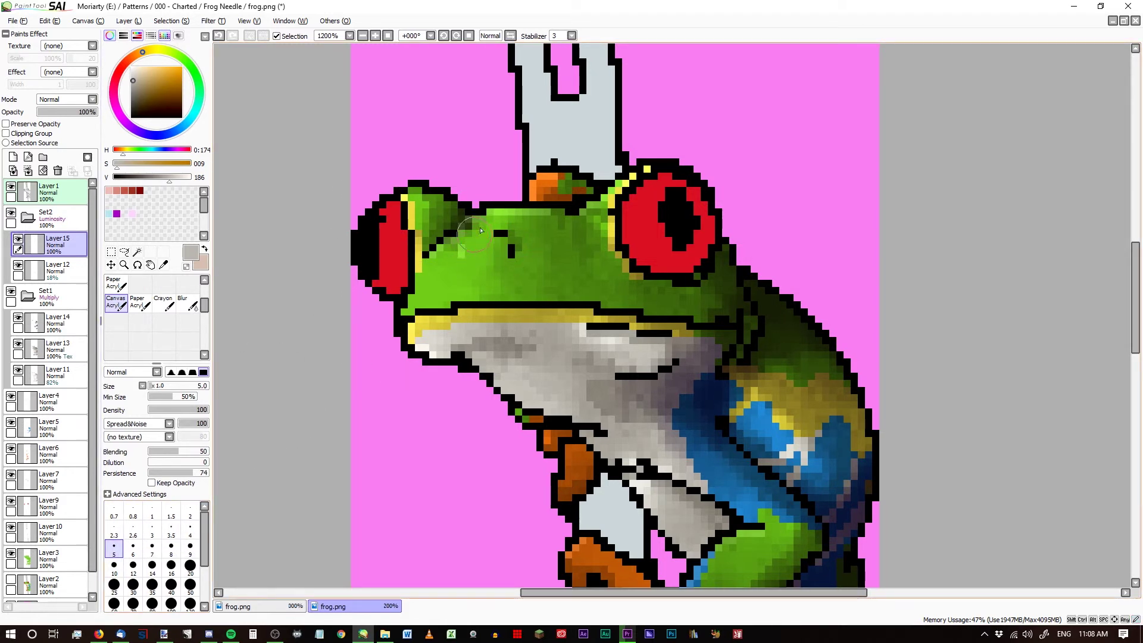
mouse_move(481, 230)
mouse_down()
mouse_move(417, 305)
mouse_move(491, 222)
mouse_move(464, 285)
mouse_move(500, 299)
mouse_up()
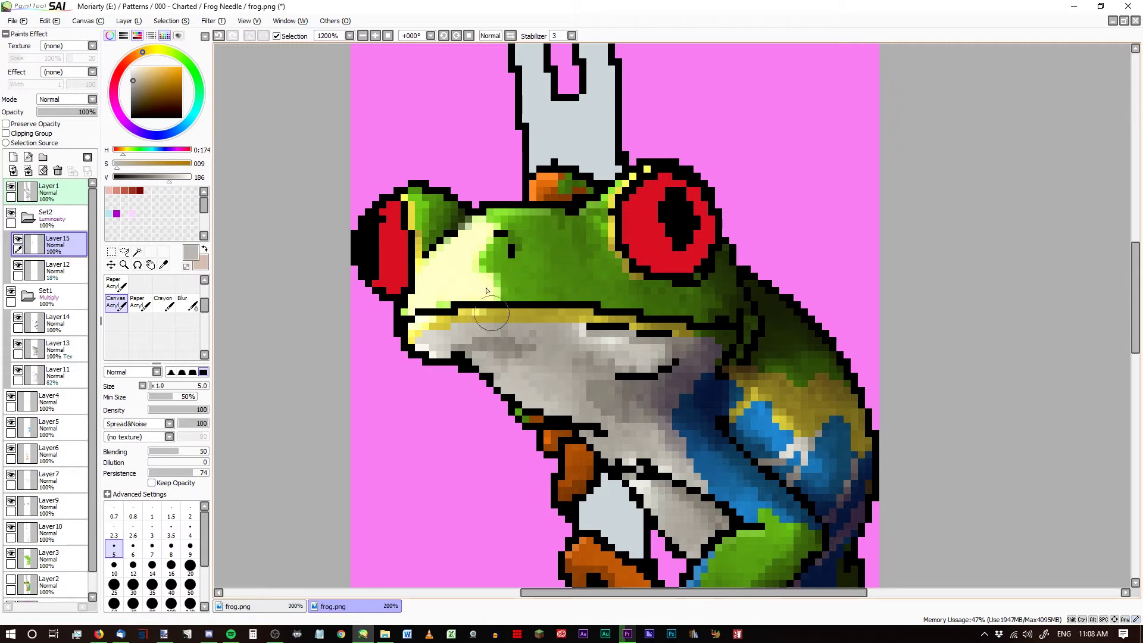
drag(405, 198, 416, 215)
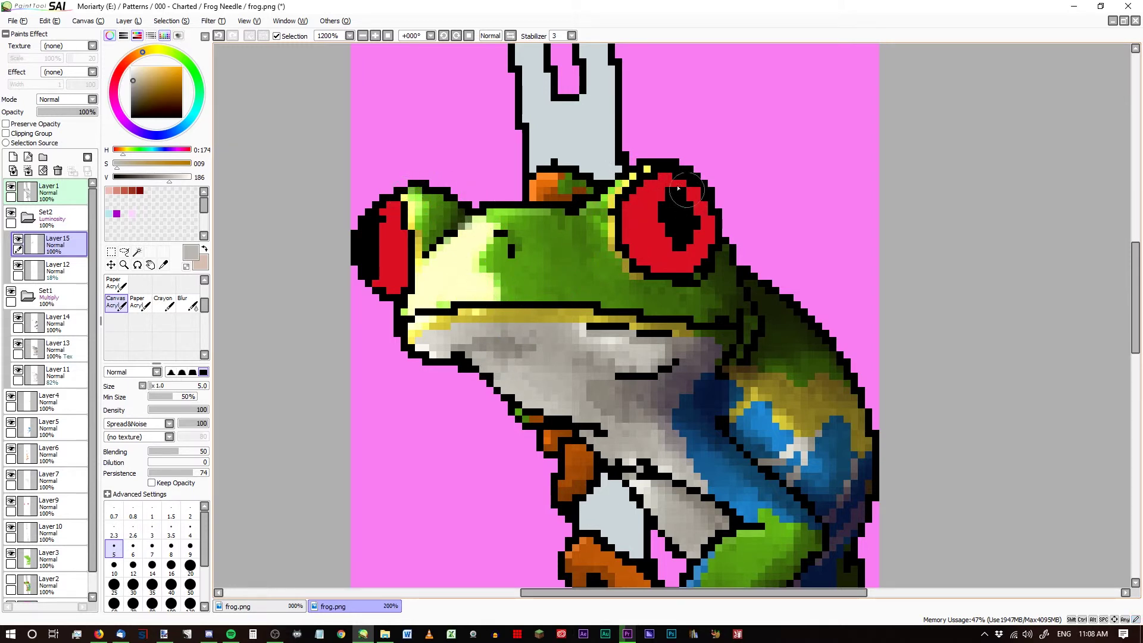
Paint highlights along the throat, the lower chest, the blue upper arm and the top of the green forearm.
scroll(588, 137, down, 1)
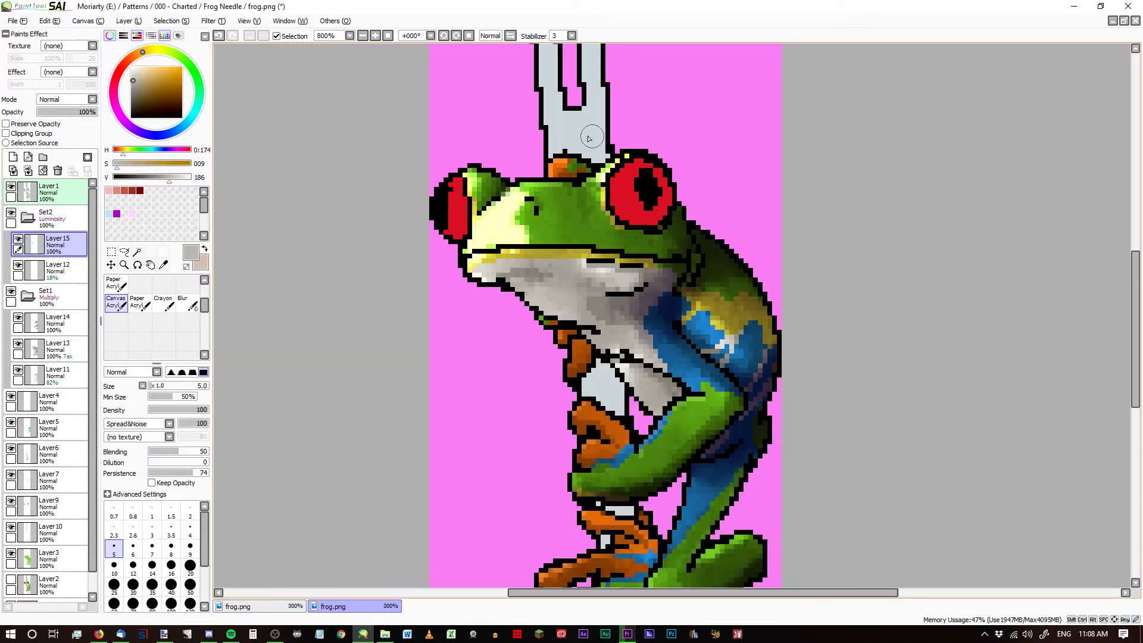
scroll(636, 300, down, 2)
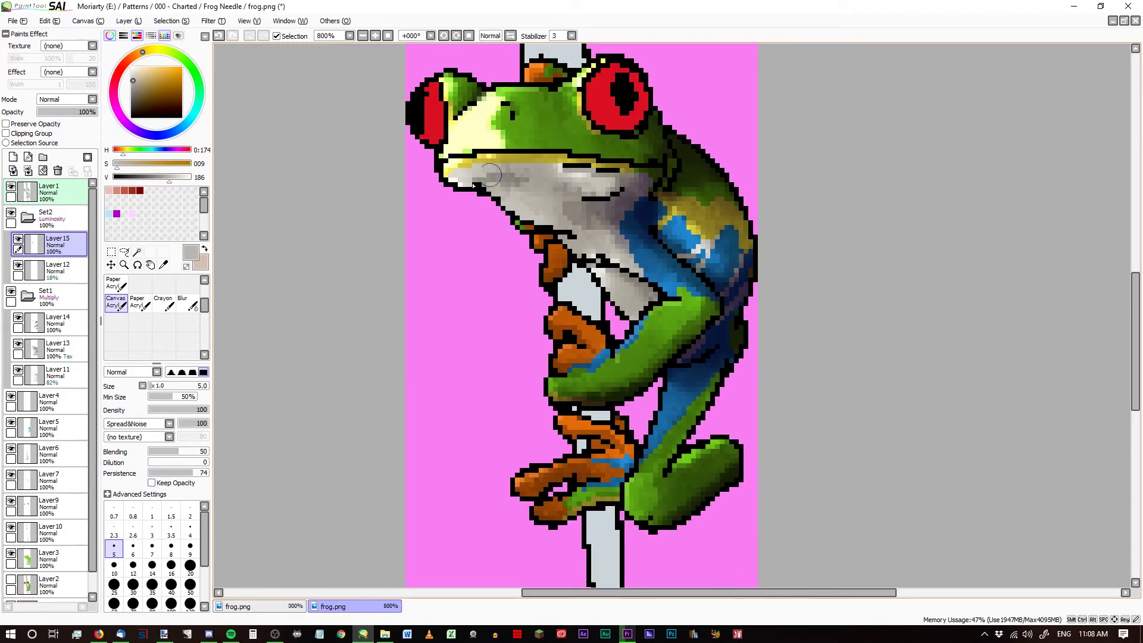
drag(503, 198, 568, 236)
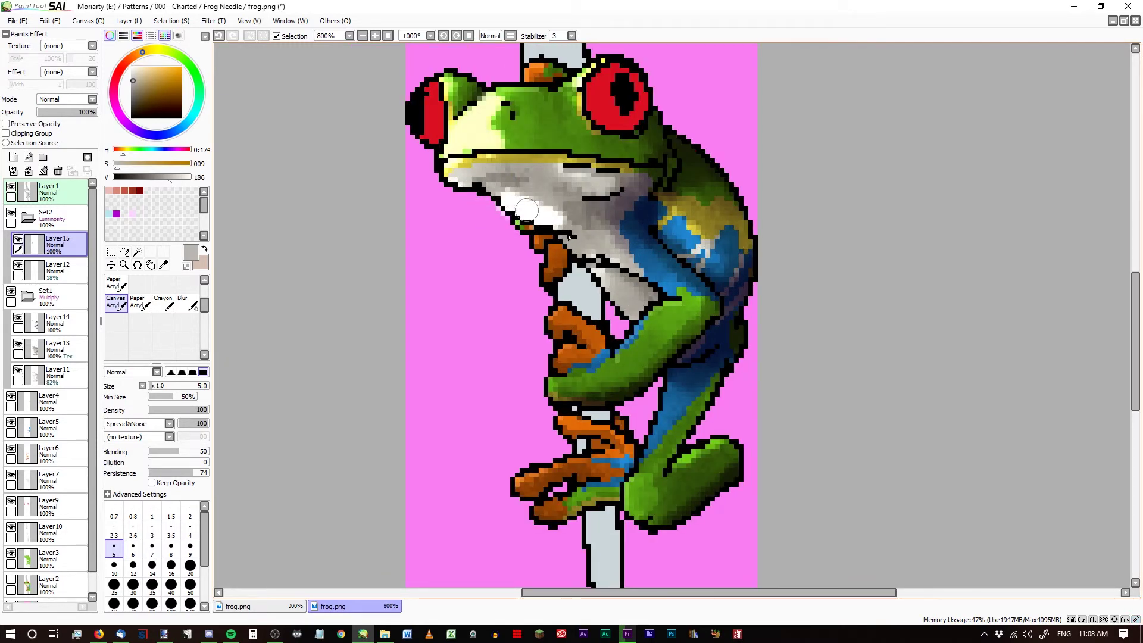
drag(598, 272, 629, 310)
drag(613, 254, 671, 289)
mouse_move(616, 356)
mouse_down()
mouse_move(681, 306)
mouse_move(658, 324)
mouse_up()
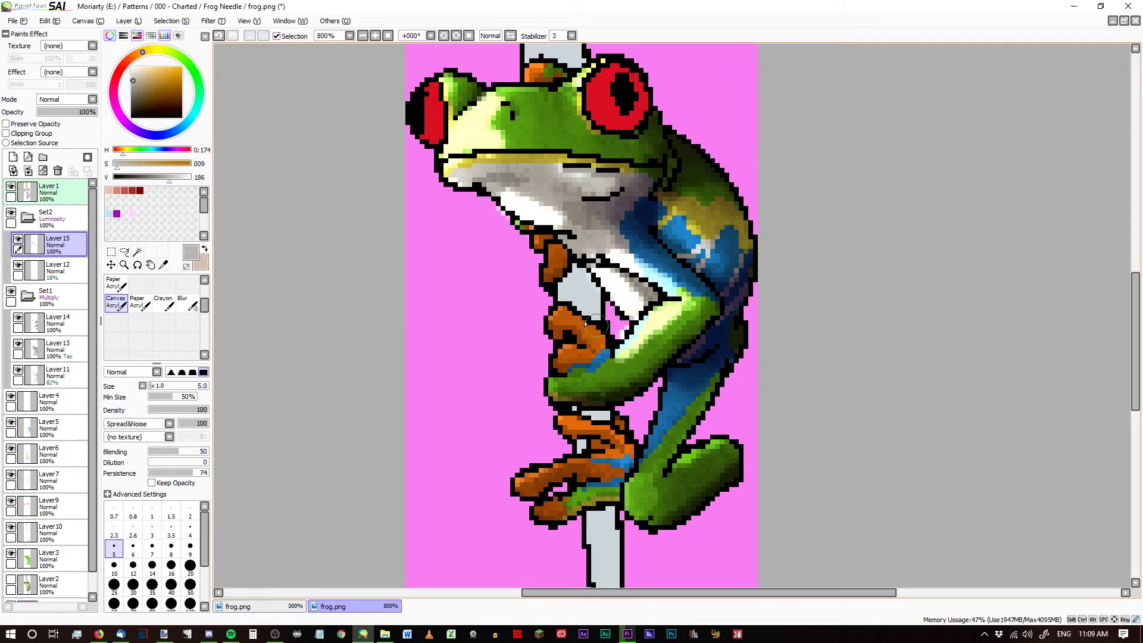
Paint highlights over the orange fingers of both hands and the upper orange toes of the hind foot.
mouse_move(558, 319)
mouse_down()
mouse_move(598, 340)
mouse_move(572, 357)
mouse_move(586, 357)
mouse_up()
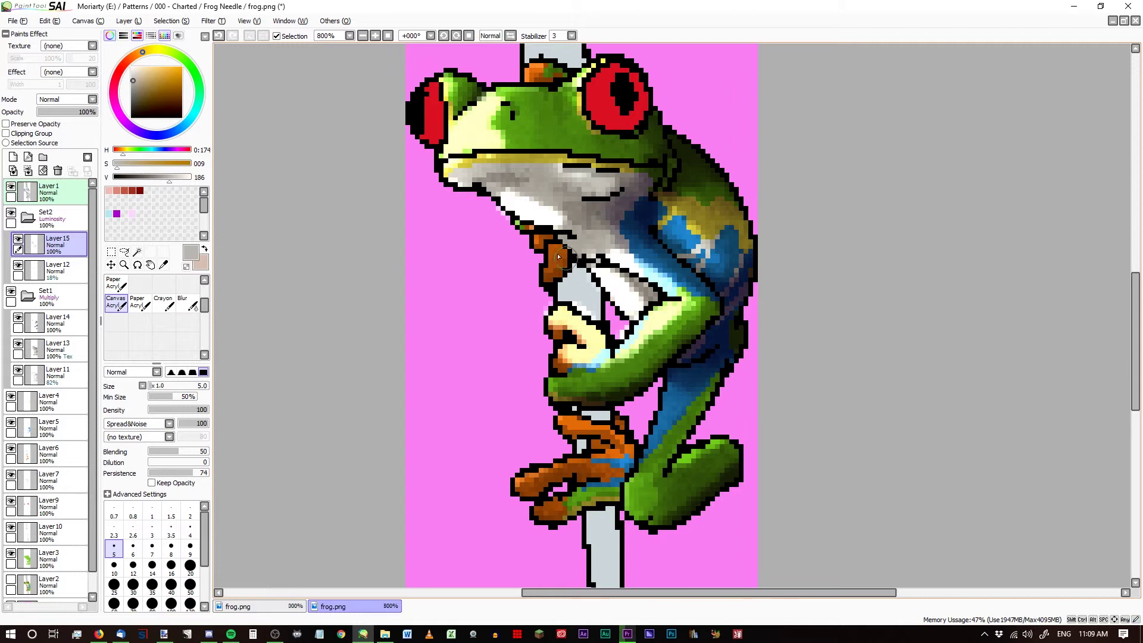
mouse_move(525, 227)
mouse_down()
mouse_move(547, 255)
mouse_move(544, 289)
mouse_up()
mouse_move(512, 475)
mouse_down()
mouse_move(595, 457)
mouse_move(603, 443)
mouse_move(555, 428)
mouse_move(565, 422)
mouse_move(613, 434)
mouse_up()
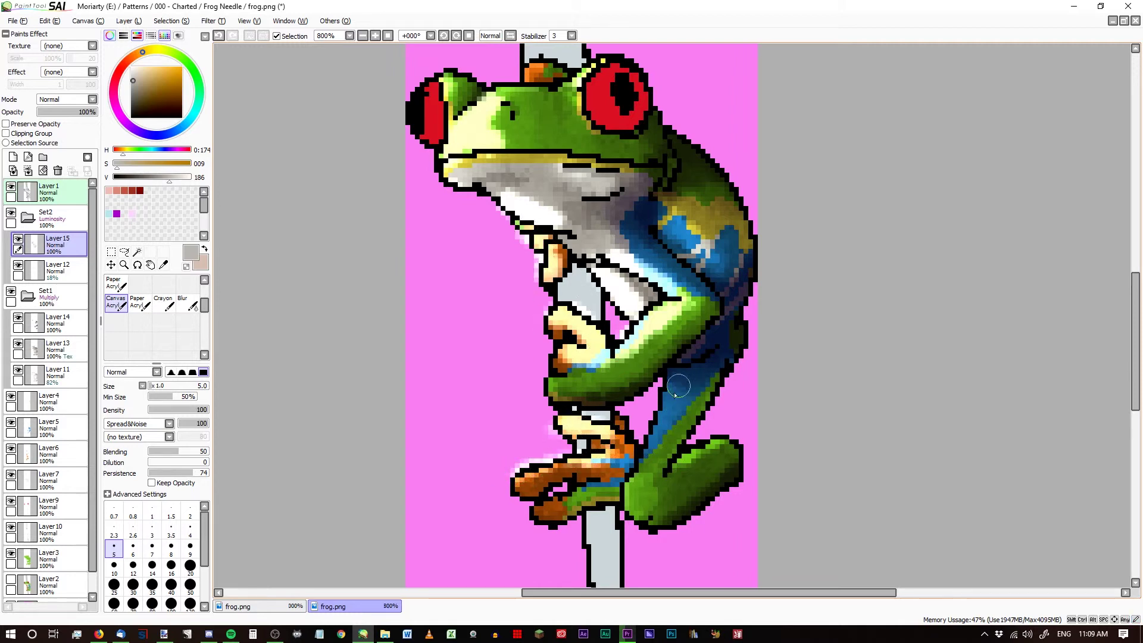
Paint highlights down the blue hind leg, on the heel and top of the green foot, and along the lowest toe.
mouse_move(675, 393)
mouse_down()
mouse_move(634, 465)
mouse_move(632, 512)
mouse_move(625, 489)
mouse_up()
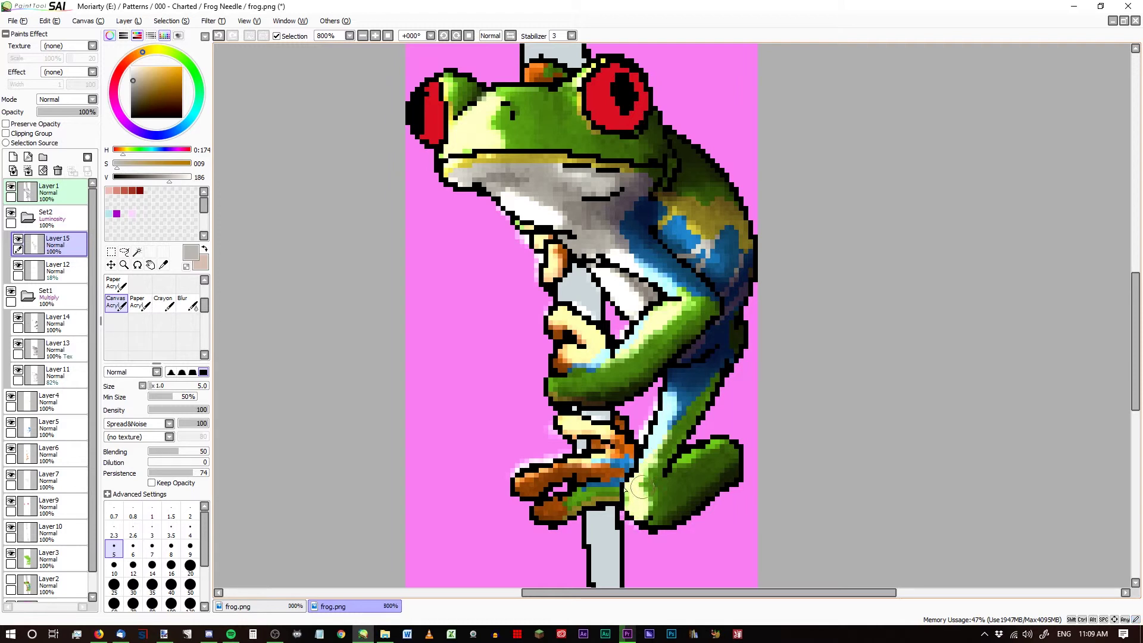
drag(746, 427, 662, 462)
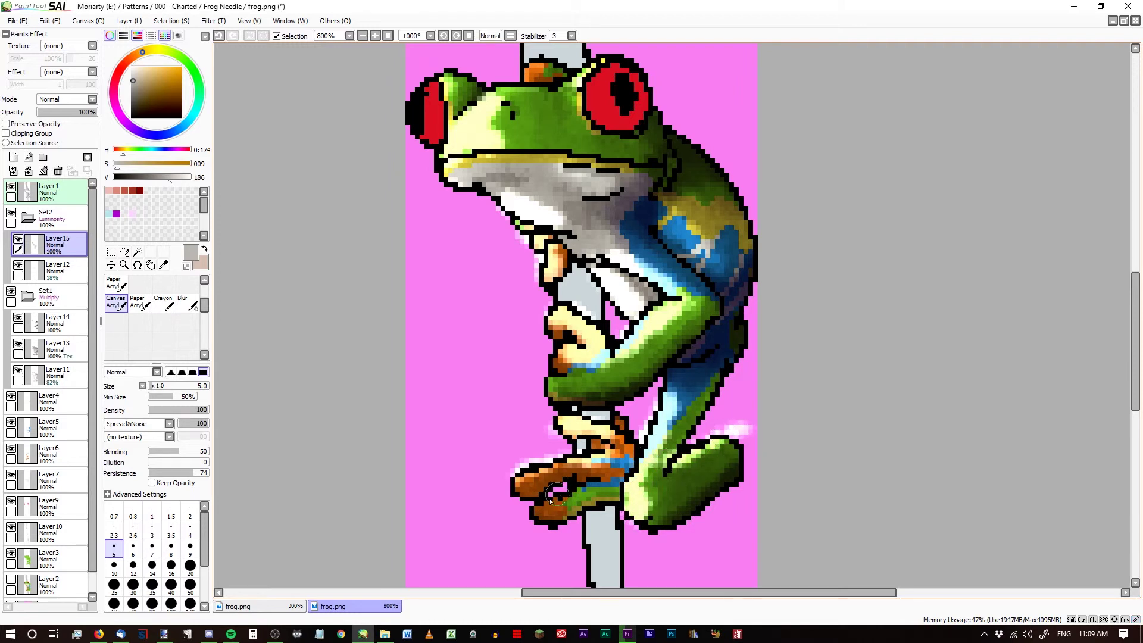
drag(555, 495, 598, 494)
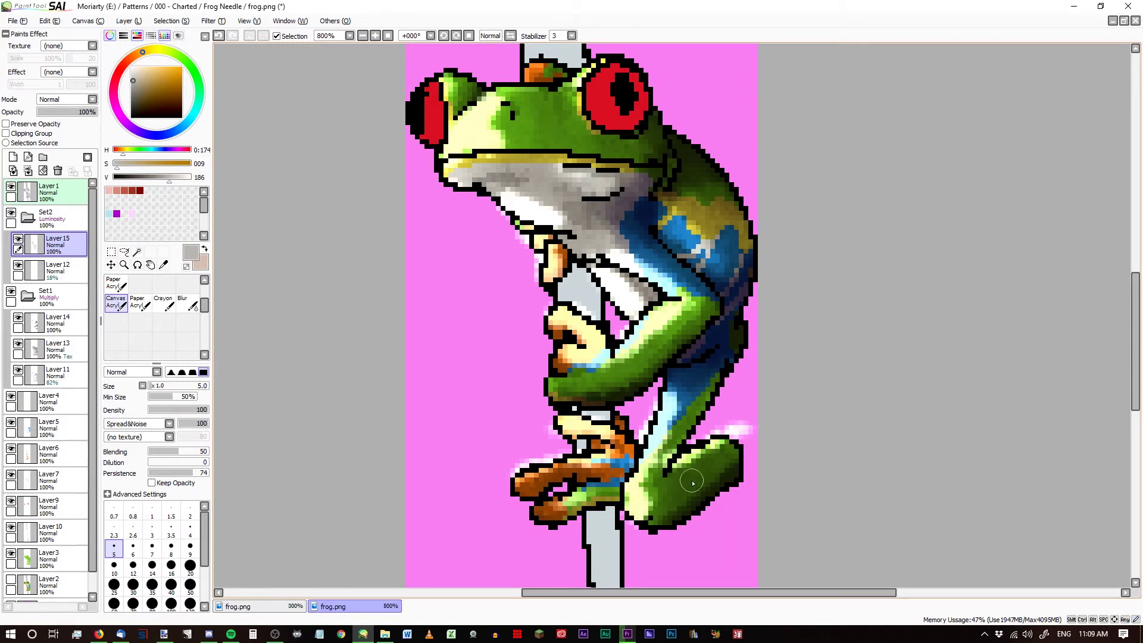
scroll(693, 484, down, 3)
scroll(653, 295, up, 1)
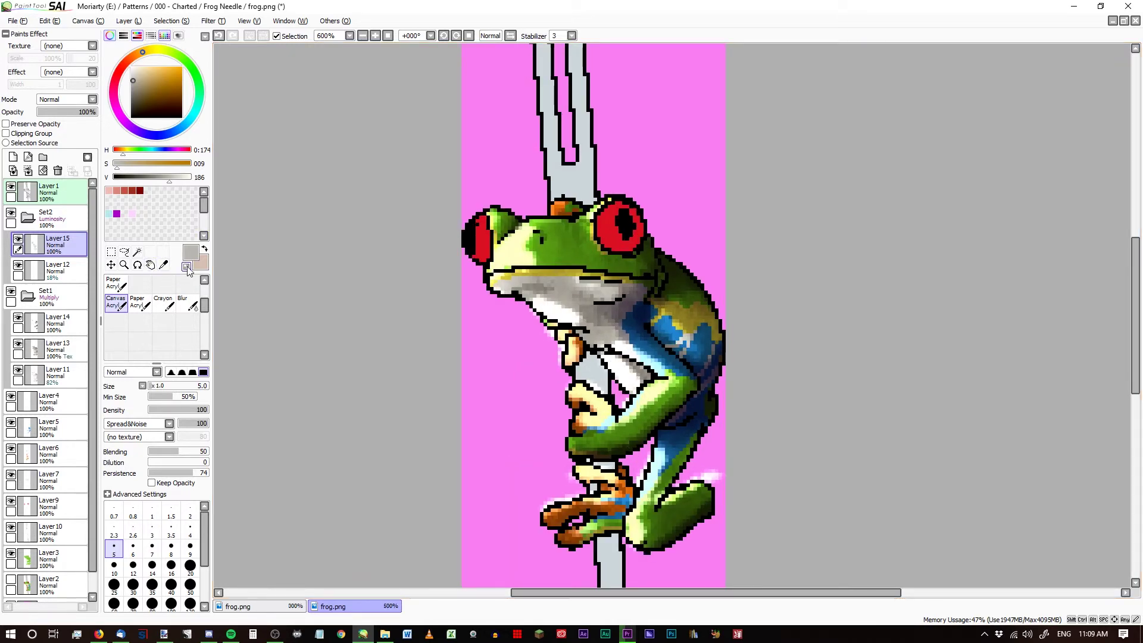
Fade the inner edge of the snout highlight with the transparent brush at size 10 and set Layer15's opacity to 32%.
scroll(505, 191, up, 3)
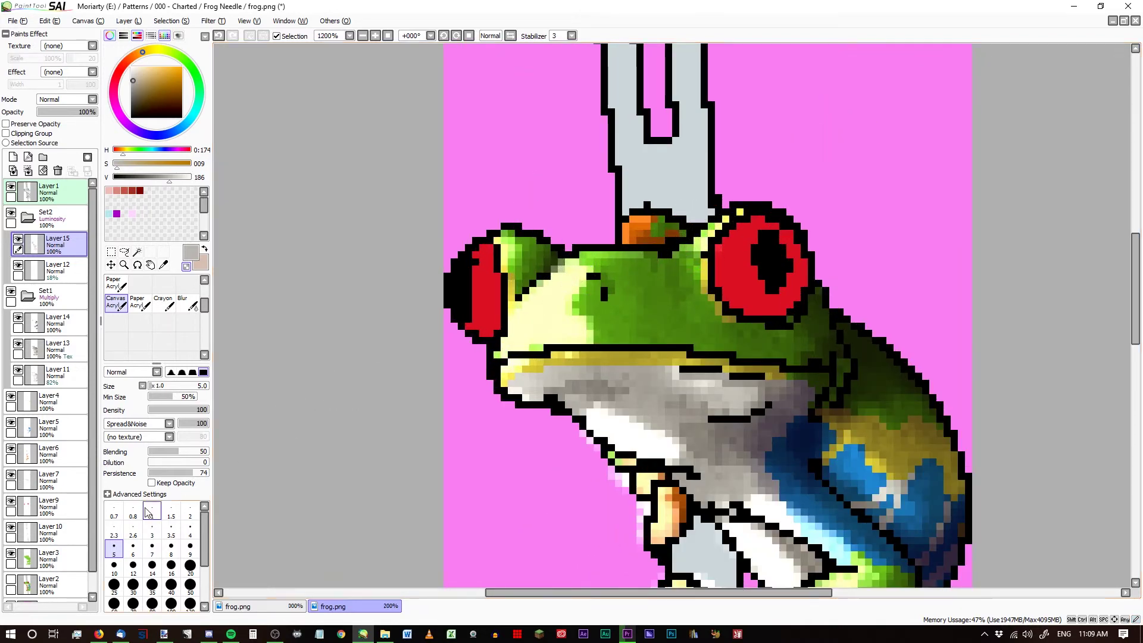
click(114, 566)
mouse_move(581, 289)
mouse_down()
mouse_move(596, 313)
mouse_move(586, 322)
mouse_move(556, 309)
mouse_move(574, 296)
mouse_move(589, 331)
mouse_move(620, 335)
mouse_move(575, 293)
mouse_move(585, 299)
mouse_move(554, 313)
mouse_move(561, 291)
mouse_move(557, 305)
mouse_move(594, 324)
mouse_up()
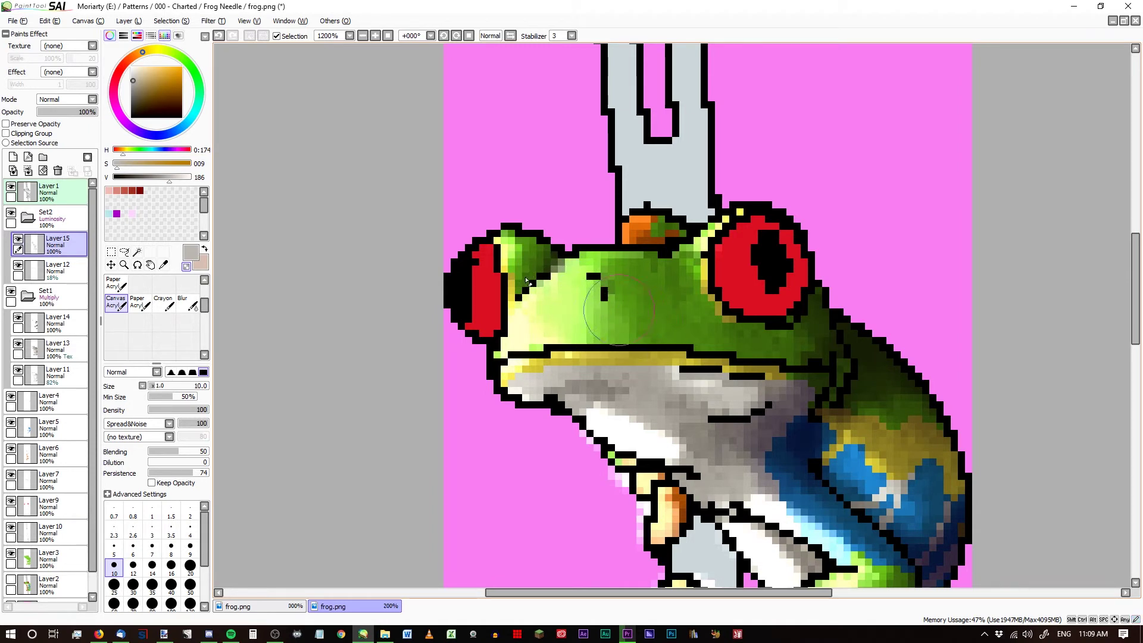
mouse_move(67, 114)
mouse_down()
mouse_move(48, 116)
mouse_move(60, 124)
mouse_up()
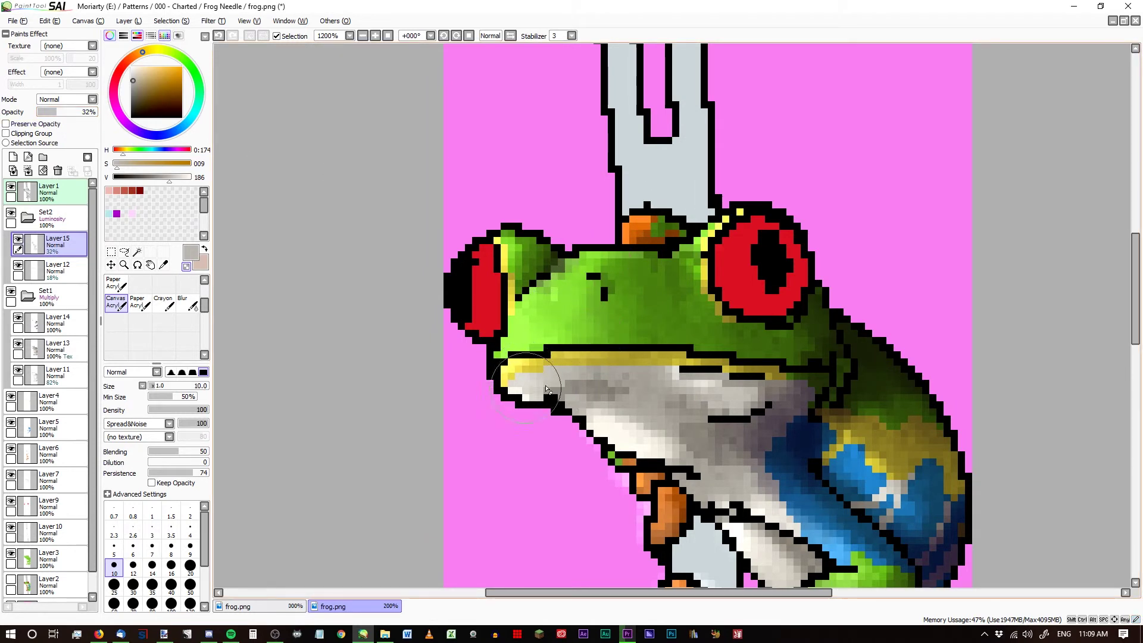
Soften the highlight edges on the chest, the blue upper arm and the green forearm with the transparent brush.
mouse_move(680, 431)
mouse_down()
mouse_move(623, 408)
mouse_move(711, 435)
mouse_up()
scroll(697, 421, down, 3)
scroll(559, 132, down, 2)
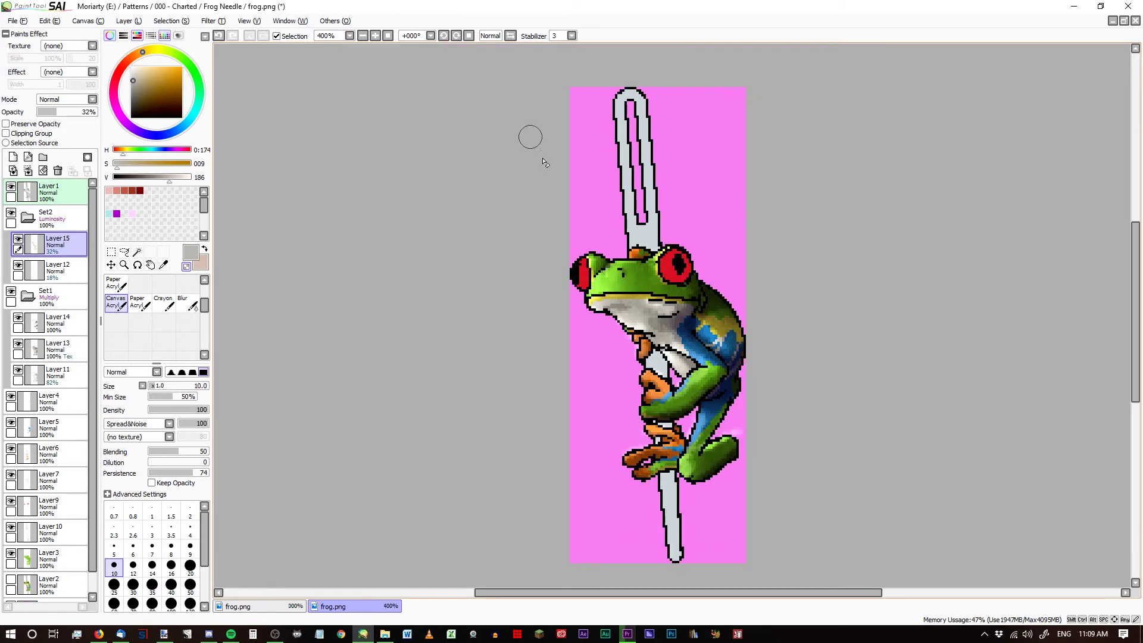
scroll(752, 419, up, 1)
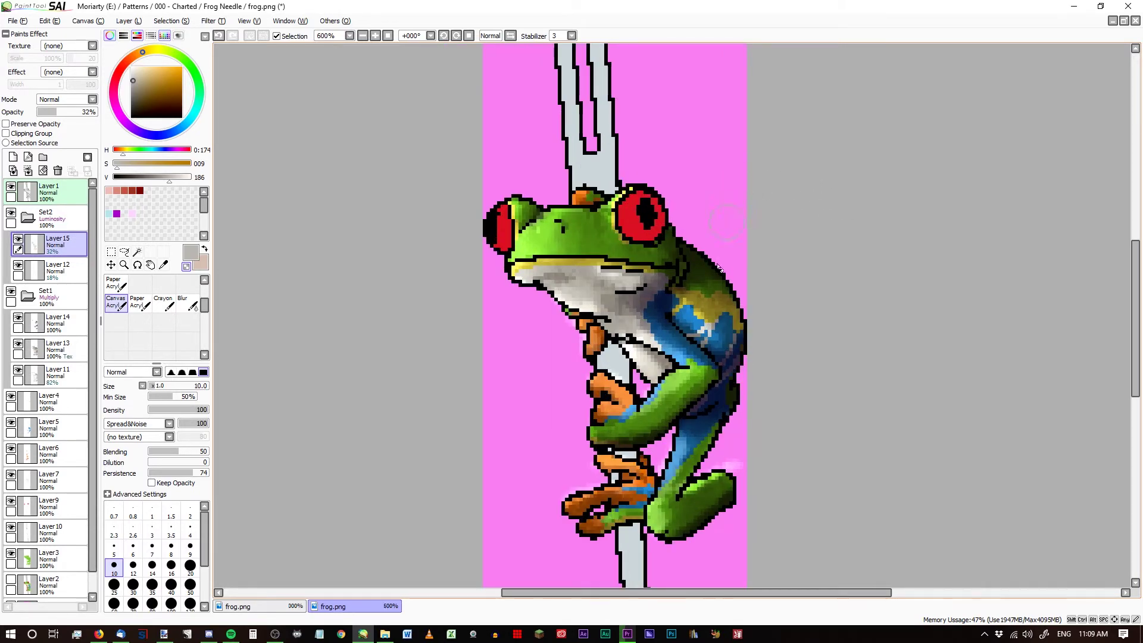
drag(647, 326, 693, 364)
drag(624, 321, 654, 353)
mouse_move(704, 395)
mouse_down()
mouse_move(682, 389)
mouse_move(649, 419)
mouse_up()
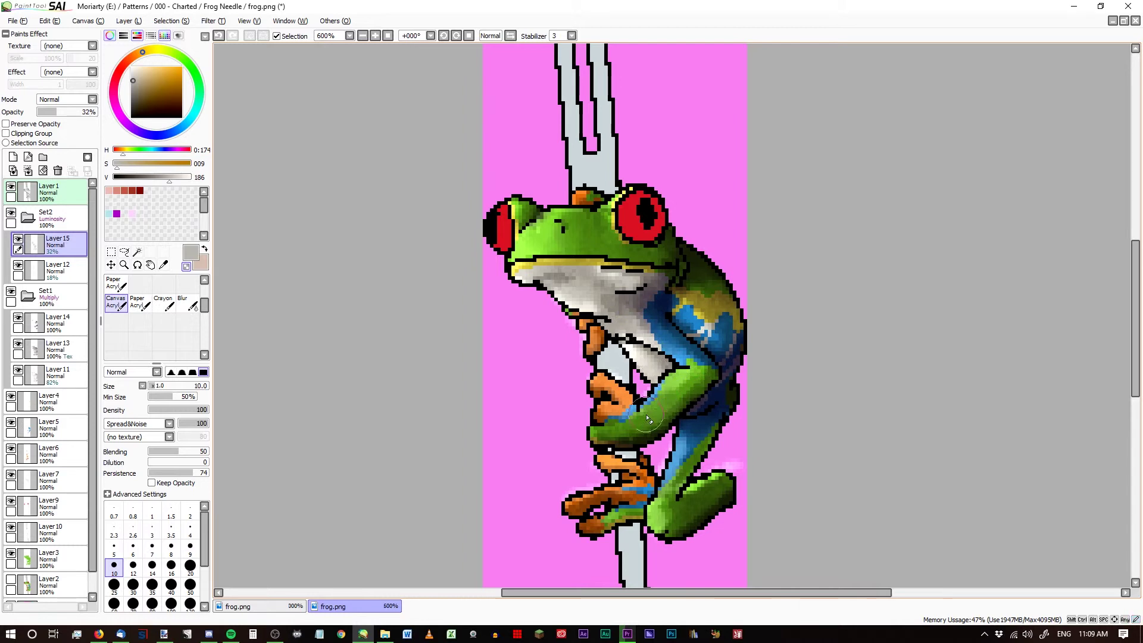
Soften the highlights on the green hind foot, the orange fingers and the upper toes with the transparent brush.
drag(644, 522, 671, 548)
mouse_move(713, 507)
mouse_down()
mouse_move(697, 494)
mouse_move(685, 503)
mouse_up()
mouse_move(588, 400)
mouse_down()
mouse_move(610, 393)
mouse_move(619, 412)
mouse_up()
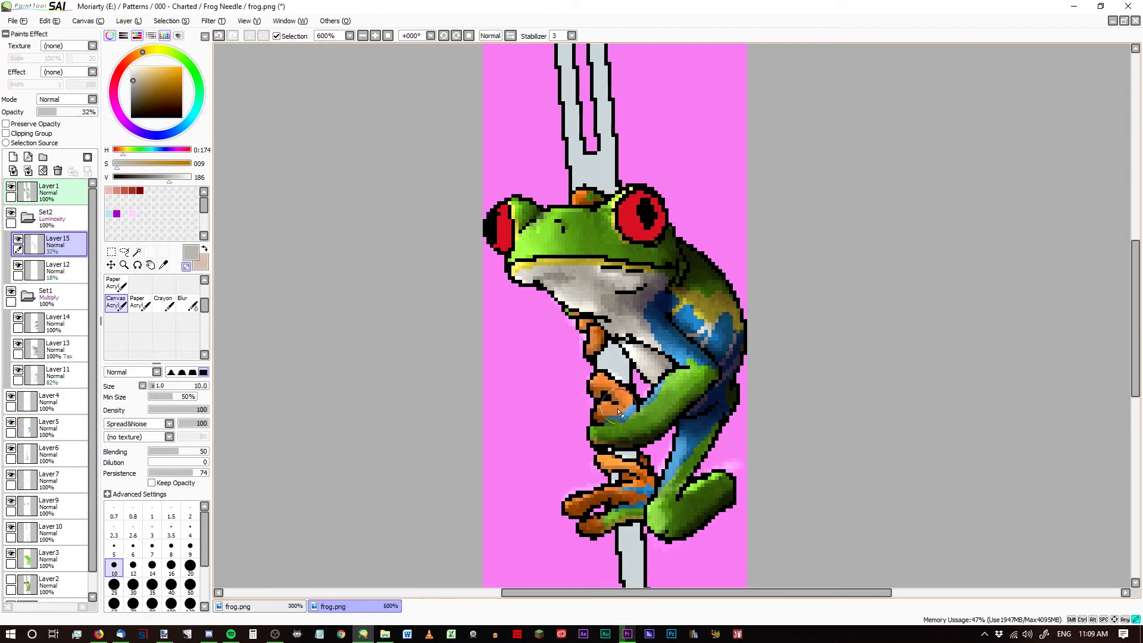
mouse_move(639, 476)
mouse_down()
mouse_move(618, 462)
mouse_move(613, 476)
mouse_move(632, 476)
mouse_move(629, 461)
mouse_up()
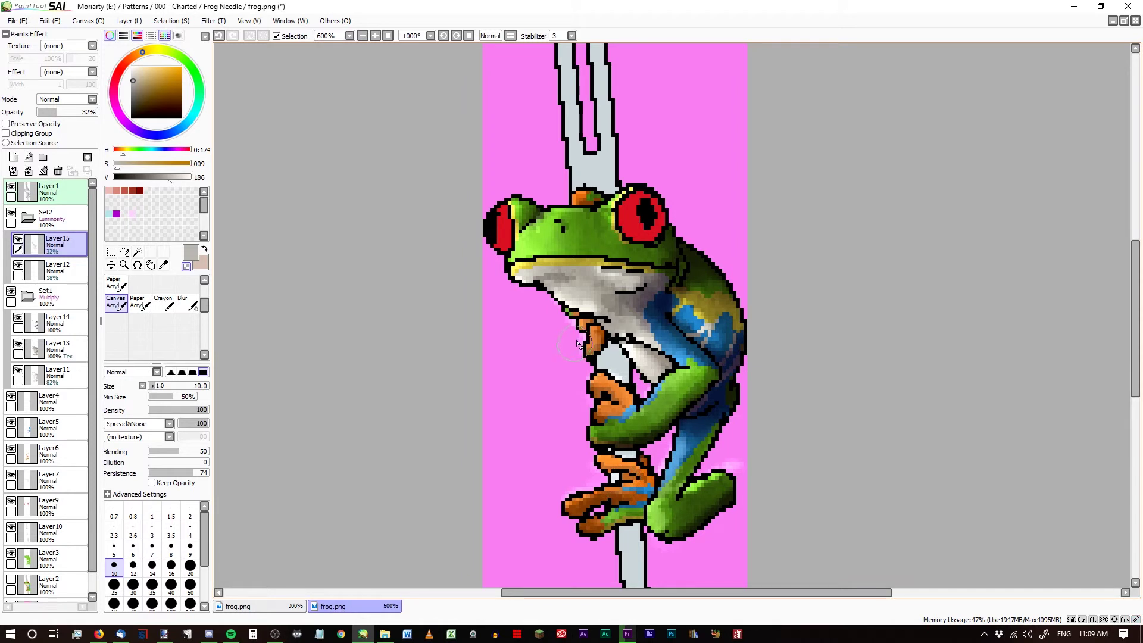
mouse_move(577, 341)
mouse_down()
mouse_move(578, 332)
mouse_move(586, 349)
mouse_up()
scroll(511, 219, down, 1)
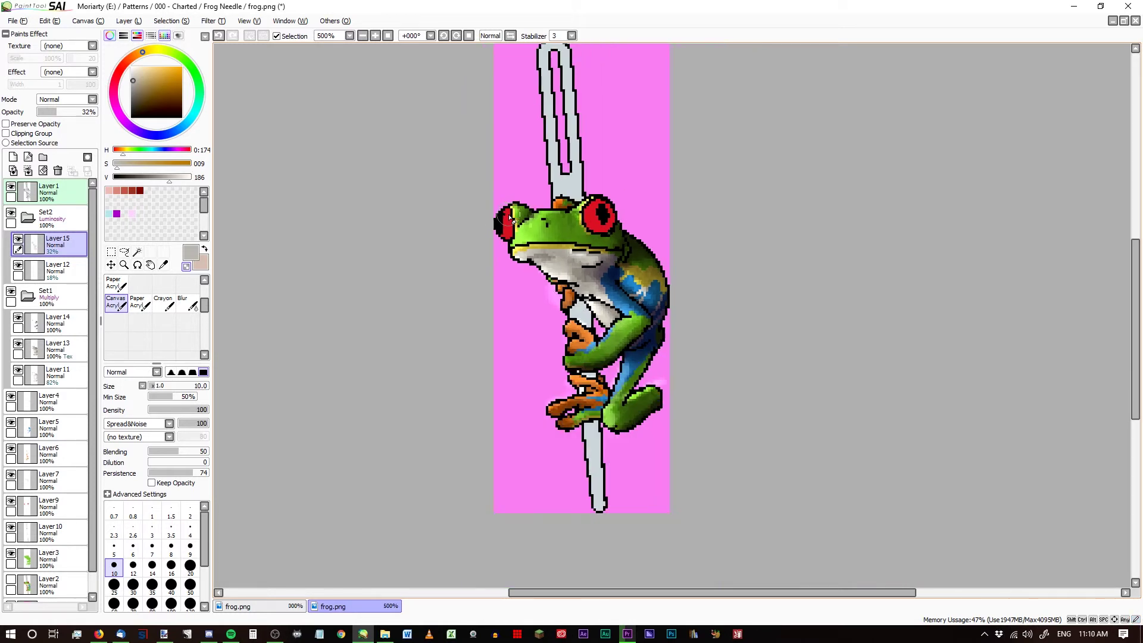
Select the background around the frog's body, limbs and toes and the lower pole areas with the Magic Wand.
scroll(591, 298, up, 2)
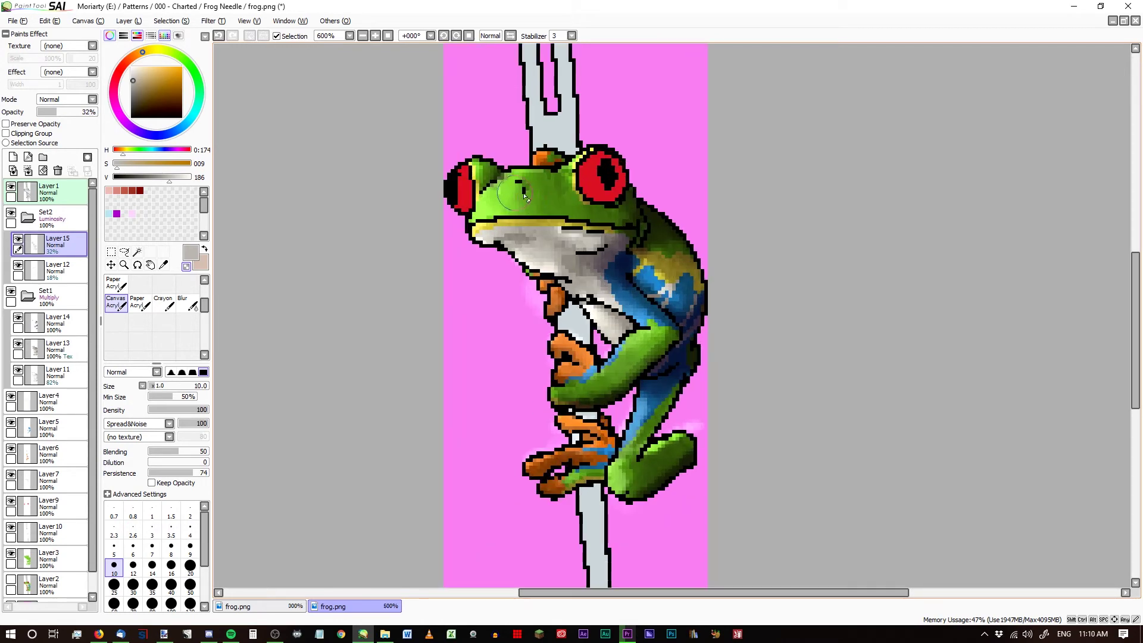
scroll(525, 196, up, 1)
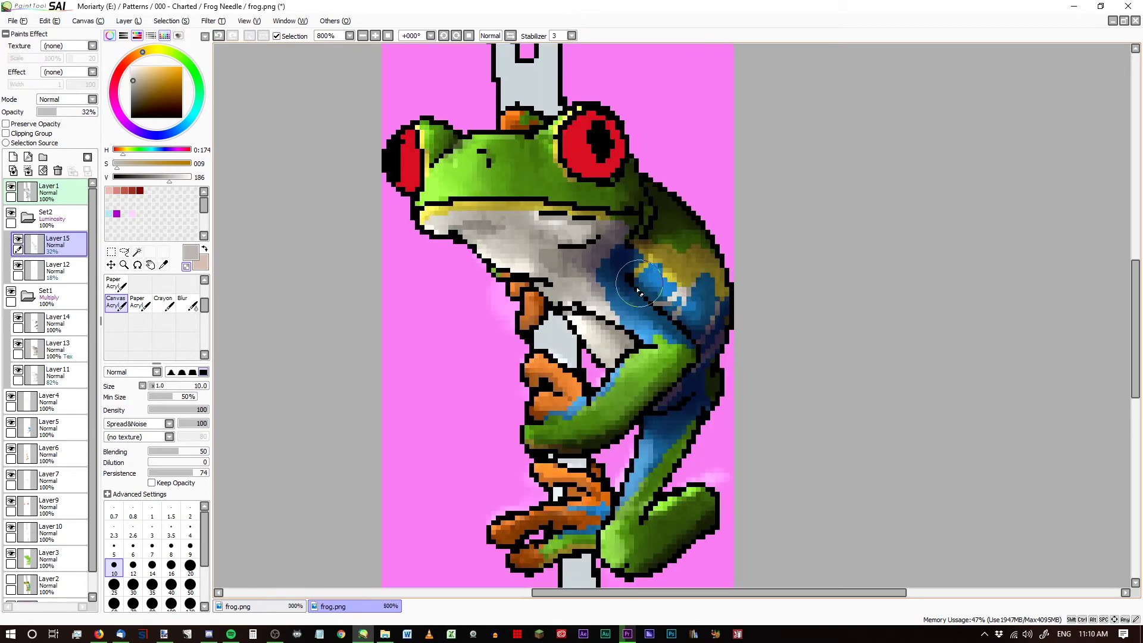
click(136, 251)
click(452, 306)
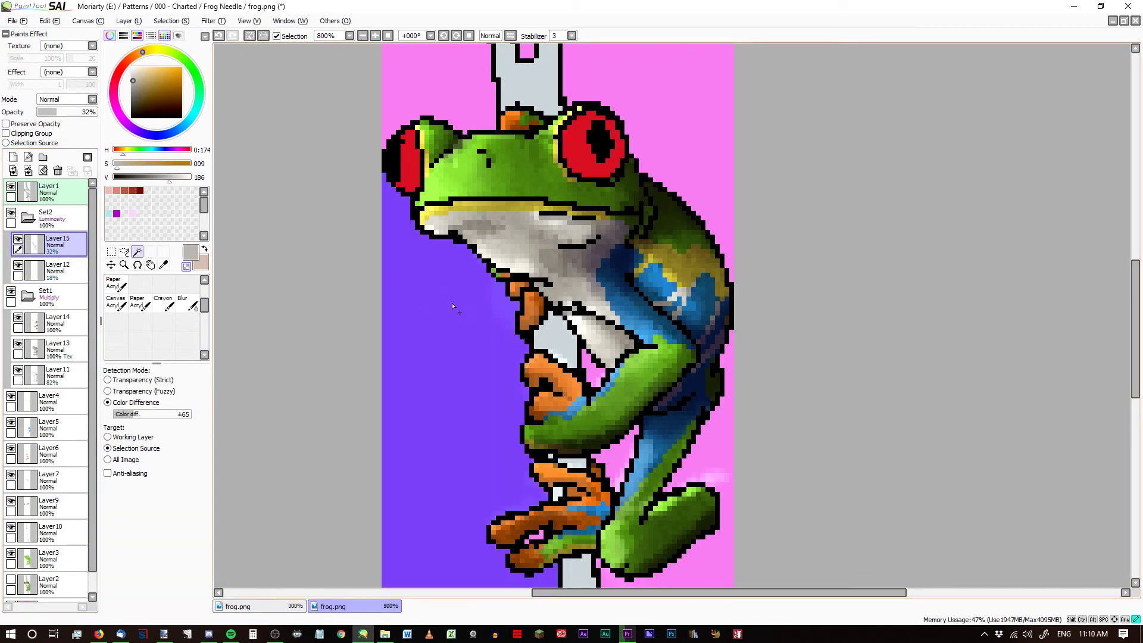
click(569, 326)
click(605, 374)
click(717, 467)
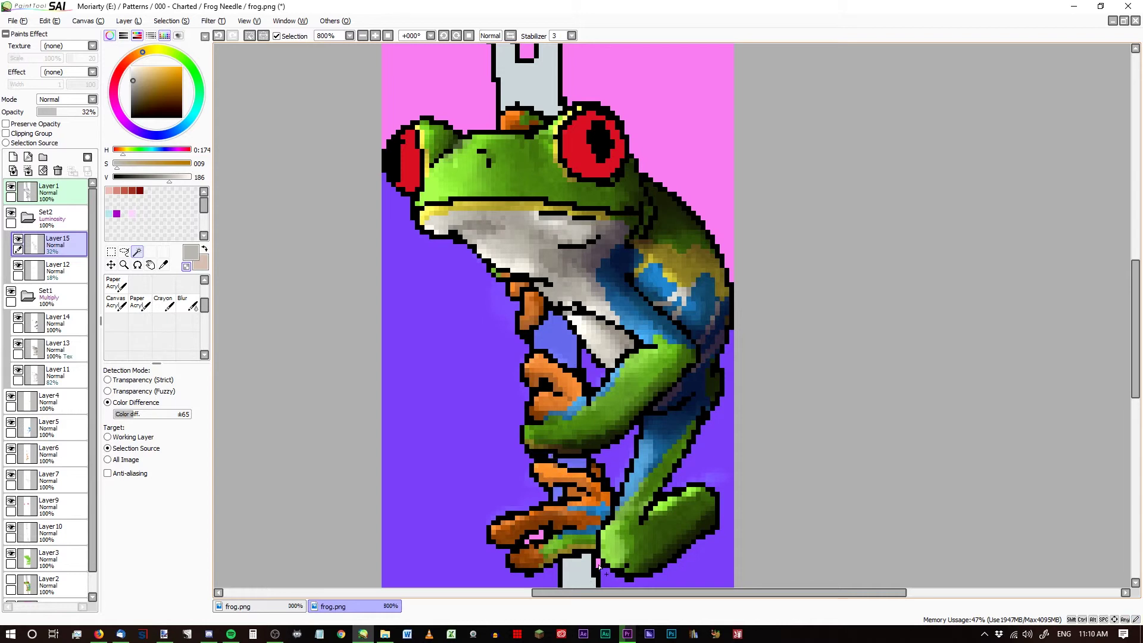
click(581, 573)
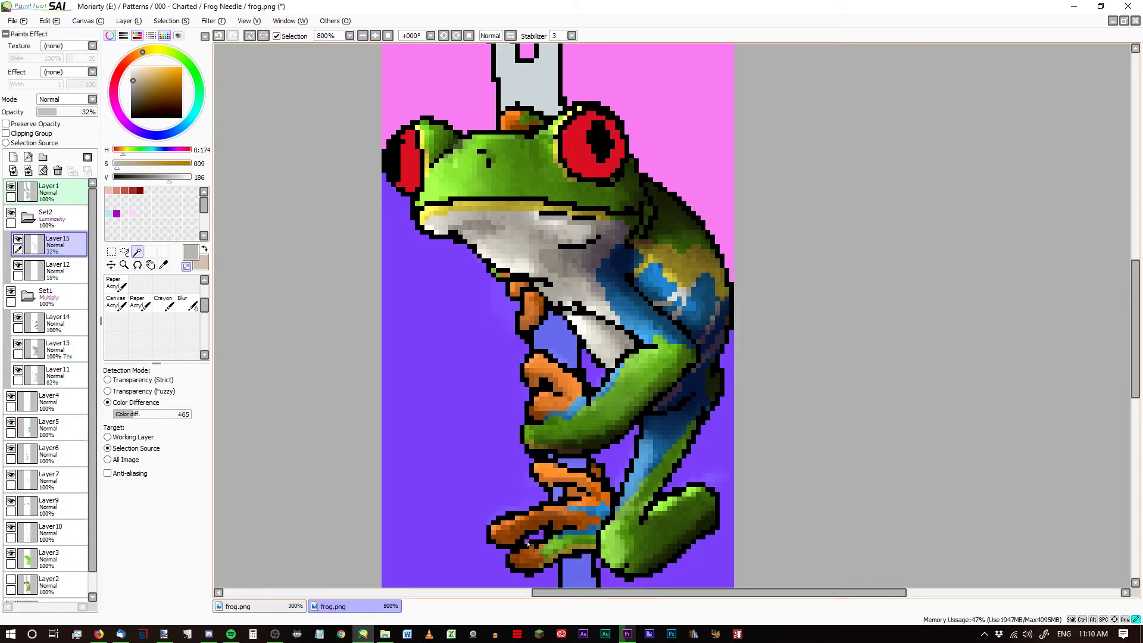
Add both red eyes and the upper background and pole to the selection, clear Layer15's highlights there and deselect.
click(409, 157)
click(577, 152)
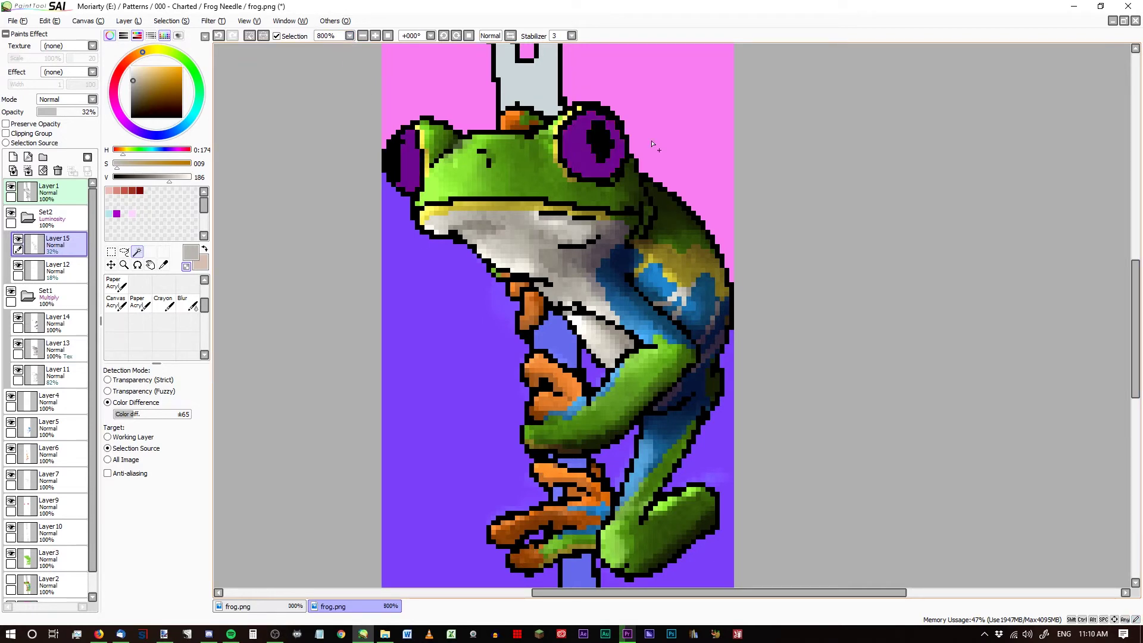
click(652, 143)
click(529, 89)
click(441, 78)
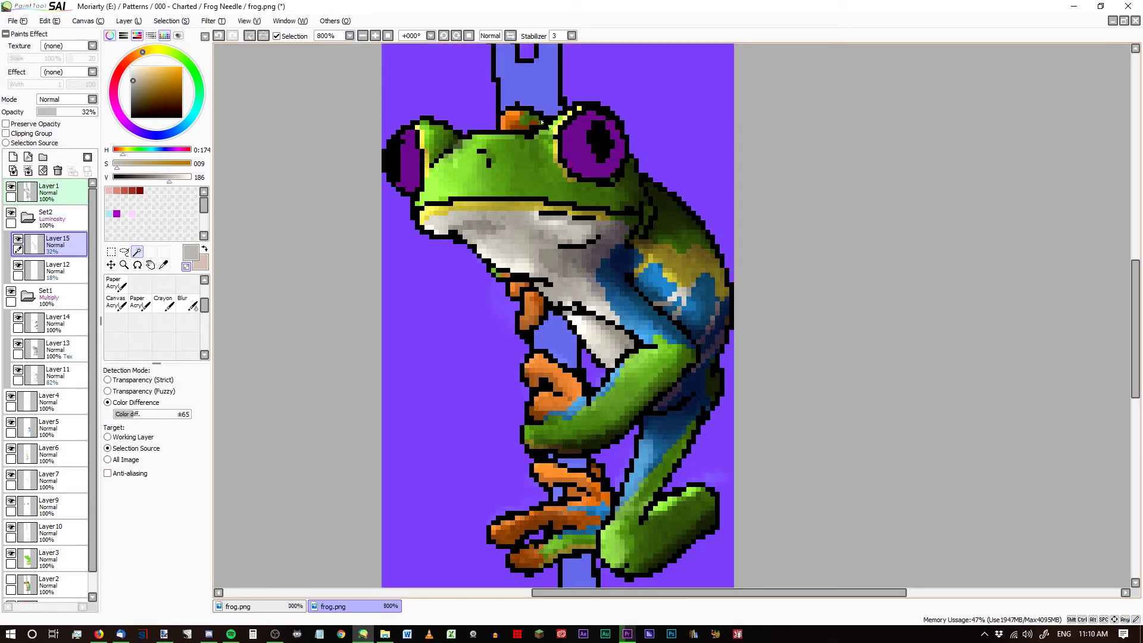
scroll(542, 122, down, 5)
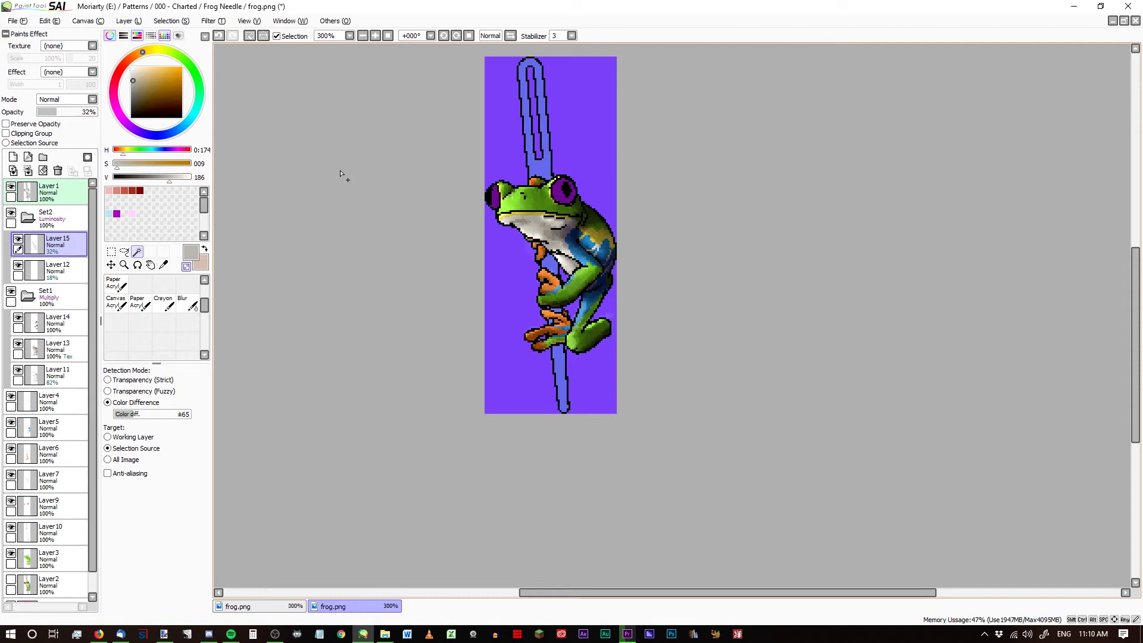
scroll(498, 174, up, 2)
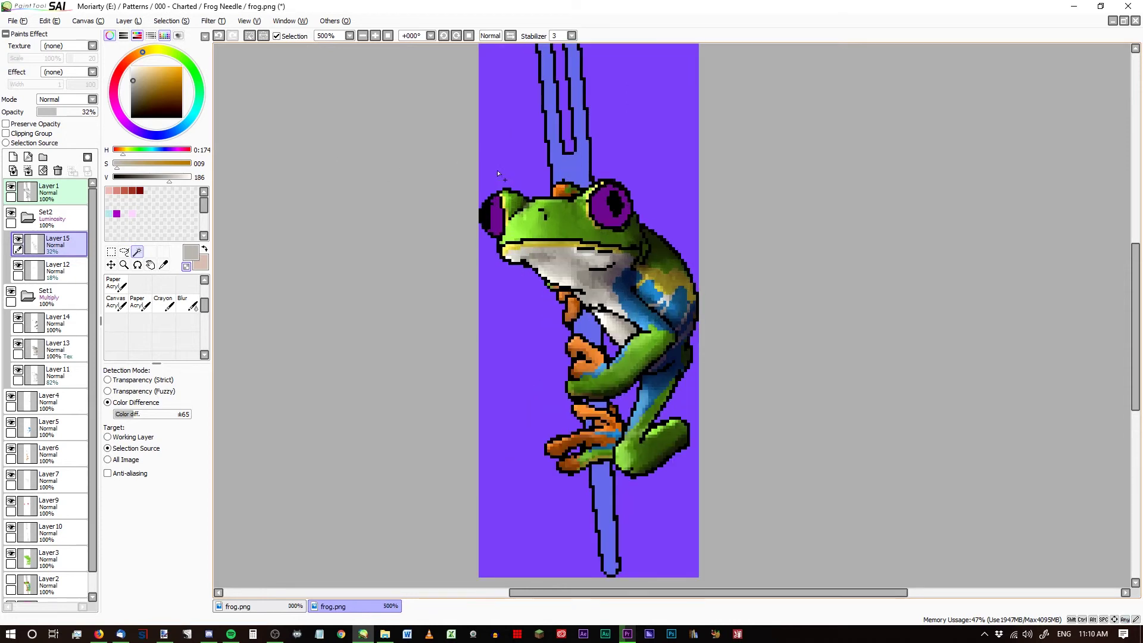
click(250, 36)
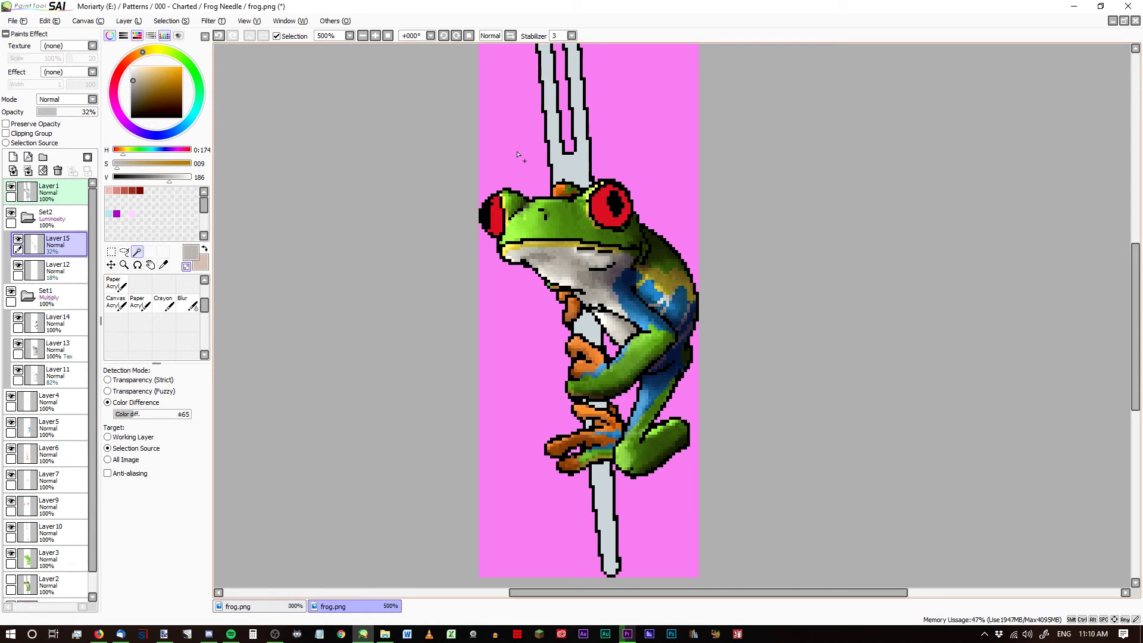
Add a new layer above Layer15 in the Luminosity set and choose the Canvas Acrylic brush for the eyes.
scroll(571, 201, down, 4)
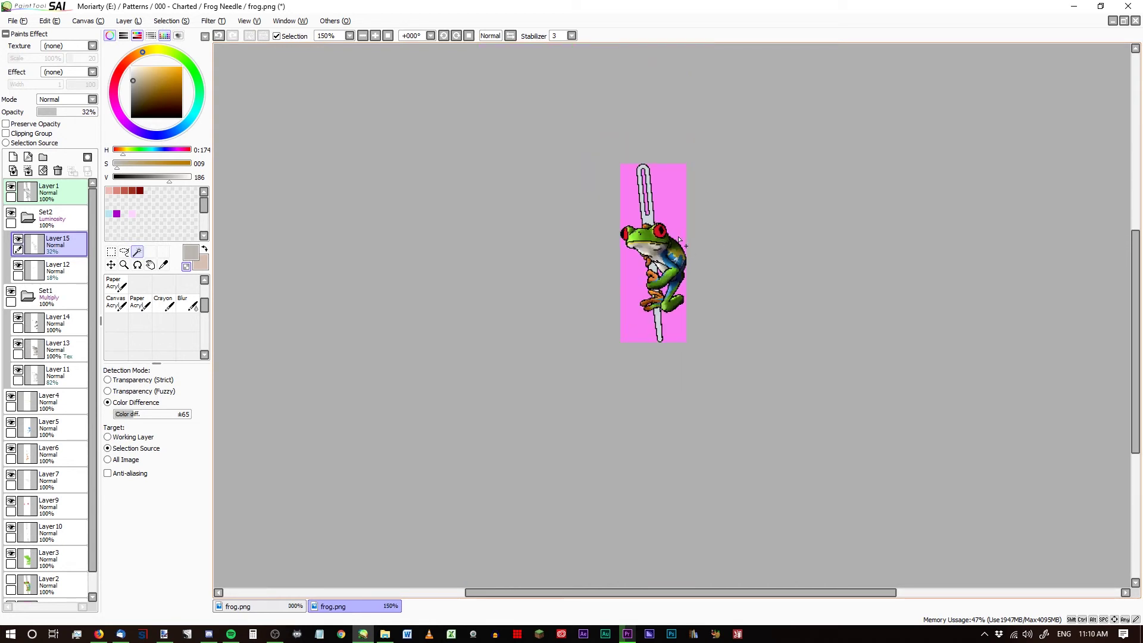
scroll(679, 240, up, 6)
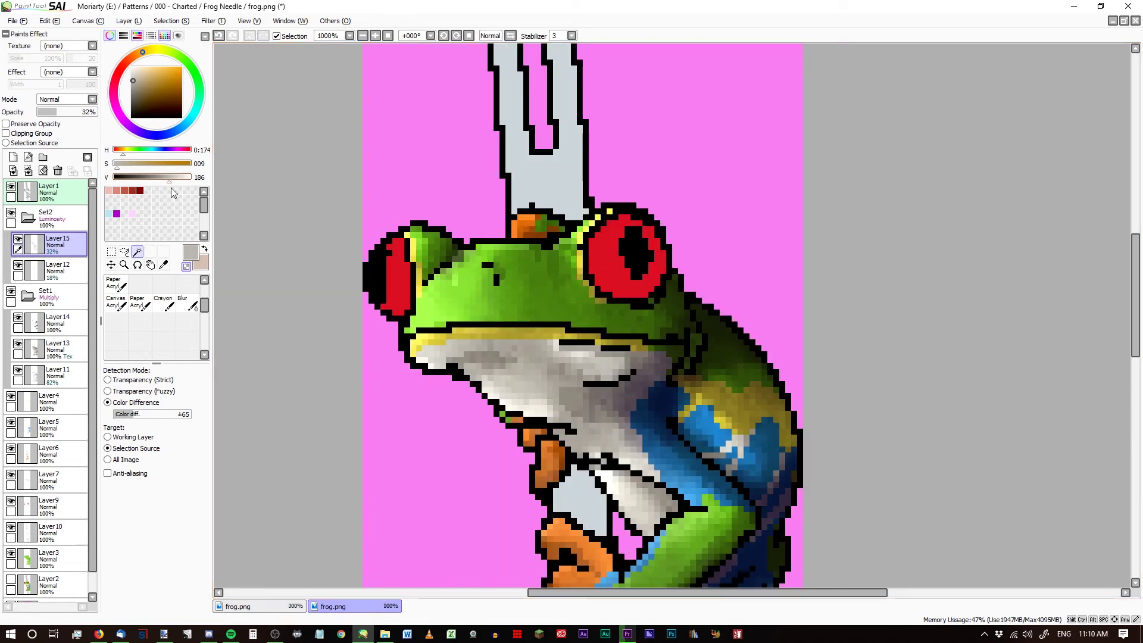
click(14, 157)
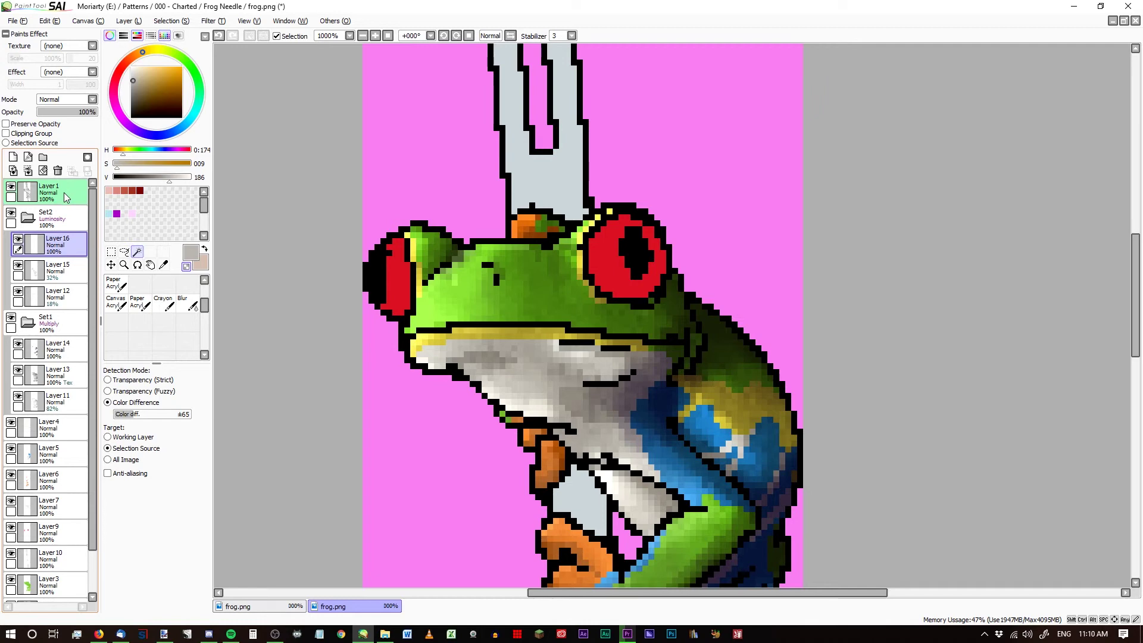
scroll(405, 260, up, 3)
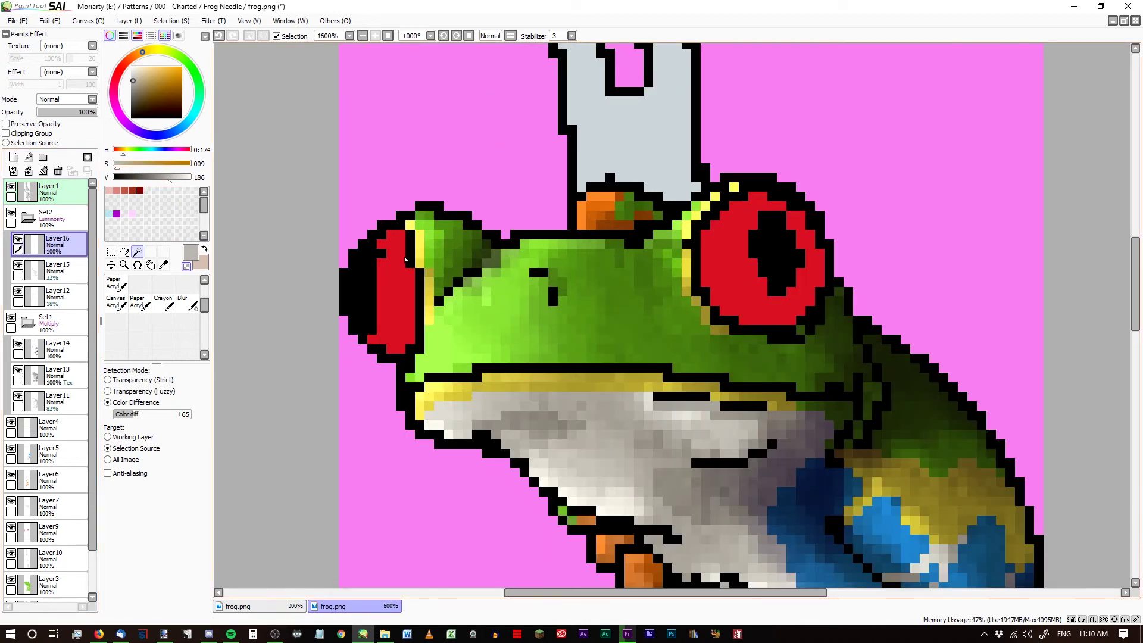
click(116, 302)
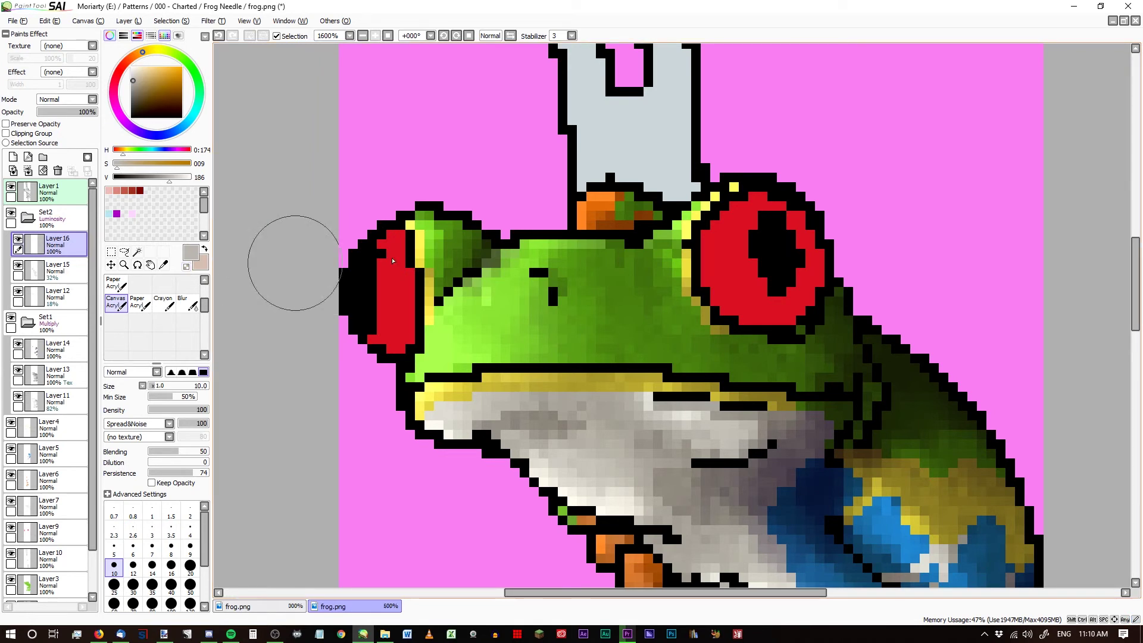
Try painting light grey highlights over both red eyes with the size 10 brush and clear the layer.
mouse_move(758, 221)
mouse_down()
mouse_move(720, 262)
mouse_move(738, 226)
mouse_move(726, 250)
mouse_up()
drag(355, 258, 342, 250)
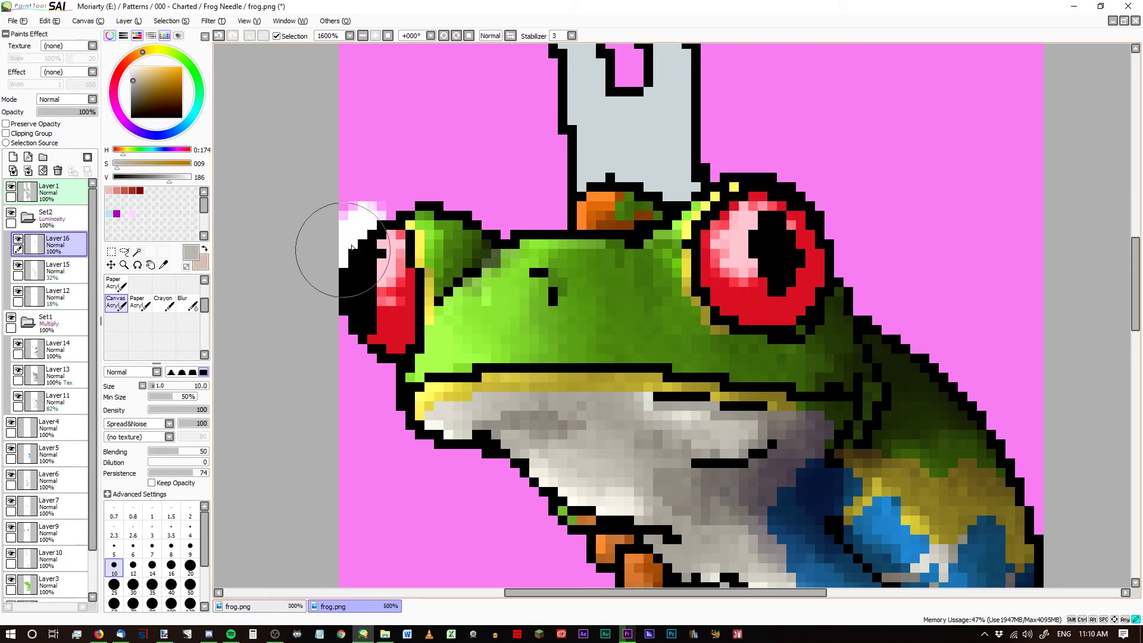
drag(753, 222, 736, 250)
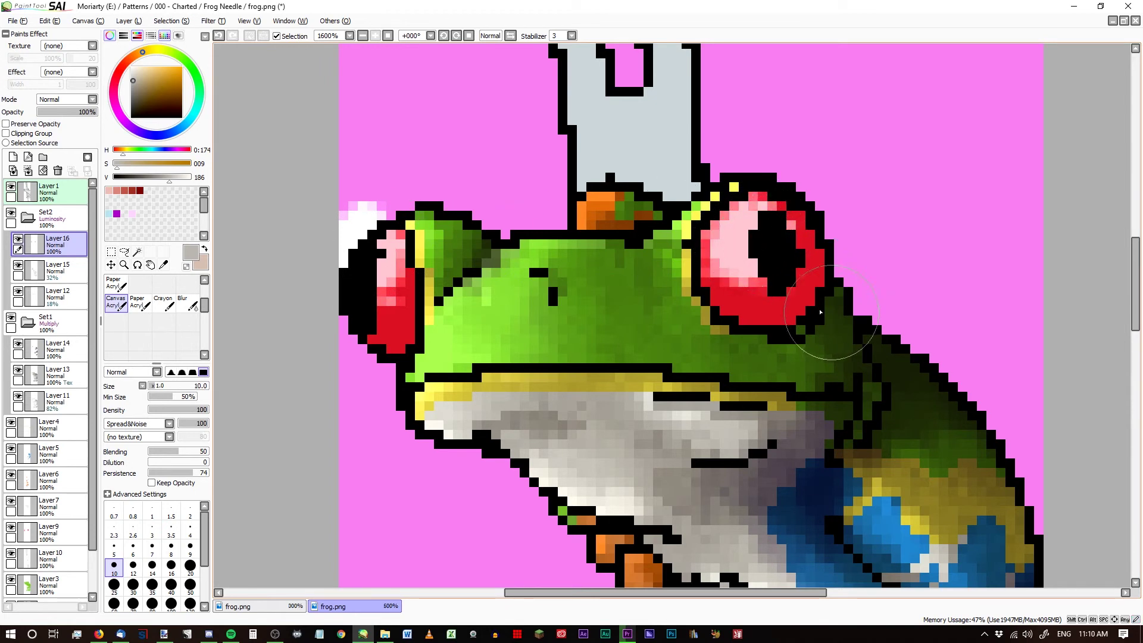
click(56, 171)
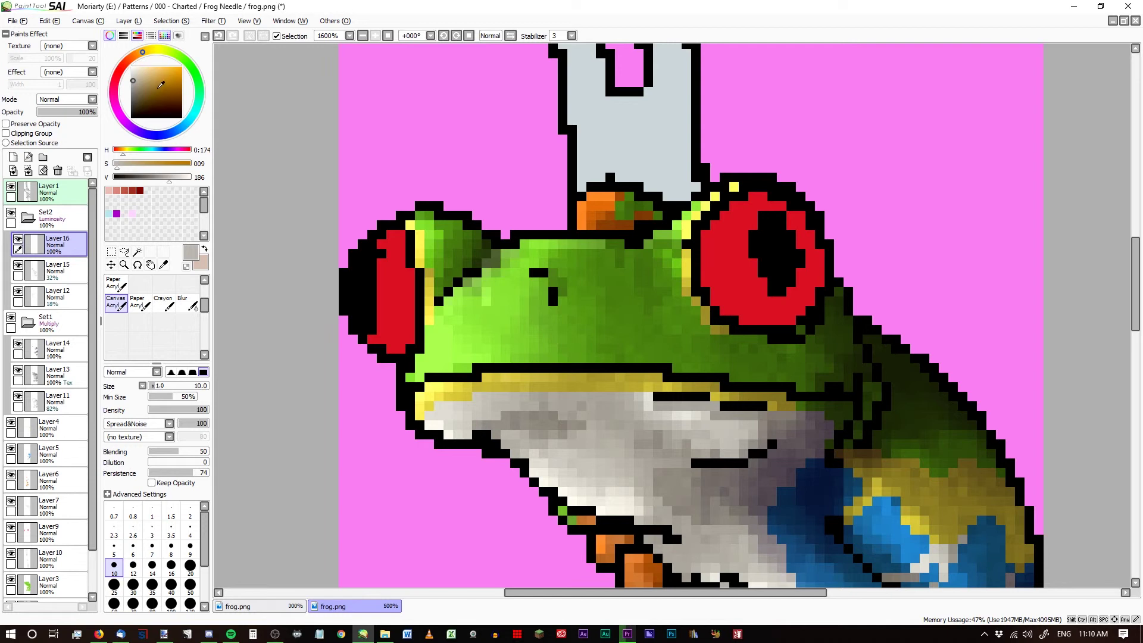
Mix a pale pink brush colour in a red hue with saturation 24 and value 222.
click(122, 76)
click(132, 71)
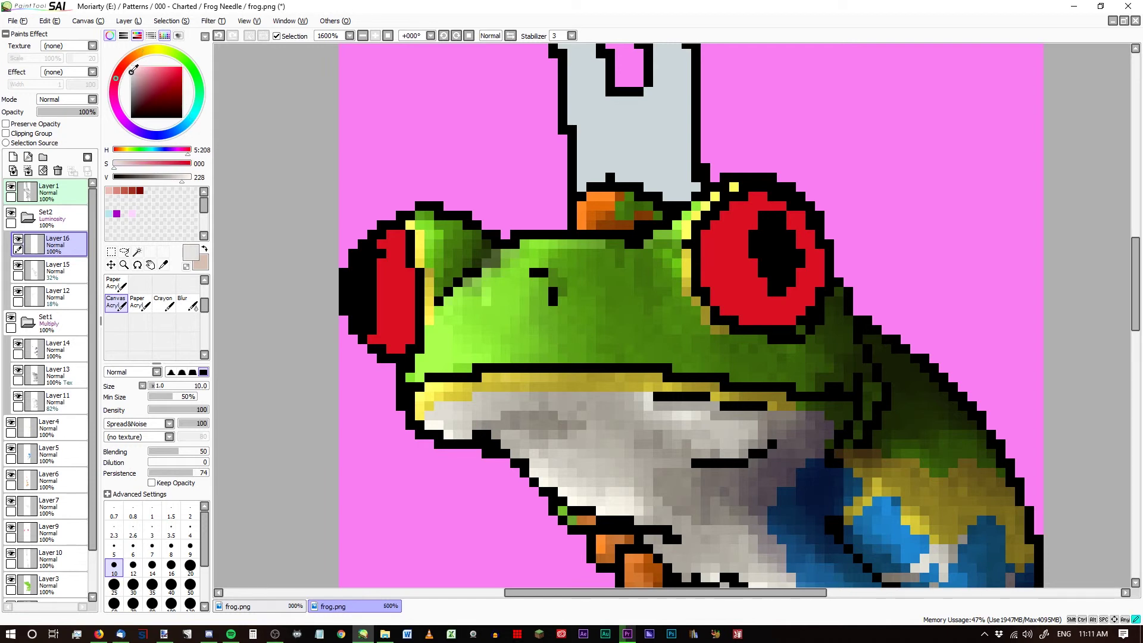
click(136, 74)
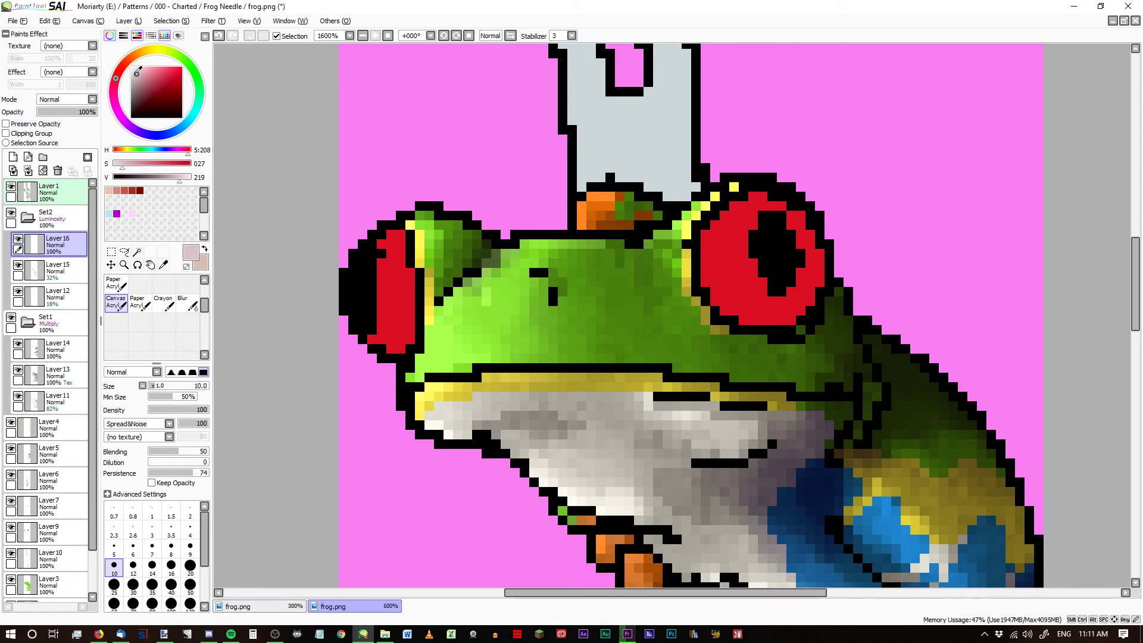
Try painting and softening broad pale pink highlights on both eyes at size 10 and clear the layer.
mouse_move(332, 255)
mouse_down()
mouse_move(386, 271)
mouse_move(381, 250)
mouse_up()
drag(735, 238, 758, 252)
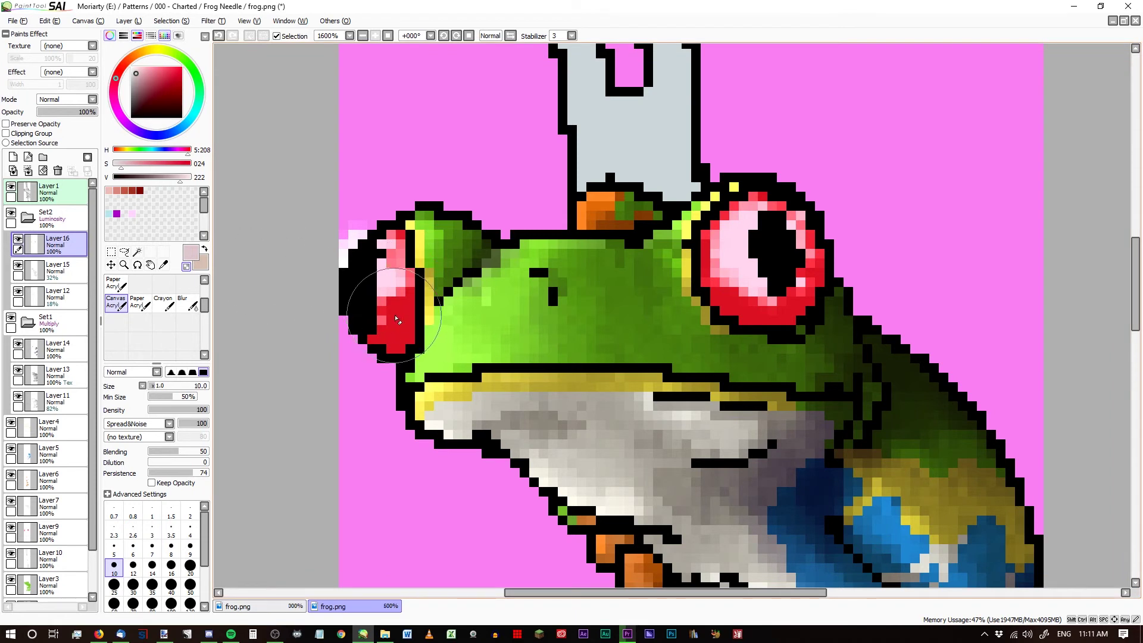
mouse_move(419, 287)
mouse_down()
mouse_move(401, 324)
mouse_move(419, 298)
mouse_move(407, 244)
mouse_move(418, 290)
mouse_up()
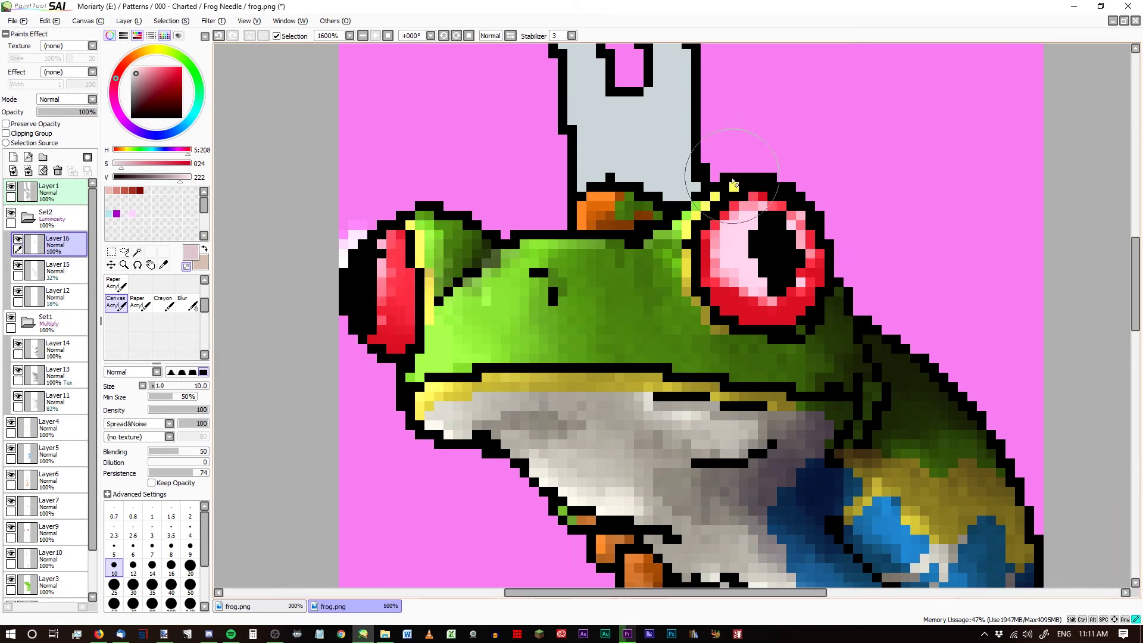
mouse_move(710, 239)
mouse_down()
mouse_move(706, 262)
mouse_move(739, 290)
mouse_move(778, 300)
mouse_move(808, 281)
mouse_move(809, 242)
mouse_move(784, 203)
mouse_move(738, 206)
mouse_move(701, 237)
mouse_move(710, 266)
mouse_move(743, 297)
mouse_move(789, 294)
mouse_move(801, 258)
mouse_move(786, 215)
mouse_move(729, 200)
mouse_move(710, 238)
mouse_move(731, 280)
mouse_move(774, 298)
mouse_move(813, 281)
mouse_move(815, 243)
mouse_move(782, 197)
mouse_move(736, 199)
mouse_move(674, 263)
mouse_move(666, 252)
mouse_move(682, 309)
mouse_move(670, 273)
mouse_move(609, 265)
mouse_up()
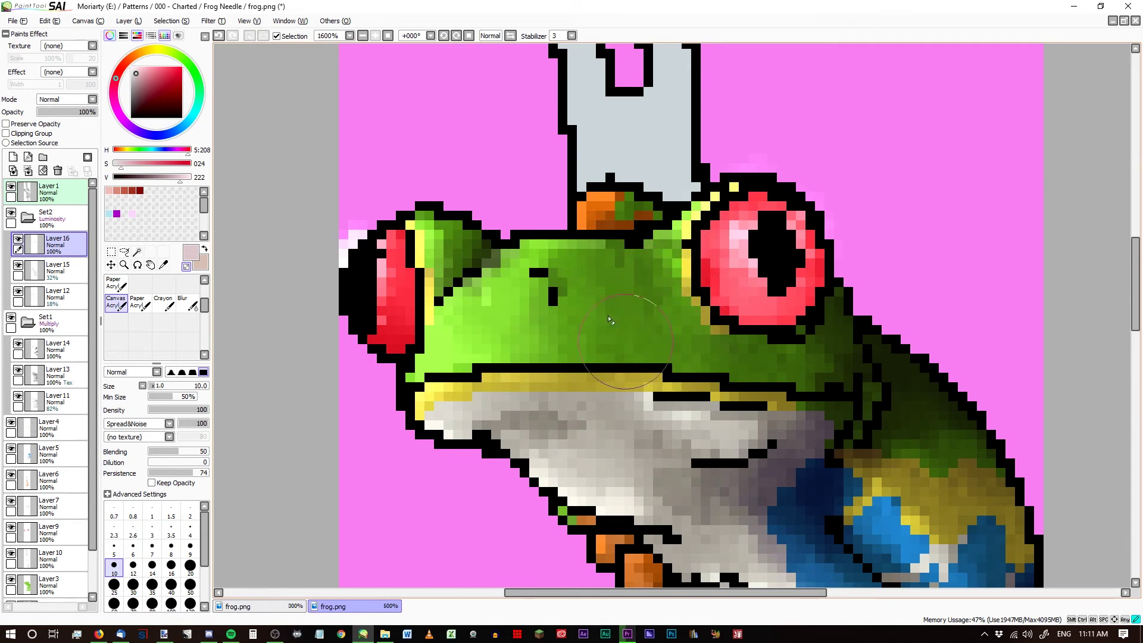
mouse_move(609, 320)
mouse_down()
mouse_move(702, 357)
mouse_move(738, 334)
mouse_move(792, 345)
mouse_move(836, 329)
mouse_move(827, 339)
mouse_move(755, 357)
mouse_move(673, 271)
mouse_move(679, 232)
mouse_move(774, 345)
mouse_move(744, 256)
mouse_move(771, 264)
mouse_move(723, 238)
mouse_move(774, 238)
mouse_move(732, 232)
mouse_move(738, 250)
mouse_move(798, 250)
mouse_move(744, 285)
mouse_move(774, 250)
mouse_up()
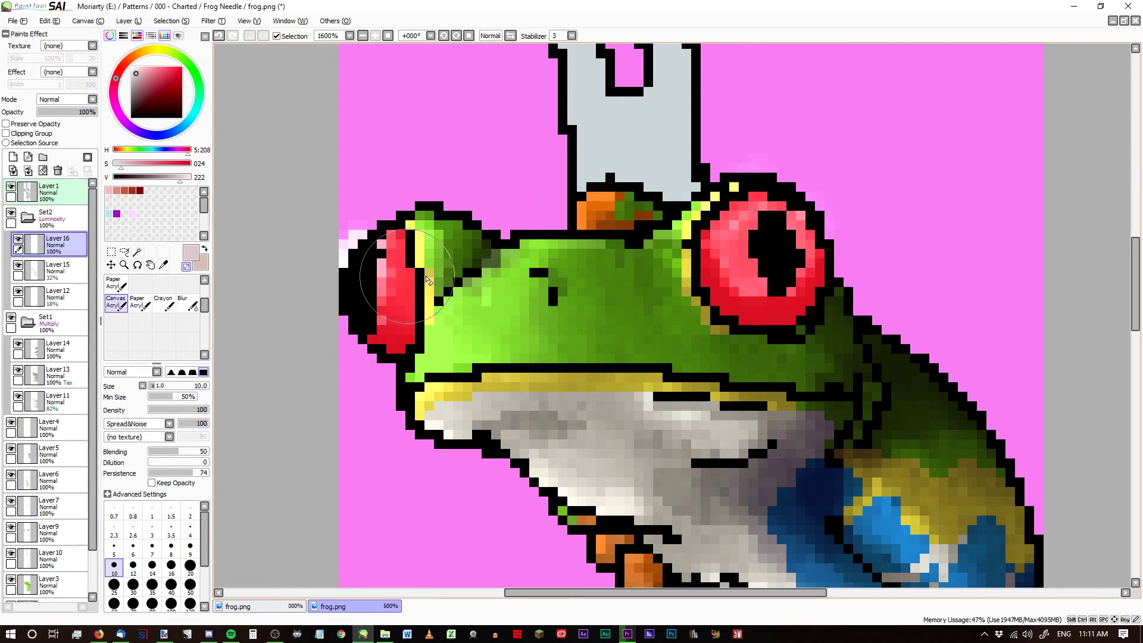
click(42, 170)
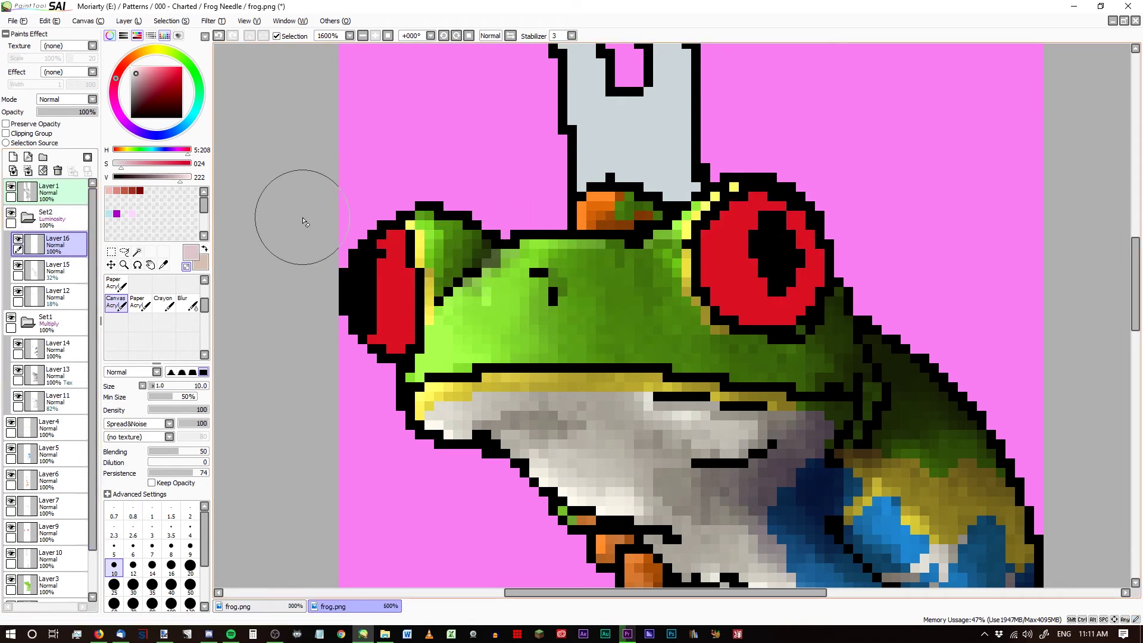
Paint small pale pink glints near the upper edge of both red eyes using the soft-edged Pencil at size 4.
scroll(148, 293, up, 3)
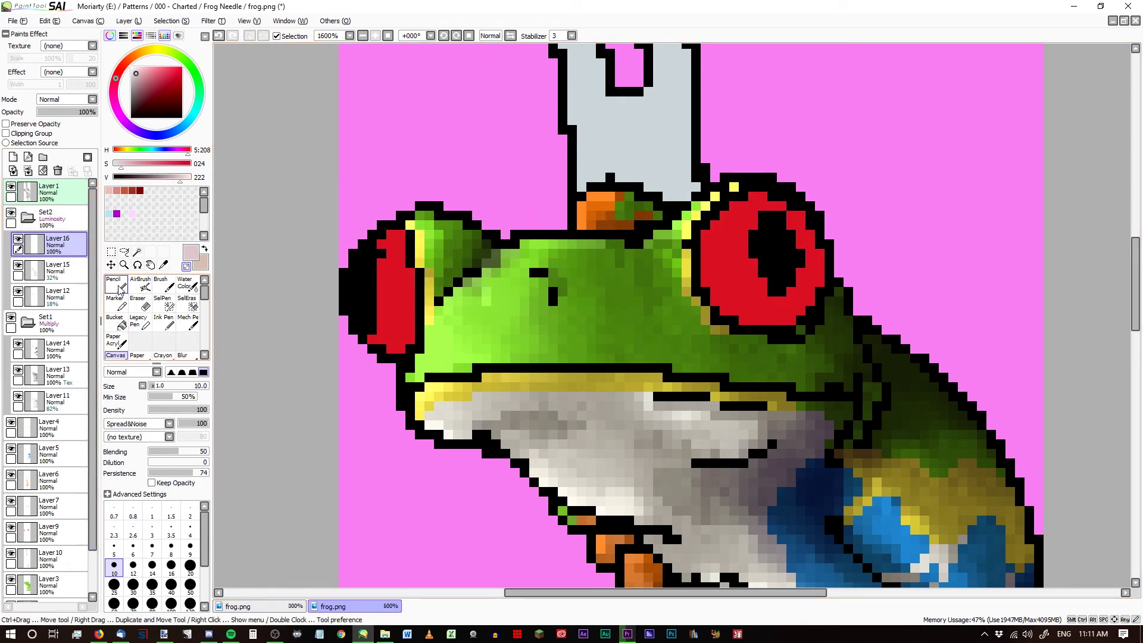
click(119, 290)
click(190, 505)
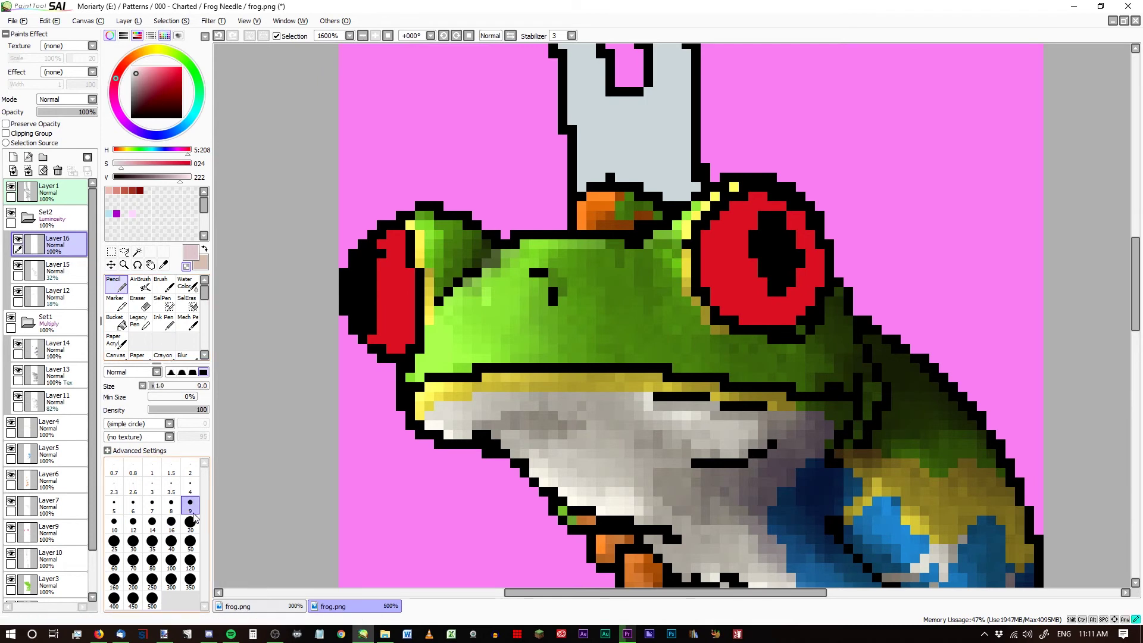
click(173, 373)
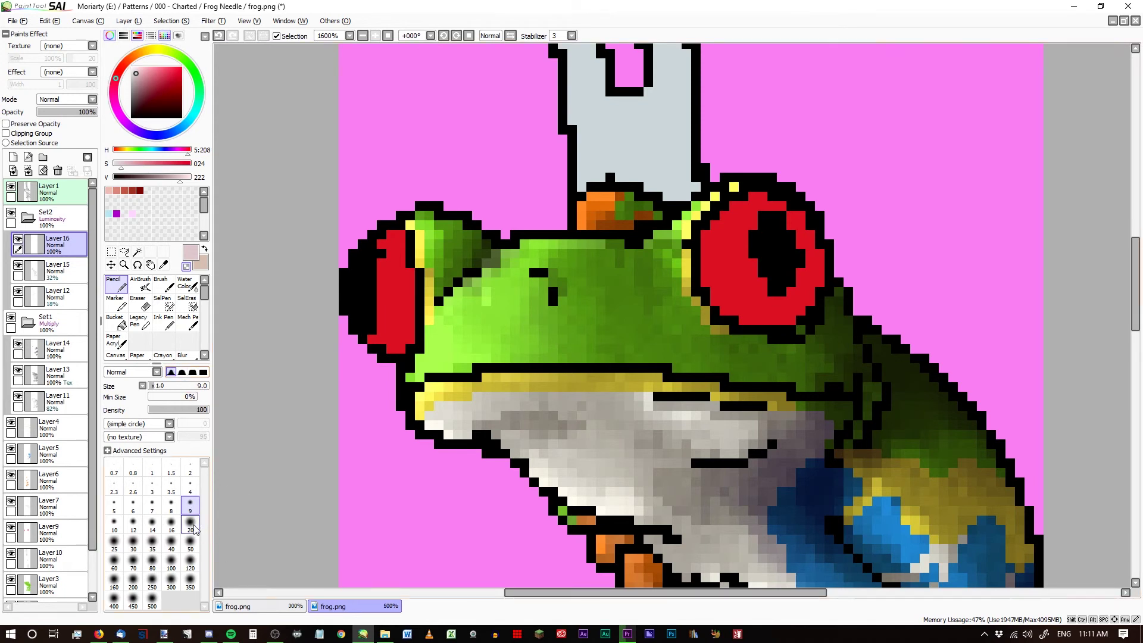
click(189, 485)
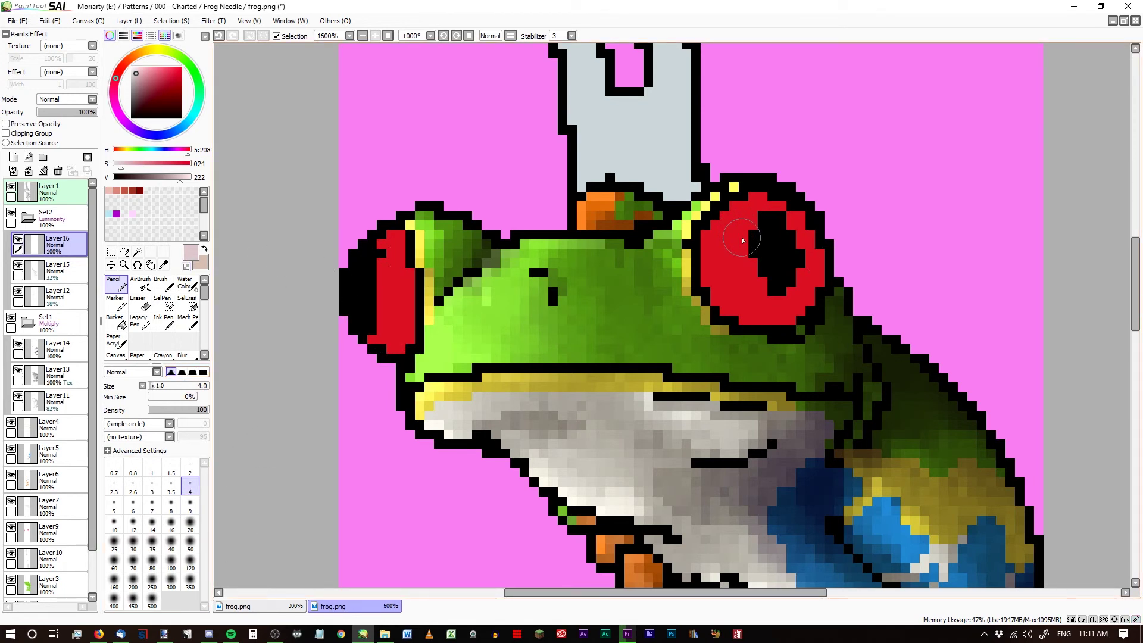
drag(743, 241, 741, 229)
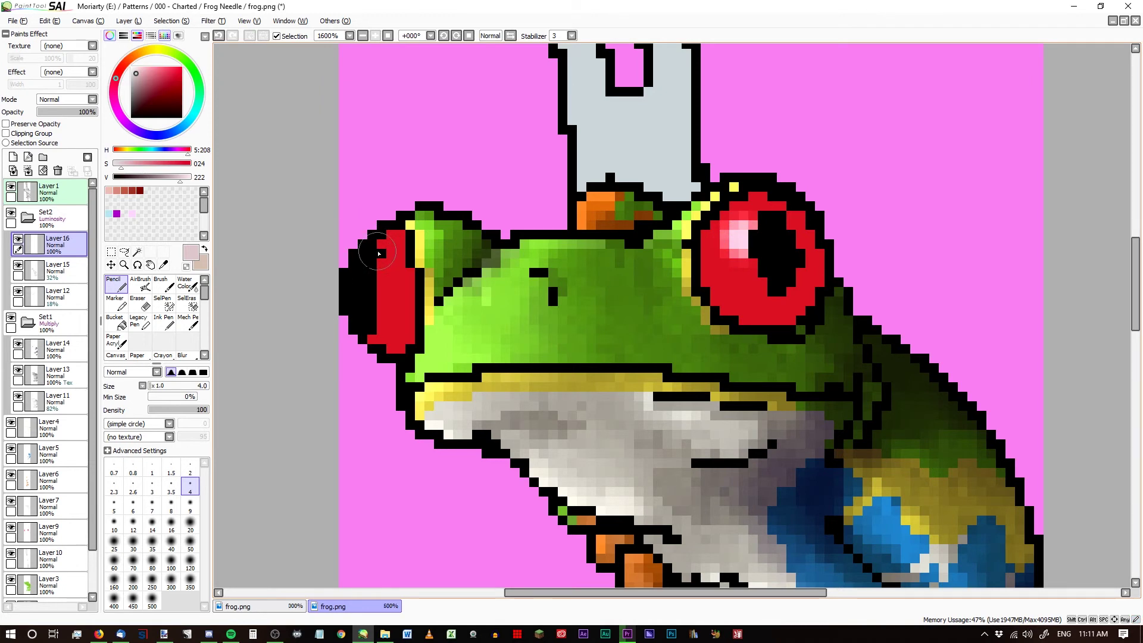
mouse_move(379, 254)
mouse_down()
mouse_move(390, 238)
mouse_move(383, 265)
mouse_up()
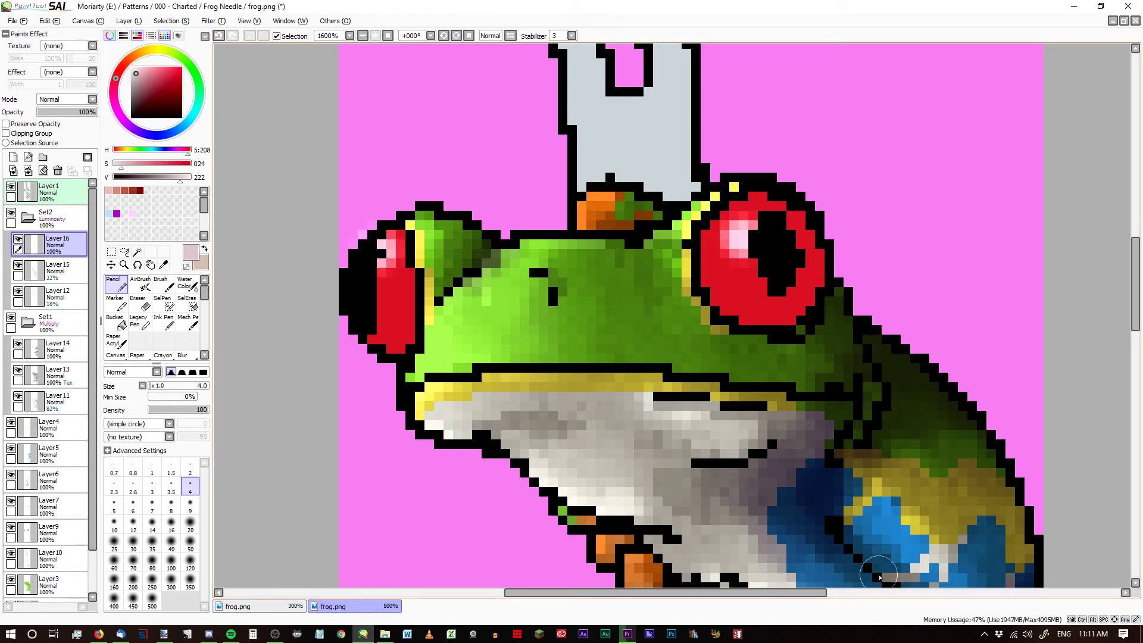
Erase the stray highlight pixels outside the far eye's outline with the size 4 Eraser.
scroll(992, 333, down, 12)
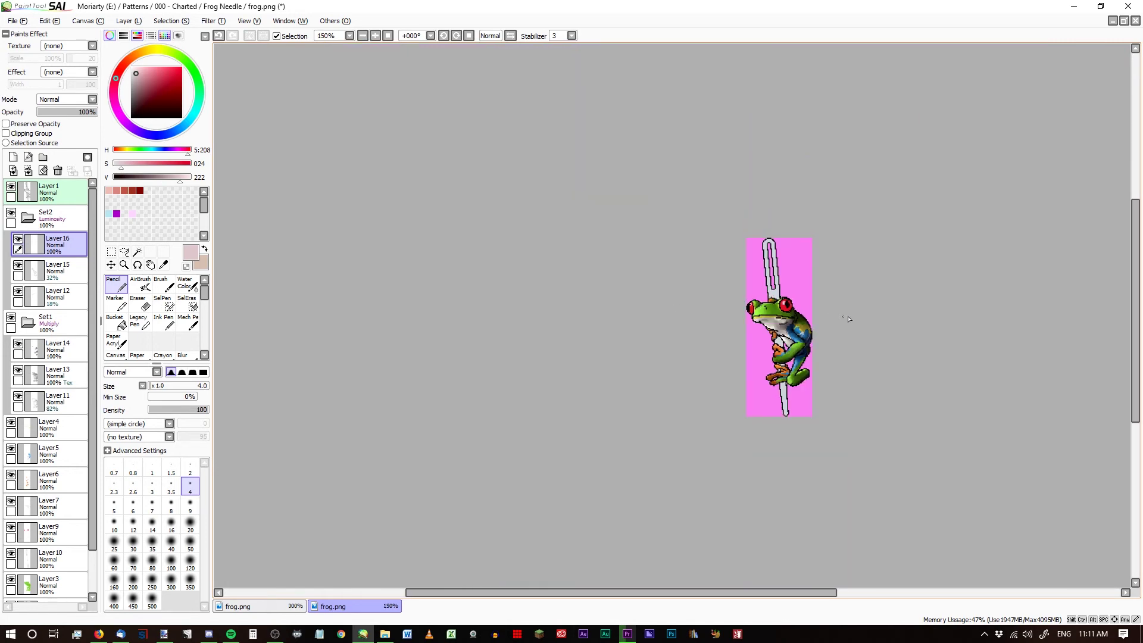
scroll(834, 319, up, 5)
scroll(704, 270, up, 4)
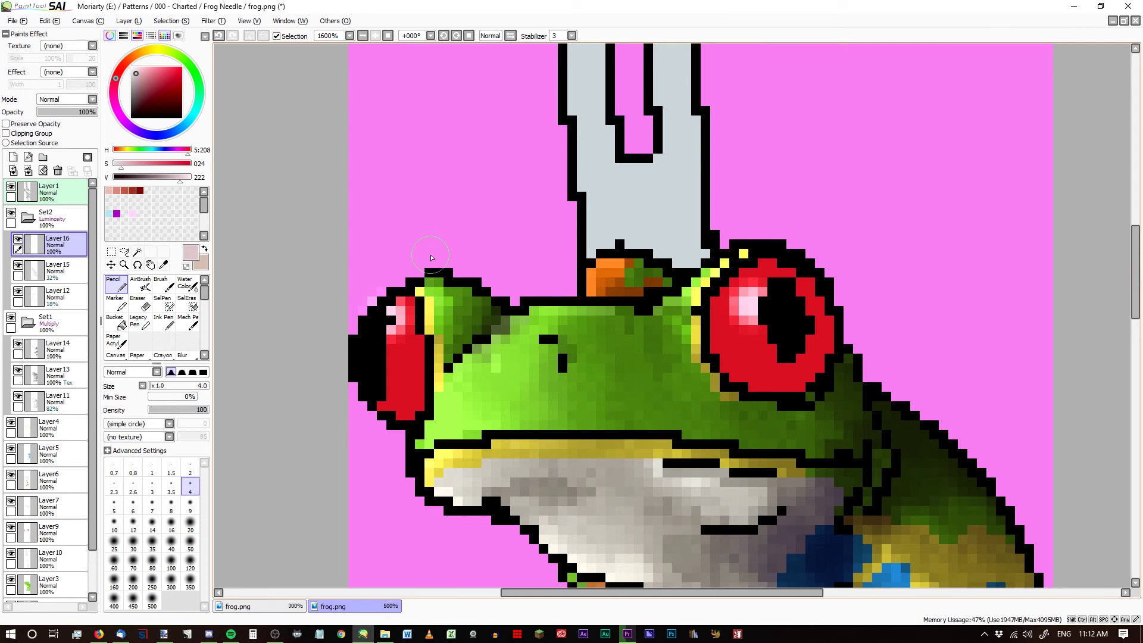
key(e)
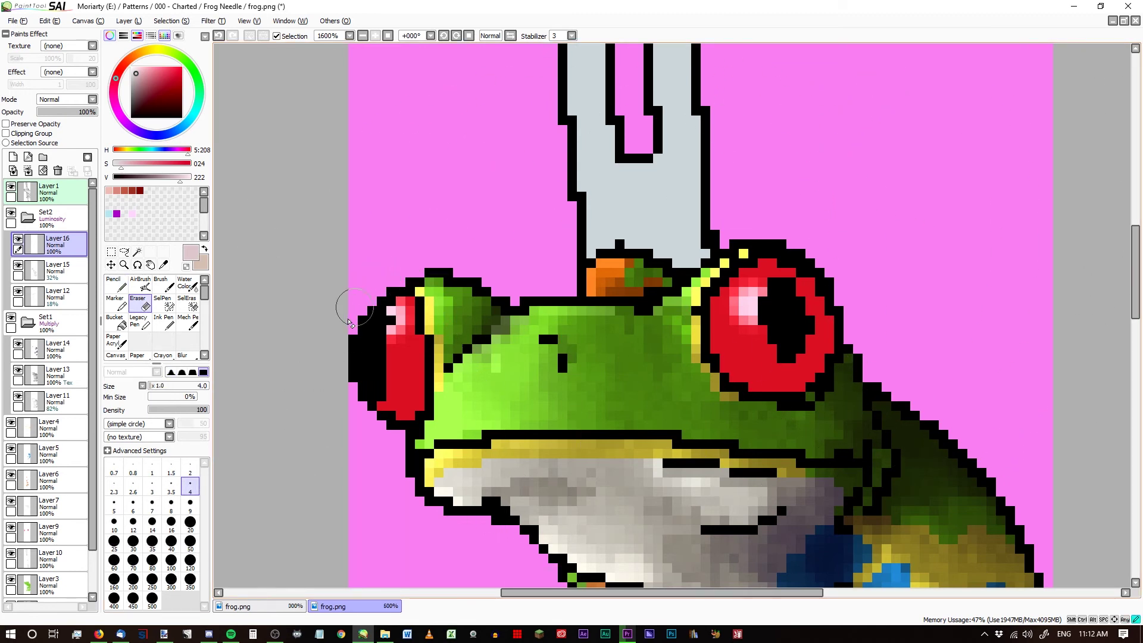
click(415, 323)
Mix a dark red with saturation 231 and value 84 for the Pencil.
click(58, 349)
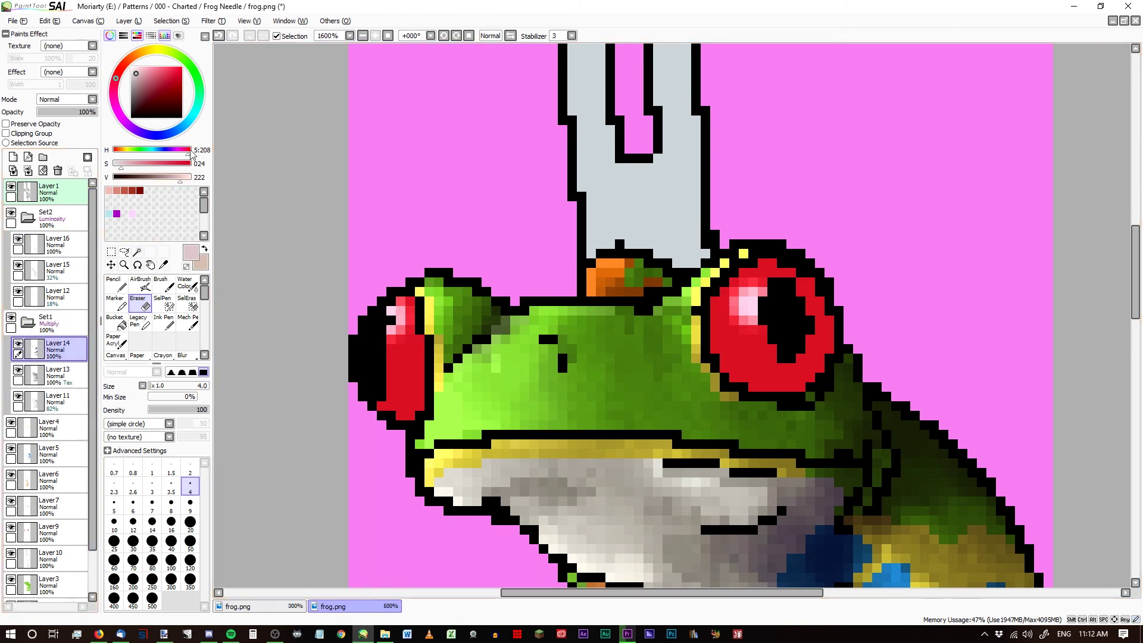
drag(136, 98, 154, 97)
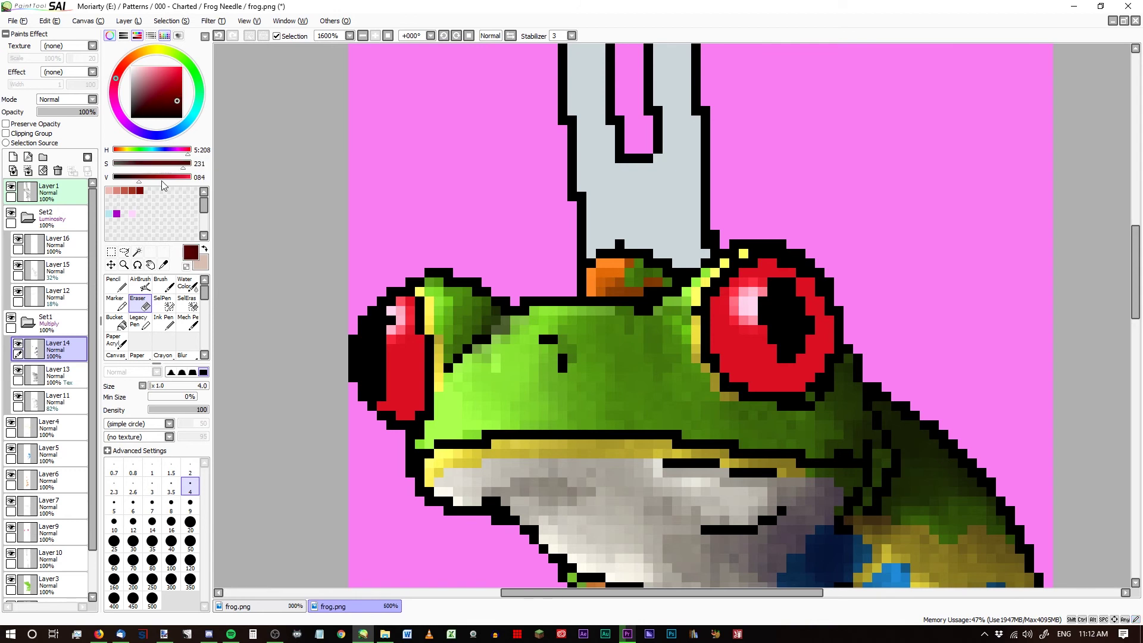
click(118, 288)
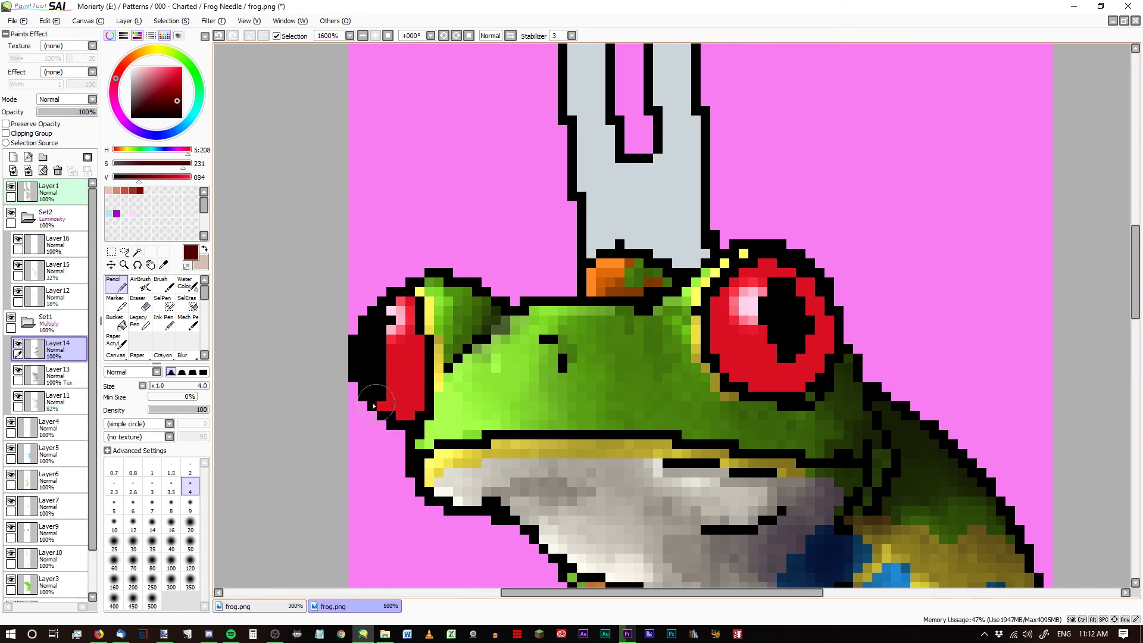
Try shading the lower edges of both red eyes on Layer14 with the size 4 Pencil and undo the strokes.
mouse_move(381, 408)
mouse_down()
mouse_move(407, 405)
mouse_move(434, 382)
mouse_up()
mouse_move(381, 409)
mouse_down()
mouse_move(434, 386)
mouse_move(380, 409)
mouse_move(429, 370)
mouse_move(407, 403)
mouse_move(444, 357)
mouse_up()
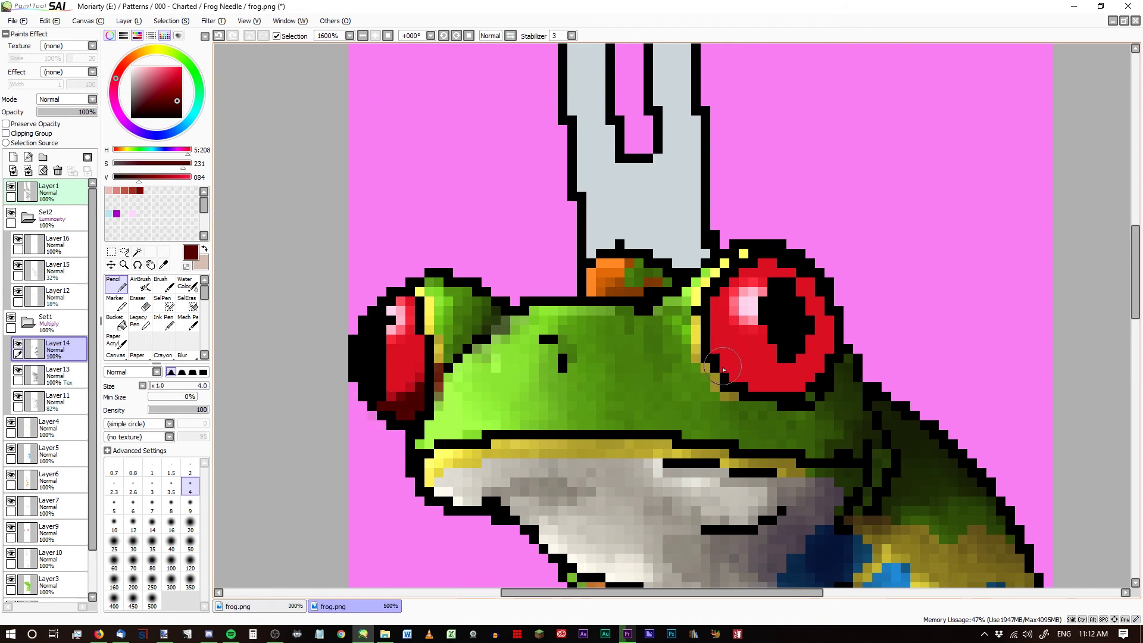
mouse_move(722, 370)
mouse_down()
mouse_move(747, 383)
mouse_move(718, 361)
mouse_move(774, 384)
mouse_move(729, 372)
mouse_move(813, 378)
mouse_move(774, 381)
mouse_move(814, 369)
mouse_move(840, 317)
mouse_move(828, 359)
mouse_move(838, 314)
mouse_move(810, 381)
mouse_up()
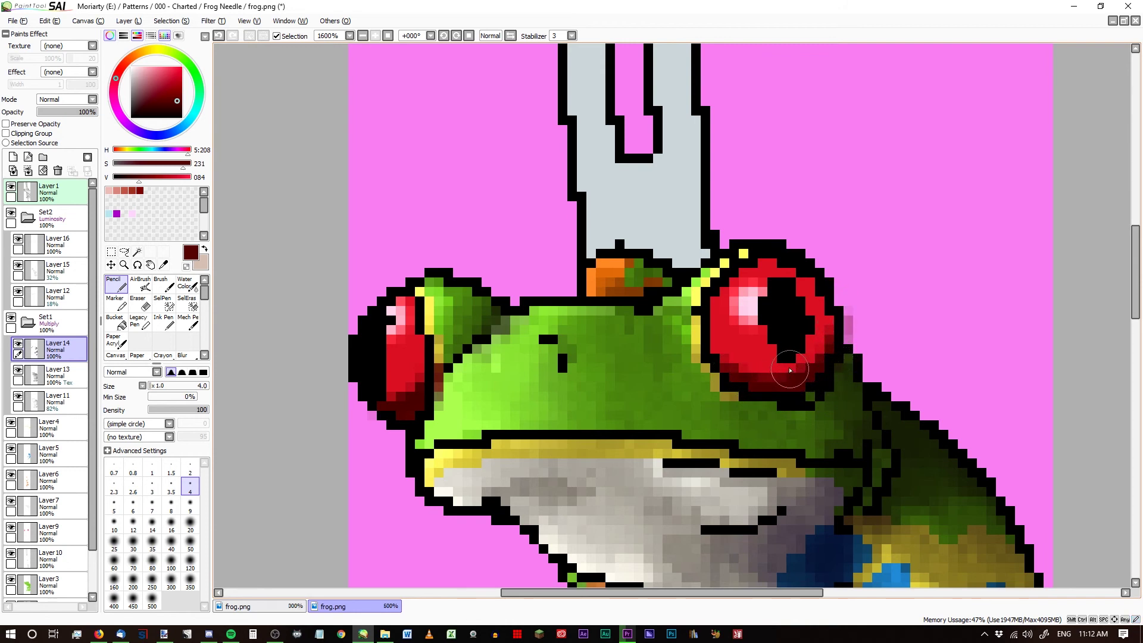
key(ctrl+z)
key(ctrl+z)
key(ctrl+z)
key(ctrl+z)
key(ctrl+z)
key(ctrl+z)
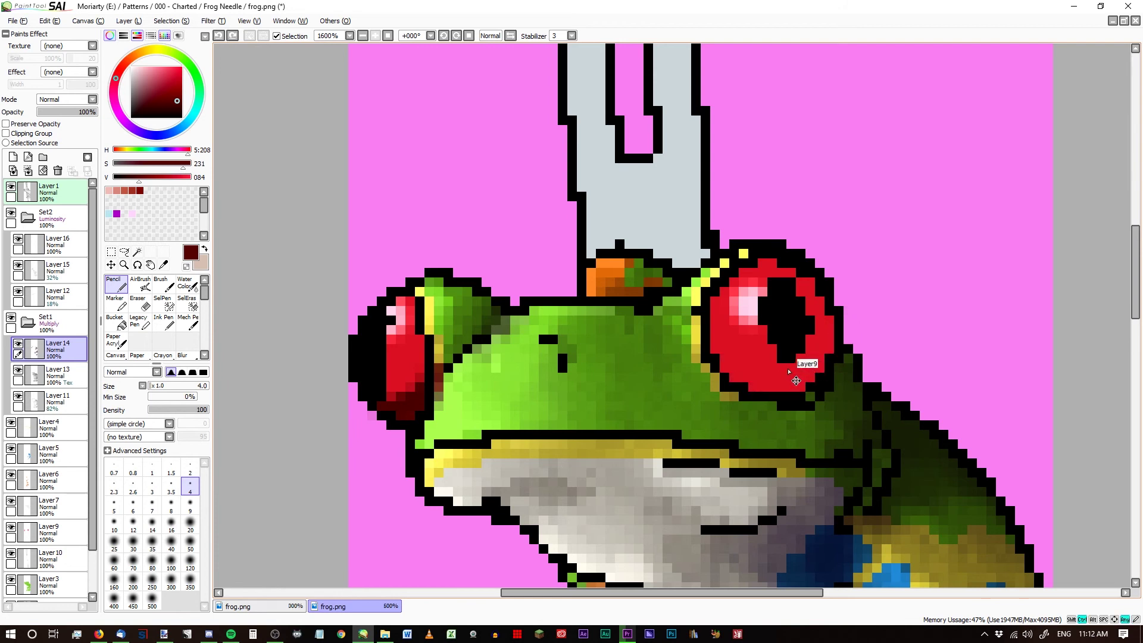
key(ctrl+z)
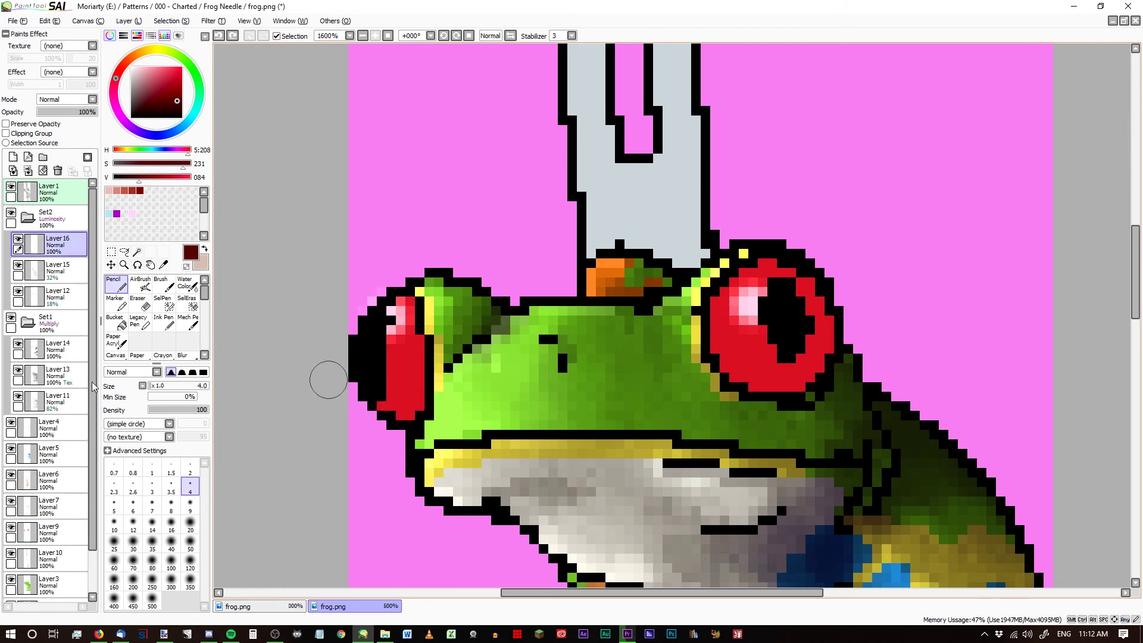
Add a new layer above Layer14 in the Multiply set and paint dark red shading along the lower edges of both eyes.
click(49, 341)
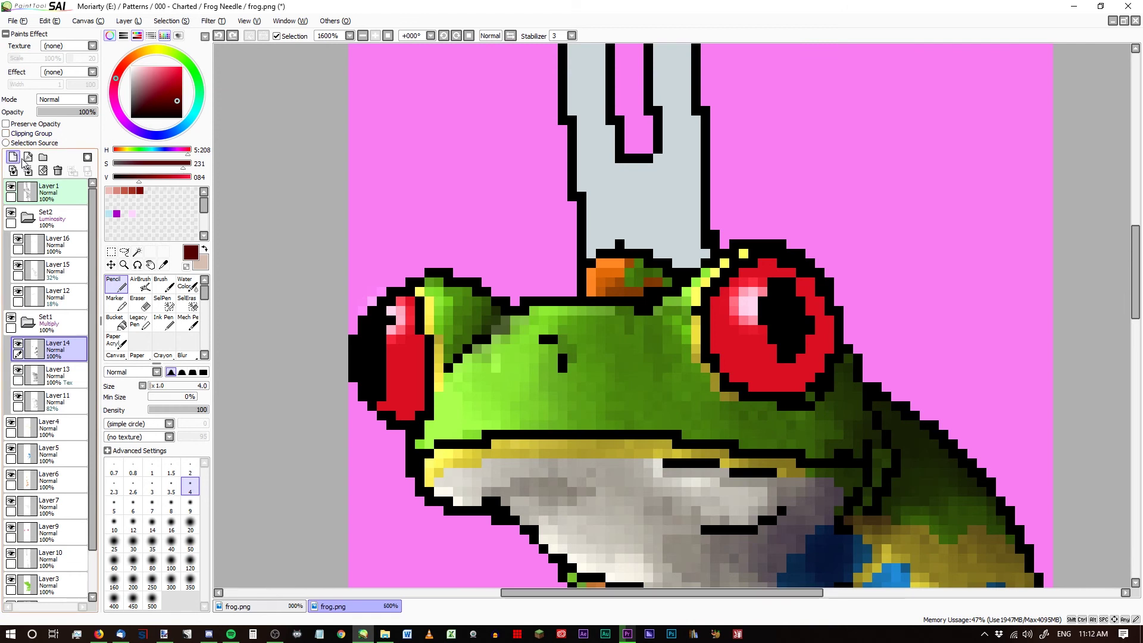
click(13, 157)
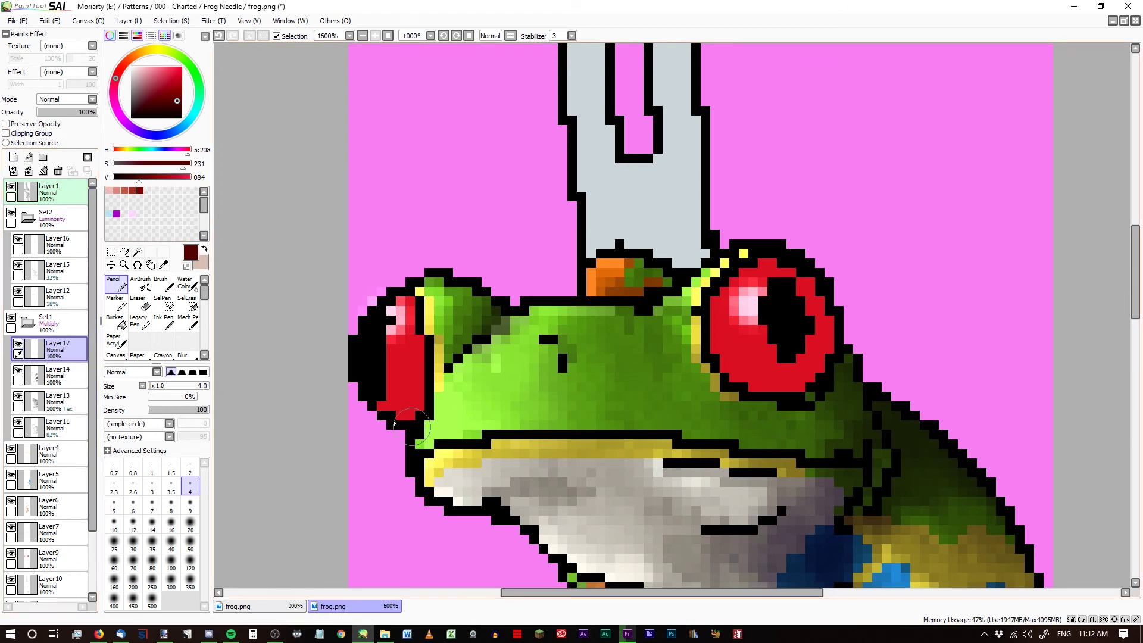
mouse_move(378, 407)
mouse_down()
mouse_move(427, 393)
mouse_move(394, 419)
mouse_move(372, 412)
mouse_move(435, 395)
mouse_move(394, 413)
mouse_move(437, 368)
mouse_move(393, 433)
mouse_up()
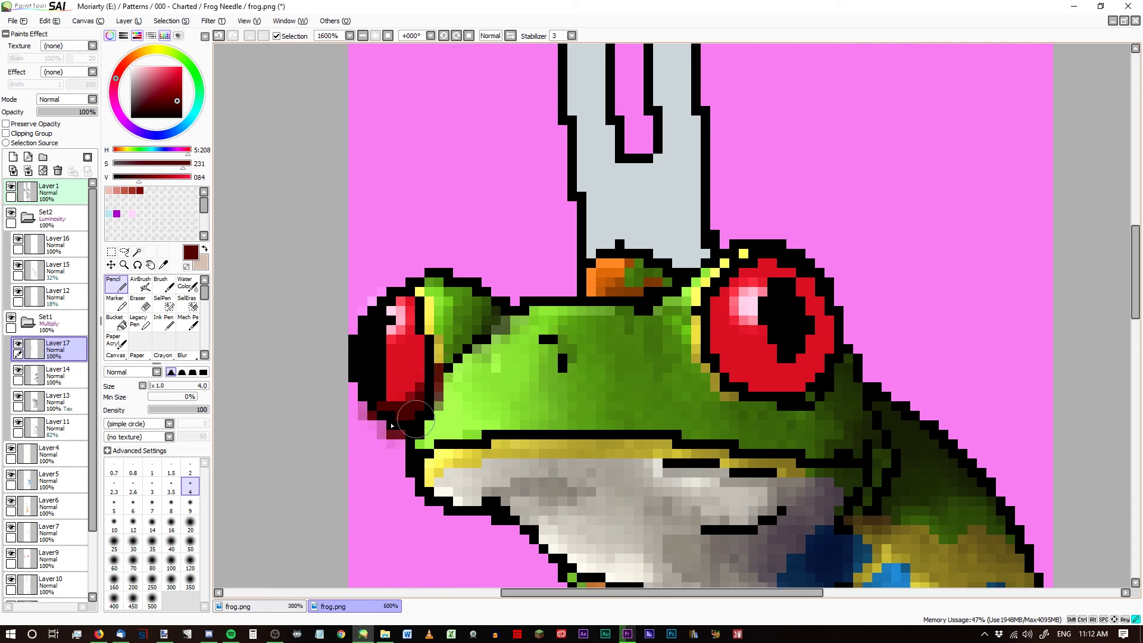
mouse_move(730, 371)
mouse_down()
mouse_move(782, 383)
mouse_move(760, 388)
mouse_move(813, 366)
mouse_move(798, 377)
mouse_move(833, 338)
mouse_move(822, 368)
mouse_move(835, 322)
mouse_move(807, 387)
mouse_move(817, 374)
mouse_move(809, 384)
mouse_move(835, 325)
mouse_move(787, 402)
mouse_move(822, 368)
mouse_move(712, 375)
mouse_up()
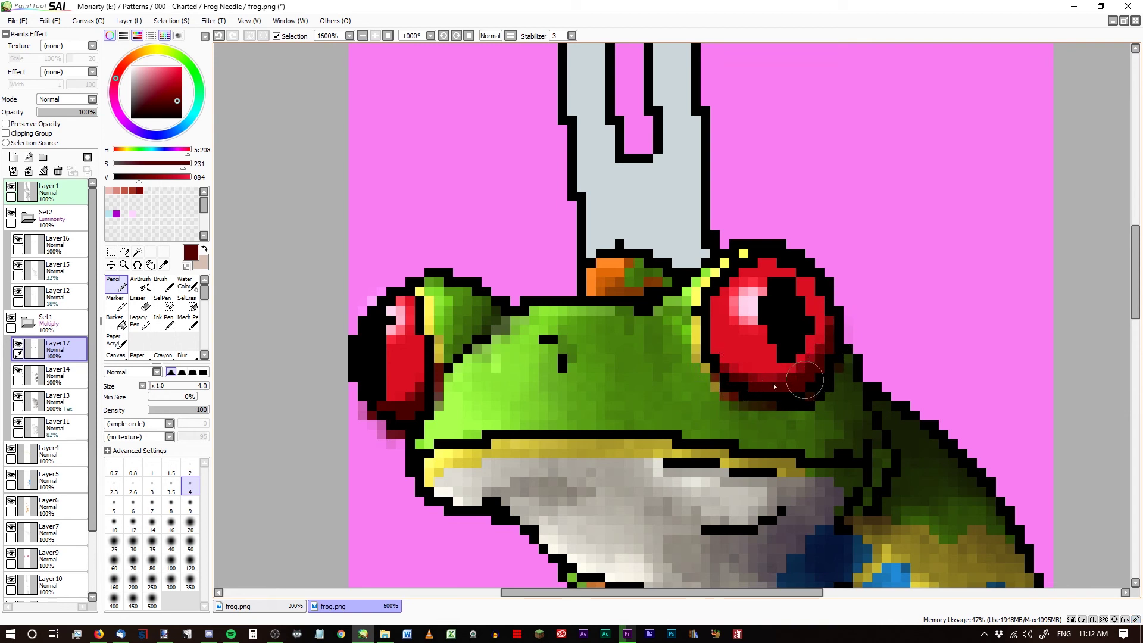
mouse_move(845, 333)
mouse_down()
mouse_move(832, 295)
mouse_move(837, 343)
mouse_up()
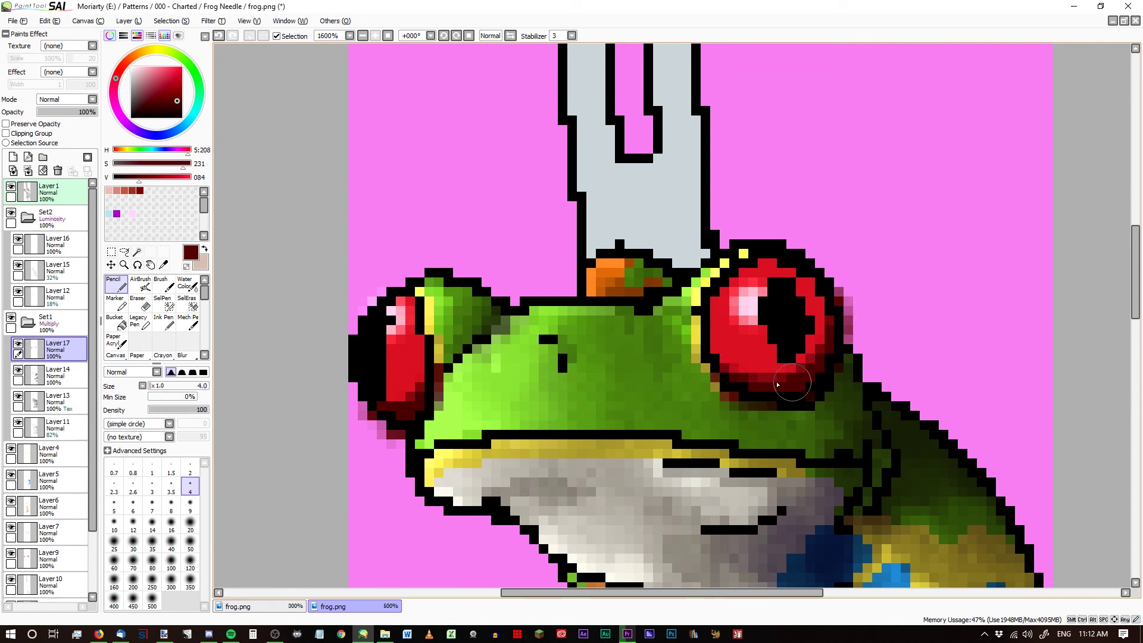
Soften the inner edge of the dark eye shading using the AirBrush at size 9 with transparent colour.
click(141, 285)
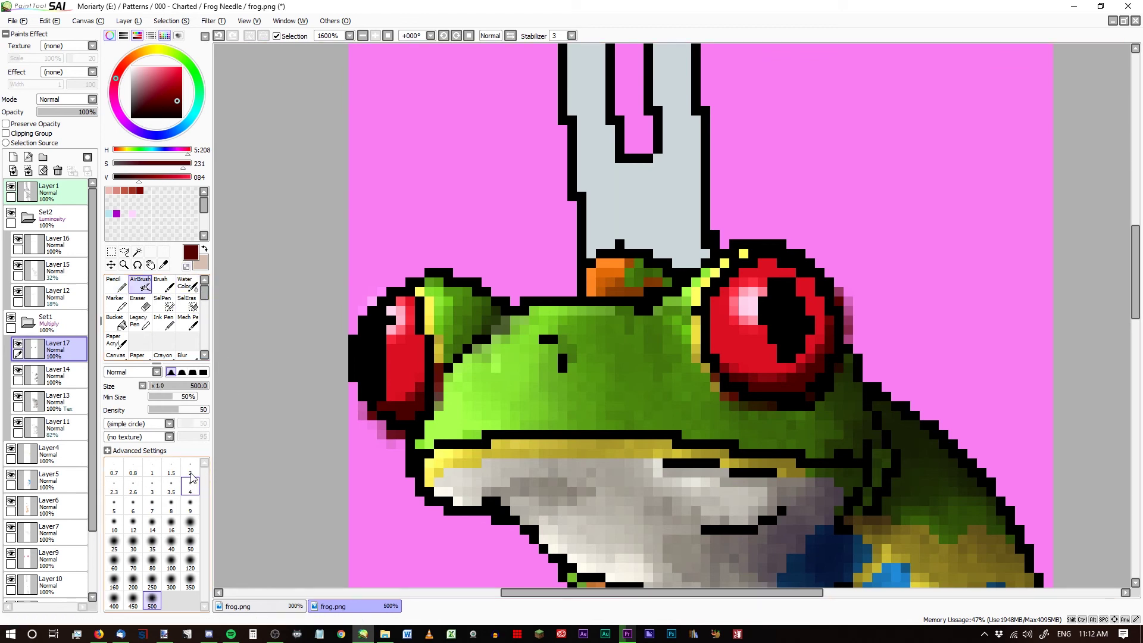
click(195, 508)
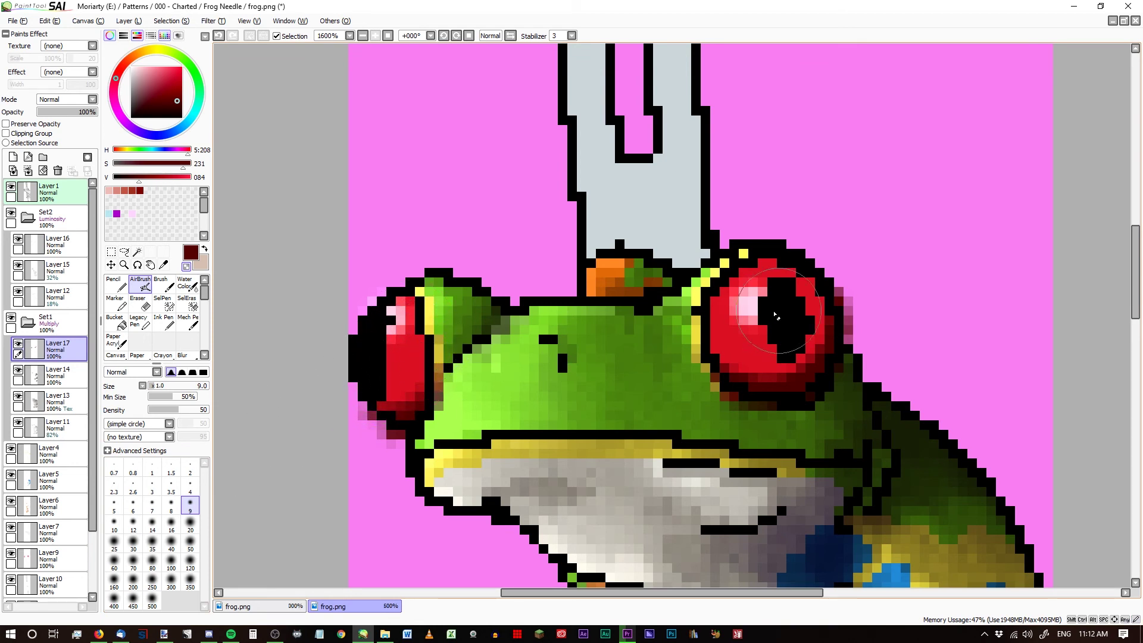
mouse_move(744, 318)
mouse_down()
mouse_move(773, 318)
mouse_move(750, 351)
mouse_move(803, 321)
mouse_move(708, 348)
mouse_up()
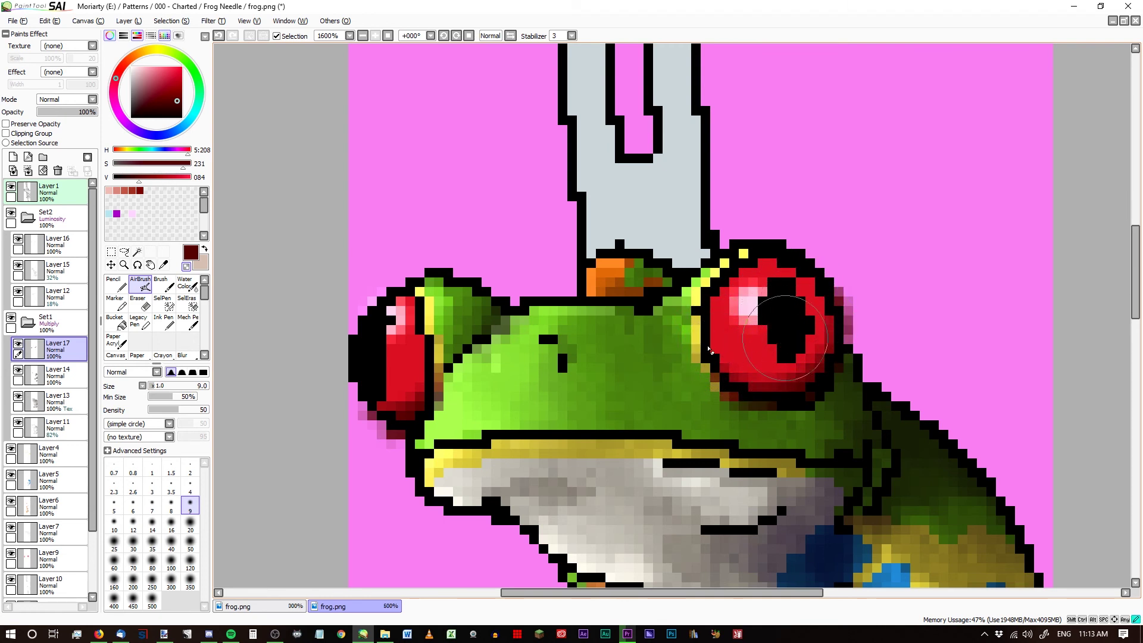
scroll(554, 268, down, 6)
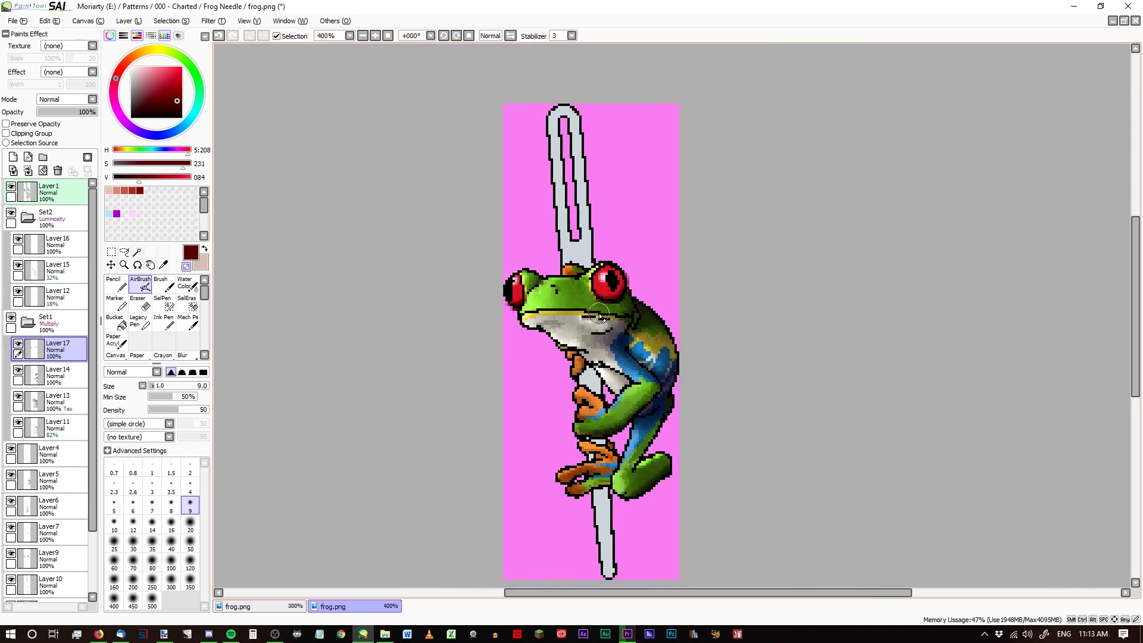
scroll(593, 268, up, 4)
scroll(569, 286, up, 2)
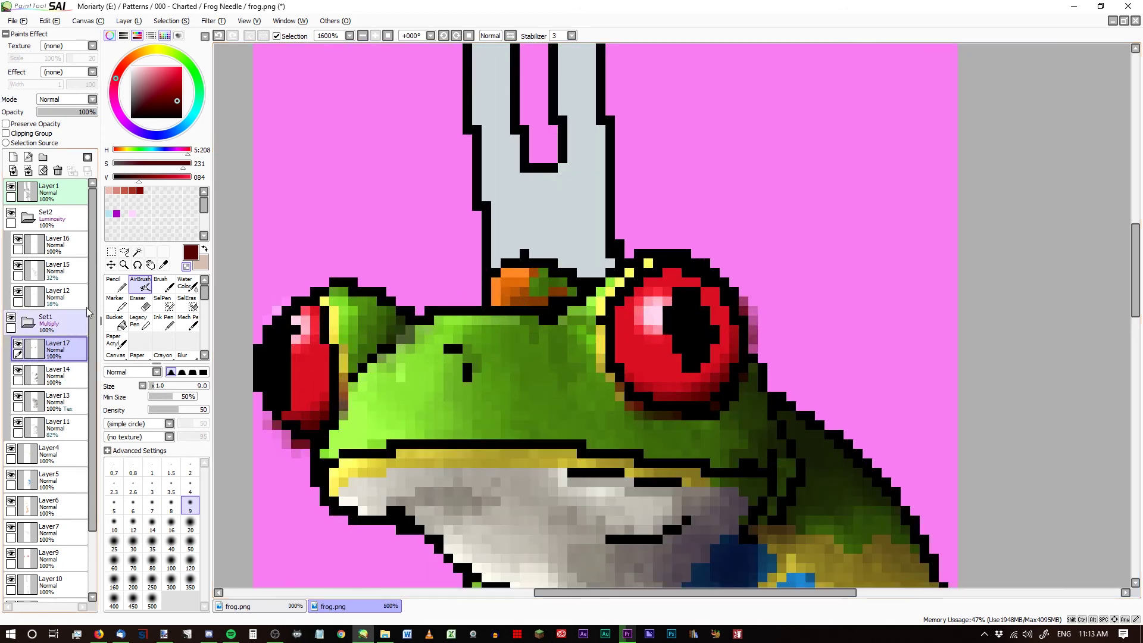
Erase the shading spill on Layer17 and stray highlight pixels on Layer16 outside the eye outlines using the transparent Legacy Pen at size 5.
click(139, 322)
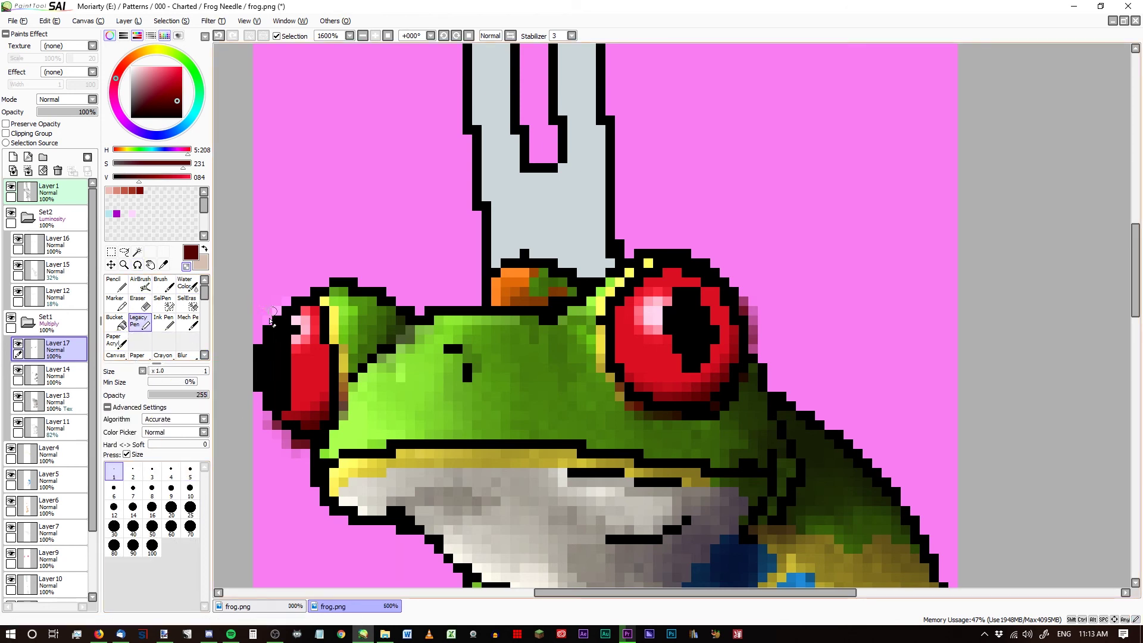
click(188, 473)
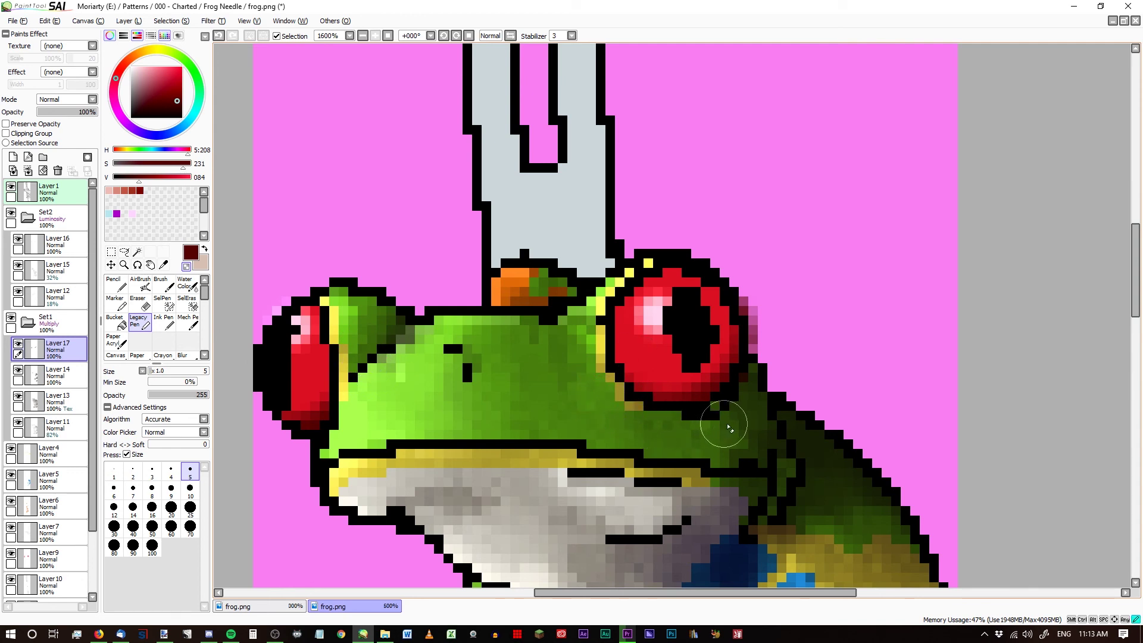
mouse_move(767, 308)
mouse_down()
mouse_move(764, 376)
mouse_move(733, 422)
mouse_move(723, 419)
mouse_up()
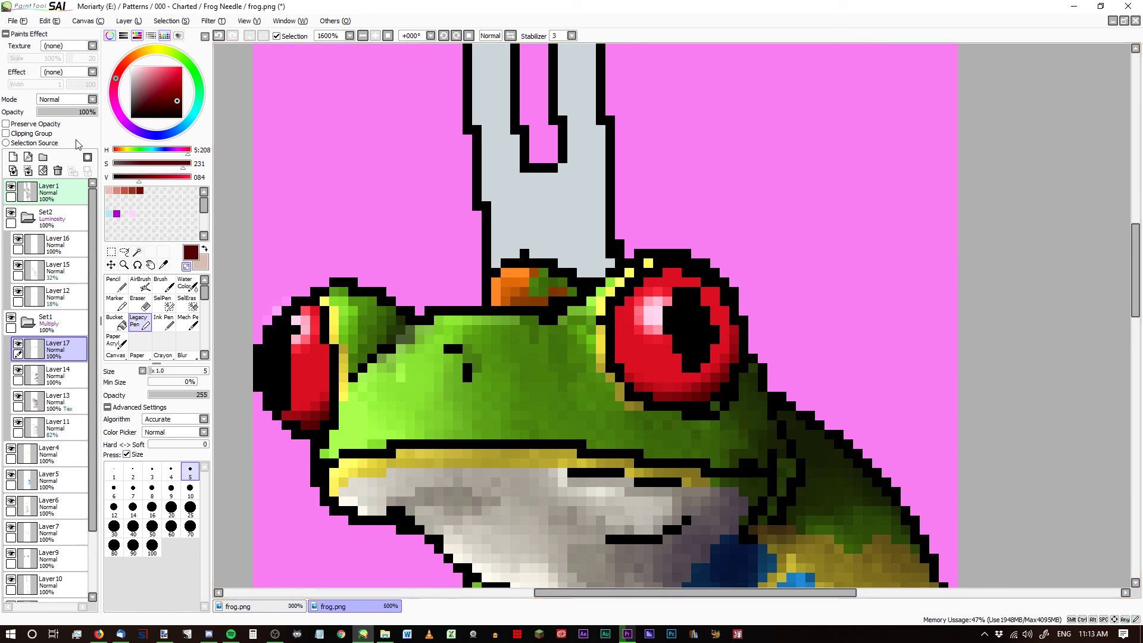
click(56, 244)
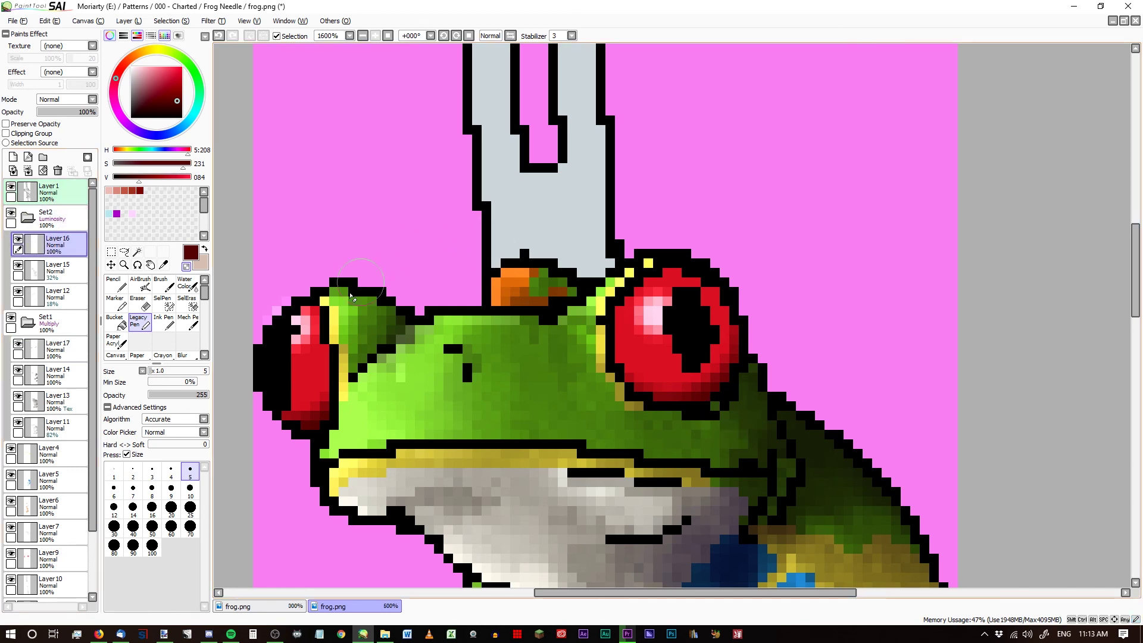
drag(288, 300, 261, 317)
scroll(866, 484, down, 4)
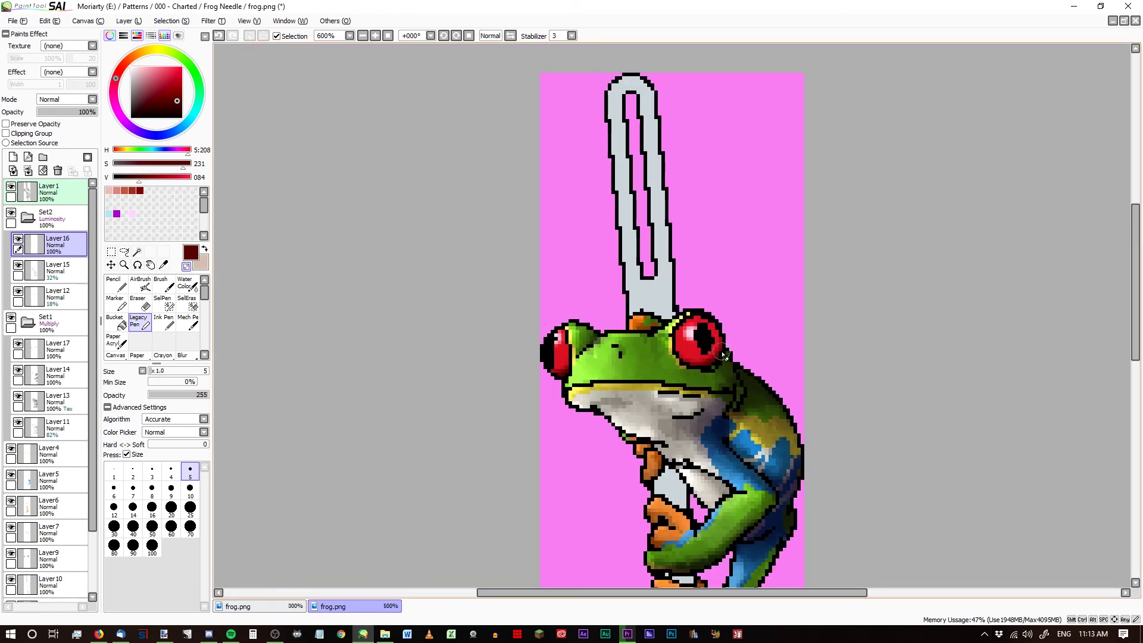
Apply the Water 01 texture to the red eye colour layer, Layer9, at 50% scale with intensity 26.
scroll(54, 387, down, 3)
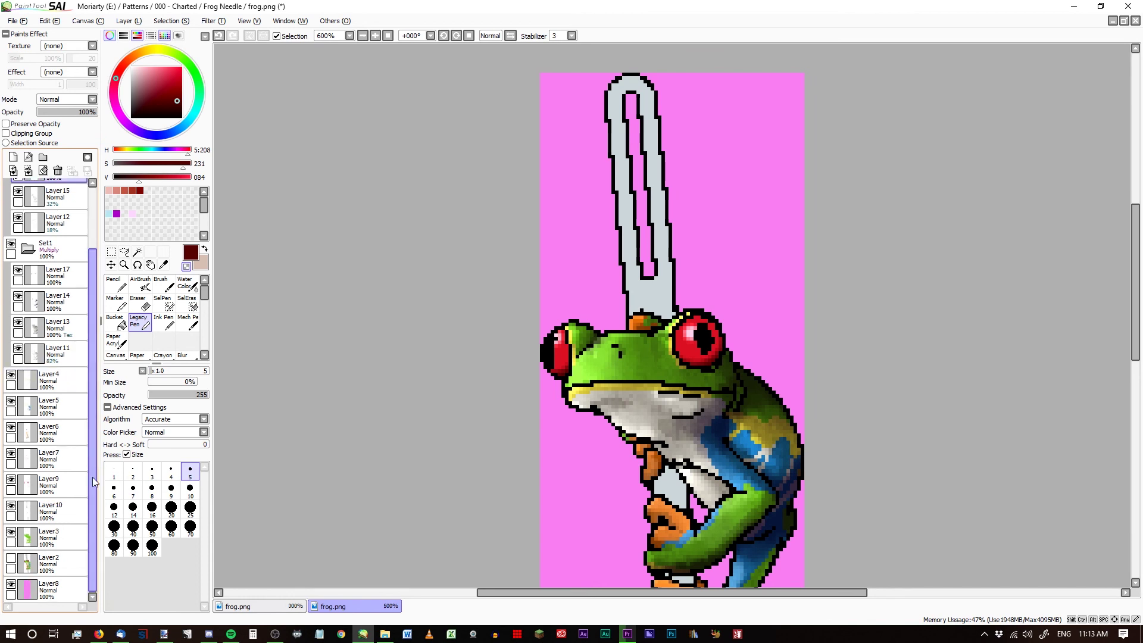
click(78, 487)
scroll(714, 348, up, 4)
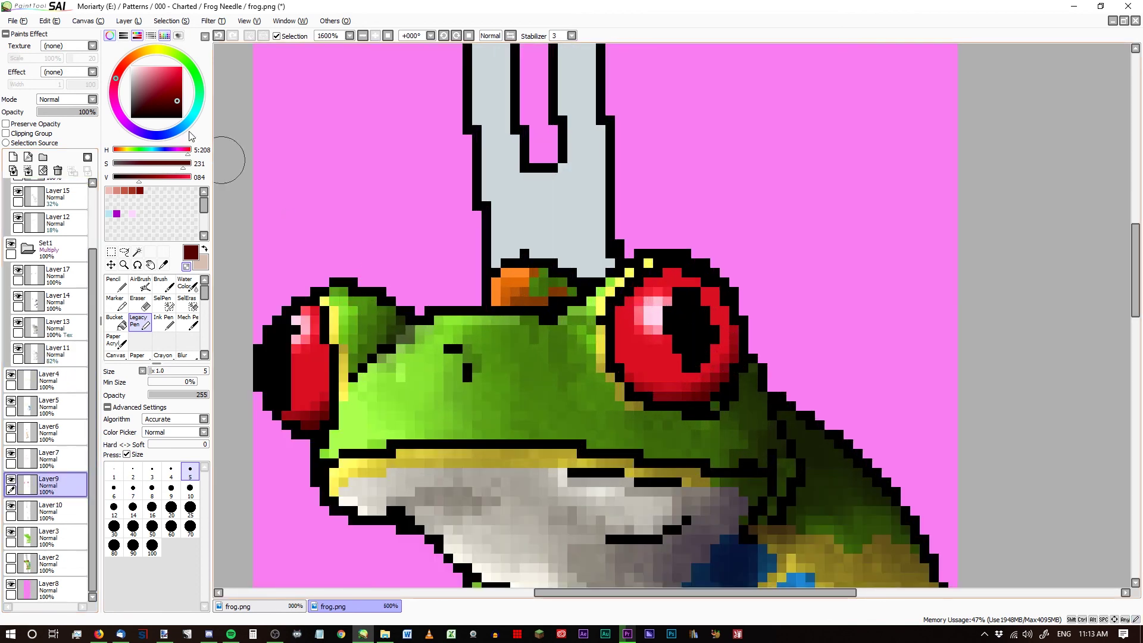
click(74, 47)
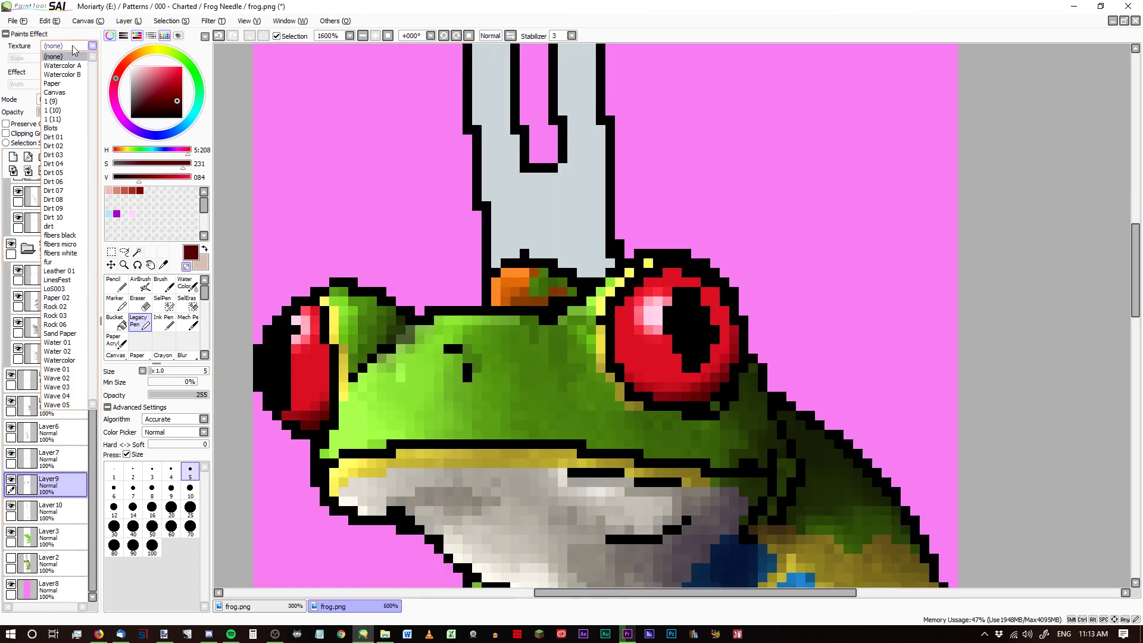
click(69, 344)
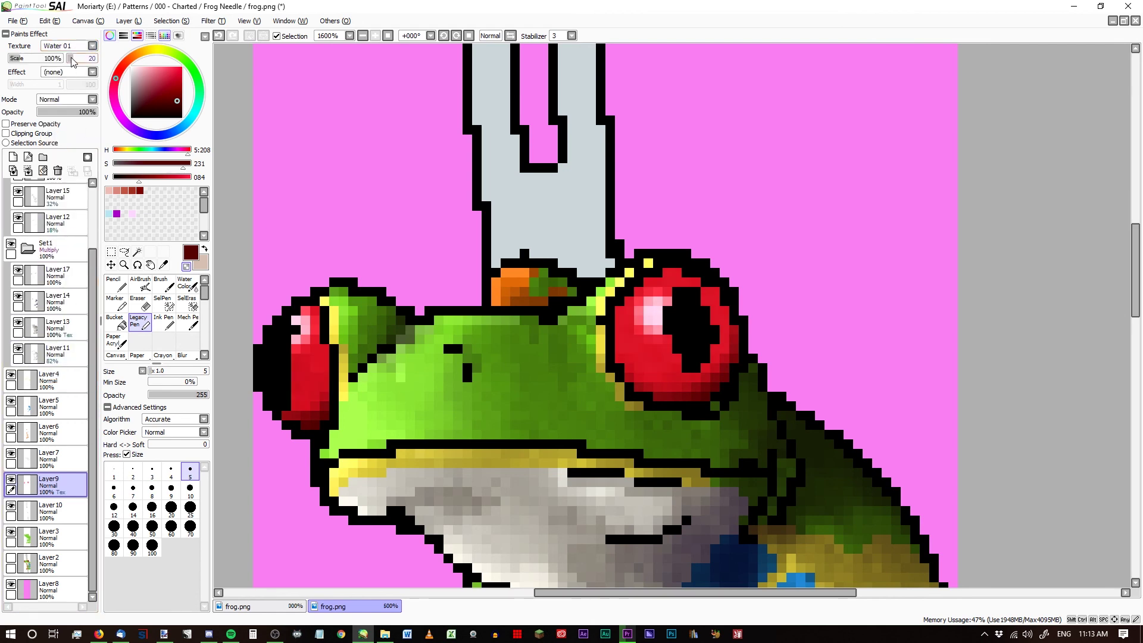
drag(72, 58, 30, 59)
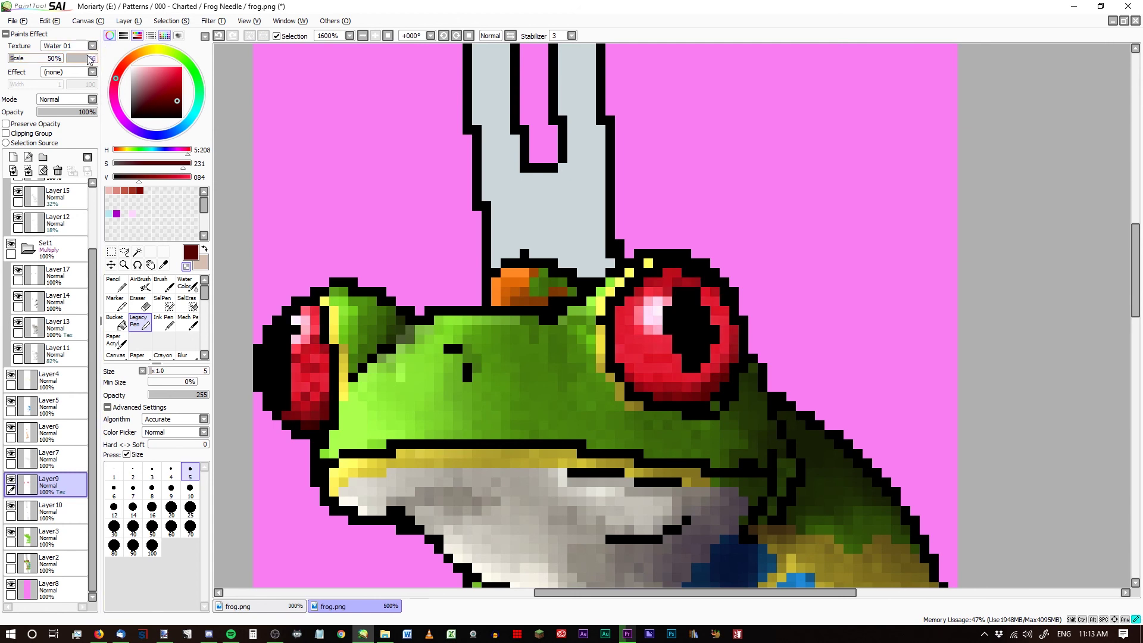
drag(94, 59, 72, 60)
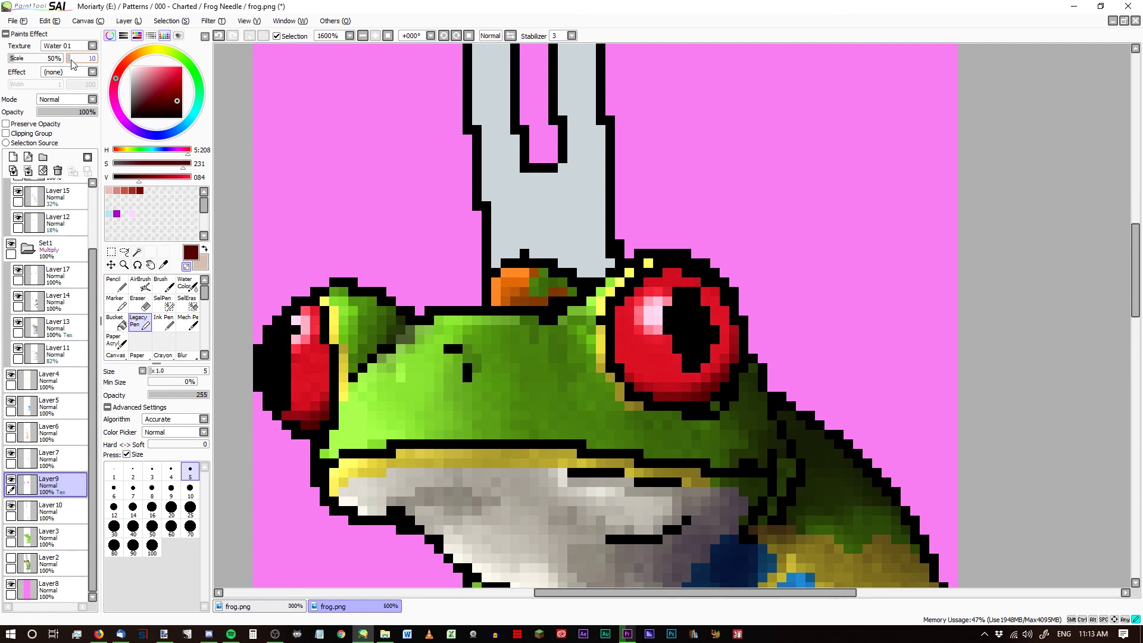
scroll(369, 238, down, 5)
scroll(530, 258, down, 3)
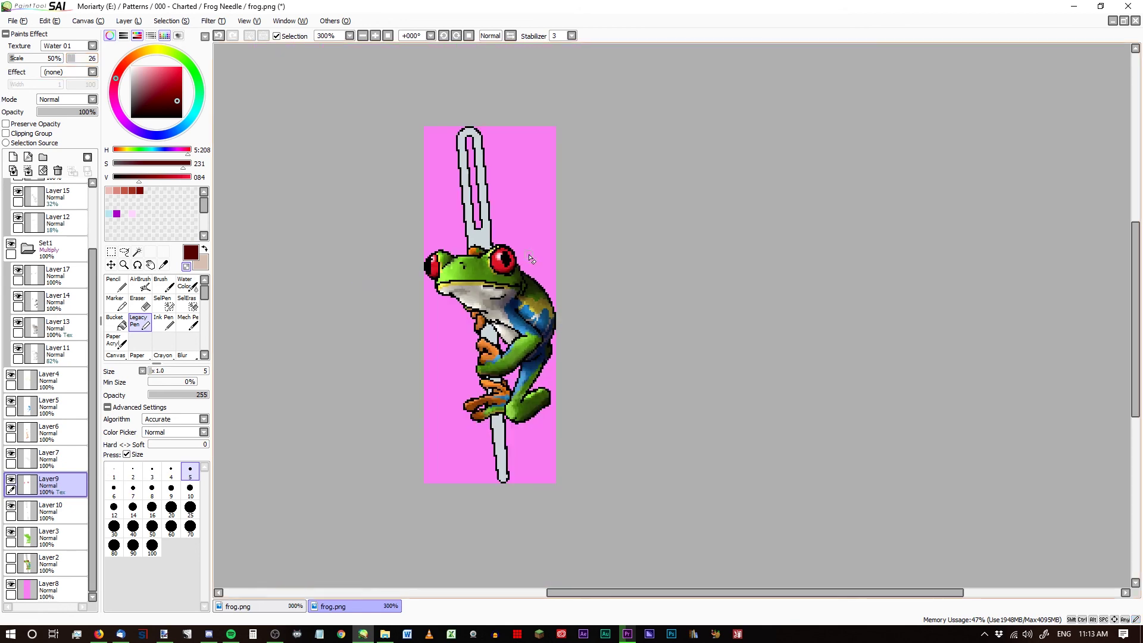
scroll(405, 216, up, 2)
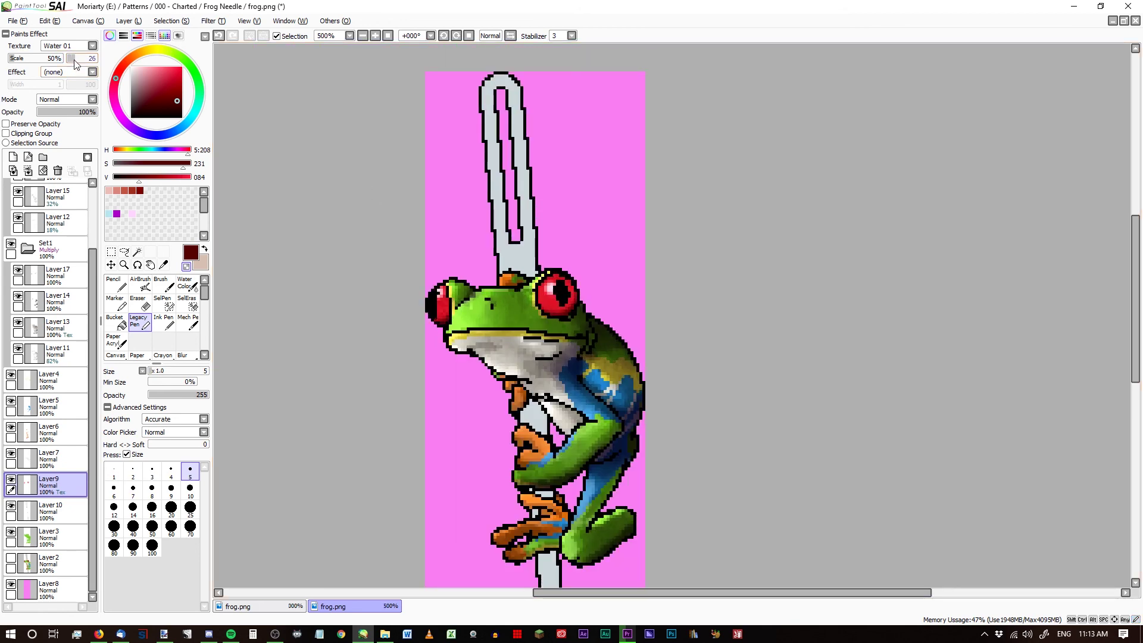
Try another texture intensity and the Water 02 texture on the red eye layer.
mouse_move(78, 60)
mouse_down()
mouse_move(16, 59)
mouse_move(36, 65)
mouse_up()
click(63, 46)
click(57, 352)
Set the red eye layer's texture to Watercolor A with intensity 64.
click(62, 45)
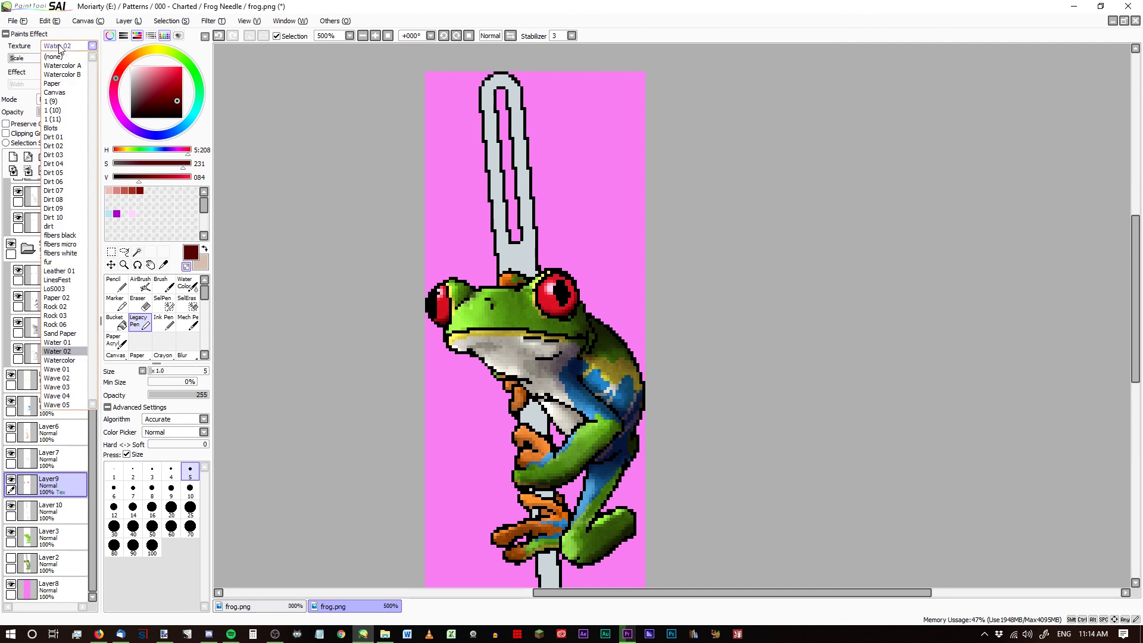
click(66, 68)
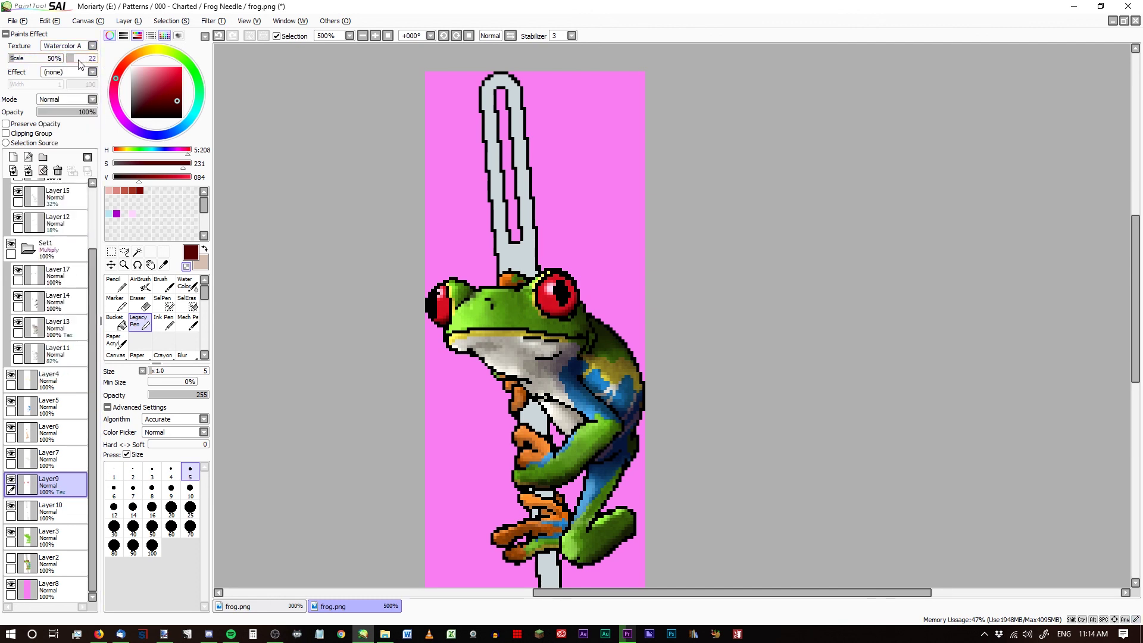
drag(69, 58, 89, 73)
scroll(492, 255, up, 2)
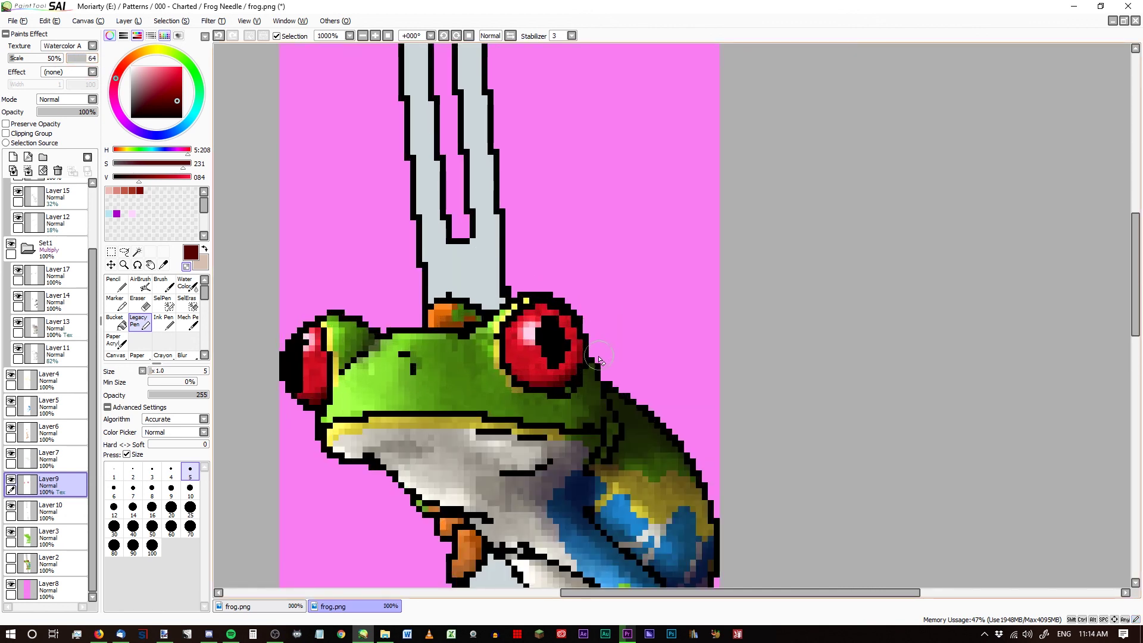
scroll(583, 348, down, 5)
scroll(533, 343, down, 1)
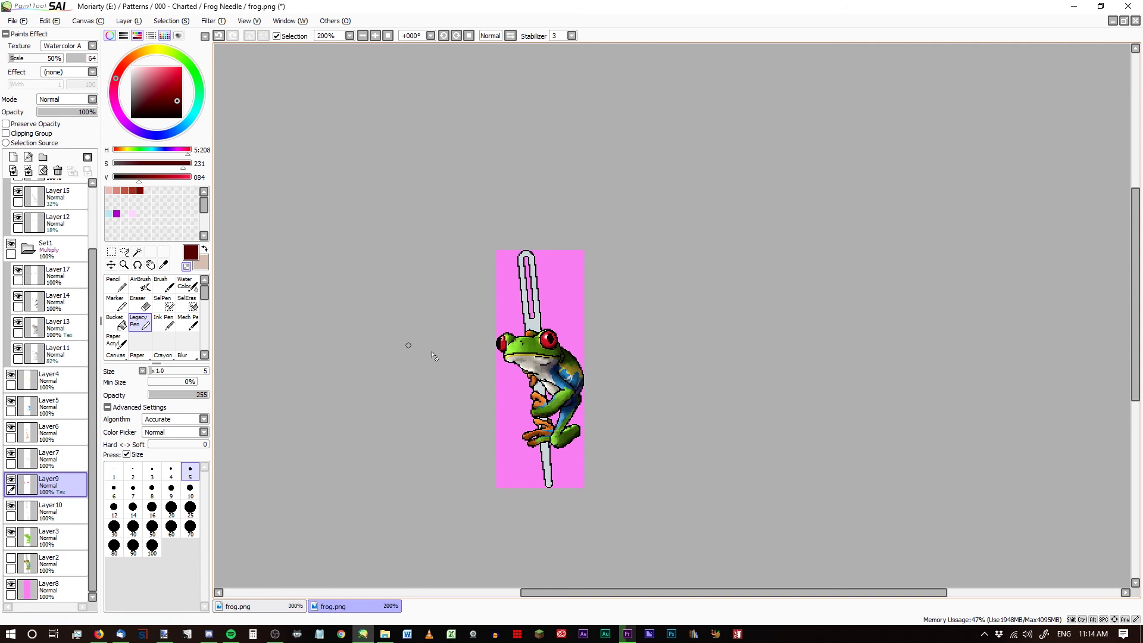
scroll(530, 372, up, 2)
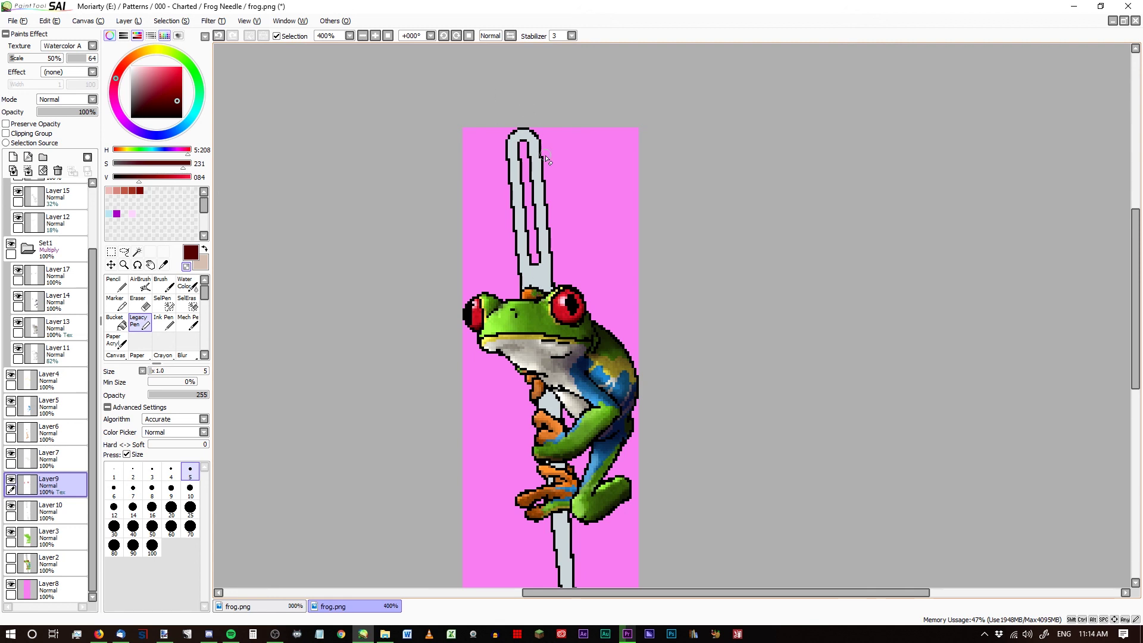
scroll(543, 155, down, 1)
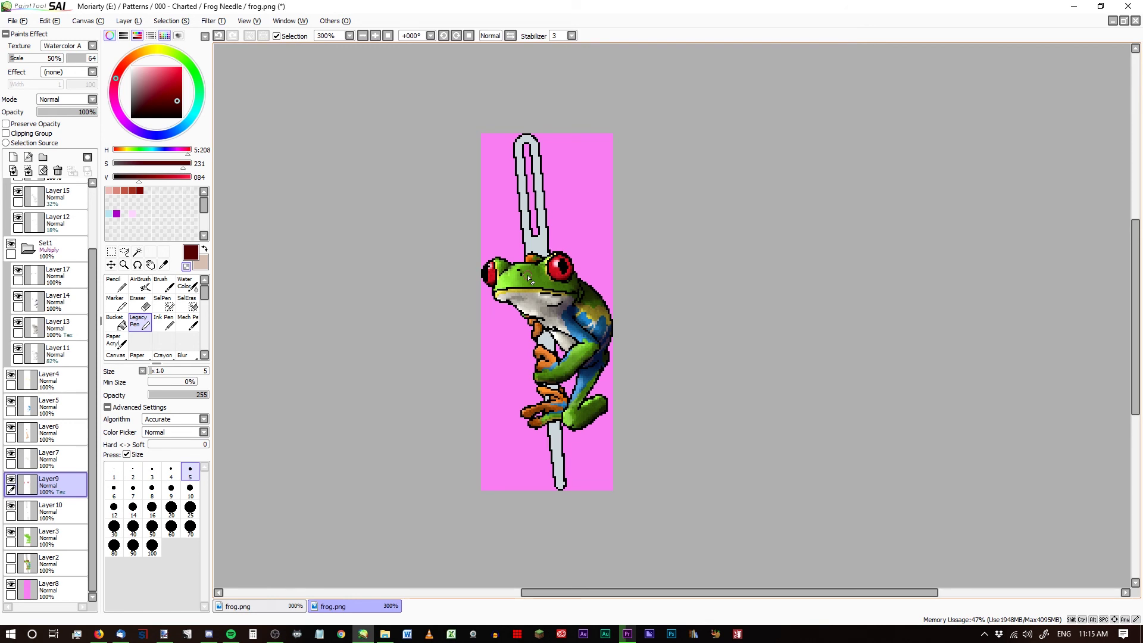
click(274, 633)
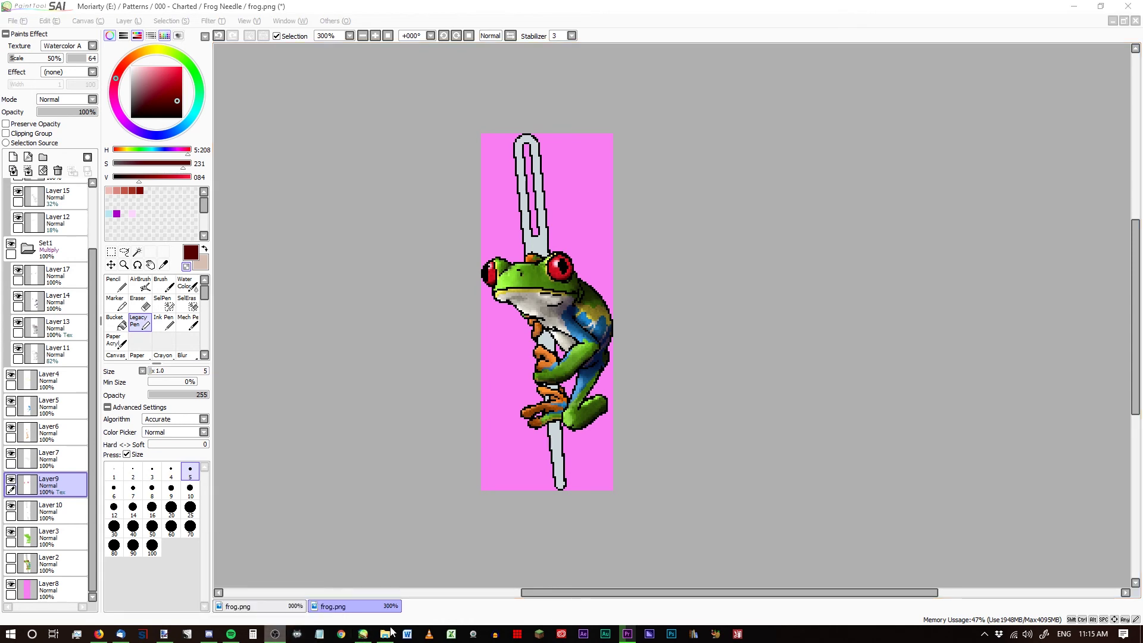